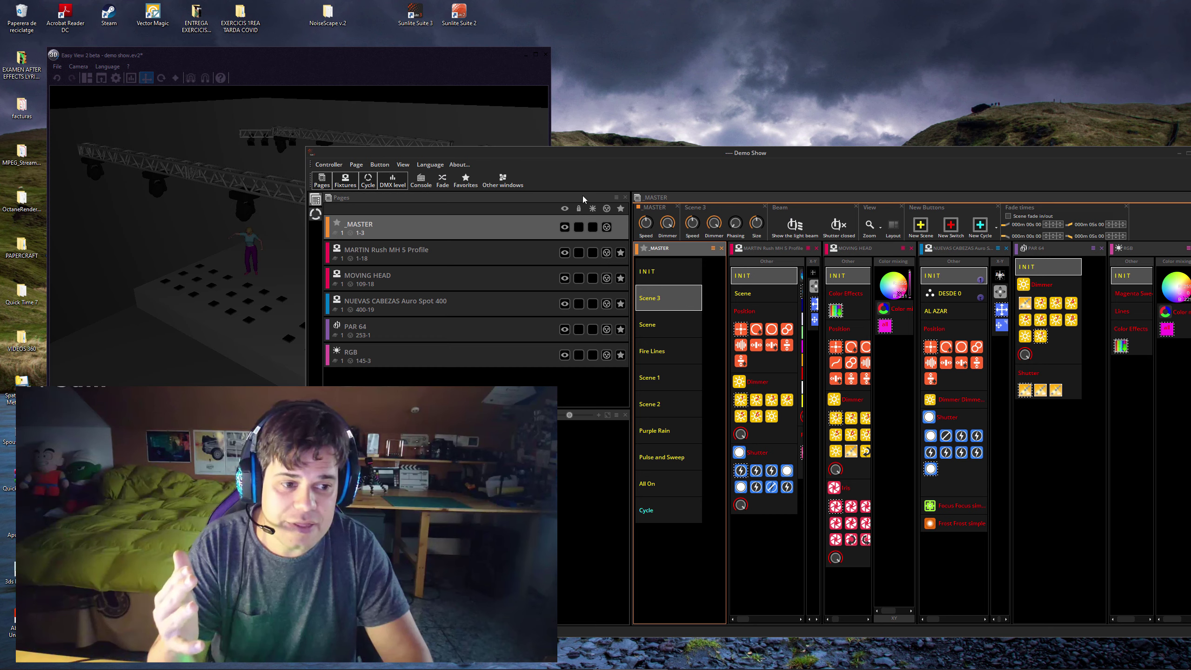
# Play the Demo Show scenes Scene 2, Purple Rain, Scene 1 and Fire Lines and examine each in the 3D stage view
pyautogui.click(452, 61)
pyautogui.click(650, 404)
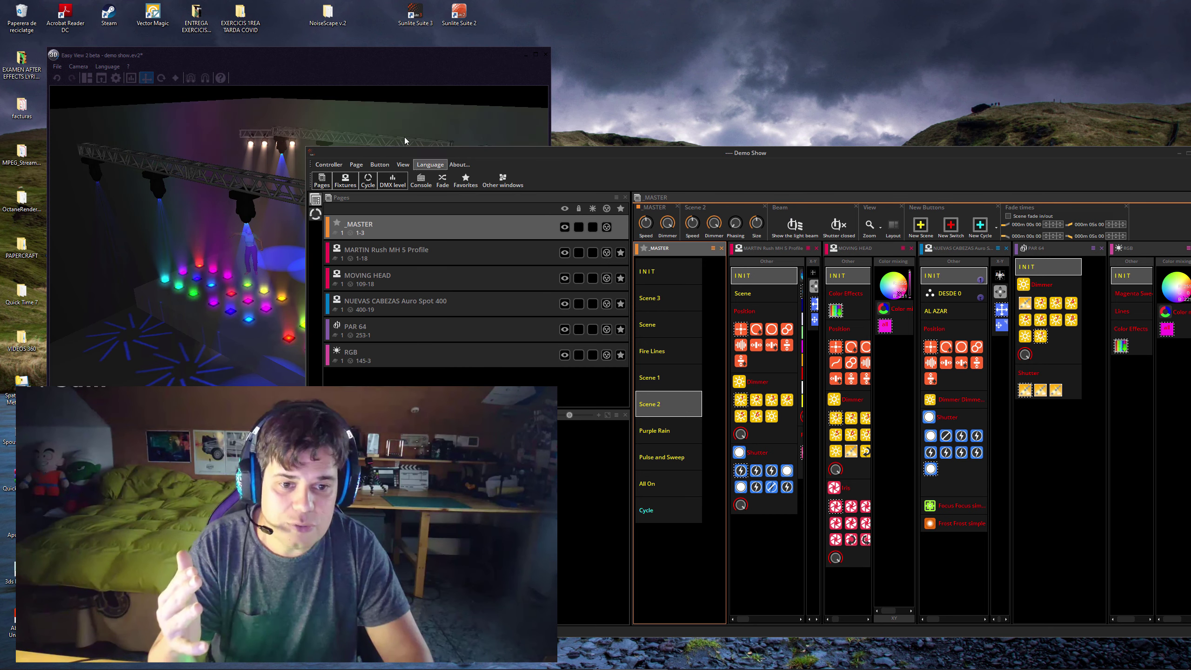
pyautogui.click(407, 69)
pyautogui.moveTo(423, 270); pyautogui.dragTo(664, 420)
pyautogui.click(664, 428)
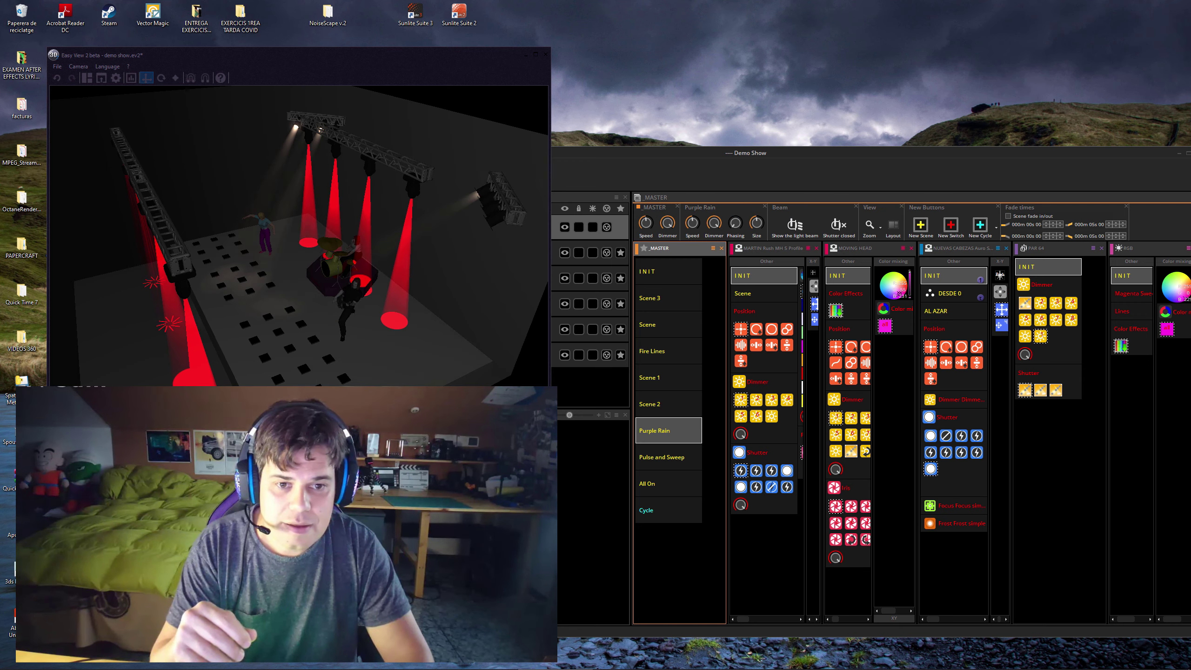
pyautogui.click(671, 403)
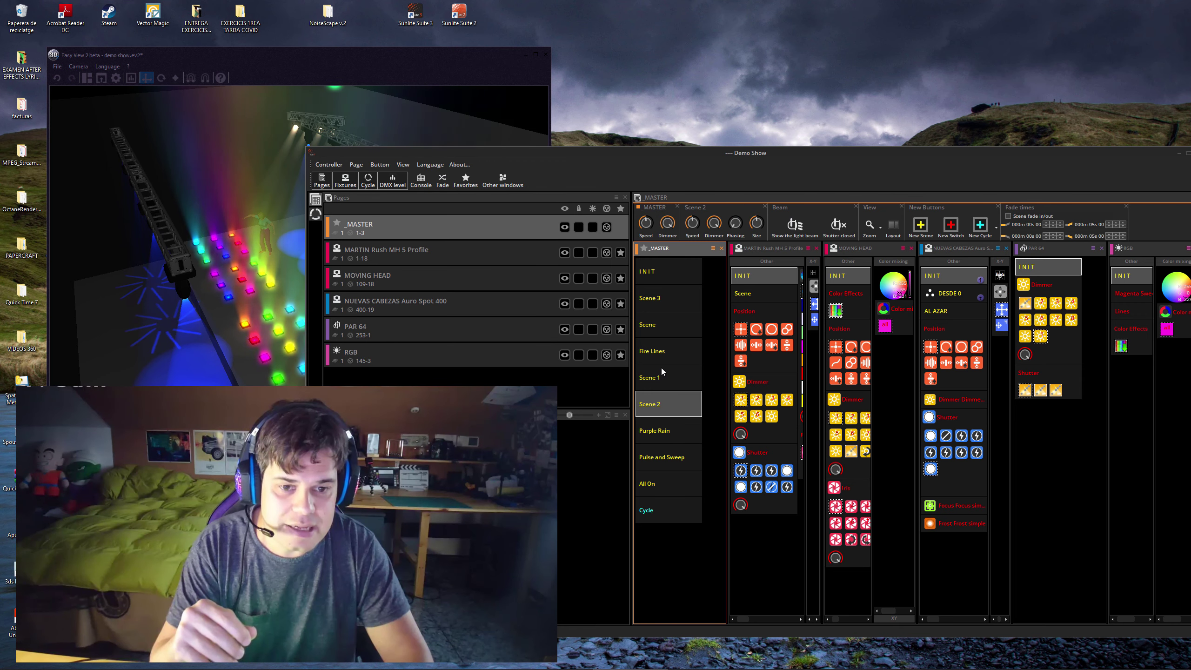
pyautogui.click(667, 378)
pyautogui.click(408, 123)
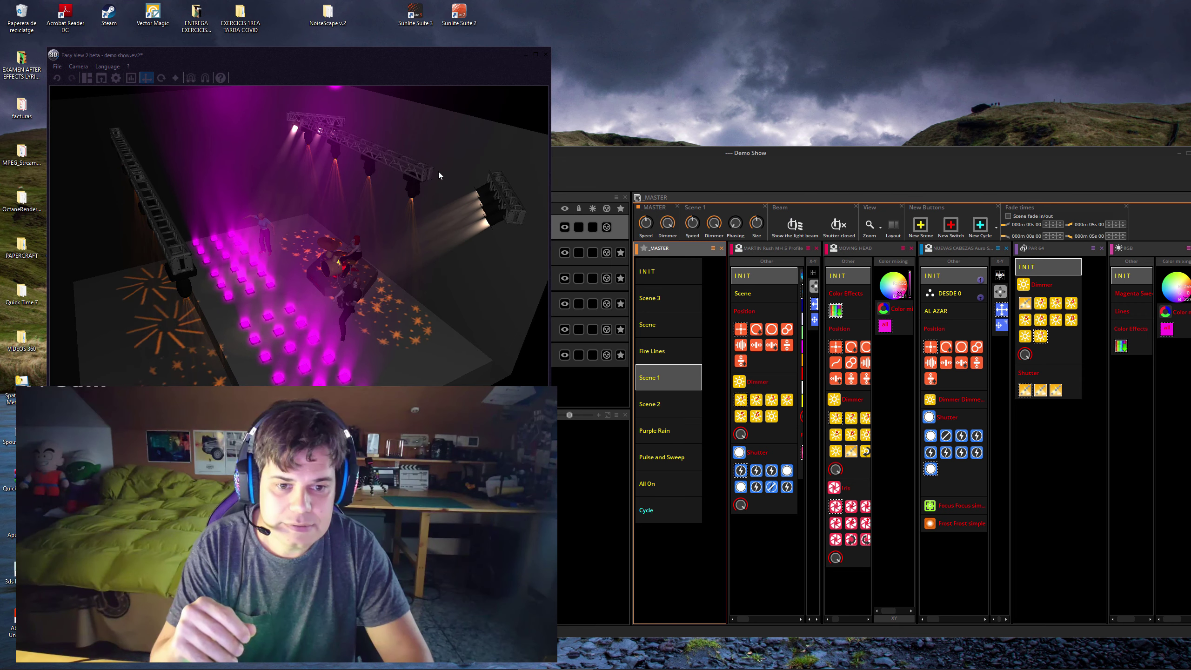
pyautogui.click(666, 350)
pyautogui.click(417, 132)
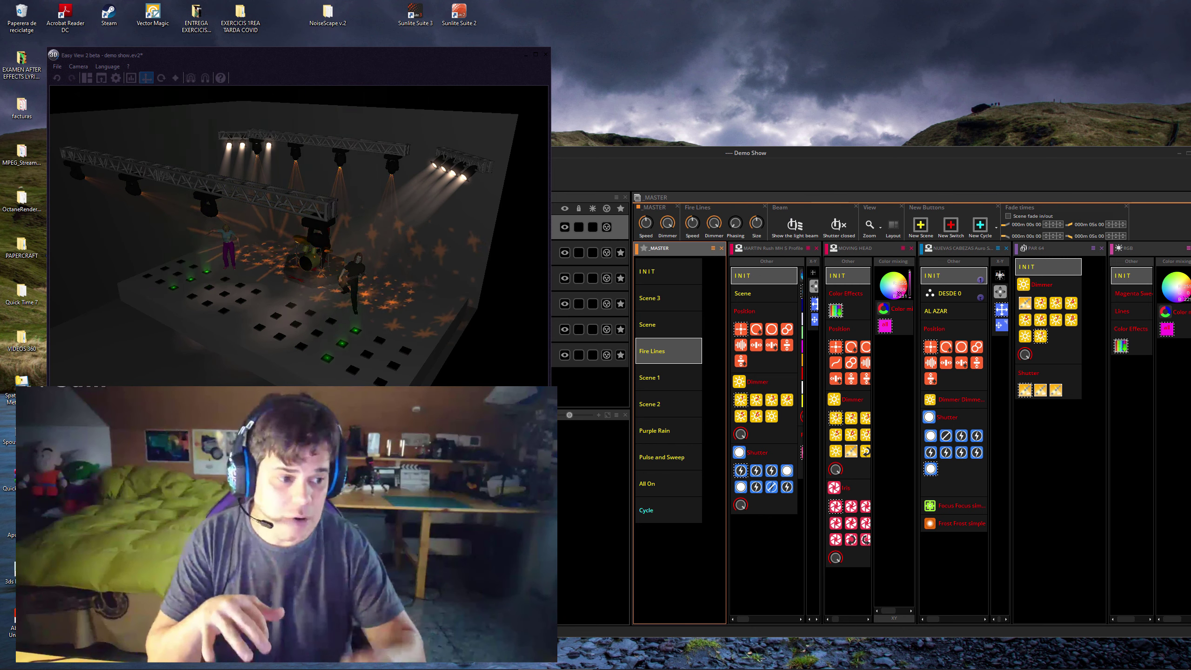
pyautogui.moveTo(868, 156); pyautogui.dragTo(833, 170)
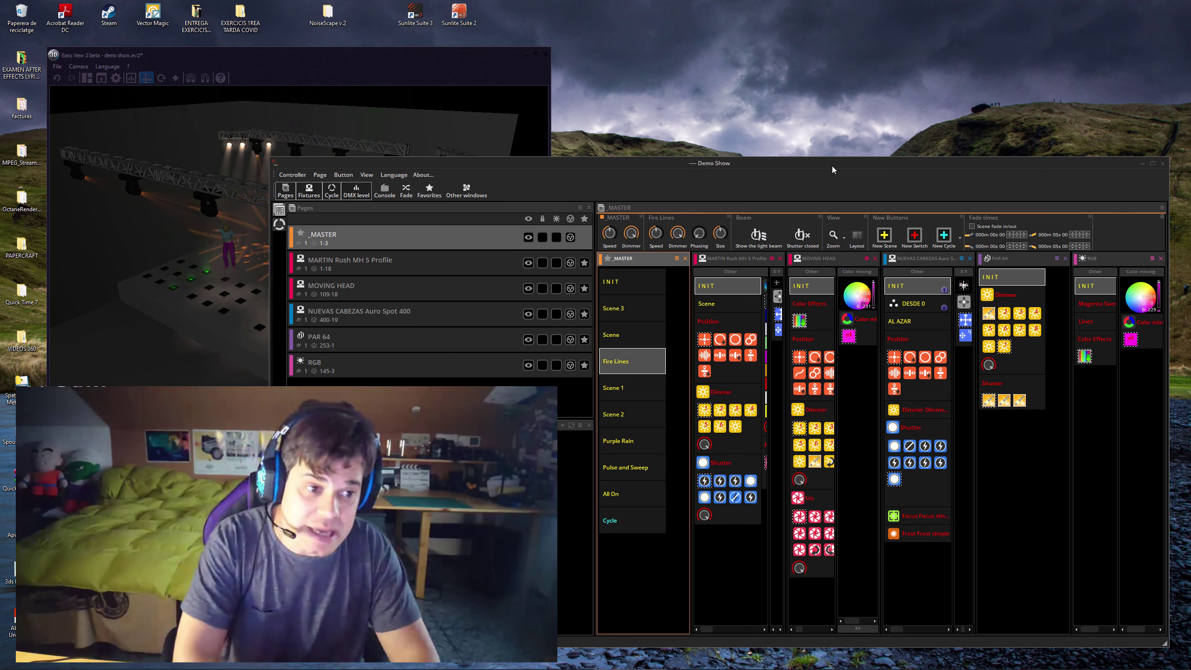
pyautogui.moveTo(834, 167); pyautogui.dragTo(838, 171)
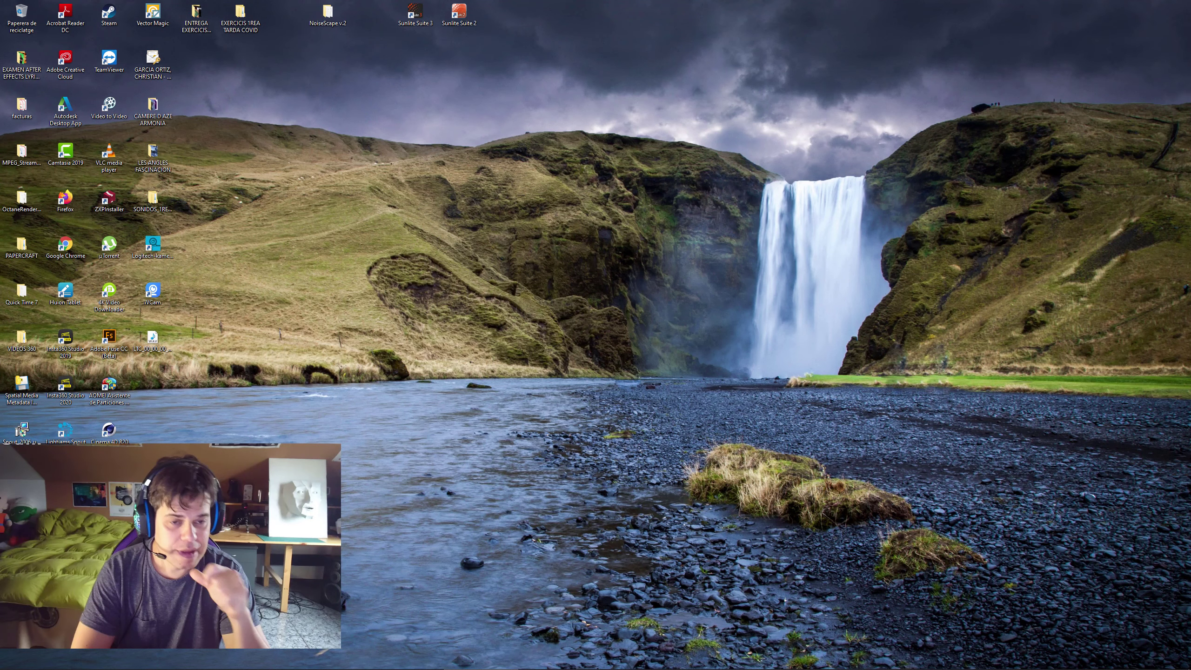
# Launch Sunlite Suite 3 from the desktop
pyautogui.click(415, 13)
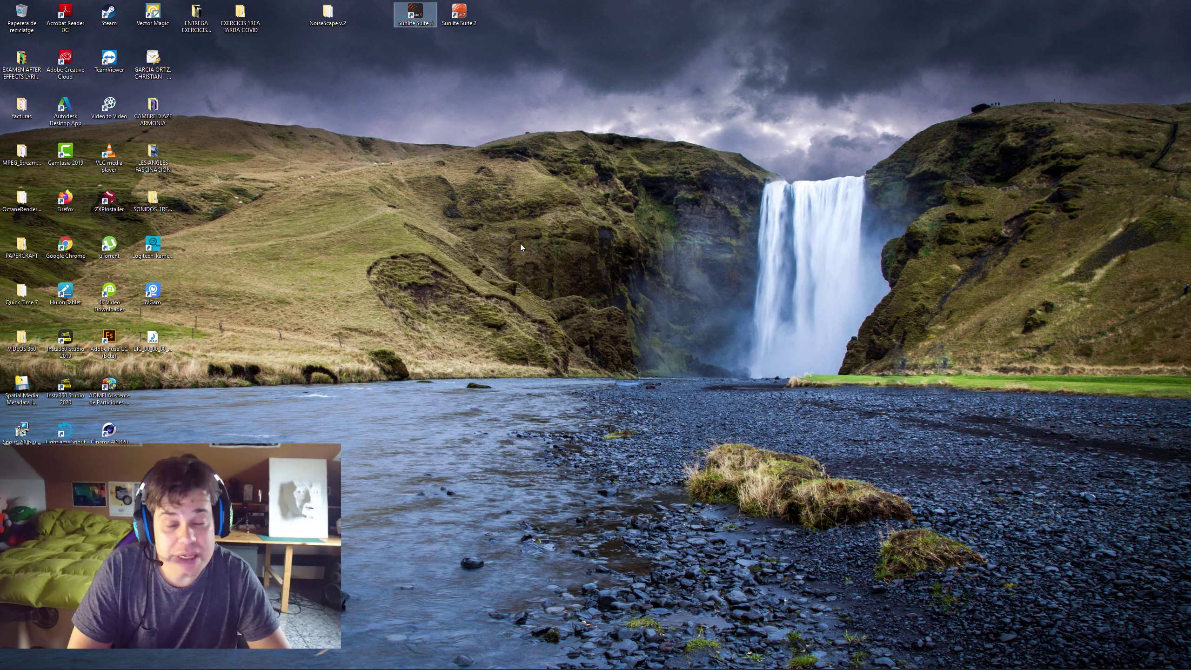
pyautogui.press('Return')
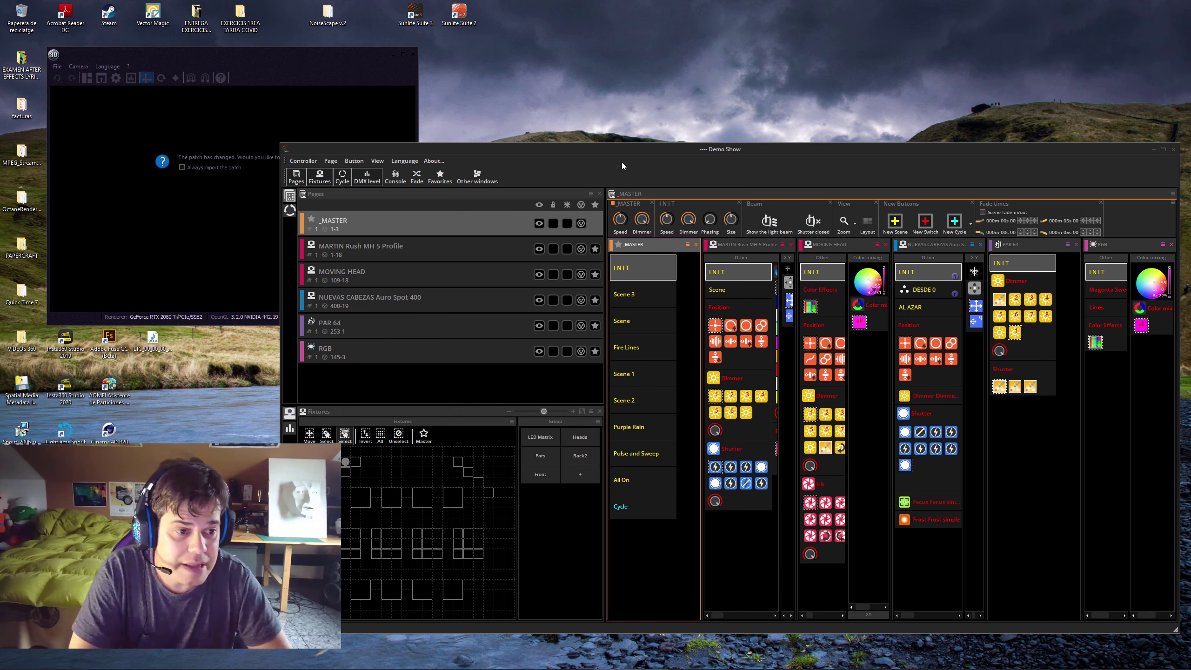
pyautogui.moveTo(629, 149); pyautogui.dragTo(624, 155)
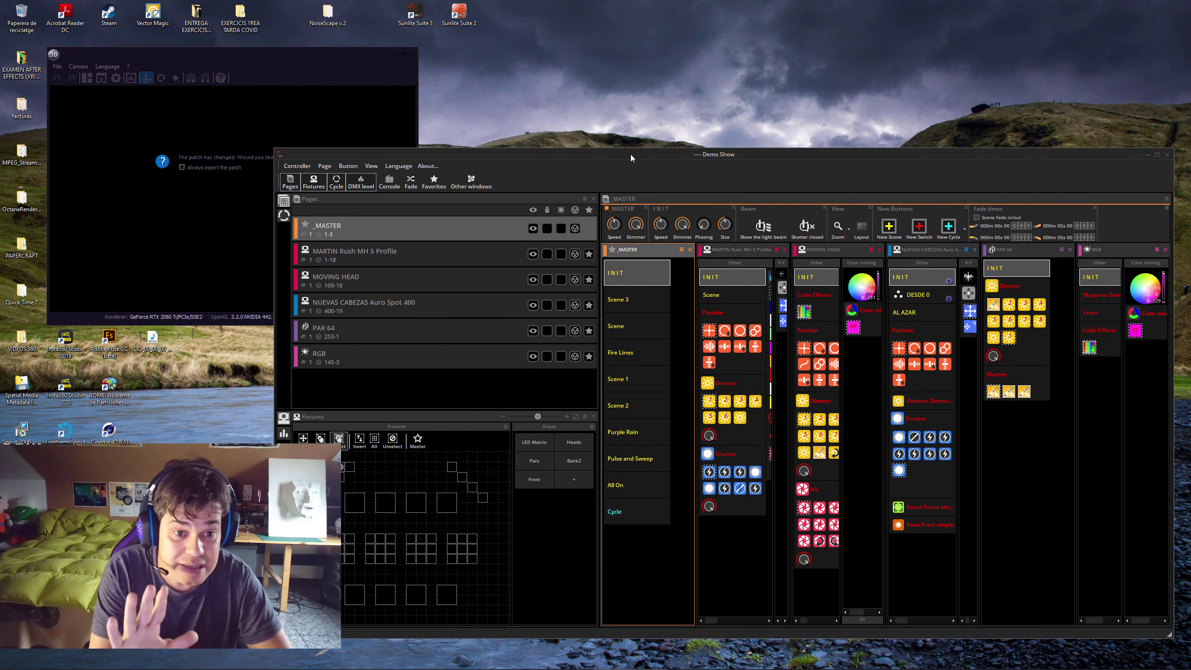
# Create a new show named TUTORIAL on the hard drive and load it
pyautogui.click(297, 165)
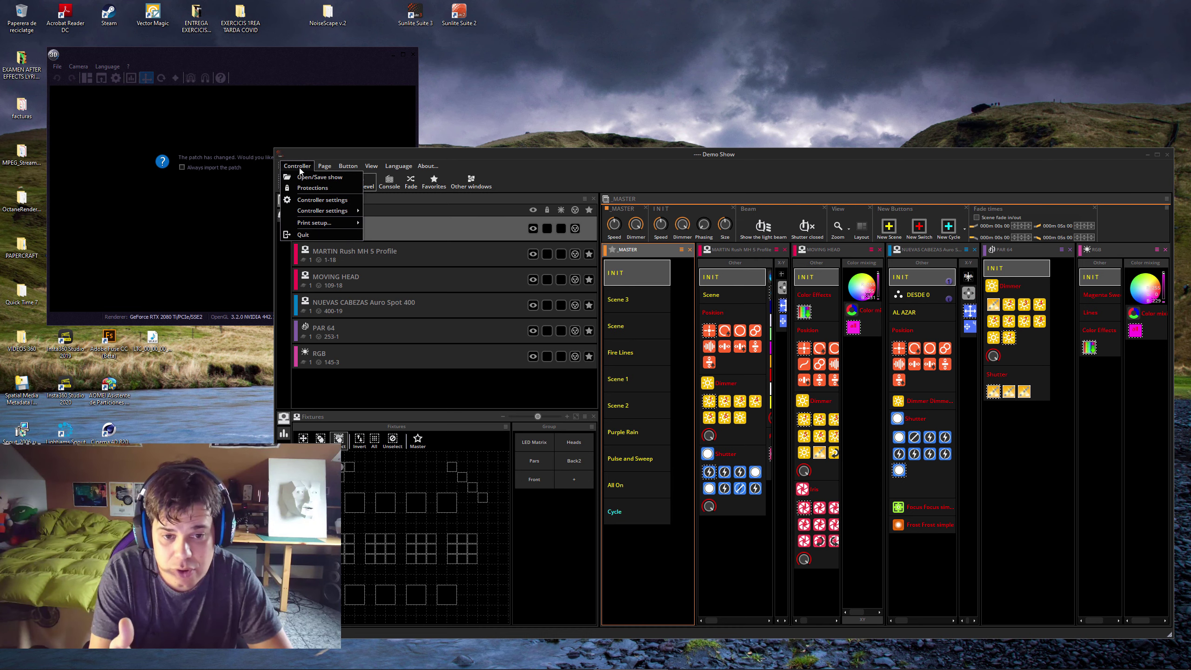
pyautogui.moveTo(350, 157); pyautogui.dragTo(387, 153)
pyautogui.click(337, 165)
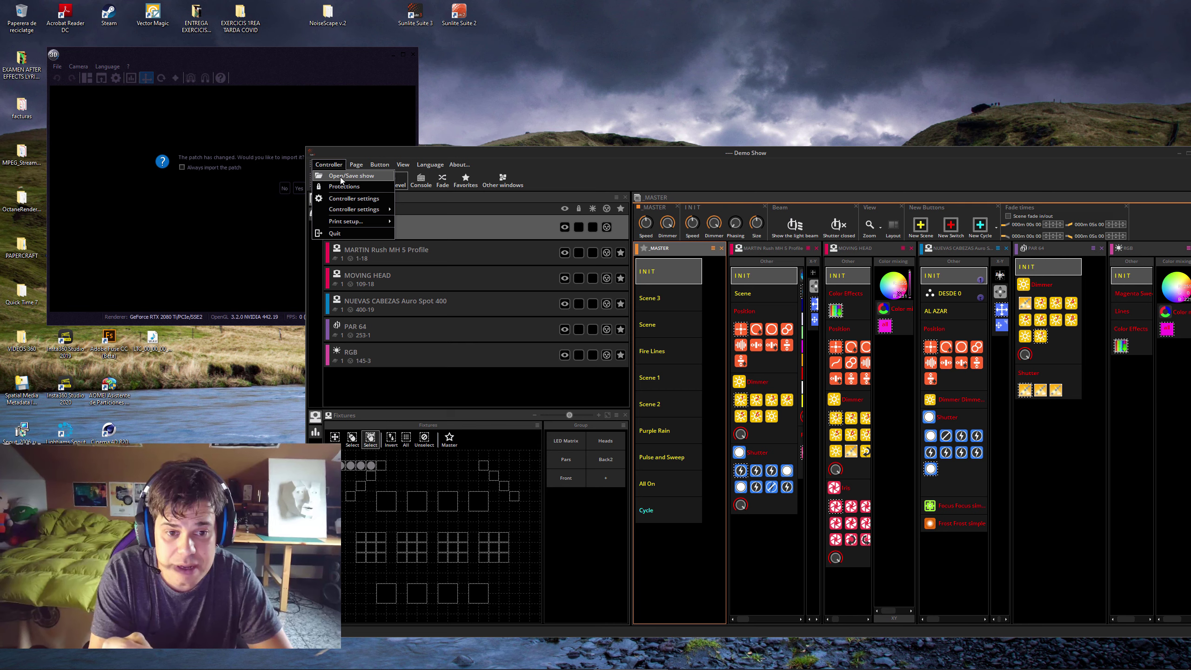
pyautogui.click(341, 177)
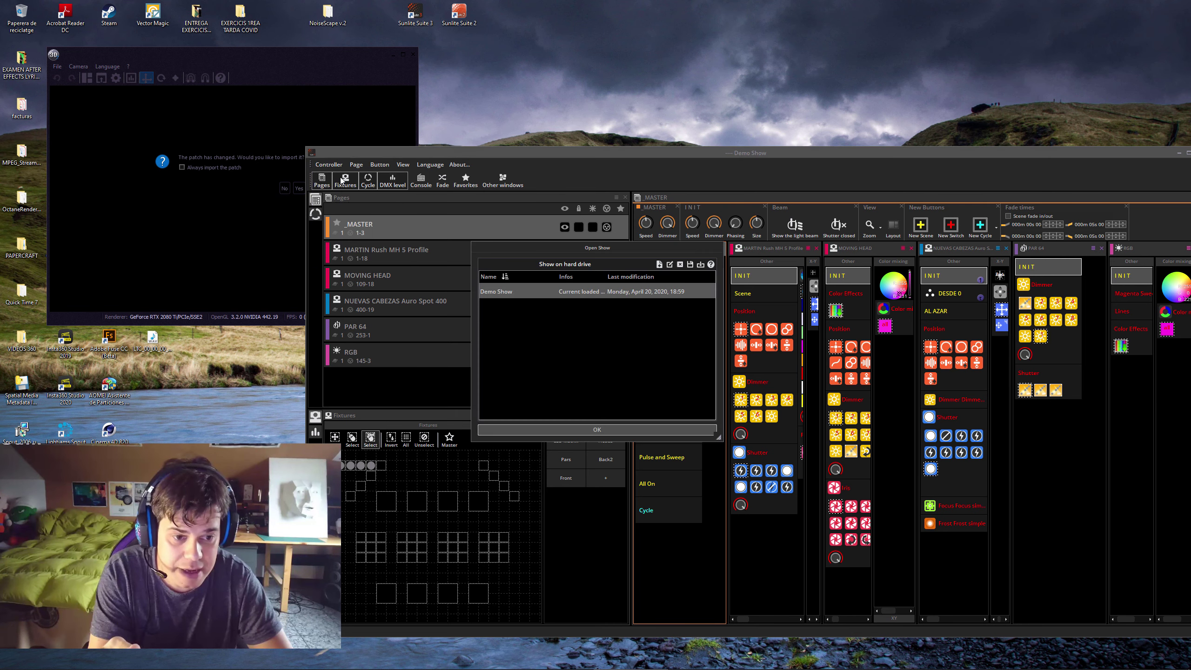
pyautogui.moveTo(567, 252); pyautogui.dragTo(612, 62)
pyautogui.click(705, 70)
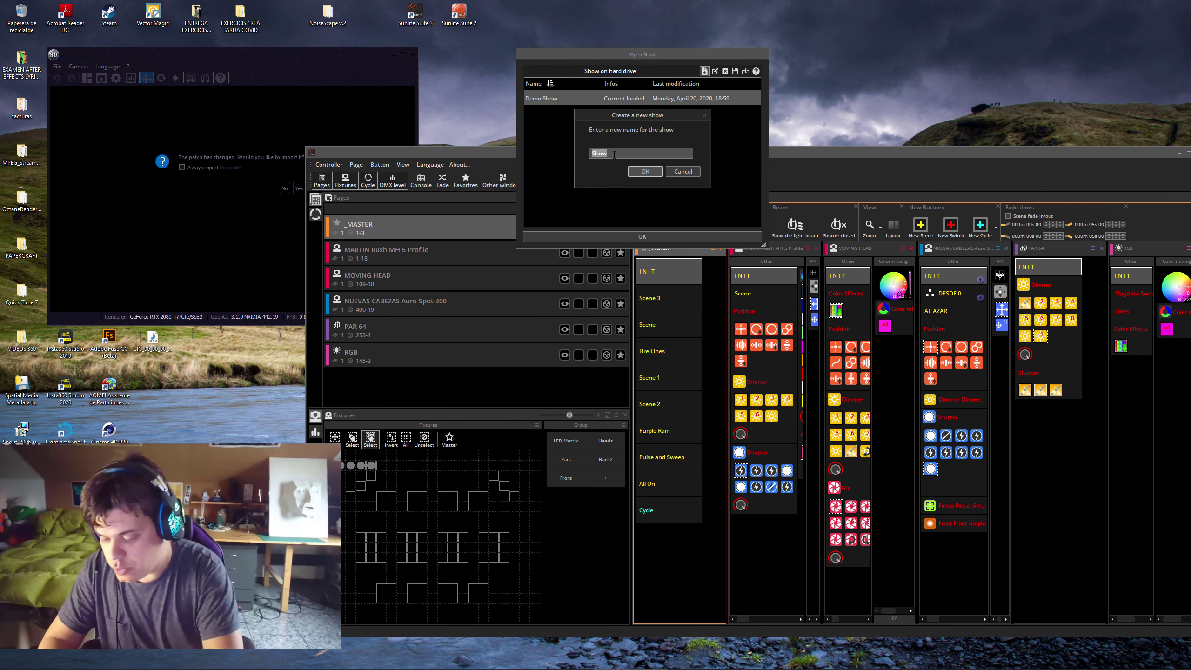
pyautogui.write('TUTORIAL')
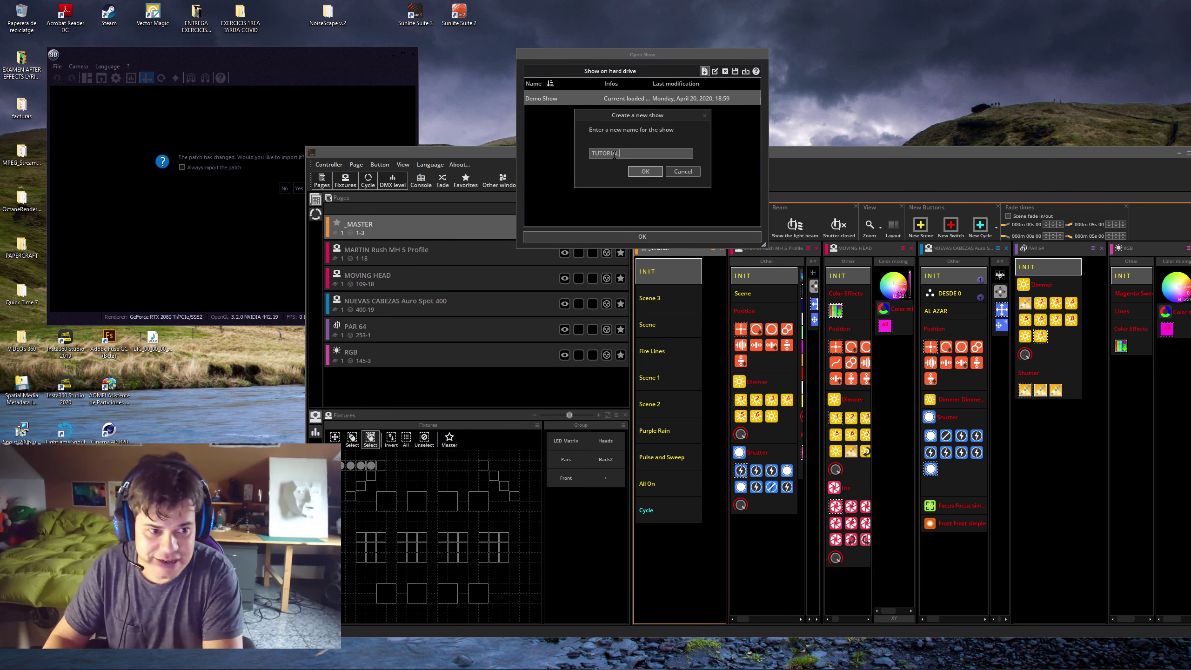
pyautogui.click(647, 171)
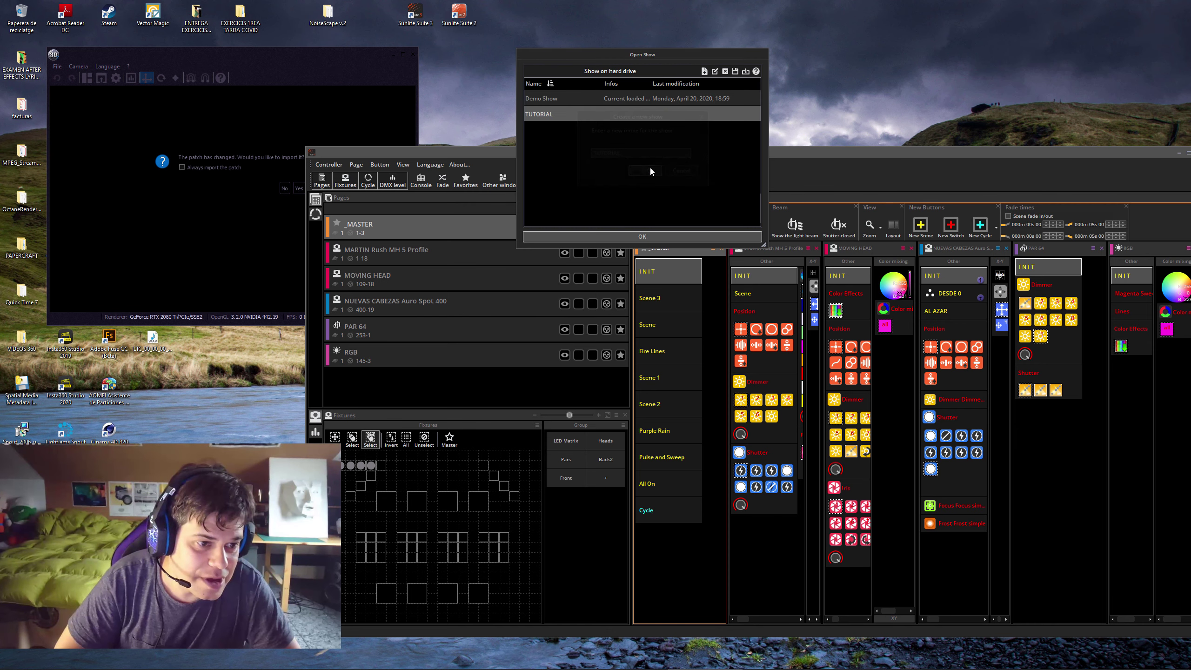
pyautogui.click(649, 236)
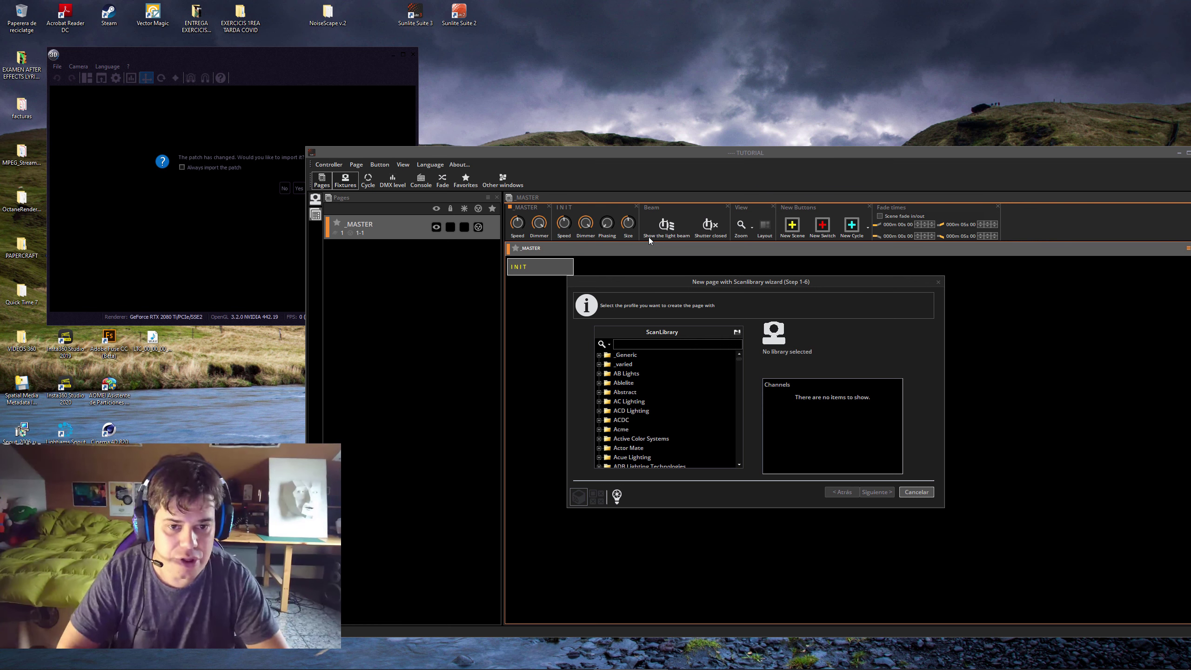
# Accept importing the changed patch in Easy View and return to the new page wizard
pyautogui.click(298, 188)
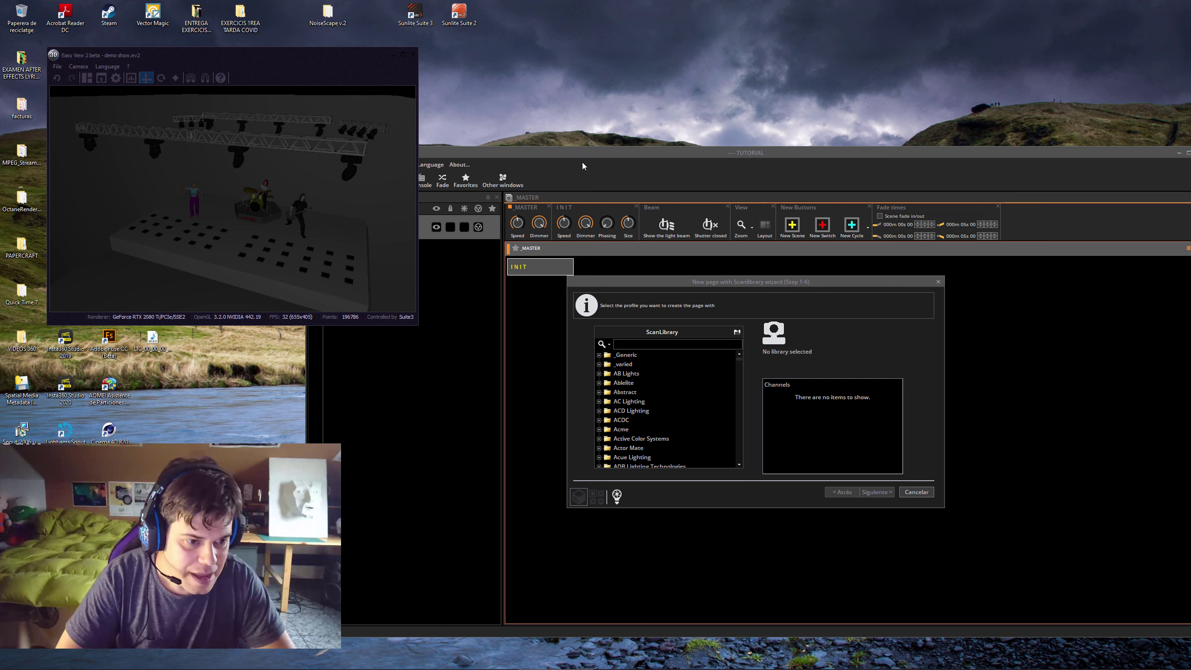
pyautogui.click(698, 291)
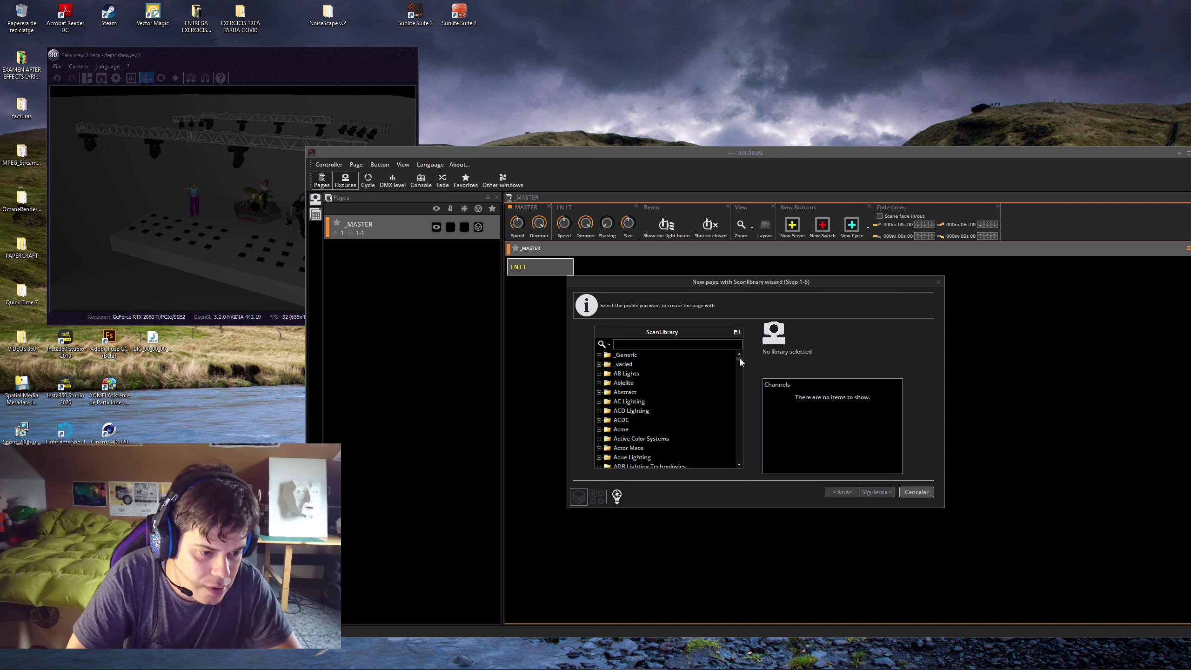
# Find the manufacturer Martin in the ScanLibrary and expand its folder
pyautogui.moveTo(739, 358)
pyautogui.mouseDown()
pyautogui.moveTo(735, 410)
pyautogui.moveTo(742, 356)
pyautogui.mouseUp()
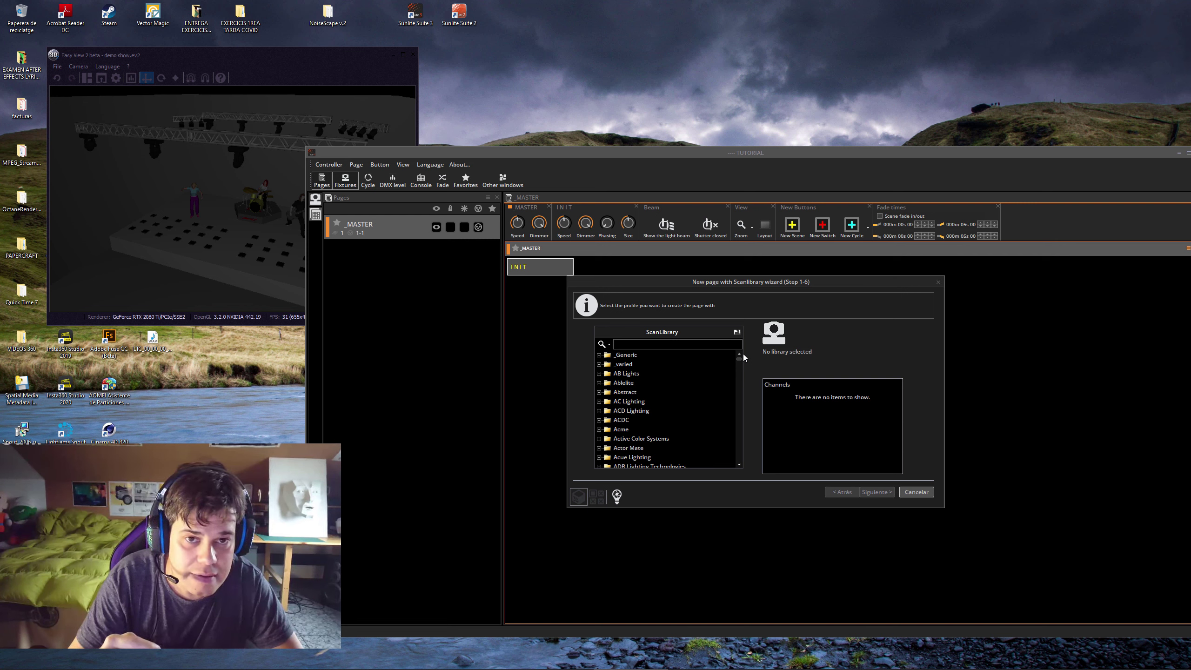
pyautogui.moveTo(742, 357); pyautogui.dragTo(744, 365)
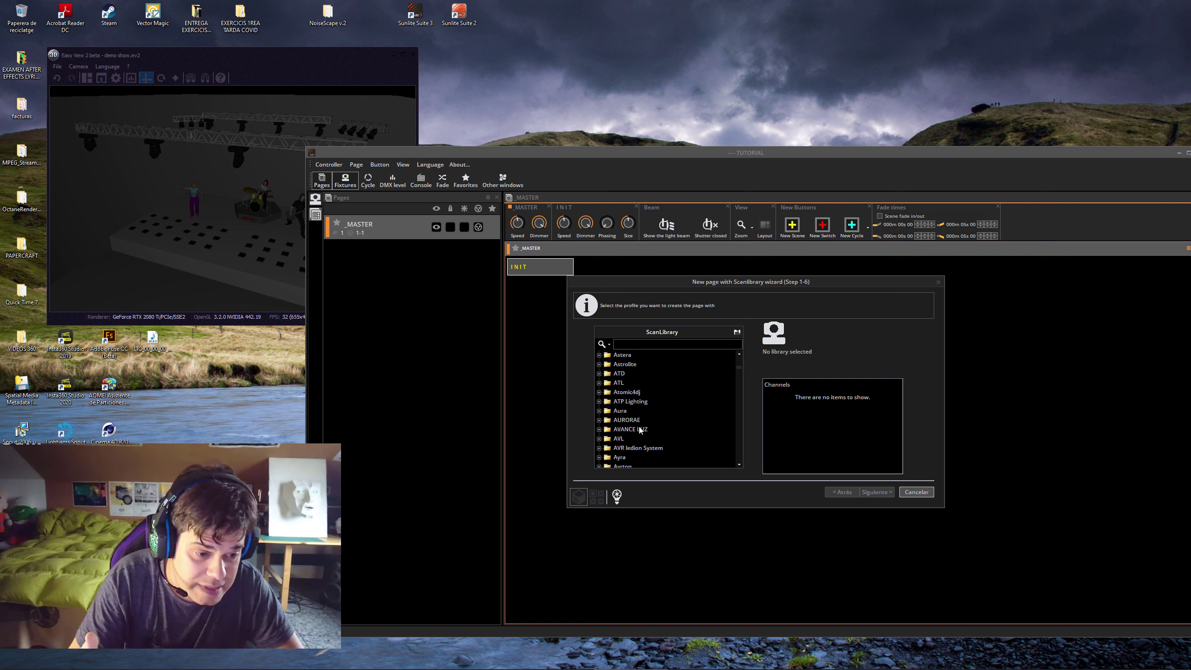
pyautogui.click(639, 429)
pyautogui.press('m')
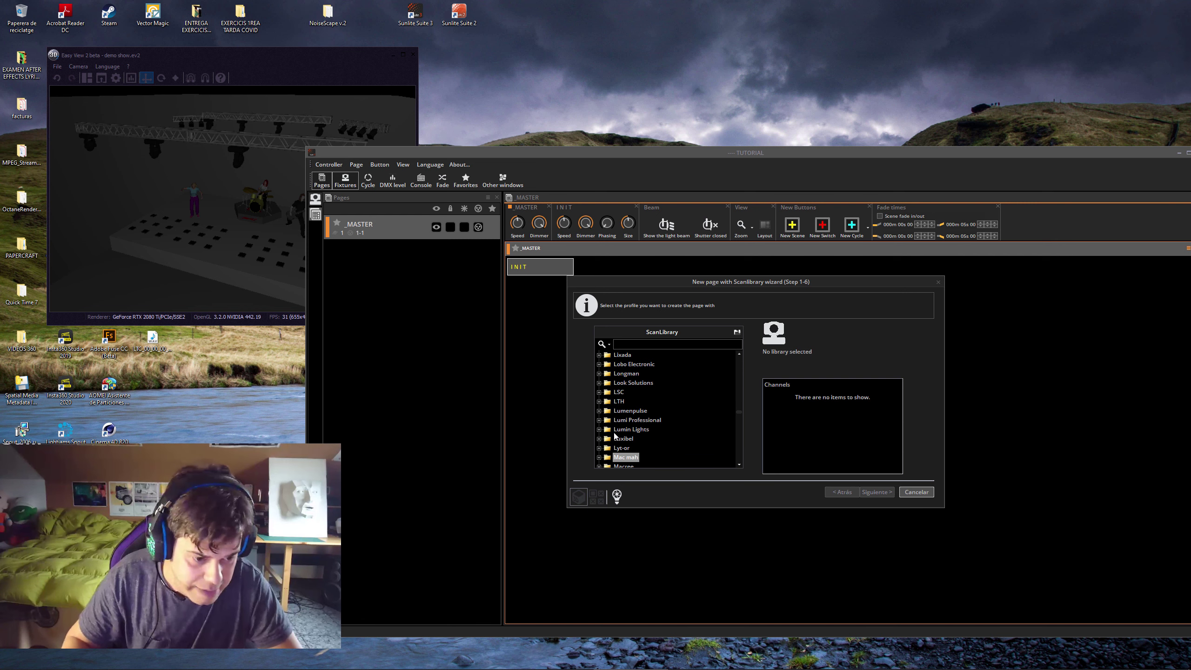
pyautogui.scroll(-4, 674, 456)
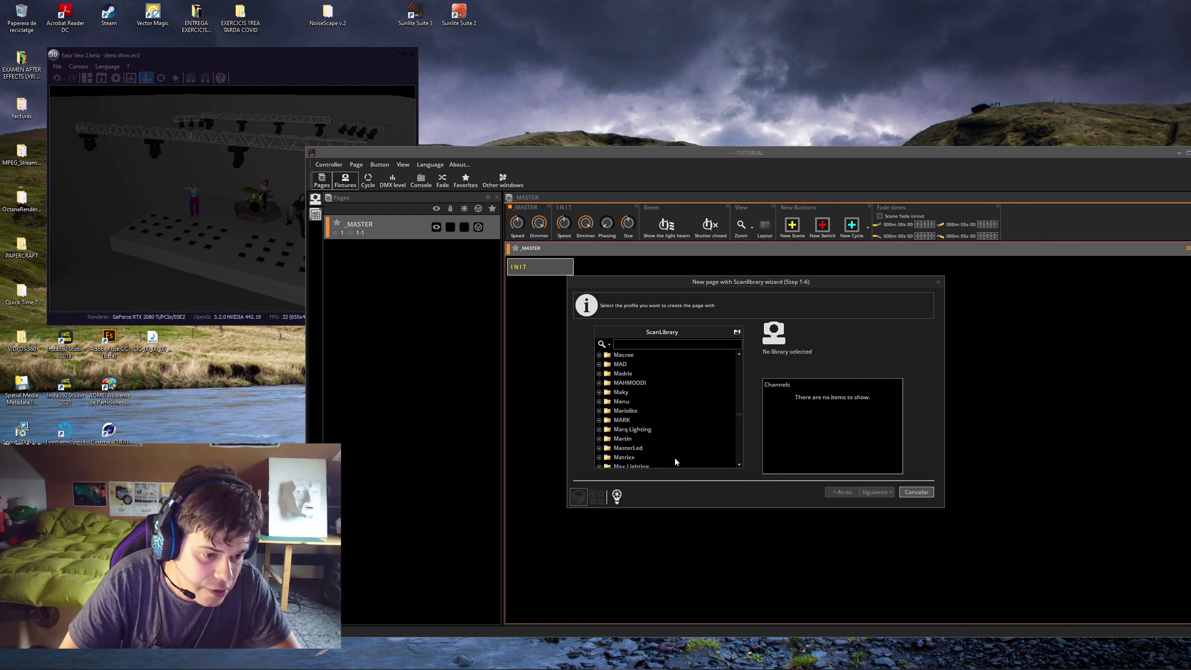
pyautogui.scroll(-1, 674, 456)
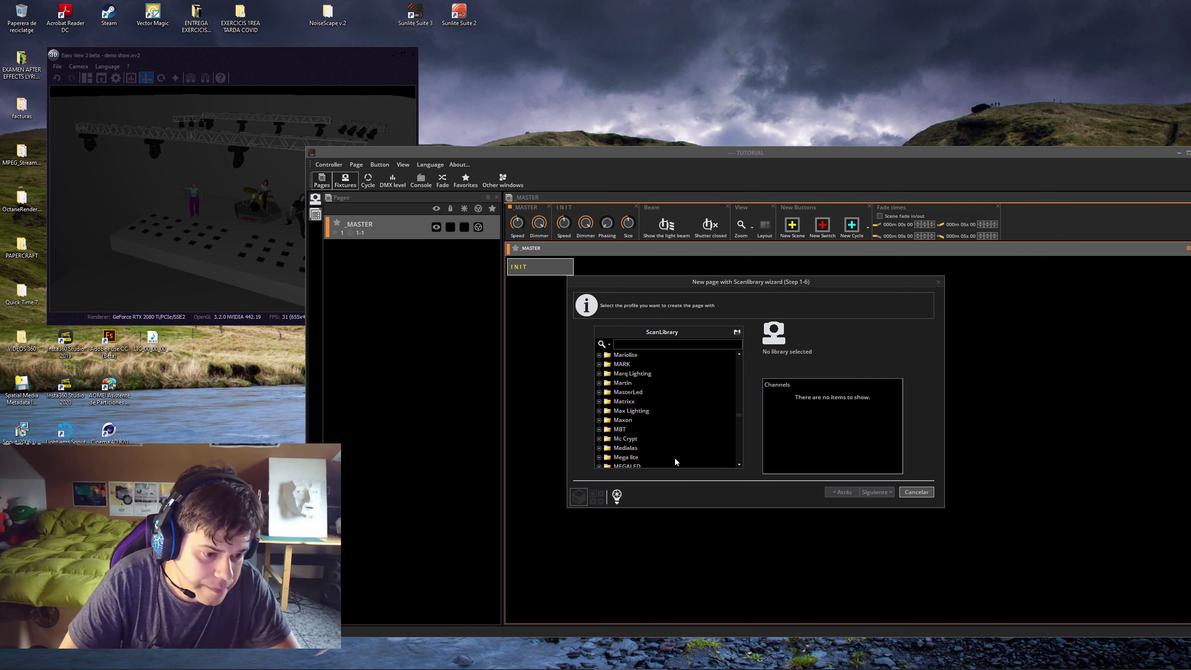
pyautogui.doubleClick(633, 383)
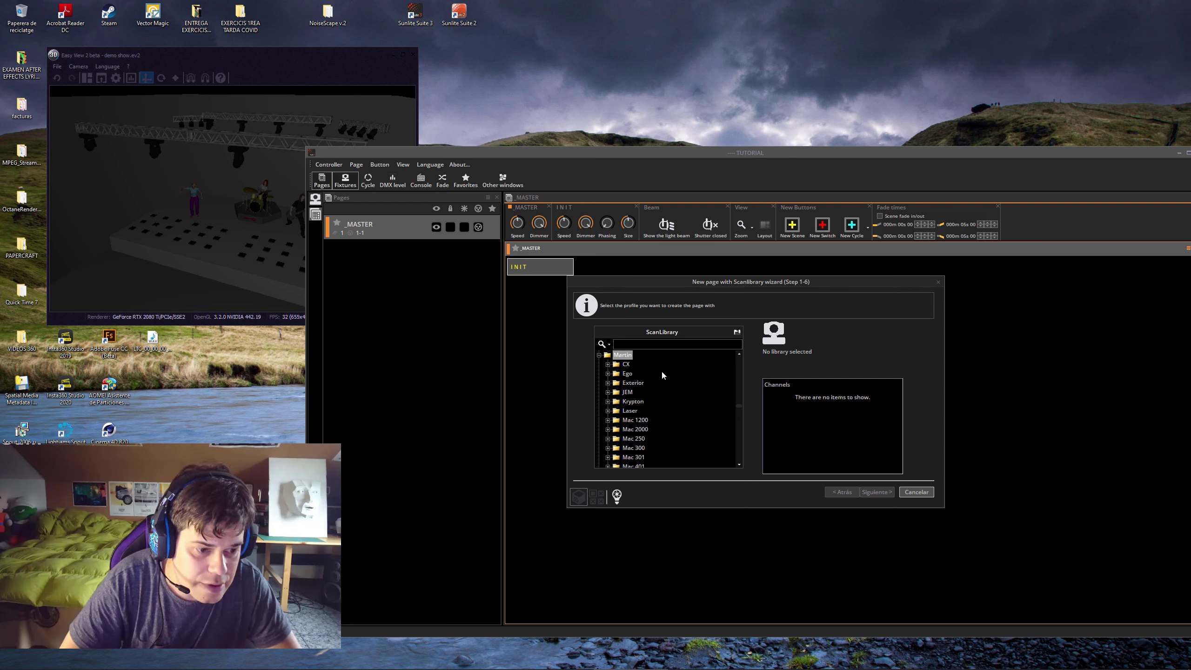
pyautogui.scroll(-5, 673, 384)
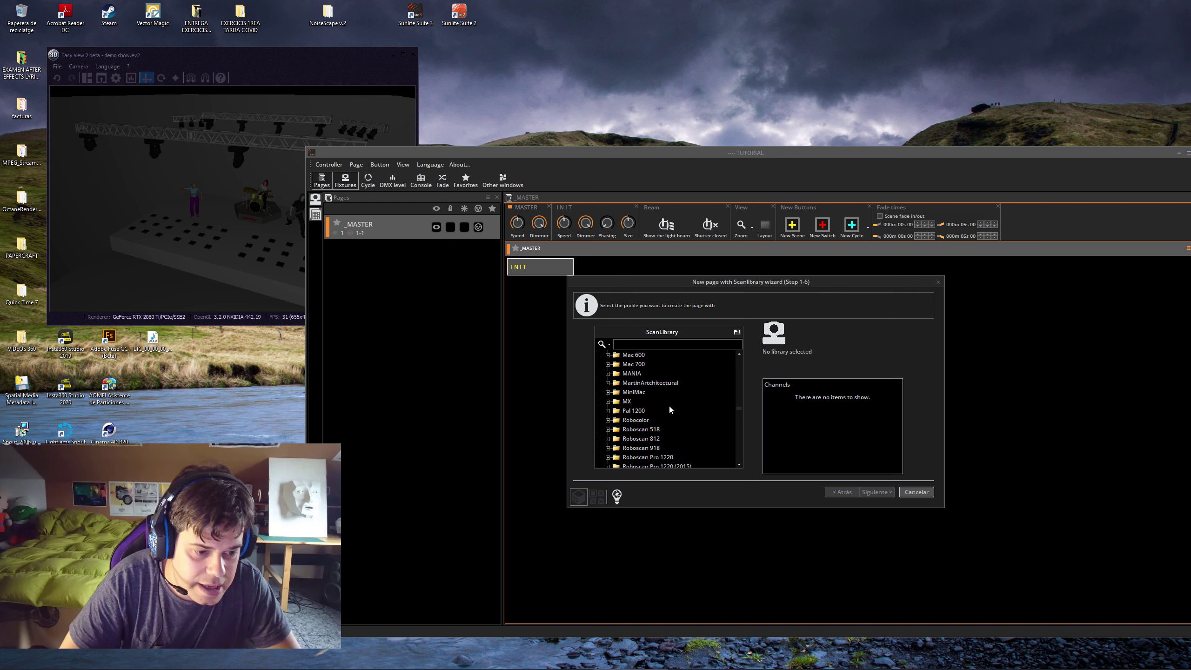
pyautogui.scroll(-5, 669, 409)
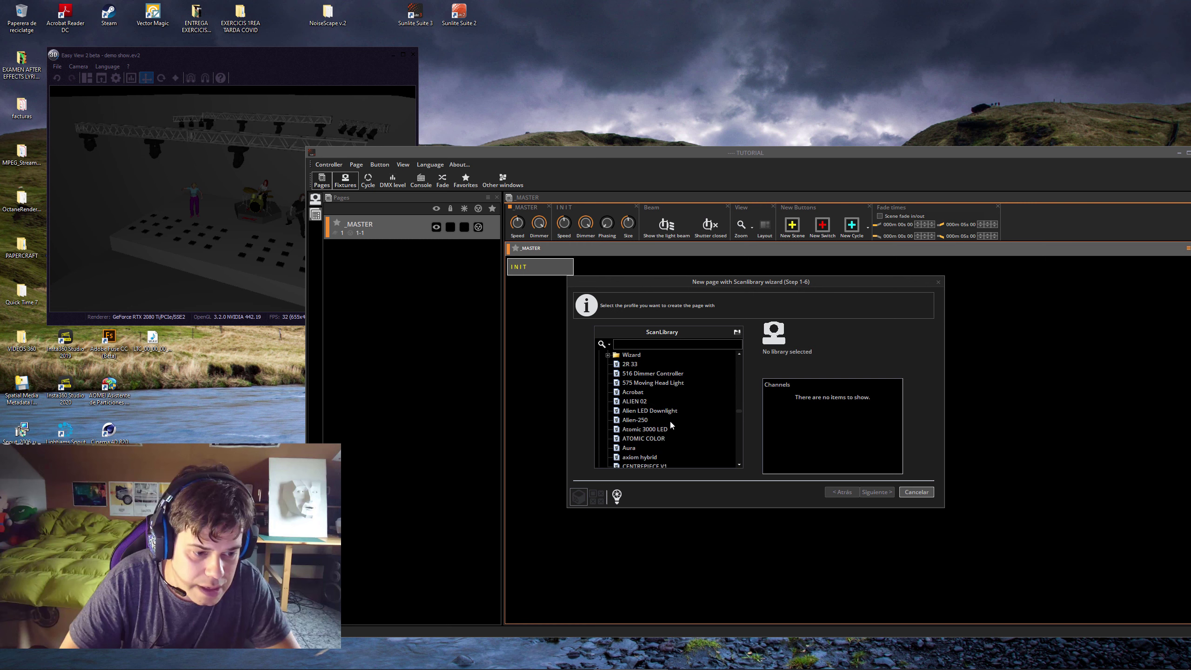
pyautogui.scroll(6, 671, 424)
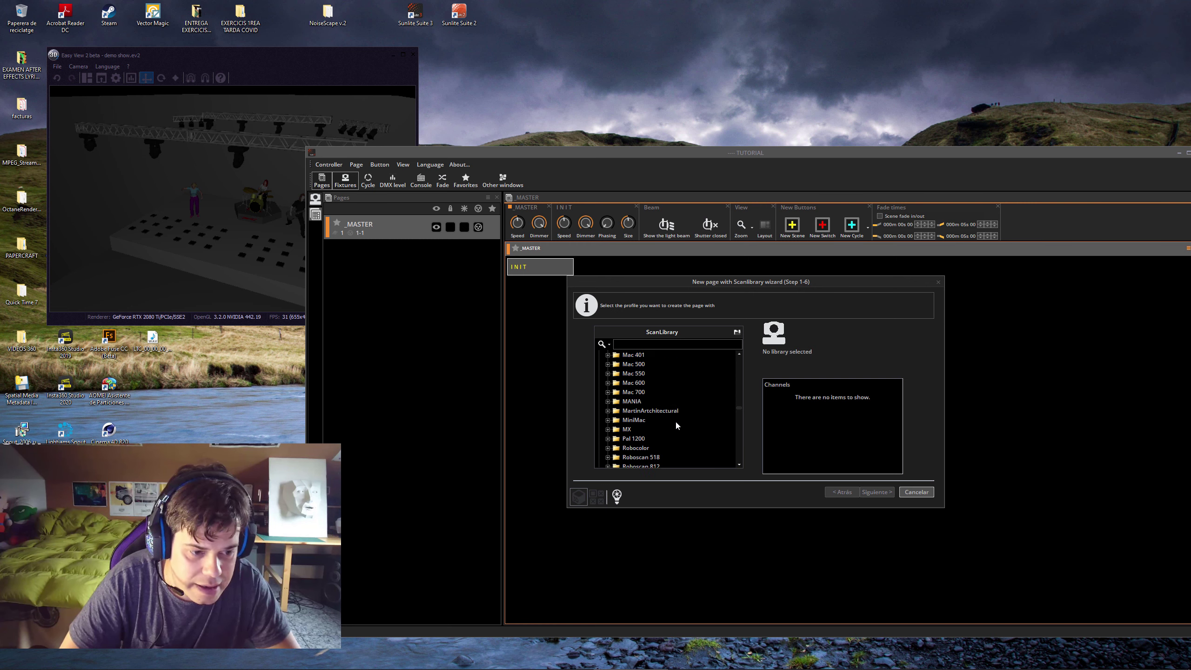
pyautogui.scroll(2, 676, 426)
pyautogui.click(608, 448)
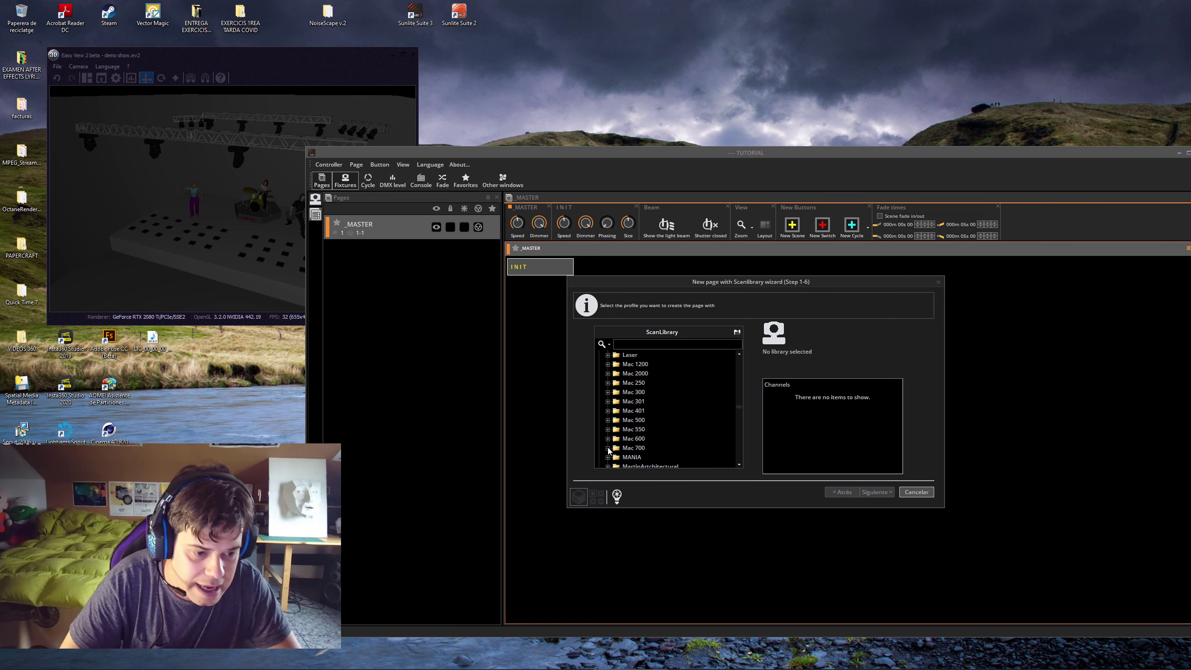
pyautogui.scroll(-2, 689, 421)
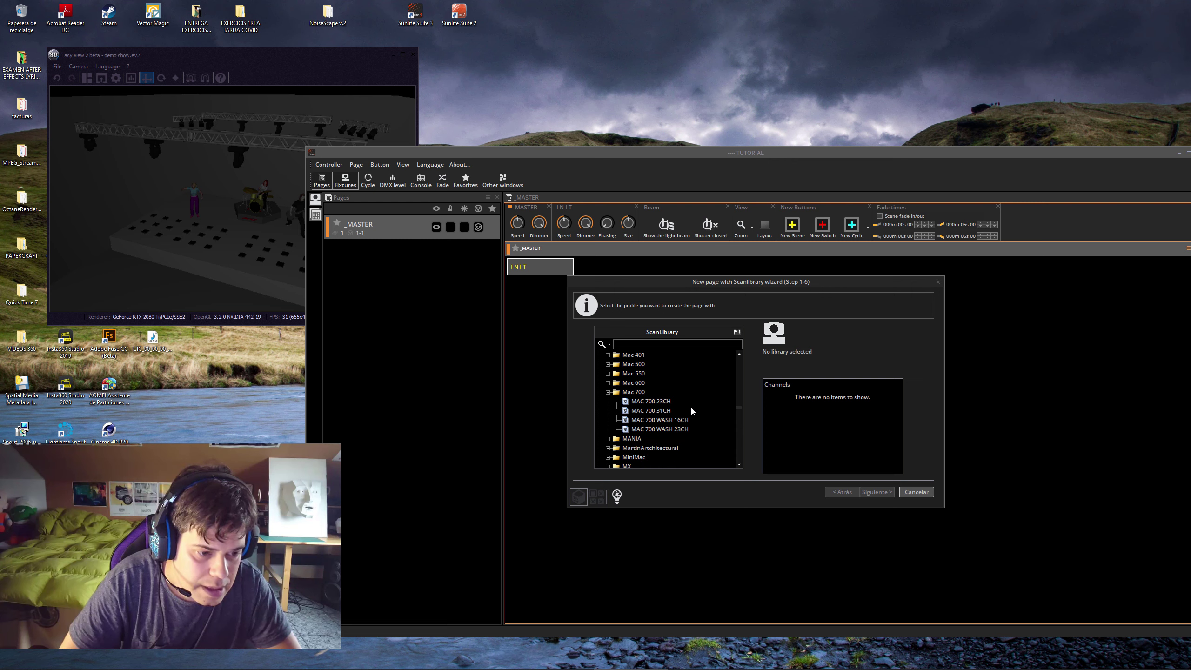
pyautogui.click(666, 422)
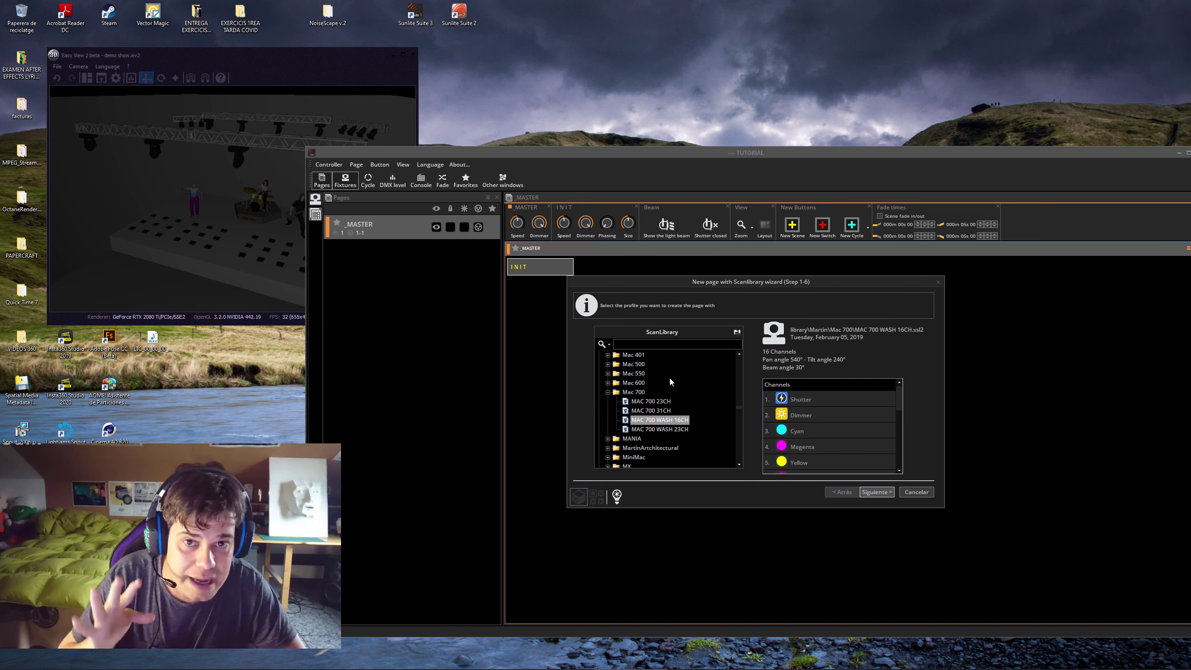
# Look at the dialog for loading an external library file, dismiss it, and examine the selected profile's channel list
pyautogui.click(737, 334)
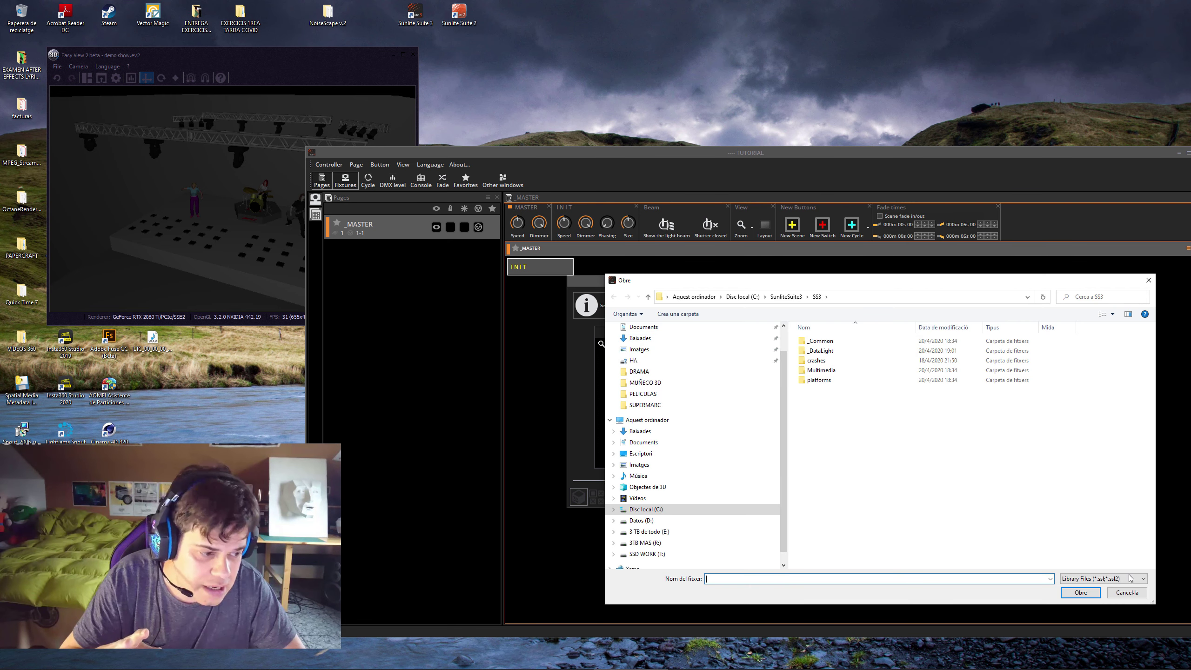
pyautogui.click(1126, 593)
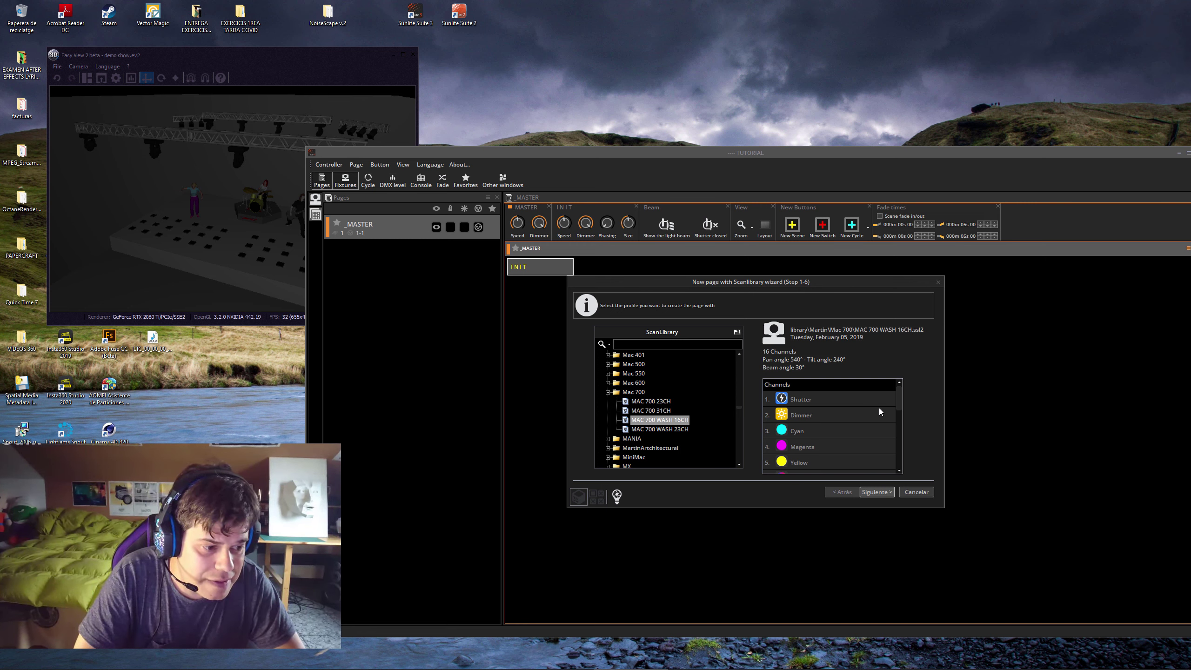
pyautogui.moveTo(899, 401)
pyautogui.mouseDown()
pyautogui.moveTo(901, 467)
pyautogui.moveTo(900, 408)
pyautogui.moveTo(901, 423)
pyautogui.mouseUp()
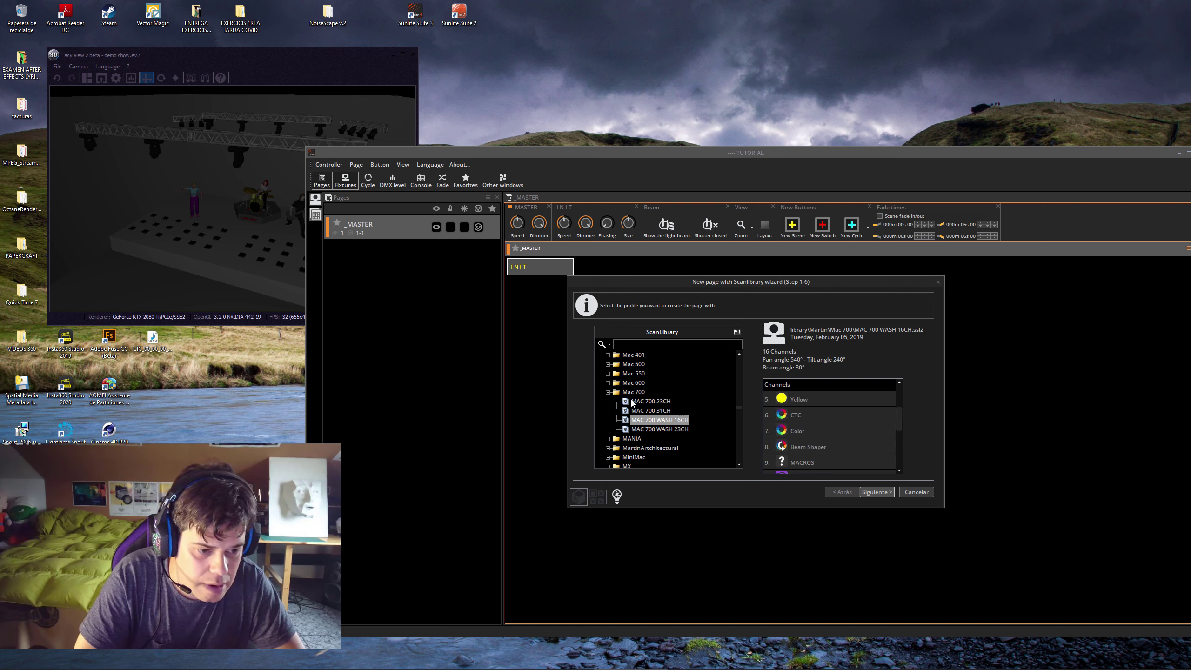
pyautogui.click(608, 392)
pyautogui.click(607, 365)
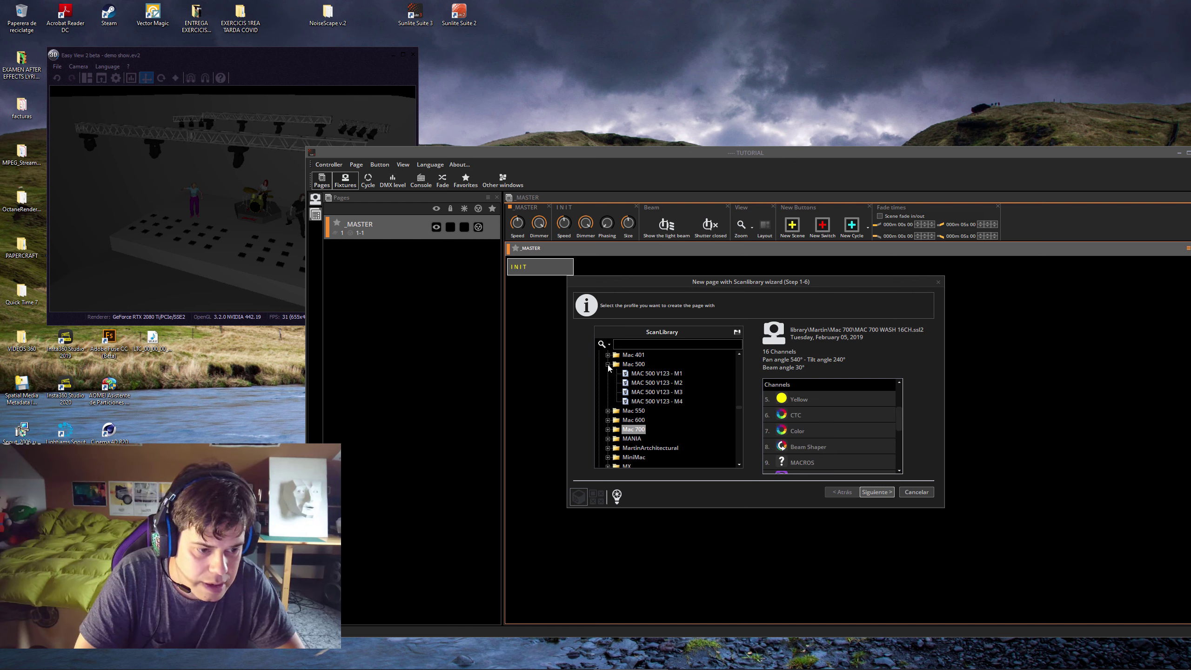
pyautogui.click(680, 392)
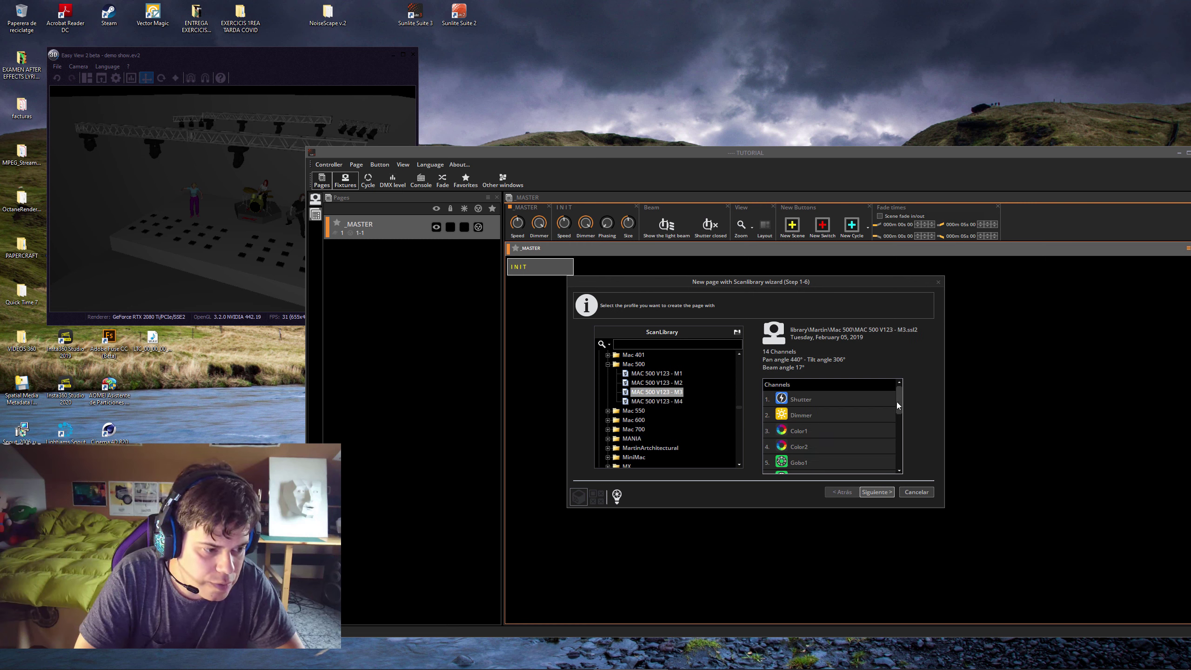
pyautogui.moveTo(900, 406)
pyautogui.mouseDown()
pyautogui.moveTo(901, 464)
pyautogui.moveTo(907, 404)
pyautogui.moveTo(921, 404)
pyautogui.mouseUp()
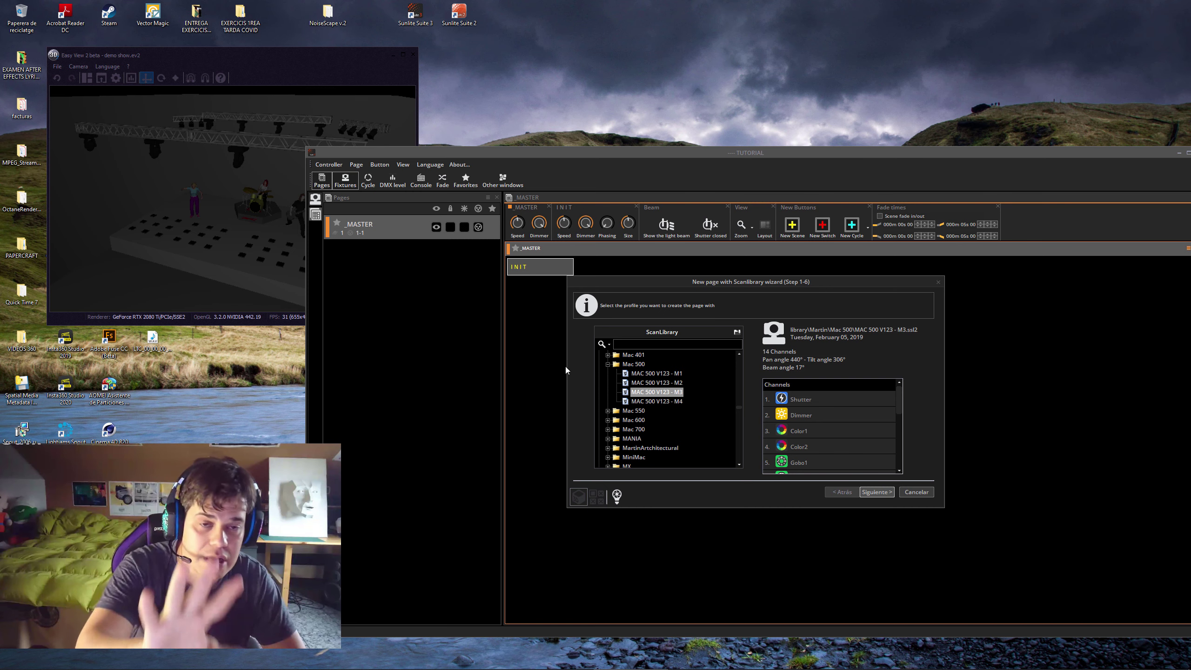
pyautogui.click(877, 492)
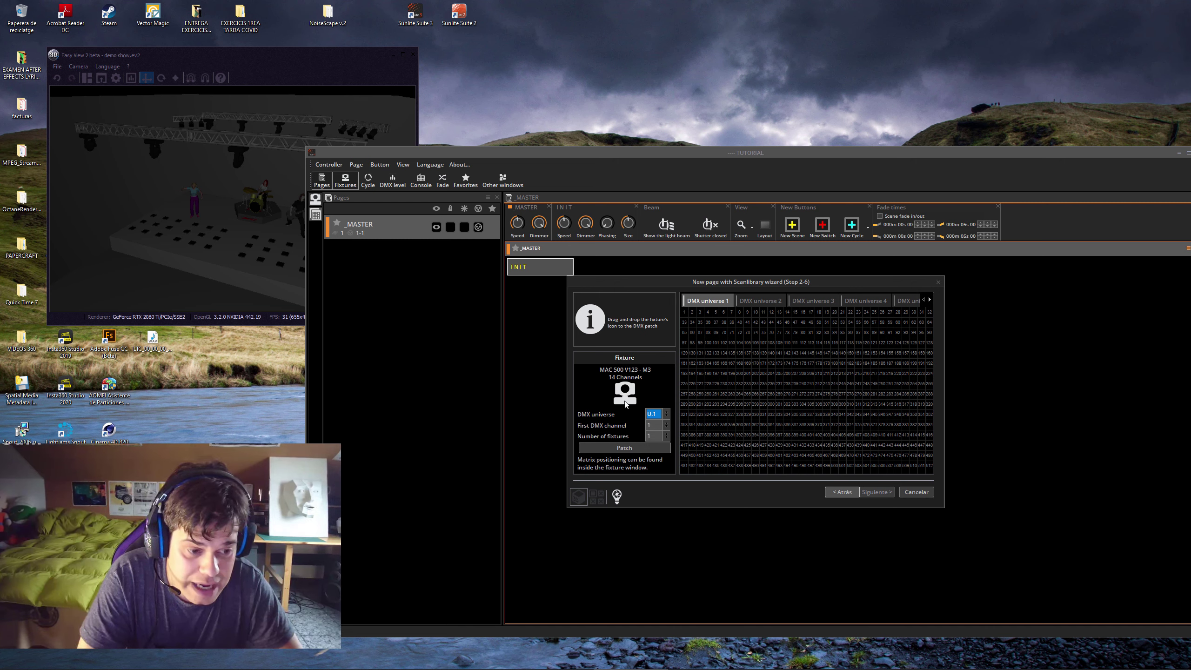
# Patch 4 fixtures in DMX universe 1 starting at channel 100 and continue to the Pan/Tilt limit settings
pyautogui.click(669, 436)
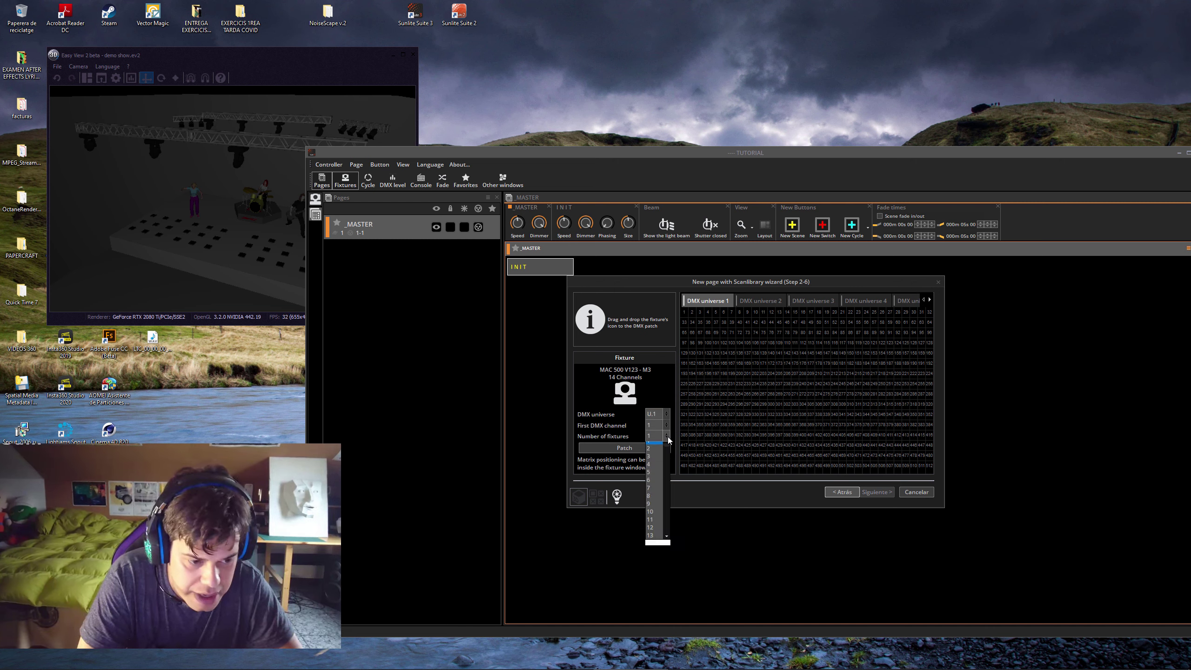
pyautogui.click(661, 469)
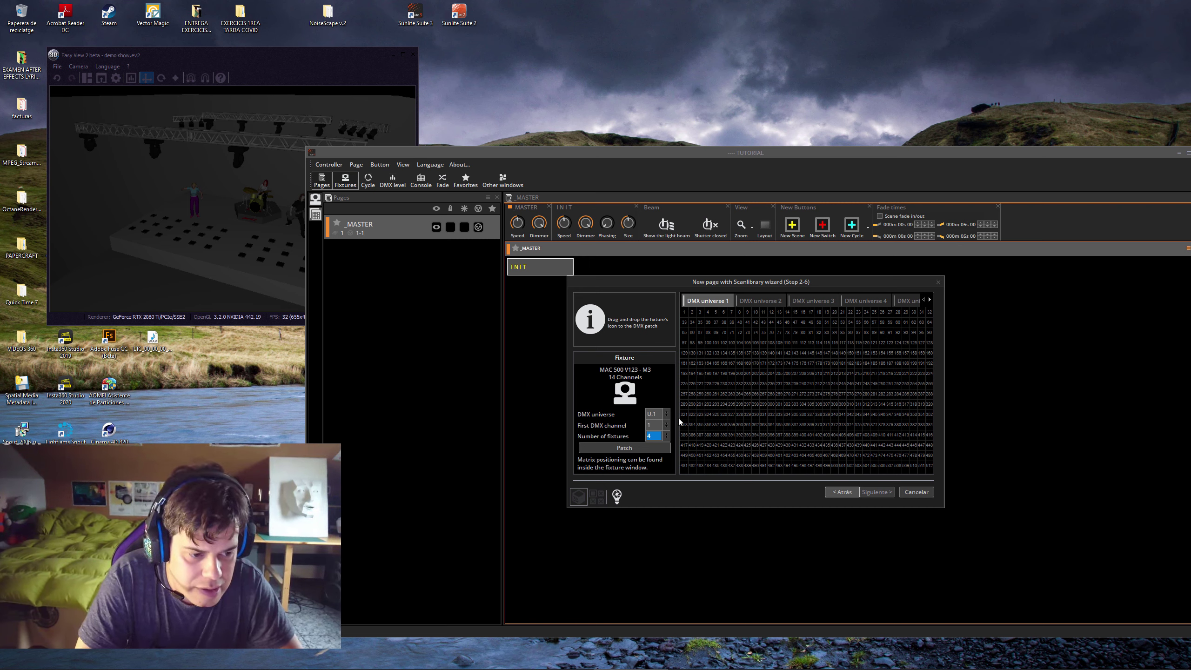
pyautogui.click(664, 436)
pyautogui.scroll(-20, 660, 454)
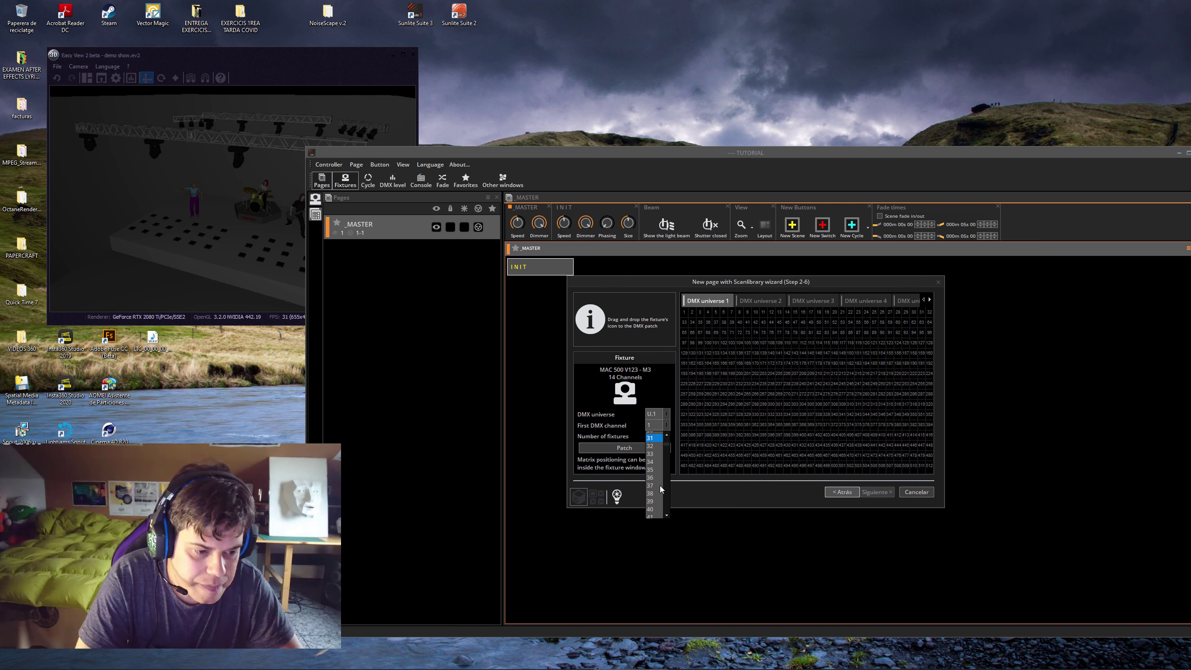
pyautogui.scroll(20, 657, 486)
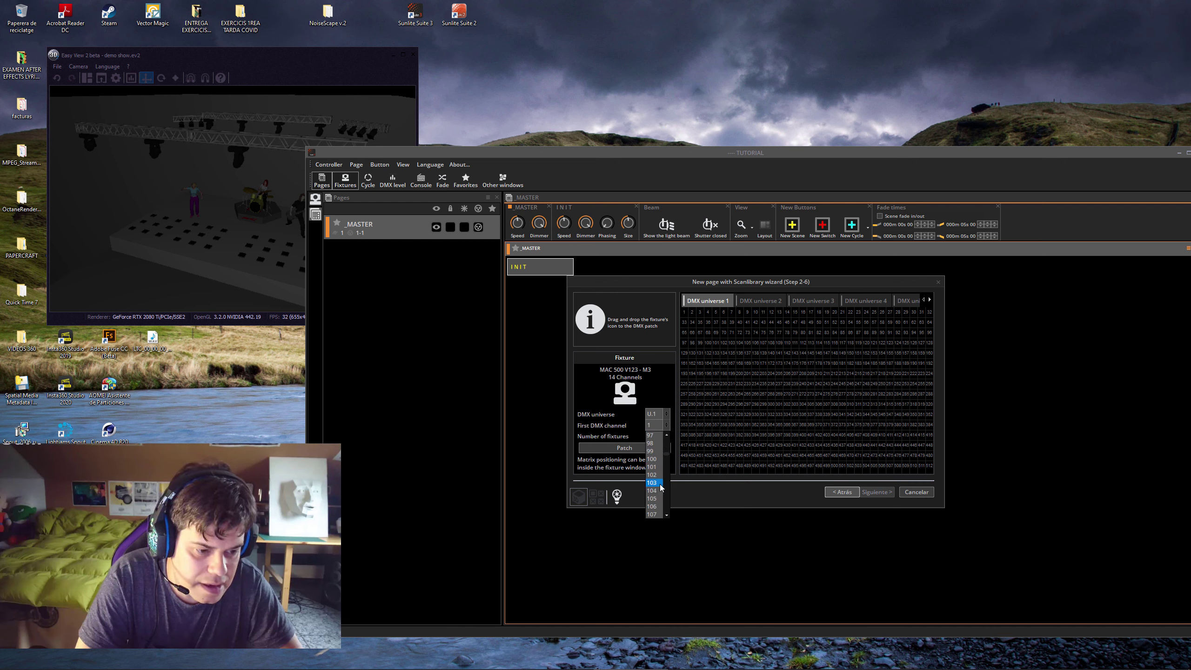
pyautogui.click(654, 459)
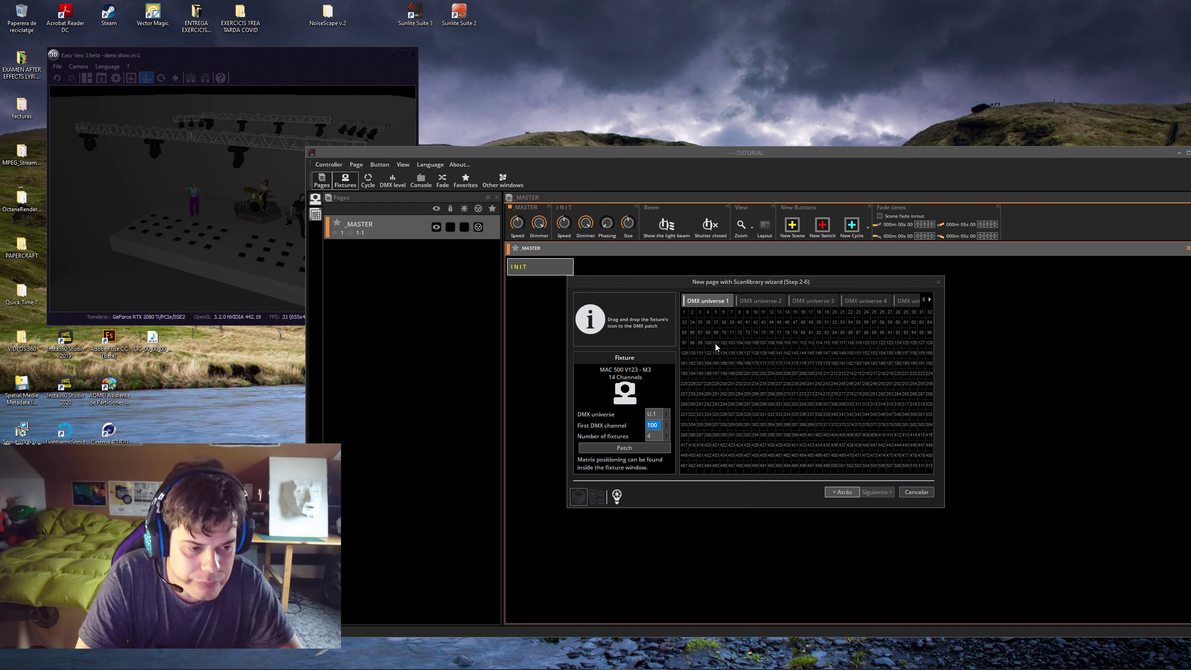
pyautogui.click(623, 446)
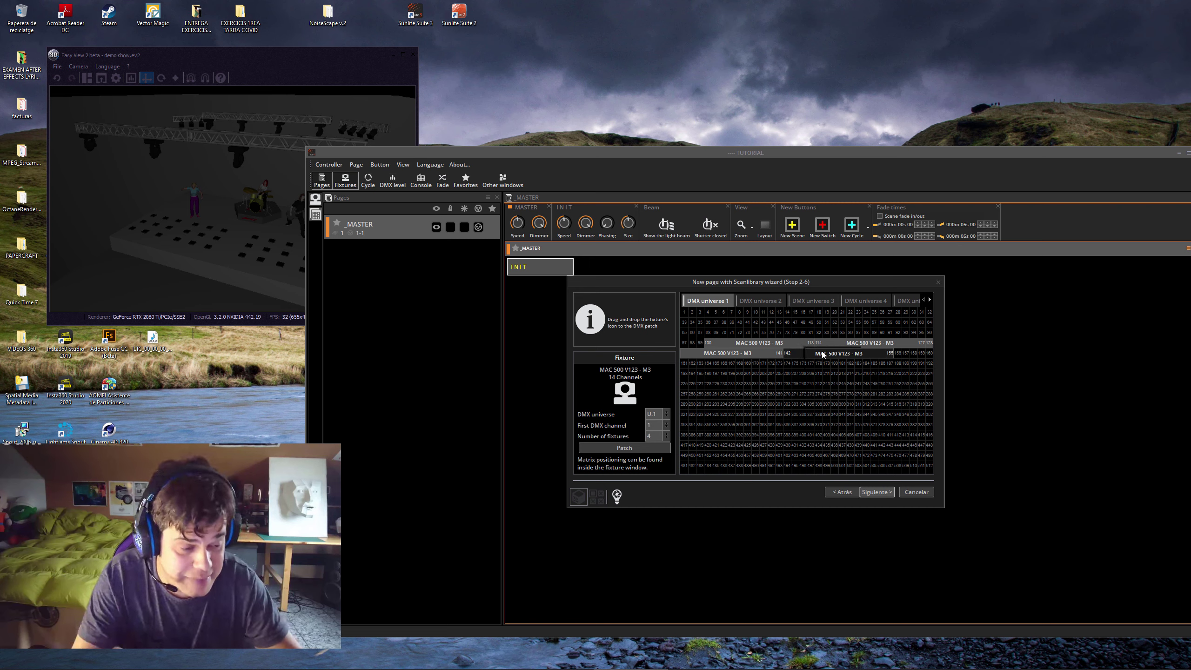
pyautogui.moveTo(824, 354)
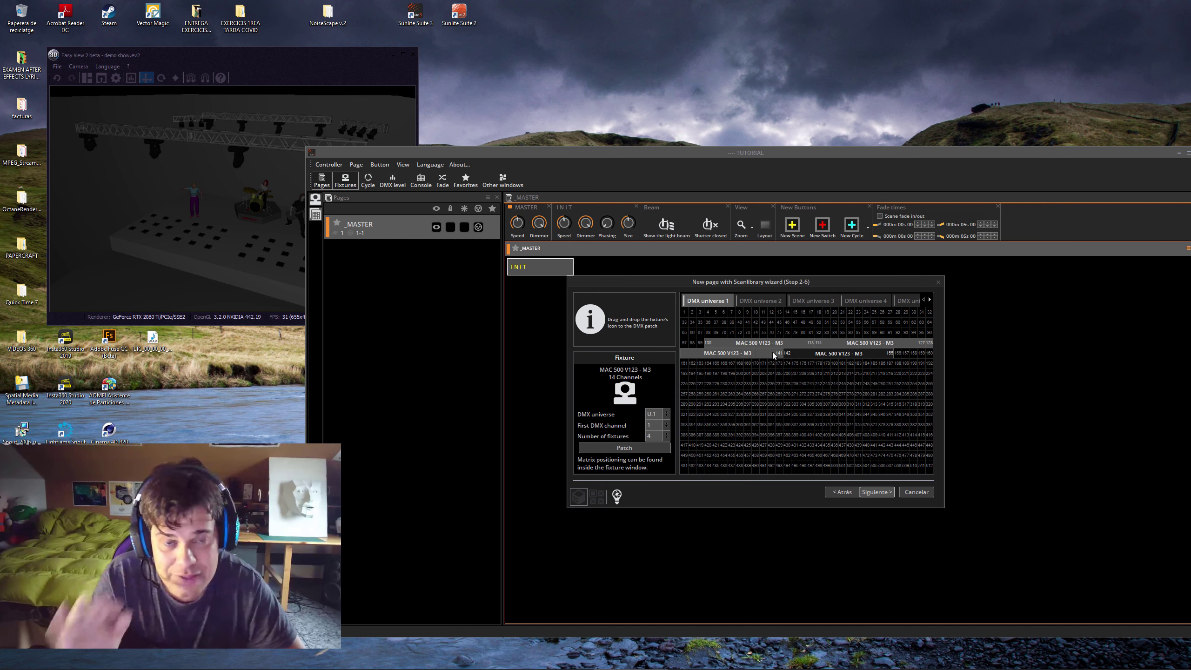
pyautogui.moveTo(771, 358)
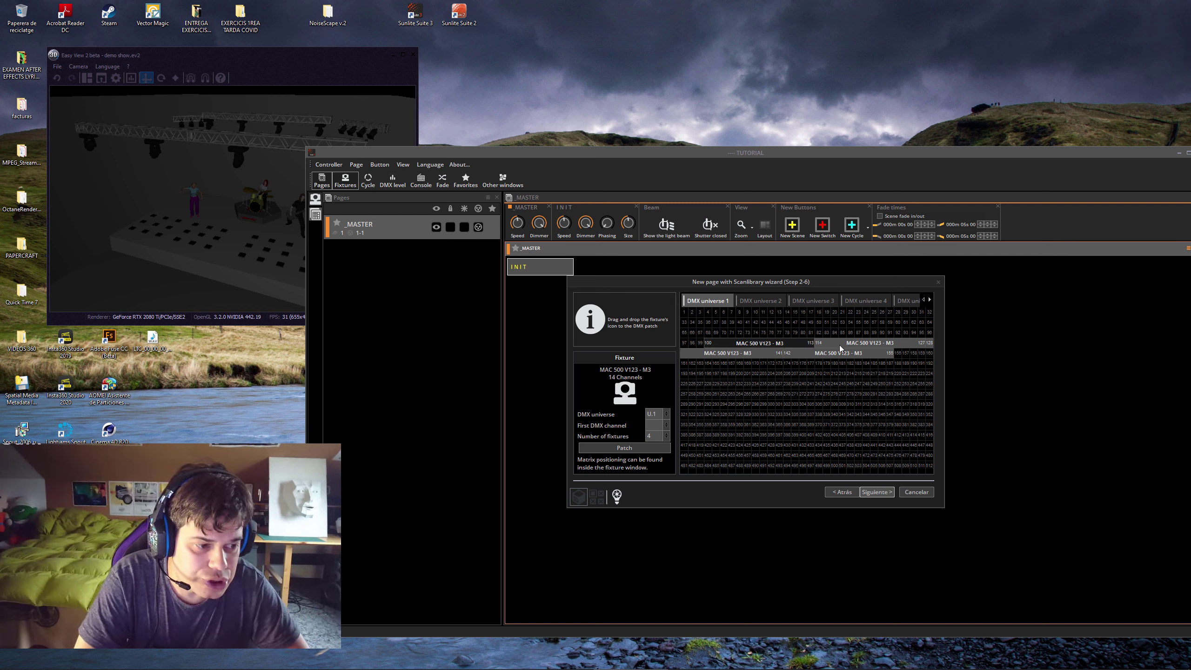
pyautogui.click(873, 495)
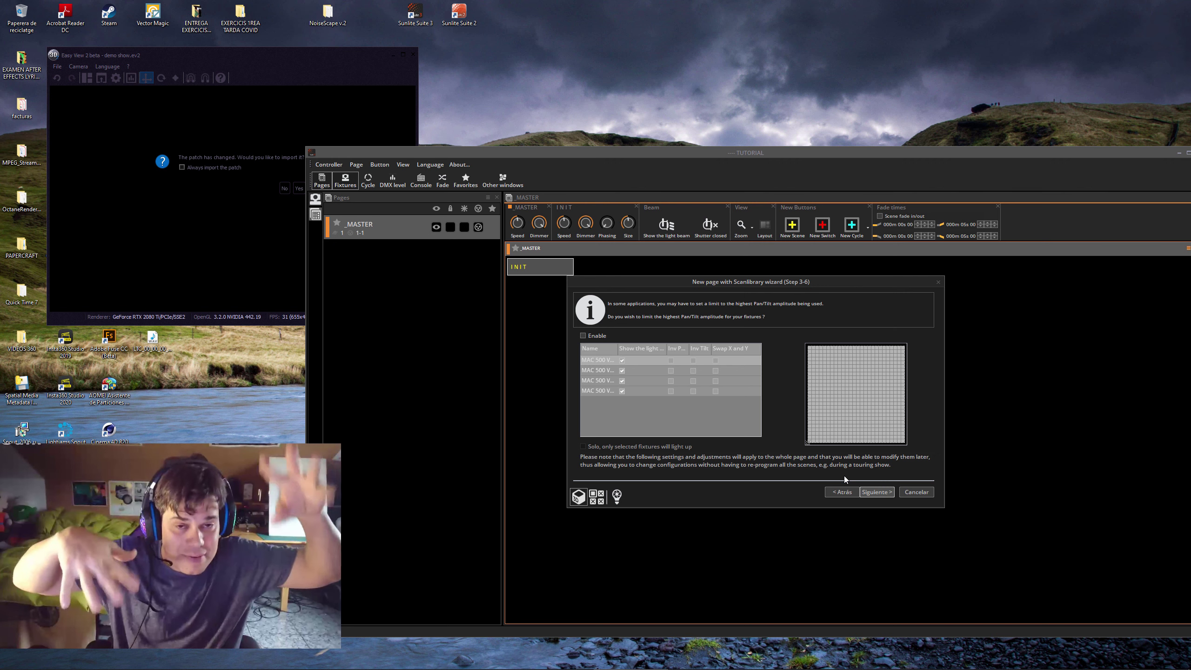
# Leave the Pan/Tilt limit disabled and accept the default channel preset switches and pre-programmed scenes
pyautogui.click(876, 493)
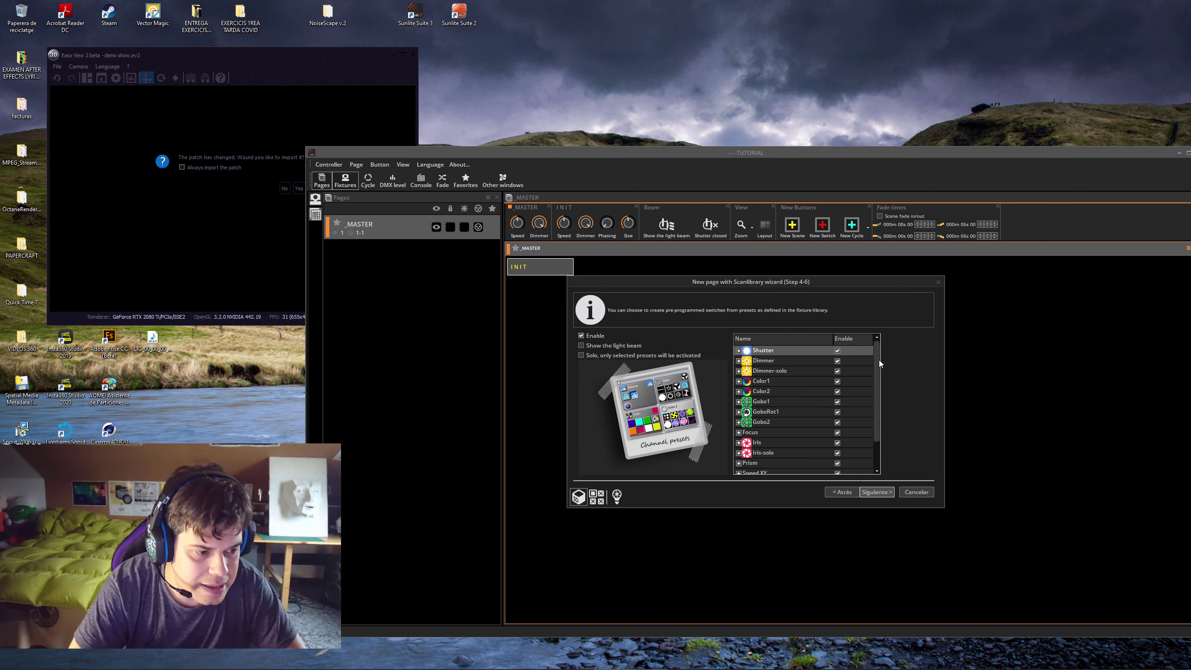
pyautogui.moveTo(878, 359); pyautogui.dragTo(881, 396)
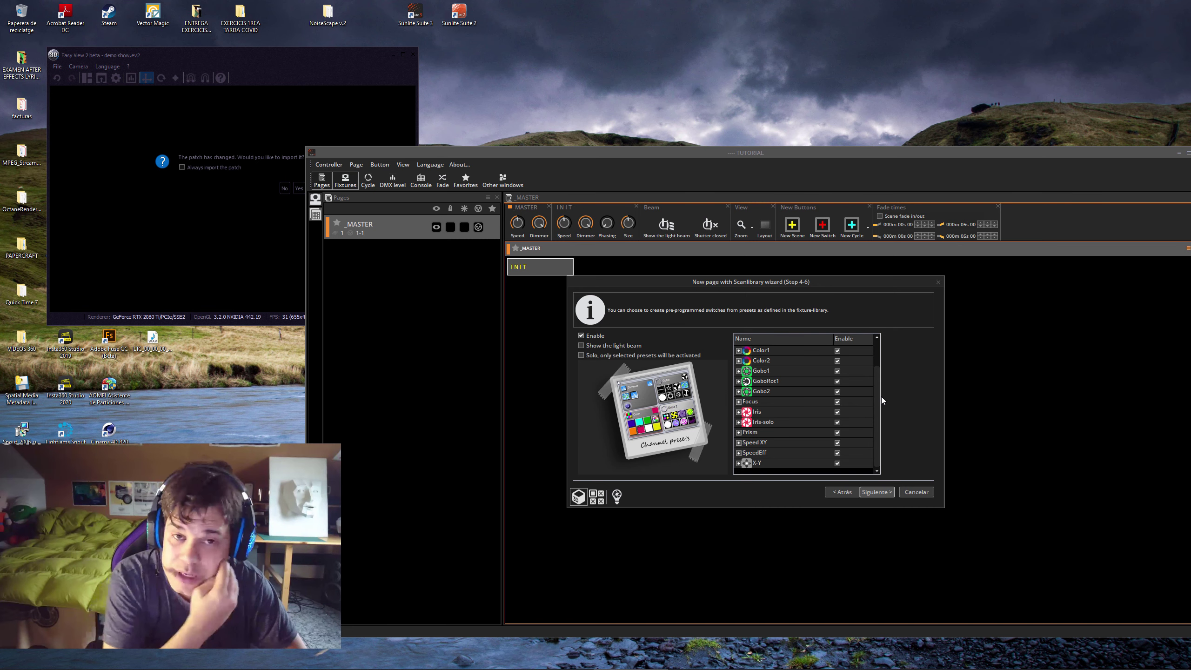
pyautogui.click(876, 491)
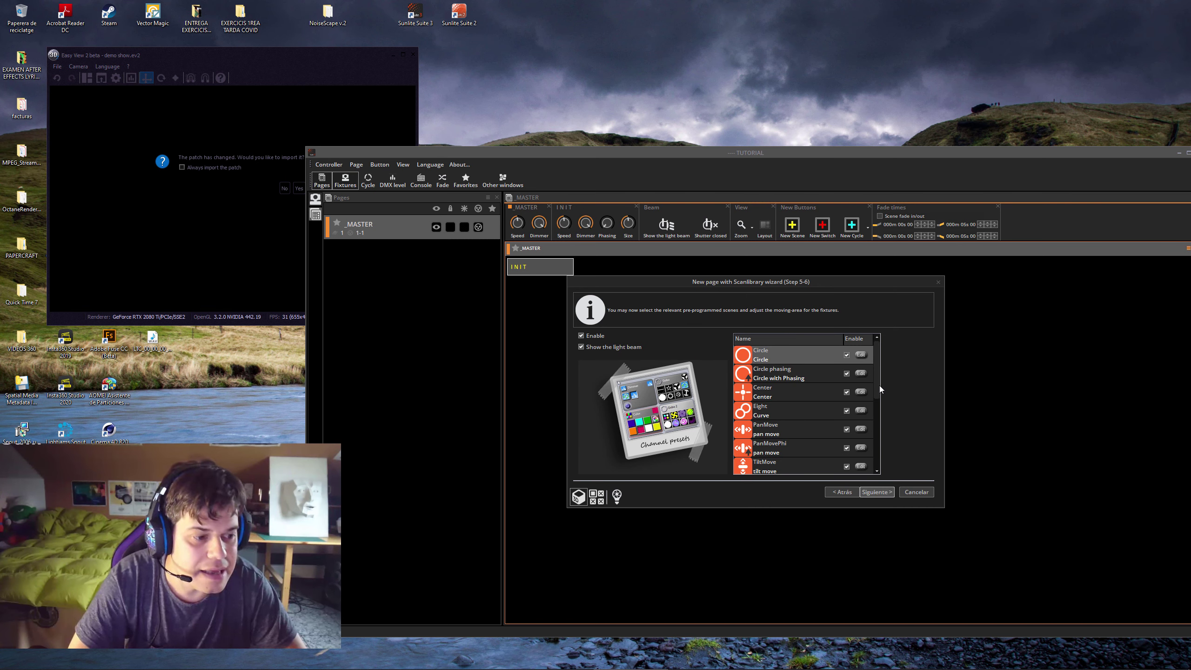
pyautogui.moveTo(879, 386); pyautogui.dragTo(879, 457)
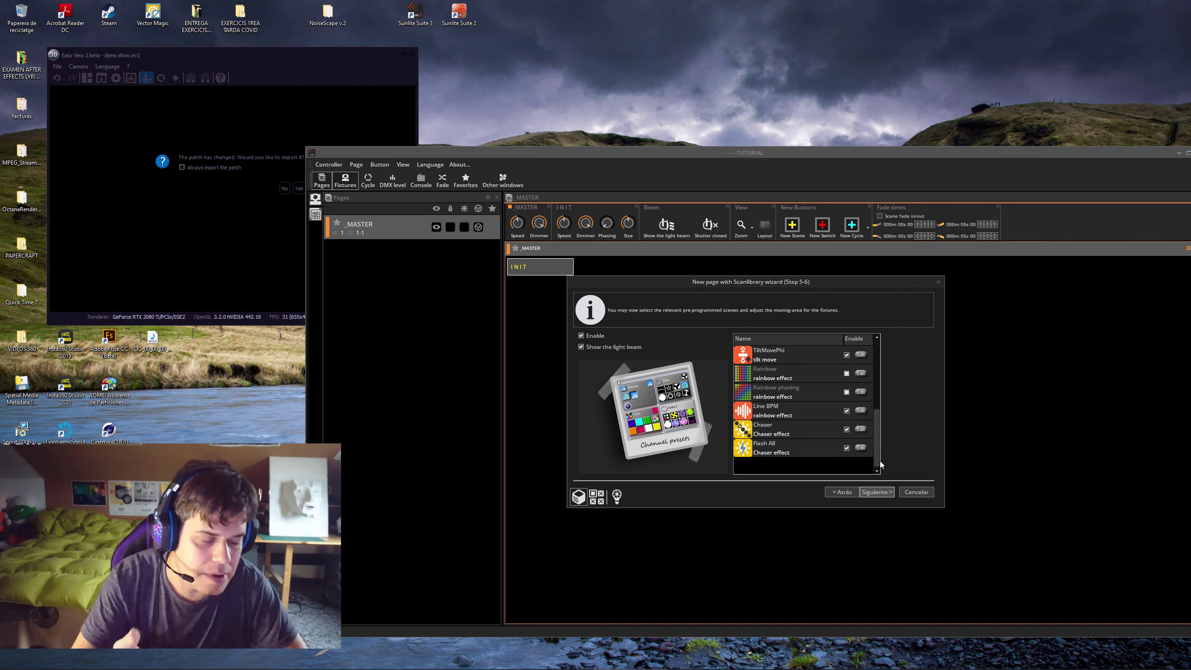
pyautogui.click(876, 492)
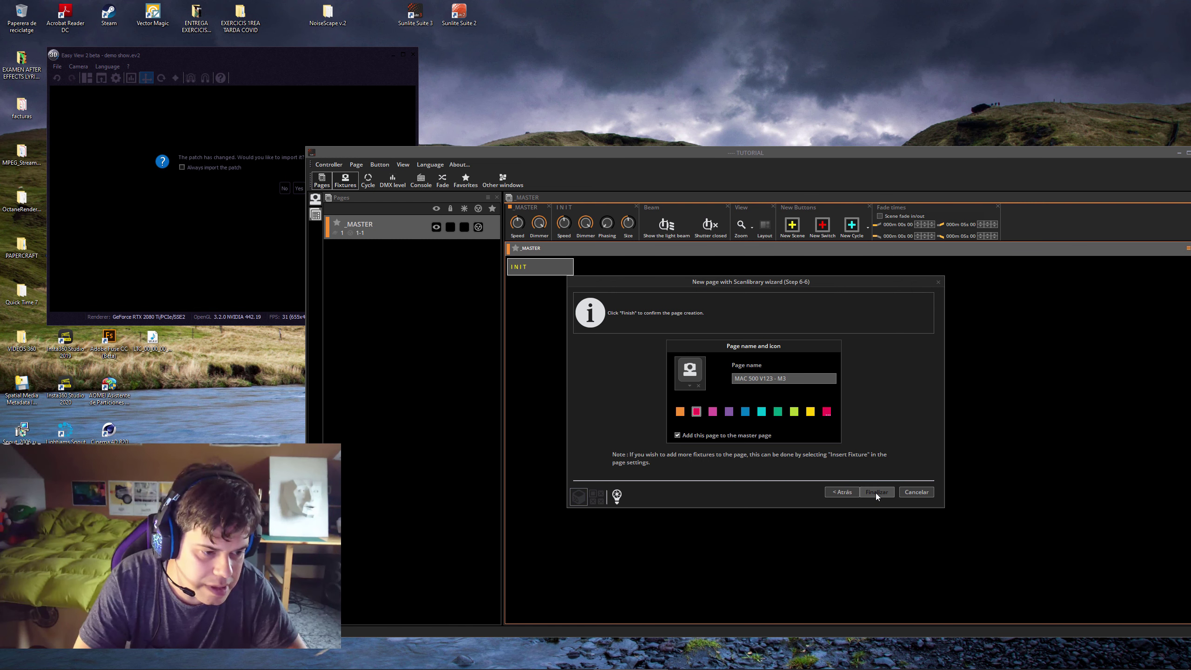
# Name the page MARTIN MAC 500 and finish creating it
pyautogui.moveTo(791, 379); pyautogui.dragTo(761, 380)
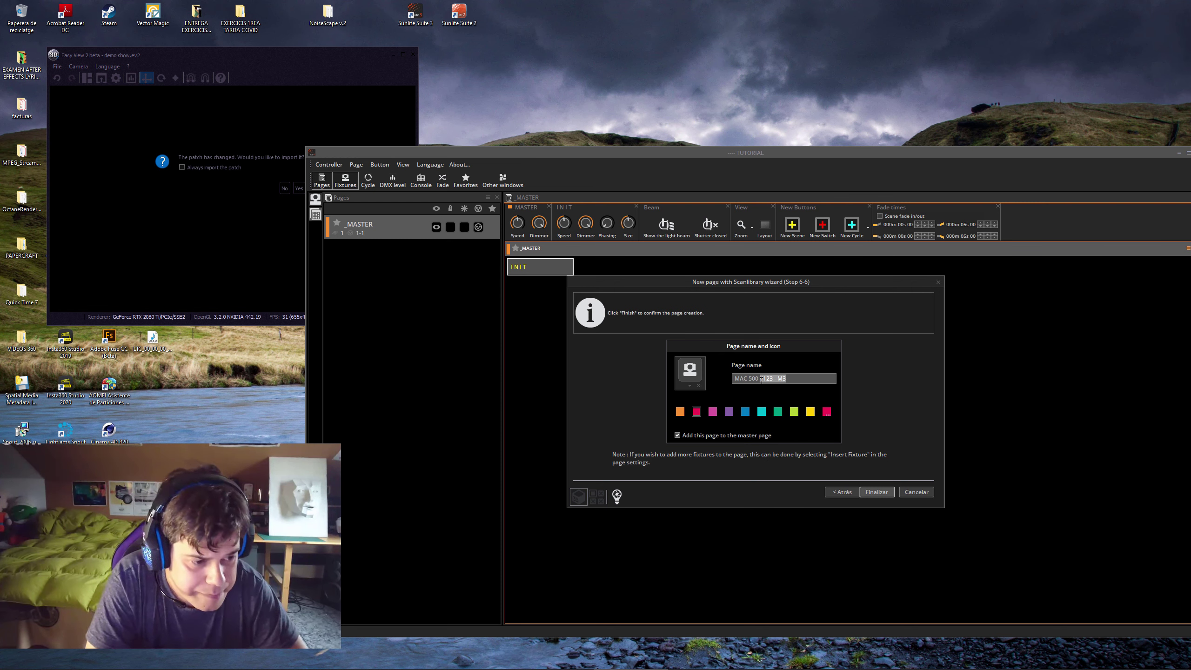
pyautogui.press('BackSpace')
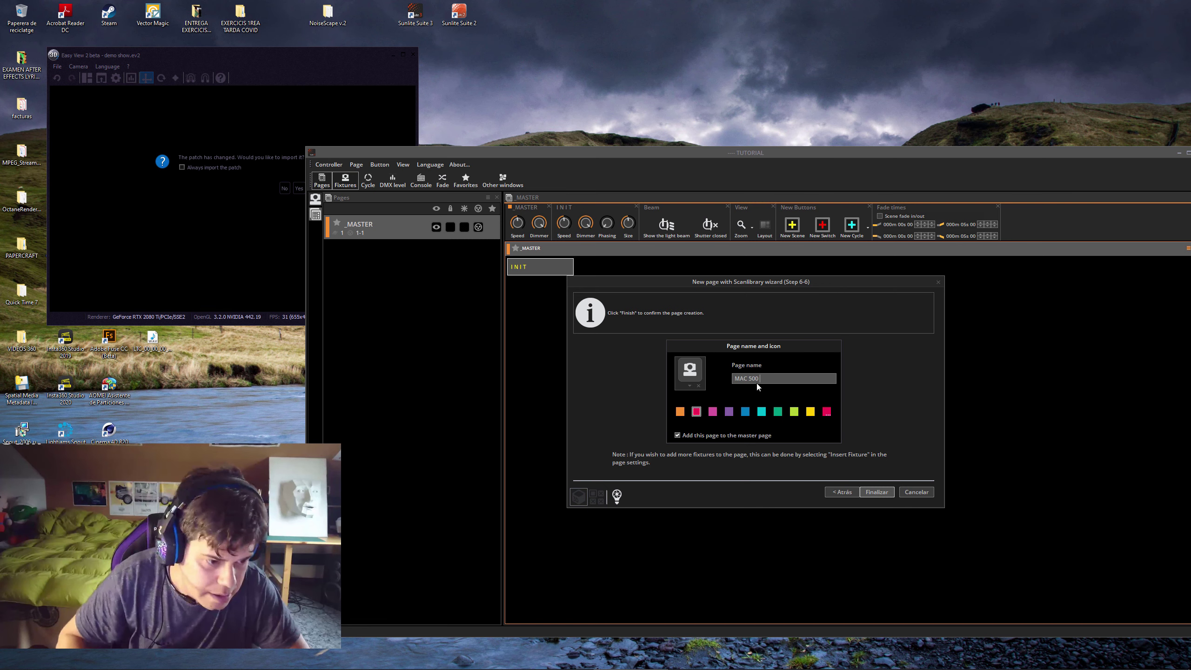
pyautogui.click(734, 379)
pyautogui.write('MAR')
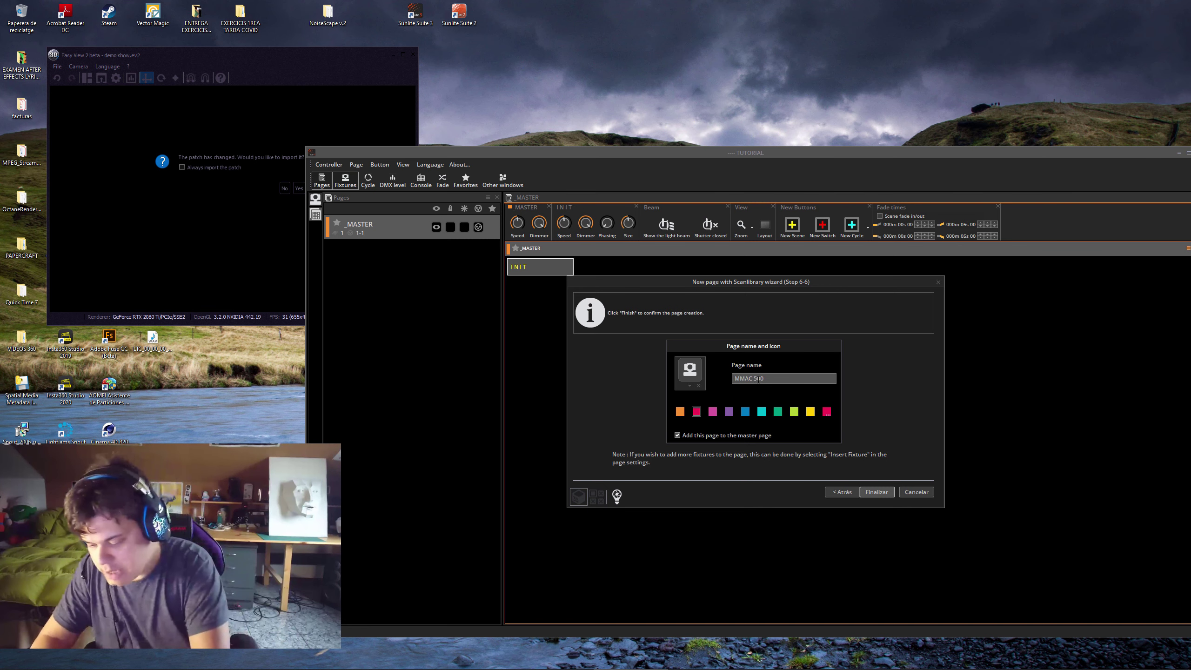
pyautogui.write('TIN')
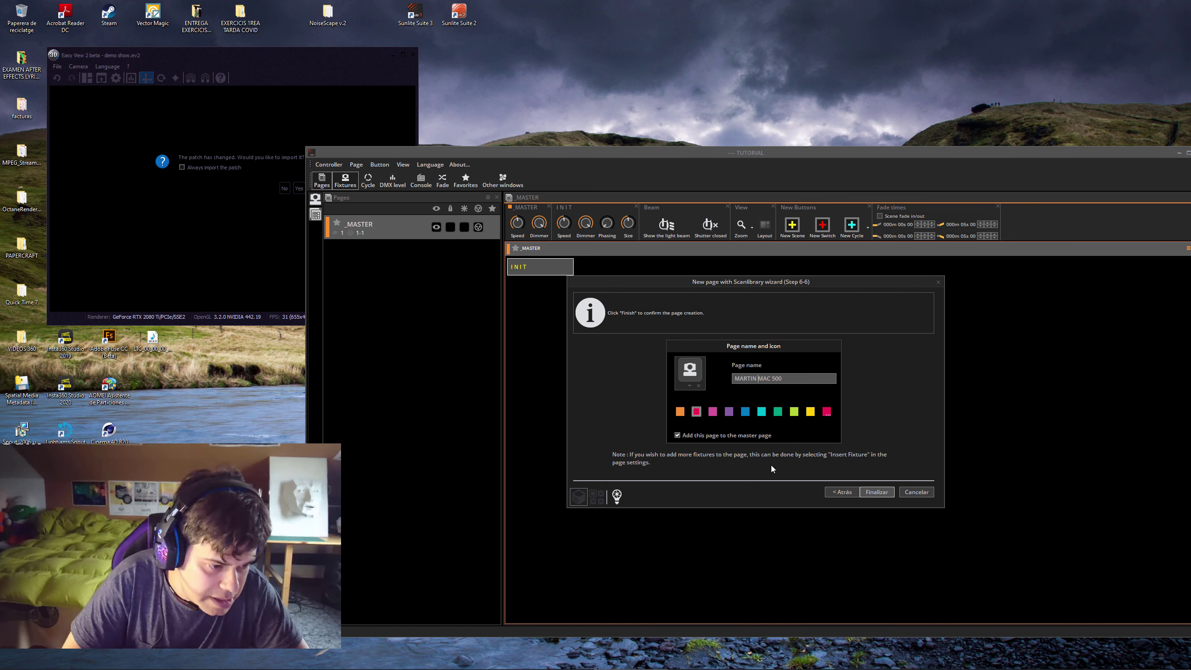
pyautogui.click(878, 490)
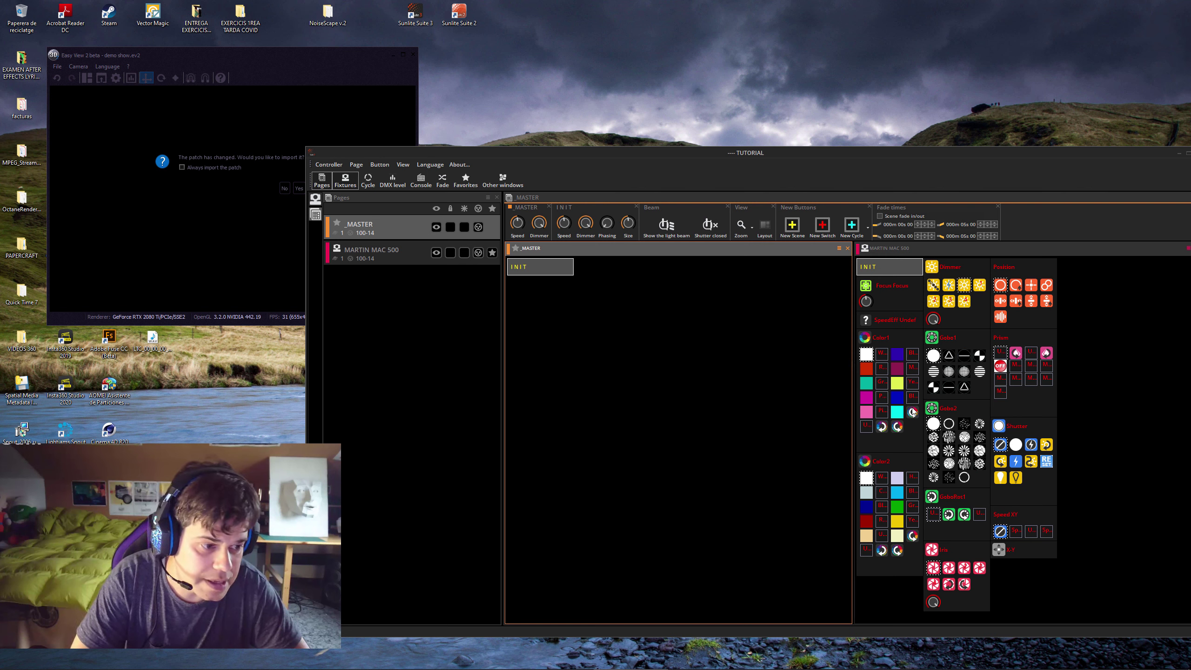
# Widen the MARTIN MAC 500 page by narrowing the _MASTER page, and make MARTIN MAC 500 the active page
pyautogui.click(854, 398)
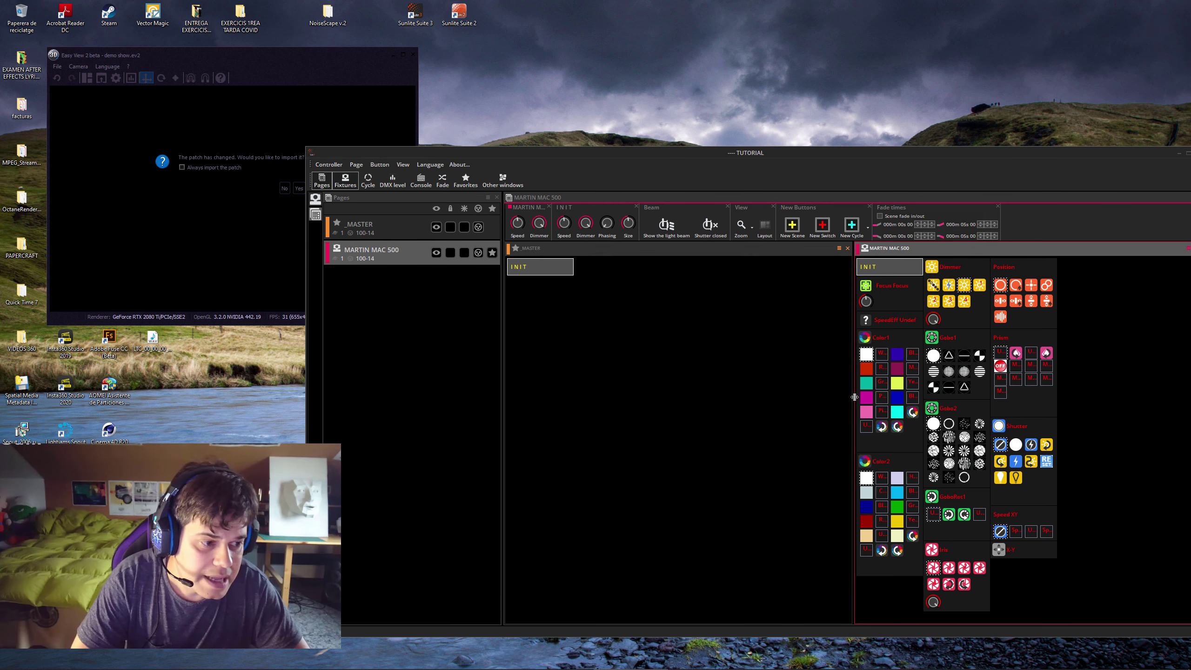
pyautogui.moveTo(854, 397); pyautogui.dragTo(721, 397)
pyautogui.click(543, 354)
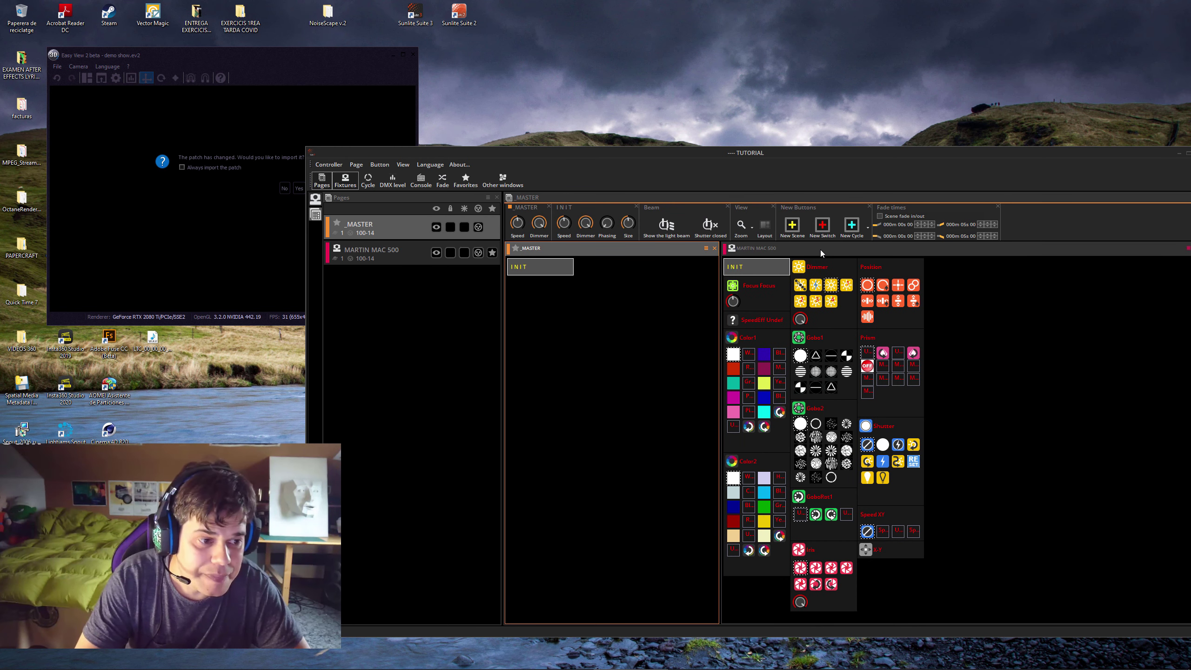
pyautogui.click(754, 269)
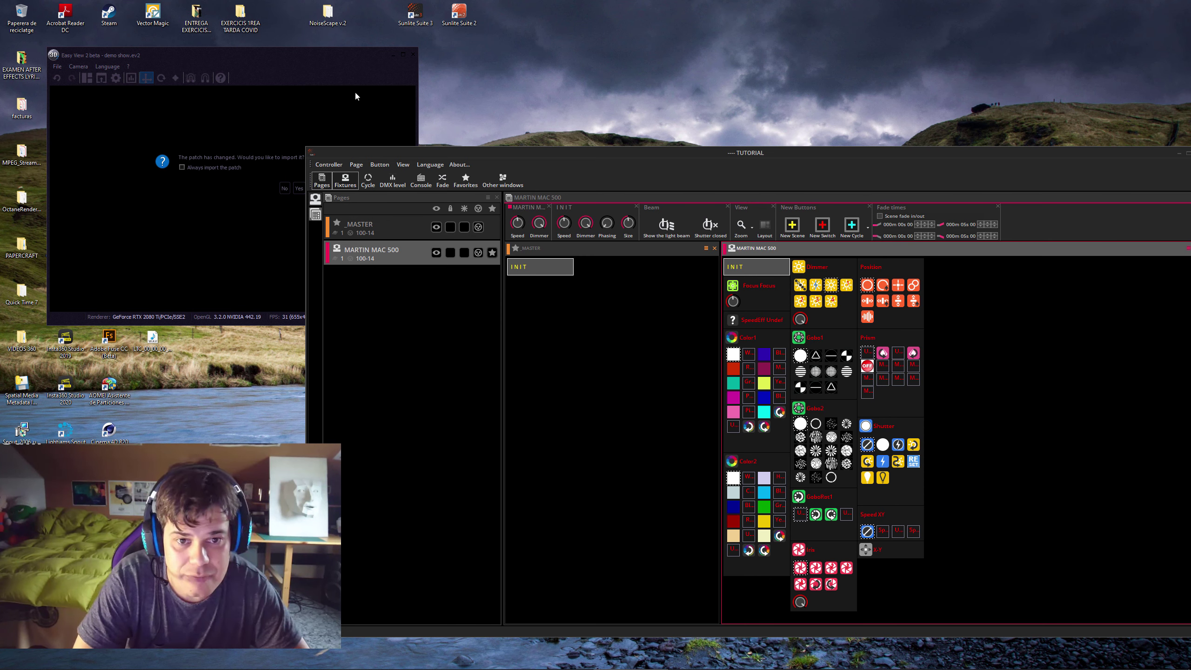
# Switch to Easy View and accept importing the changed patch
pyautogui.click(309, 68)
pyautogui.moveTo(292, 64); pyautogui.dragTo(342, 91)
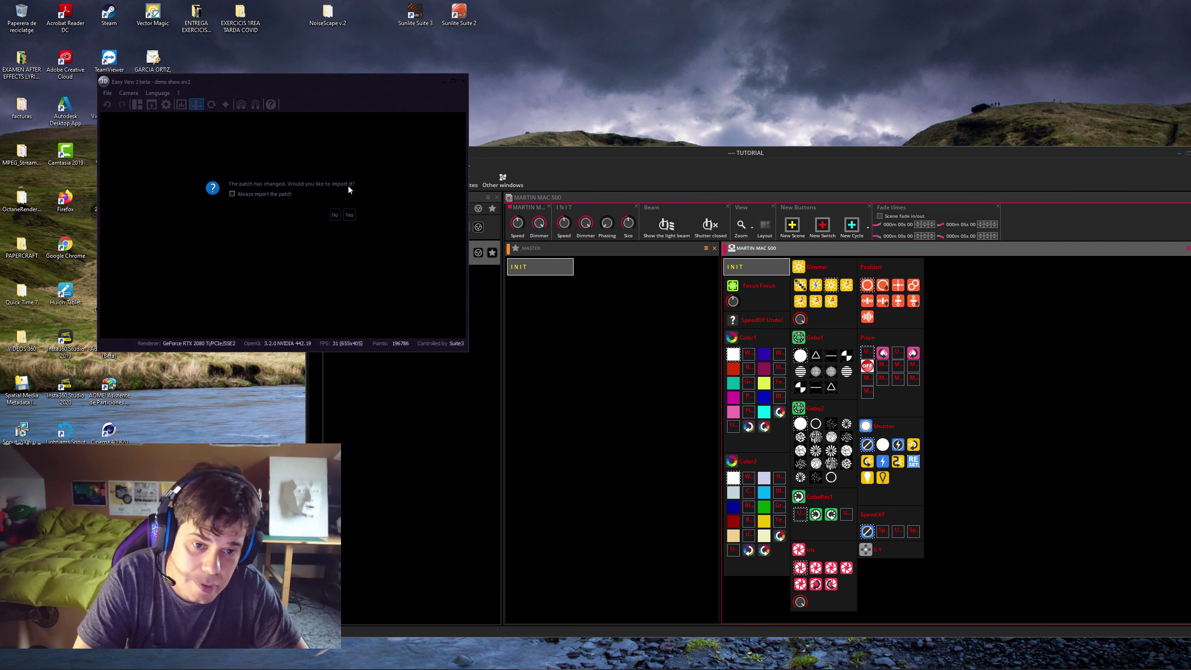
pyautogui.click(349, 216)
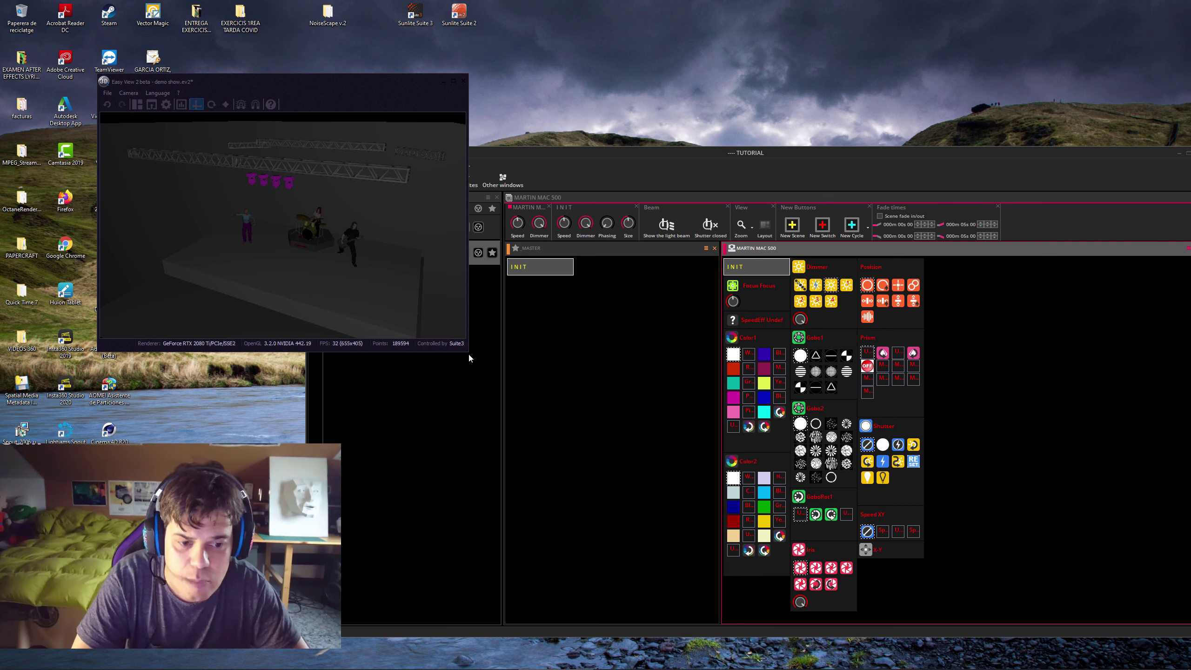
# Enlarge and reposition the Easy View window and frame the whole stage with the imported fixtures
pyautogui.moveTo(468, 351); pyautogui.dragTo(637, 461)
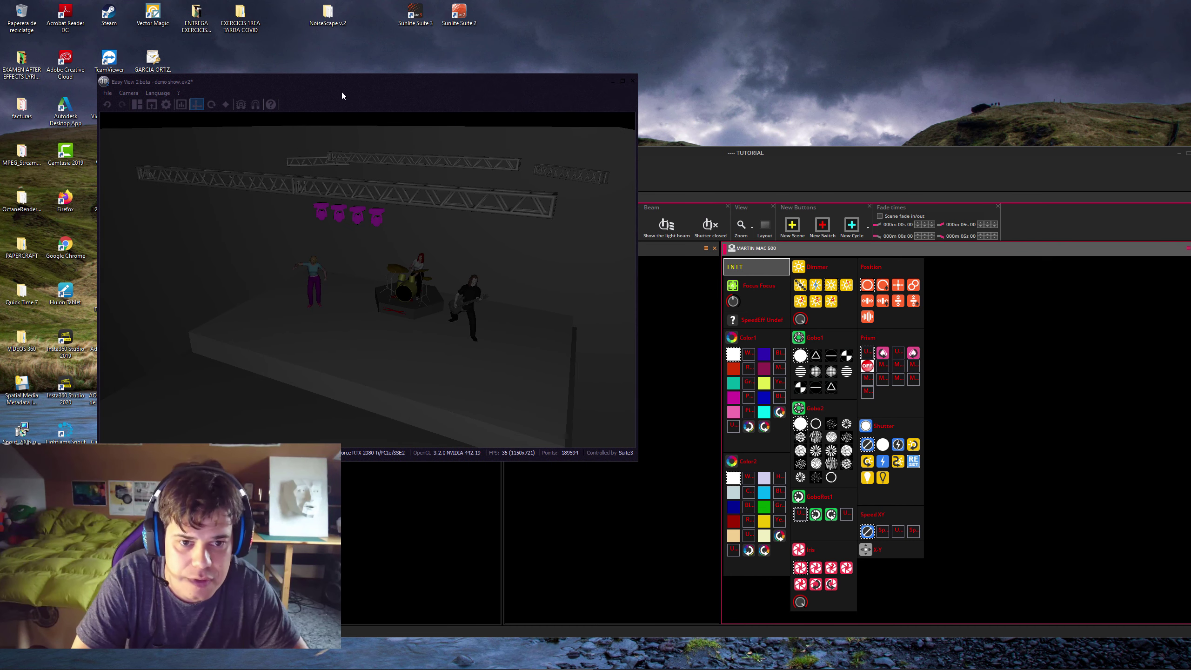
pyautogui.moveTo(426, 81); pyautogui.dragTo(604, 56)
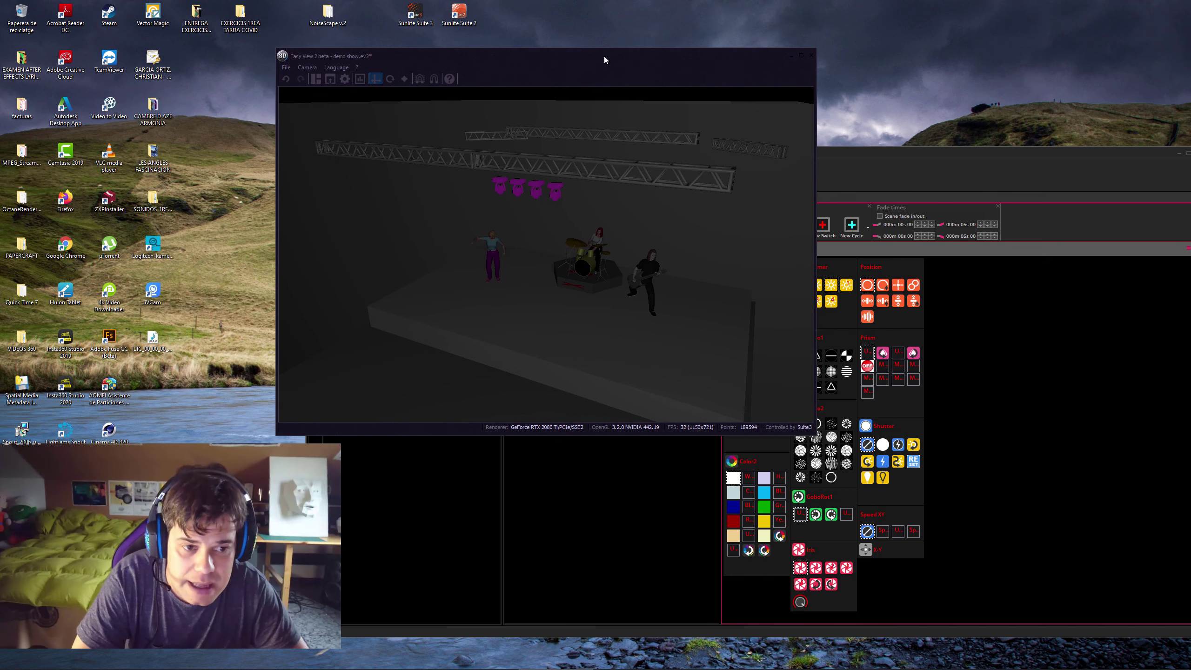
pyautogui.moveTo(813, 434); pyautogui.dragTo(996, 539)
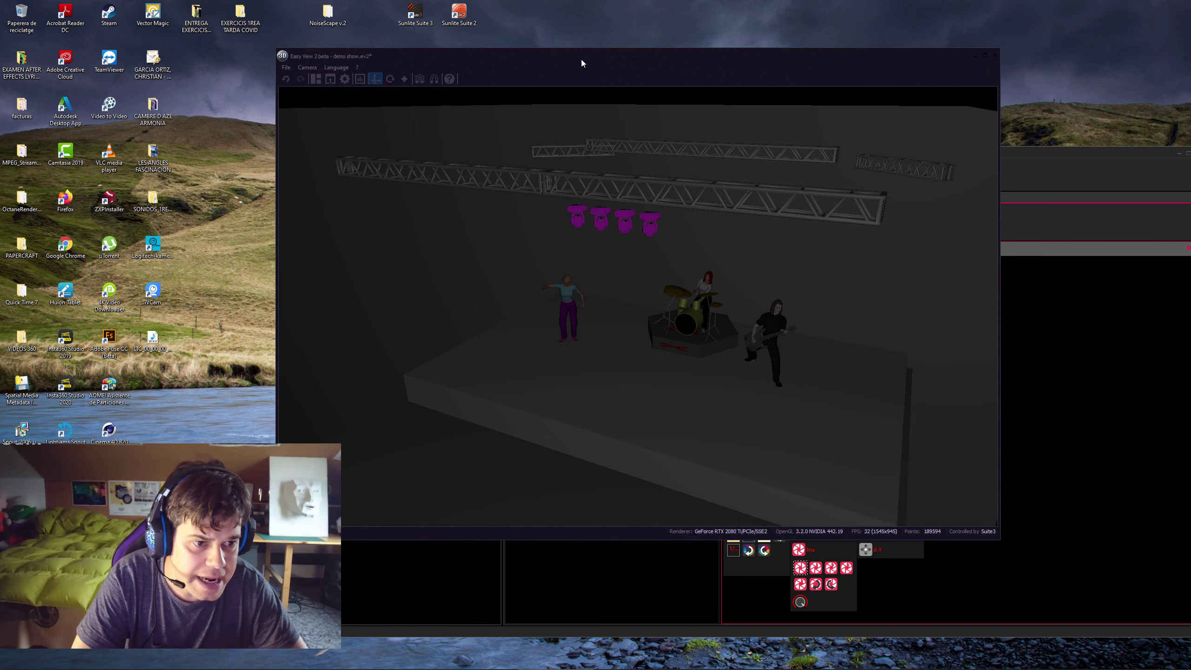
pyautogui.moveTo(571, 58)
pyautogui.mouseDown()
pyautogui.moveTo(592, 59)
pyautogui.moveTo(589, 71)
pyautogui.mouseUp()
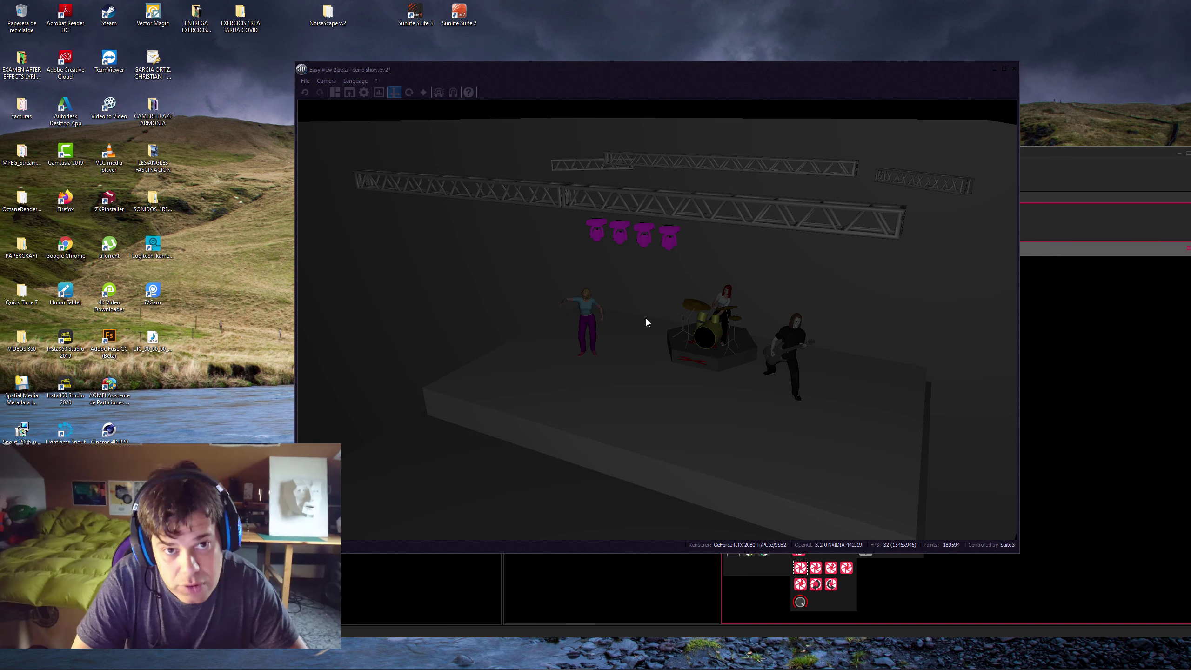
pyautogui.moveTo(645, 319)
pyautogui.mouseDown()
pyautogui.moveTo(609, 347)
pyautogui.moveTo(659, 308)
pyautogui.moveTo(635, 323)
pyautogui.moveTo(648, 338)
pyautogui.mouseUp()
pyautogui.scroll(-5, 659, 348)
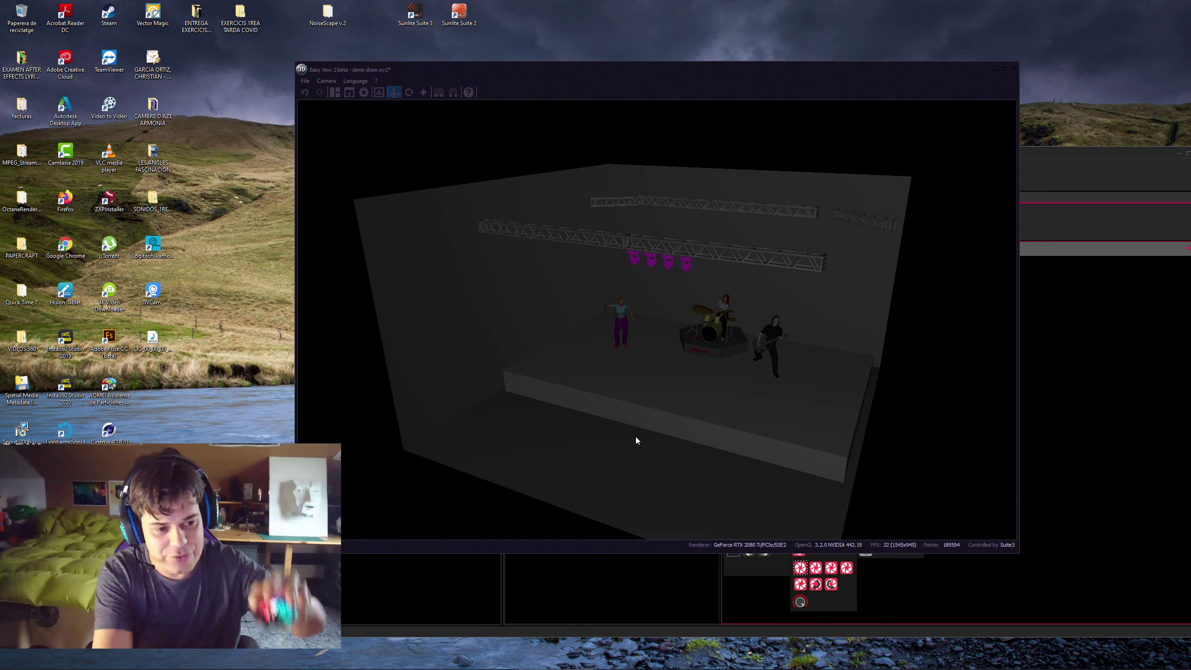
pyautogui.moveTo(617, 409); pyautogui.dragTo(662, 372)
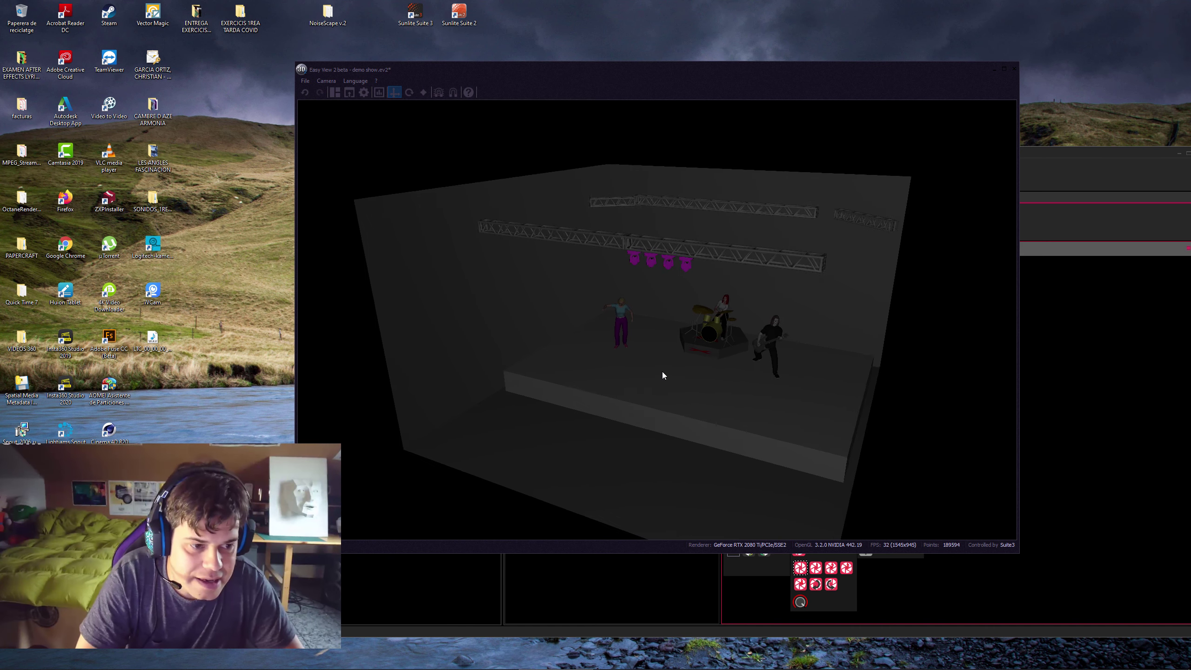
pyautogui.scroll(3, 562, 324)
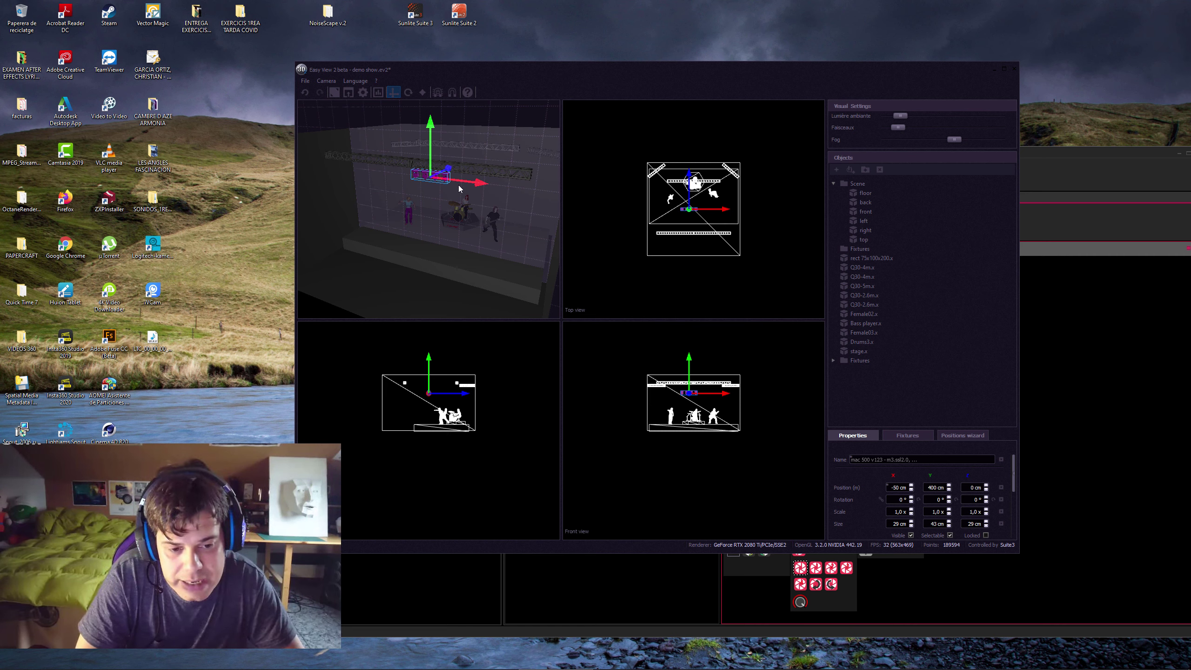
# Raise the four MAC 500 fixtures to about 465 cm and move them under the front truss, at about -258 cm in depth
pyautogui.scroll(3, 437, 395)
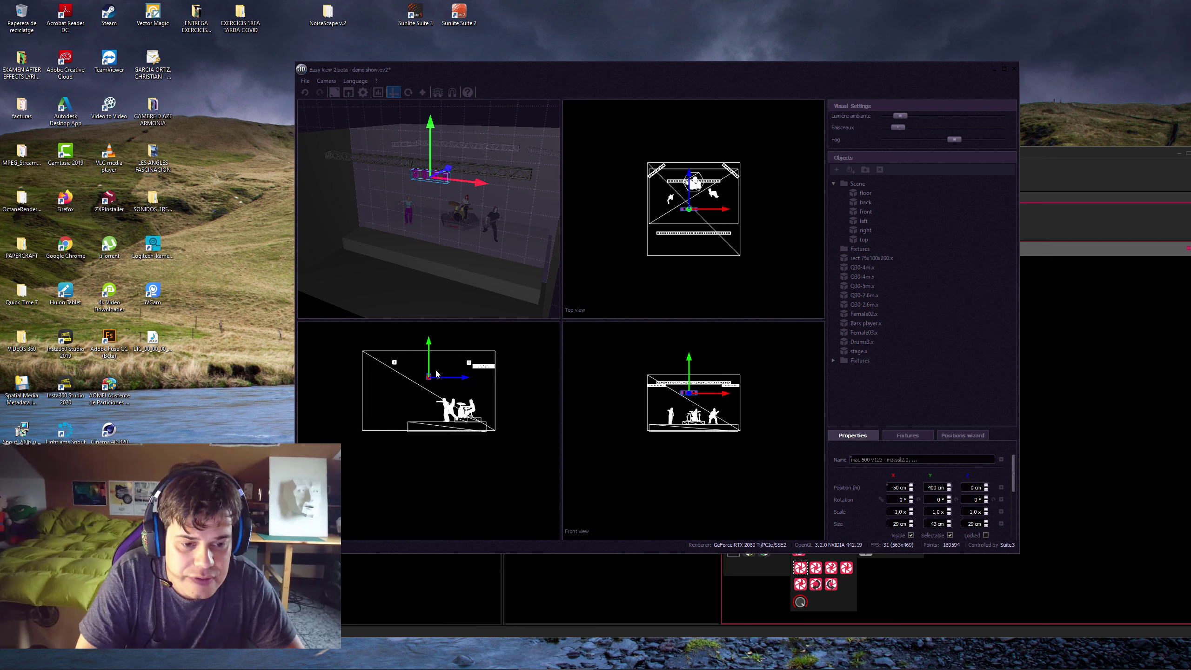
pyautogui.scroll(4, 436, 374)
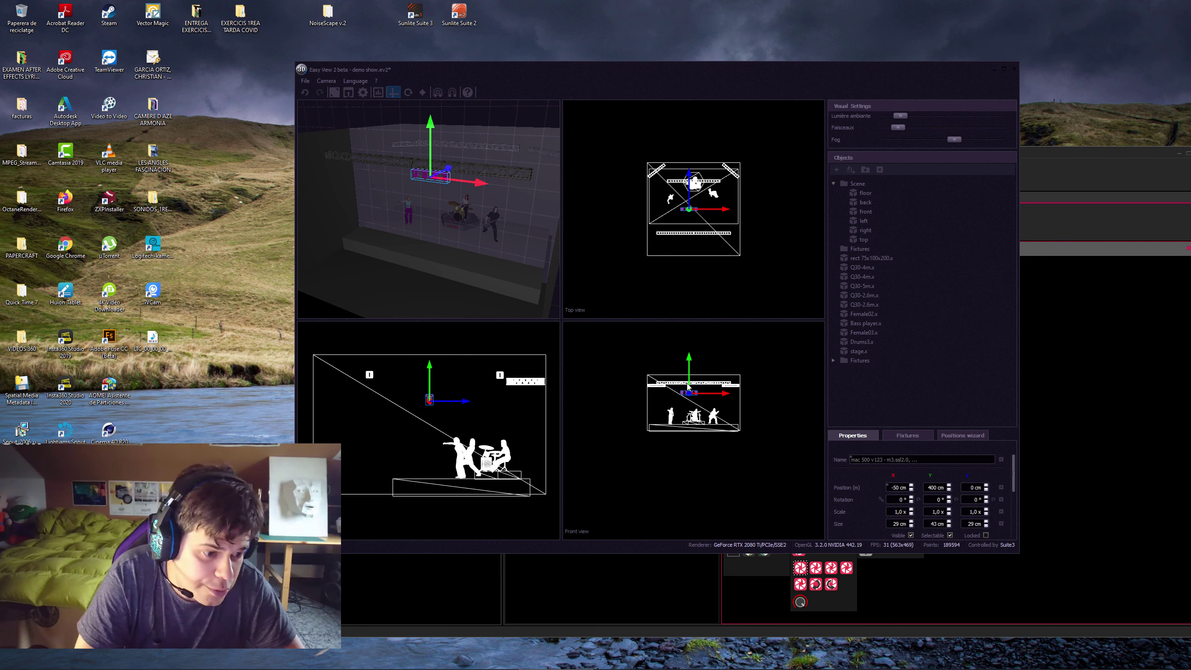
pyautogui.scroll(1, 702, 395)
pyautogui.scroll(3, 703, 396)
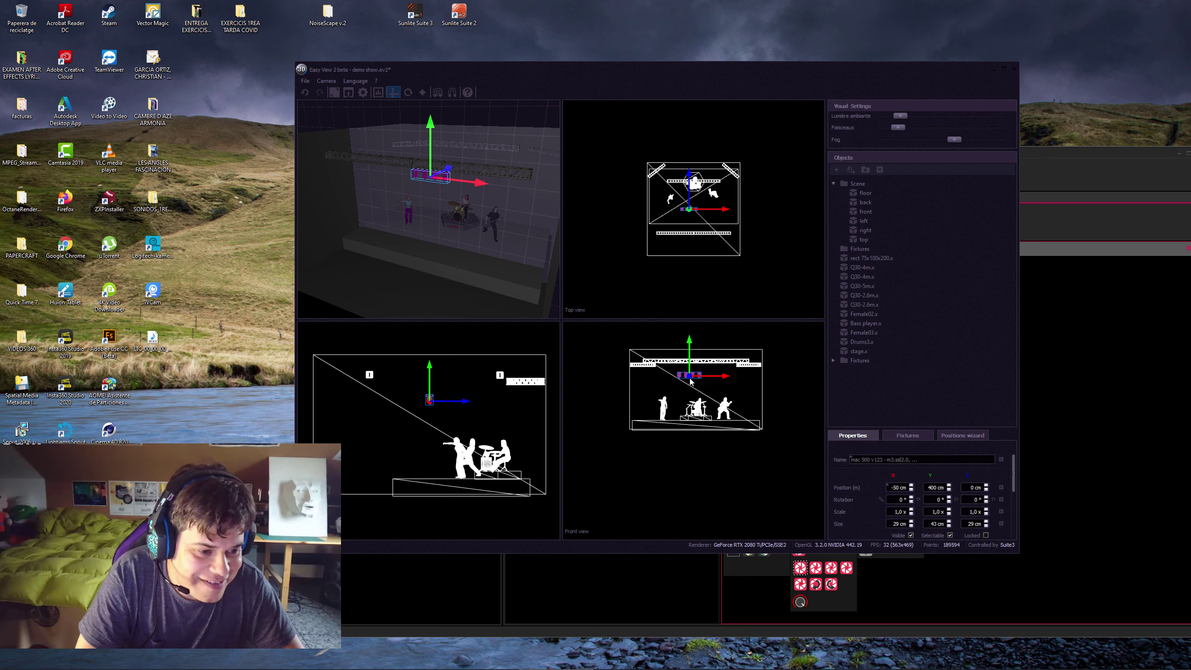
pyautogui.moveTo(687, 329)
pyautogui.mouseDown()
pyautogui.moveTo(685, 365)
pyautogui.moveTo(684, 350)
pyautogui.mouseUp()
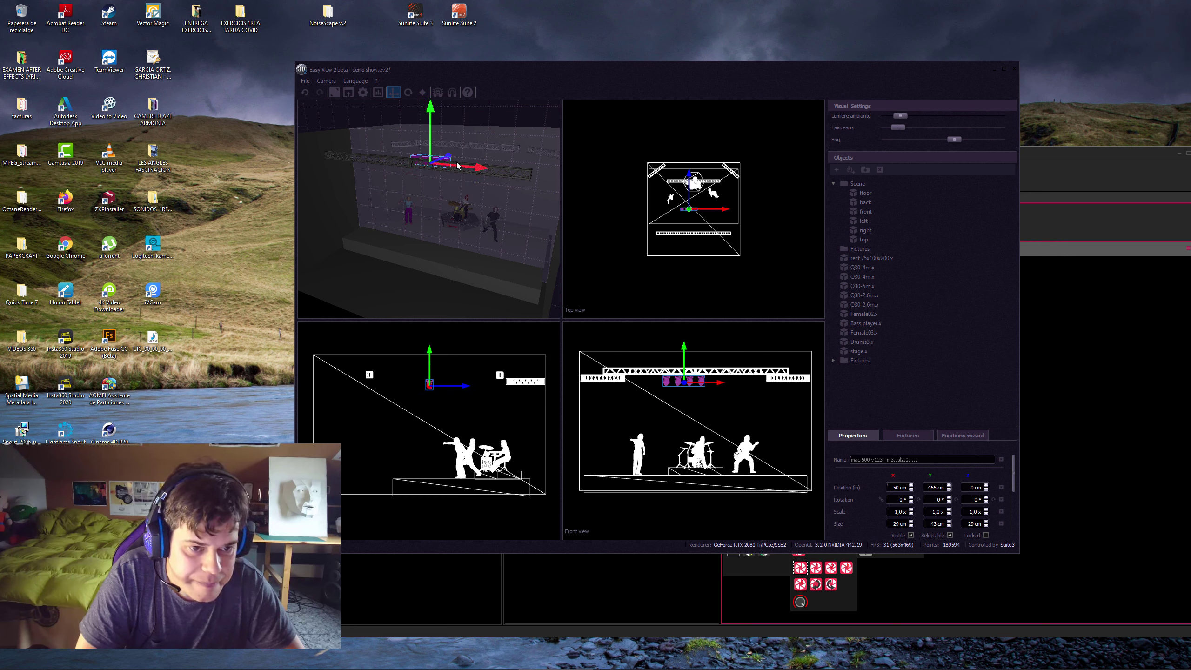
pyautogui.moveTo(469, 390); pyautogui.dragTo(410, 390)
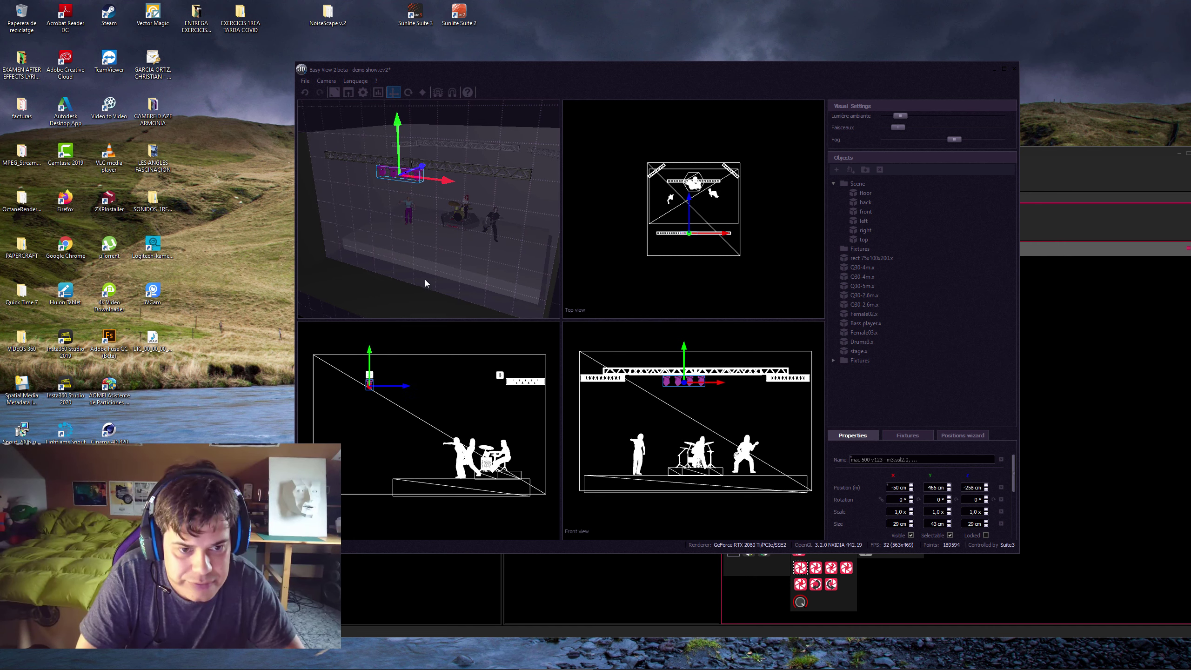
pyautogui.moveTo(425, 274); pyautogui.dragTo(441, 239)
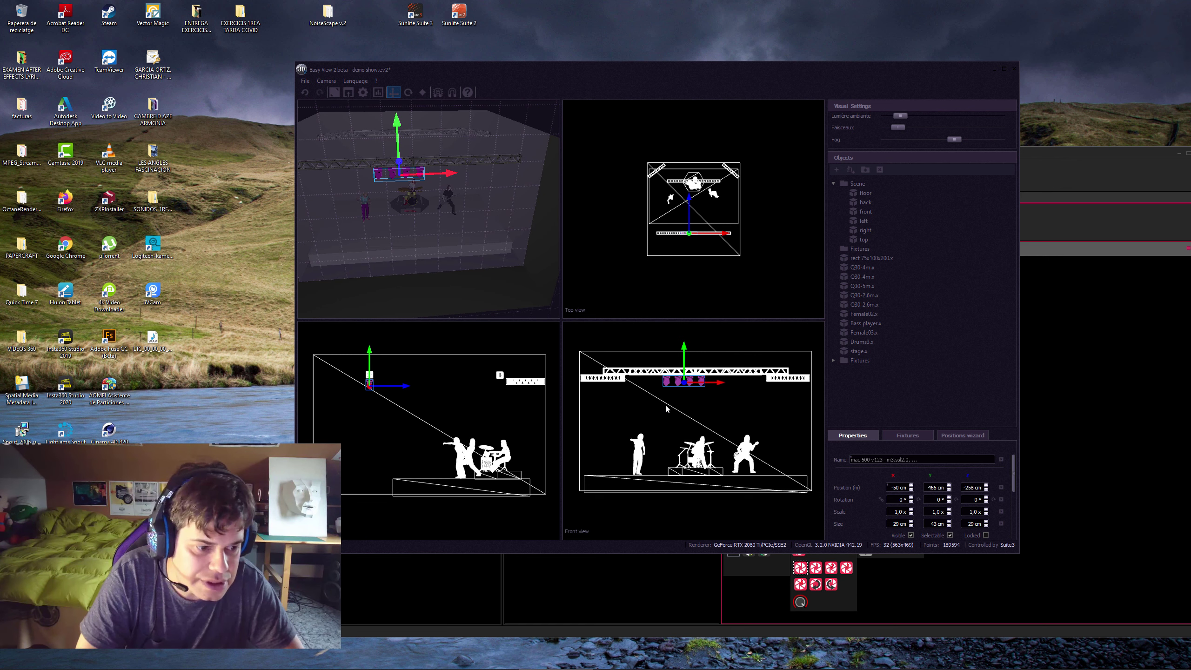
# Spread the two rightmost fixtures along the front truss, the outer to about X 374 cm and the inner to about X 78 cm
pyautogui.click(712, 389)
pyautogui.click(702, 381)
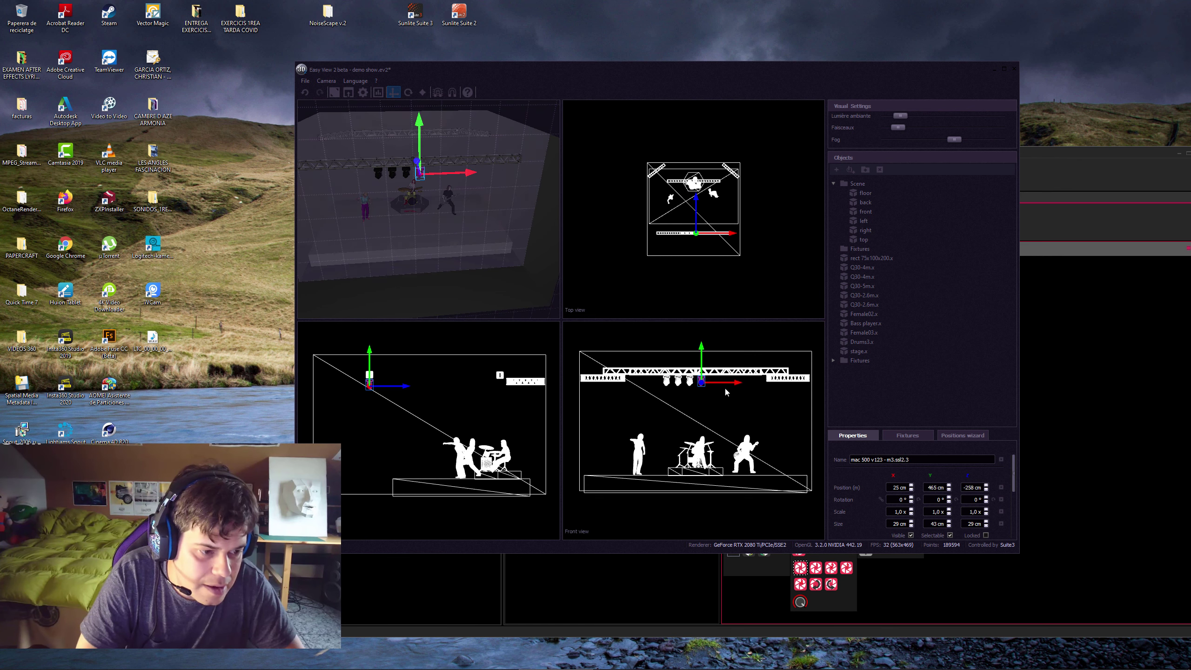
pyautogui.moveTo(740, 386); pyautogui.dragTo(820, 382)
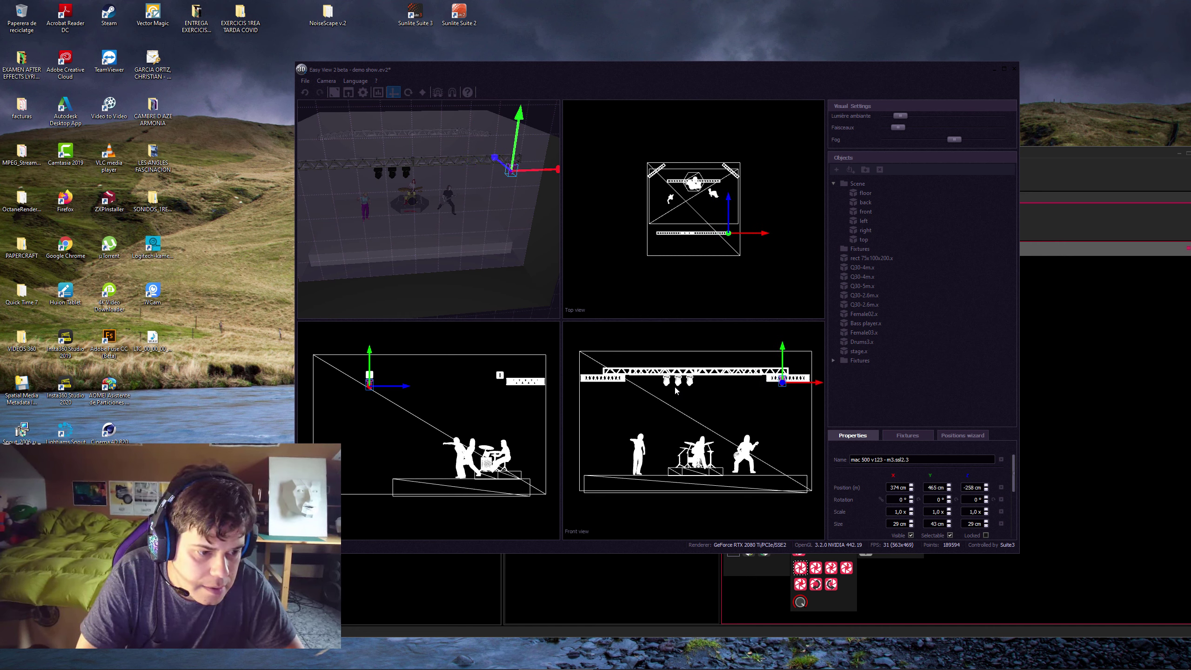
pyautogui.click(689, 381)
pyautogui.moveTo(718, 383); pyautogui.dragTo(746, 382)
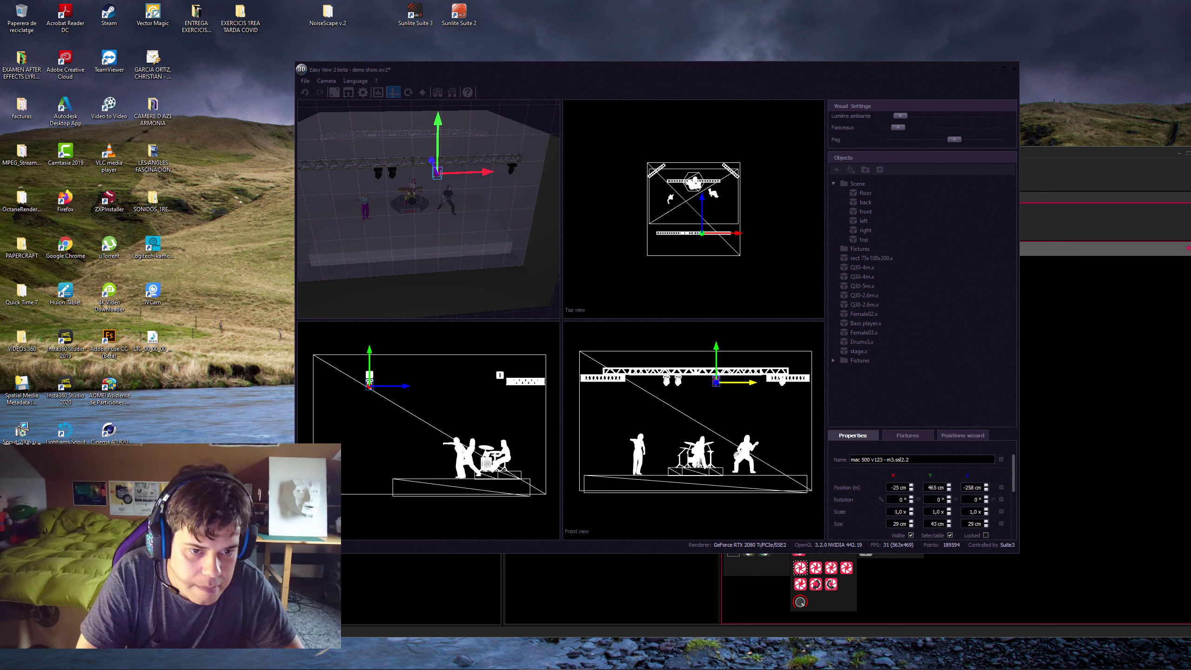
# Spread the other two fixtures toward the truss's left end and shift the inner right fixture to about X 95 cm
pyautogui.click(667, 383)
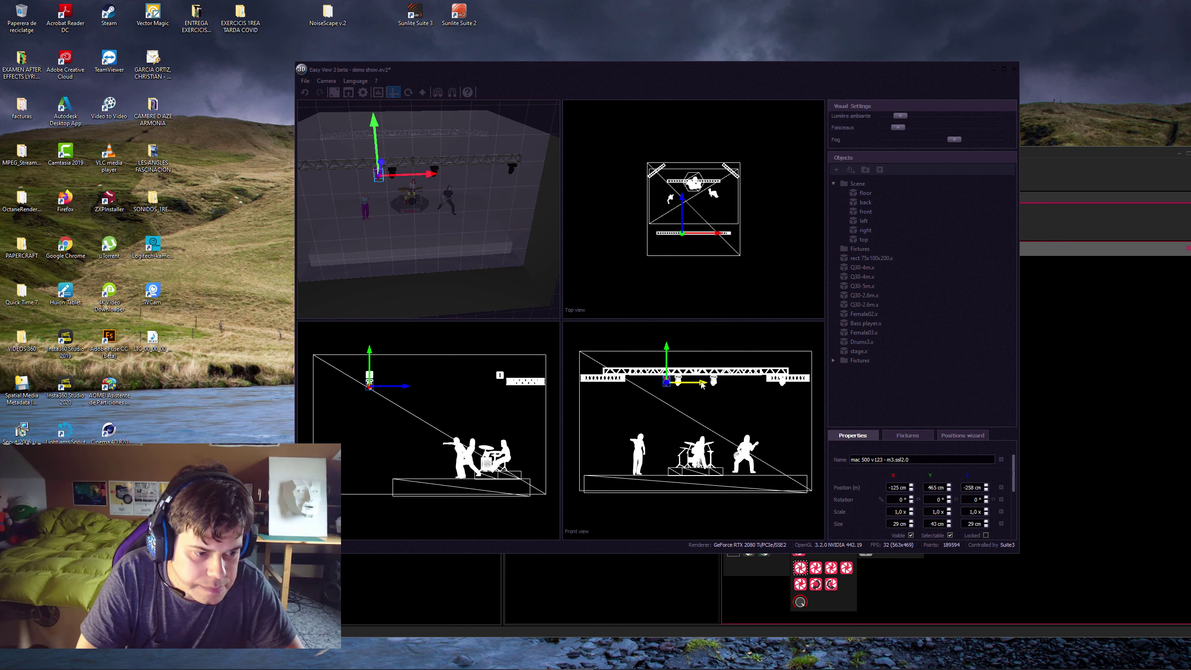
pyautogui.moveTo(708, 382)
pyautogui.mouseDown()
pyautogui.moveTo(651, 382)
pyautogui.moveTo(697, 385)
pyautogui.mouseUp()
pyautogui.click(678, 381)
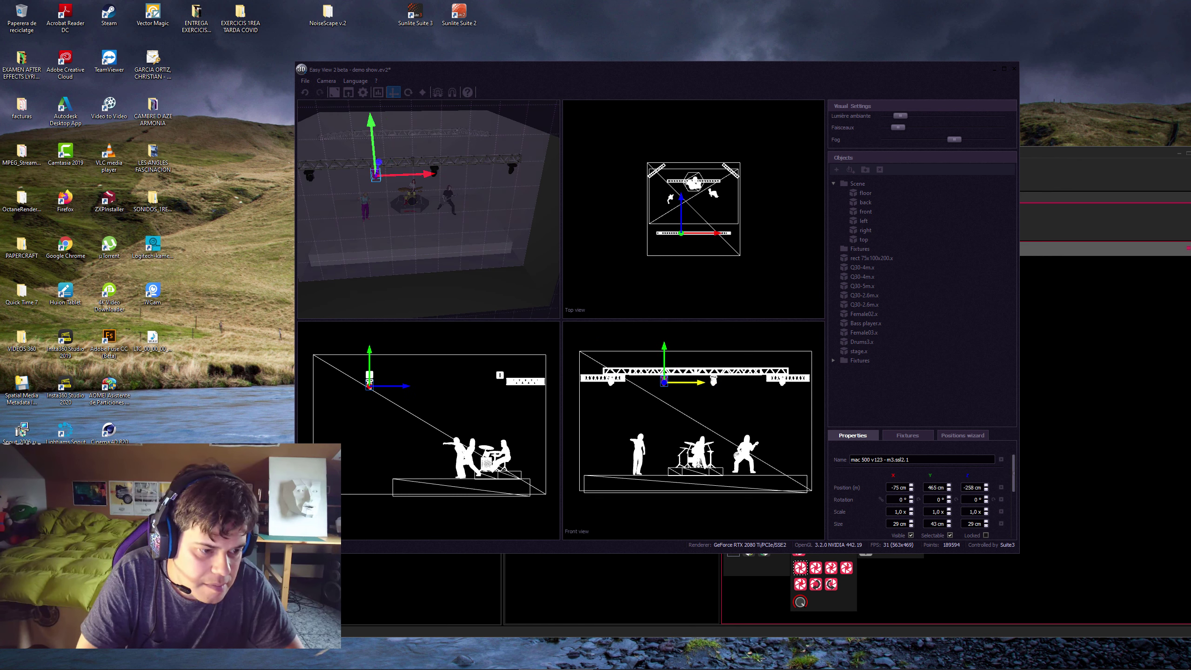
pyautogui.click(713, 381)
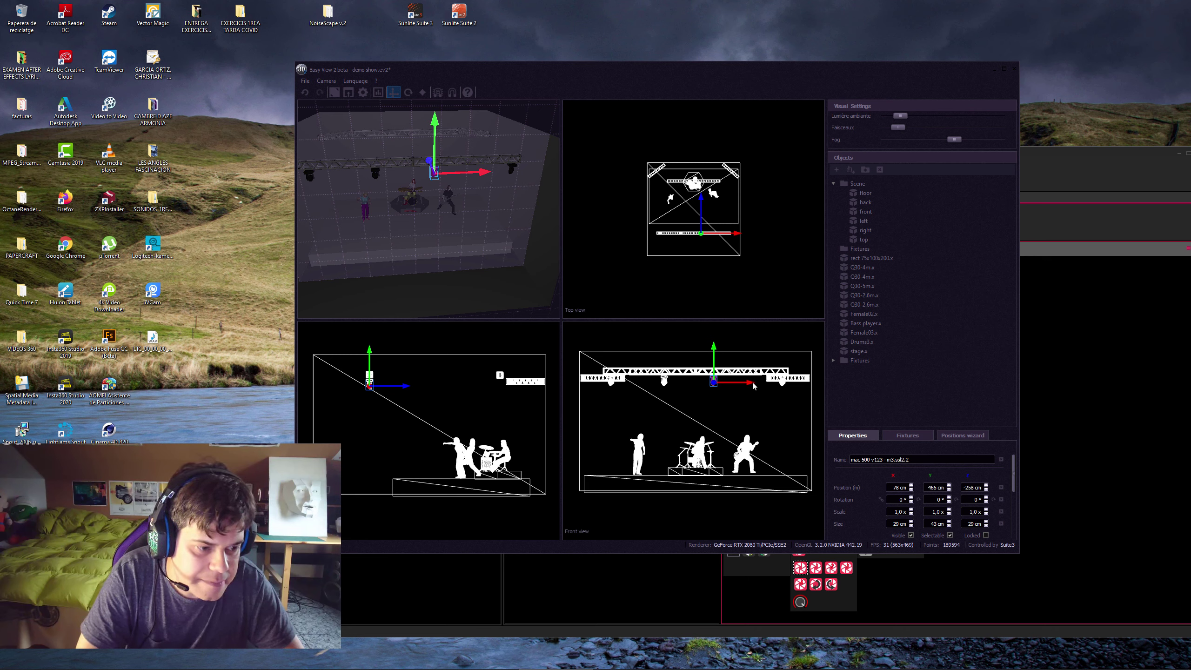
pyautogui.moveTo(754, 385); pyautogui.dragTo(758, 386)
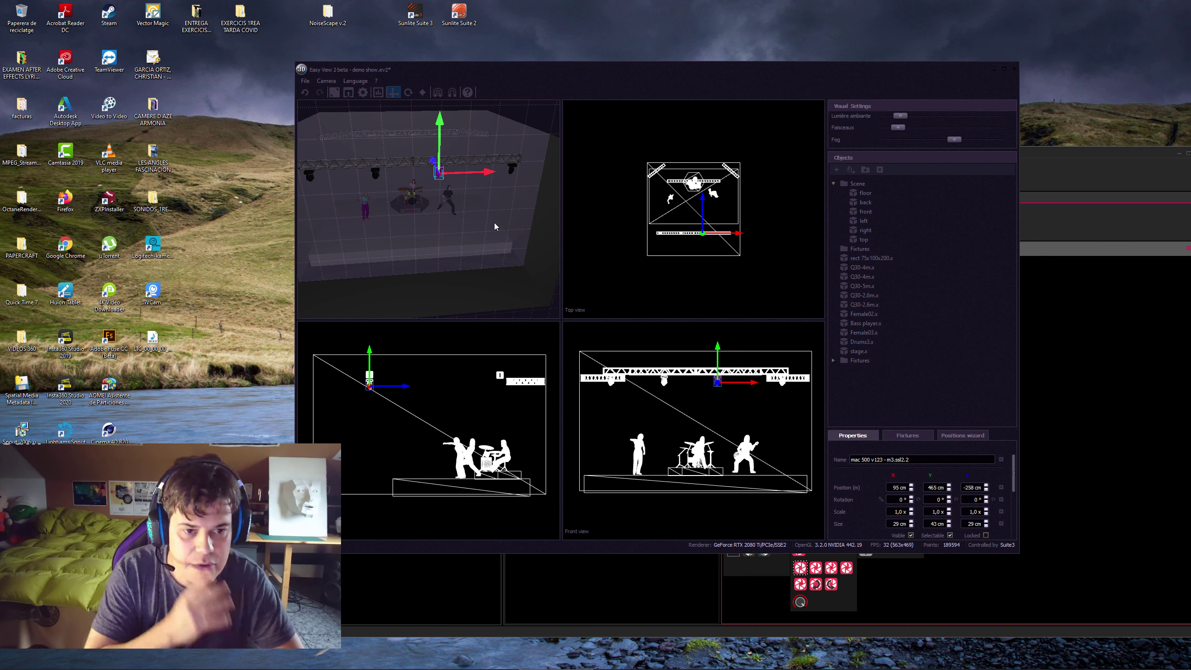
# Examine the hung fixtures from different angles in the perspective view, enlarging it to a single view and restoring the four-view layout
pyautogui.moveTo(494, 223); pyautogui.dragTo(417, 212)
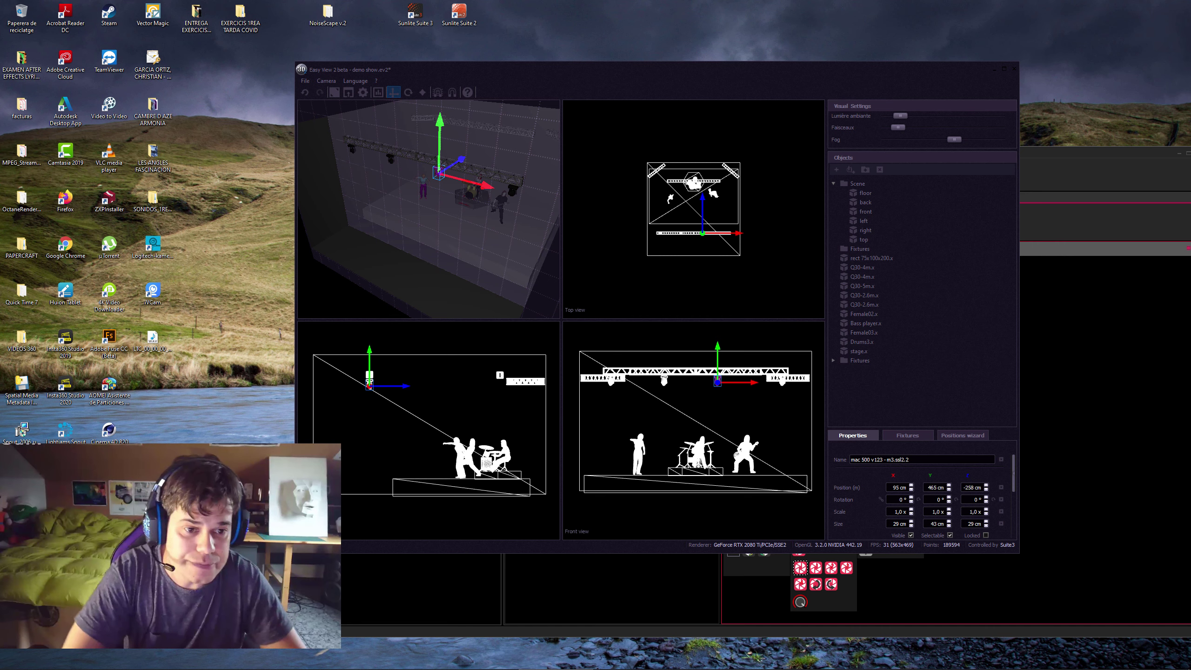
pyautogui.click(447, 215)
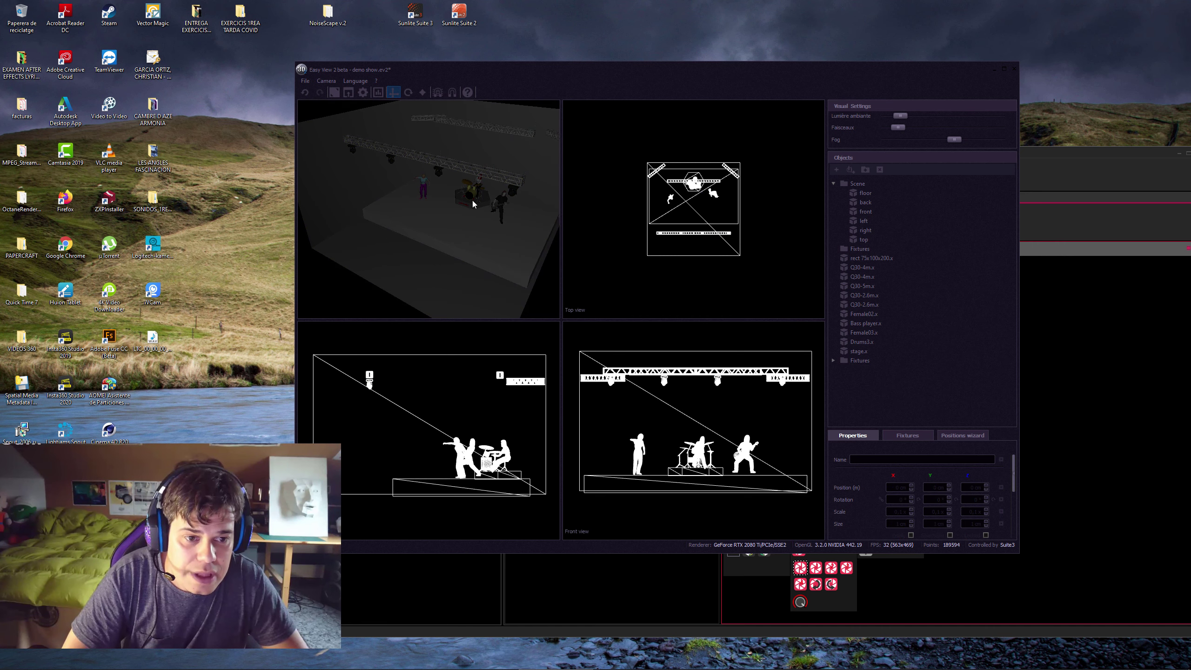
pyautogui.moveTo(473, 204)
pyautogui.mouseDown()
pyautogui.moveTo(487, 221)
pyautogui.moveTo(469, 188)
pyautogui.moveTo(478, 206)
pyautogui.mouseUp()
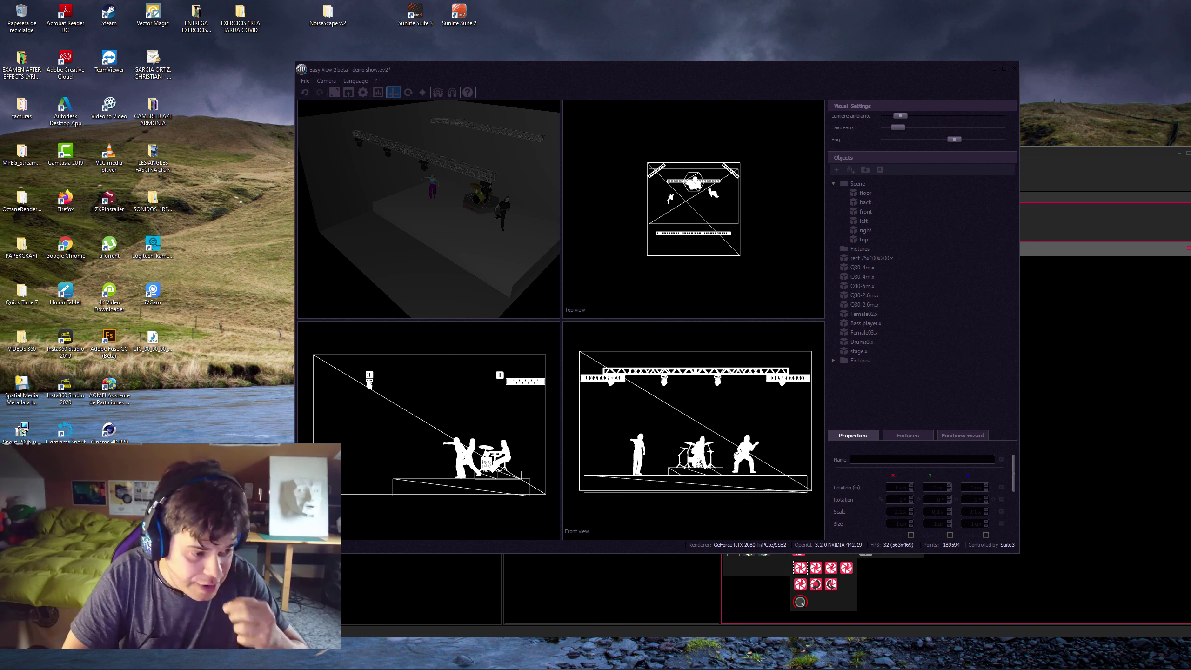
pyautogui.click(333, 93)
pyautogui.moveTo(381, 195); pyautogui.dragTo(361, 189)
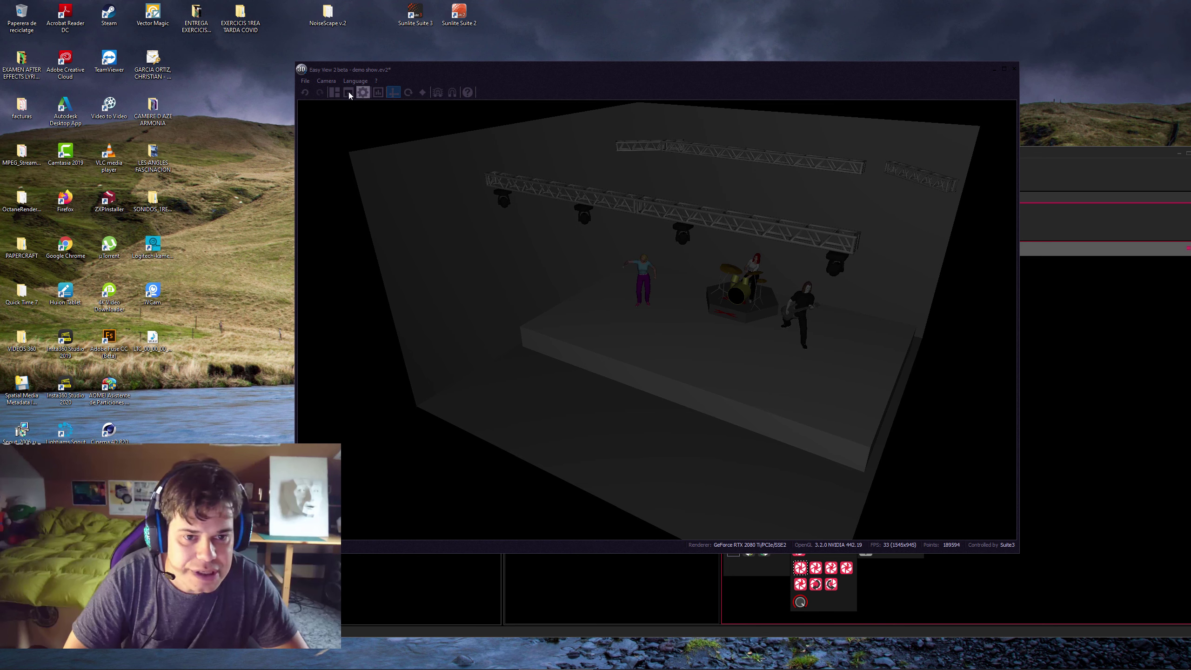
pyautogui.click(333, 92)
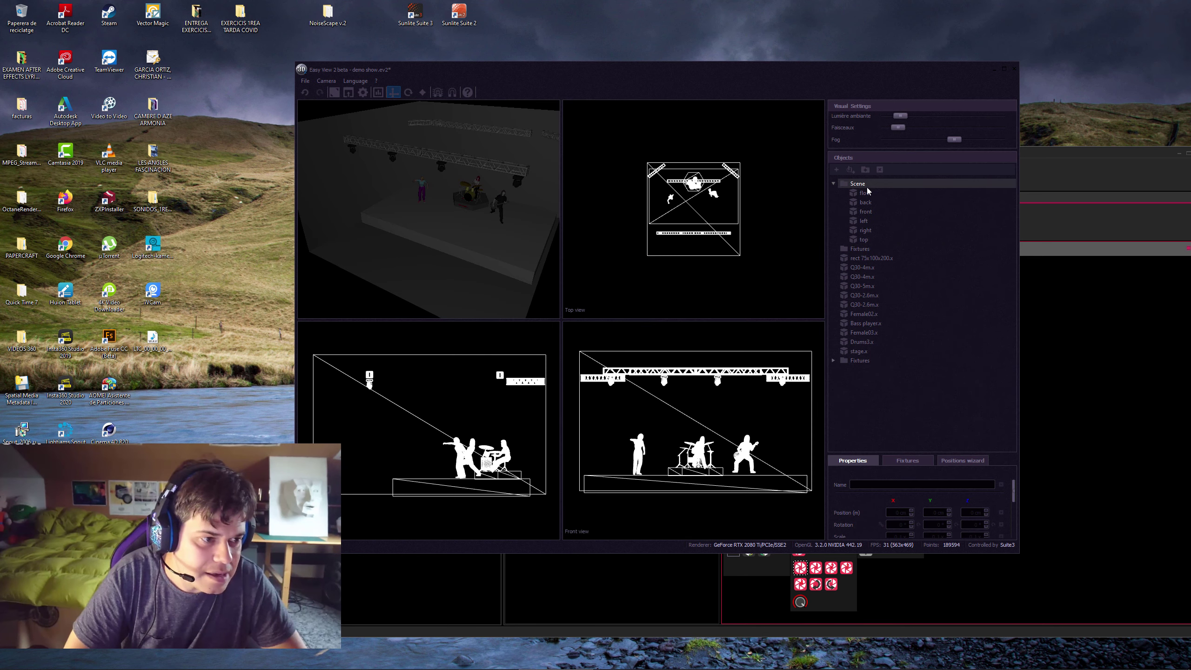
# Review the scene's object list, collapsing the Scene group and selecting the Q30-4m.x and Q30-5m.x trusses to locate them
pyautogui.click(833, 185)
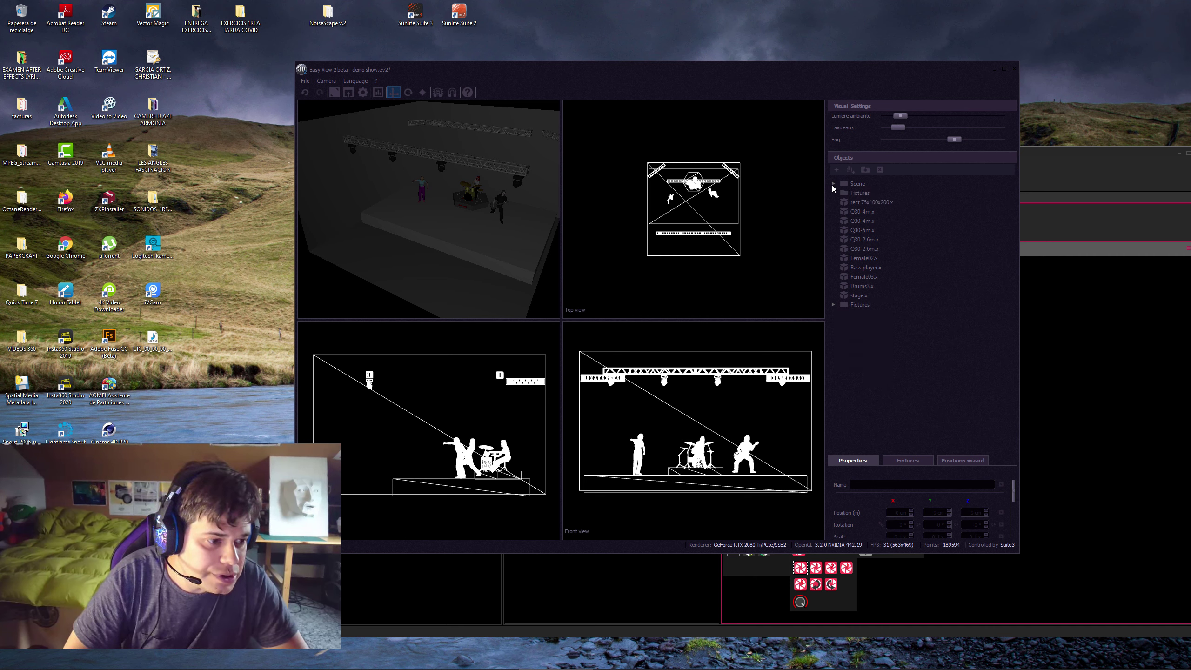
pyautogui.click(833, 185)
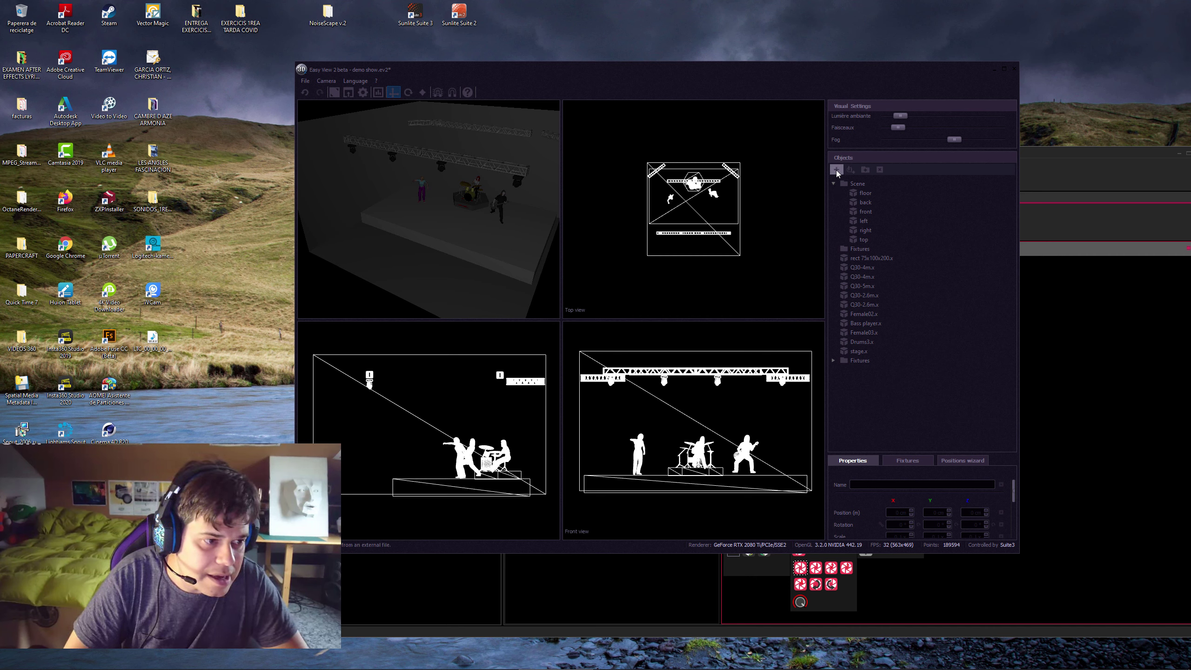
pyautogui.click(834, 184)
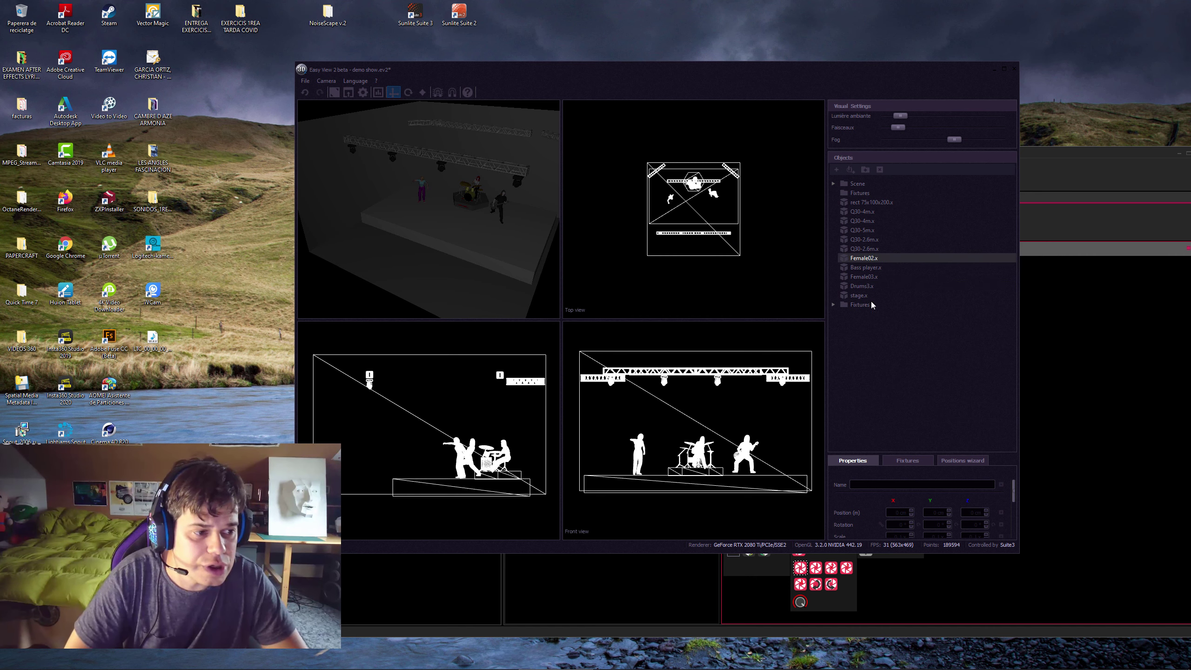
pyautogui.click(853, 224)
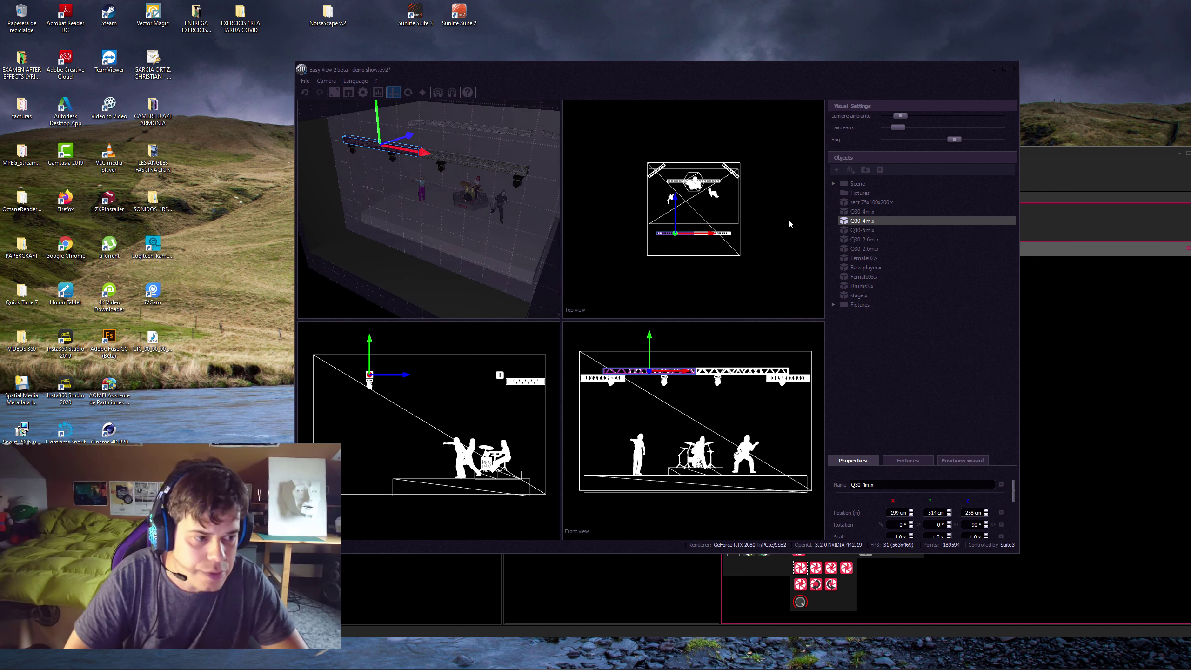
pyautogui.click(856, 230)
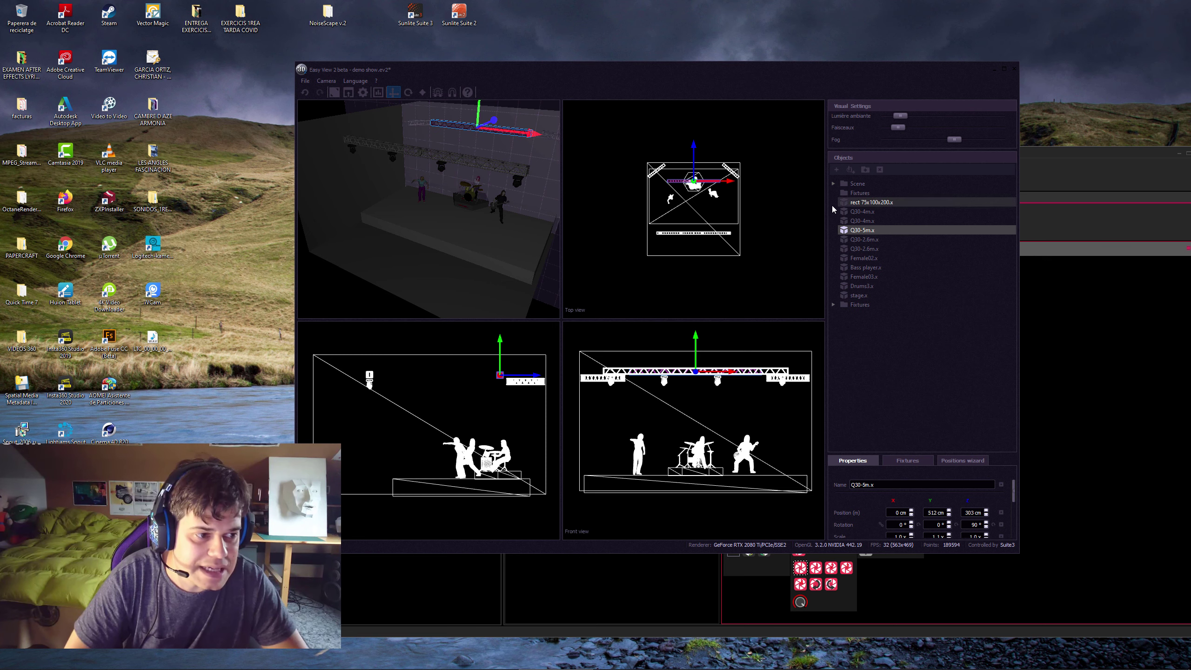
pyautogui.click(355, 296)
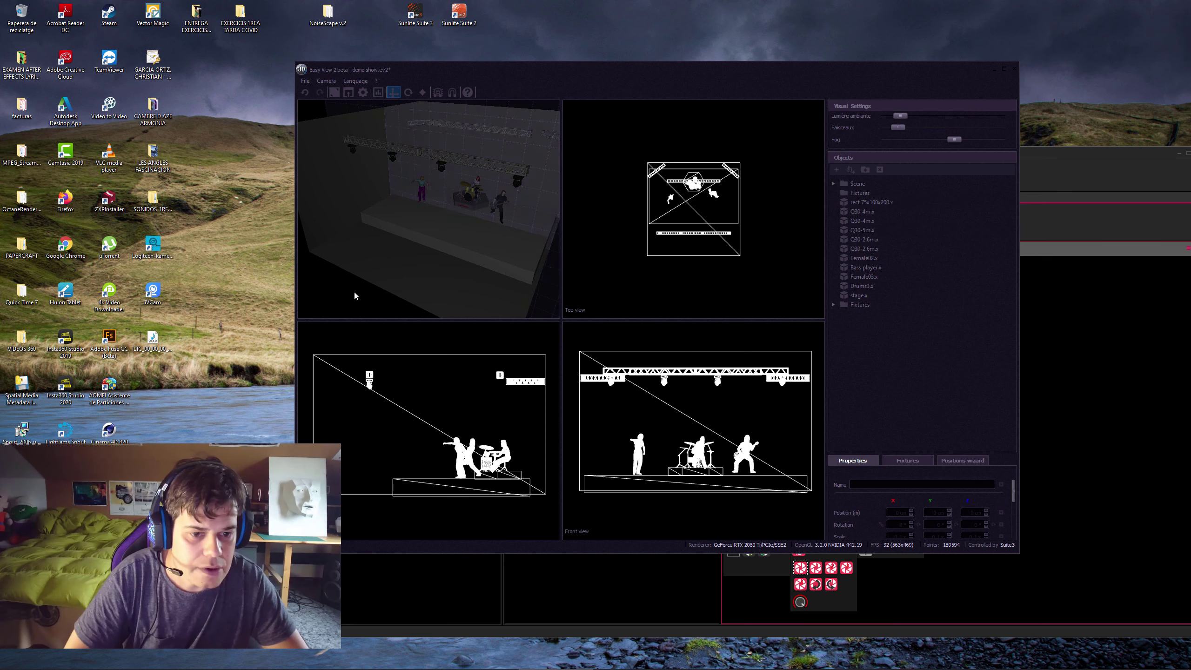
# Add the 3D object Guitar_amp.x from the library's Music instrument > Guitars folder to the scene
pyautogui.click(834, 172)
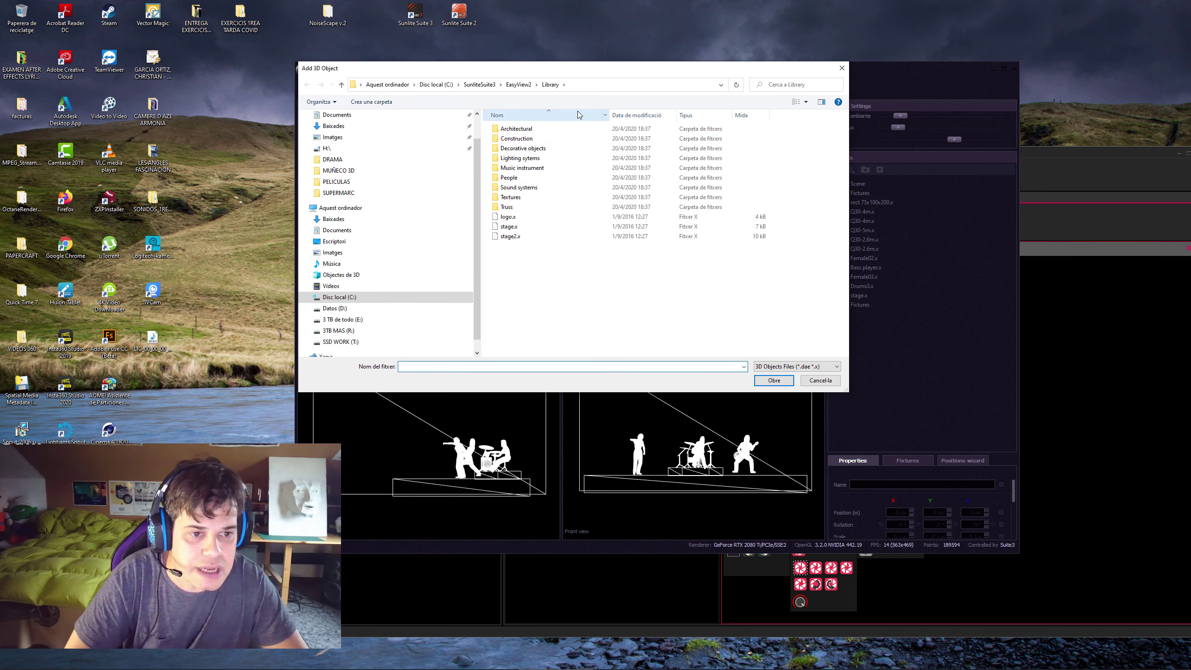
pyautogui.moveTo(597, 70); pyautogui.dragTo(694, 123)
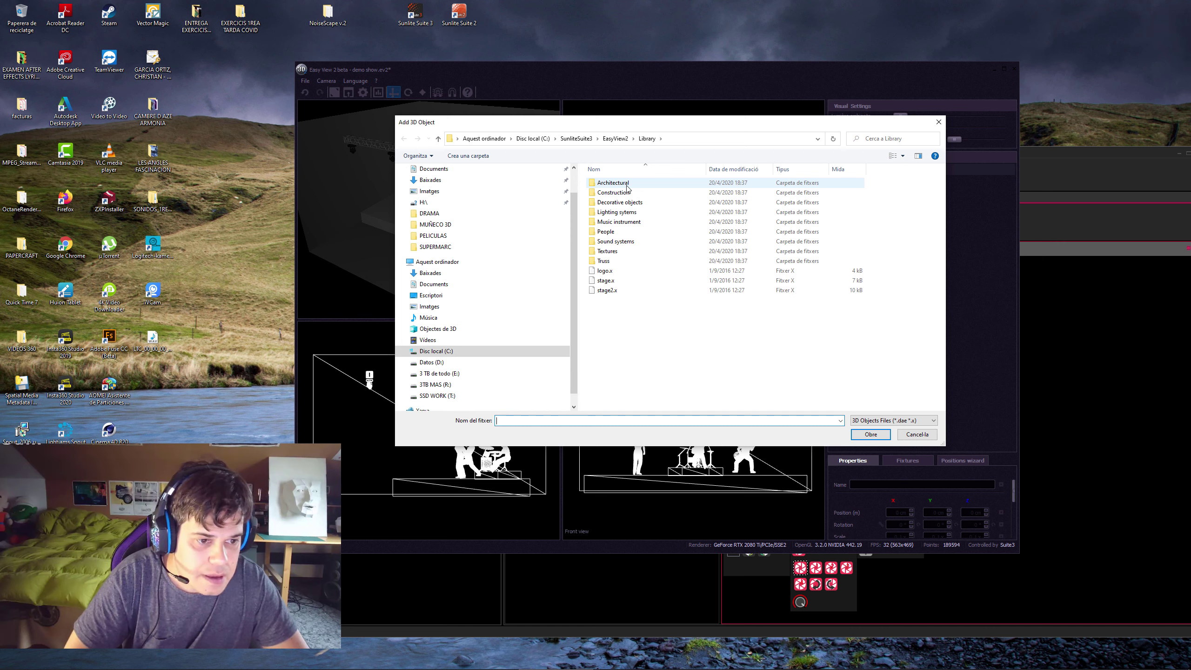
pyautogui.doubleClick(620, 222)
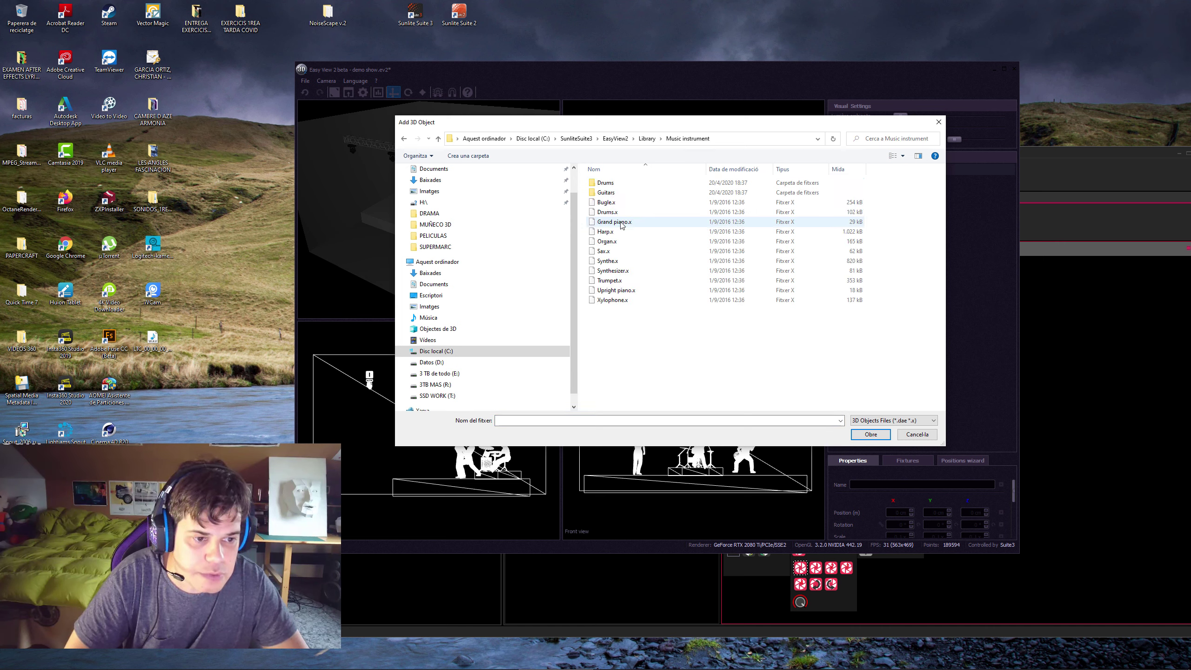
pyautogui.doubleClick(631, 192)
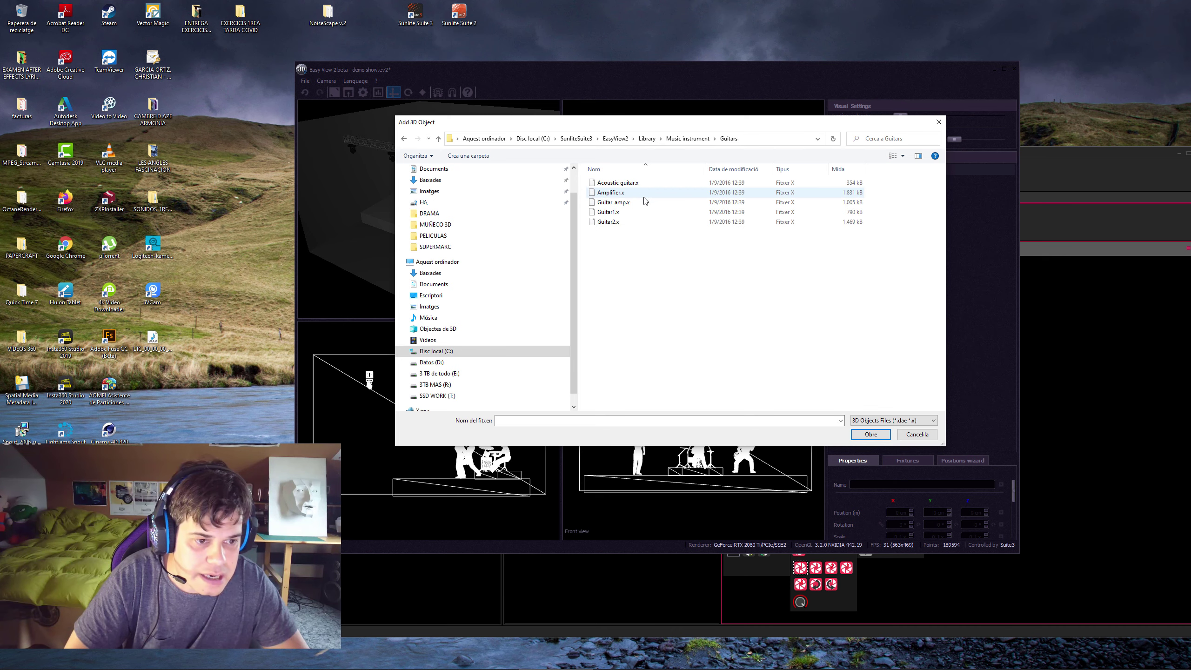
pyautogui.click(629, 207)
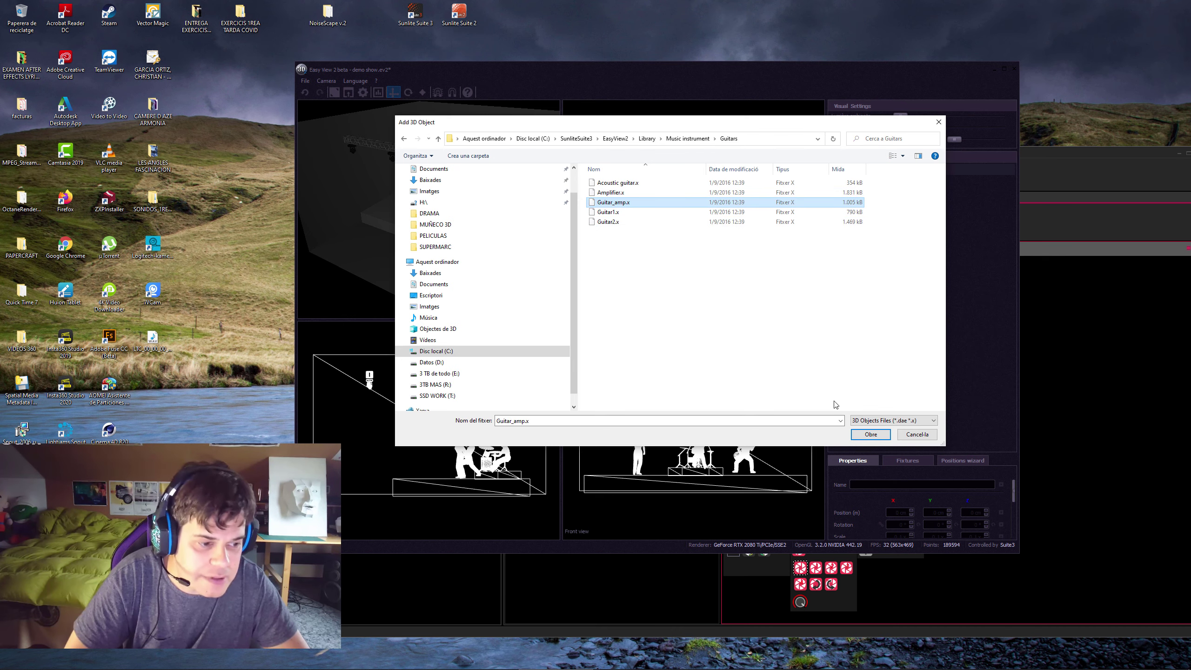
pyautogui.click(870, 436)
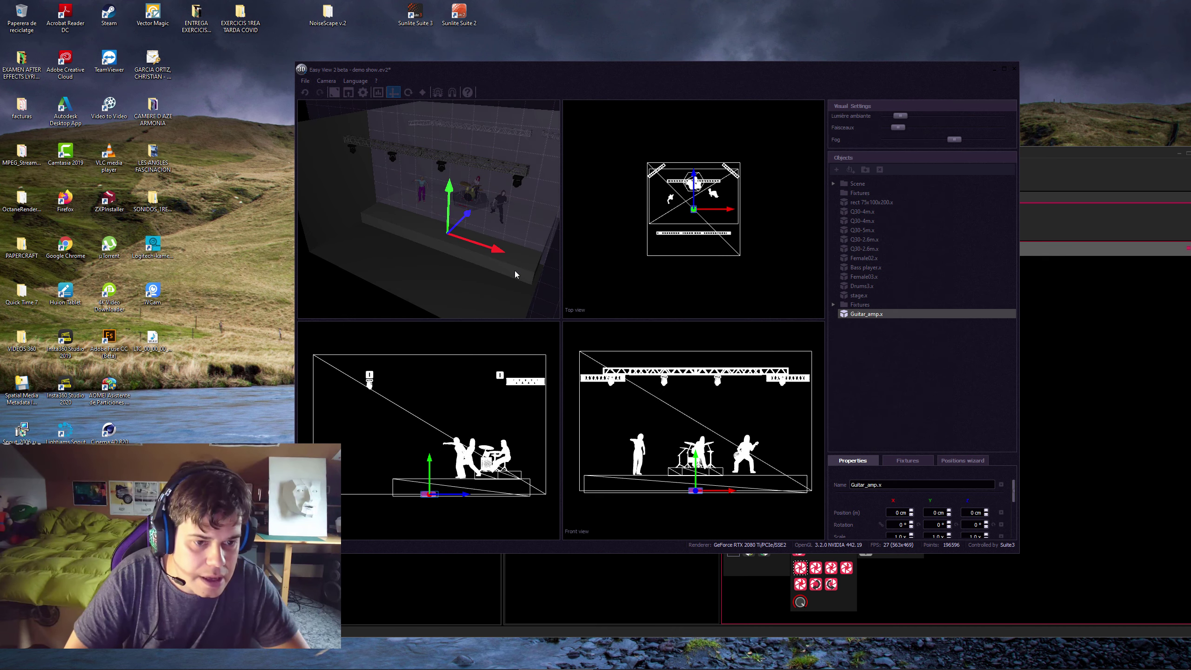
# Raise the guitar amp onto the stage and place it beside the performer at about X -163 cm, Y 83 cm, Z 108 cm
pyautogui.click(430, 467)
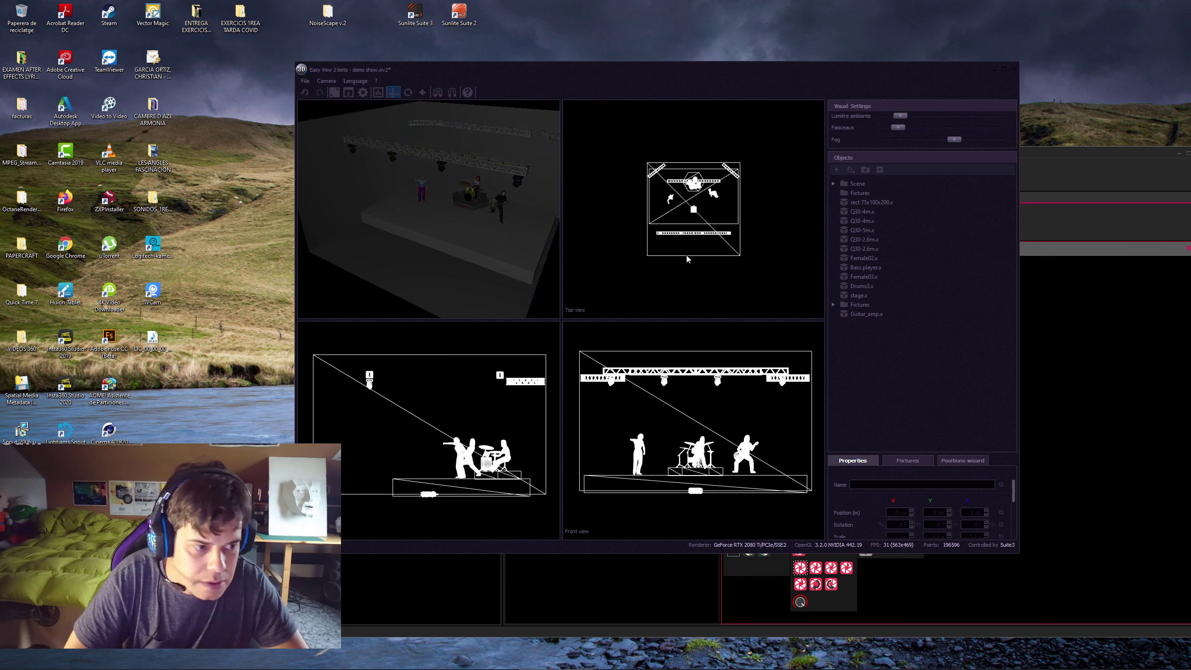
pyautogui.click(886, 315)
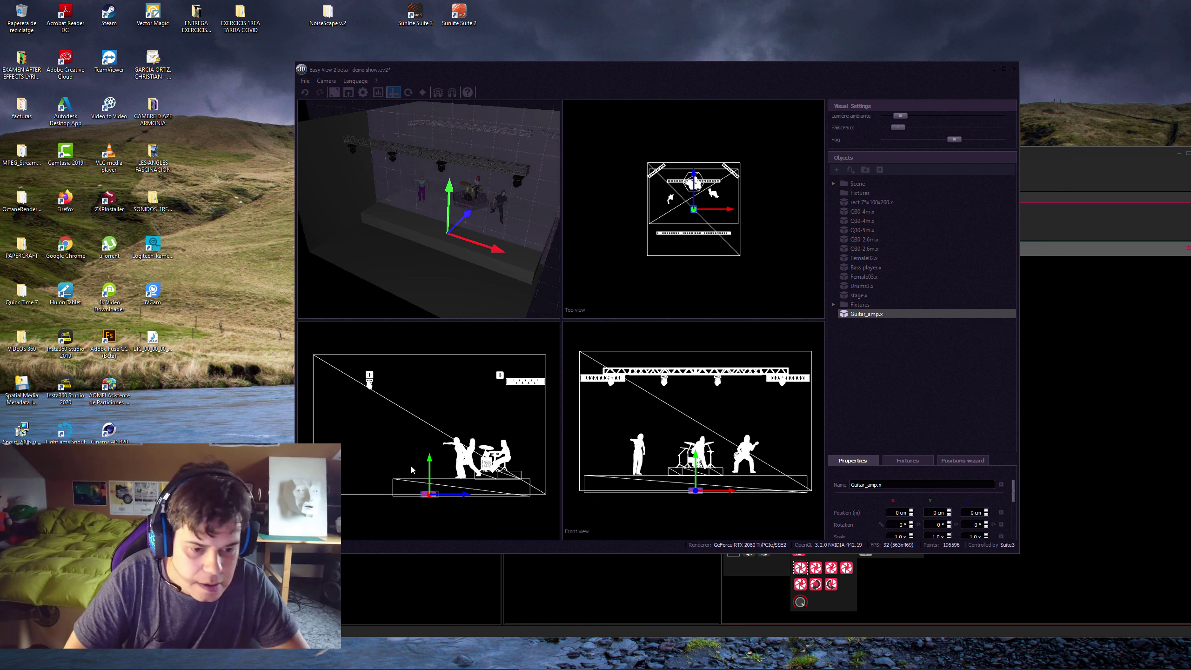
pyautogui.moveTo(430, 469); pyautogui.dragTo(430, 450)
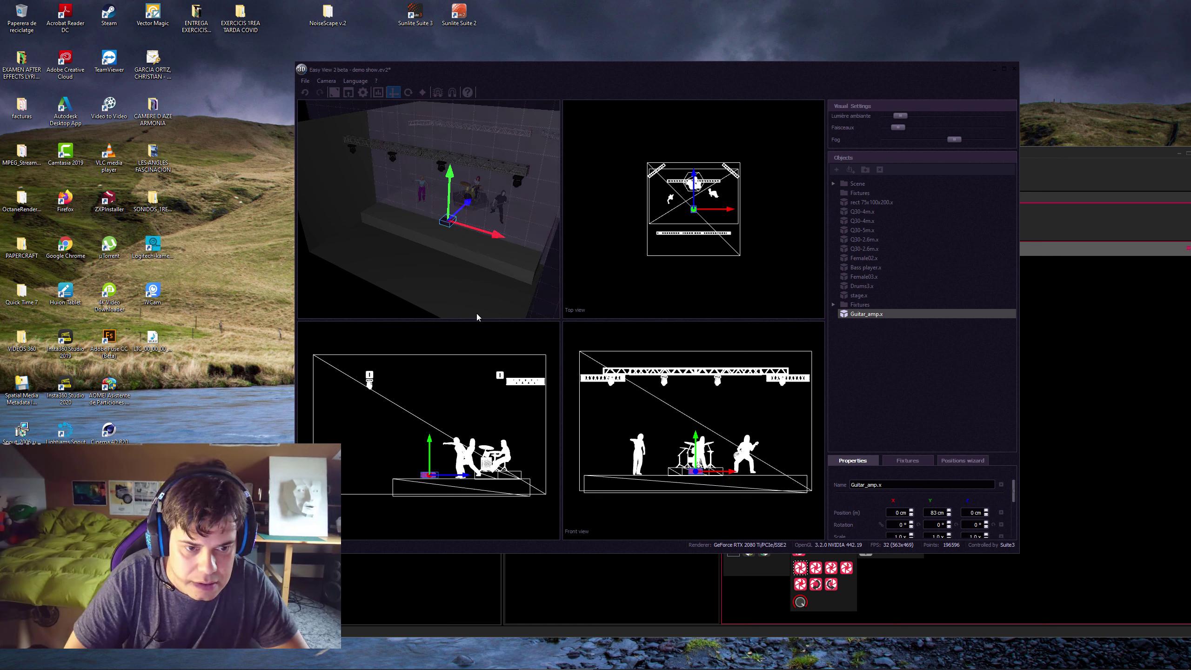
pyautogui.moveTo(469, 203); pyautogui.dragTo(483, 223)
pyautogui.scroll(10, 437, 200)
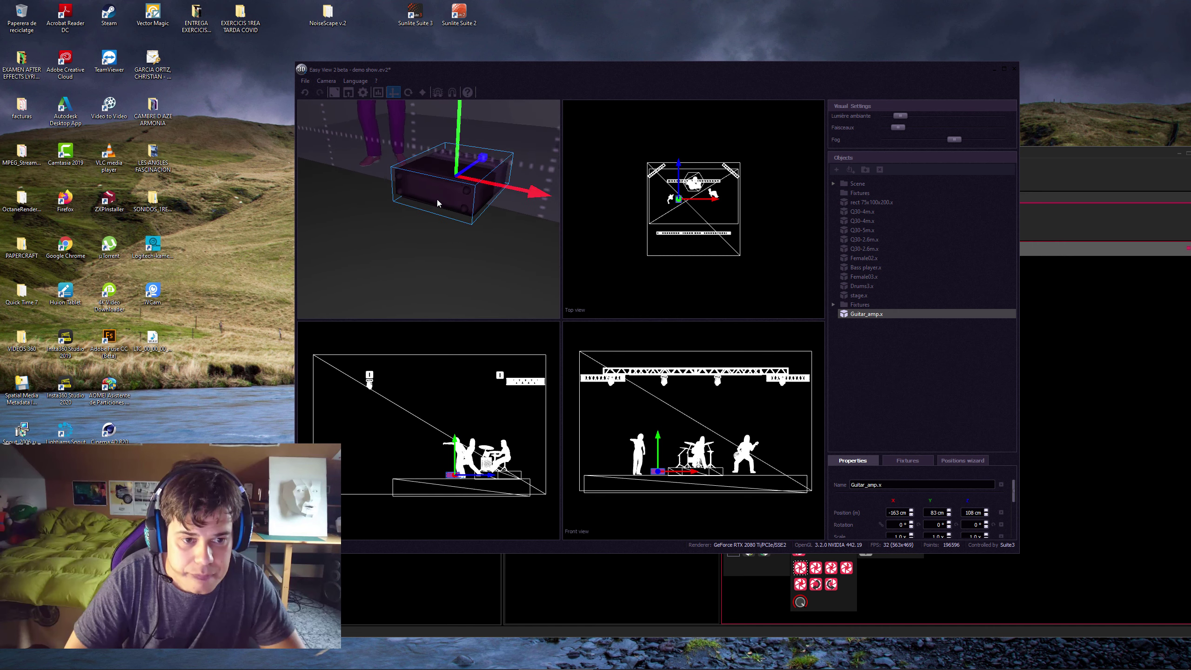
pyautogui.scroll(-5, 438, 202)
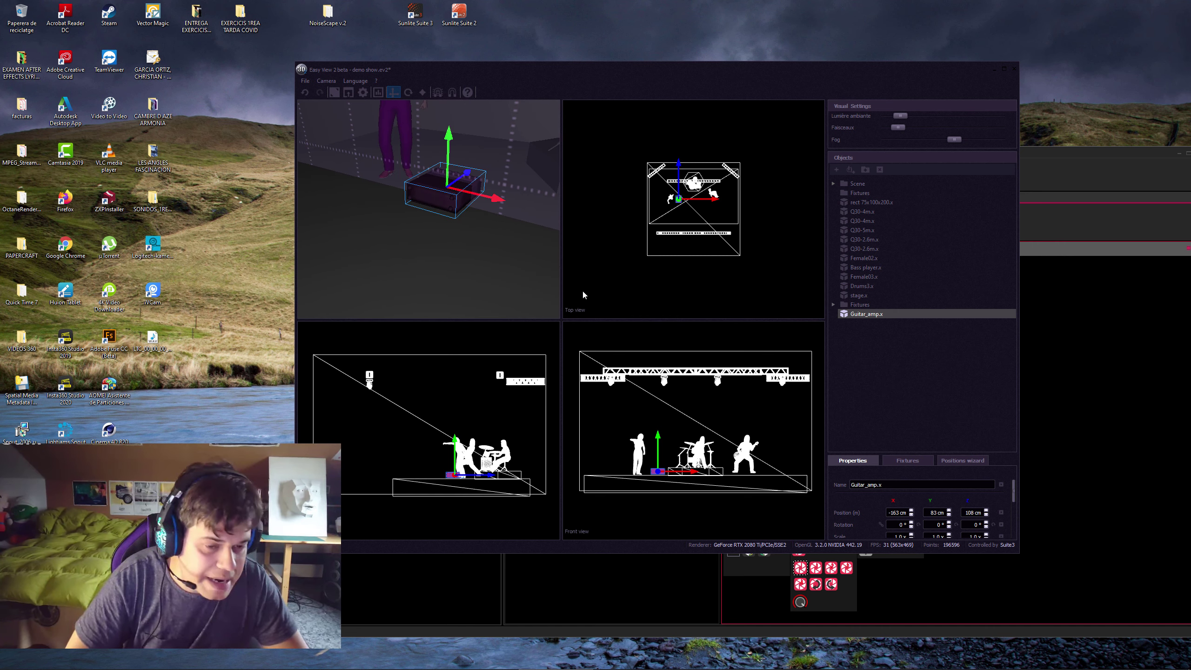
# Rotate the guitar amp to -90° about its first axis so it stands upright, and check it in the perspective view
pyautogui.moveTo(1014, 492); pyautogui.dragTo(1014, 499)
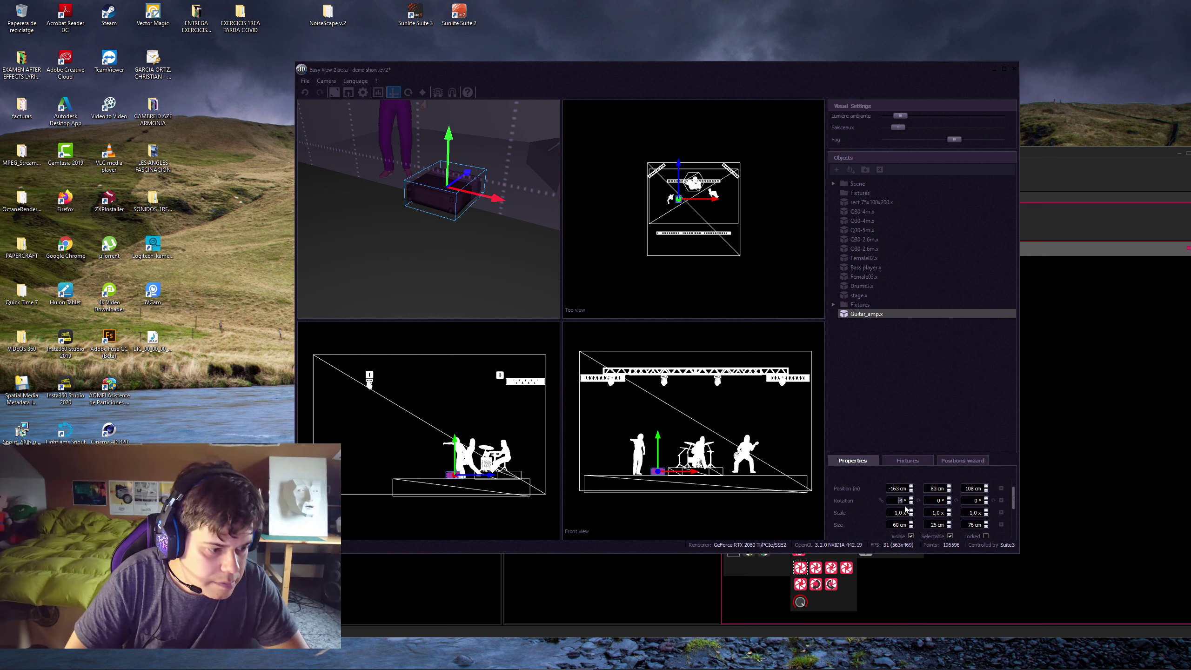
pyautogui.write('-90')
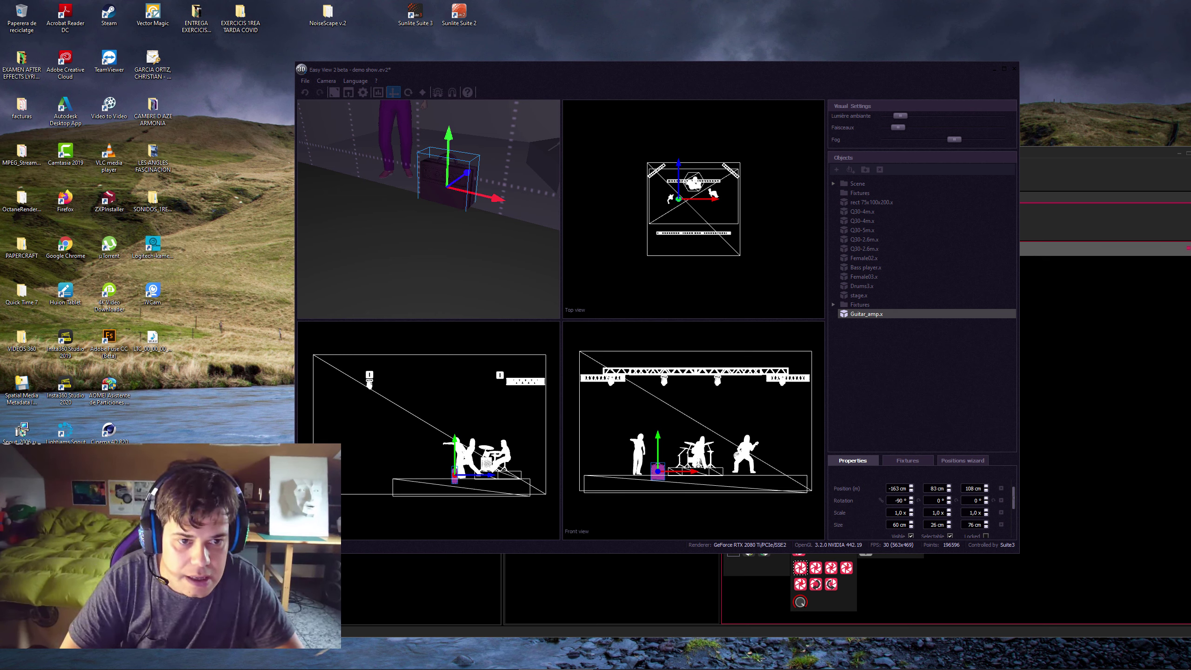
pyautogui.moveTo(452, 138); pyautogui.dragTo(451, 112)
pyautogui.scroll(-5, 443, 260)
pyautogui.moveTo(462, 258); pyautogui.dragTo(354, 317)
pyautogui.click(354, 317)
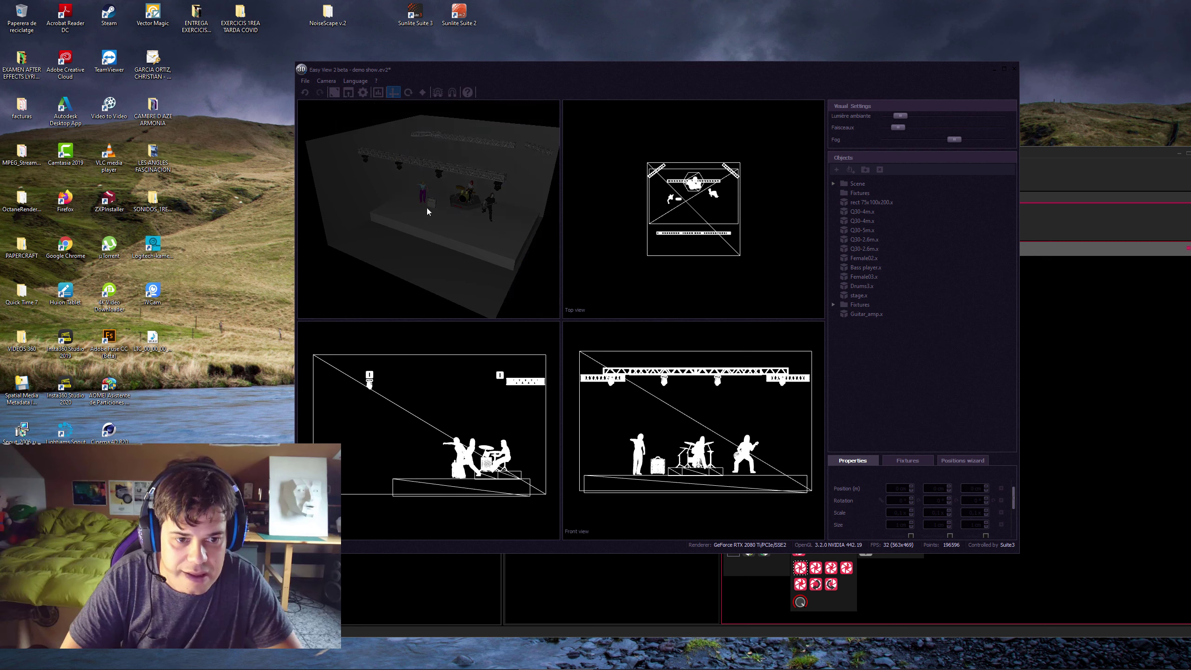
pyautogui.moveTo(427, 209)
pyautogui.mouseDown()
pyautogui.moveTo(389, 199)
pyautogui.moveTo(413, 220)
pyautogui.mouseUp()
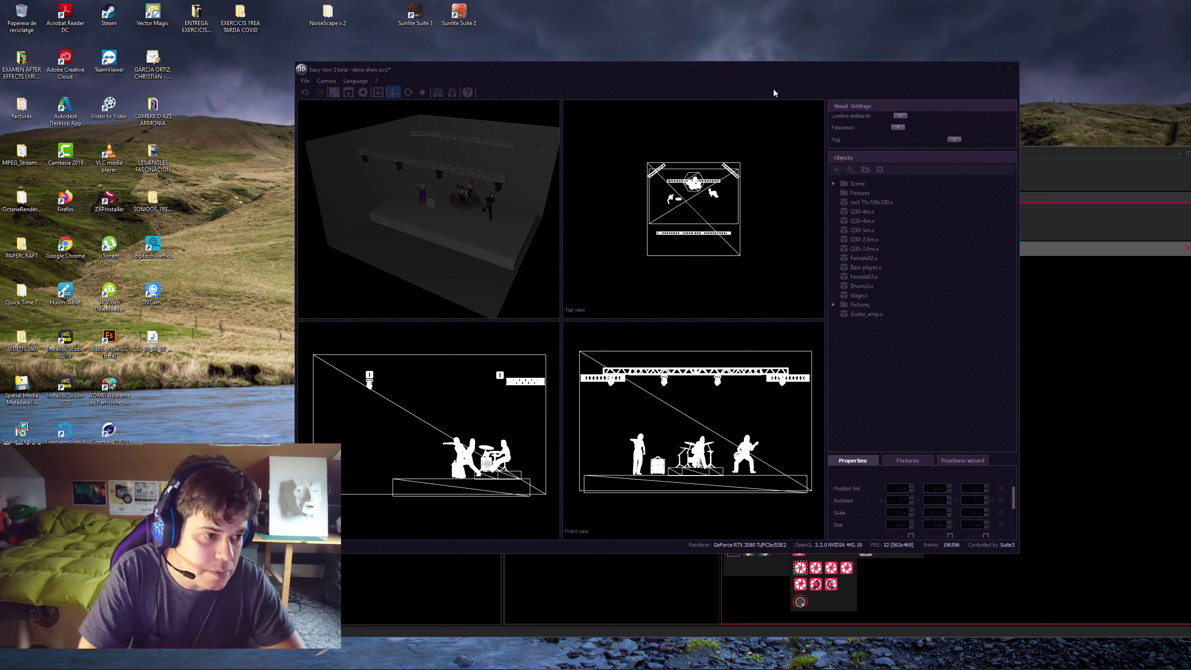
# Show only the perspective view in Easy View, shrink the window and place it in the upper corner above the webcam area
pyautogui.moveTo(835, 72); pyautogui.dragTo(760, 47)
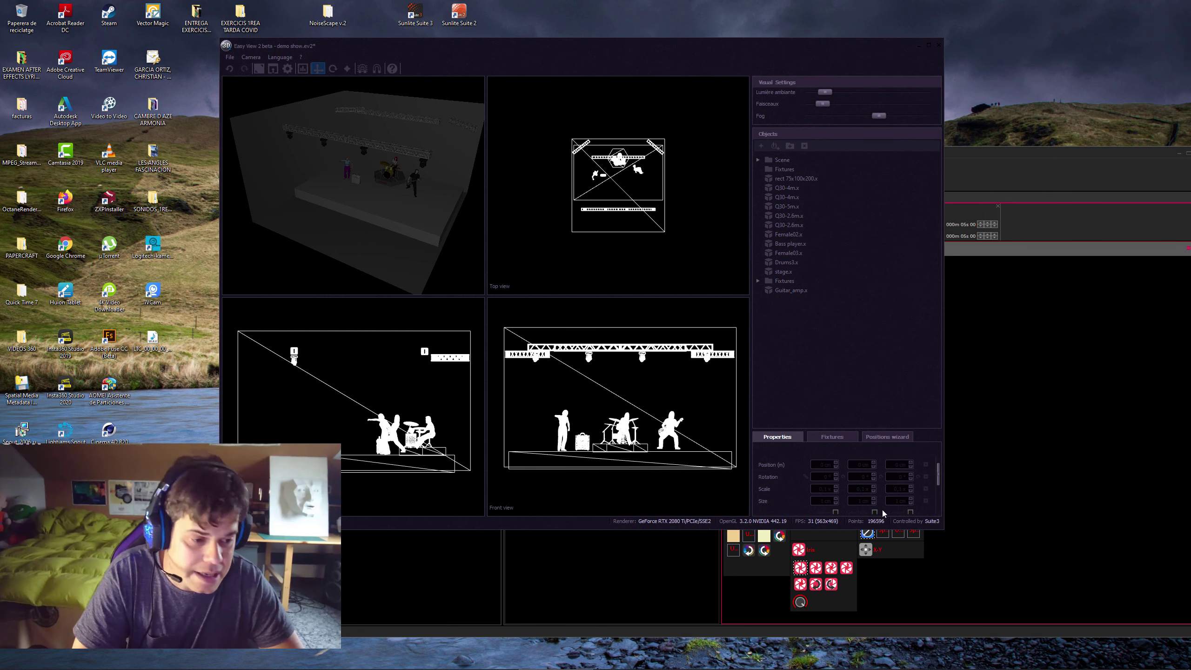
pyautogui.click(261, 67)
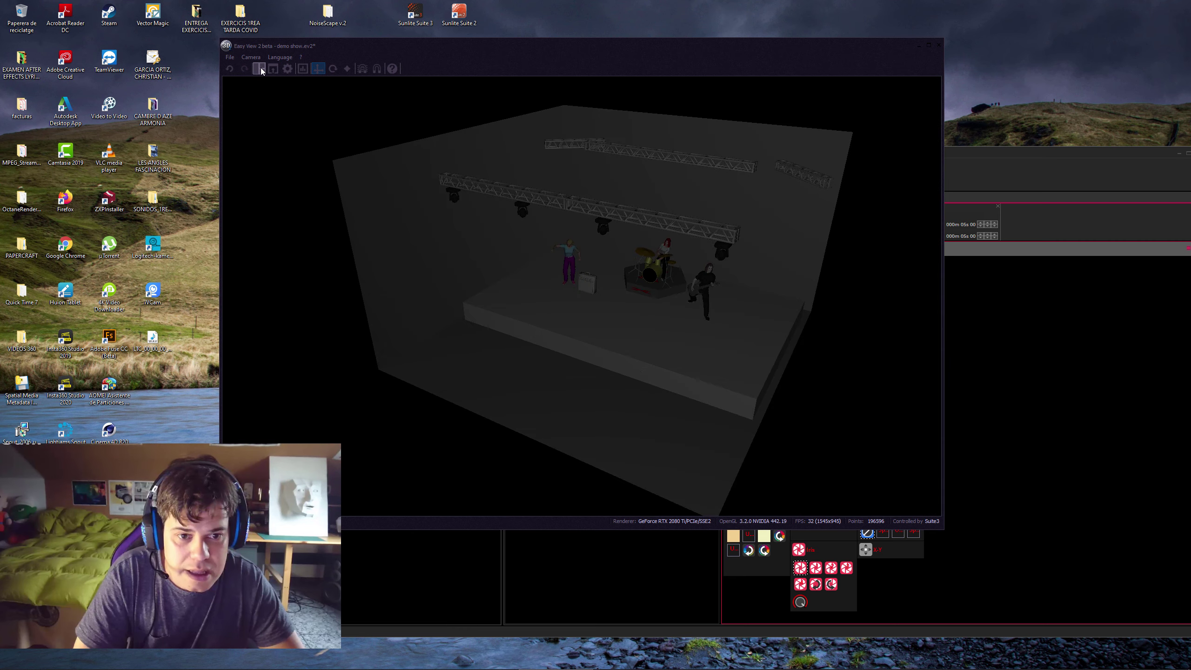
pyautogui.moveTo(911, 488); pyautogui.dragTo(600, 343)
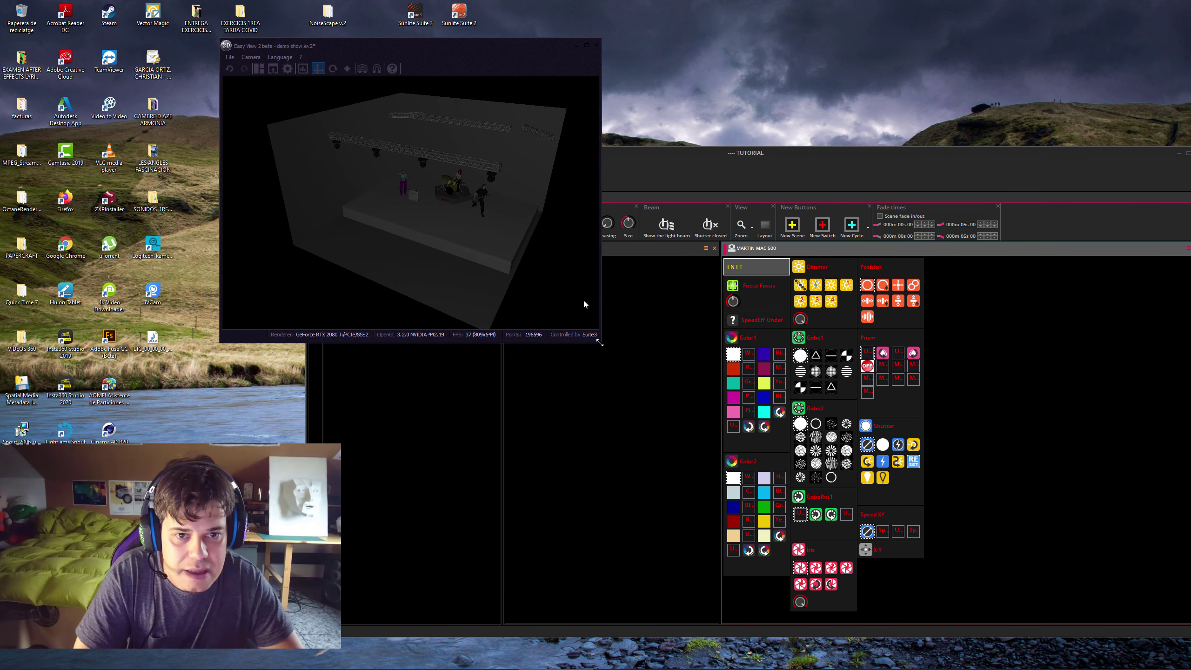
pyautogui.moveTo(397, 47); pyautogui.dragTo(180, 18)
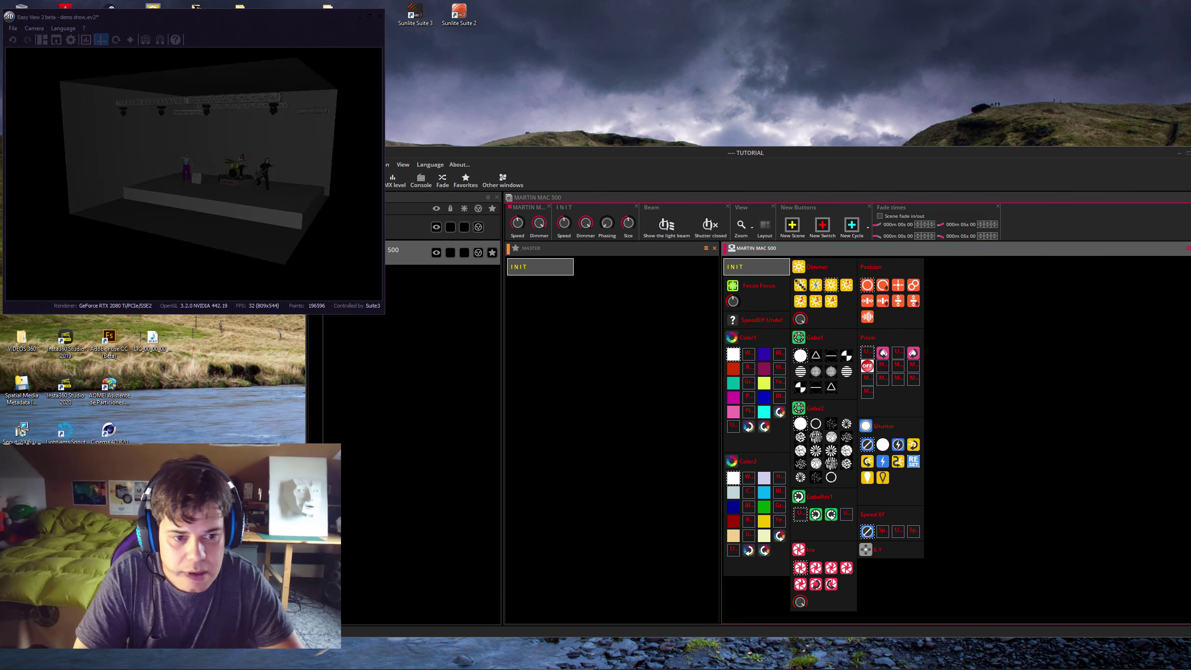
# Arrange the TUTORIAL show window beside Easy View, extend it to the screen's lower edge and widen the MASTER page
pyautogui.moveTo(812, 161); pyautogui.dragTo(778, 166)
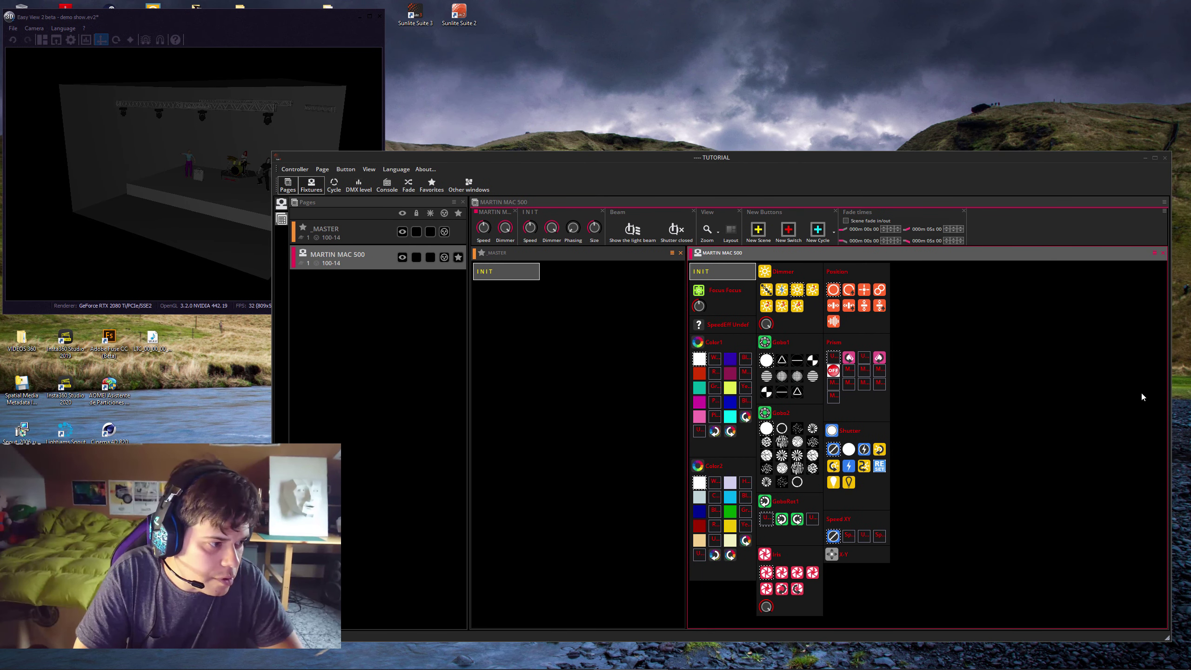
pyautogui.moveTo(1171, 384); pyautogui.dragTo(981, 390)
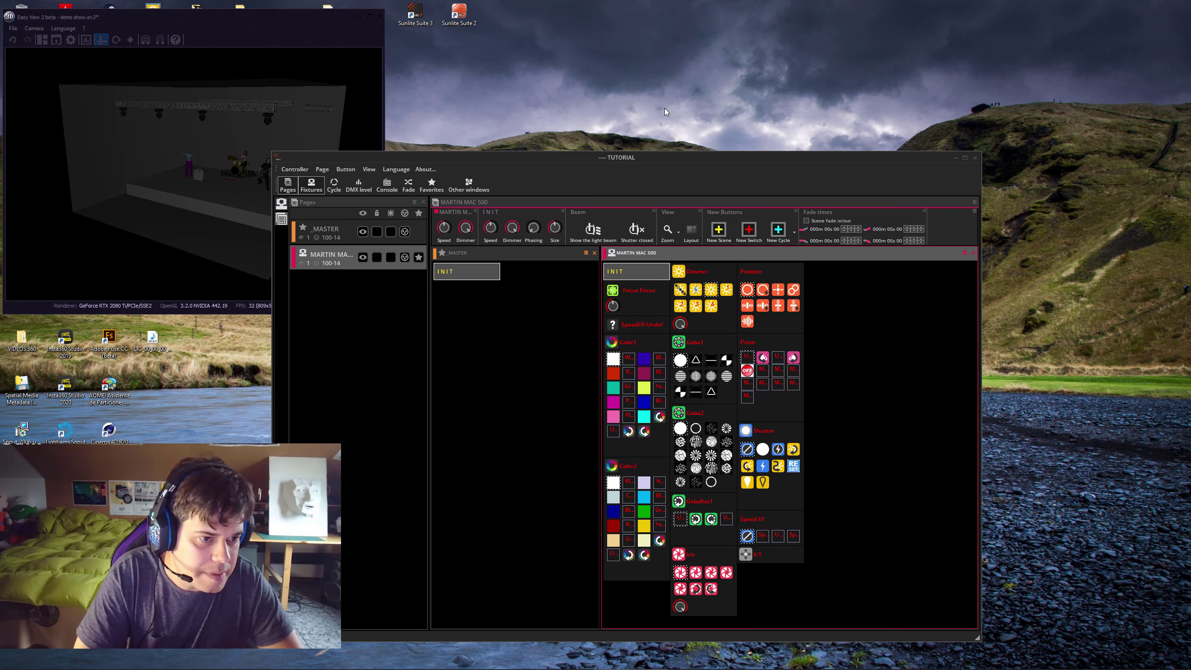
pyautogui.moveTo(698, 161); pyautogui.dragTo(821, 21)
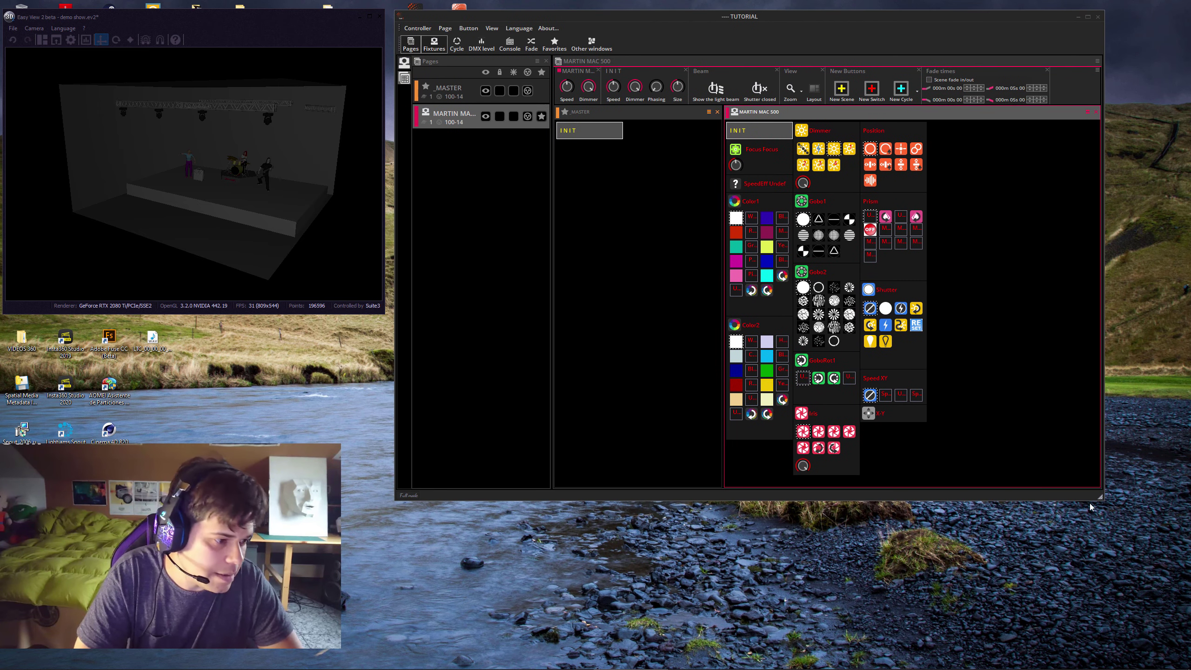
pyautogui.moveTo(1101, 501); pyautogui.dragTo(1166, 640)
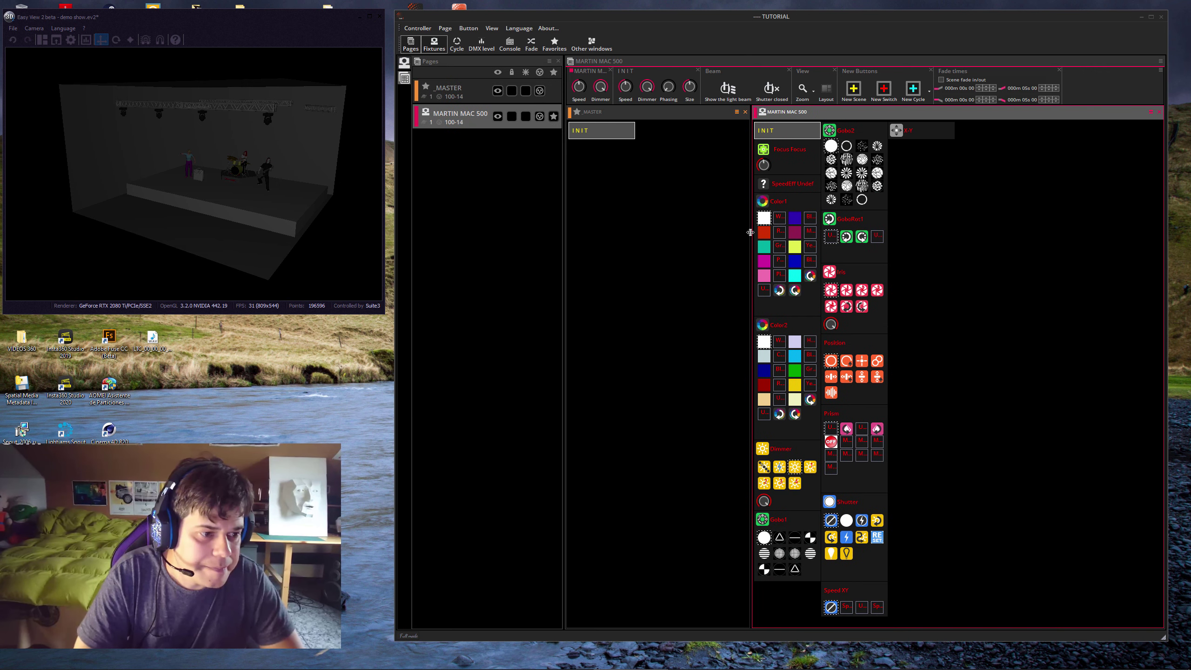
pyautogui.moveTo(751, 232); pyautogui.dragTo(794, 234)
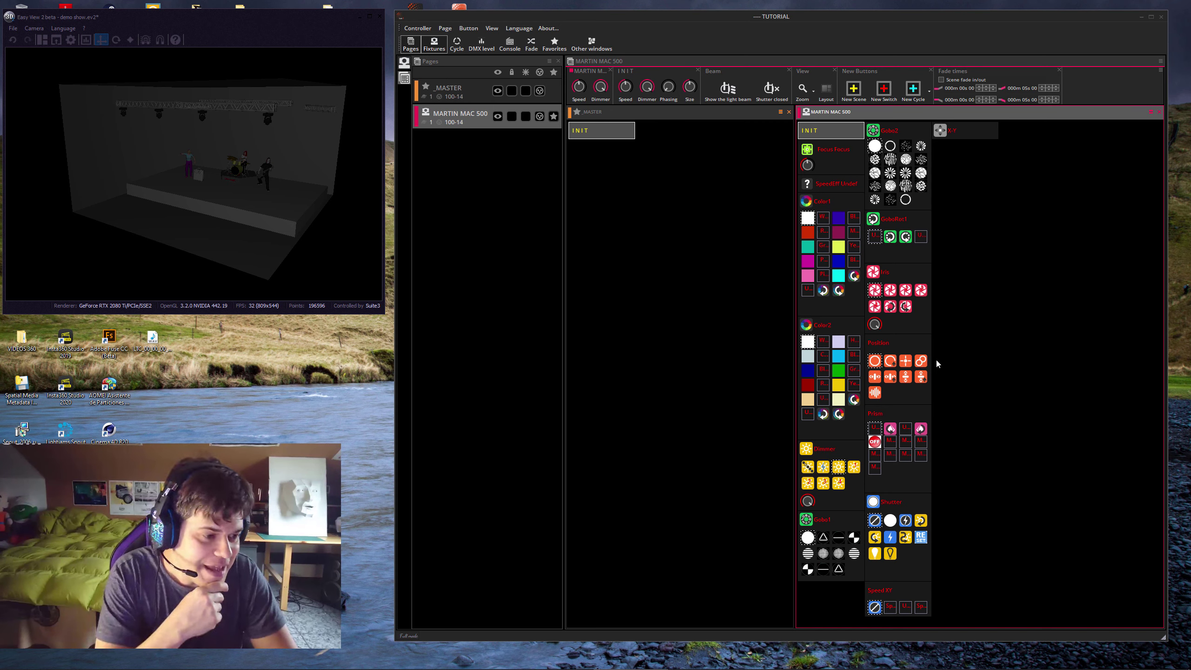
# Run the PositionEight movement on the MAC 500 heads and examine the moving beams up close in the 3D view
pyautogui.click(922, 361)
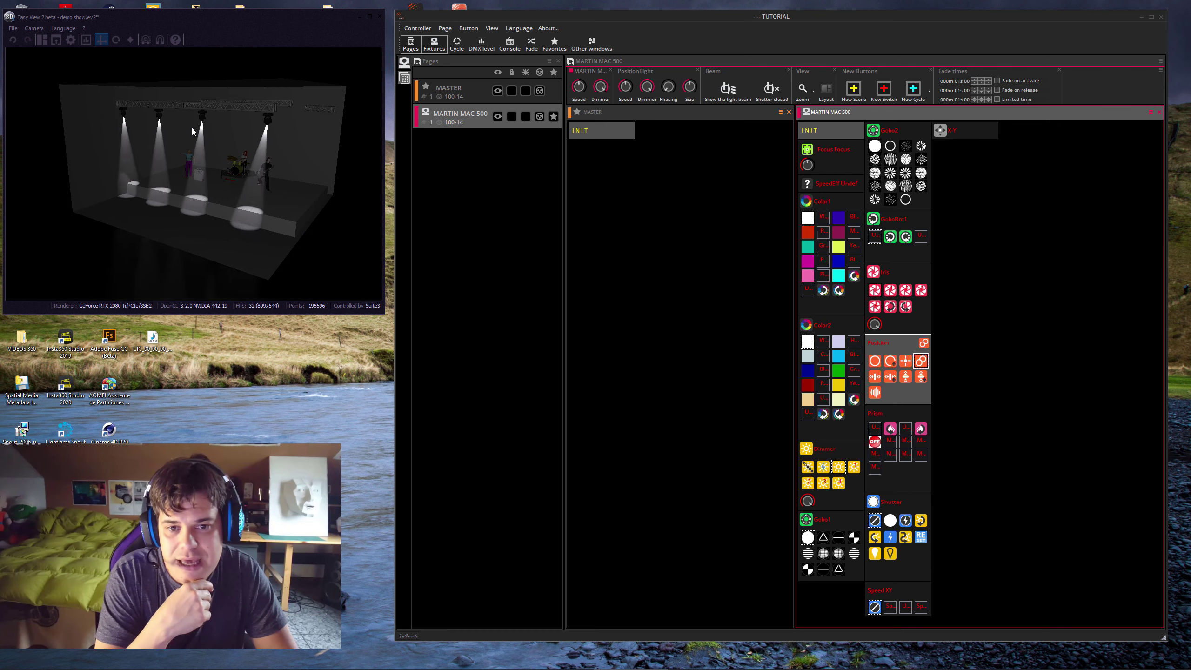
pyautogui.scroll(5, 193, 140)
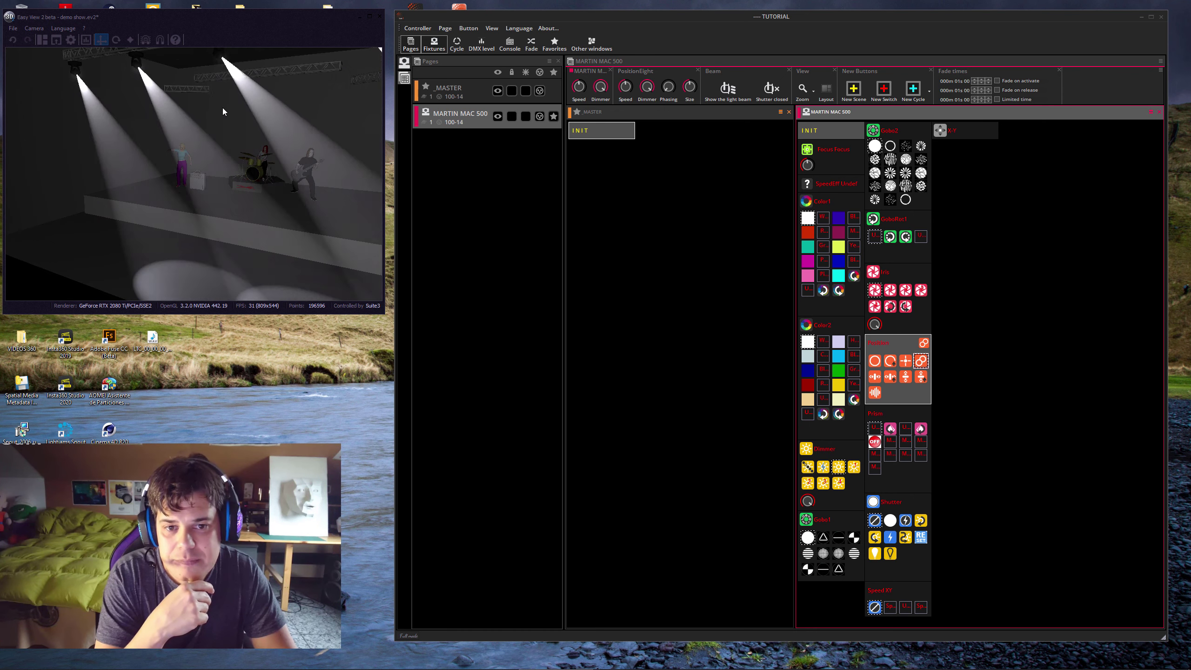
pyautogui.moveTo(222, 108); pyautogui.dragTo(197, 112)
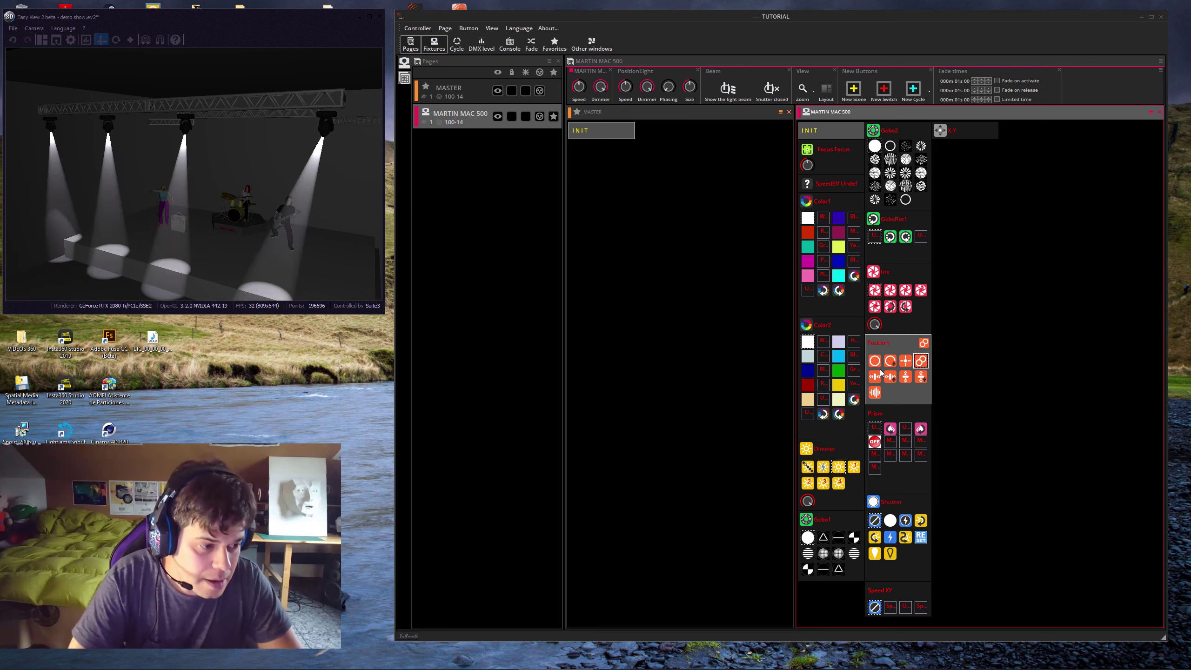
# Toggle the PositionEight movement off and on, and apply Color1 Green and a radial Gobo2 pattern to the MAC 500 heads
pyautogui.click(925, 365)
pyautogui.click(923, 364)
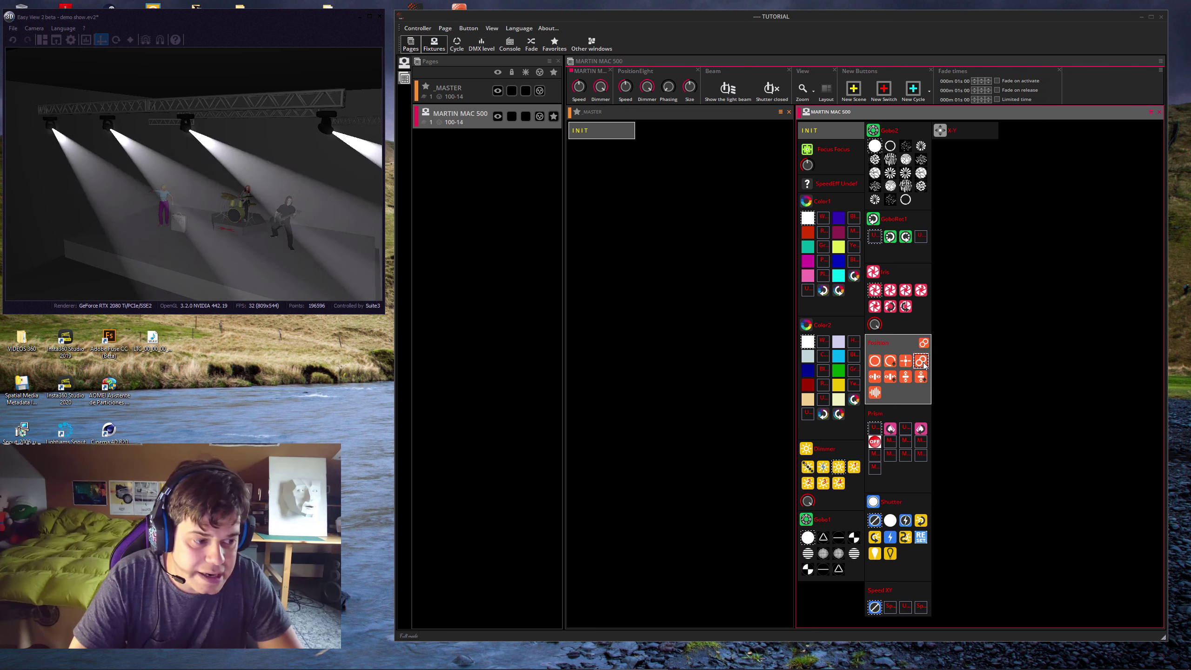
pyautogui.click(922, 364)
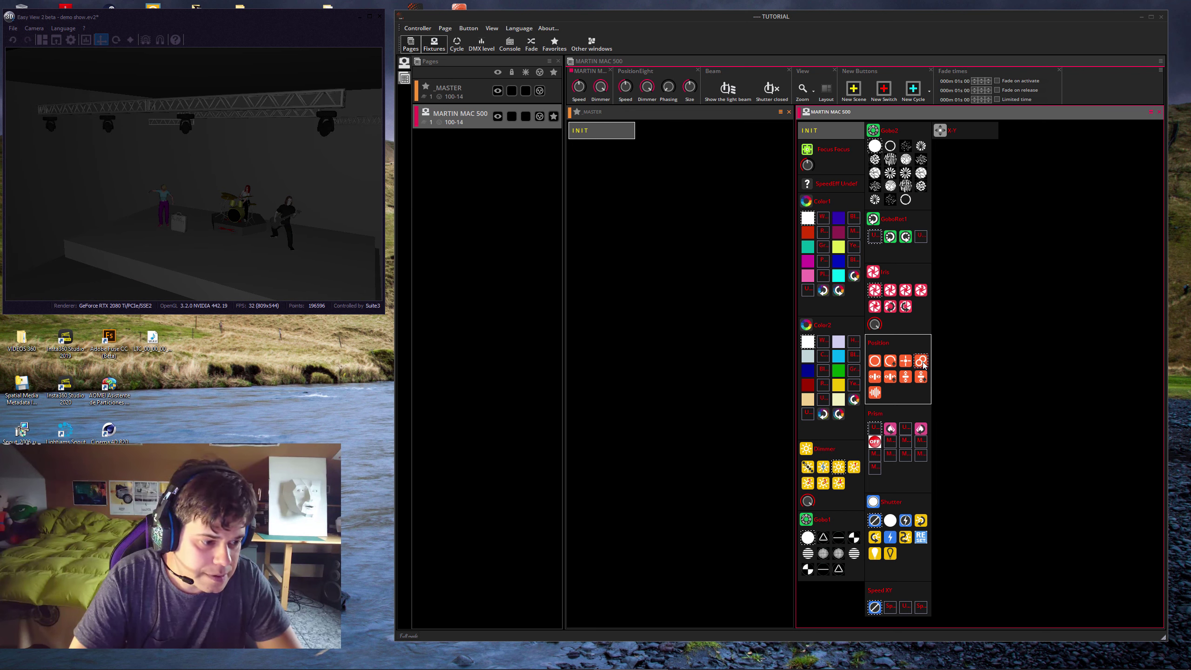
pyautogui.click(923, 365)
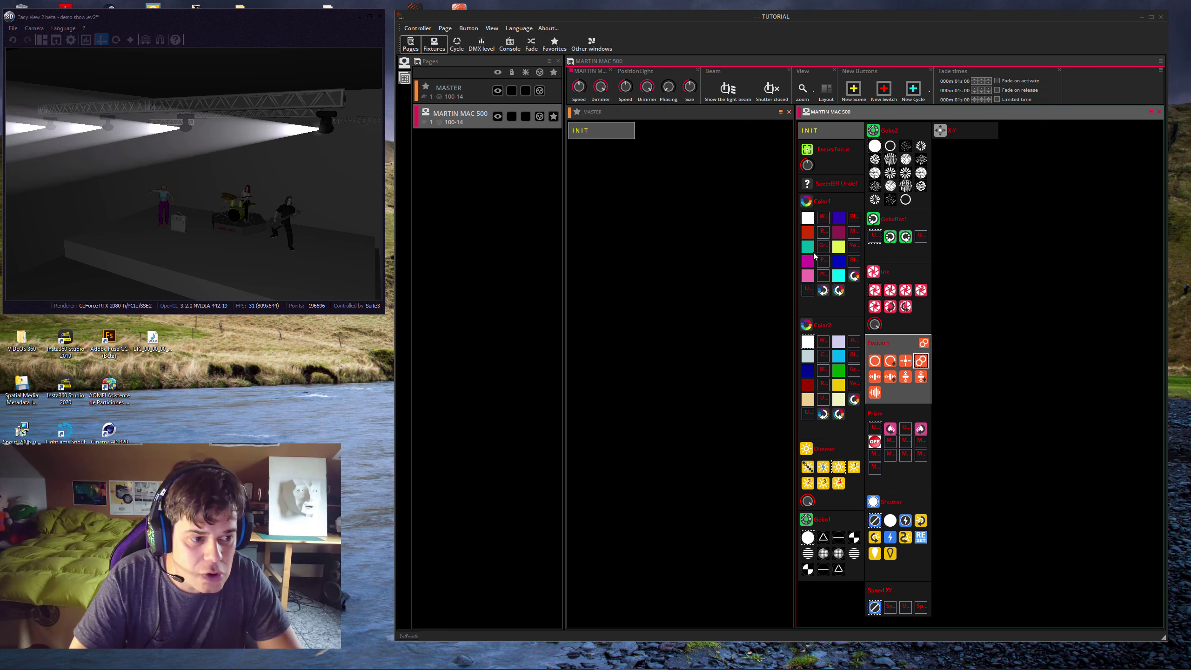
pyautogui.click(809, 250)
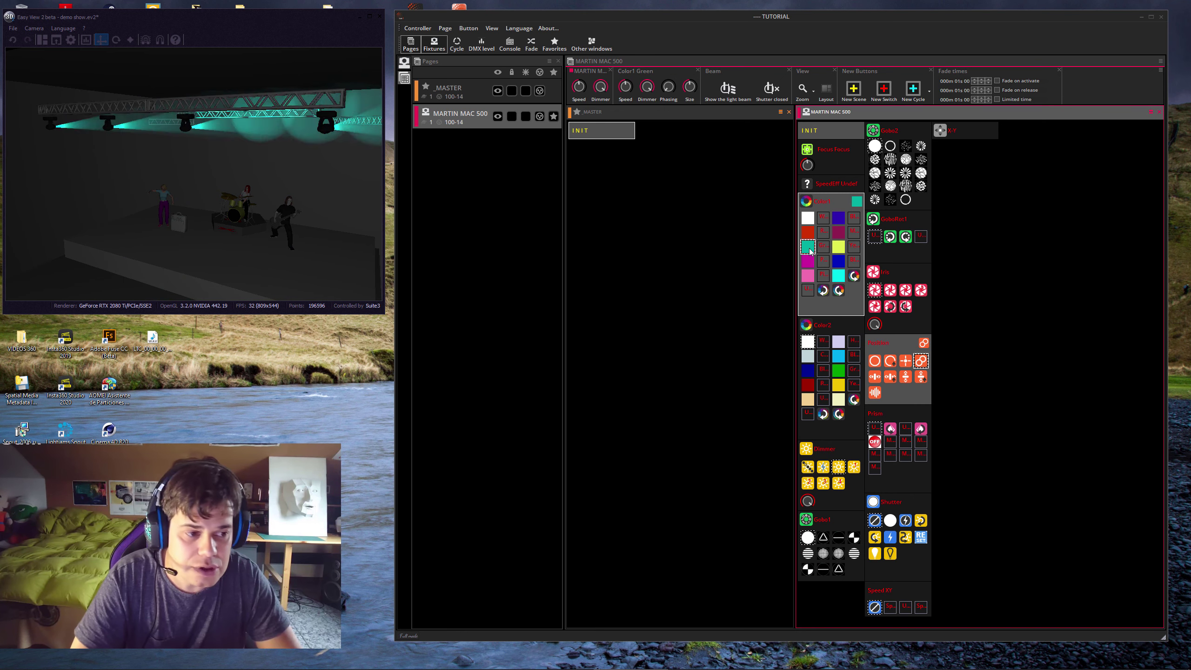
pyautogui.click(891, 173)
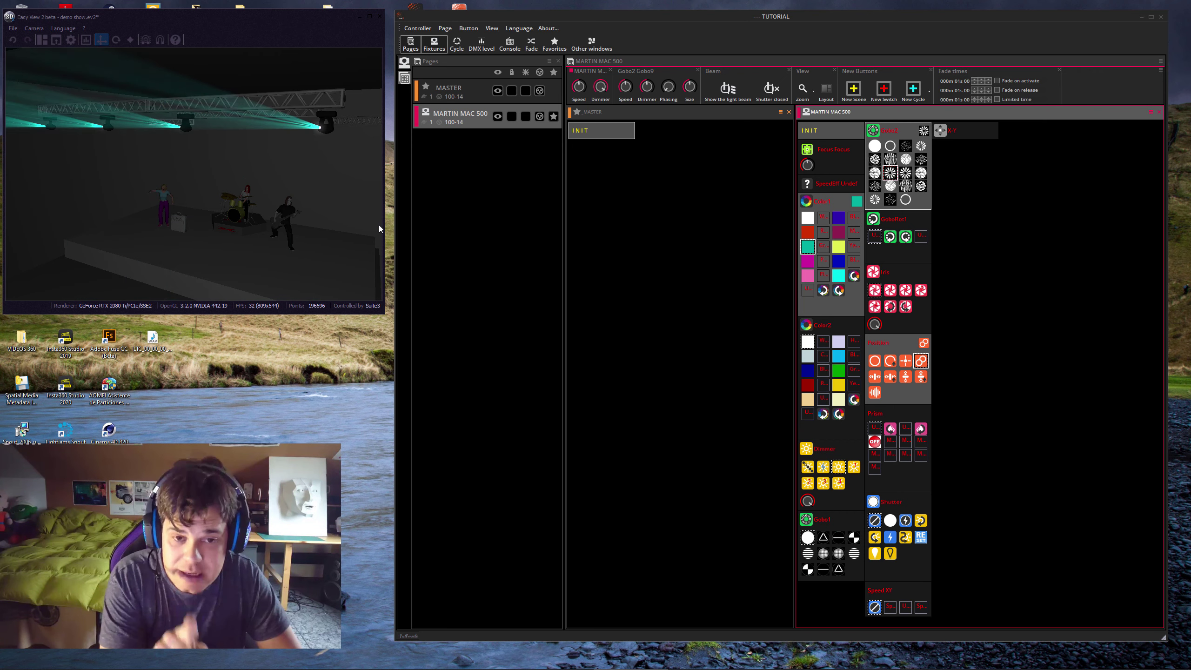
# Raise the fog and slightly raise the ambient light in Easy View, reduce the beams setting slightly, and return to the single view
pyautogui.click(46, 42)
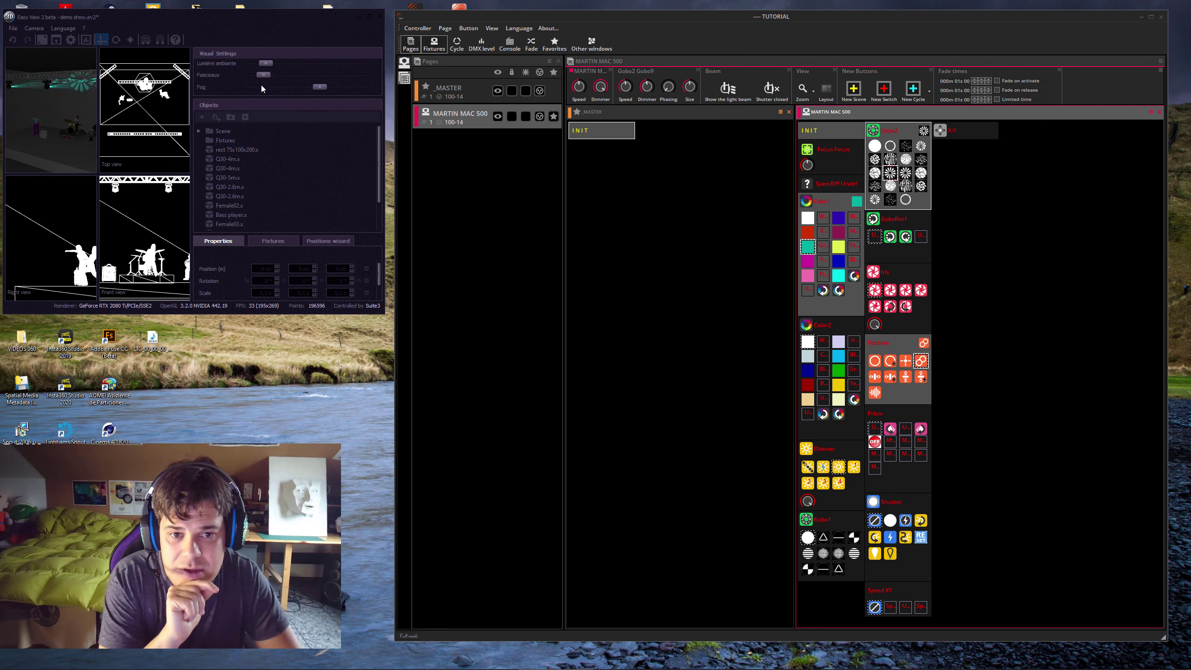
pyautogui.moveTo(320, 88); pyautogui.dragTo(349, 91)
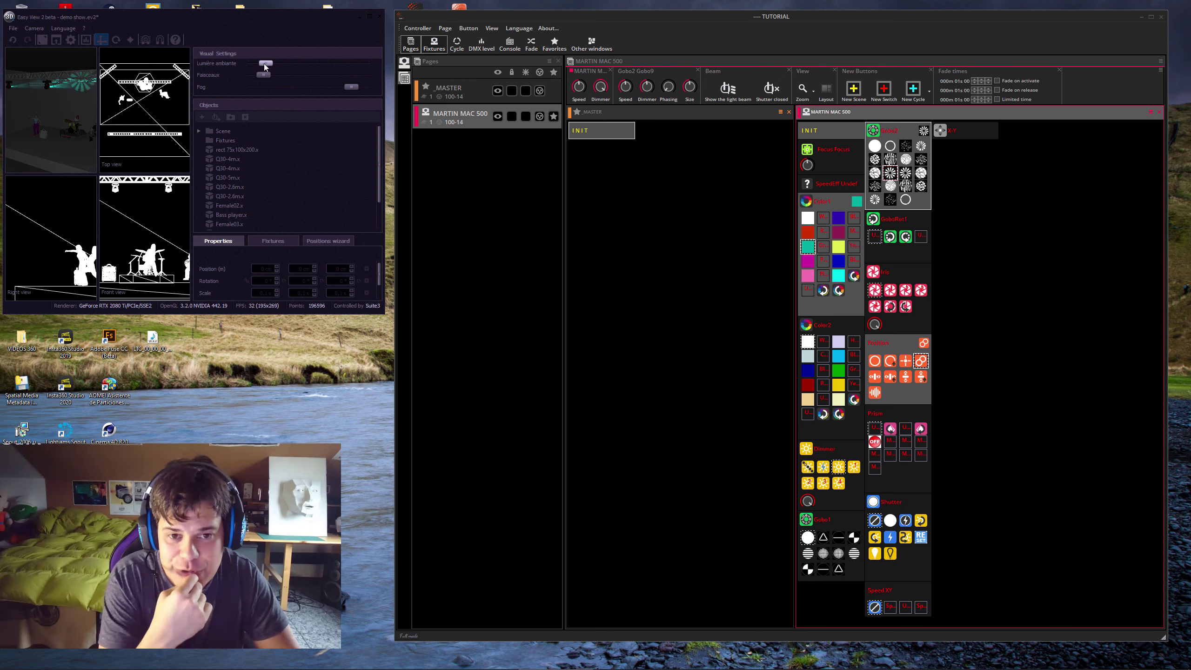
pyautogui.moveTo(264, 64)
pyautogui.mouseDown()
pyautogui.moveTo(294, 64)
pyautogui.moveTo(266, 75)
pyautogui.moveTo(317, 75)
pyautogui.moveTo(261, 78)
pyautogui.mouseUp()
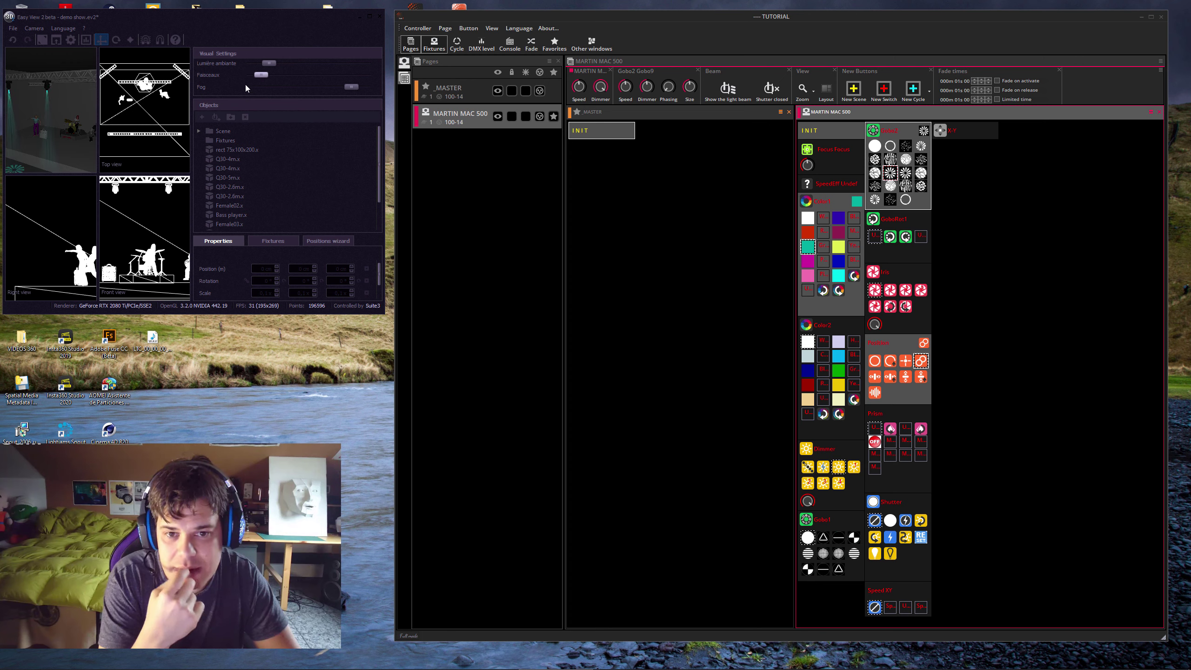
pyautogui.click(42, 40)
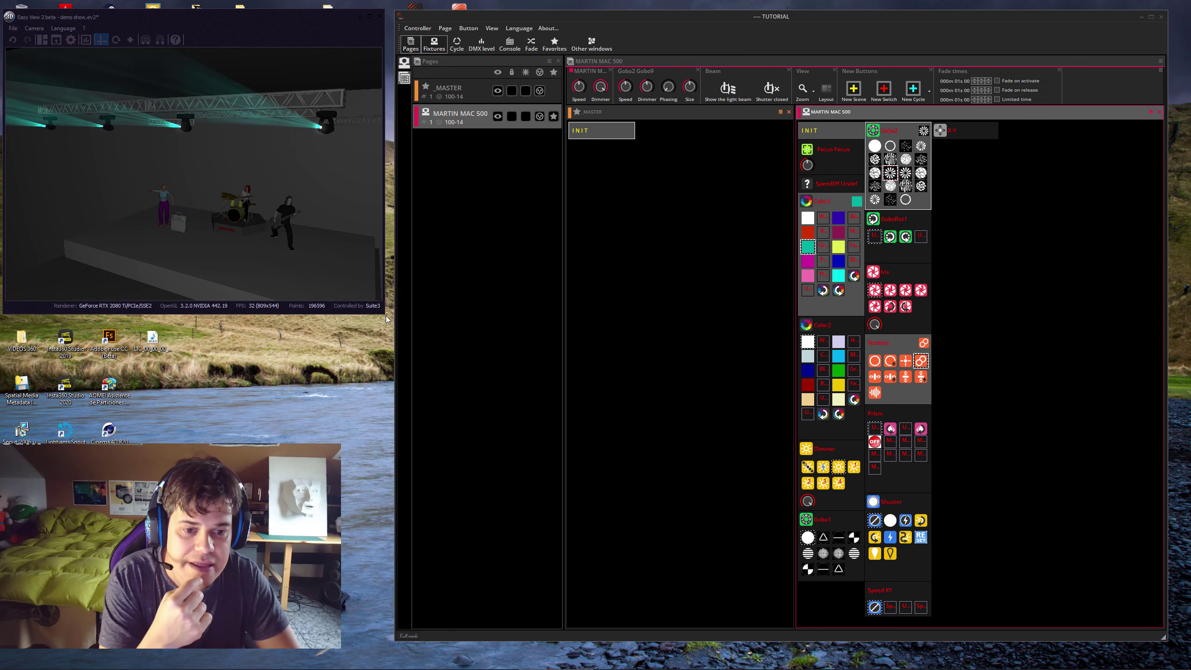
pyautogui.moveTo(385, 316); pyautogui.dragTo(477, 359)
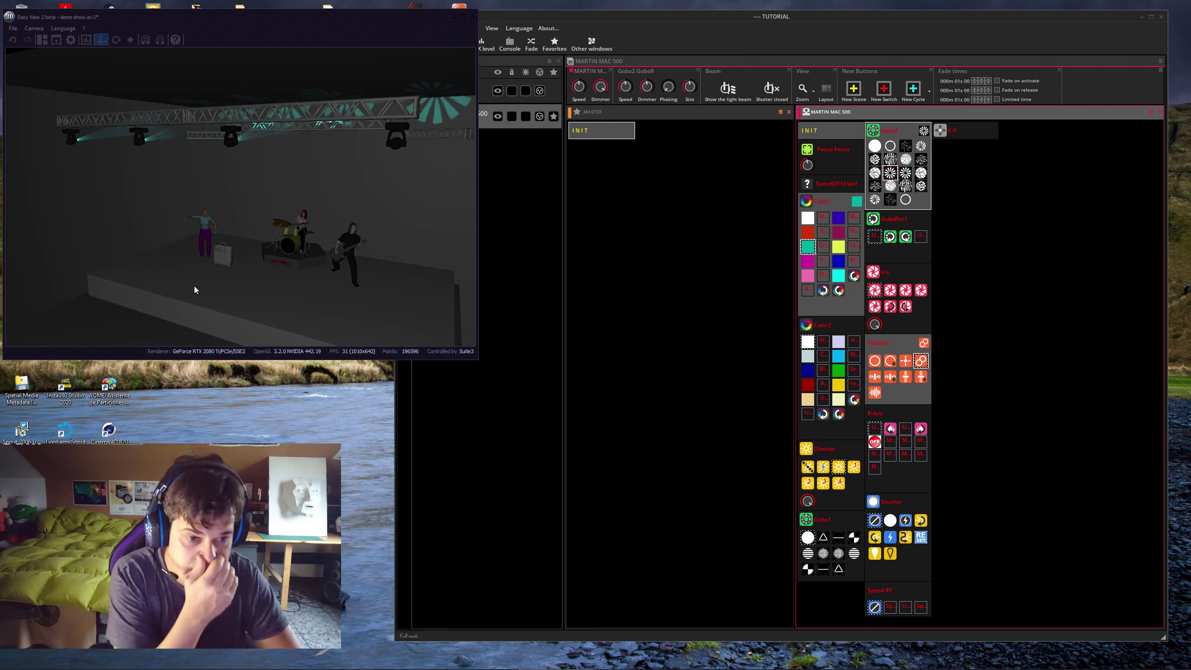
pyautogui.moveTo(478, 359); pyautogui.dragTo(384, 312)
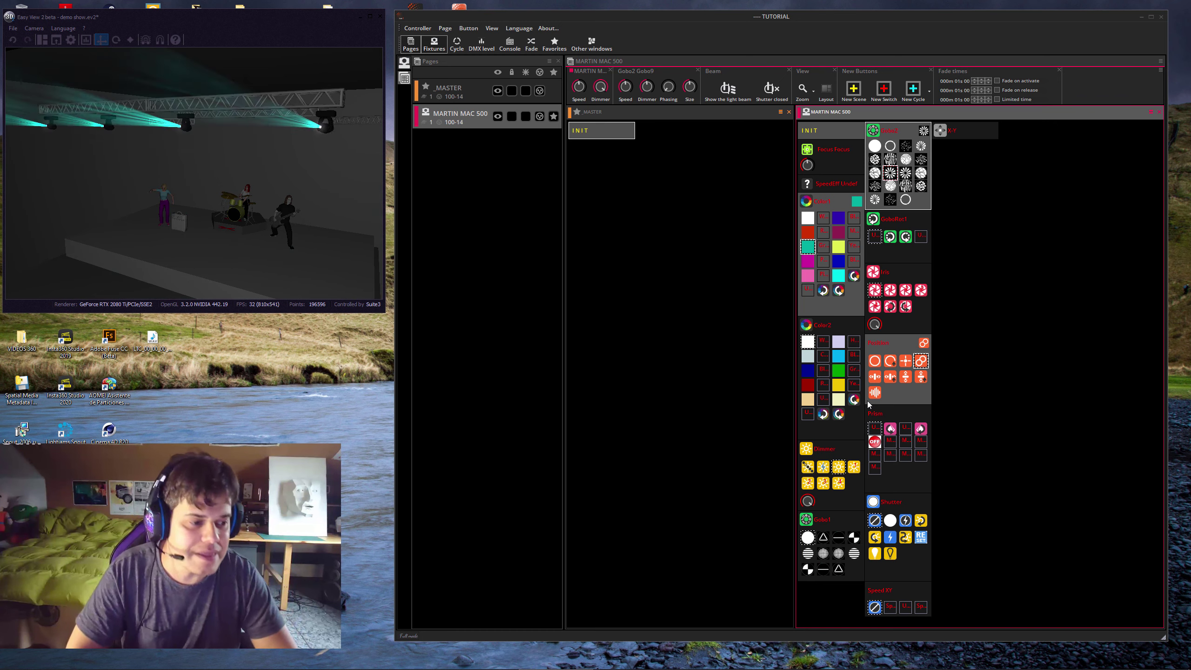
# Release the active position, color and gobo presets on the MARTIN MAC 500 page
pyautogui.click(920, 361)
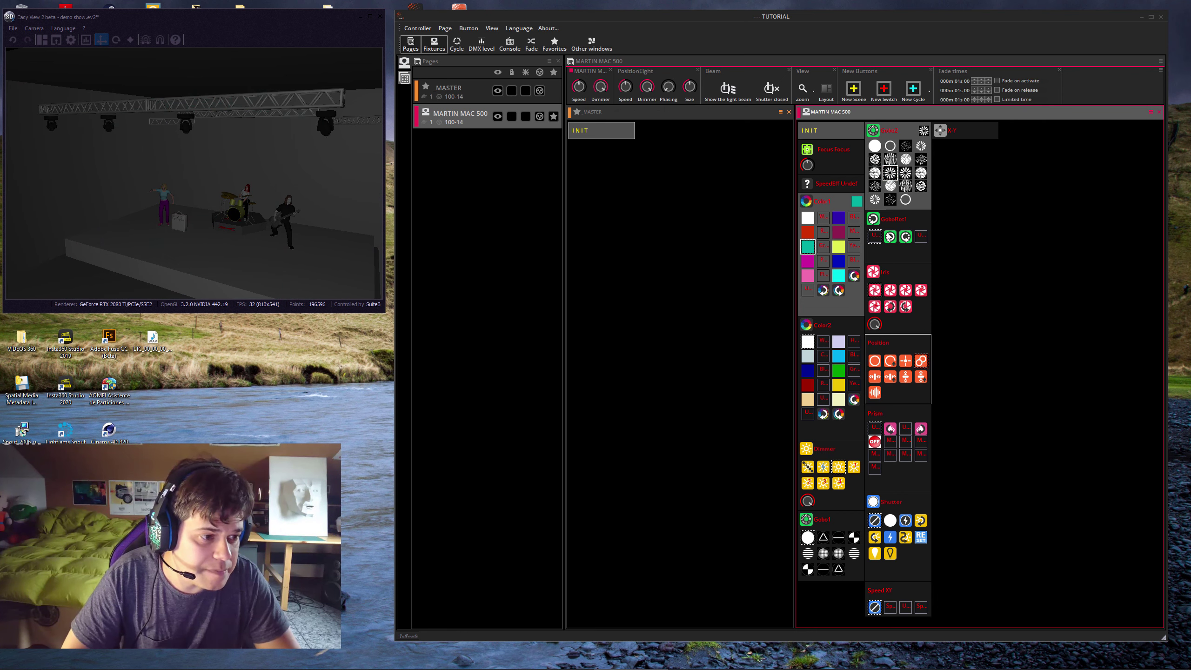
pyautogui.click(890, 173)
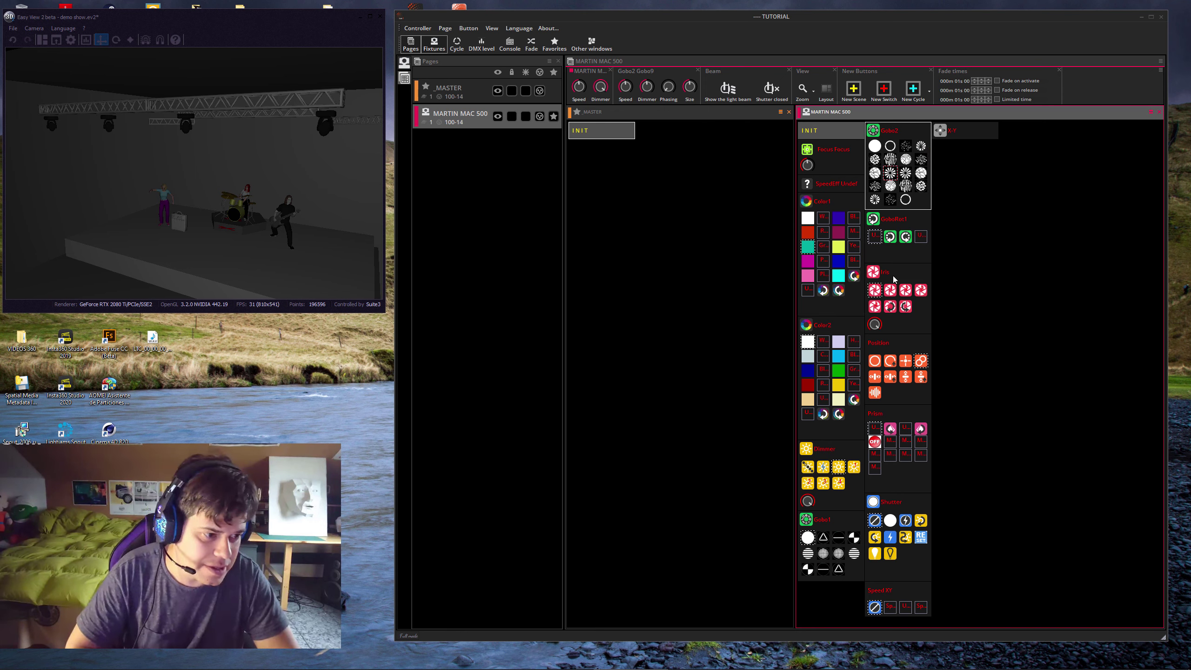
pyautogui.click(920, 362)
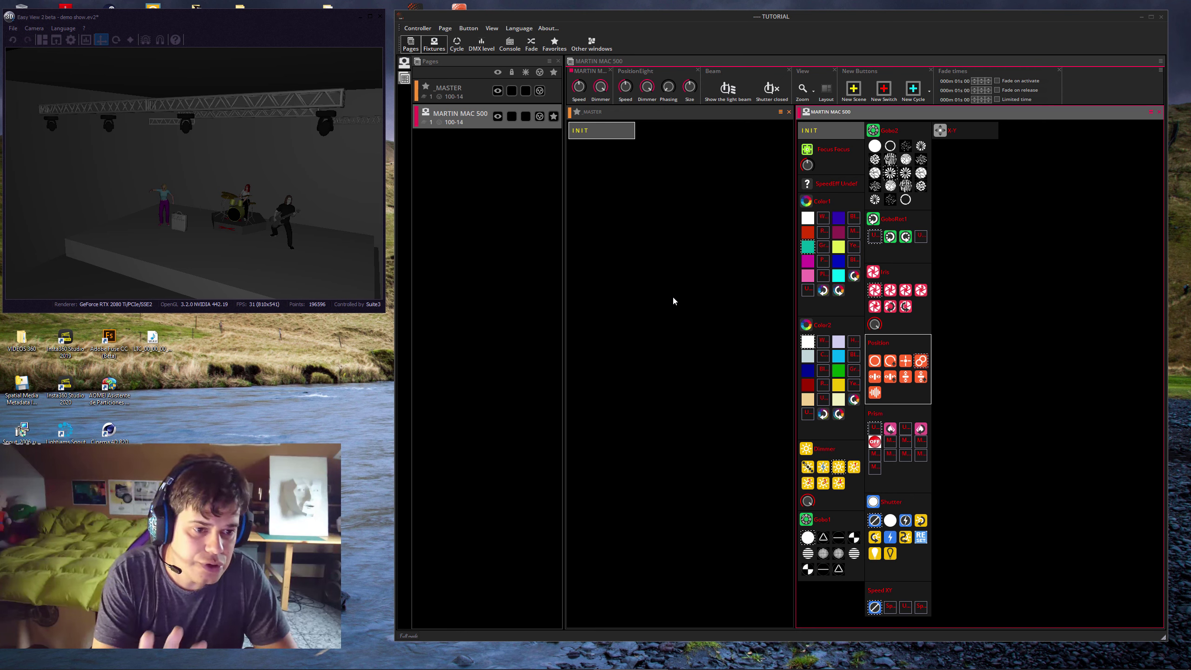
# Widen the Pages list and toggle the display of the list and of the MARTIN MAC 500 page off and on
pyautogui.moveTo(564, 260); pyautogui.dragTo(595, 261)
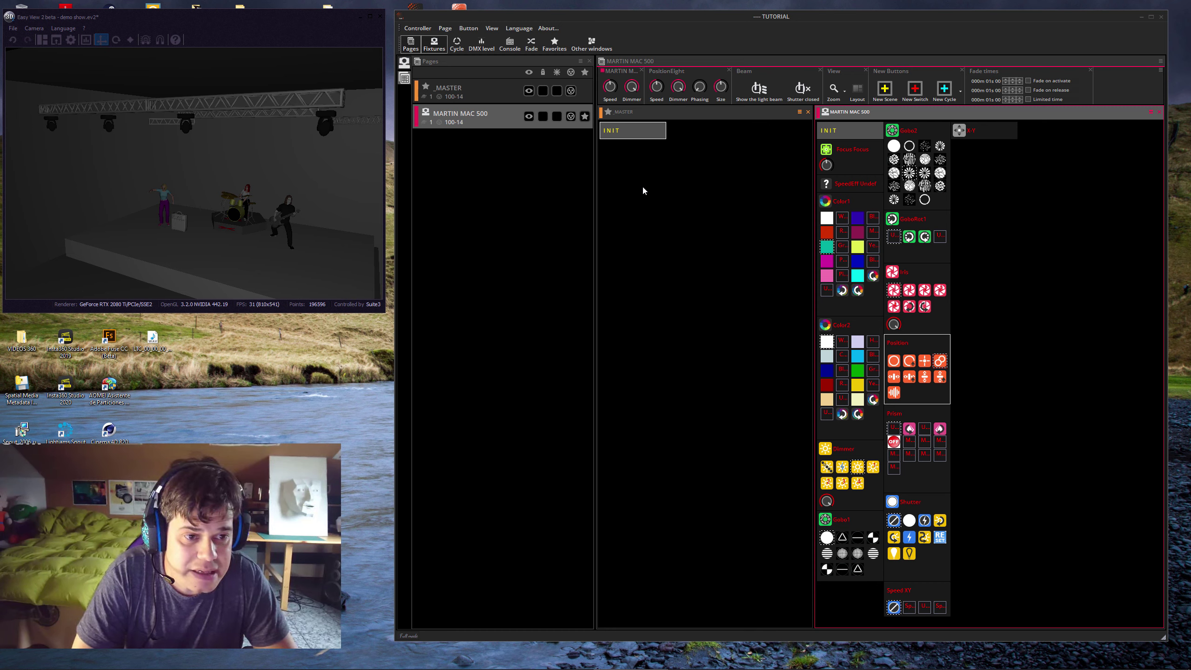
pyautogui.click(414, 47)
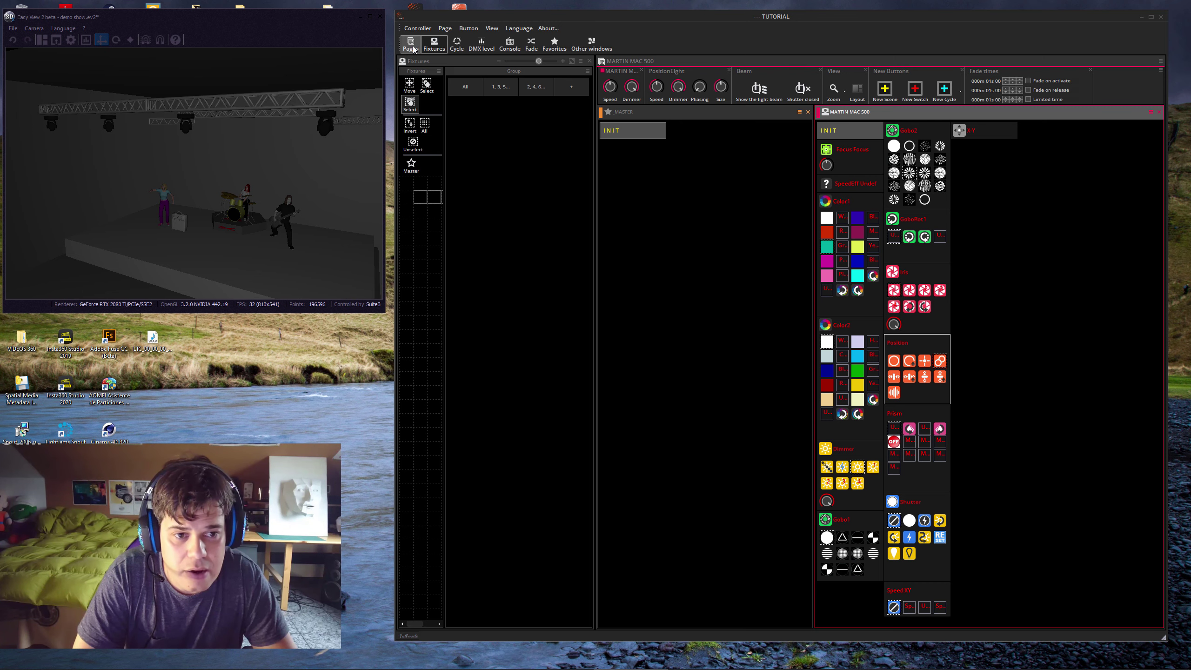
pyautogui.click(413, 47)
pyautogui.click(413, 47)
pyautogui.click(413, 47)
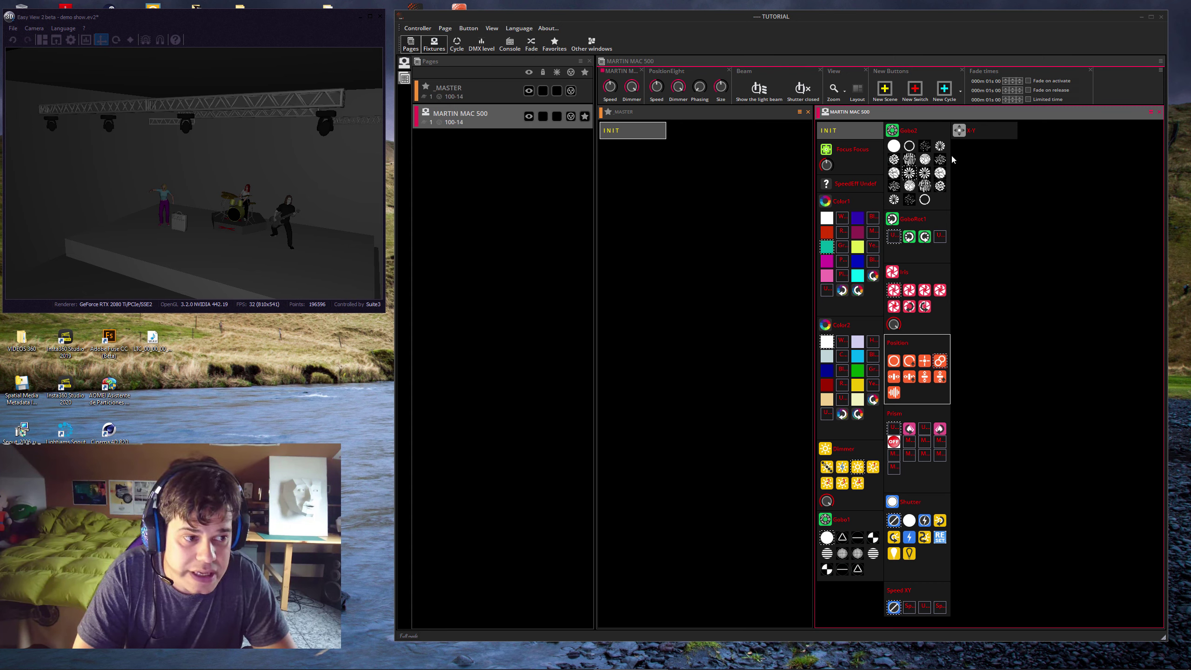
pyautogui.click(529, 118)
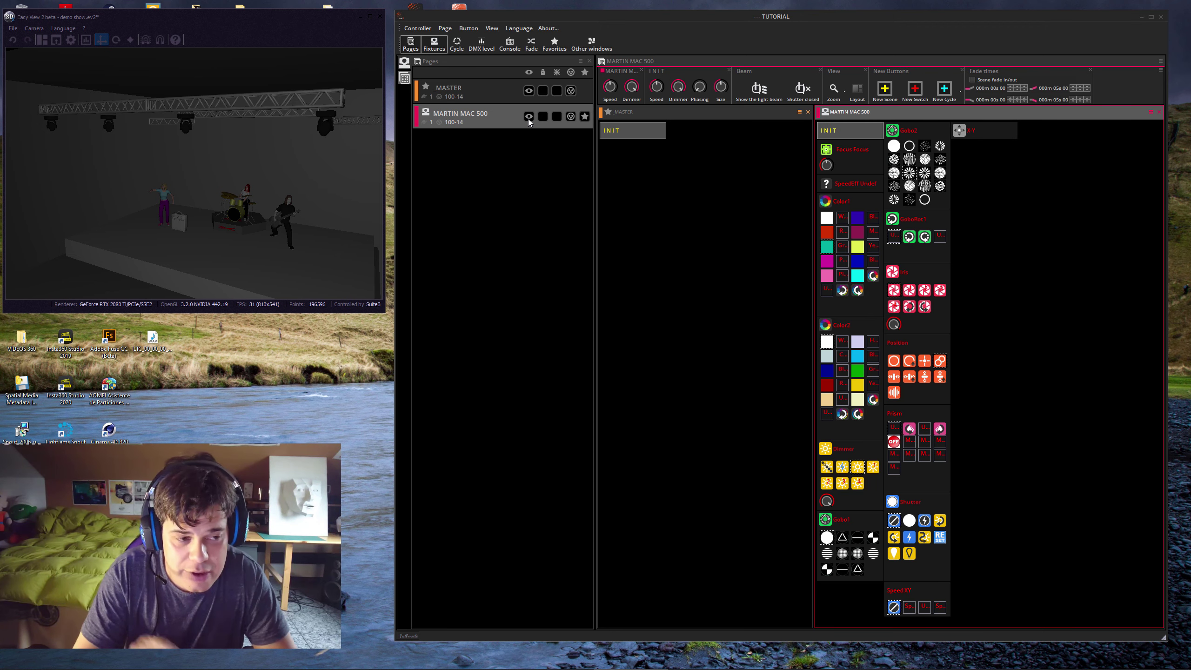
pyautogui.click(529, 117)
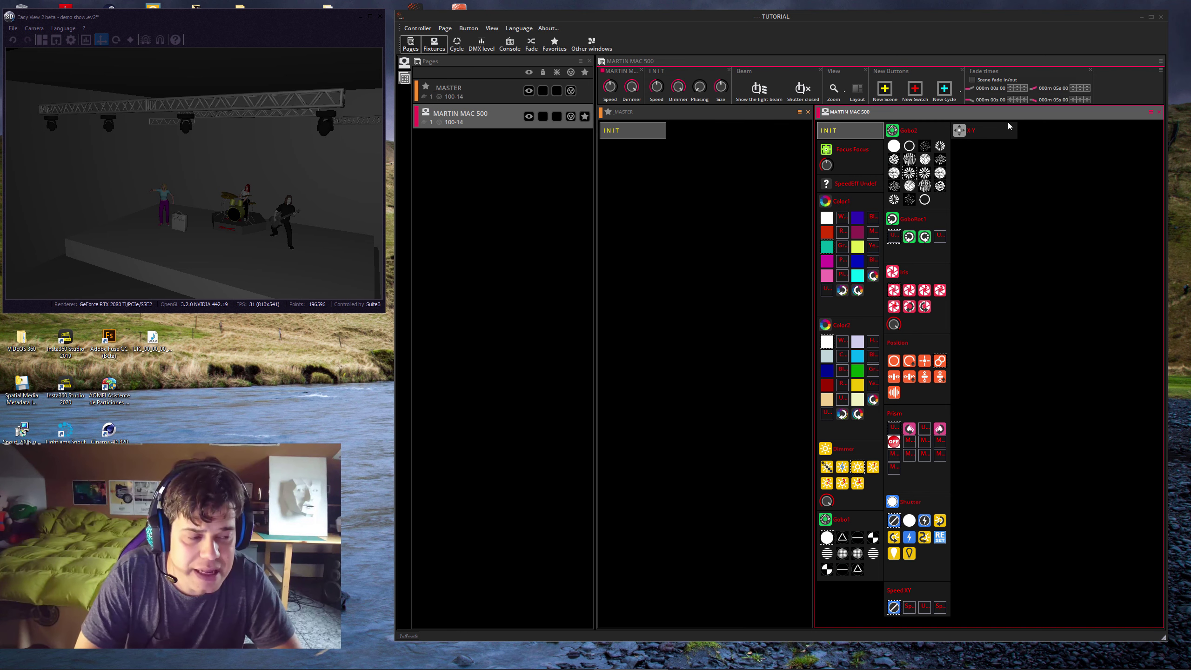
pyautogui.click(885, 92)
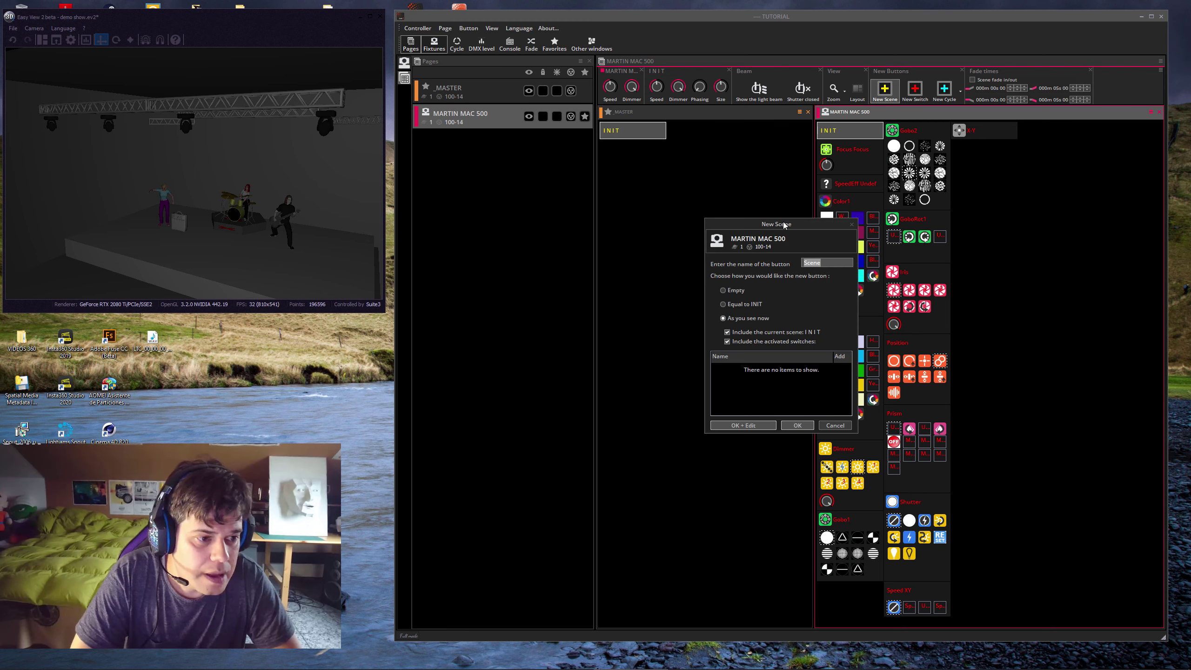
pyautogui.moveTo(785, 226); pyautogui.dragTo(725, 213)
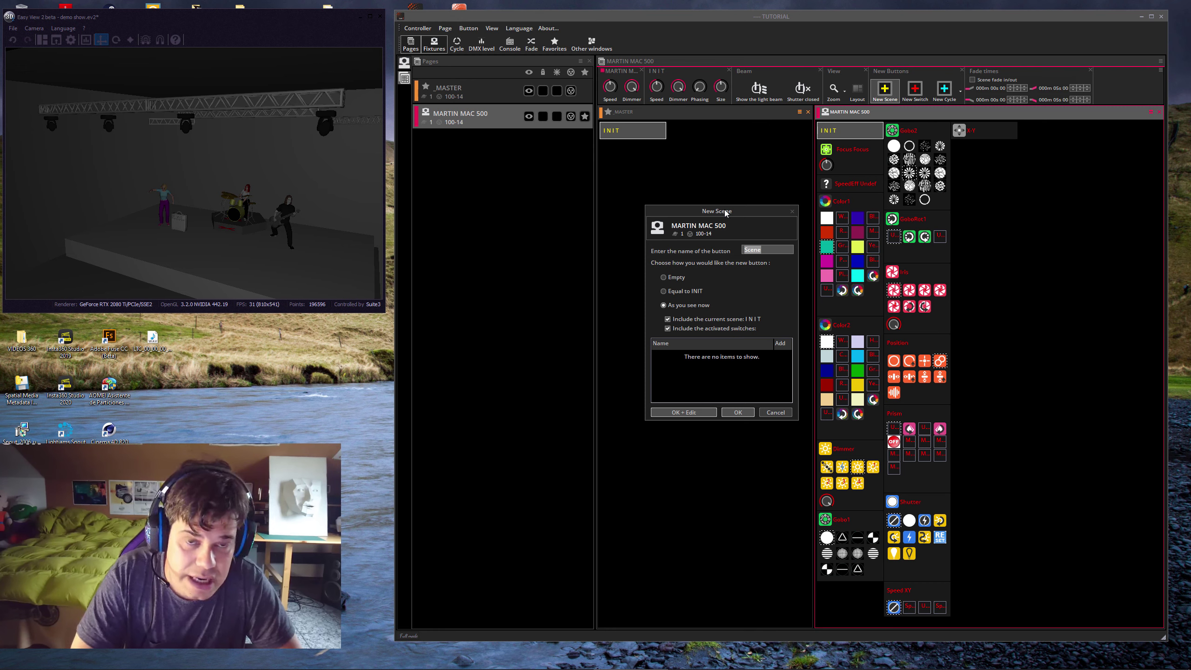
pyautogui.click(680, 278)
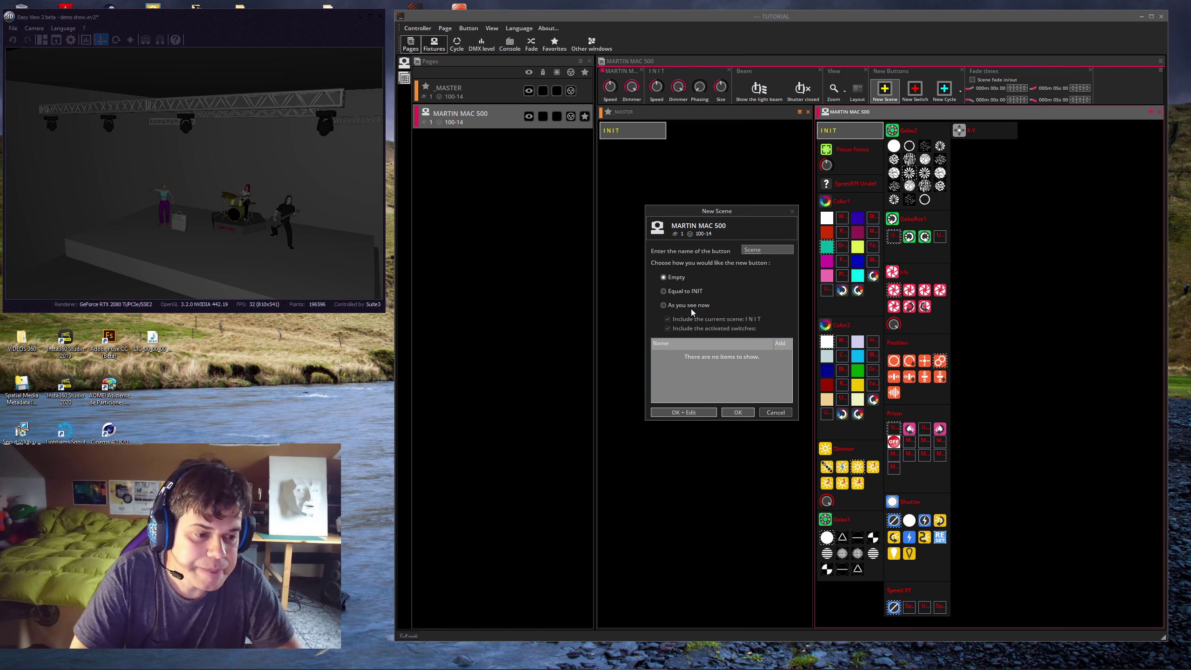
pyautogui.click(775, 413)
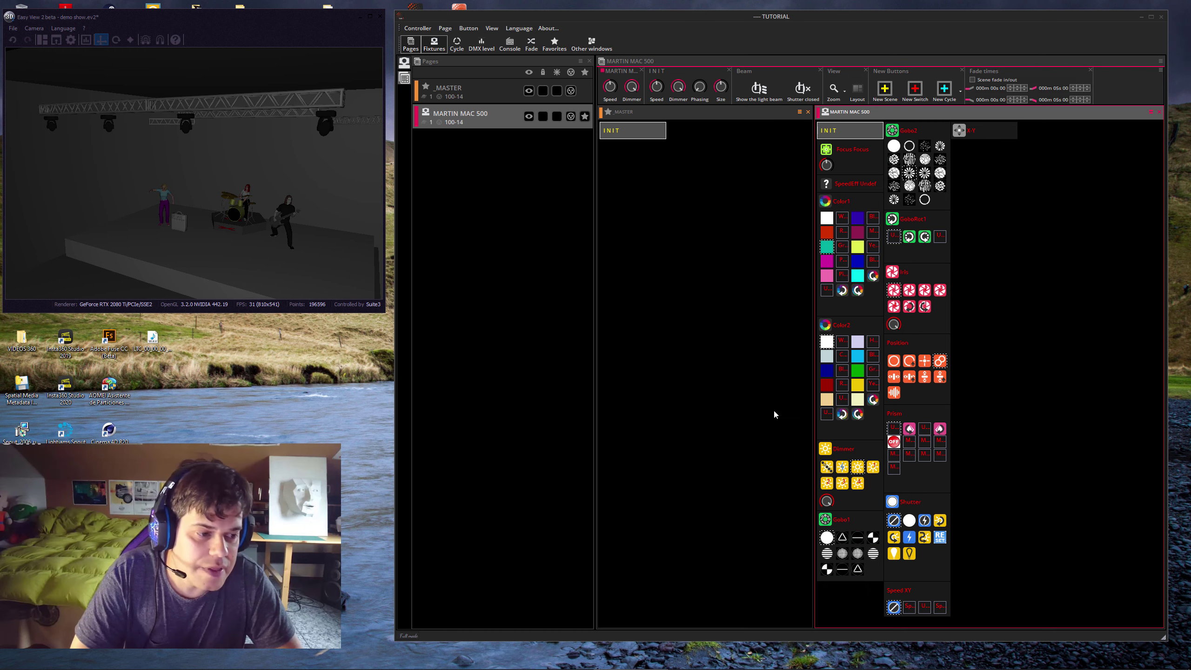
# Activate PositionEight, Color2 Red and Gobo2 Gobo59 on the MAC 500 heads, and switch the color to Color2 Yellow603
pyautogui.click(940, 362)
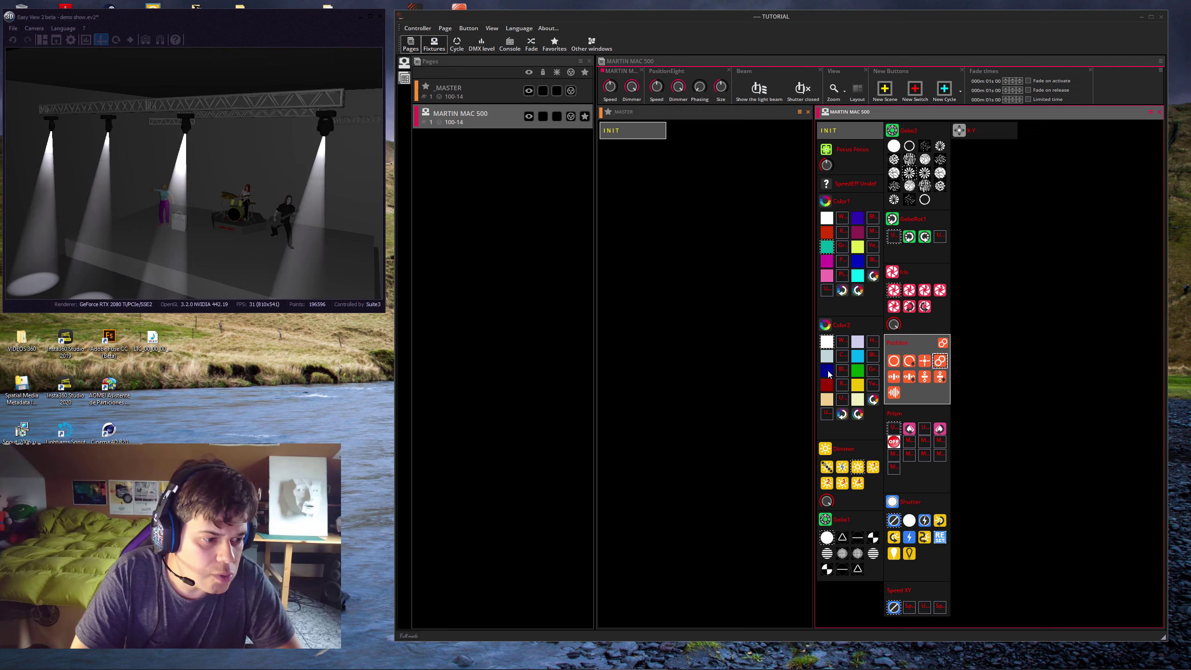
pyautogui.click(826, 384)
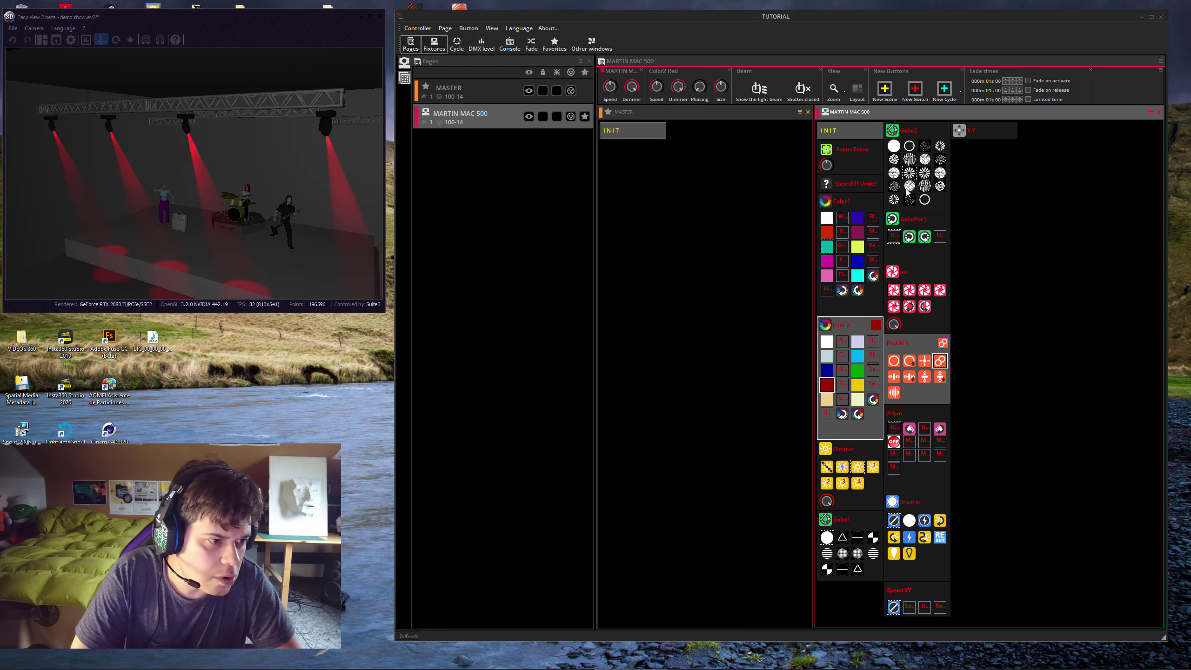
pyautogui.click(924, 172)
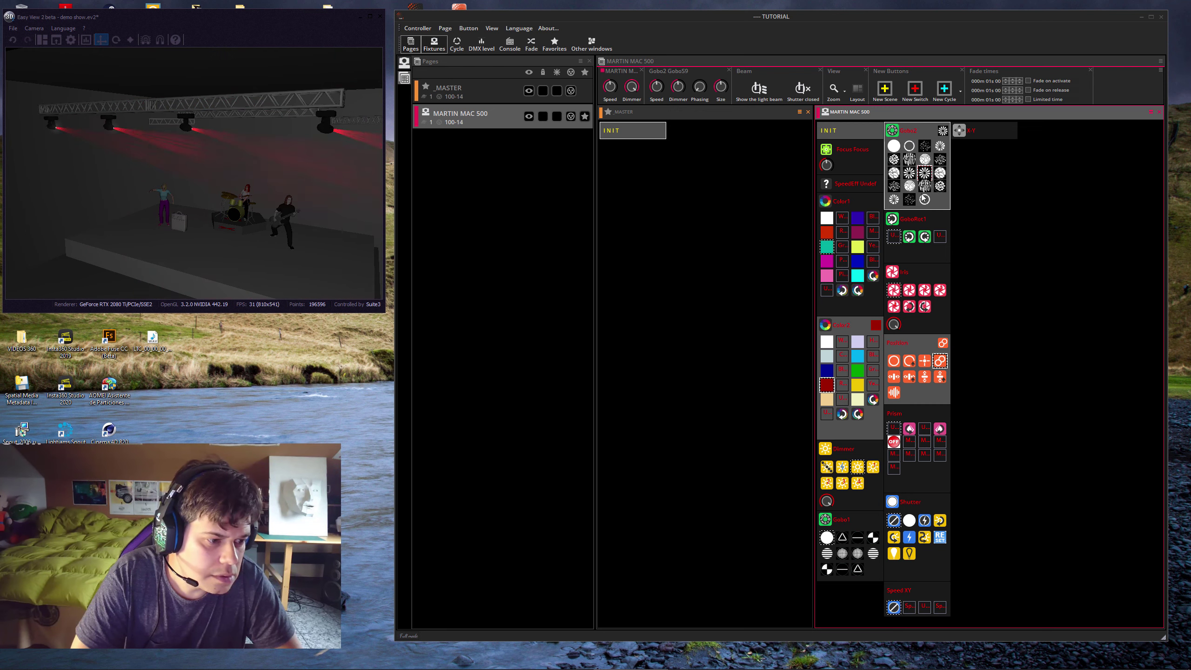
pyautogui.click(857, 386)
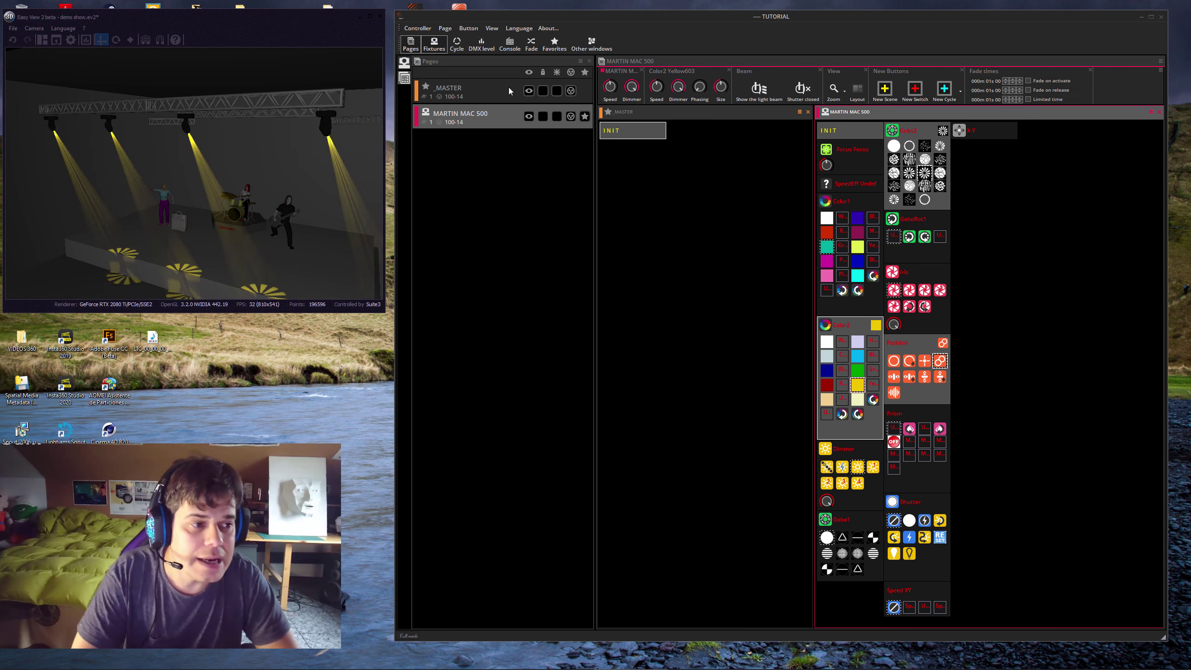
# Create a scene with the default name from the current look, including the activated switches, and alternate between it and INIT
pyautogui.click(885, 89)
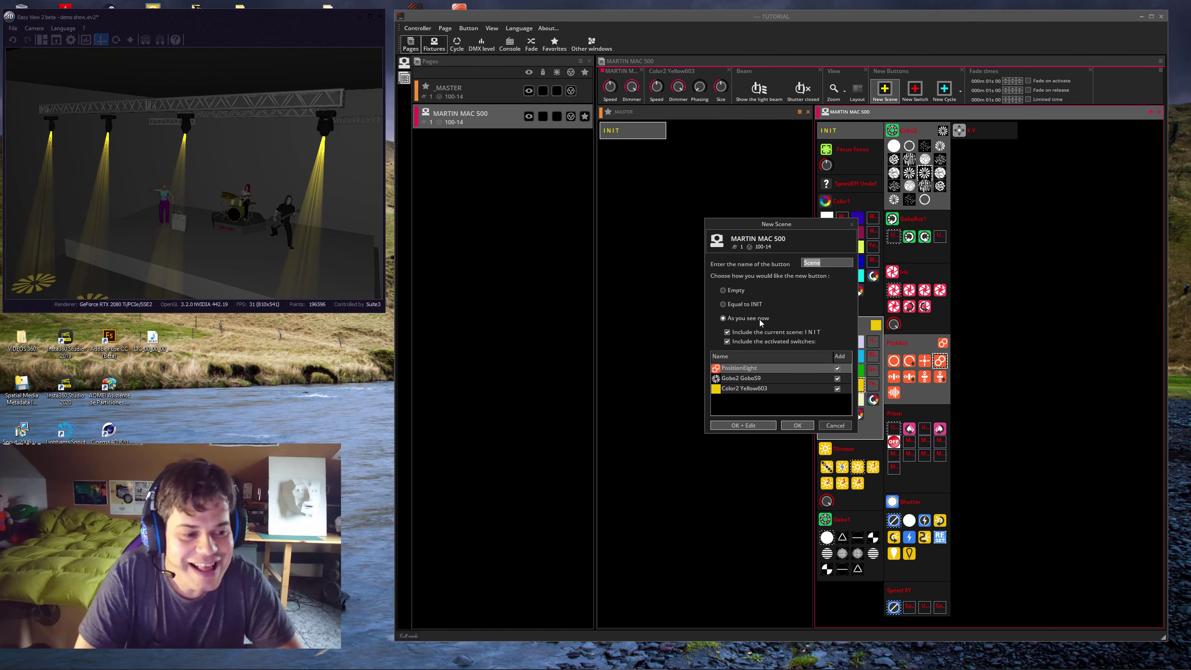
pyautogui.click(795, 425)
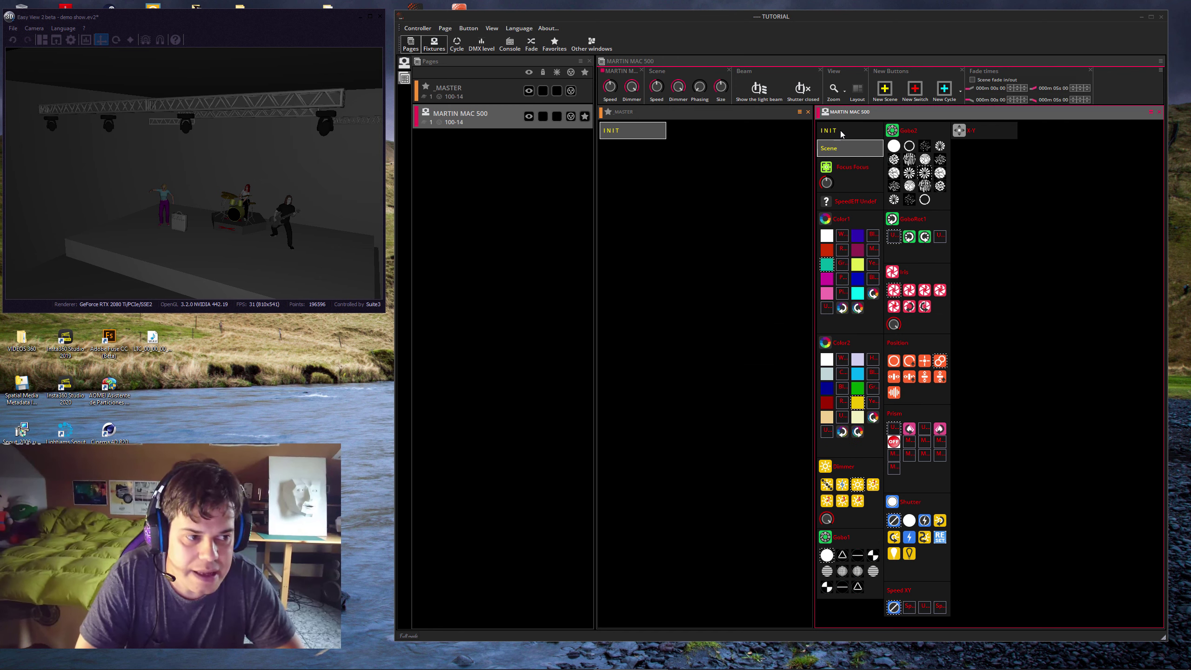
pyautogui.click(848, 148)
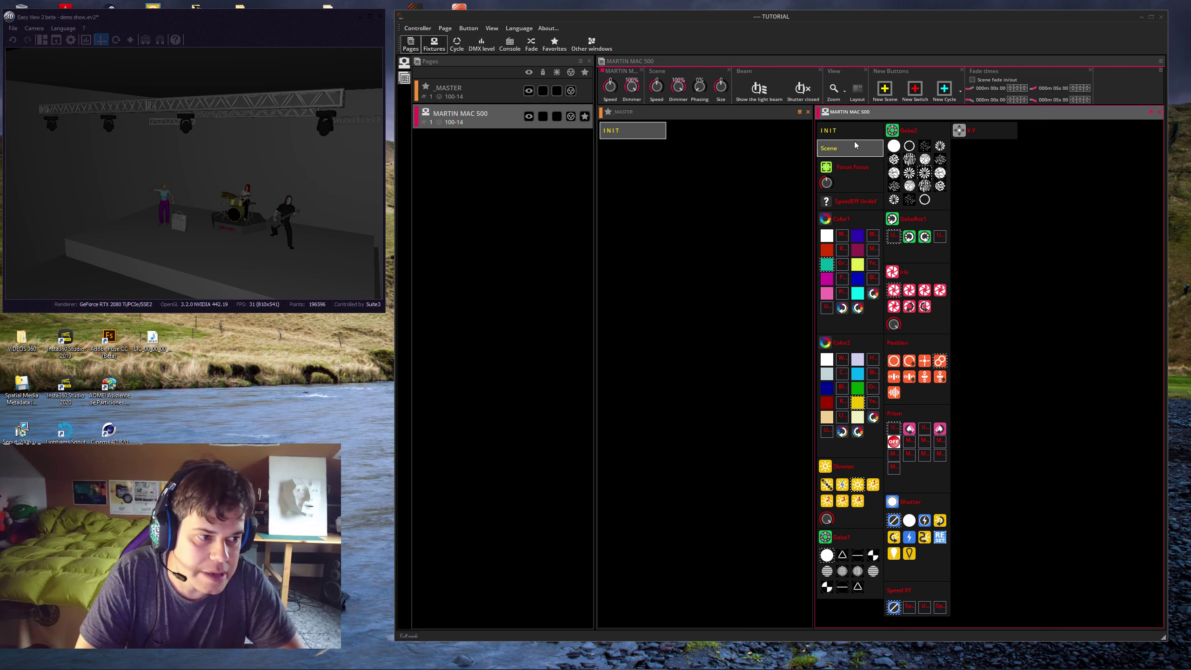
pyautogui.click(854, 137)
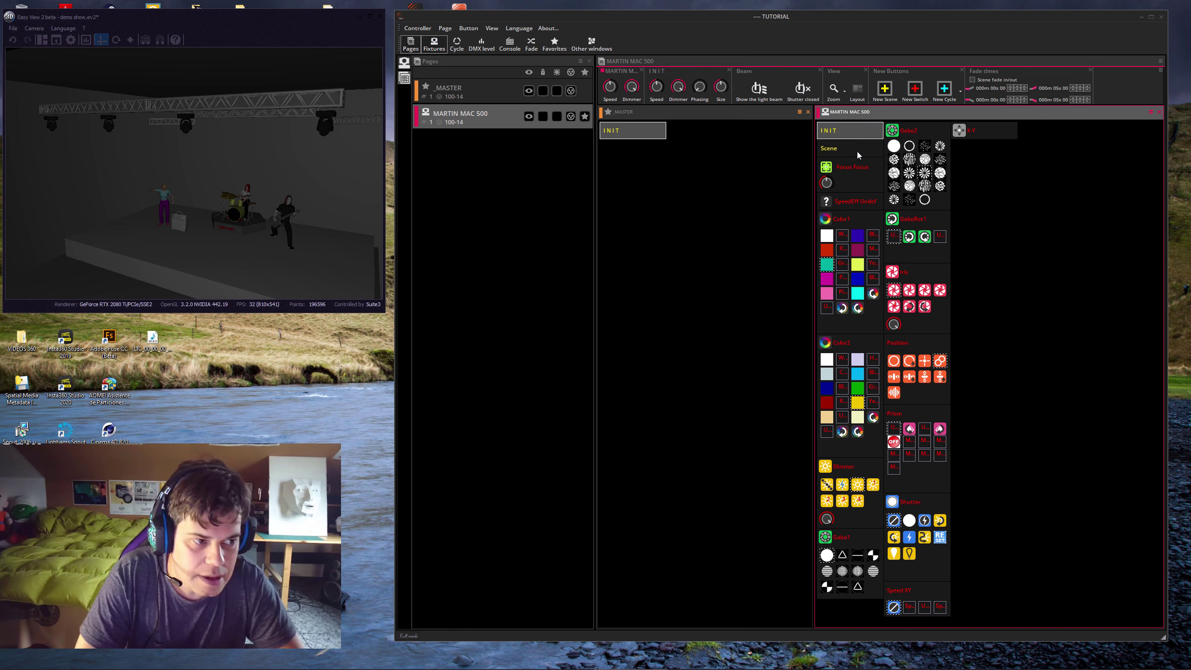
pyautogui.click(857, 151)
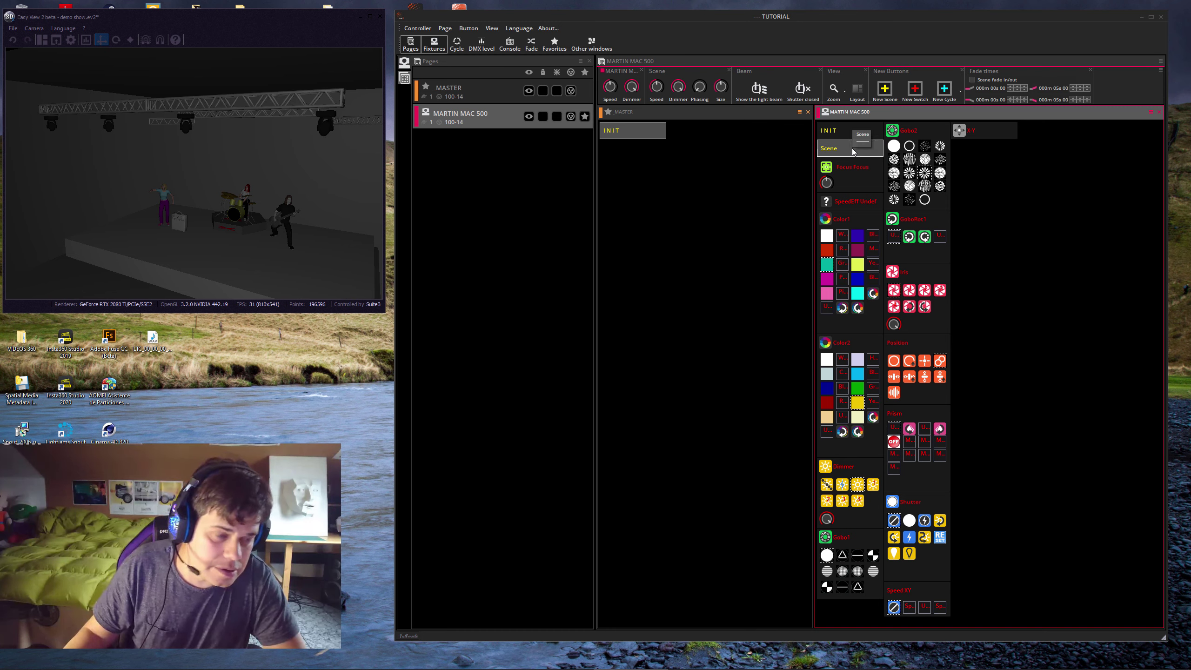
# Delete the scene named Scene from the MARTIN MAC 500 page
pyautogui.rightClick(852, 149)
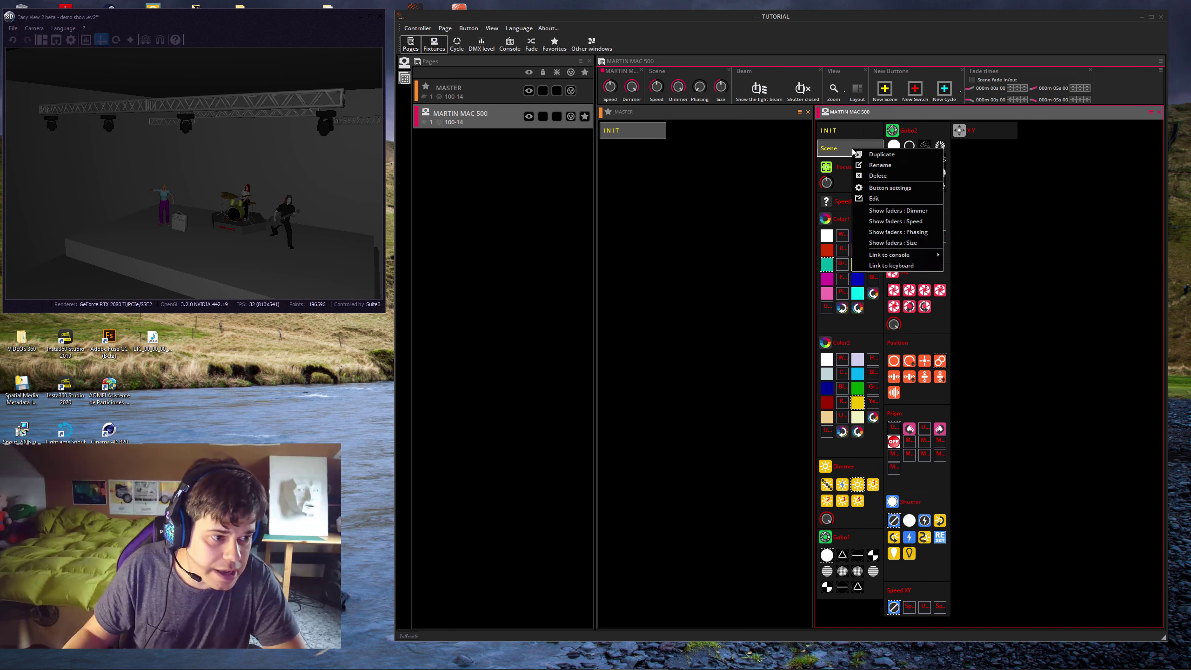
pyautogui.click(877, 176)
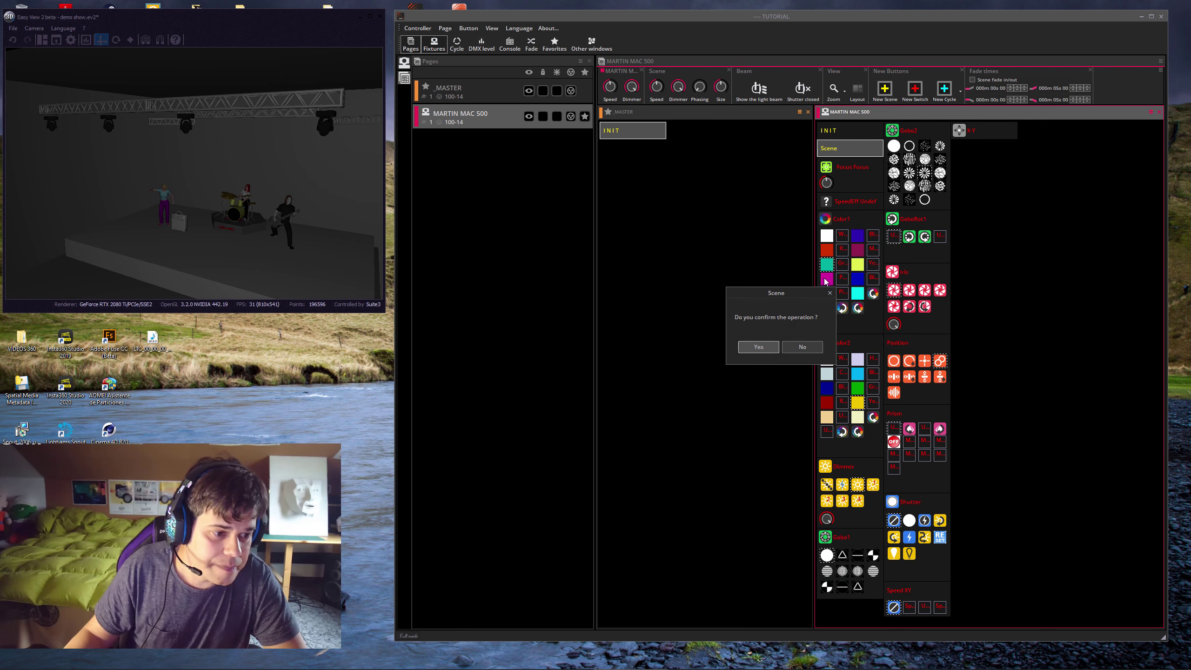
pyautogui.click(758, 347)
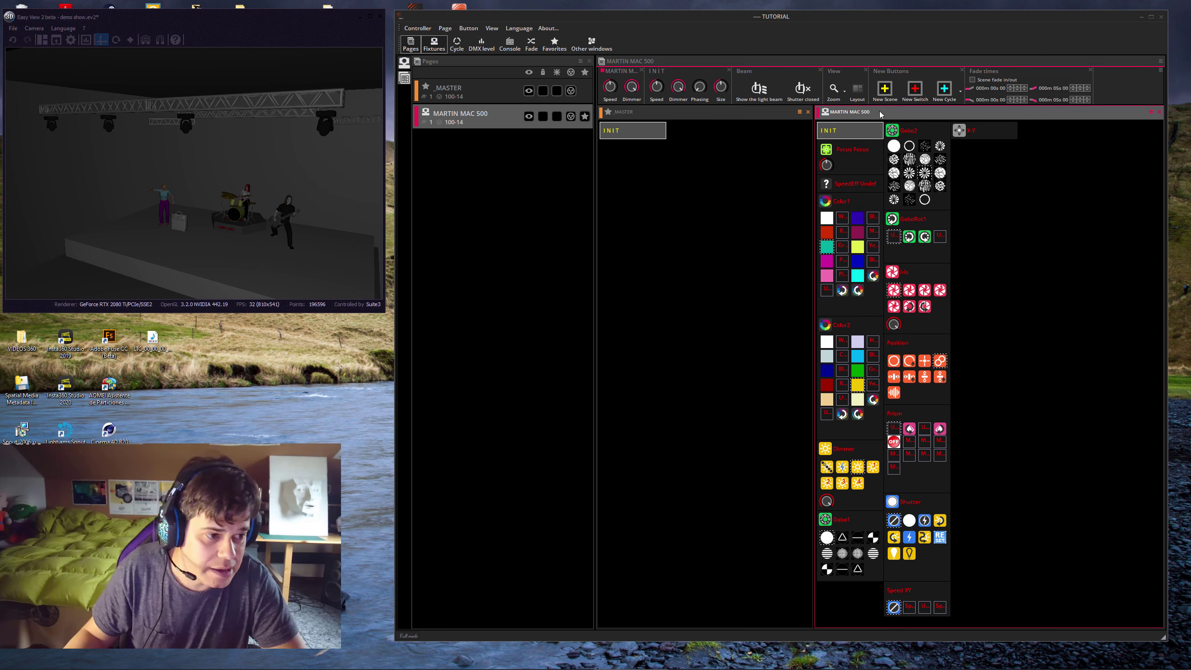
# Activate PositionEight, Color2 Yellow603 and Gobo2 Gobo6, and save the current look as a scene named prueba
pyautogui.click(940, 360)
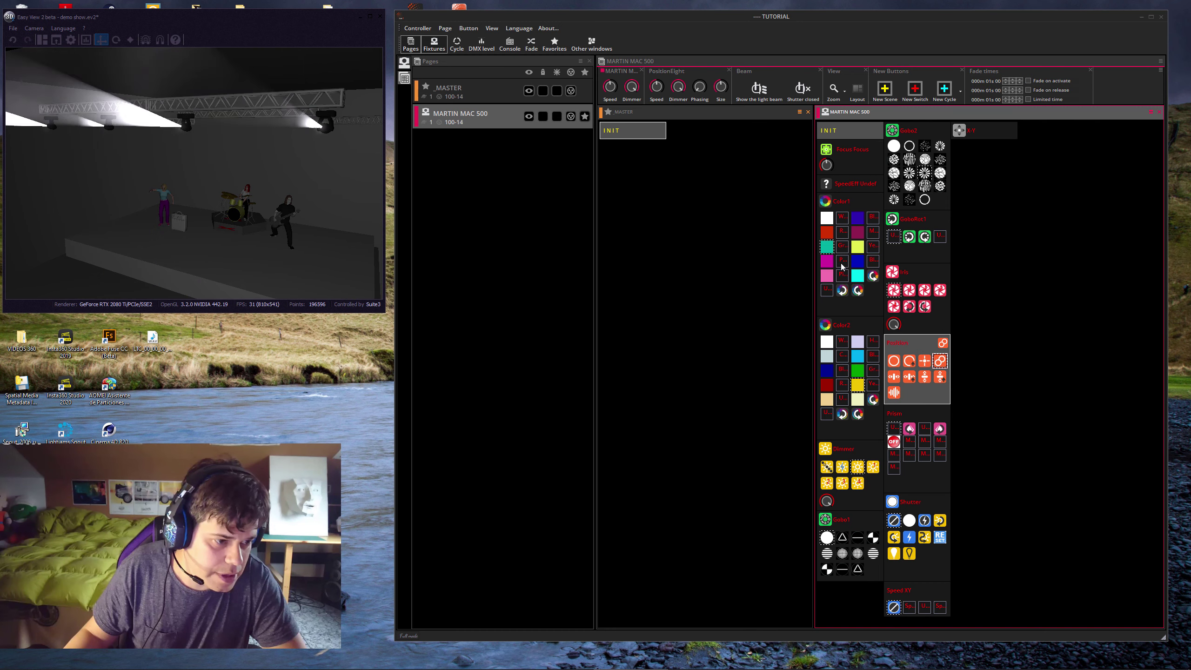
pyautogui.click(925, 159)
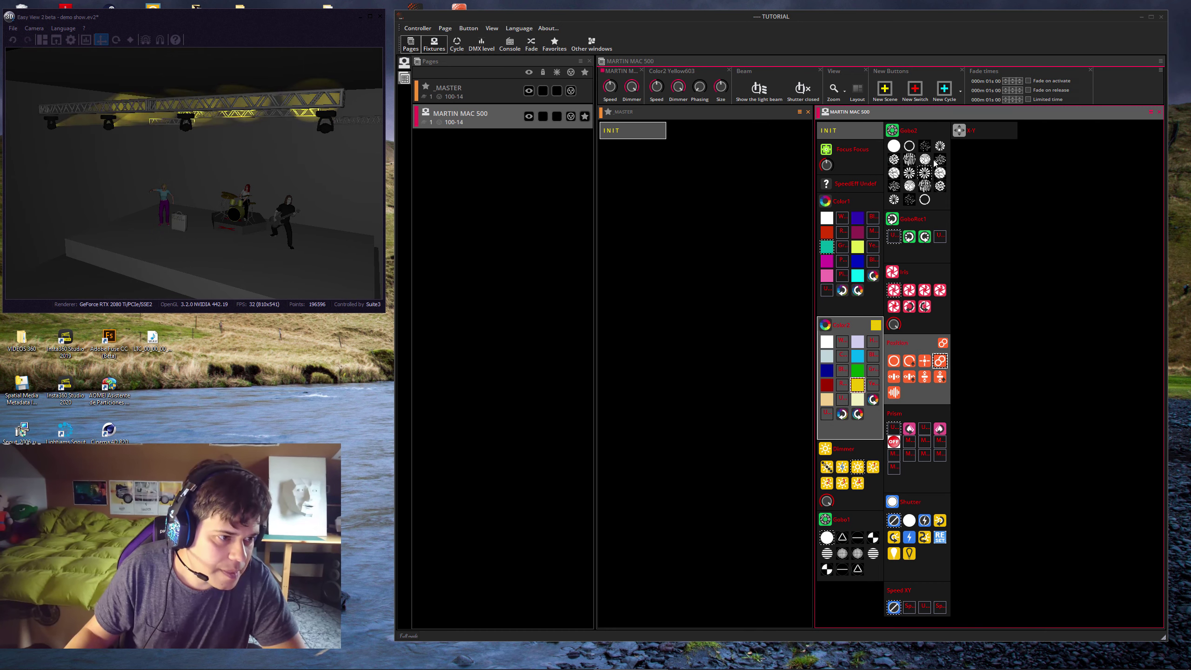
pyautogui.click(884, 90)
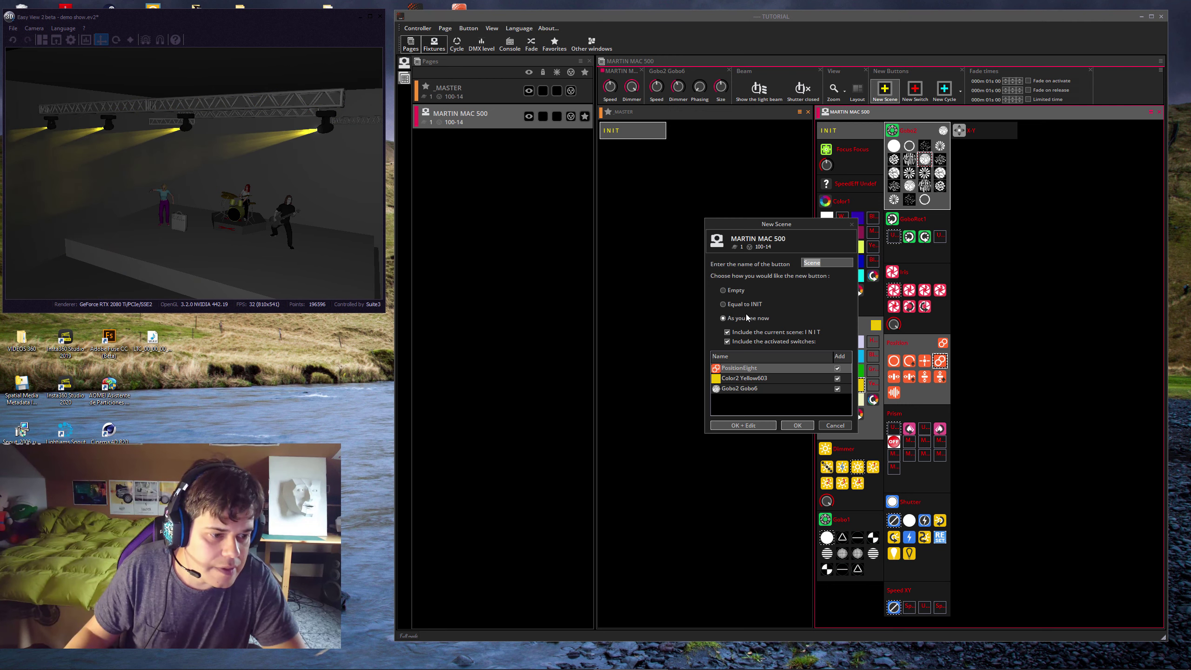
pyautogui.write('prueba')
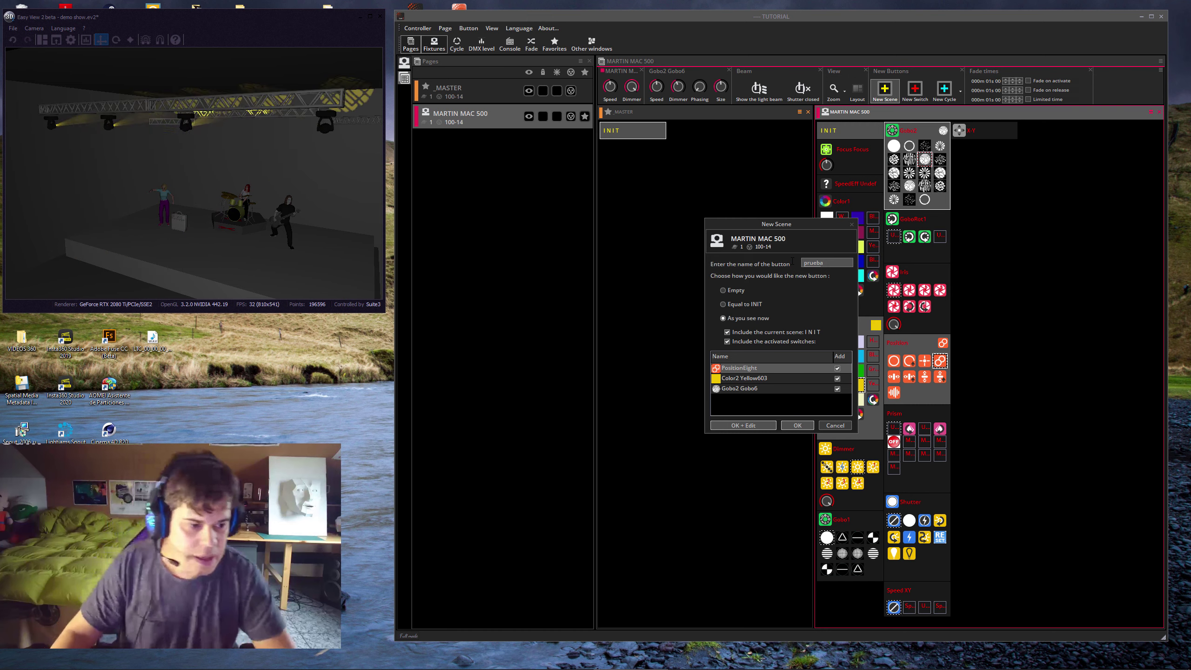
pyautogui.click(798, 426)
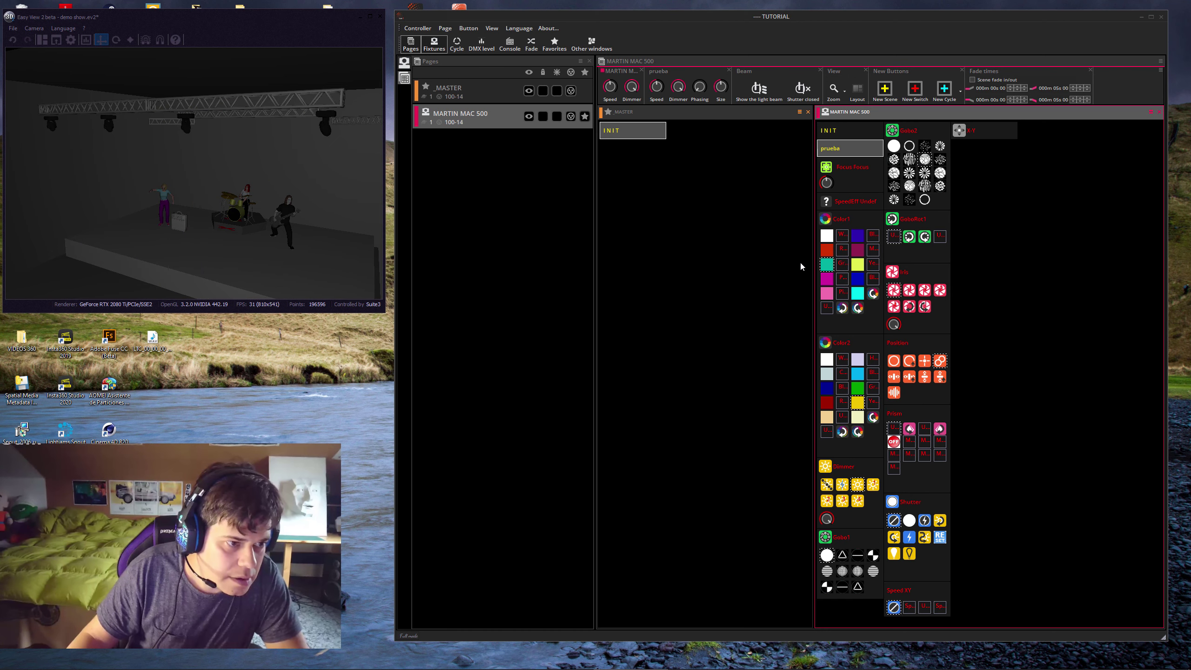
# Trigger the prueba scene and delete it from the MARTIN MAC 500 page
pyautogui.click(852, 147)
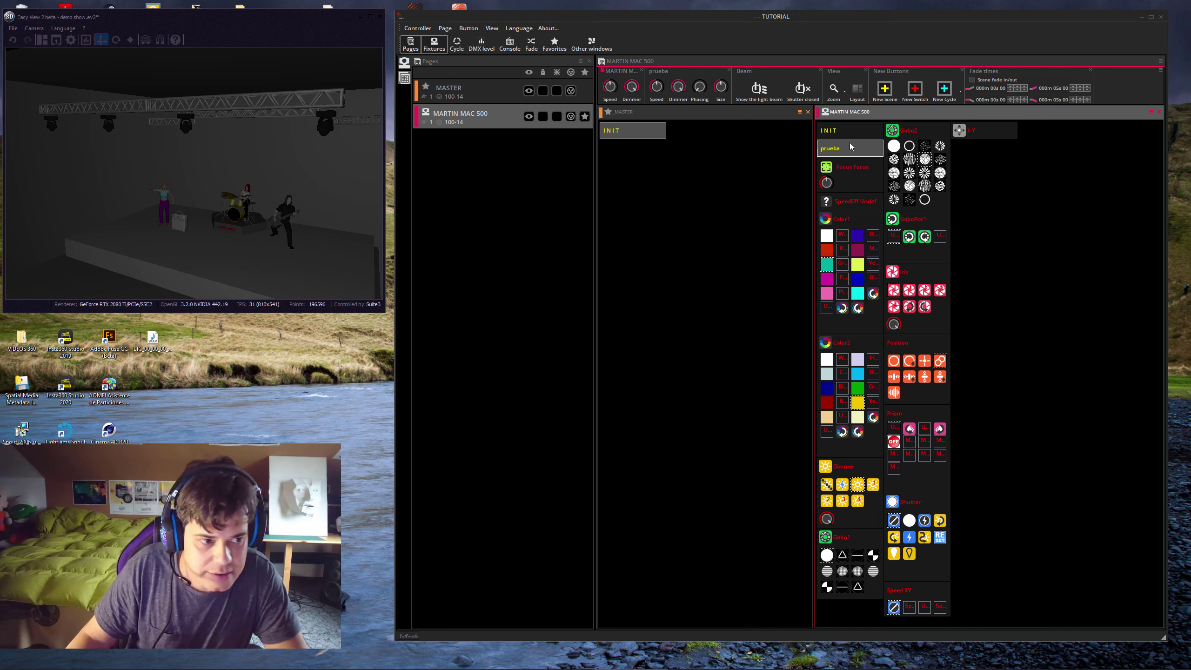
pyautogui.rightClick(850, 150)
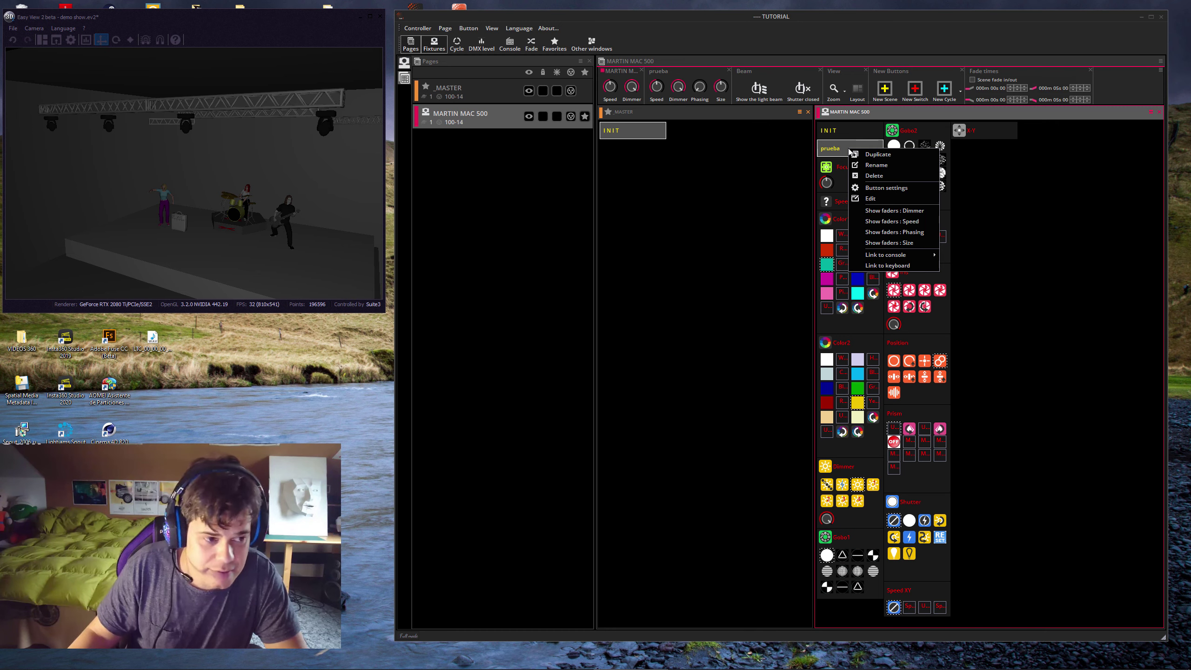
pyautogui.click(874, 175)
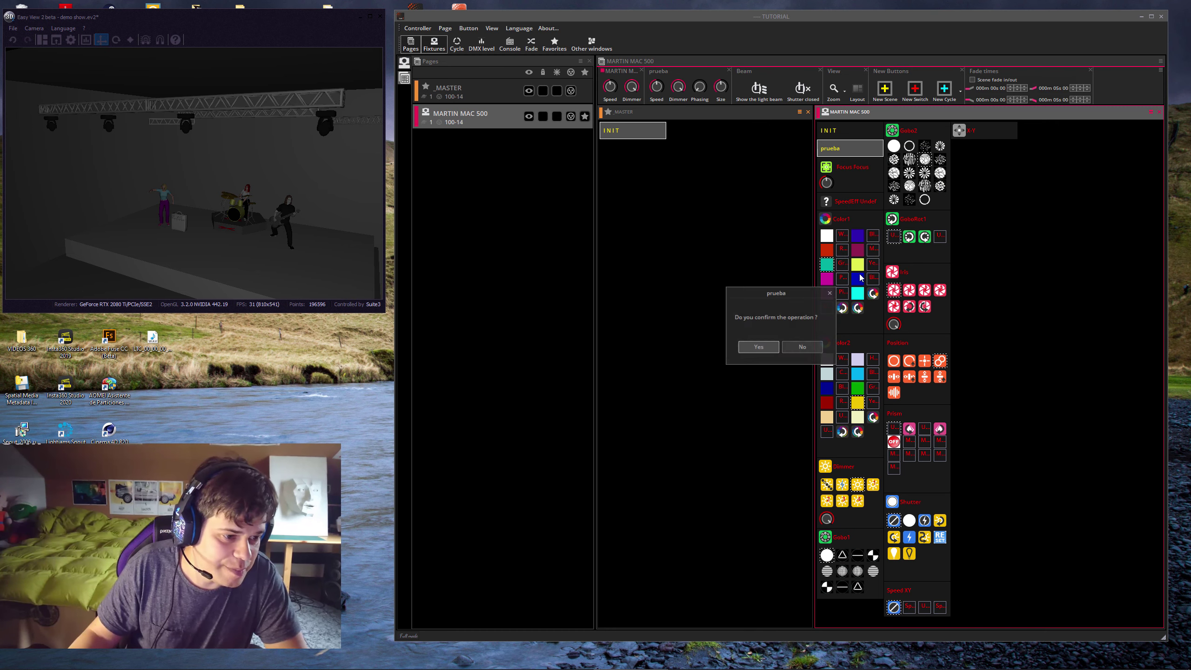
pyautogui.click(771, 349)
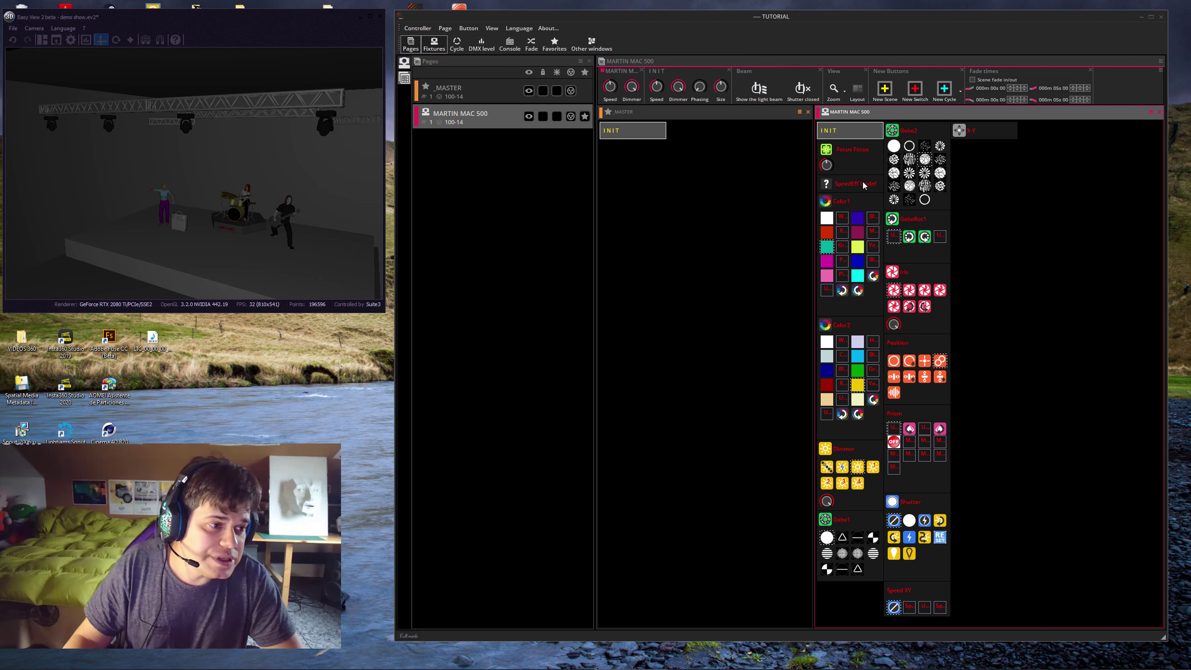
# Create an empty scene named primera on the MARTIN MAC 500 page and open it in the editor
pyautogui.click(883, 92)
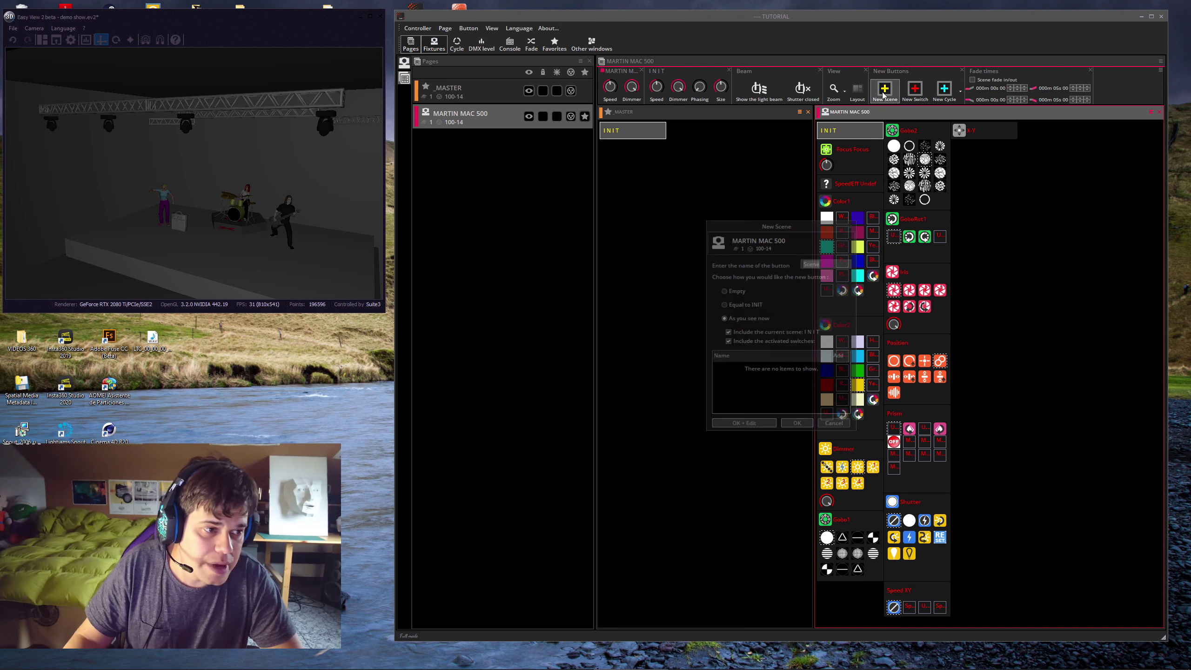
pyautogui.click(740, 291)
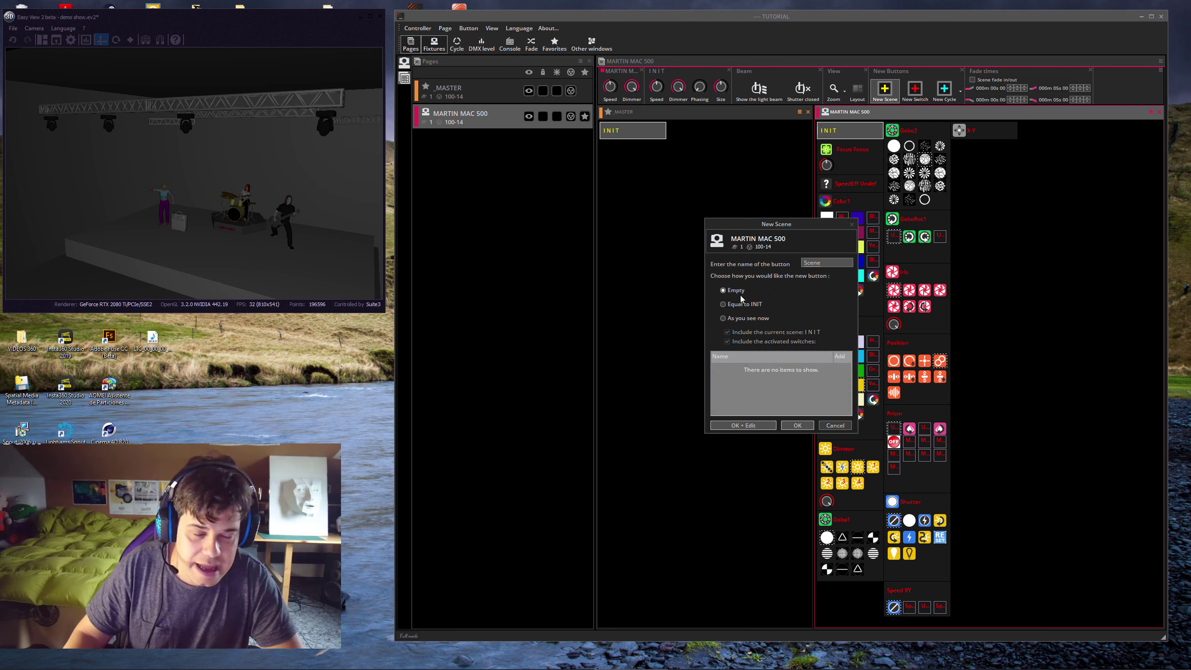
pyautogui.doubleClick(816, 263)
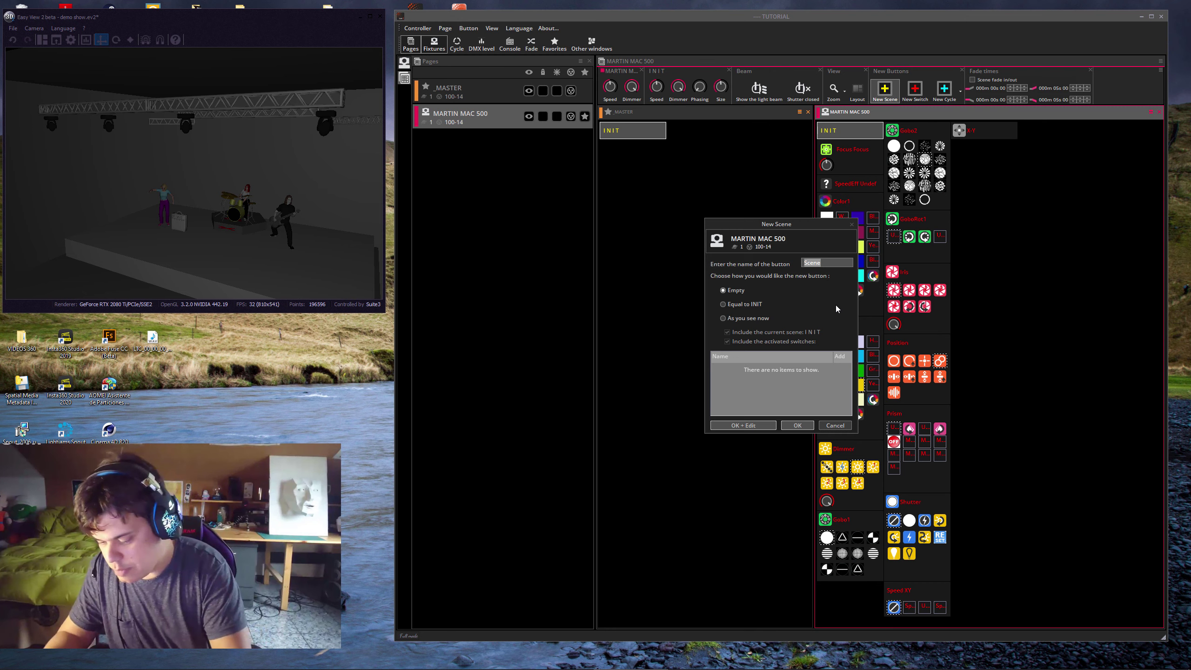
pyautogui.write('primera')
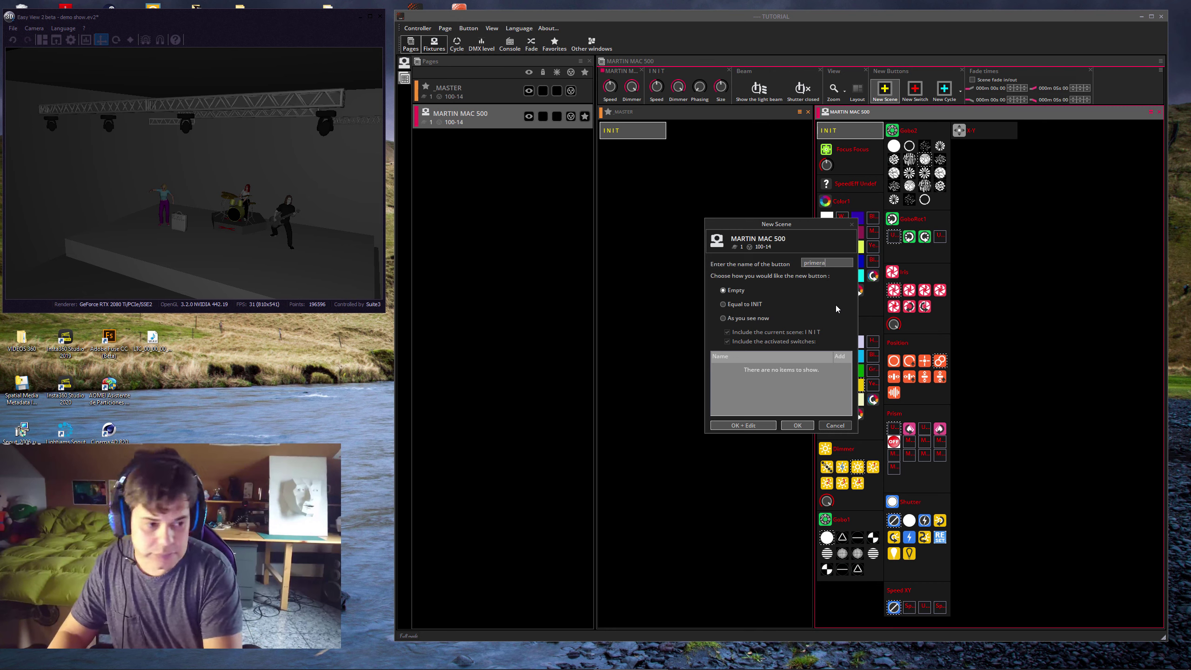
pyautogui.click(765, 428)
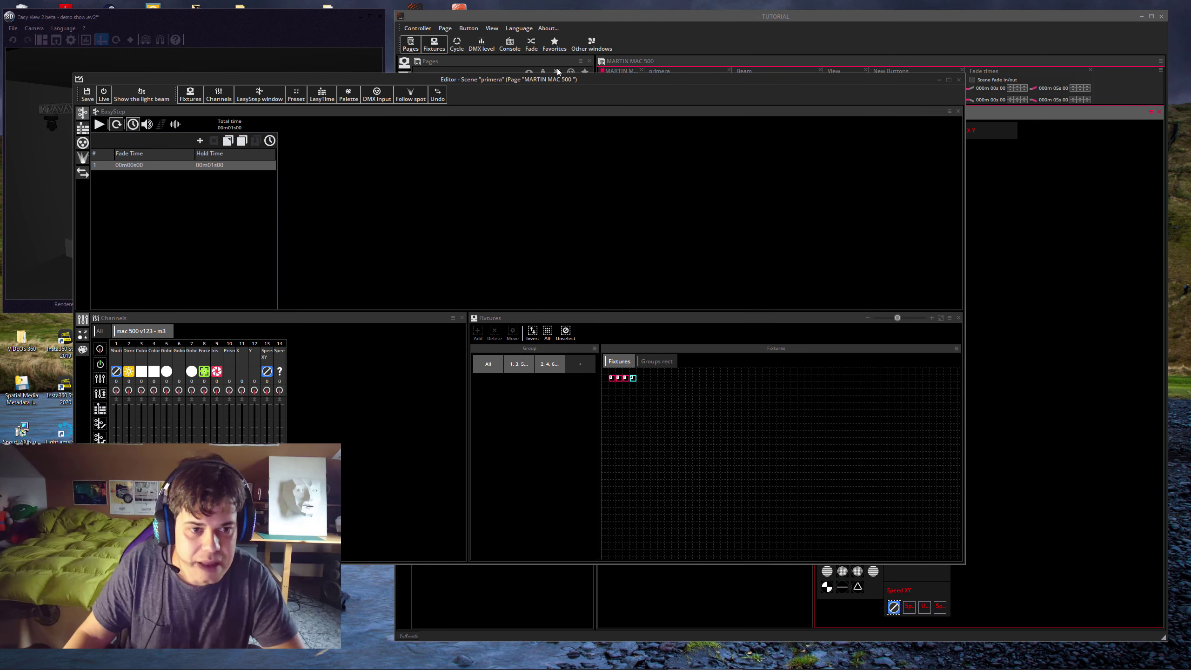
# Narrow the primera scene editor window and place it clear of the Easy View window
pyautogui.moveTo(565, 80); pyautogui.dragTo(733, 48)
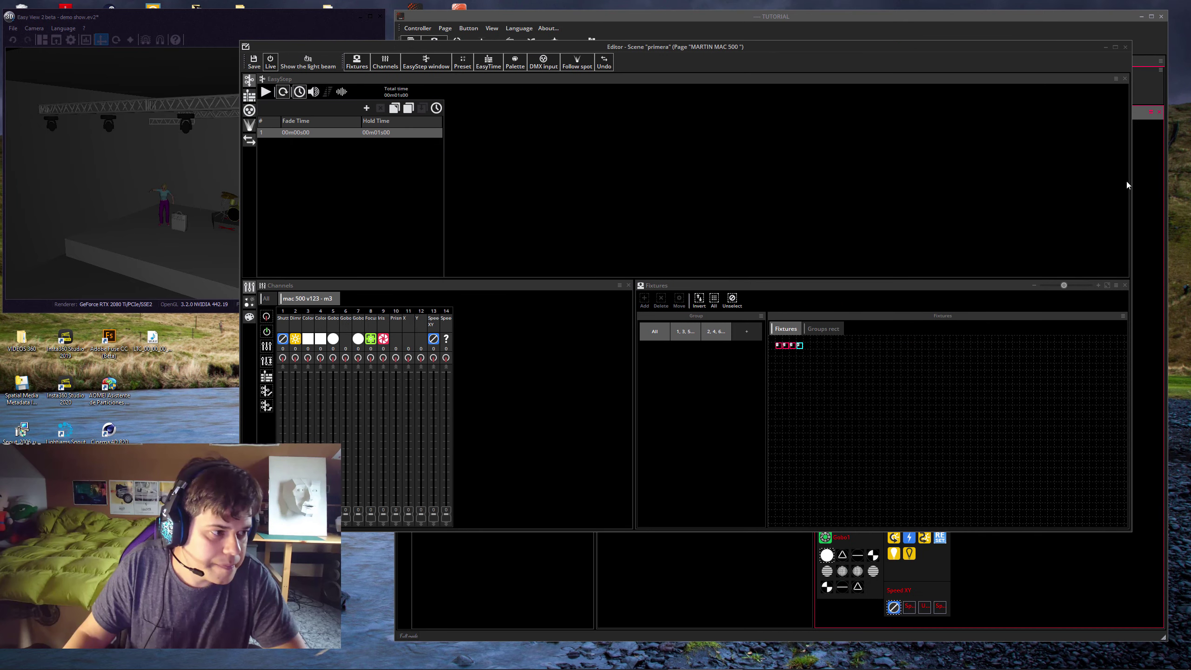
pyautogui.moveTo(1132, 180); pyautogui.dragTo(875, 182)
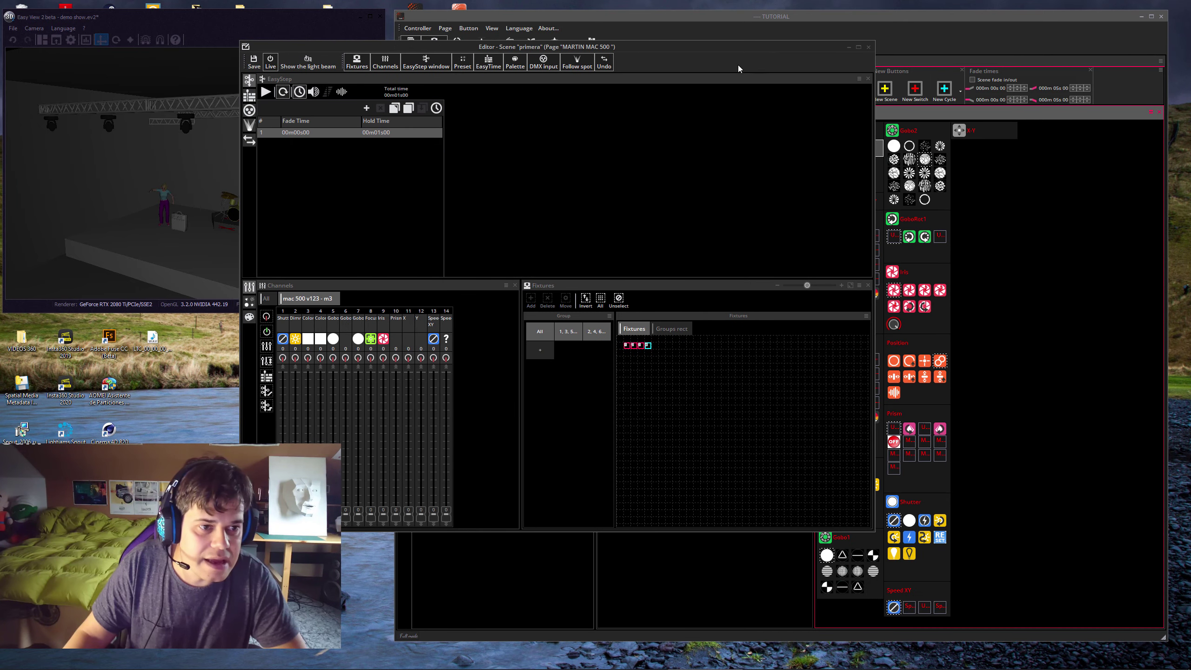
pyautogui.moveTo(707, 49); pyautogui.dragTo(953, 86)
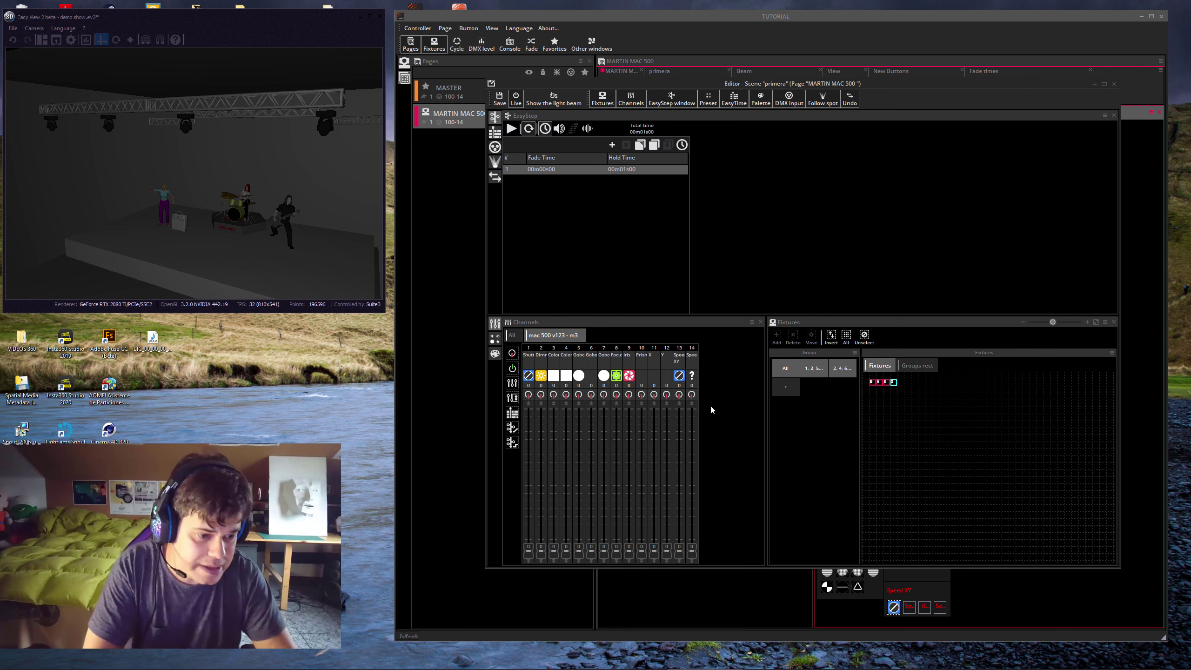
# Show the channels of all fixtures in the primera editor, toggle the selection of the four fixtures, and close the editor
pyautogui.click(512, 335)
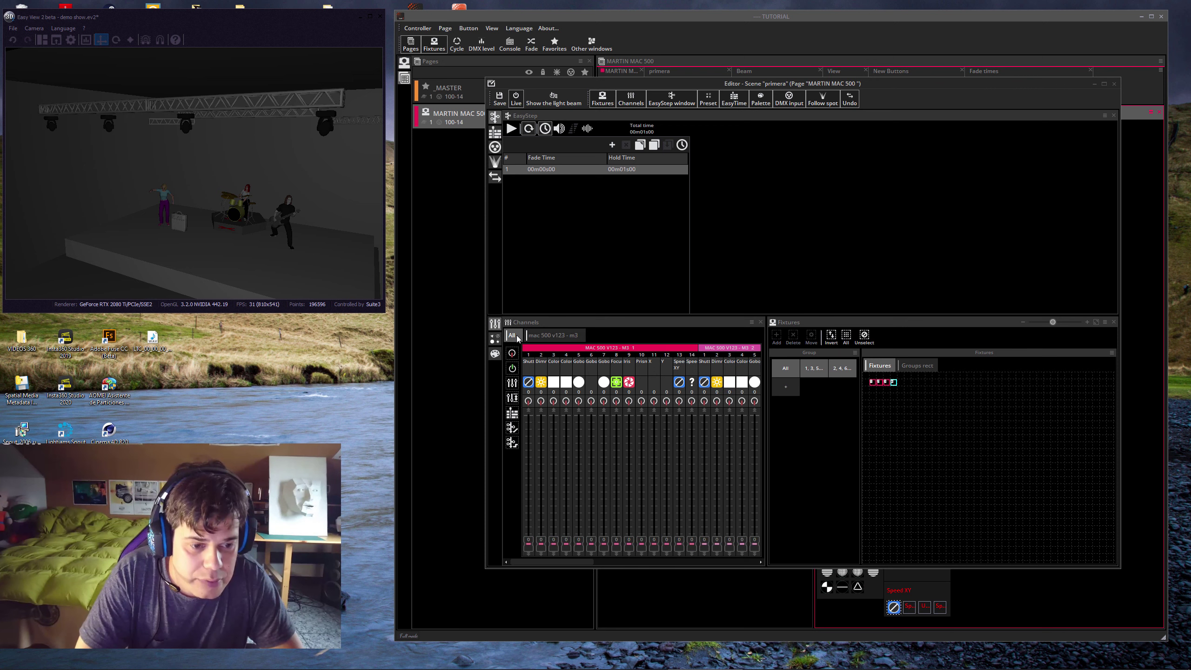
pyautogui.click(888, 400)
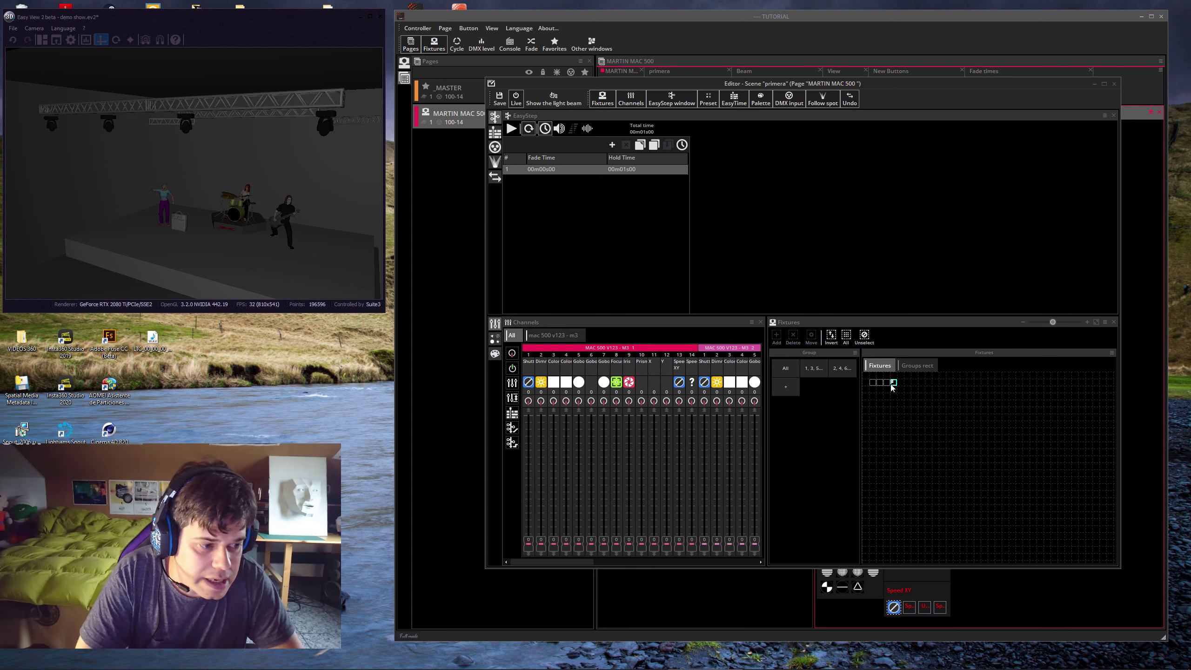
pyautogui.moveTo(911, 397); pyautogui.dragTo(870, 379)
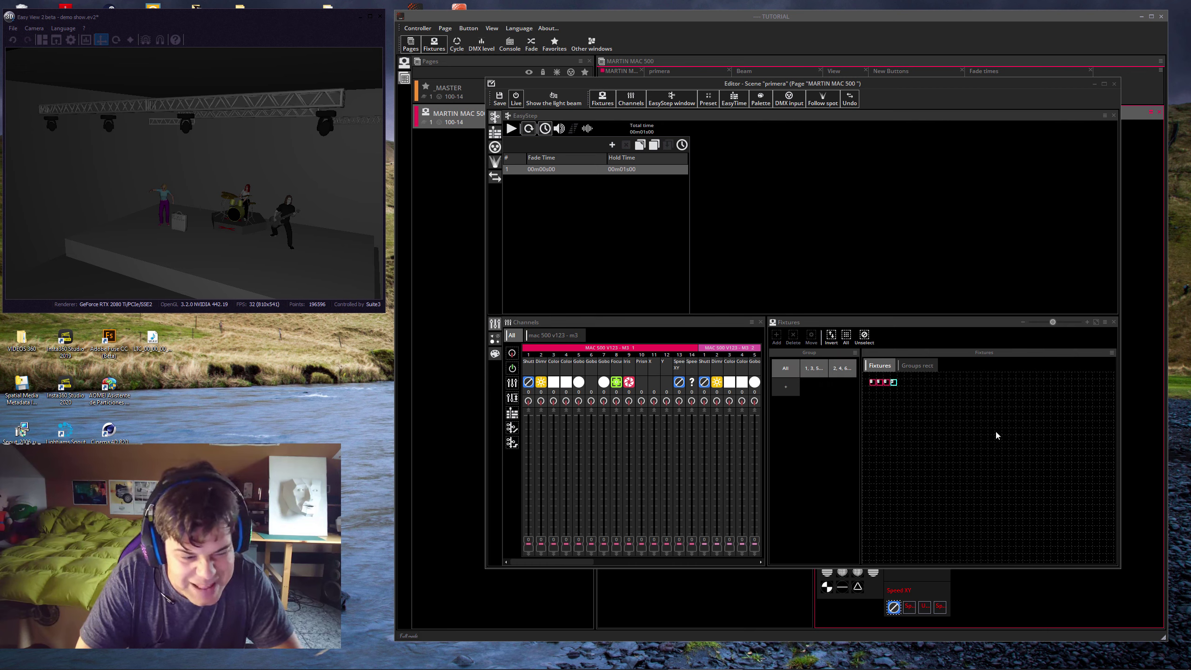
pyautogui.click(898, 394)
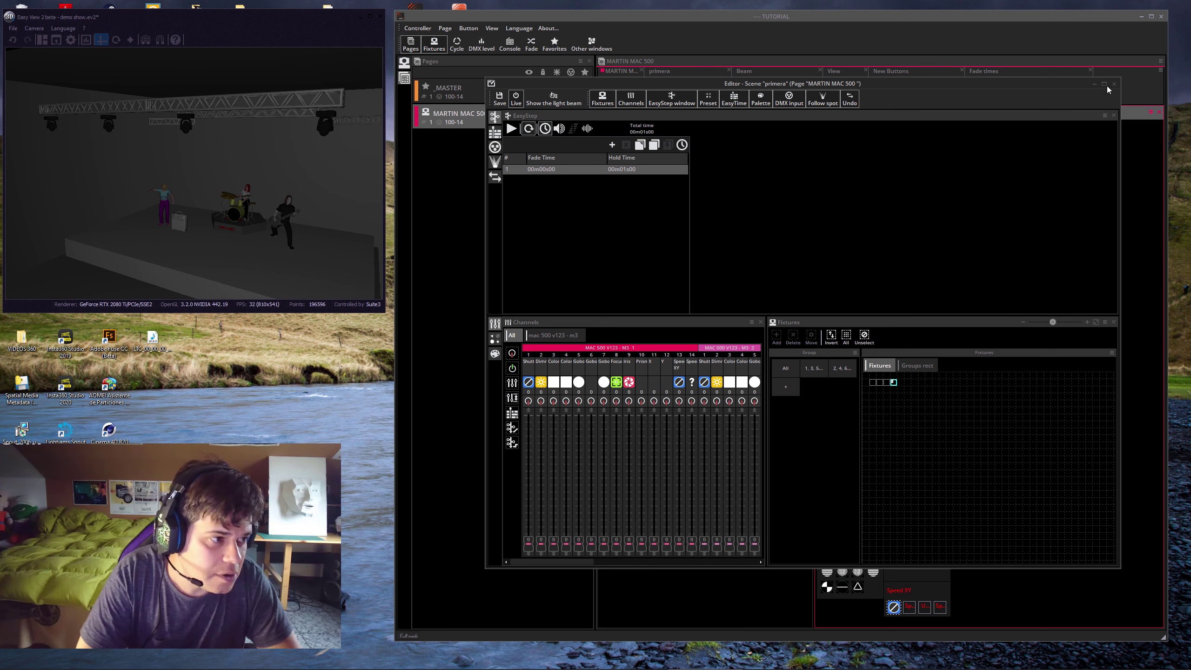
pyautogui.click(1114, 84)
pyautogui.click(800, 345)
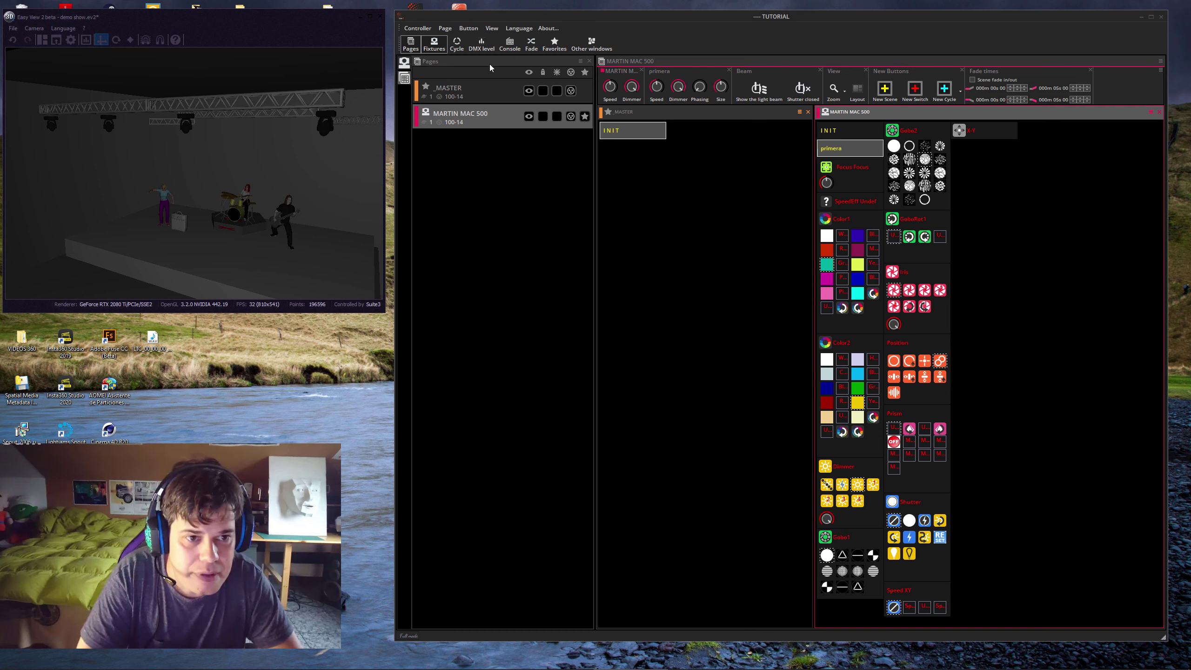
# View the Show display of the DMX levels and return to the Pages list
pyautogui.click(481, 45)
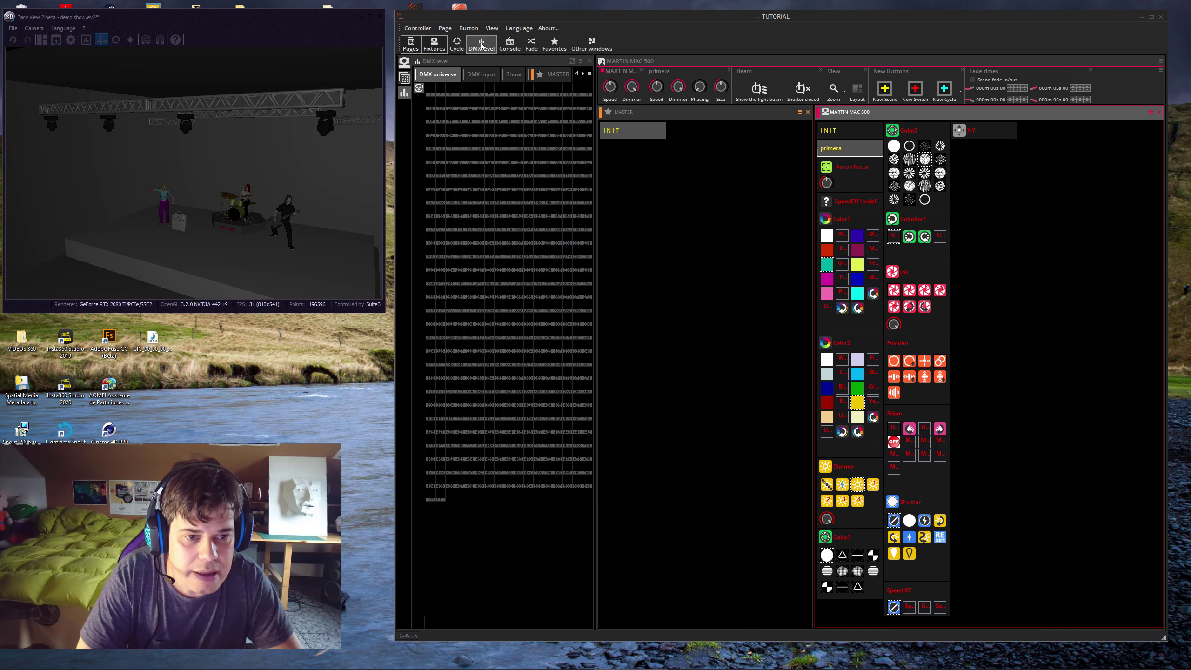
pyautogui.click(514, 74)
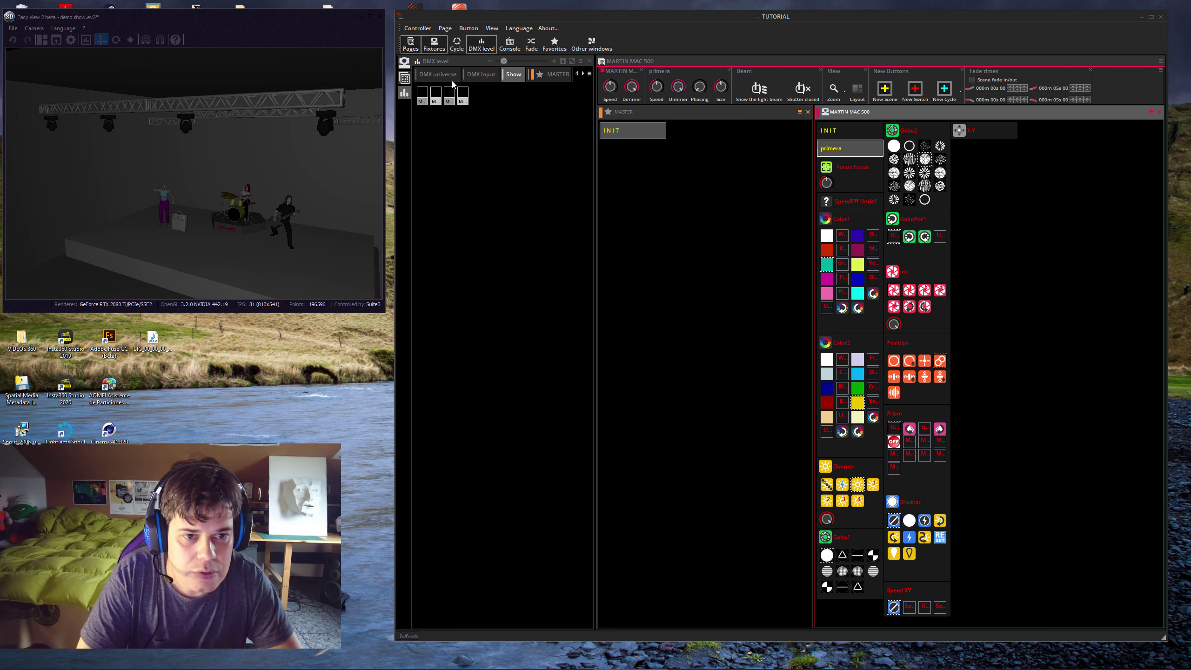
pyautogui.click(405, 77)
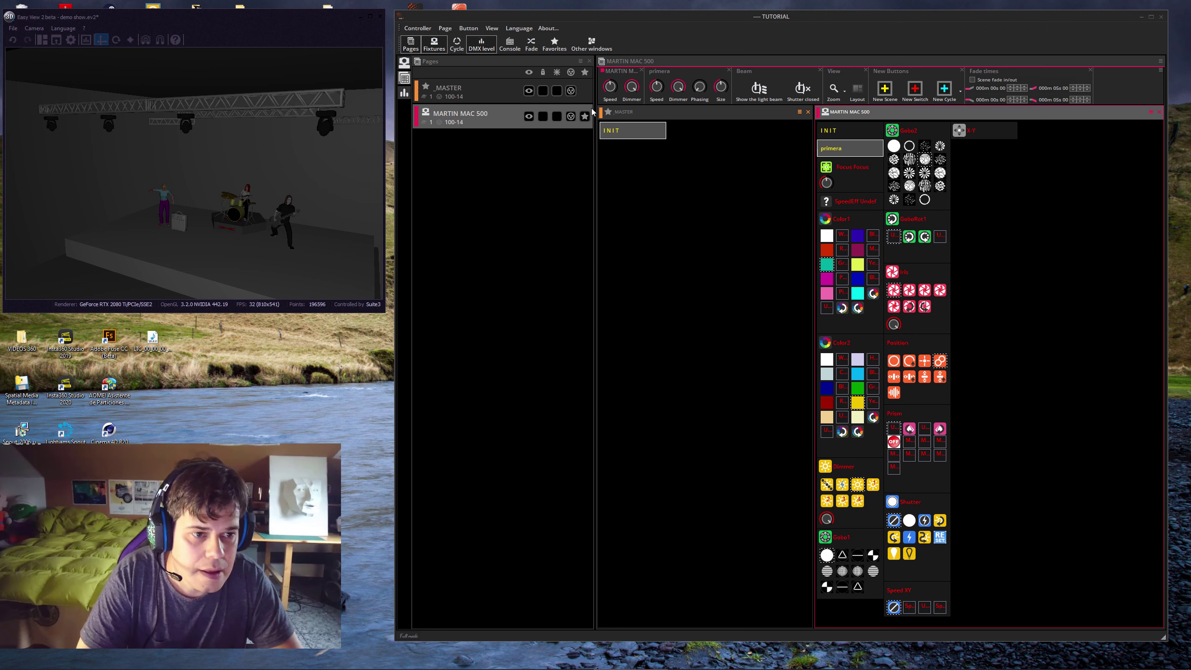
# Add the Console panel to a widened docking area and dock the detached Pages panel above it
pyautogui.moveTo(639, 110); pyautogui.dragTo(641, 110)
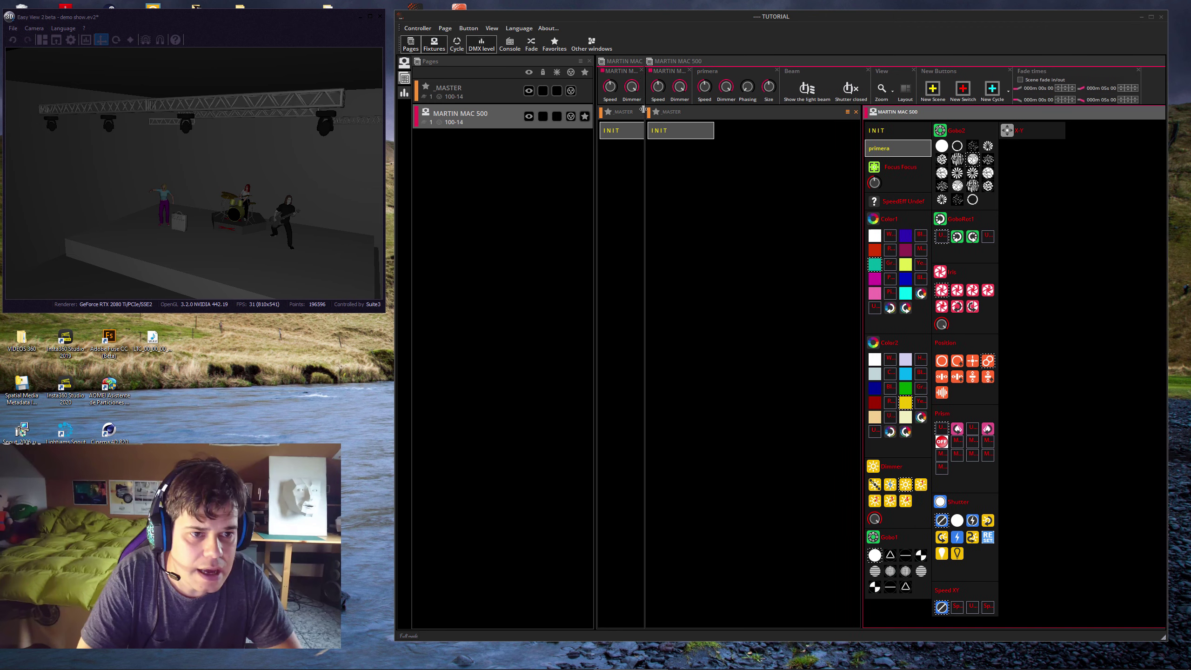
pyautogui.click(510, 45)
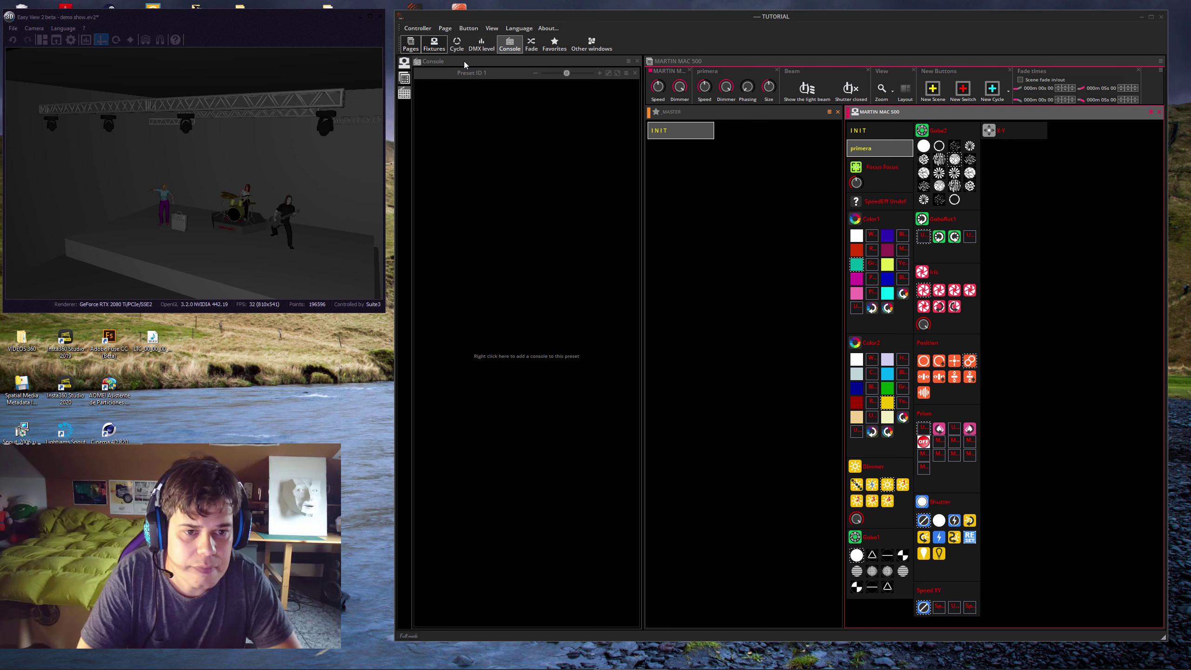
pyautogui.click(404, 79)
pyautogui.doubleClick(404, 80)
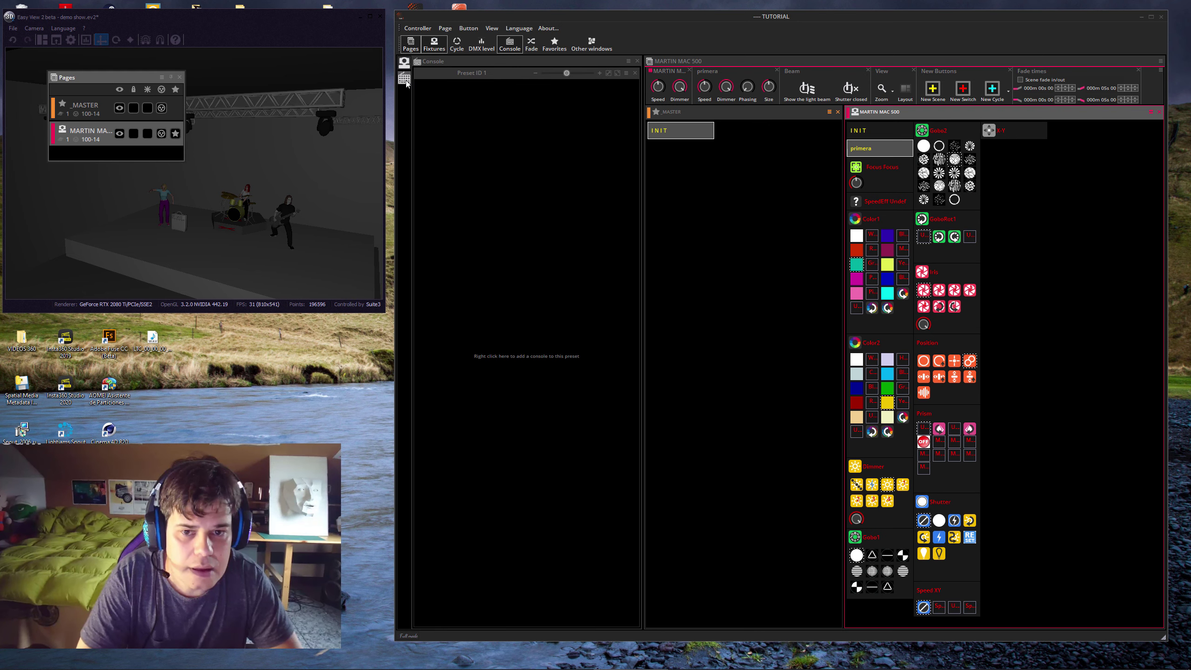
pyautogui.click(180, 77)
pyautogui.click(410, 45)
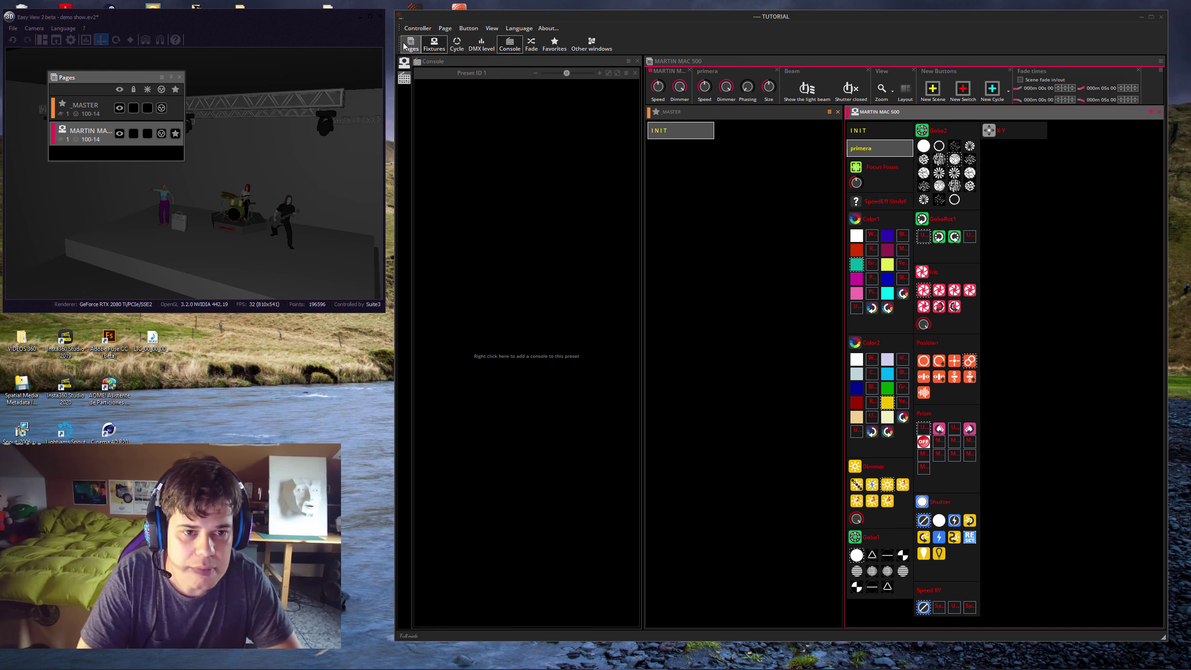
pyautogui.moveTo(128, 77); pyautogui.dragTo(518, 325)
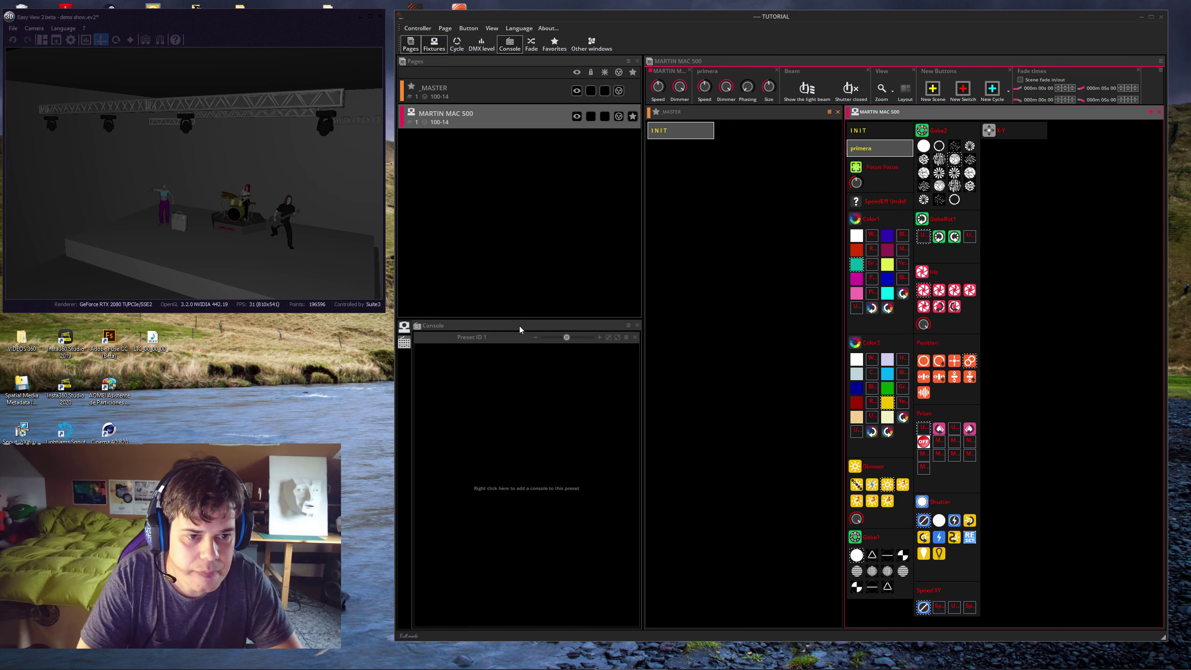
# Detach the Console panel, enlarge the fixture grid beside the groups, and dock the Console back with the Fixtures panel
pyautogui.doubleClick(404, 343)
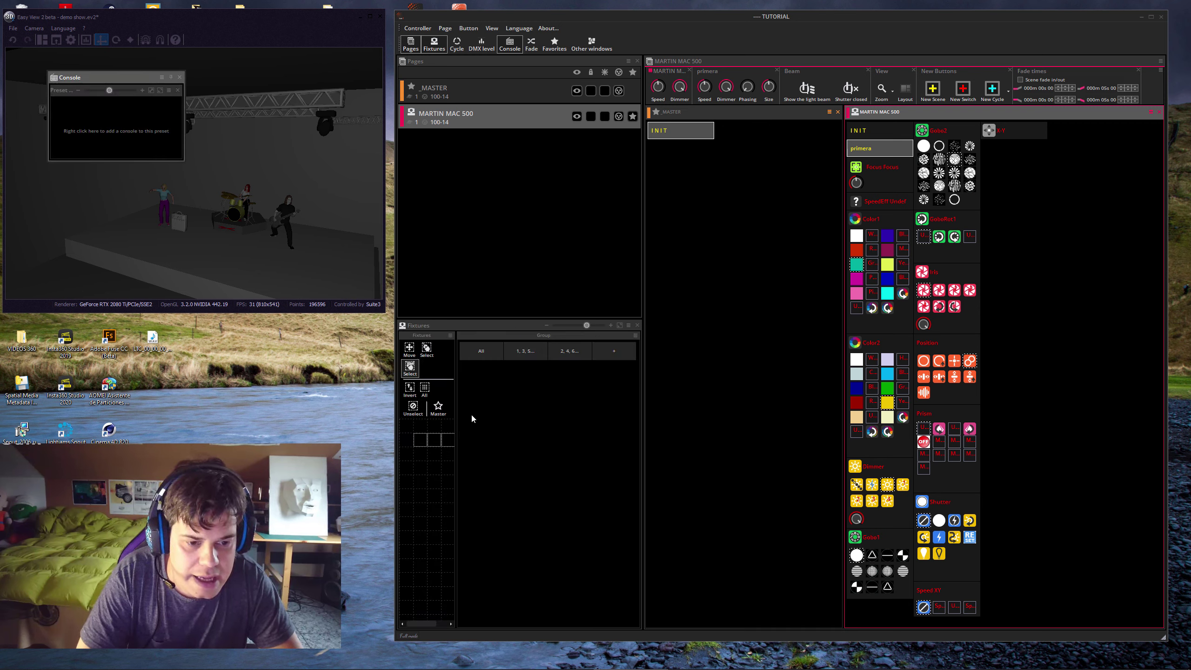
pyautogui.moveTo(457, 412); pyautogui.dragTo(575, 408)
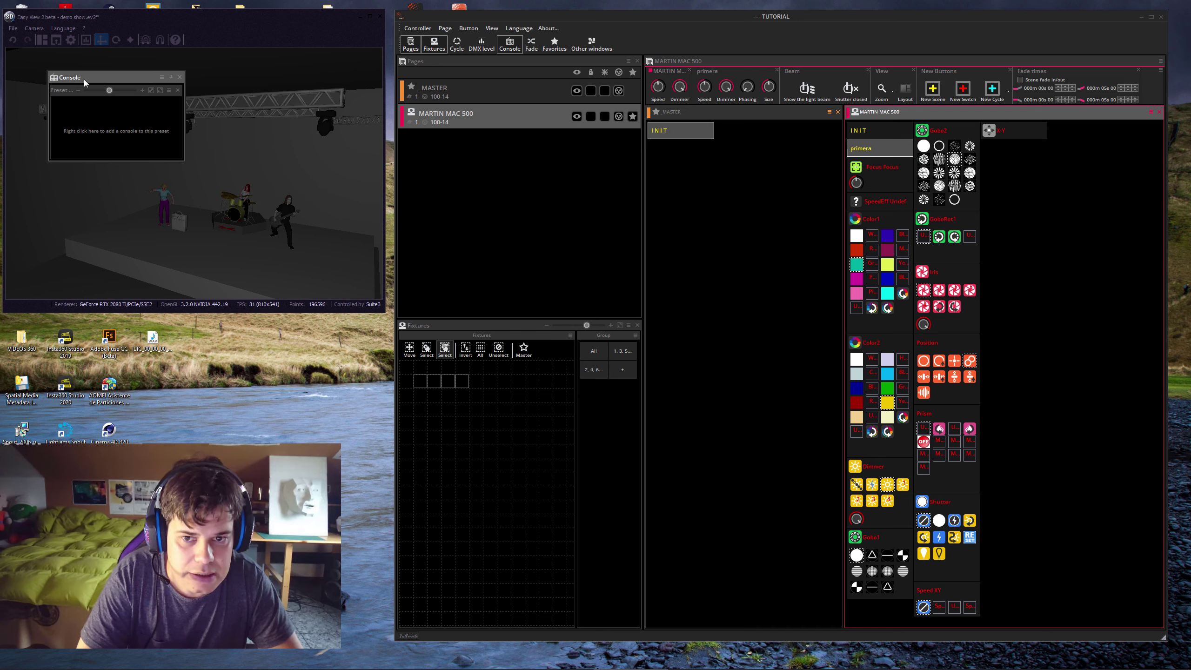
pyautogui.moveTo(84, 79); pyautogui.dragTo(519, 472)
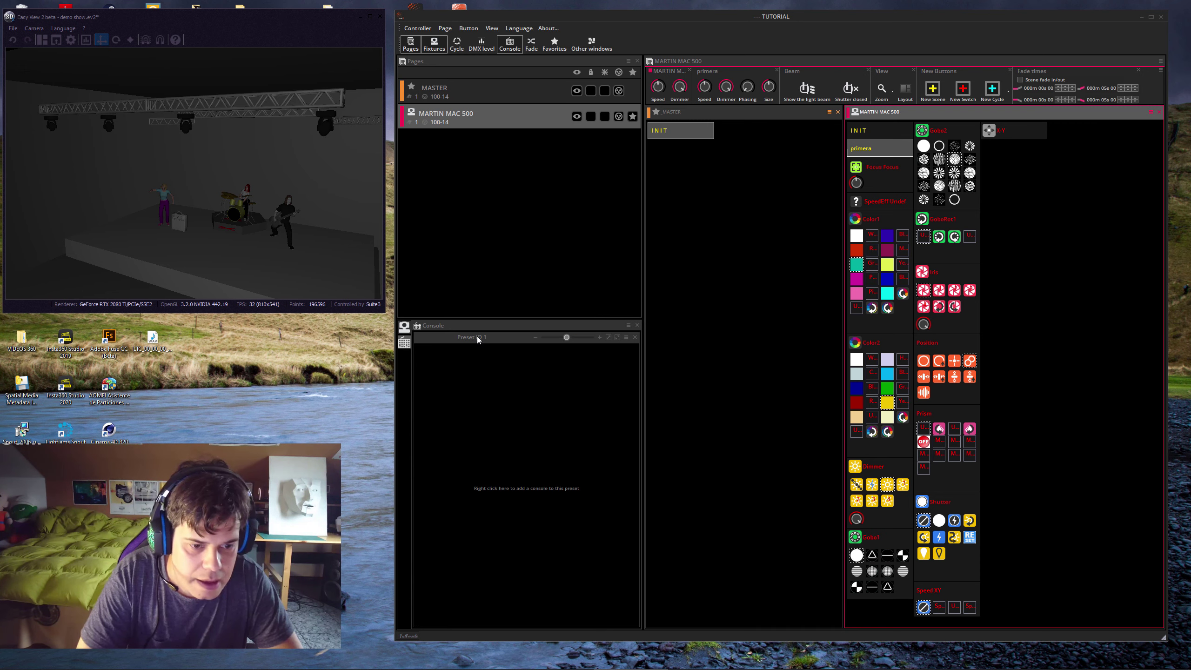
# Bring the Fixtures panel forward and widen both the panel and its fixture grid
pyautogui.click(405, 327)
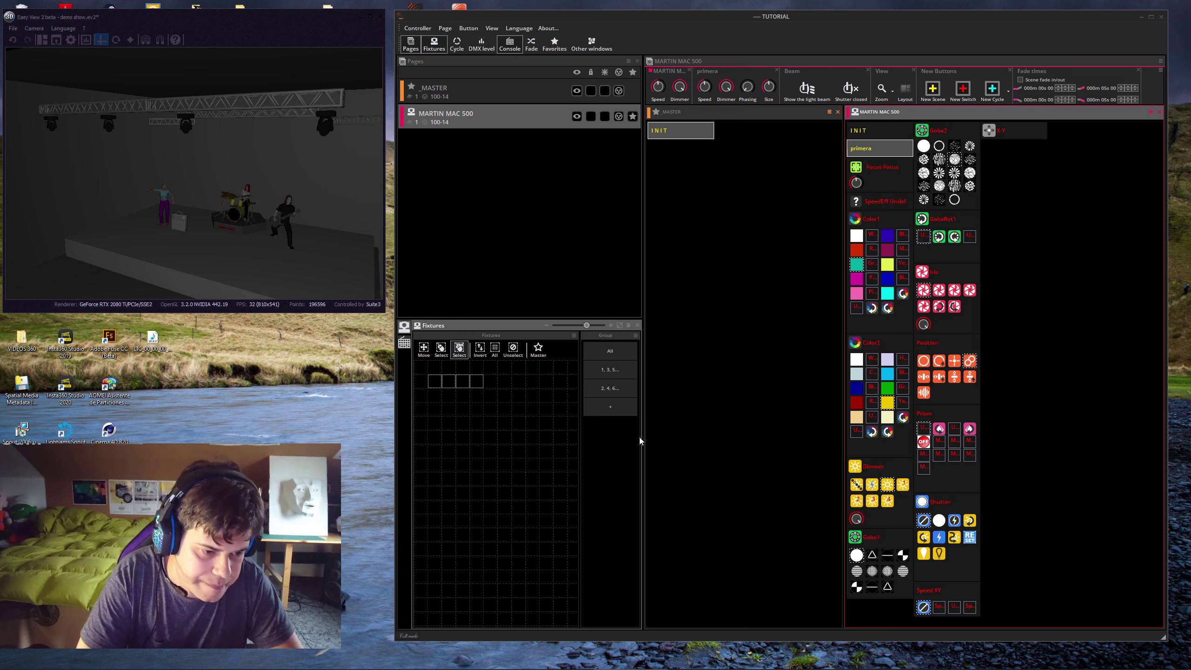
pyautogui.moveTo(641, 441); pyautogui.dragTo(773, 441)
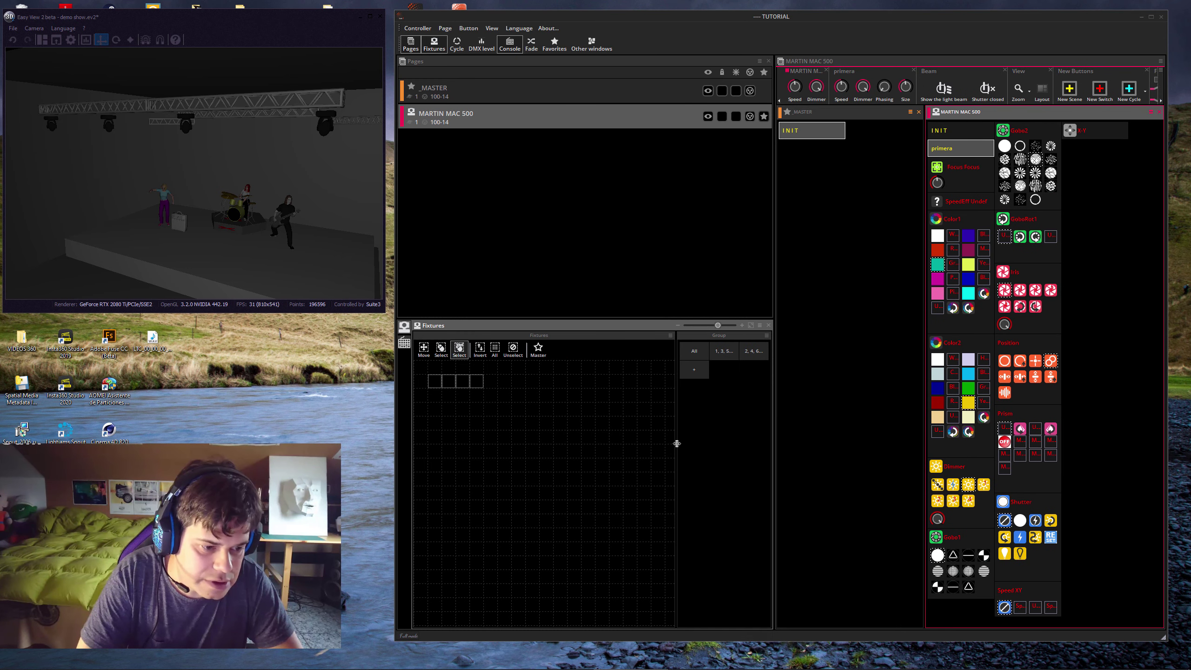
pyautogui.moveTo(677, 443); pyautogui.dragTo(722, 442)
# Select all four MAC 500 fixtures and move them as a block to the lower part of the fixture grid
pyautogui.moveTo(497, 407); pyautogui.dragTo(424, 373)
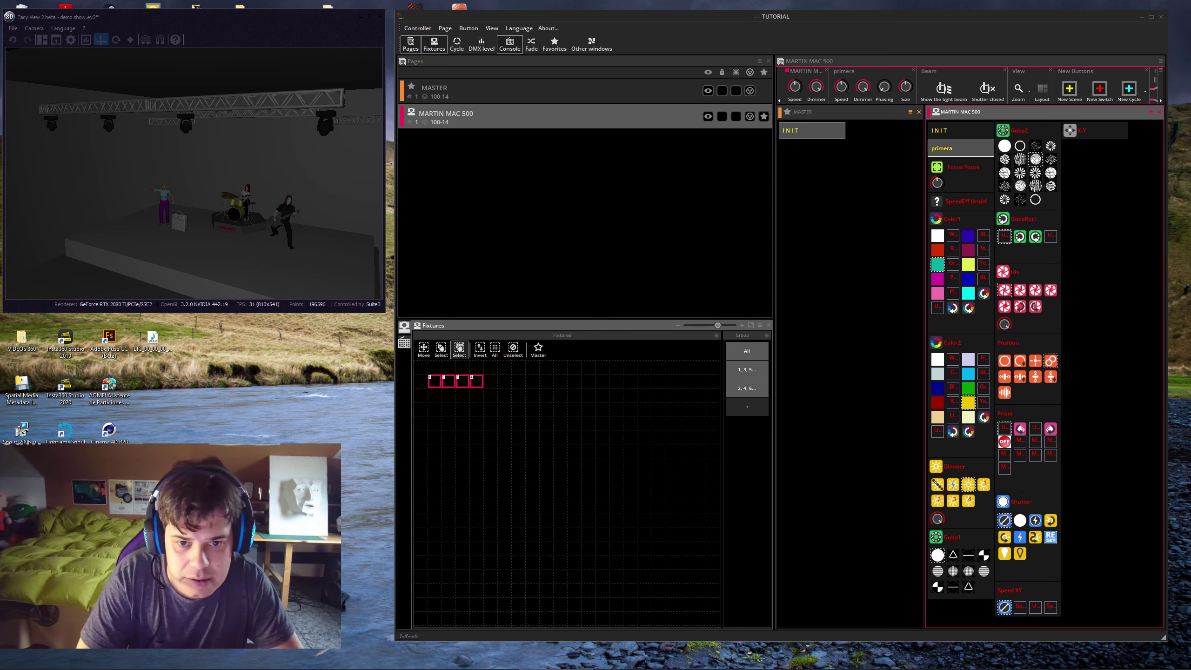
pyautogui.moveTo(211, 225); pyautogui.dragTo(405, 301)
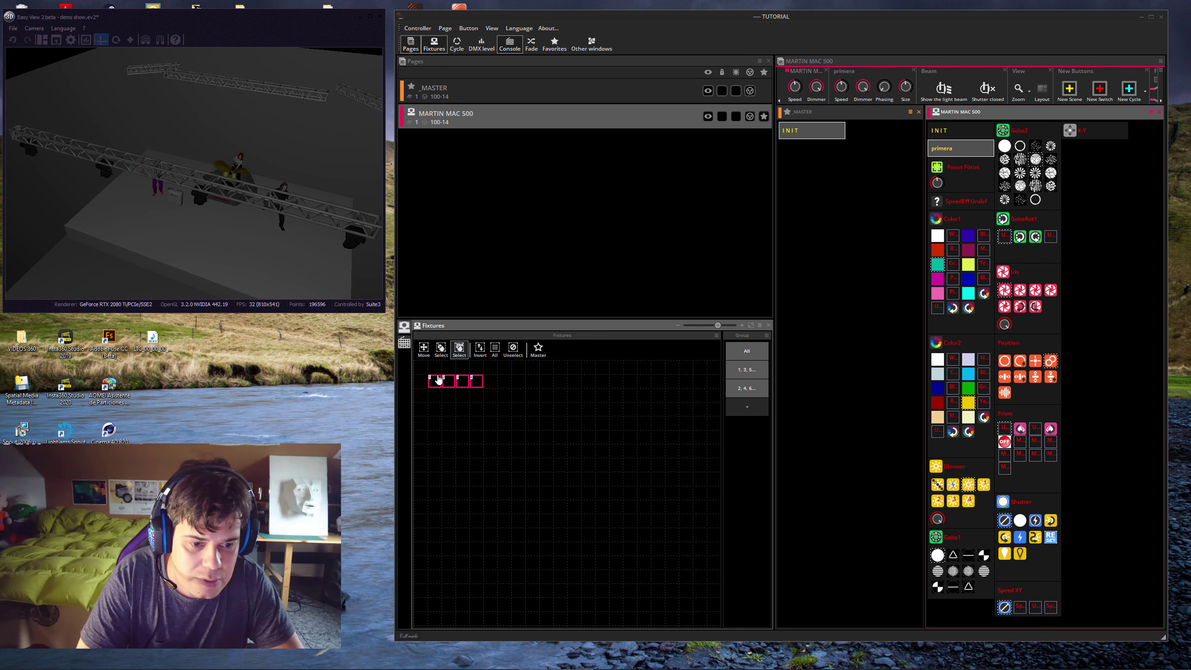
pyautogui.click(423, 350)
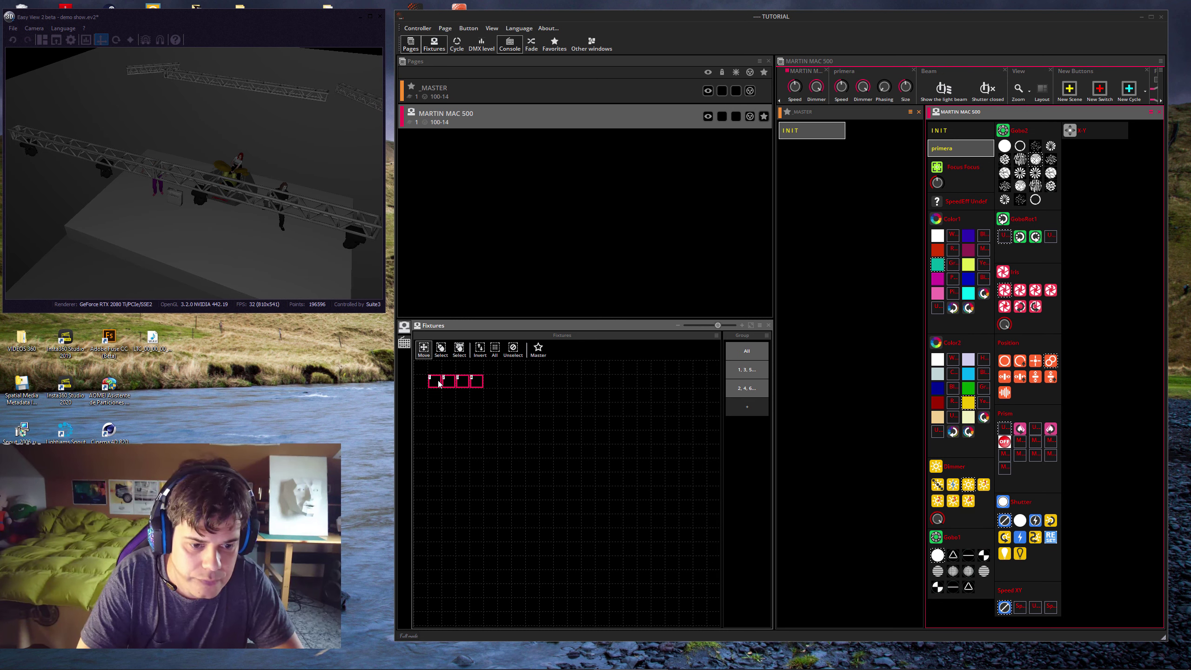
pyautogui.moveTo(445, 387); pyautogui.dragTo(558, 588)
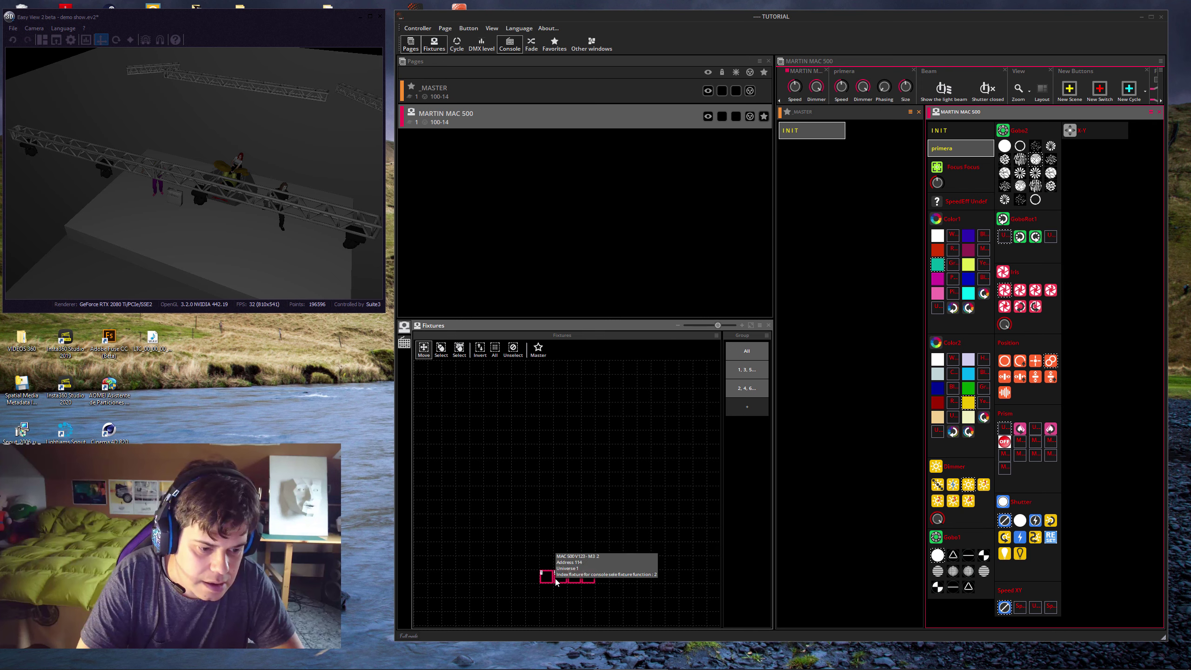
# Spread the four fixtures individually along one row of the fixture grid to mirror their spacing on the front truss
pyautogui.click(544, 588)
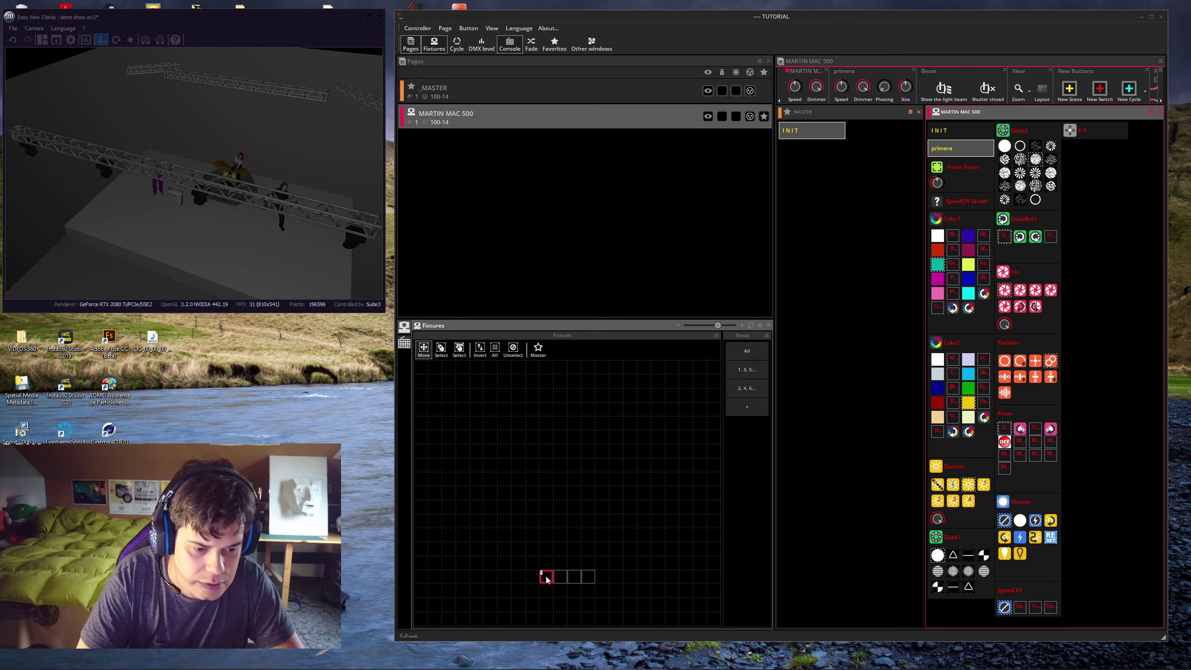
pyautogui.moveTo(547, 578); pyautogui.dragTo(467, 578)
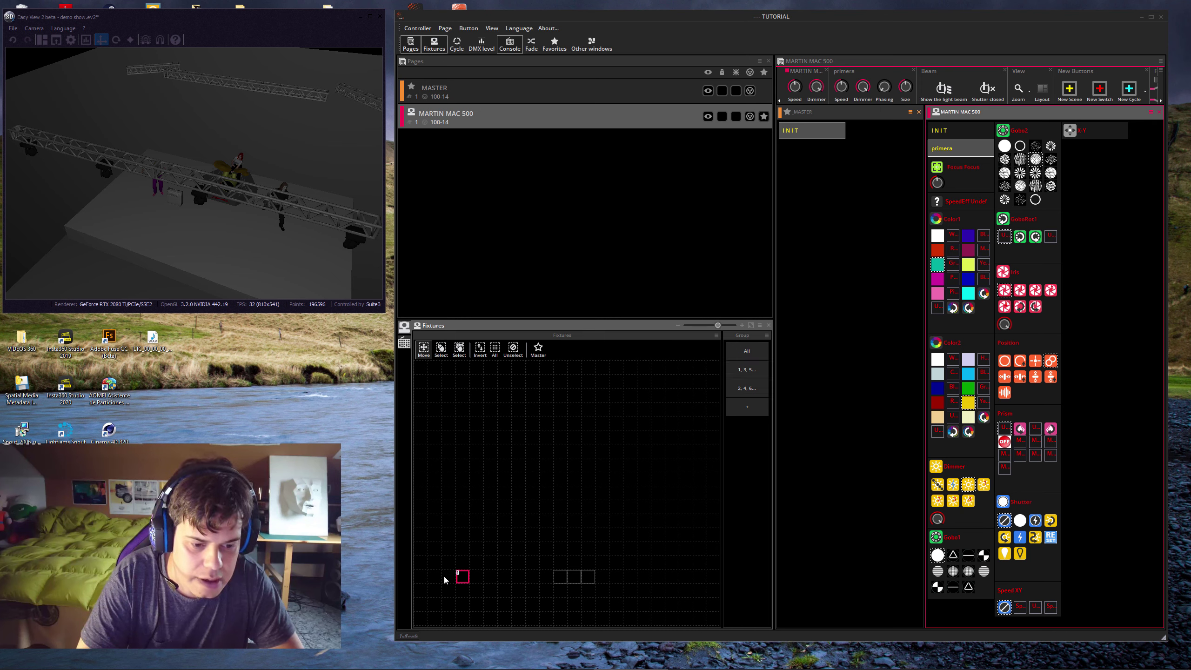
pyautogui.click(561, 577)
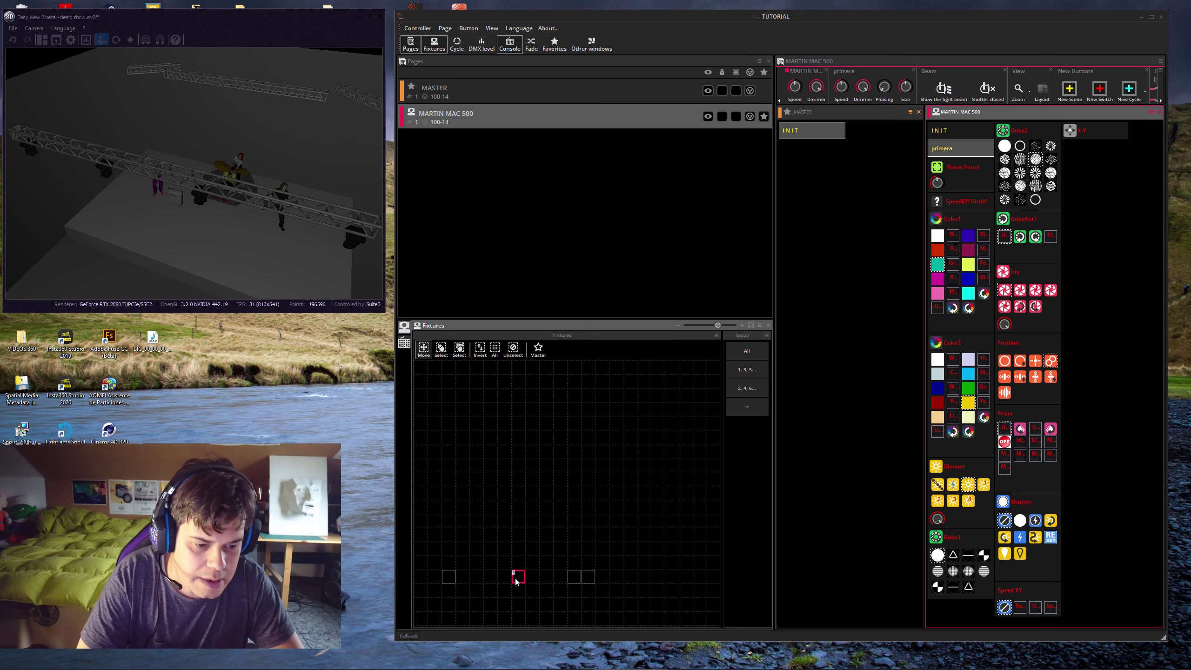
pyautogui.click(591, 578)
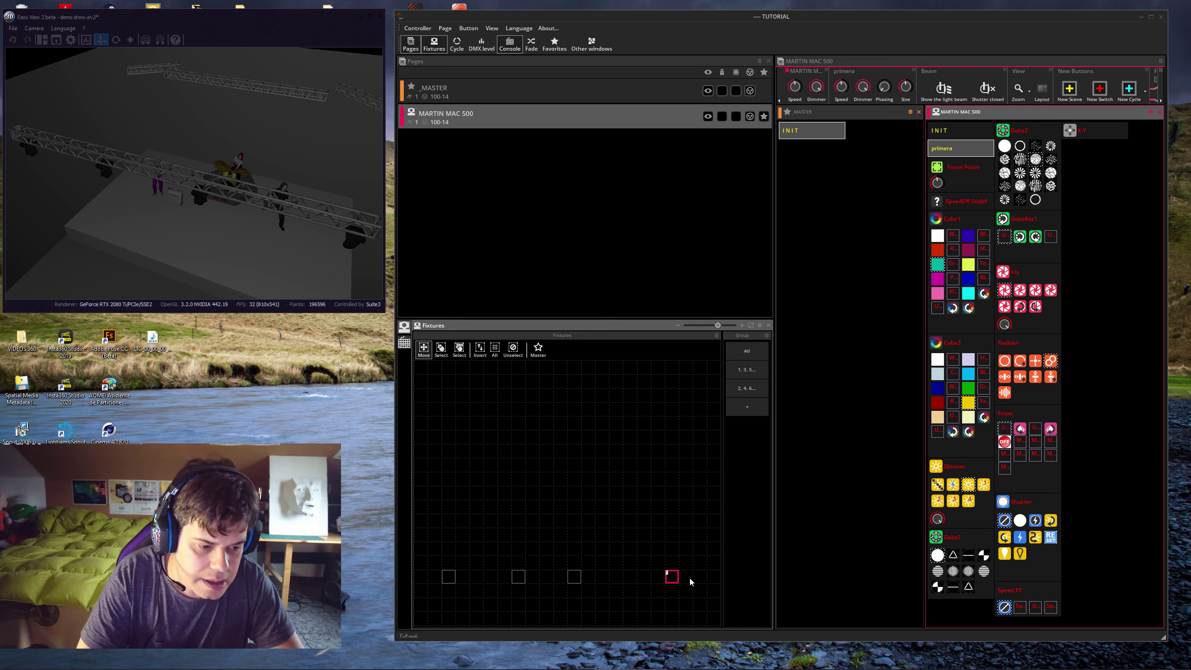
pyautogui.moveTo(577, 578); pyautogui.dragTo(612, 575)
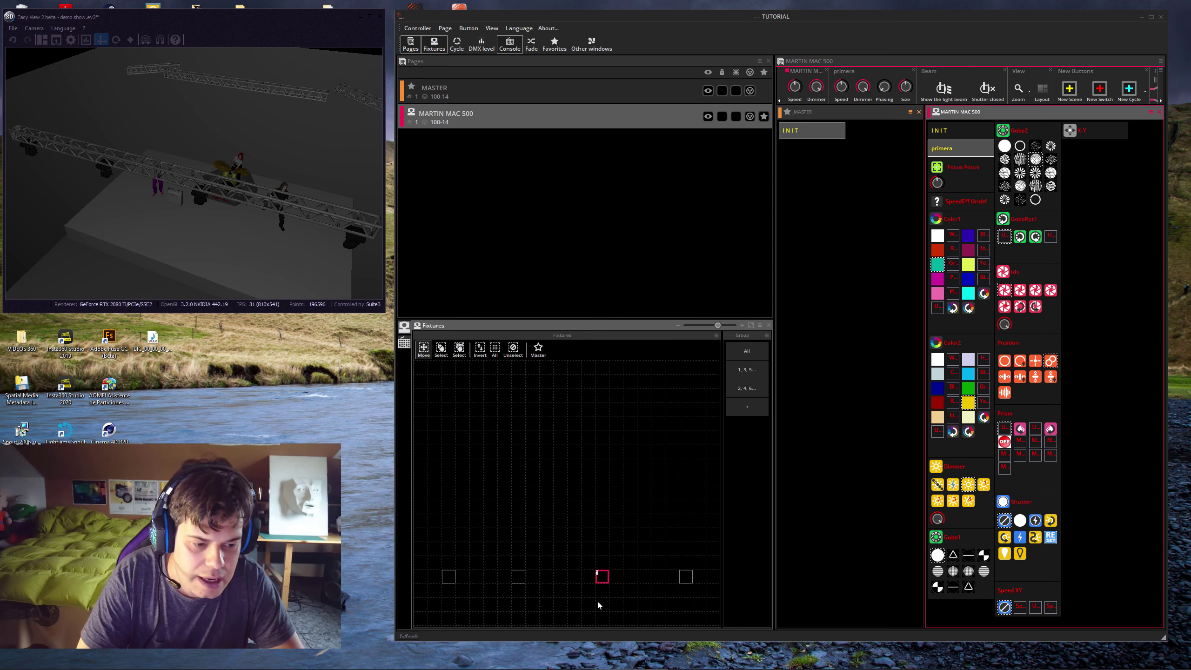
pyautogui.moveTo(686, 579); pyautogui.dragTo(672, 578)
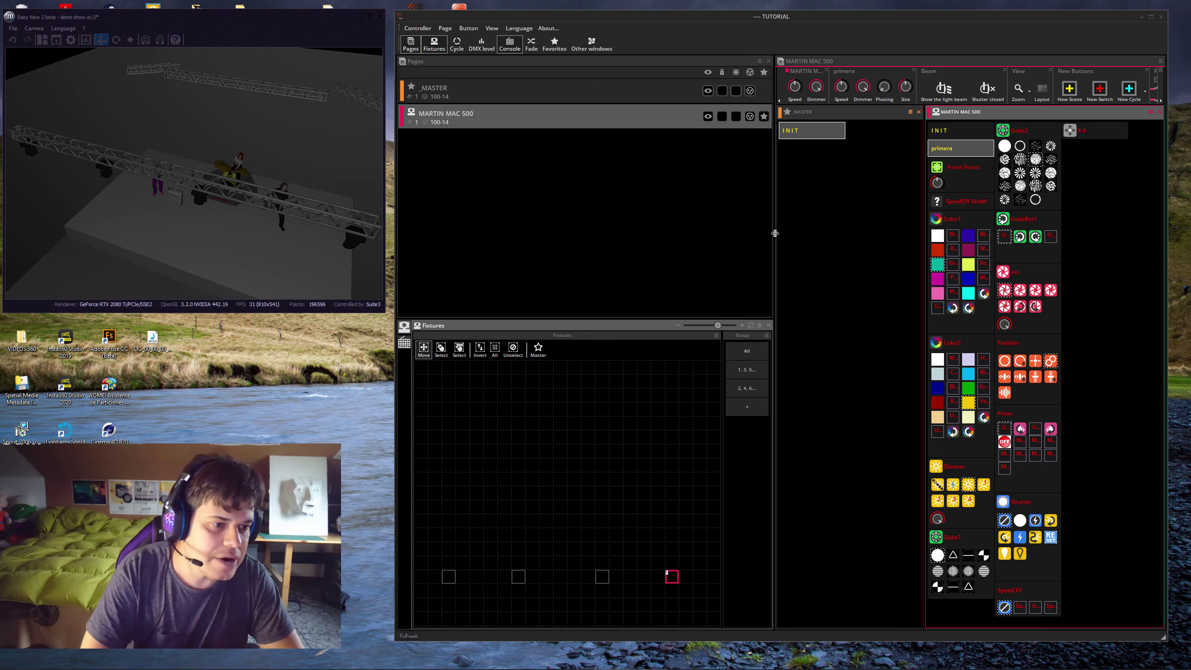
# Narrow the docking area beside the MARTIN MAC 500 page and open the primera scene in the editor
pyautogui.moveTo(733, 233); pyautogui.dragTo(641, 234)
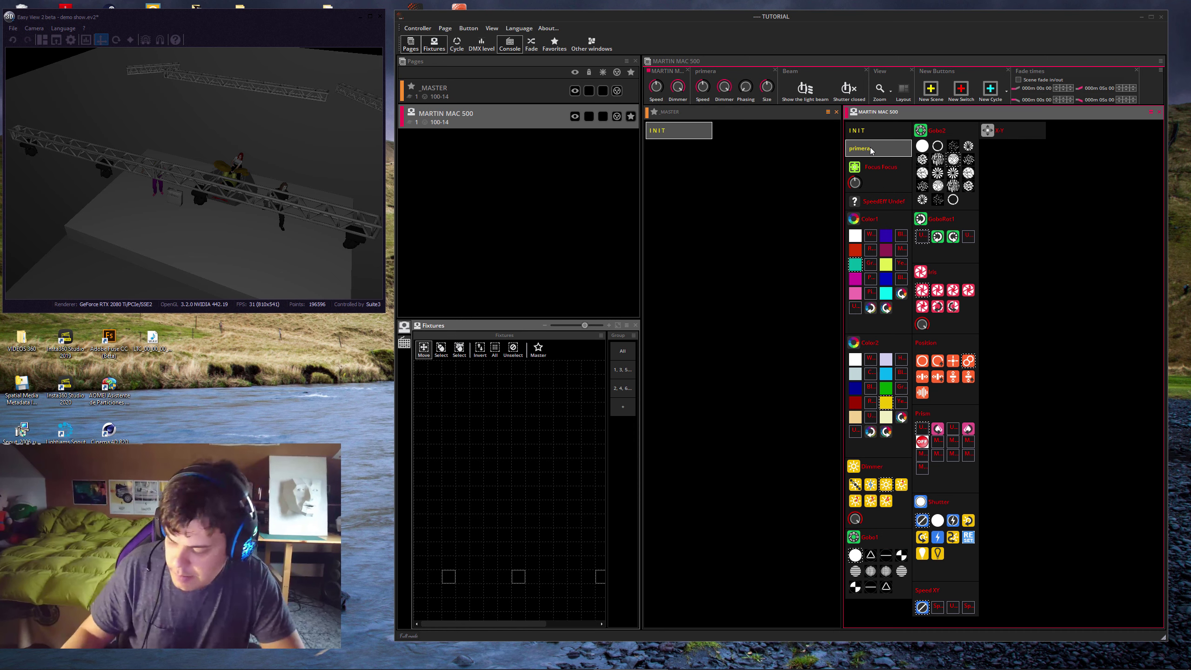
pyautogui.rightClick(871, 149)
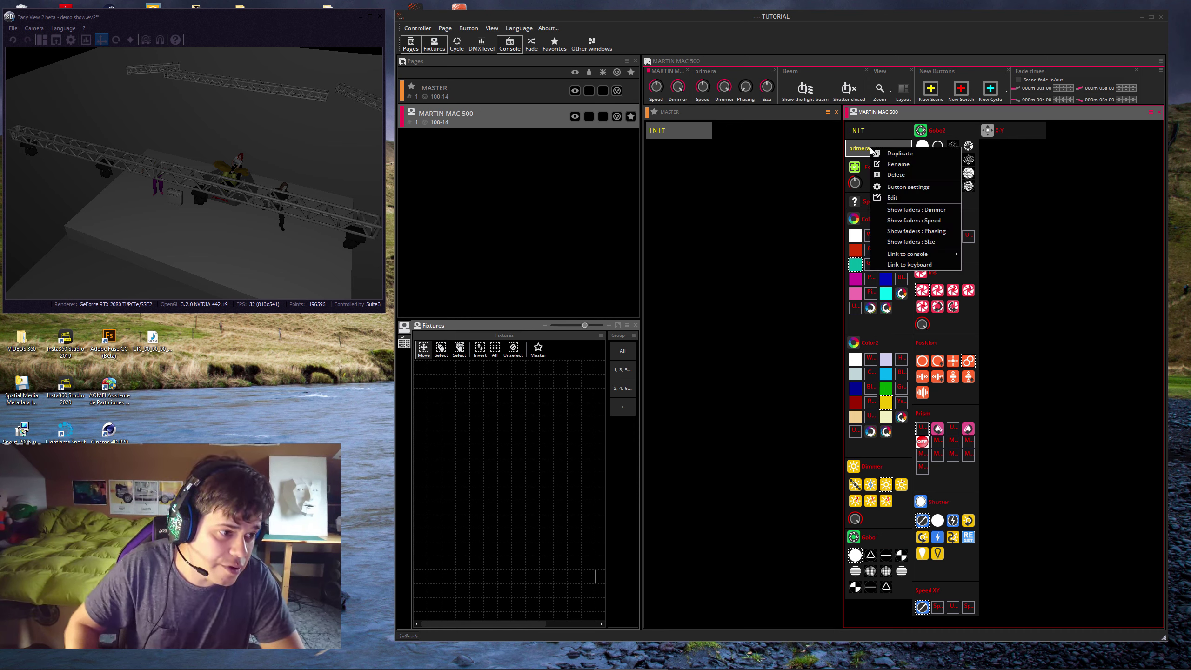
pyautogui.click(899, 202)
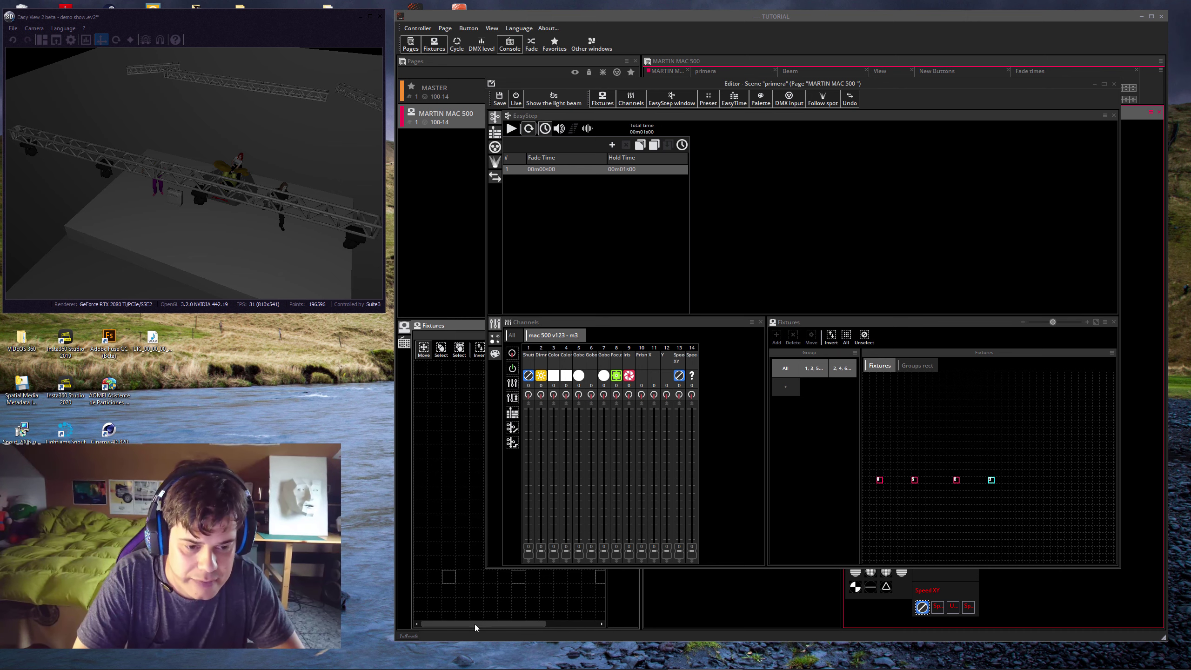
pyautogui.press('Escape')
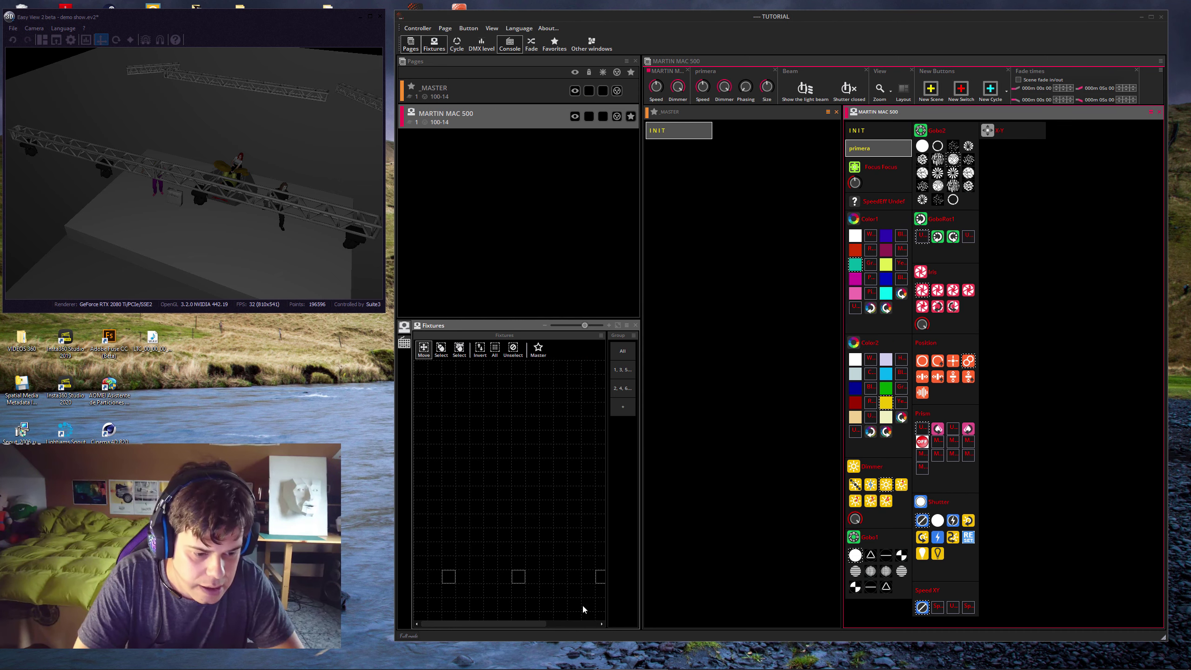
# Scale the fixture grid down to fit all four fixtures and move the main window down to uncover the primera editor
pyautogui.moveTo(531, 622)
pyautogui.mouseDown()
pyautogui.moveTo(598, 626)
pyautogui.moveTo(537, 622)
pyautogui.mouseUp()
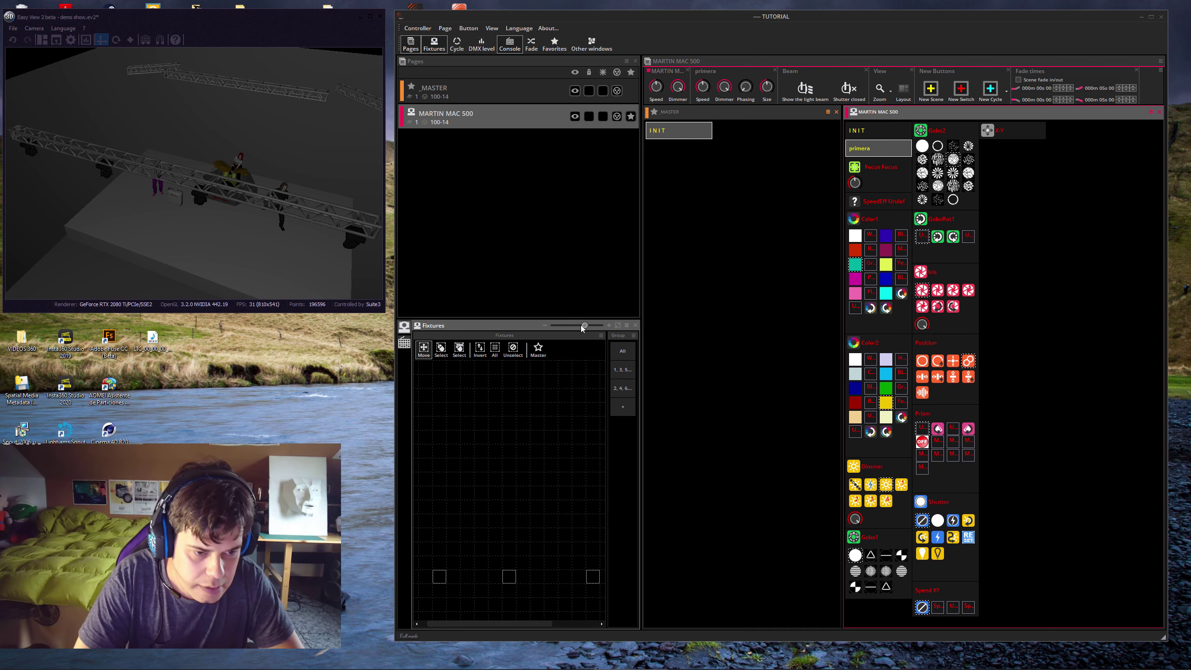
pyautogui.moveTo(585, 326)
pyautogui.mouseDown()
pyautogui.moveTo(547, 326)
pyautogui.moveTo(576, 324)
pyautogui.mouseUp()
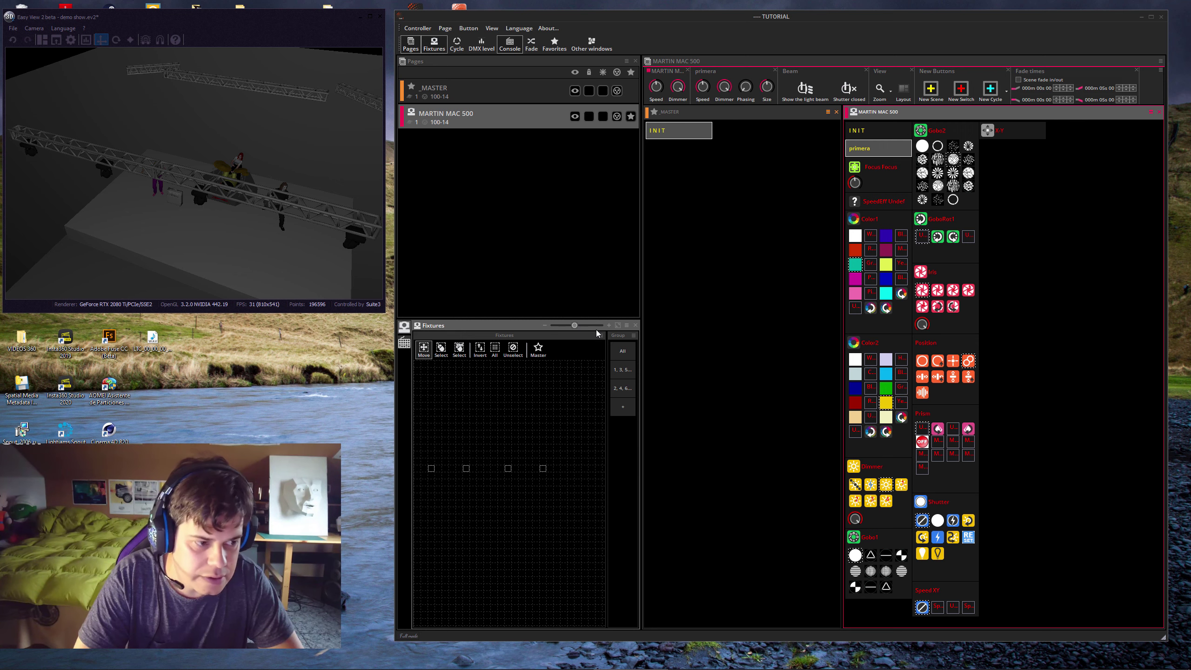
pyautogui.moveTo(841, 37); pyautogui.dragTo(869, 117)
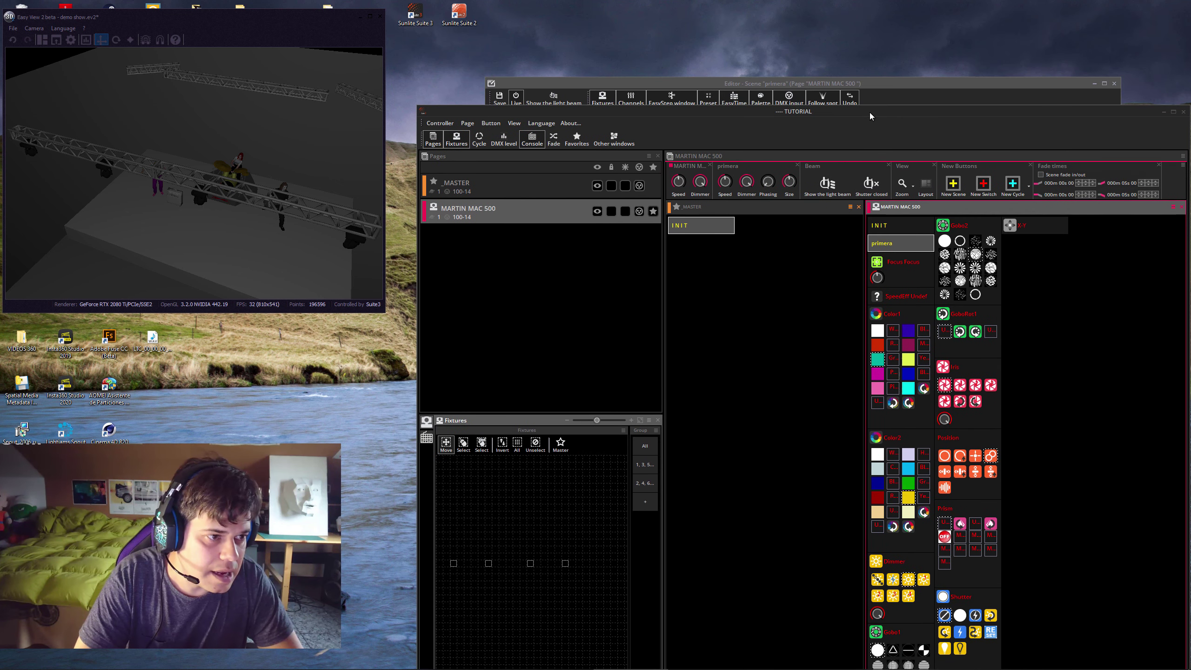
# Bring the primera scene editor to the front, move it up and left over the main window, and select all four fixtures
pyautogui.click(873, 84)
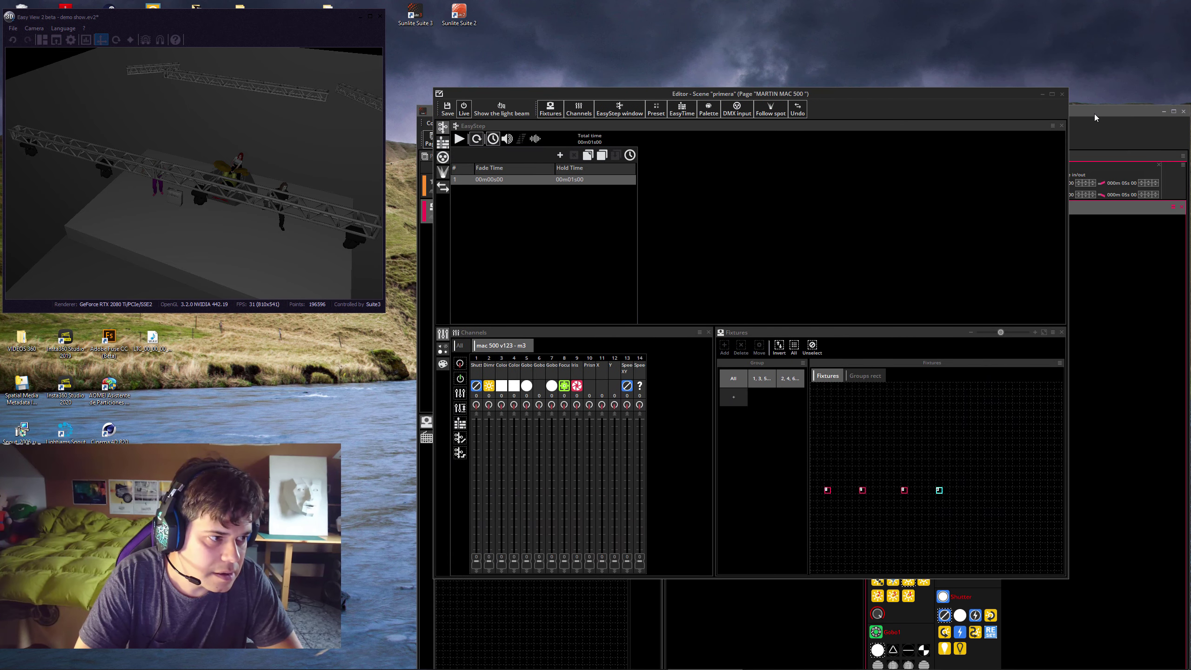
pyautogui.moveTo(876, 94); pyautogui.dragTo(860, 59)
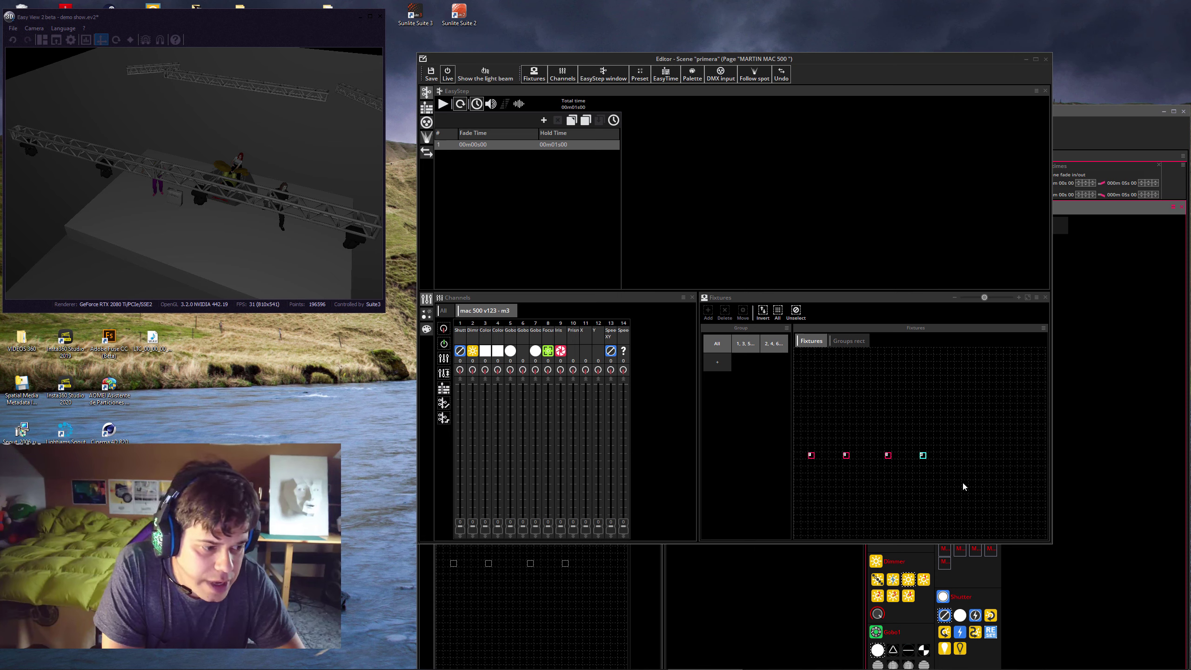
pyautogui.moveTo(964, 487); pyautogui.dragTo(798, 436)
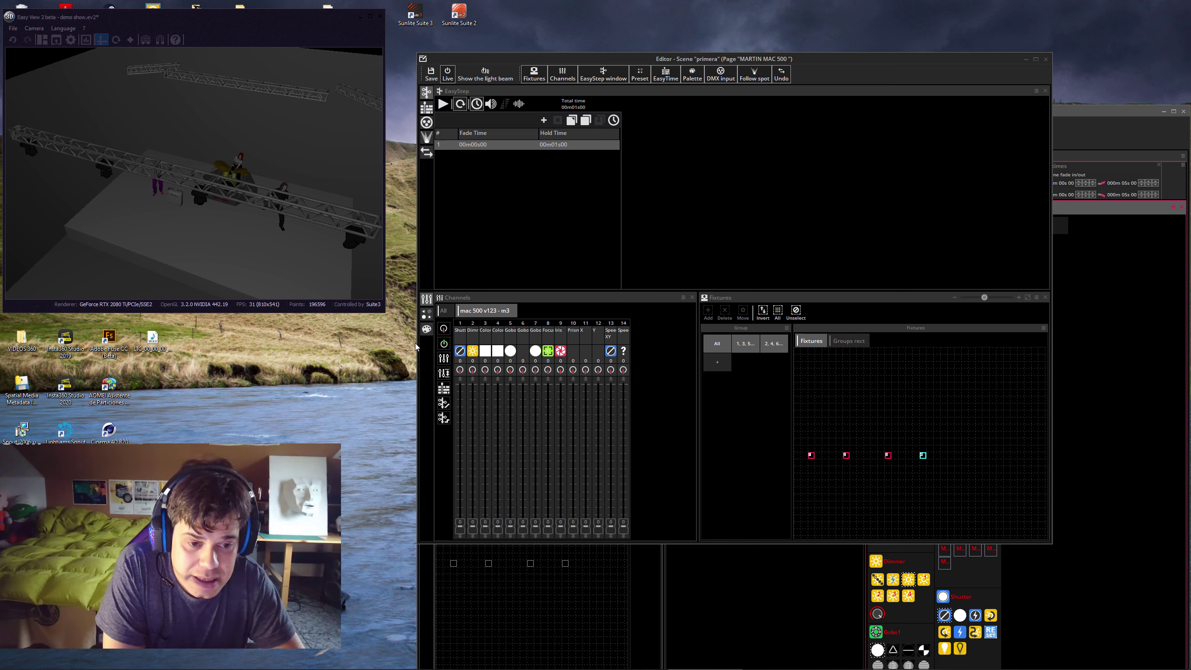
# Compare the all-fixtures channel view with the grouped mac 500 view, widen the Channels area slightly and select the four fixtures again
pyautogui.click(443, 312)
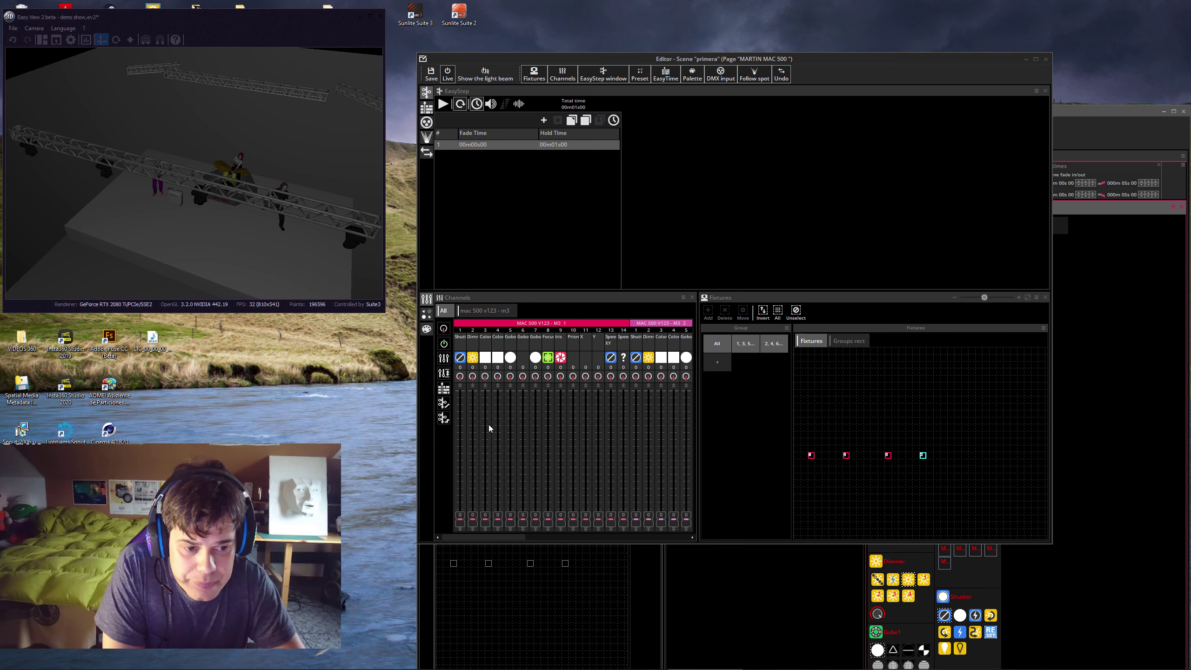
pyautogui.moveTo(698, 480); pyautogui.dragTo(828, 474)
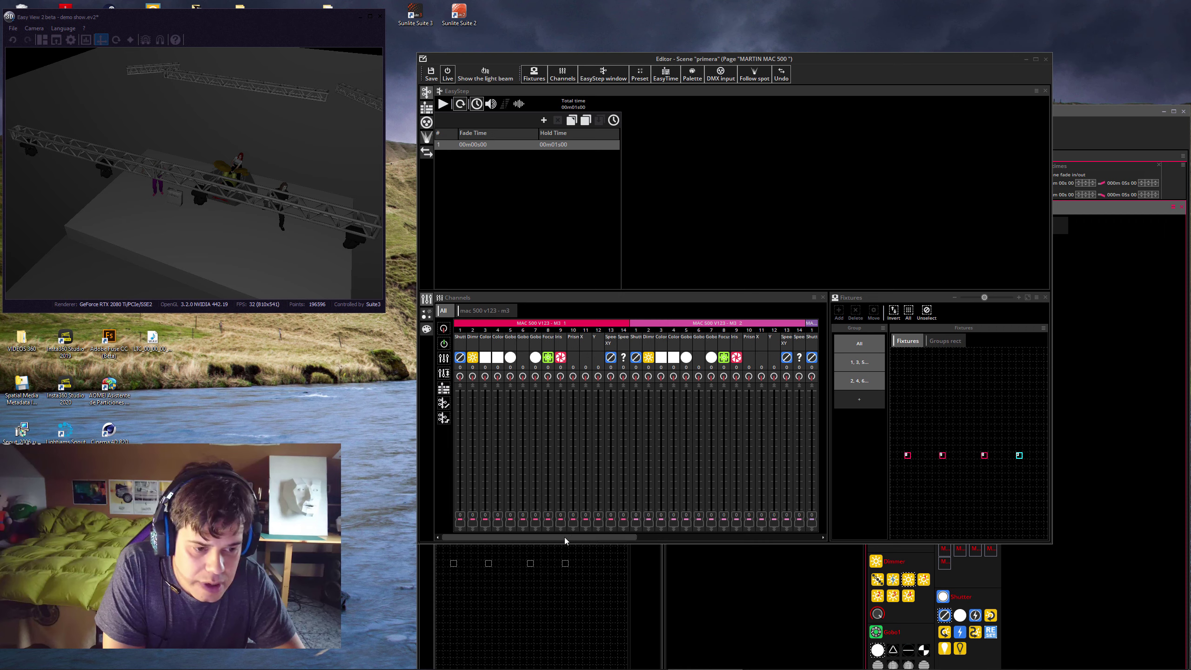
pyautogui.moveTo(564, 538); pyautogui.dragTo(504, 523)
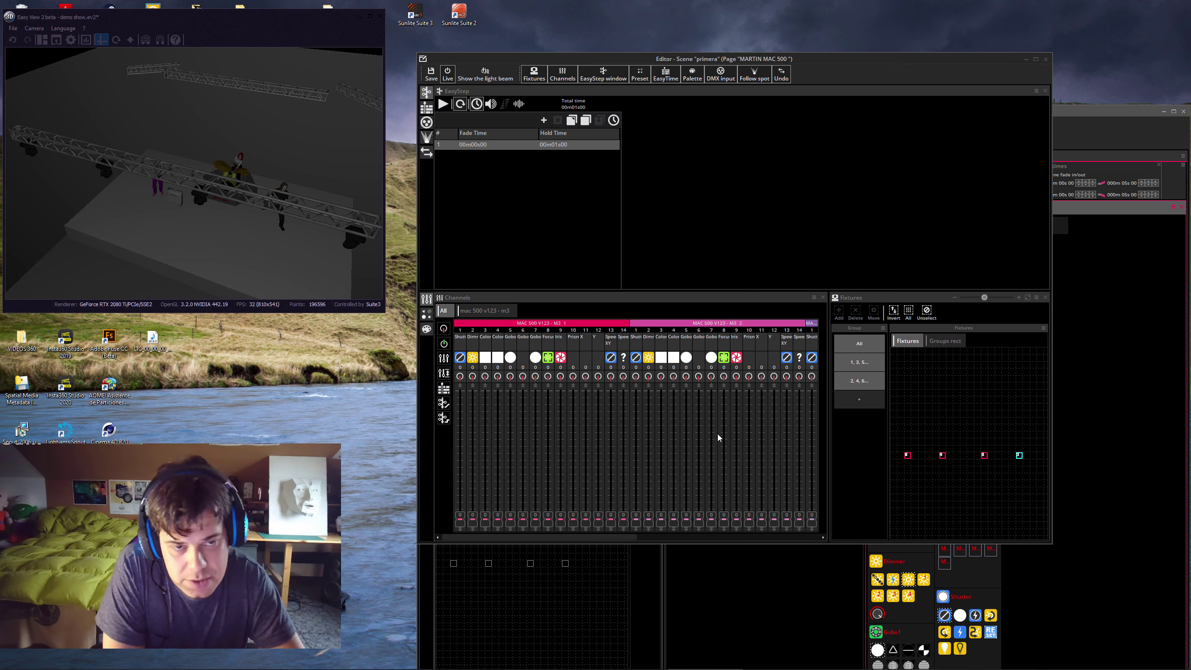
pyautogui.click(485, 310)
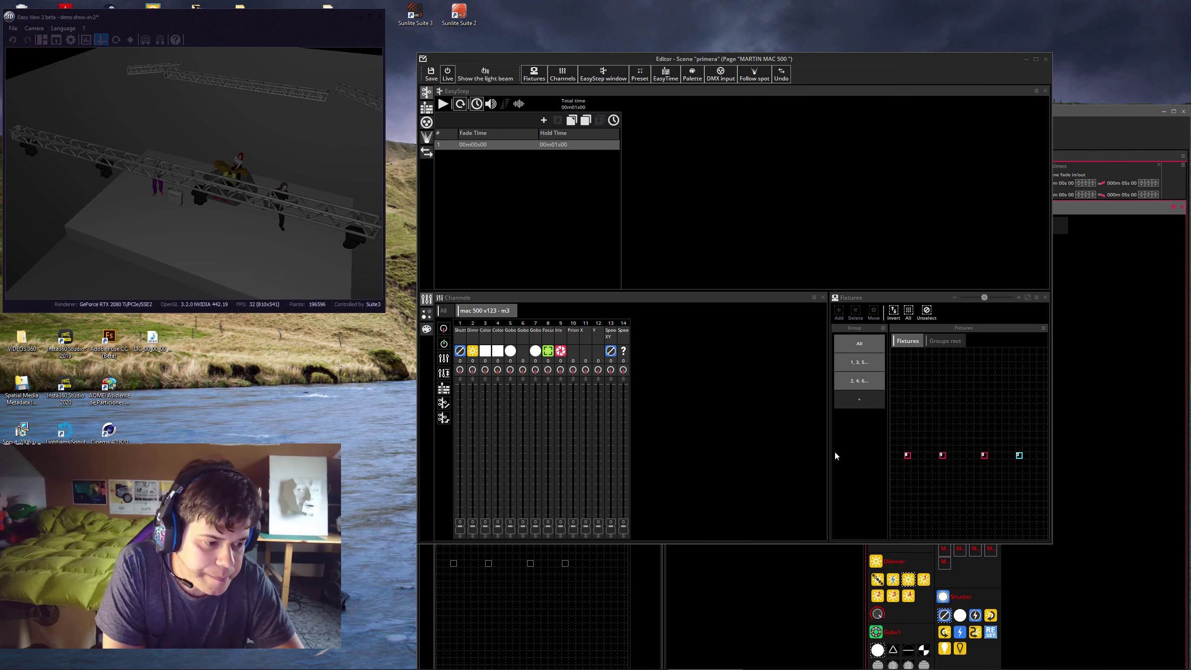
pyautogui.moveTo(828, 449); pyautogui.dragTo(762, 452)
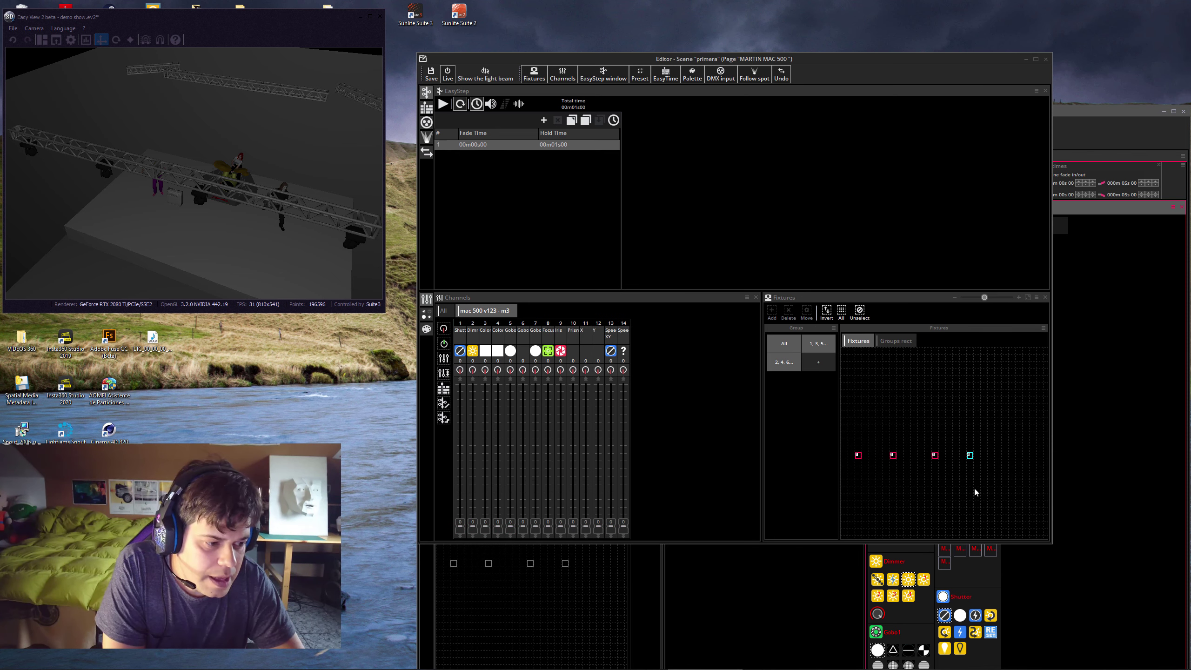
pyautogui.moveTo(976, 493); pyautogui.dragTo(837, 424)
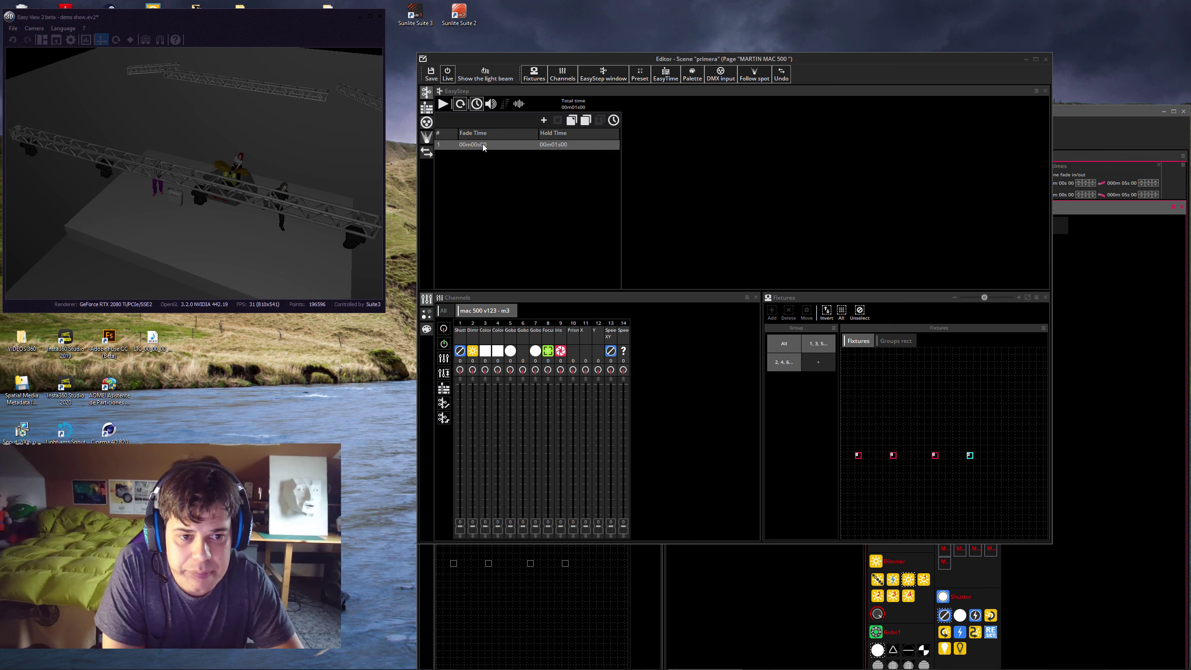
# Toggle the EasyStep window off and on, and set channels 6 to 14 of the MAC 500 group to EasyStep fade
pyautogui.click(603, 74)
pyautogui.click(603, 74)
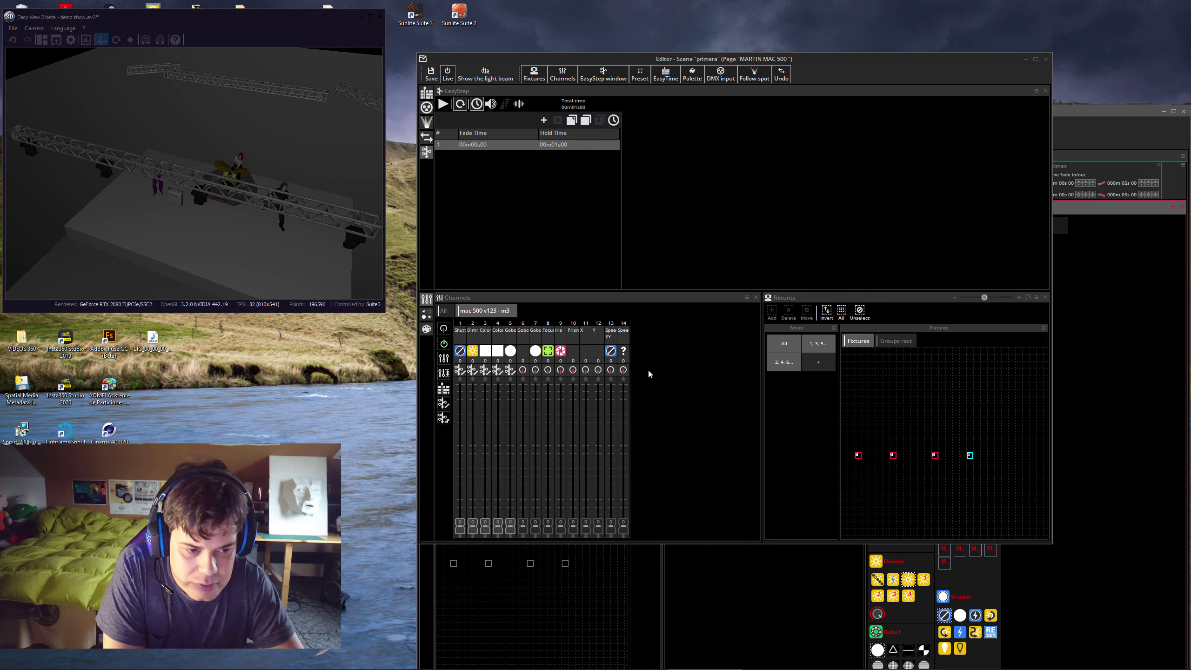
pyautogui.click(523, 371)
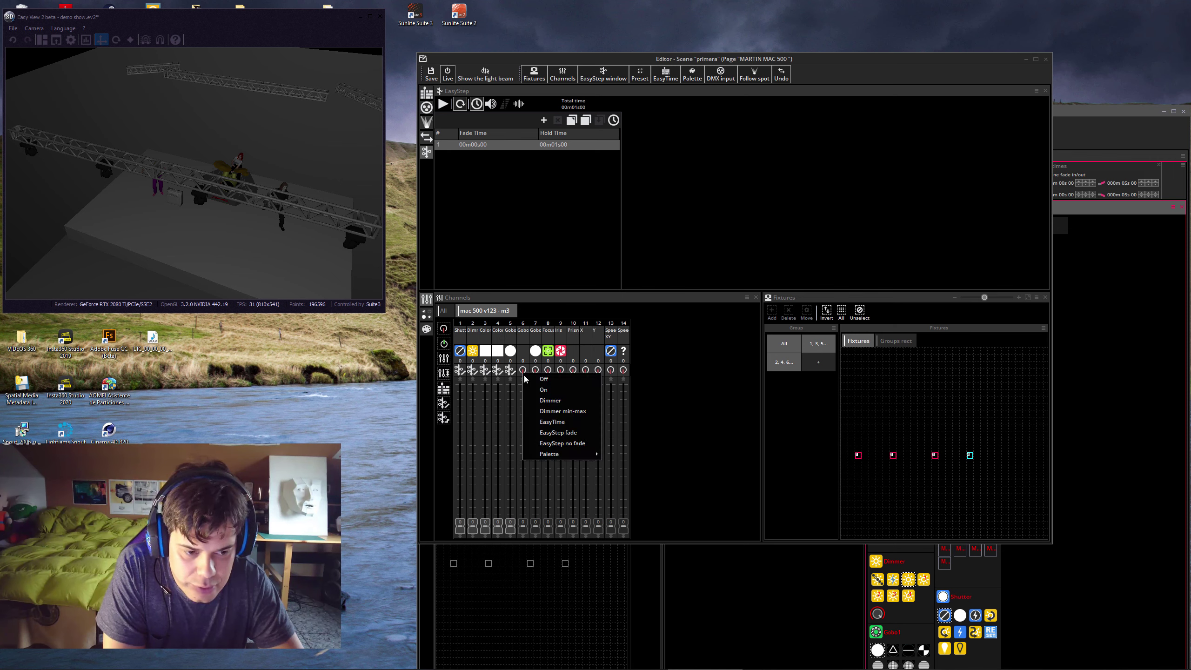
pyautogui.click(548, 431)
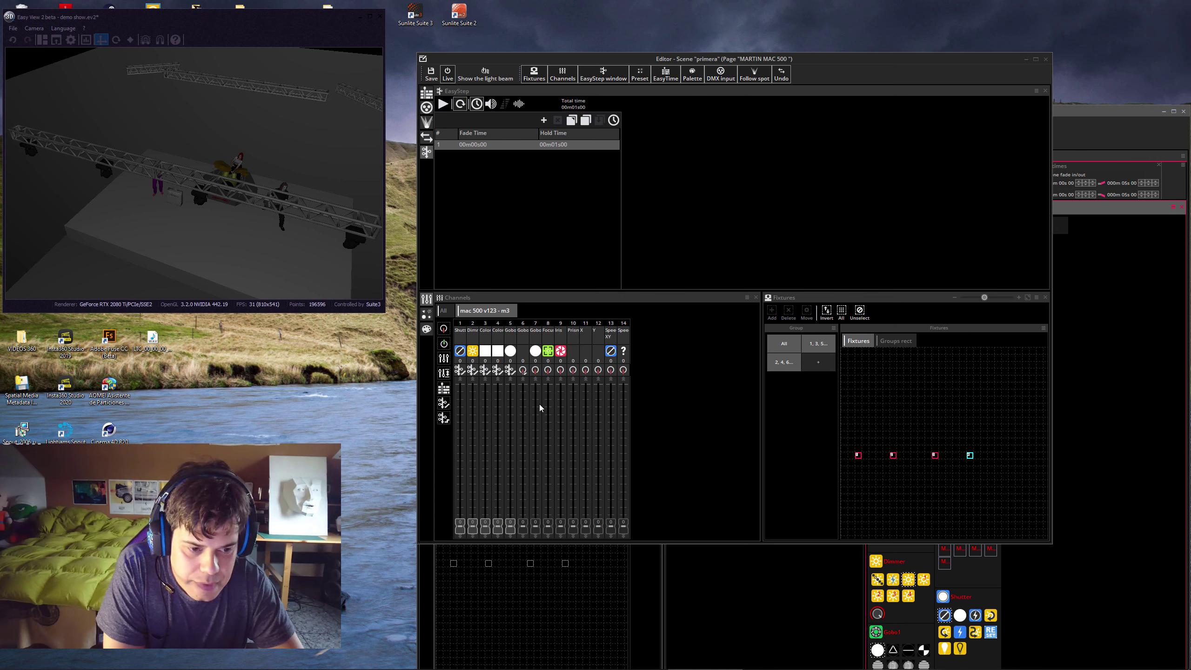
pyautogui.click(535, 370)
pyautogui.click(563, 430)
pyautogui.click(548, 370)
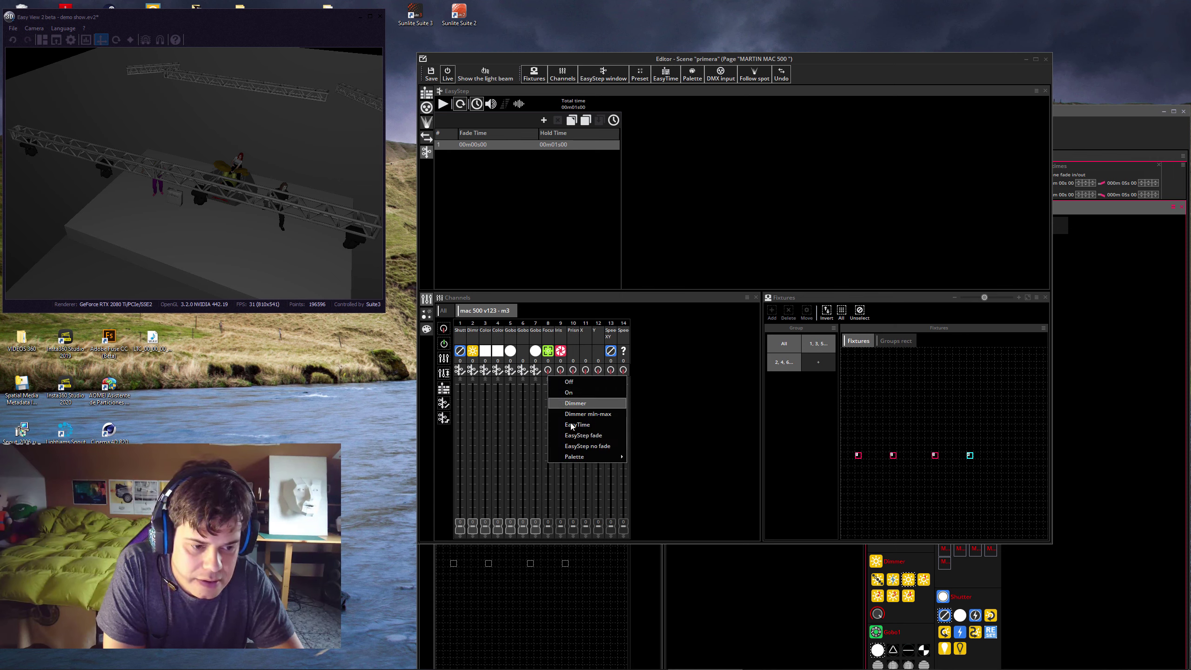
pyautogui.click(581, 435)
pyautogui.click(561, 371)
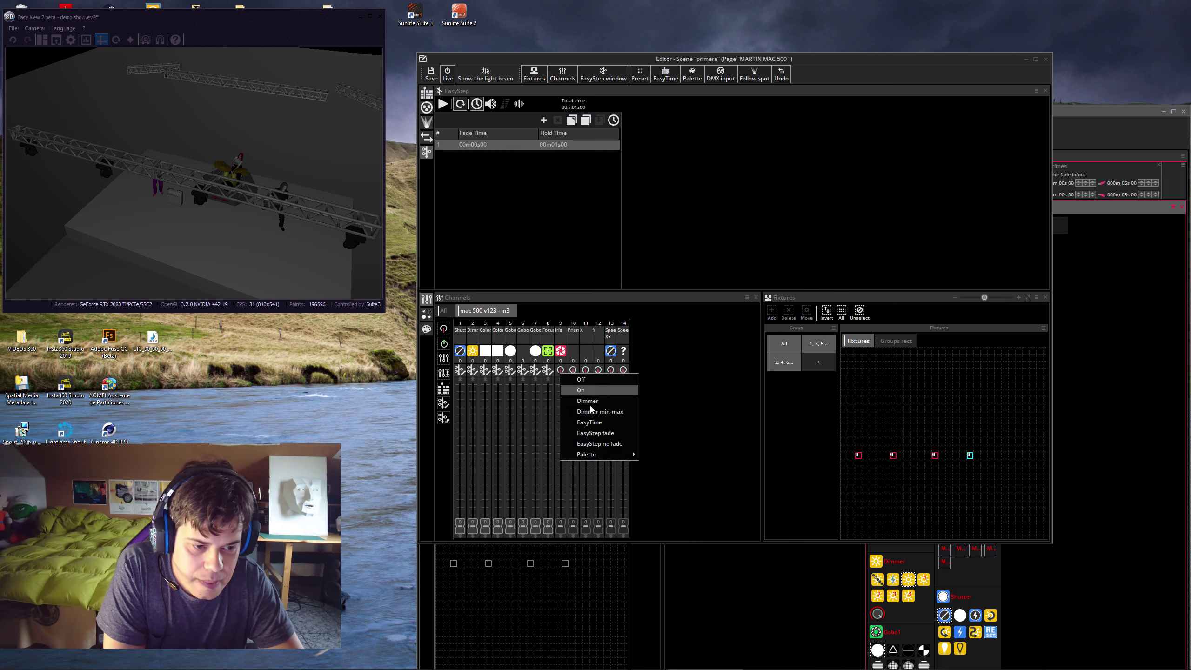
pyautogui.click(594, 433)
pyautogui.click(573, 371)
pyautogui.click(600, 434)
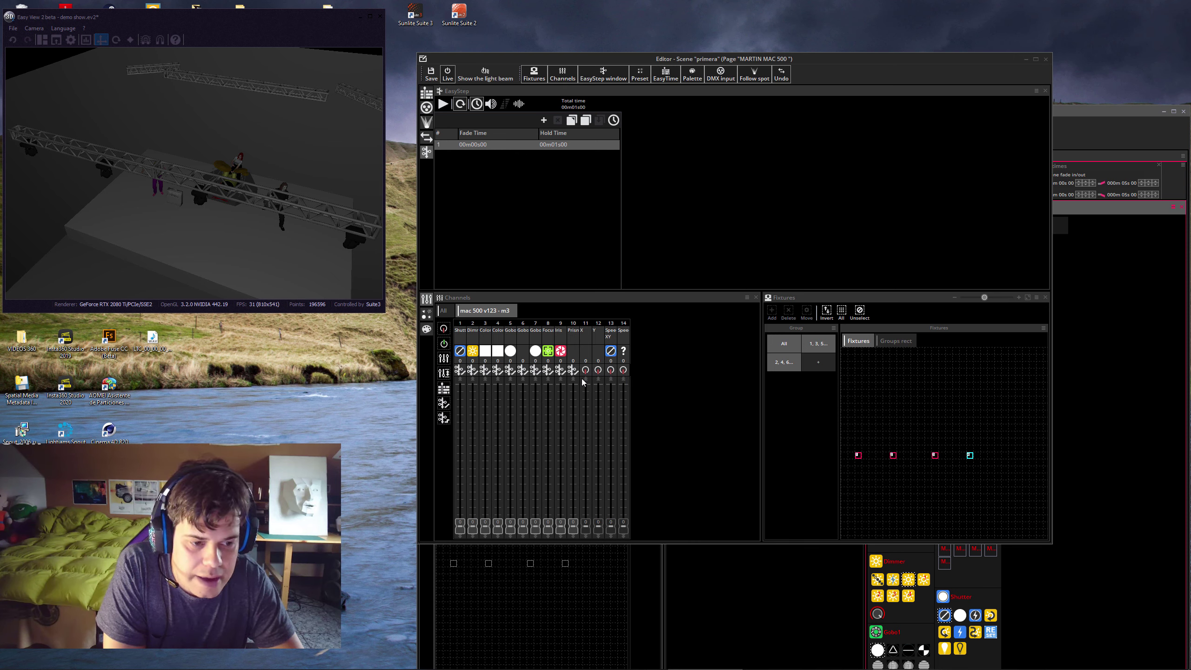
pyautogui.click(586, 370)
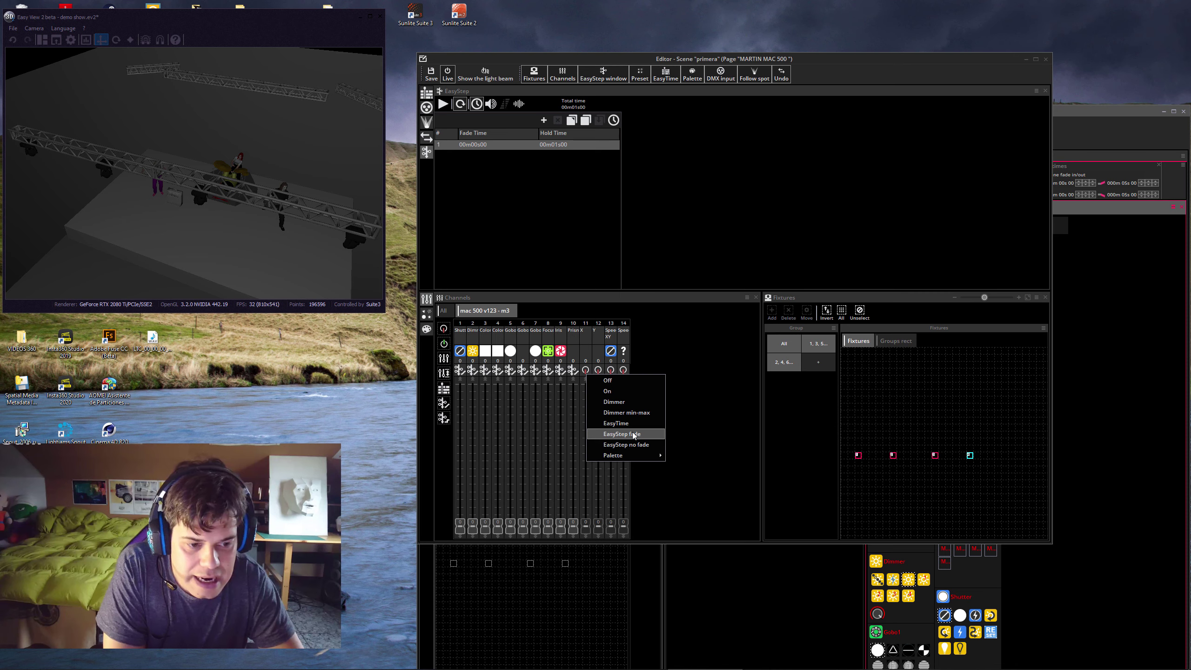
pyautogui.click(633, 435)
pyautogui.click(599, 371)
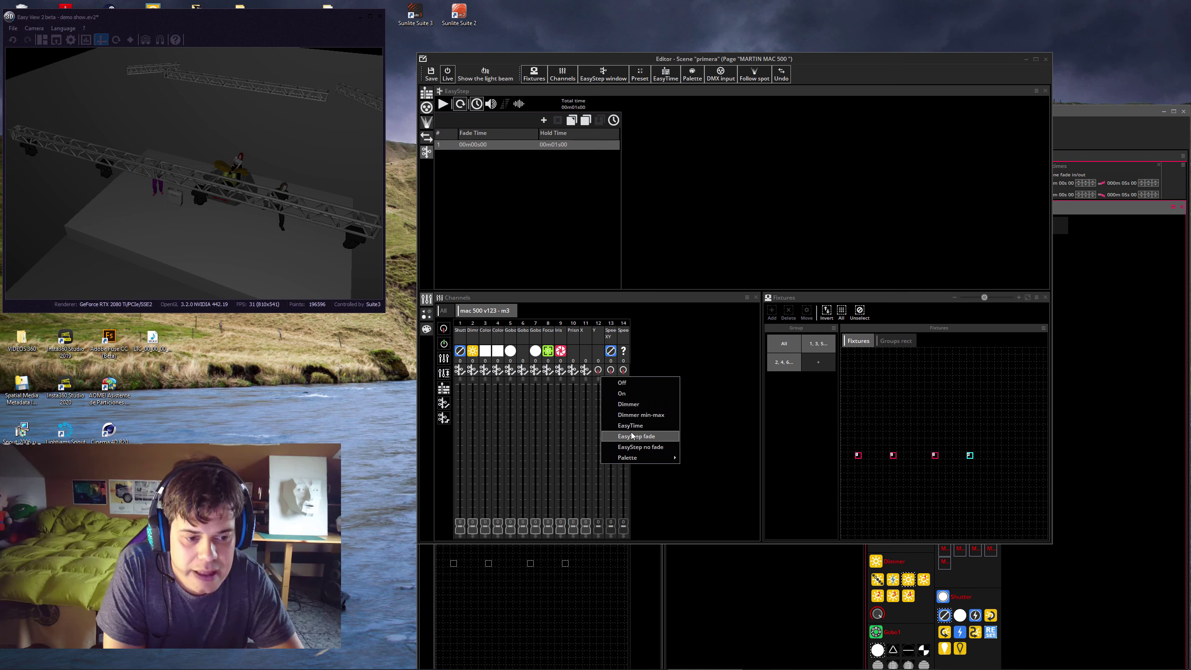
pyautogui.click(626, 434)
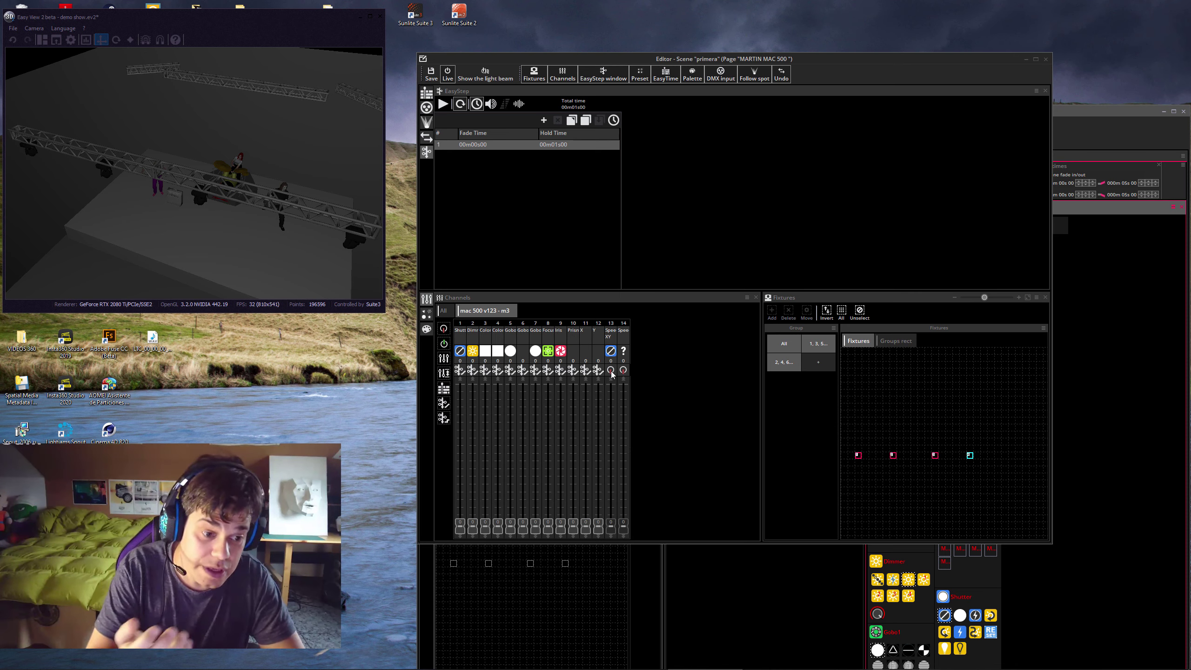
pyautogui.click(610, 371)
pyautogui.click(628, 434)
pyautogui.click(623, 371)
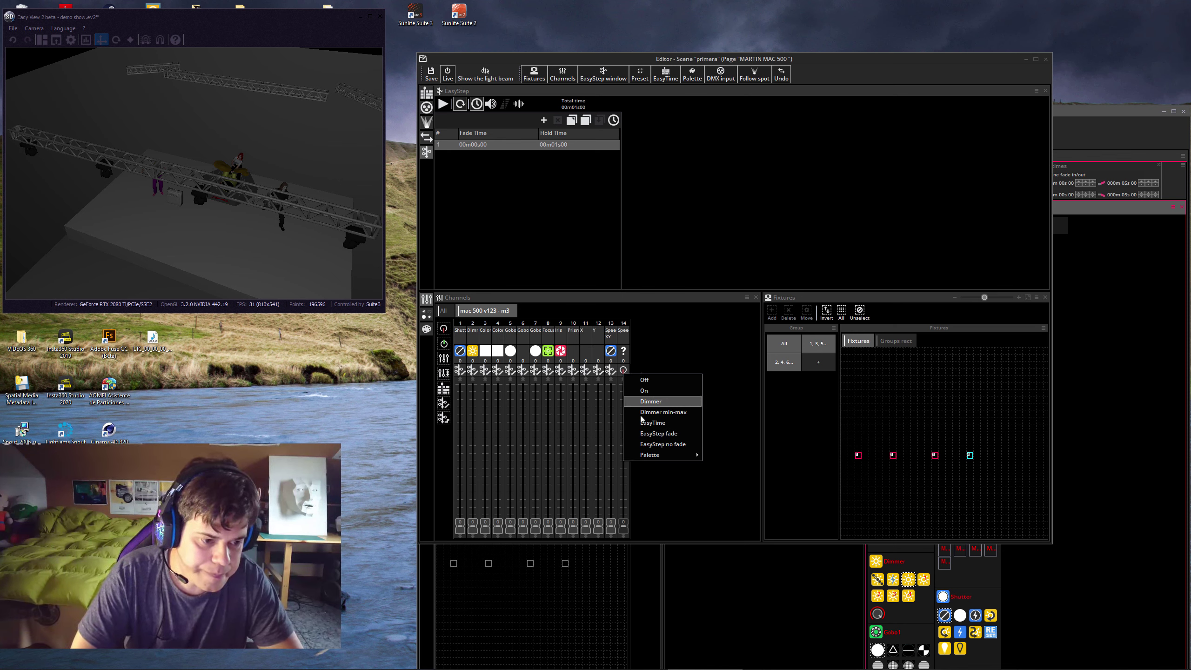
pyautogui.click(645, 434)
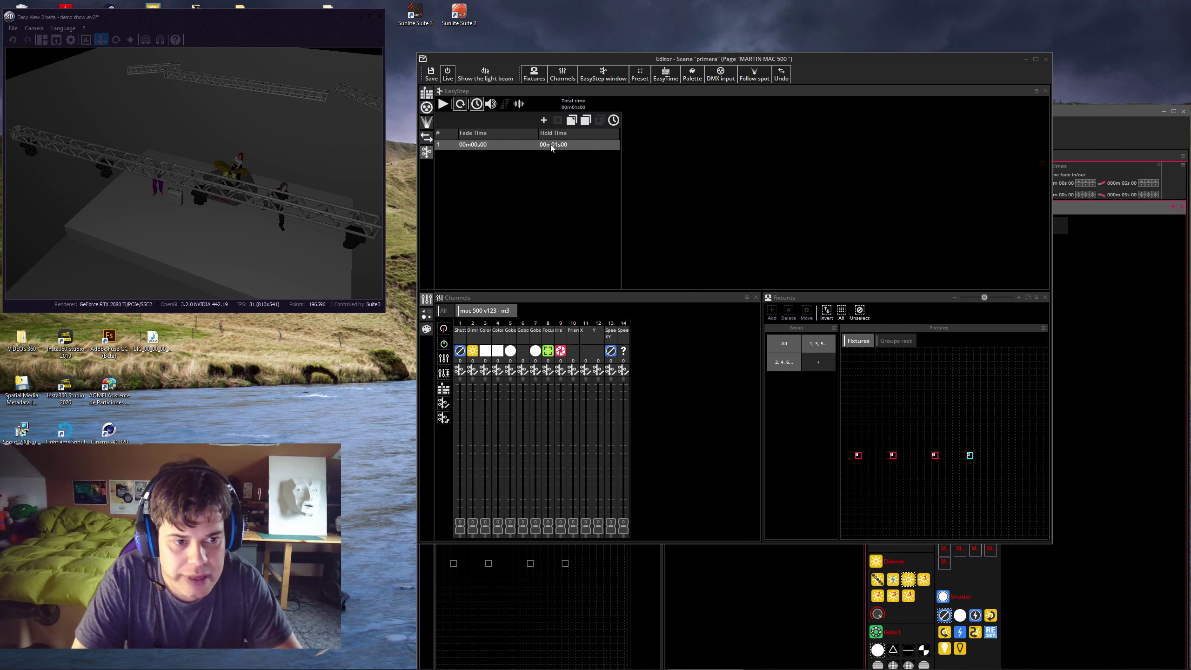
# Set both the fade time and the hold time of scene step 1 to 3 seconds
pyautogui.click(478, 146)
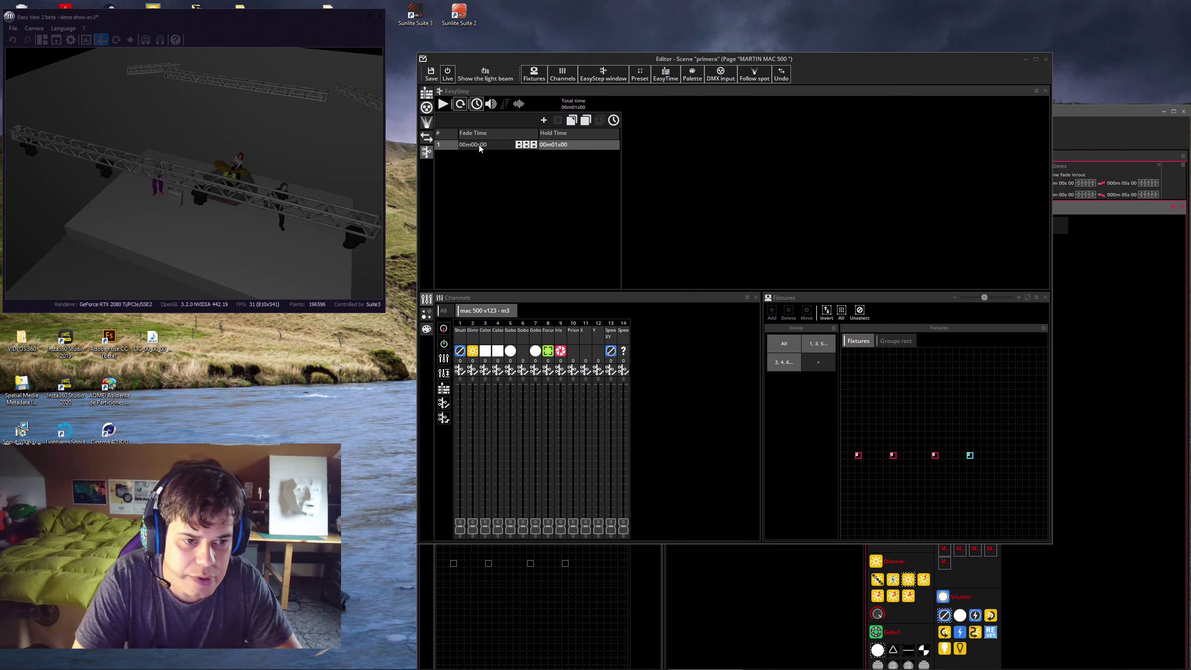
pyautogui.click(527, 145)
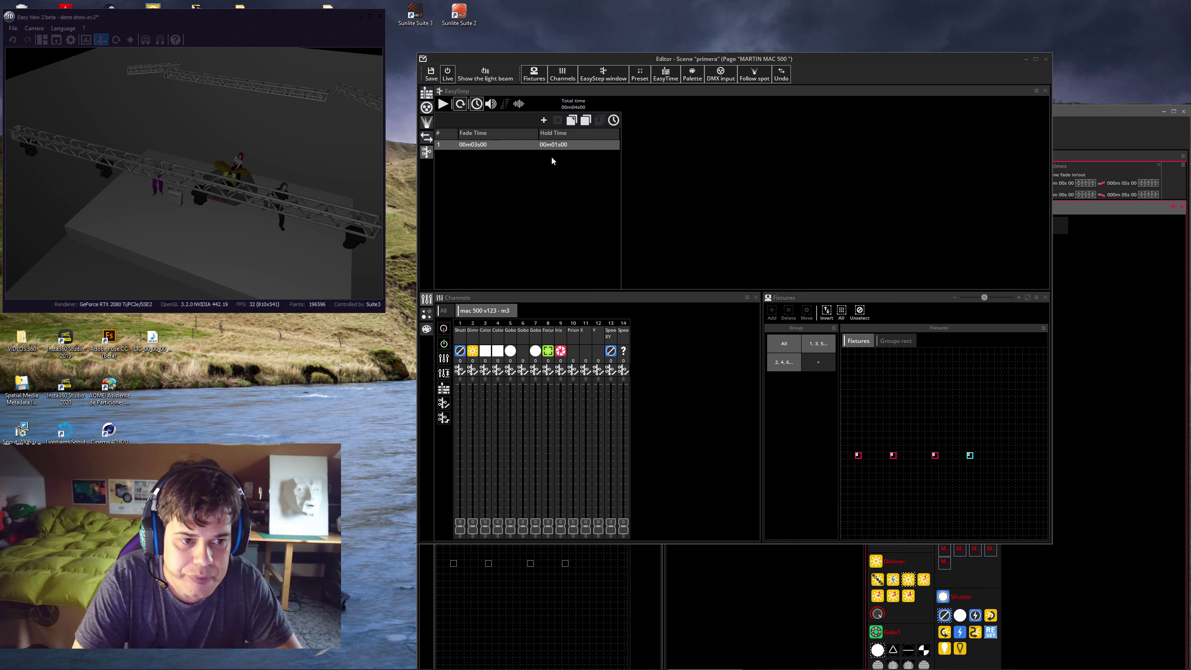
pyautogui.click(569, 146)
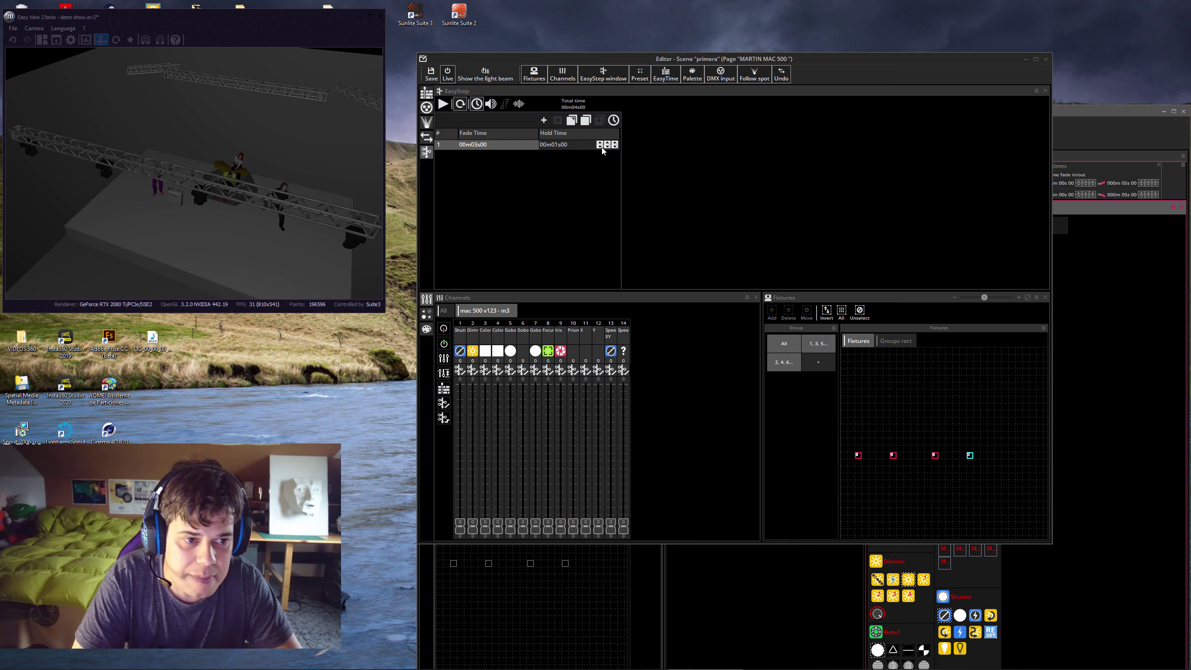
pyautogui.click(563, 197)
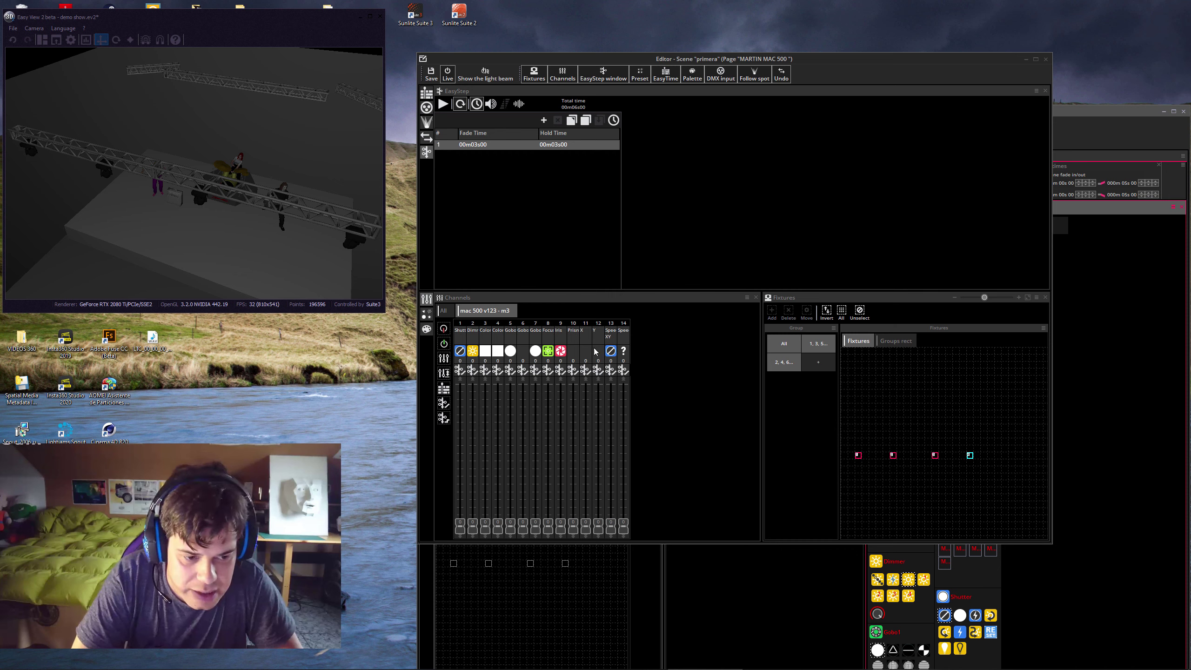
# Aim the heads with channel X at 150 and Y at 94, and raise the dimmer and shutter channels to 255
pyautogui.moveTo(588, 529); pyautogui.dragTo(586, 475)
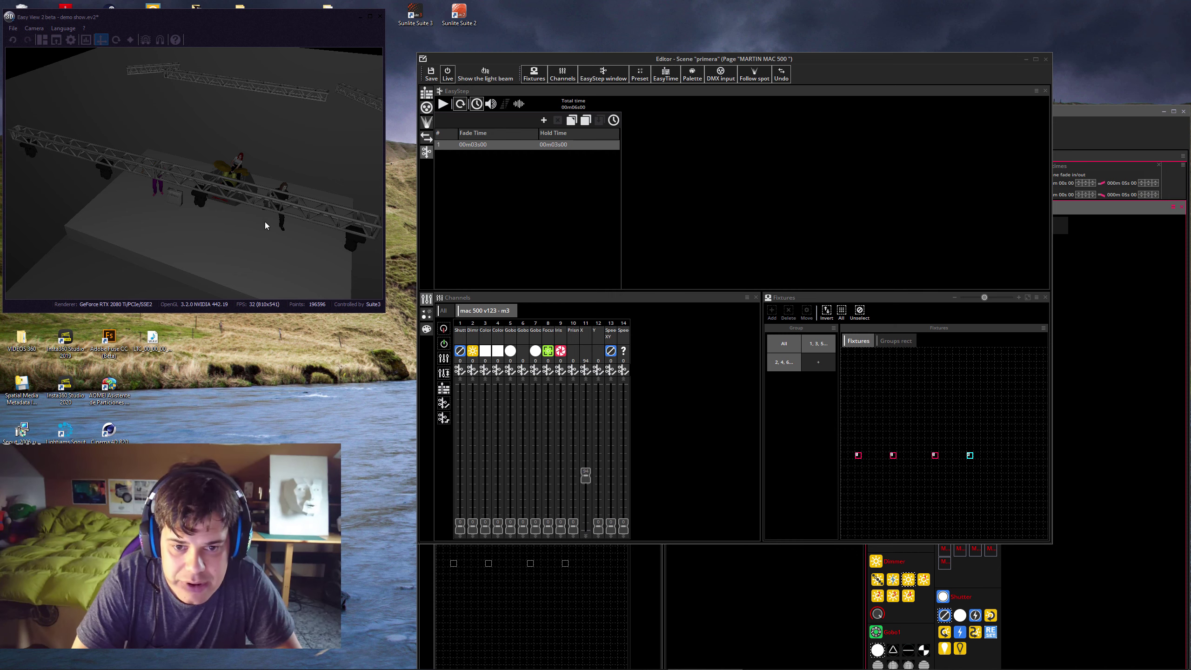
pyautogui.moveTo(264, 221); pyautogui.dragTo(234, 174)
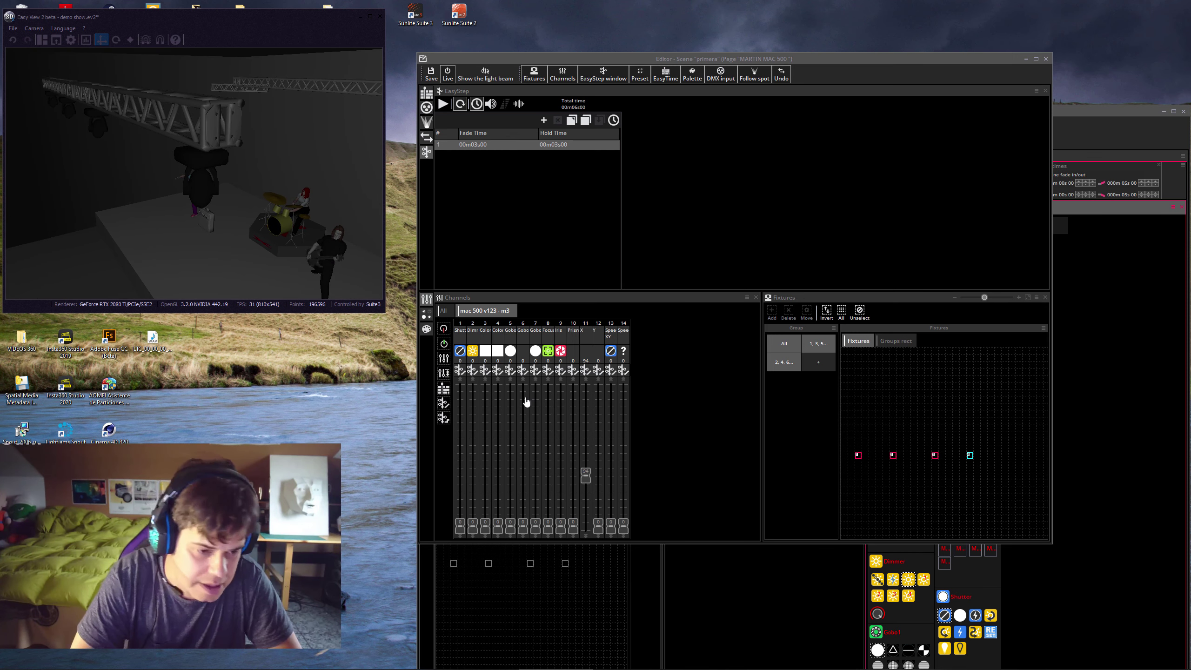
pyautogui.moveTo(586, 475); pyautogui.dragTo(586, 446)
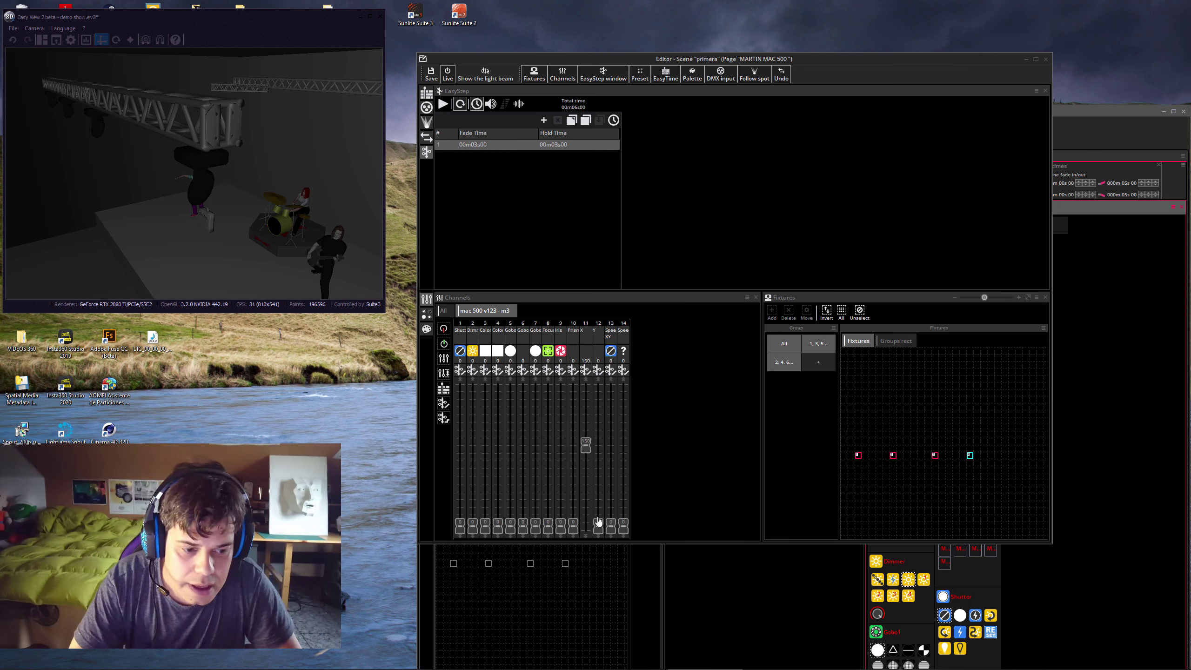
pyautogui.moveTo(598, 521); pyautogui.dragTo(593, 473)
pyautogui.moveTo(474, 523); pyautogui.dragTo(473, 388)
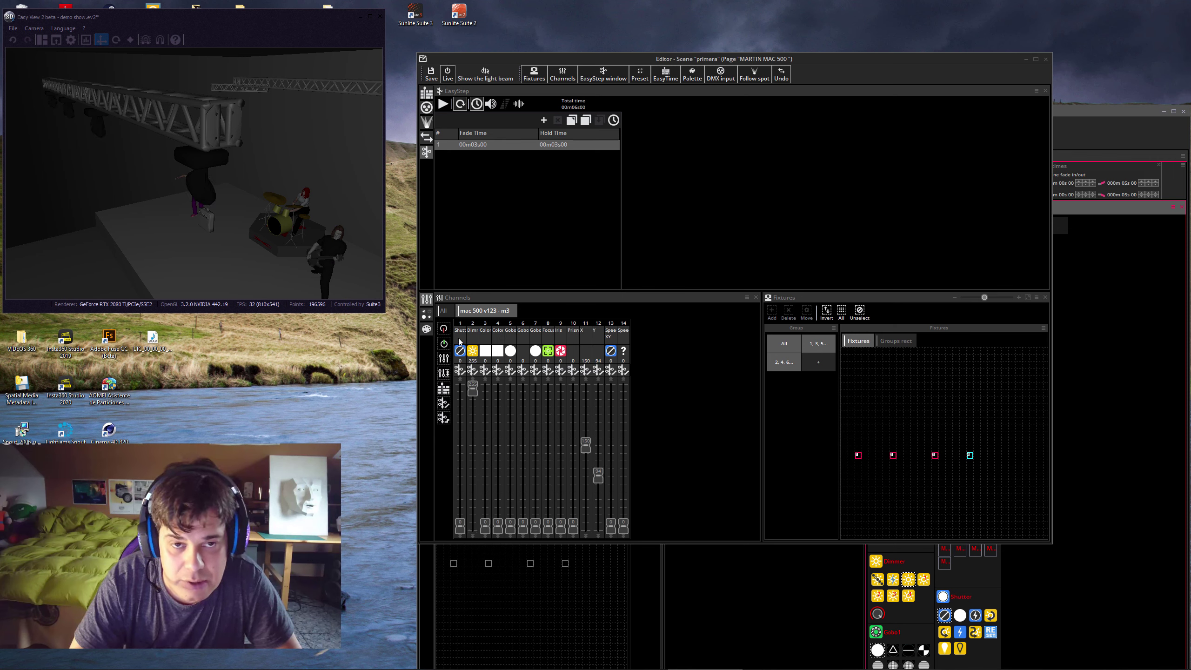
pyautogui.moveTo(463, 526); pyautogui.dragTo(467, 385)
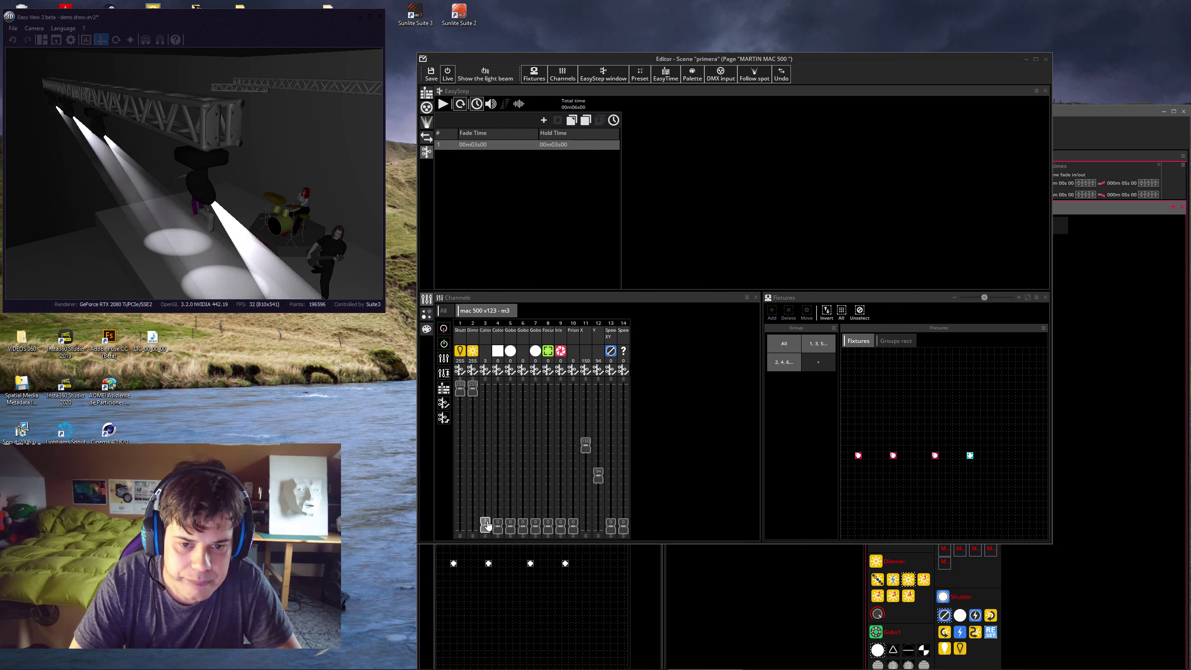
# Colour the beams magenta with the first colour channel at 48 and aim them at the backdrop with X at 126 and Y at 67
pyautogui.moveTo(487, 526)
pyautogui.mouseDown()
pyautogui.moveTo(489, 494)
pyautogui.moveTo(488, 504)
pyautogui.mouseUp()
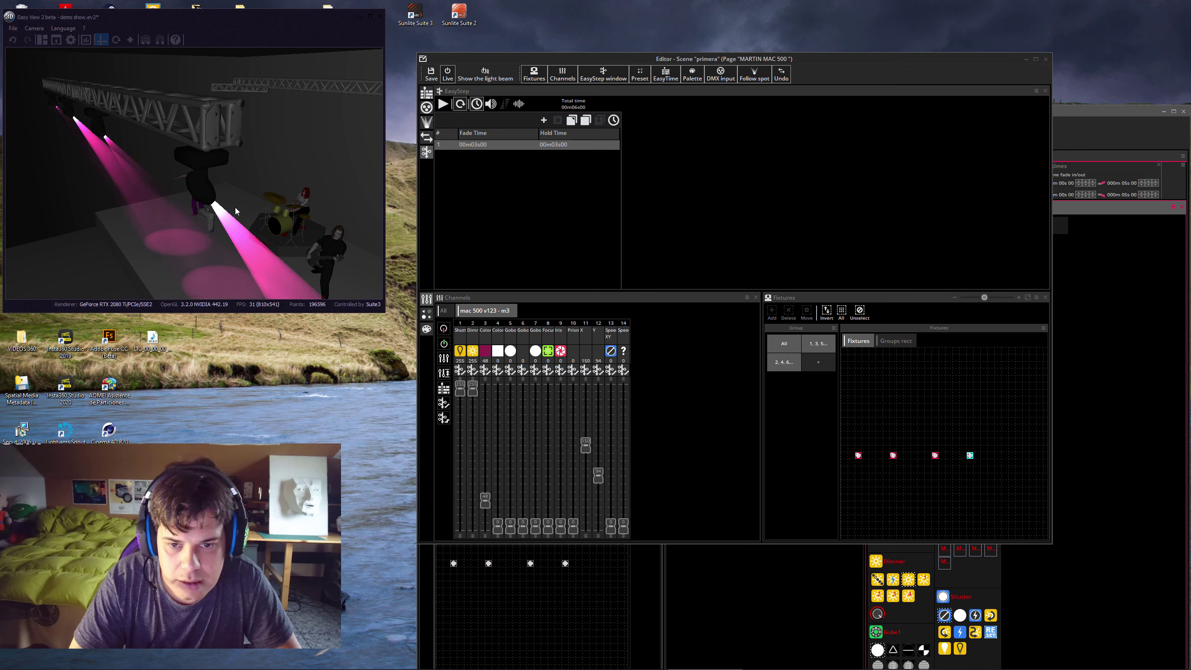
pyautogui.moveTo(236, 211)
pyautogui.mouseDown()
pyautogui.moveTo(217, 230)
pyautogui.moveTo(234, 235)
pyautogui.mouseUp()
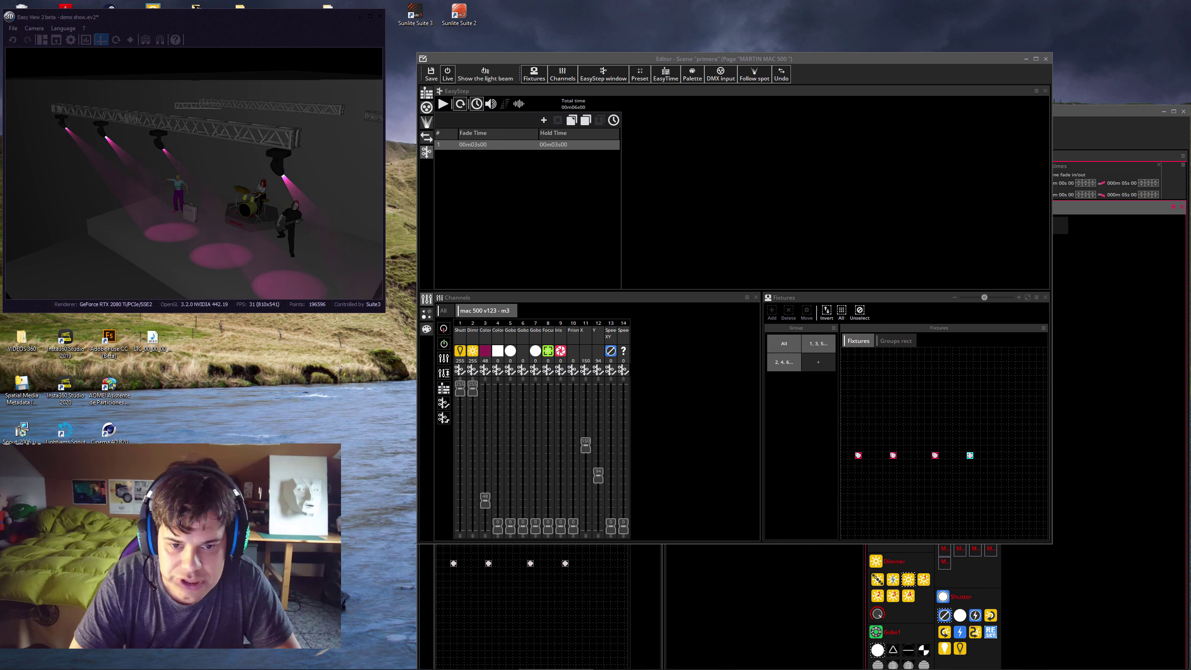
pyautogui.moveTo(586, 445); pyautogui.dragTo(604, 500)
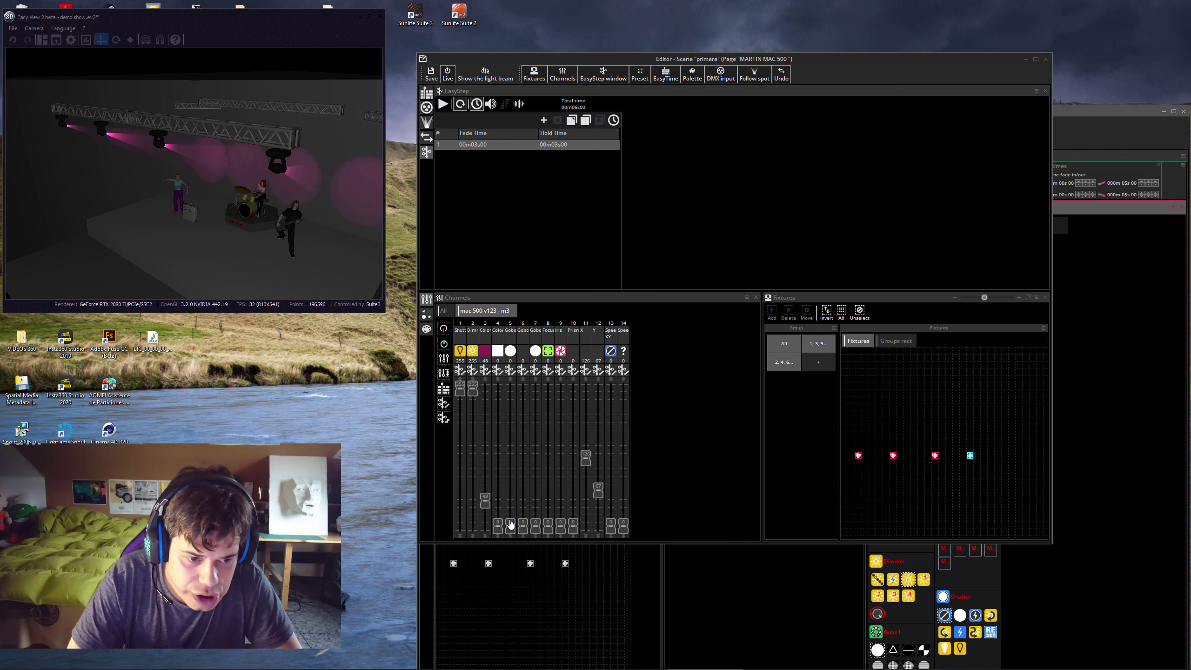
# Project the horizontal bar gobo with gobo rotation at 19, and colour it light blue with the first colour channel at 0 and the second at 154
pyautogui.moveTo(513, 527)
pyautogui.mouseDown()
pyautogui.moveTo(527, 462)
pyautogui.moveTo(524, 520)
pyautogui.moveTo(511, 528)
pyautogui.moveTo(518, 479)
pyautogui.moveTo(524, 518)
pyautogui.mouseUp()
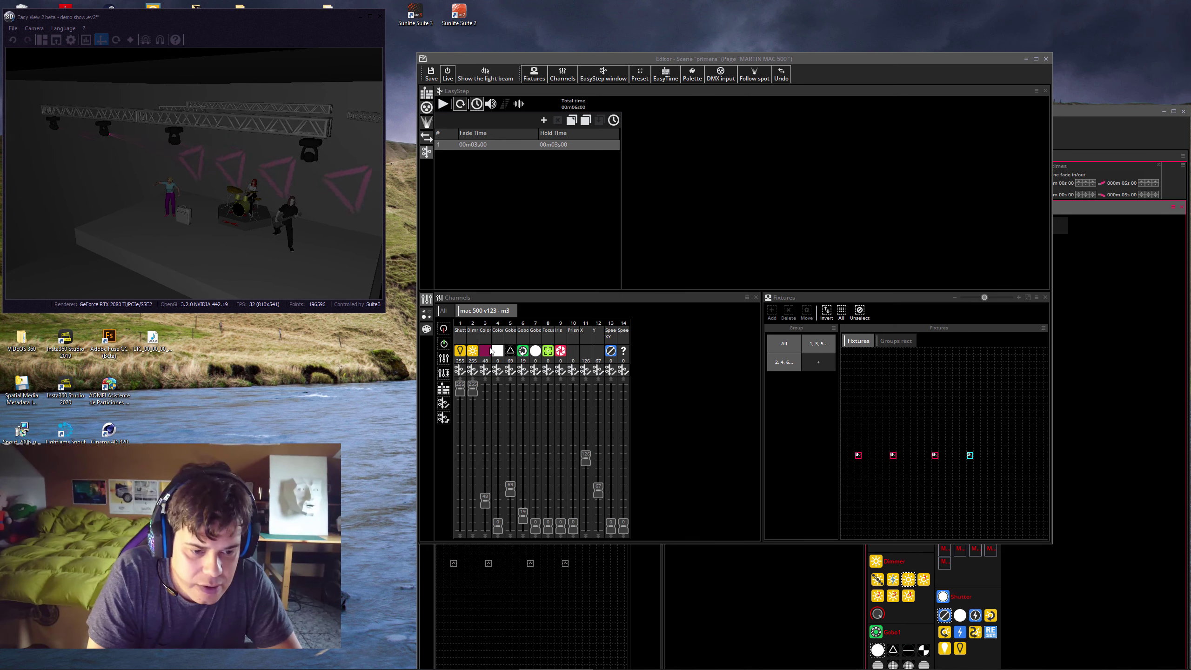
pyautogui.moveTo(486, 501)
pyautogui.mouseDown()
pyautogui.moveTo(498, 530)
pyautogui.moveTo(506, 462)
pyautogui.moveTo(502, 497)
pyautogui.mouseUp()
pyautogui.click(509, 478)
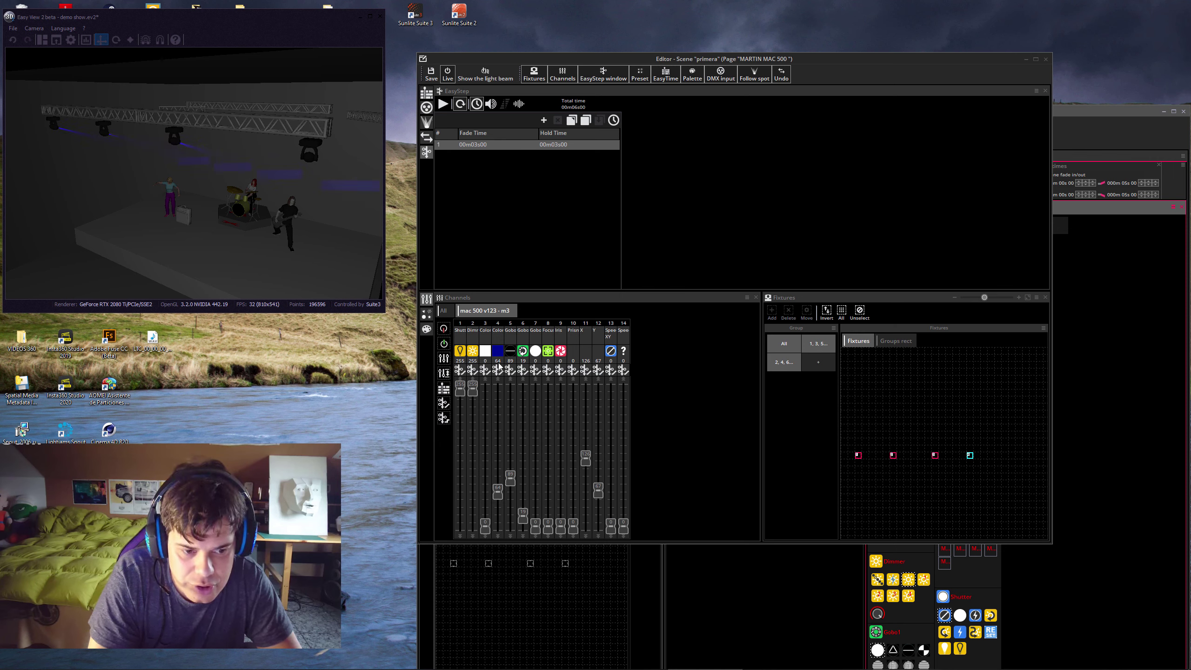
pyautogui.moveTo(499, 491); pyautogui.dragTo(502, 446)
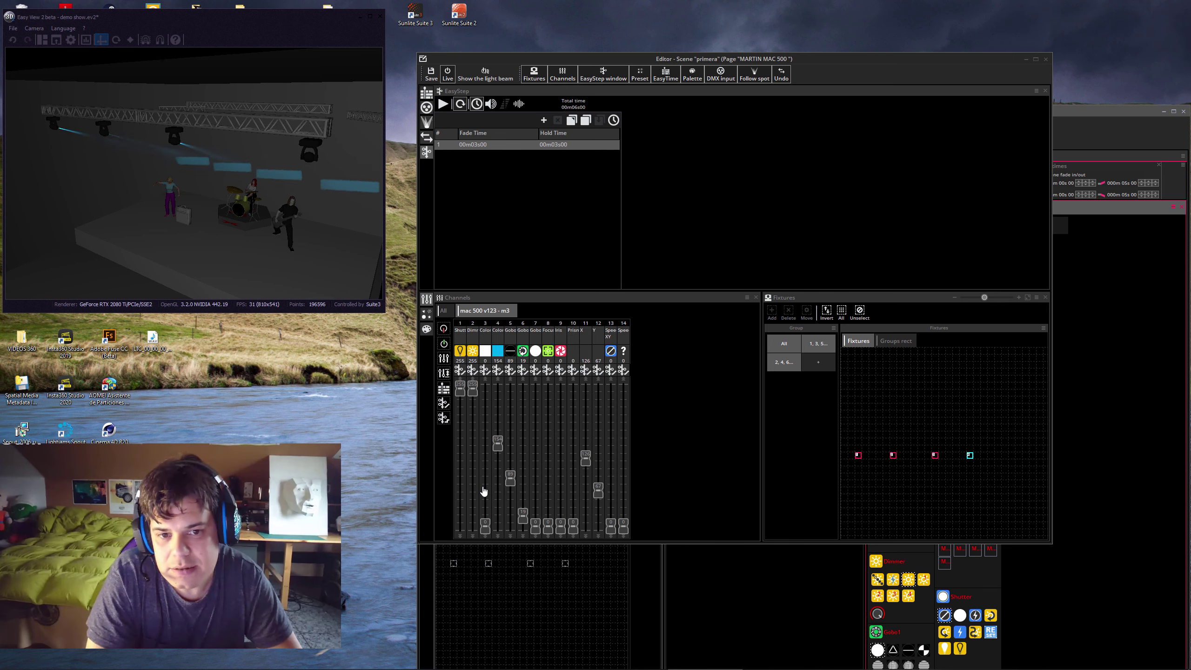
# Switch scene step 1 to the triangle gobo with the gobo channel at 71, and add a second scene step from it
pyautogui.moveTo(514, 473); pyautogui.dragTo(512, 493)
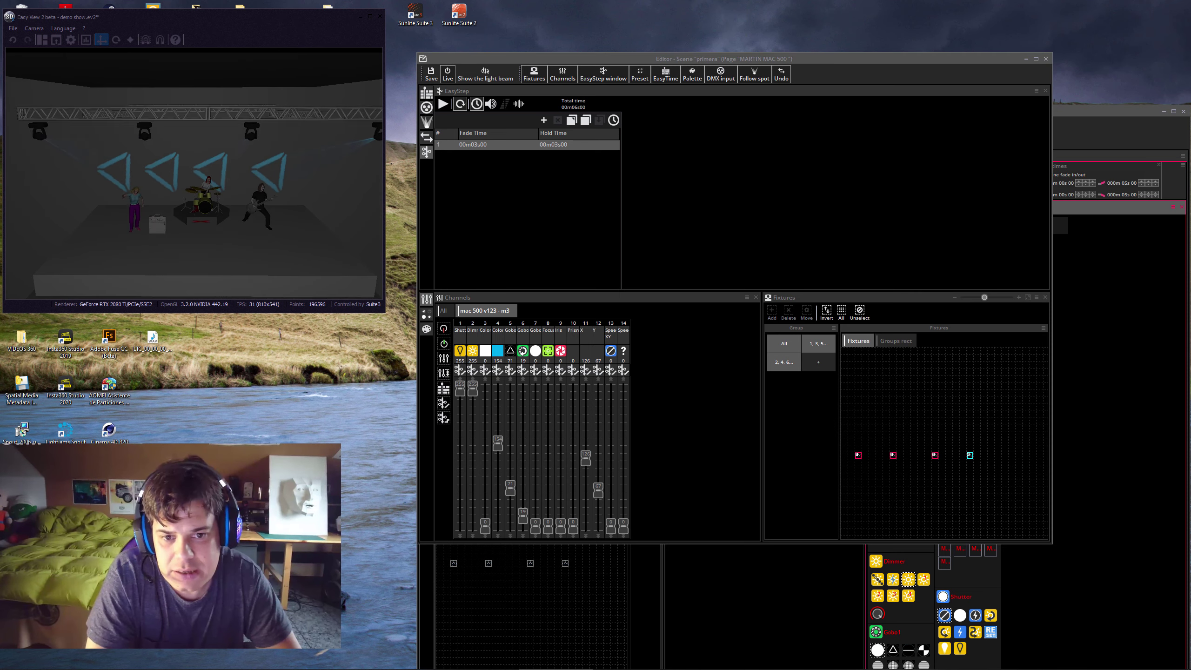
pyautogui.click(544, 120)
pyautogui.click(510, 144)
pyautogui.click(509, 152)
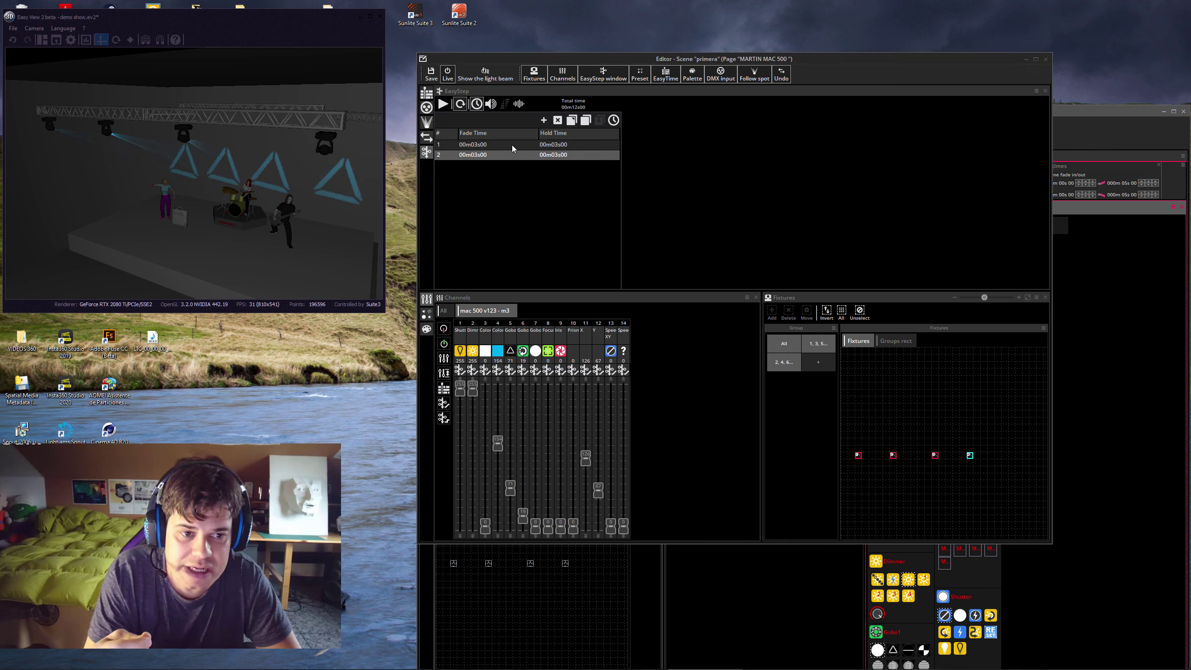
pyautogui.click(511, 146)
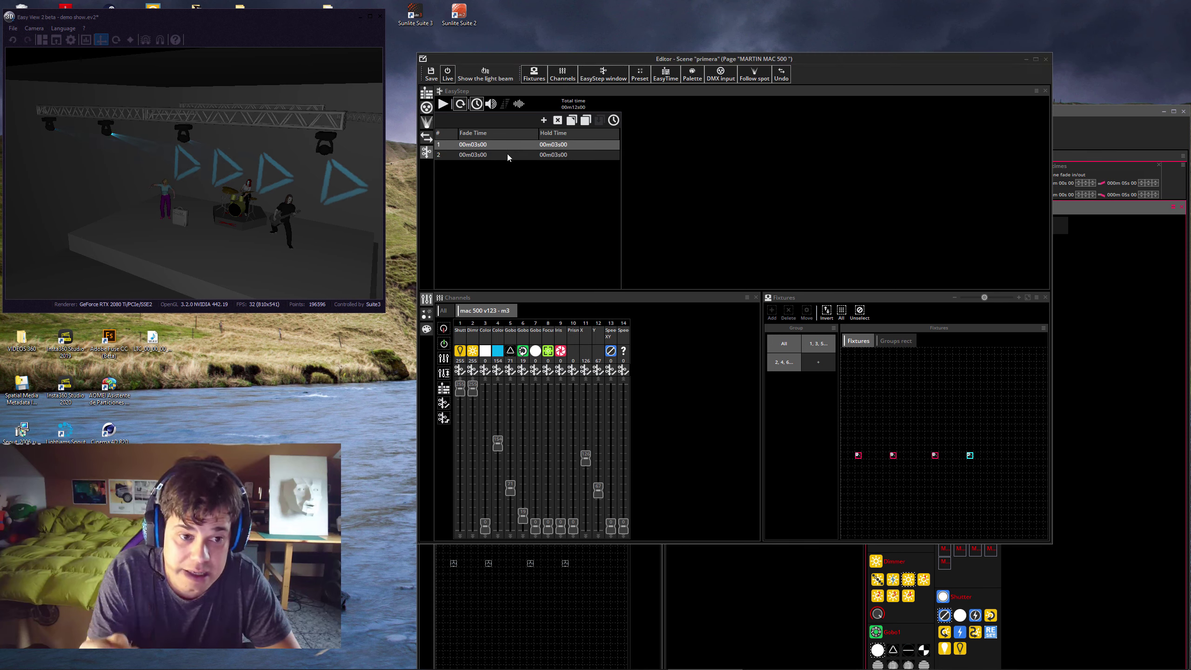
pyautogui.click(507, 155)
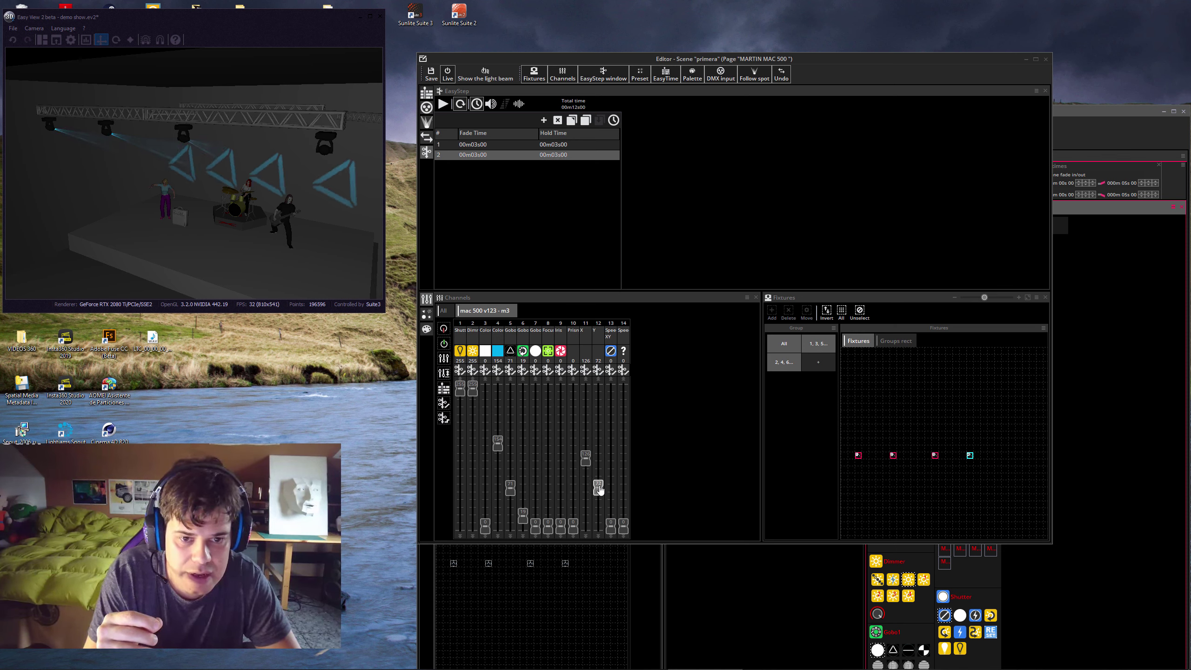
# Raise channel Y in step 2 to aim the heads out over the audience, and add a third step aimed at the stage floor with Y at 104
pyautogui.moveTo(599, 489); pyautogui.dragTo(604, 442)
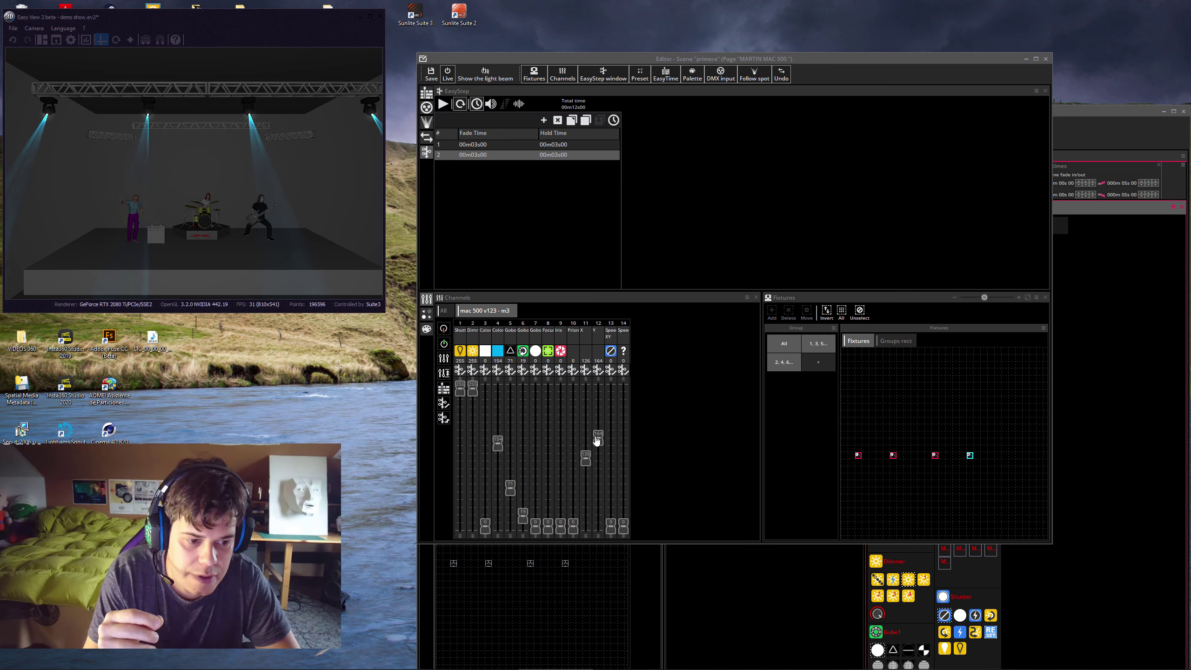
pyautogui.moveTo(597, 440); pyautogui.dragTo(598, 425)
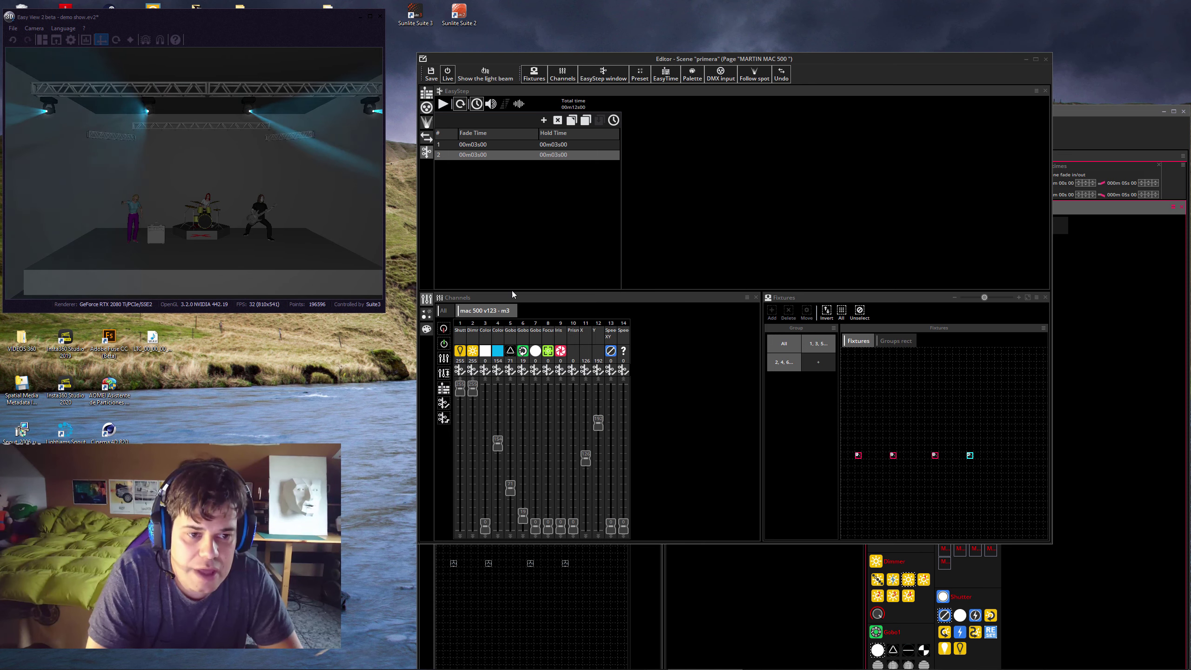
pyautogui.click(542, 121)
pyautogui.moveTo(598, 425); pyautogui.dragTo(597, 474)
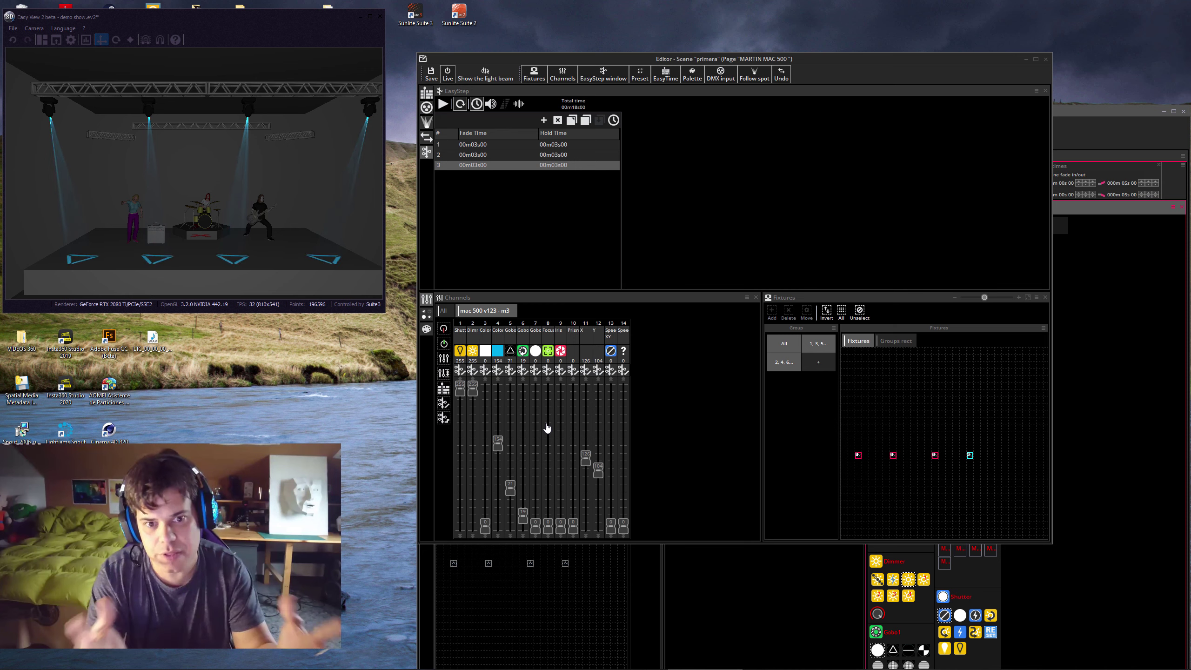
# Close the scene editor saving the changes, activate INIT, and play the primera scene in the visualiser
pyautogui.click(1046, 60)
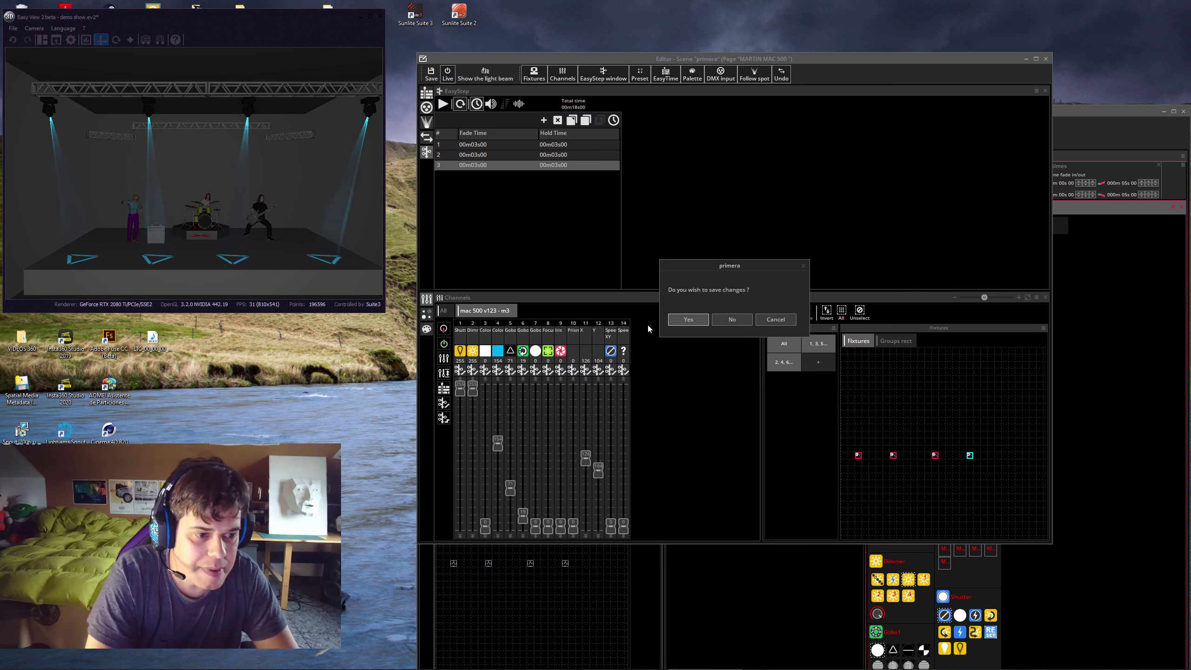
pyautogui.click(678, 321)
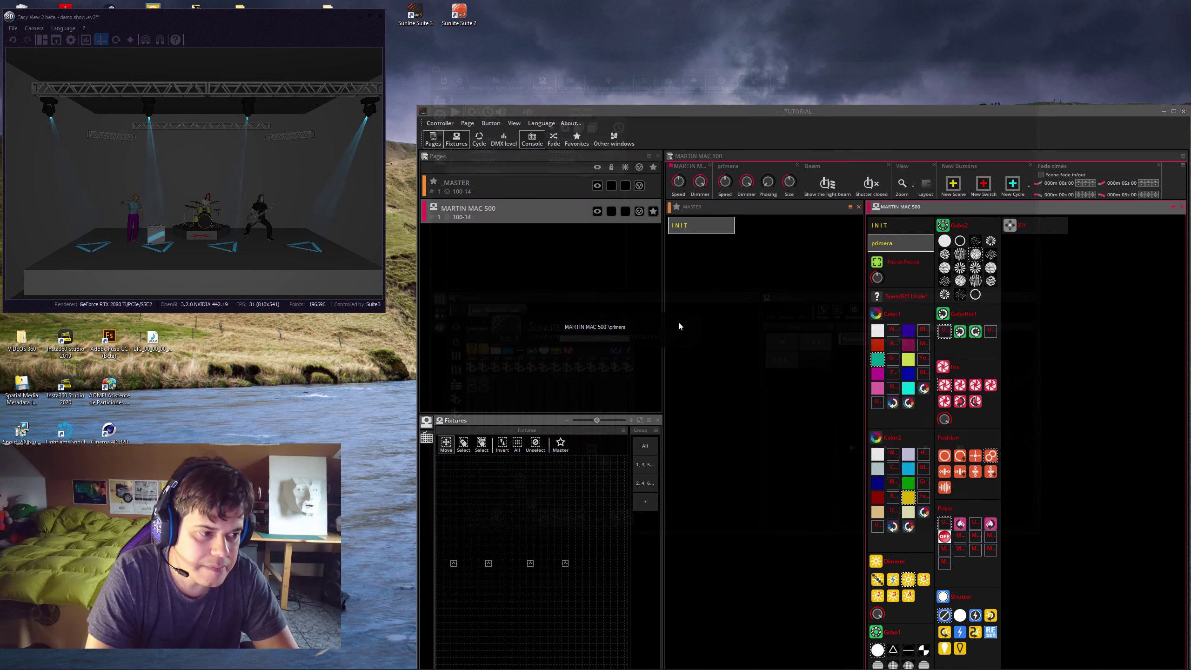
pyautogui.click(903, 227)
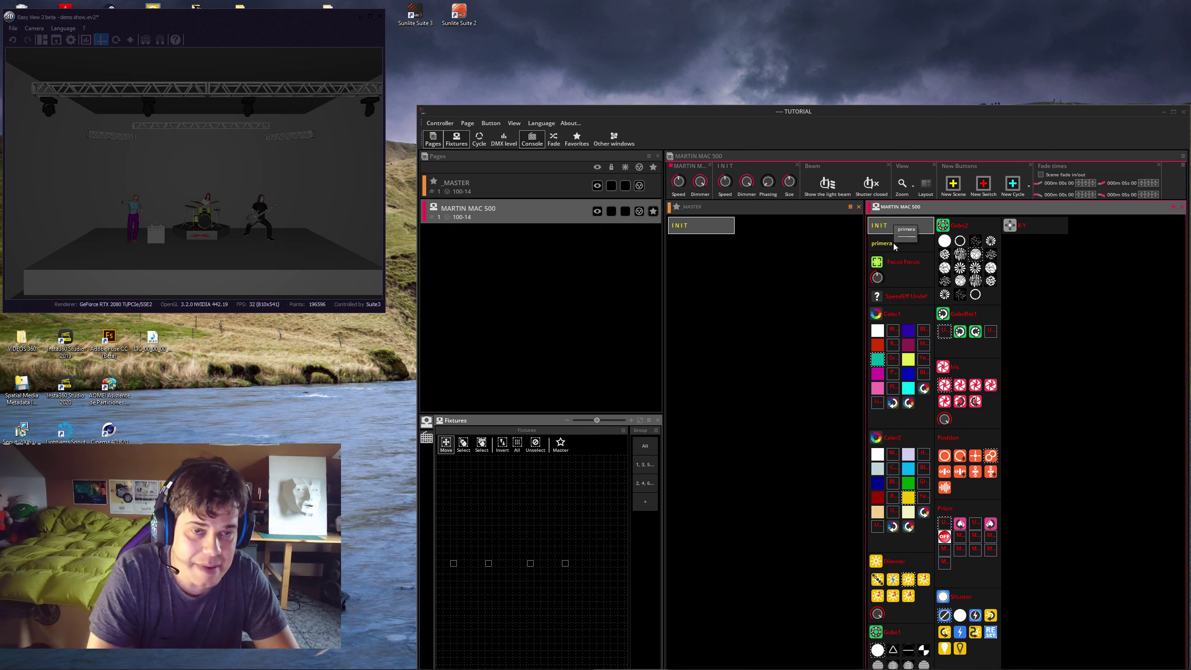
pyautogui.click(893, 243)
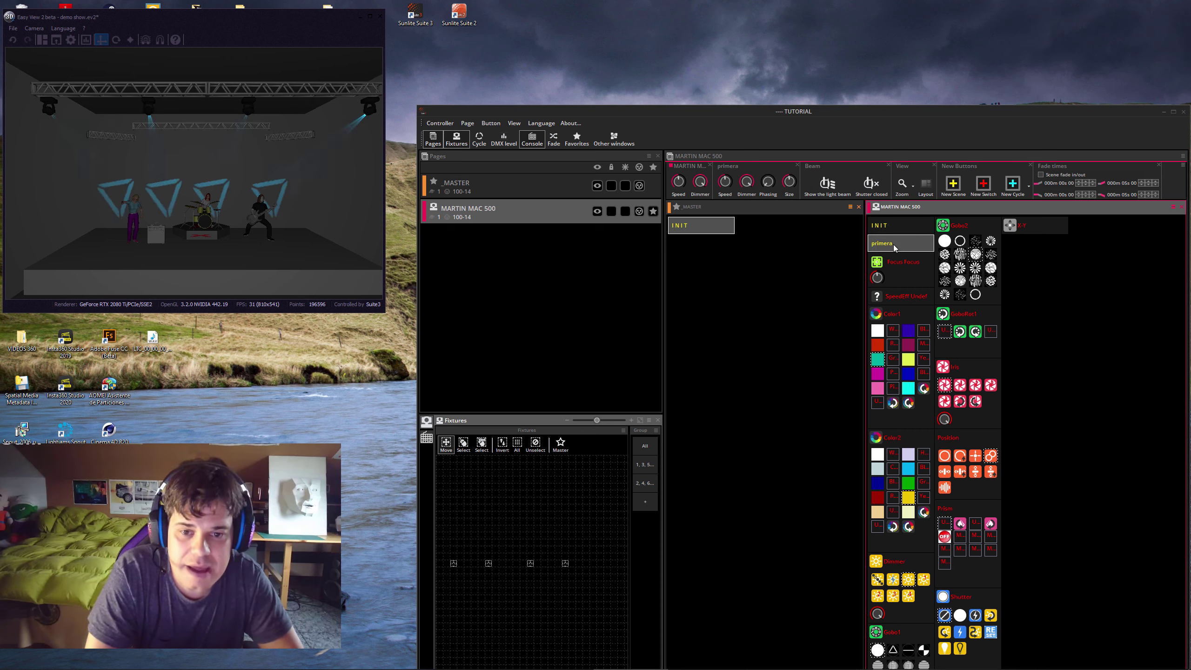
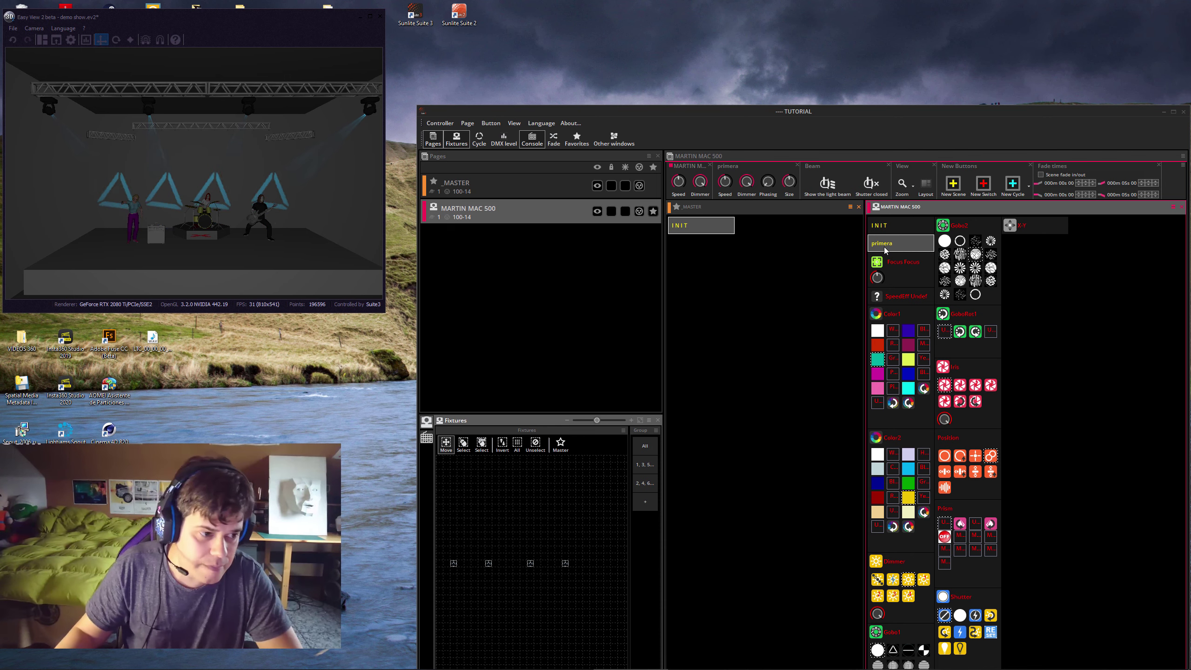
# Give the primera button the Eflower.ico icon from the Effect images and show its Speed fader
pyautogui.rightClick(884, 247)
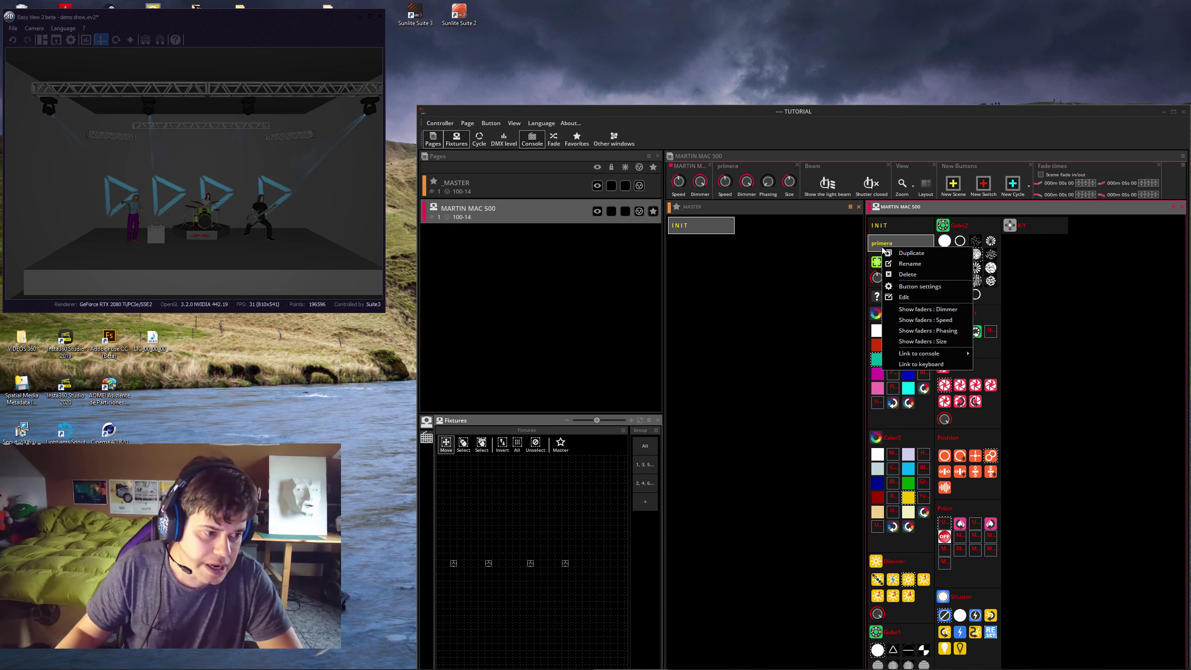
pyautogui.click(909, 286)
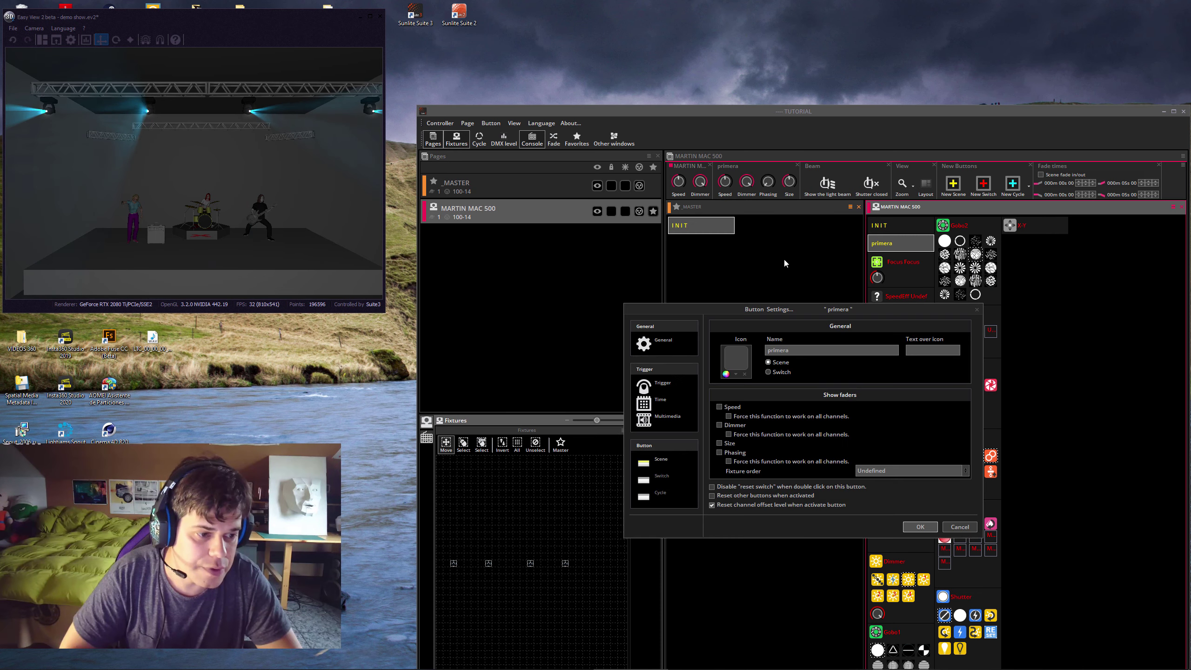
pyautogui.moveTo(813, 307); pyautogui.dragTo(808, 65)
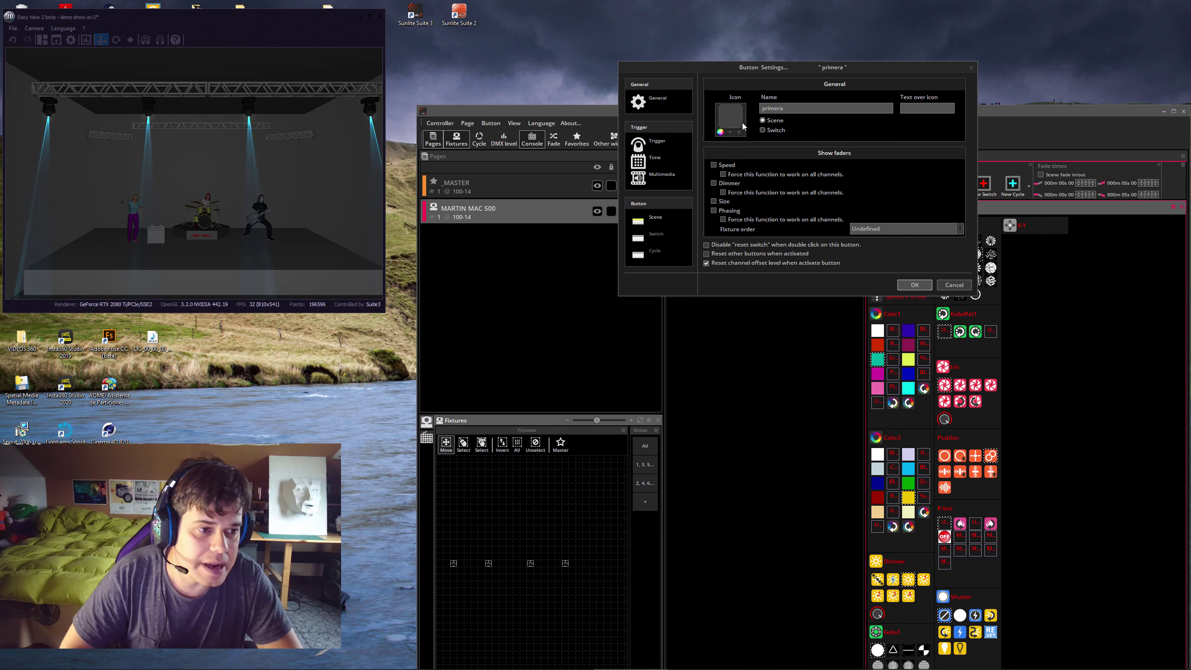
pyautogui.click(731, 133)
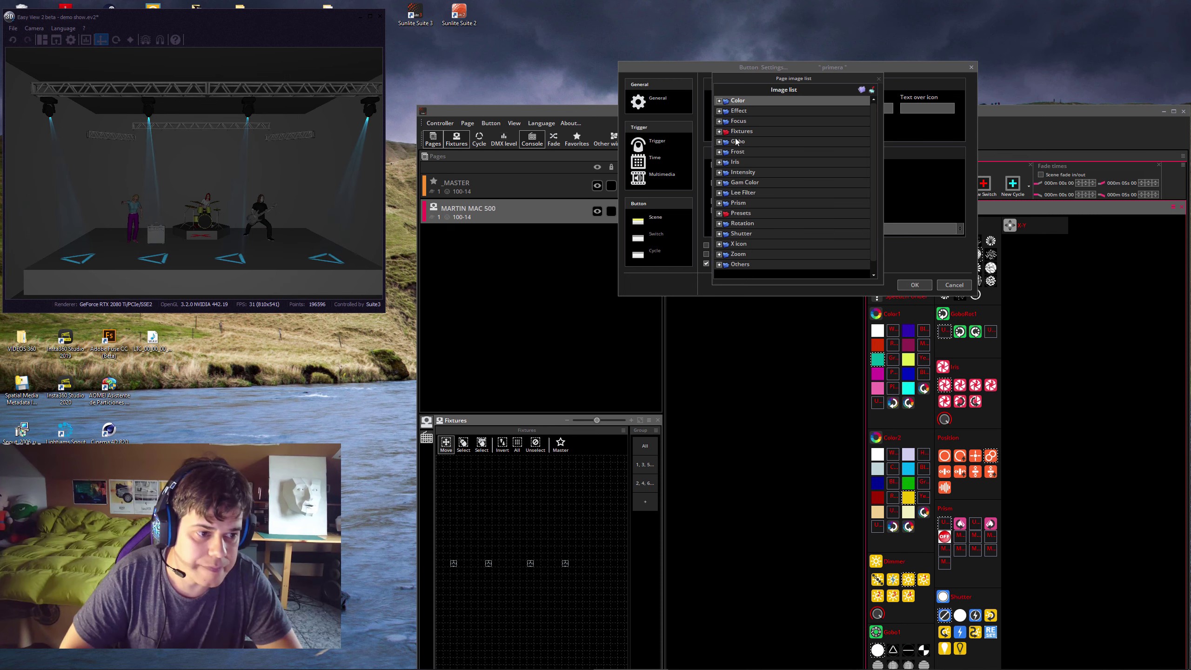
pyautogui.click(719, 173)
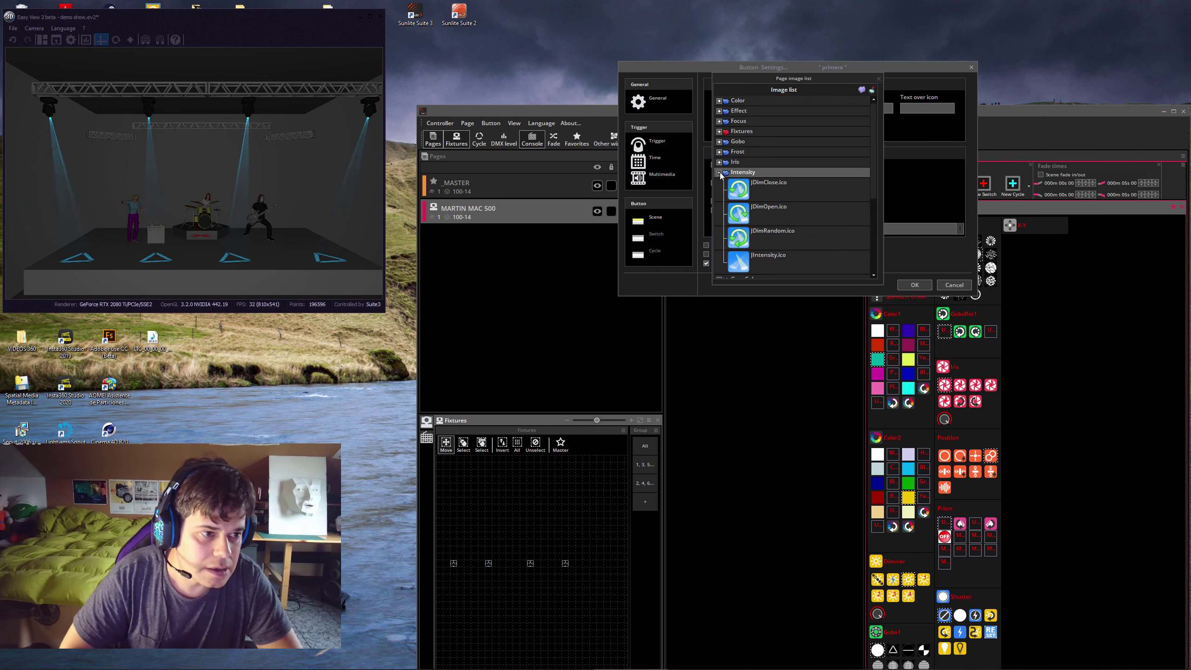
pyautogui.click(719, 172)
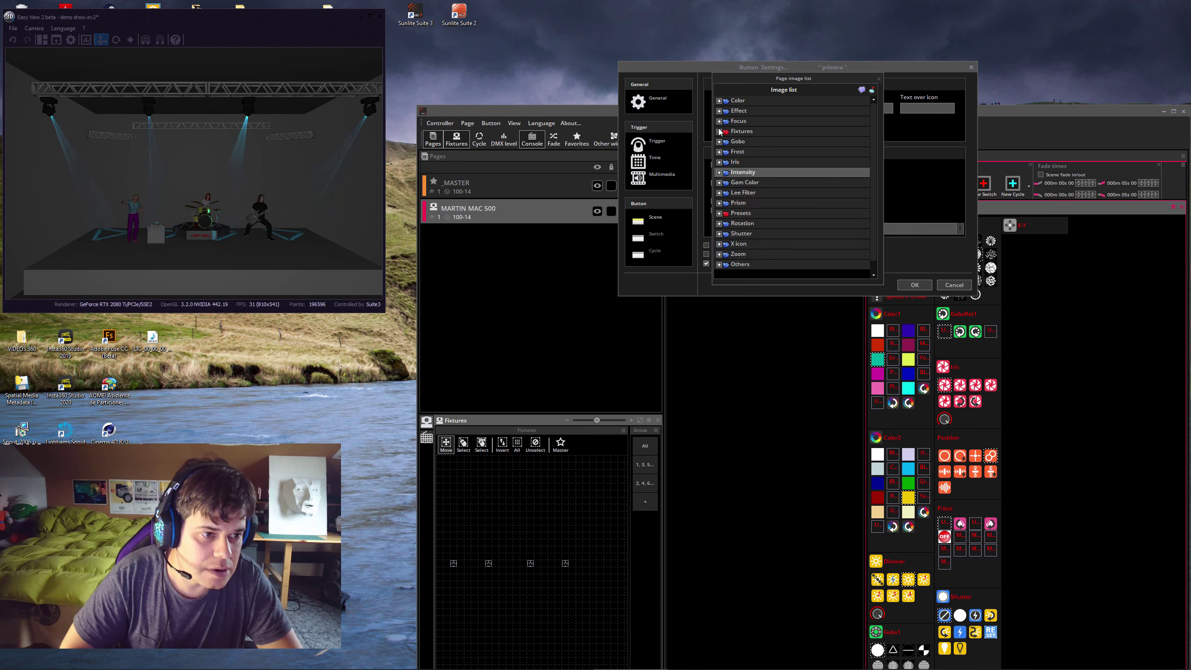
pyautogui.click(720, 111)
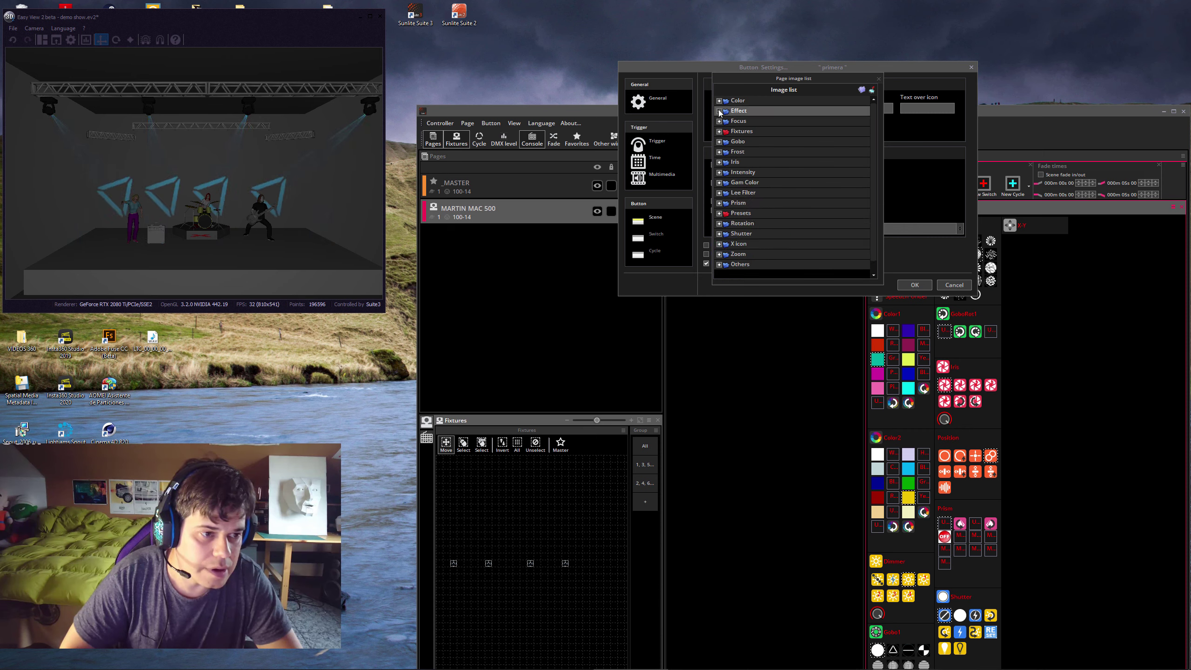
pyautogui.click(719, 111)
pyautogui.scroll(-5, 770, 183)
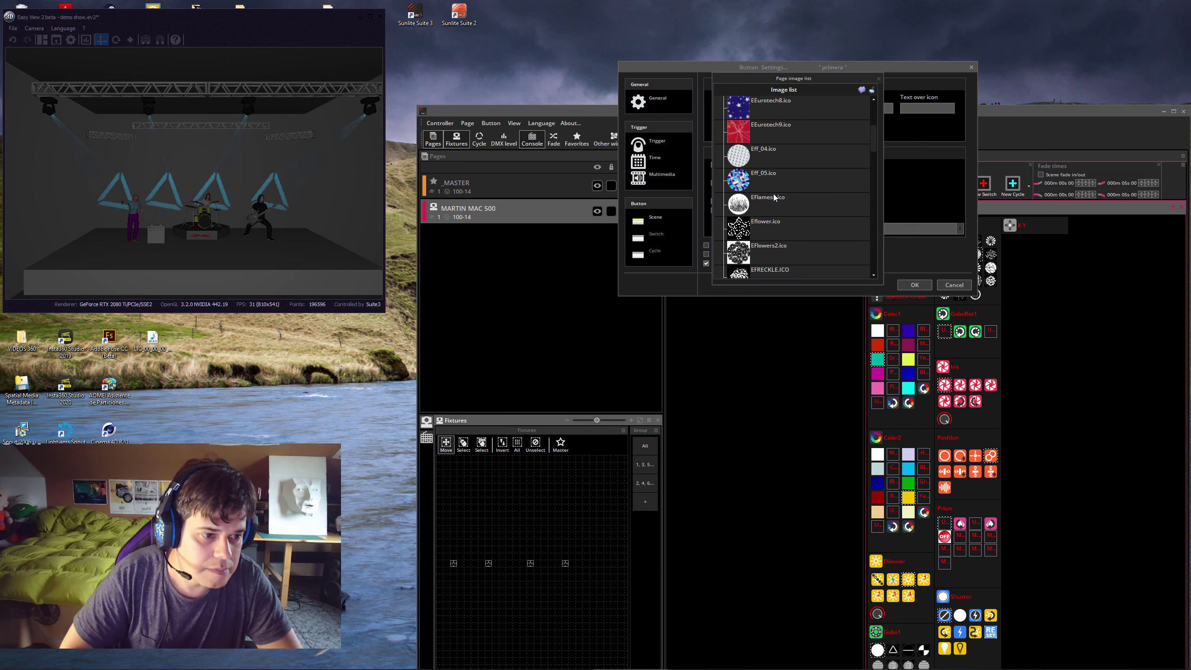
pyautogui.click(768, 226)
pyautogui.click(768, 224)
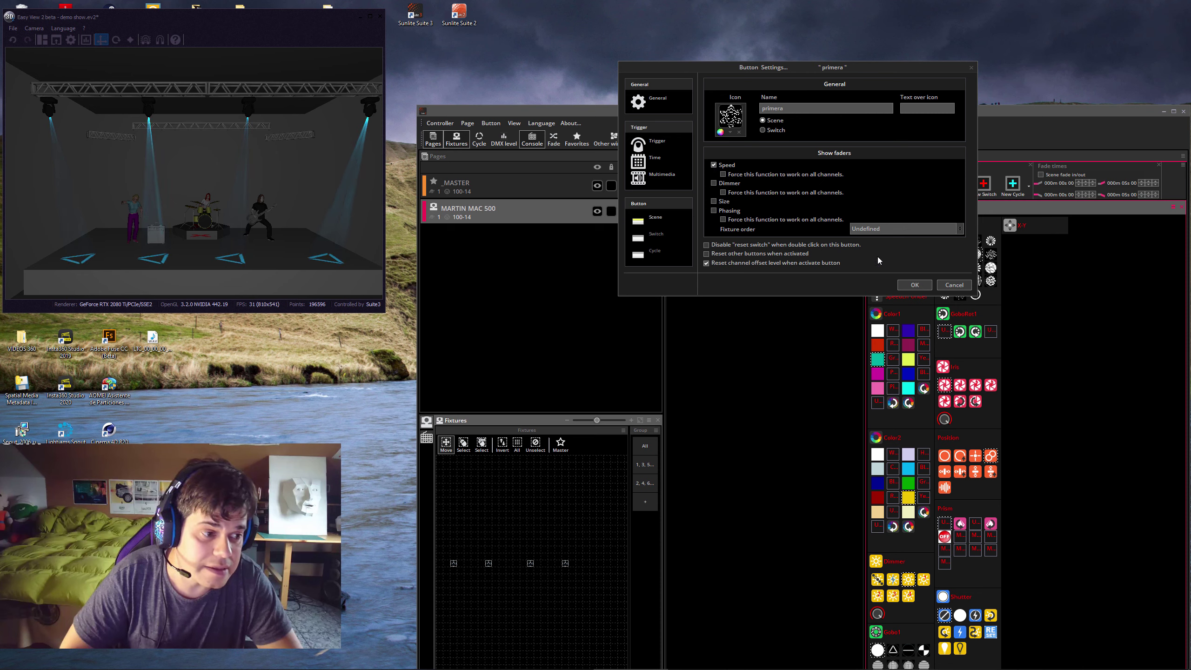
pyautogui.click(912, 285)
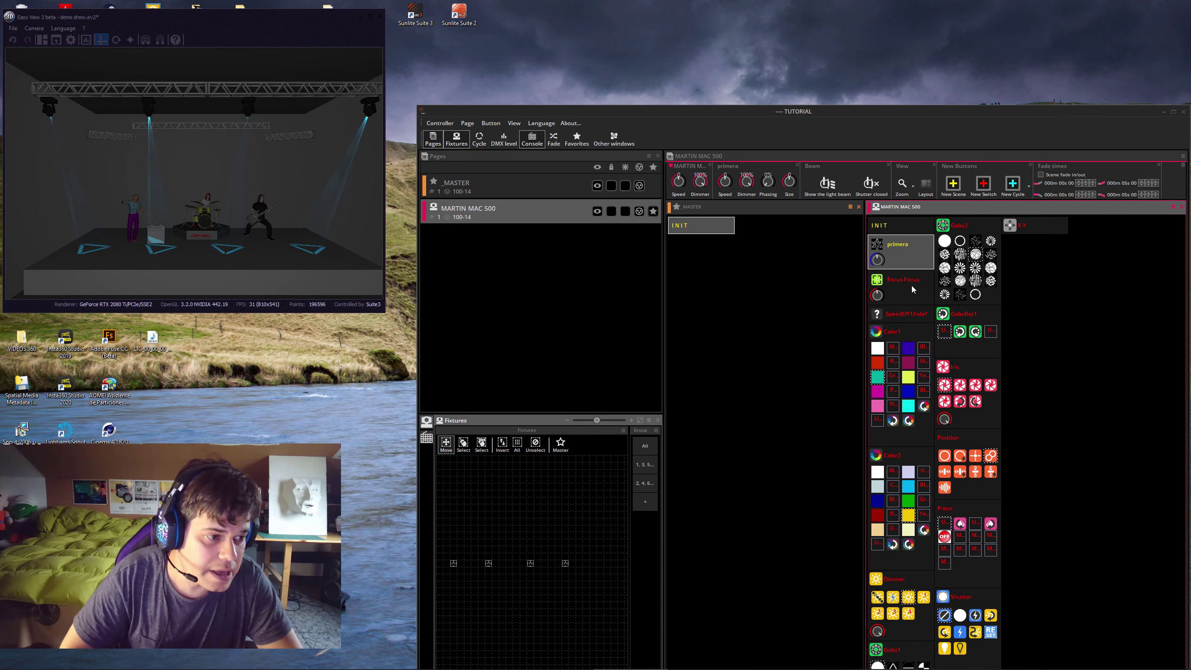
# Vary the playback speed of the primera scene up and down with its speed fader
pyautogui.click(877, 260)
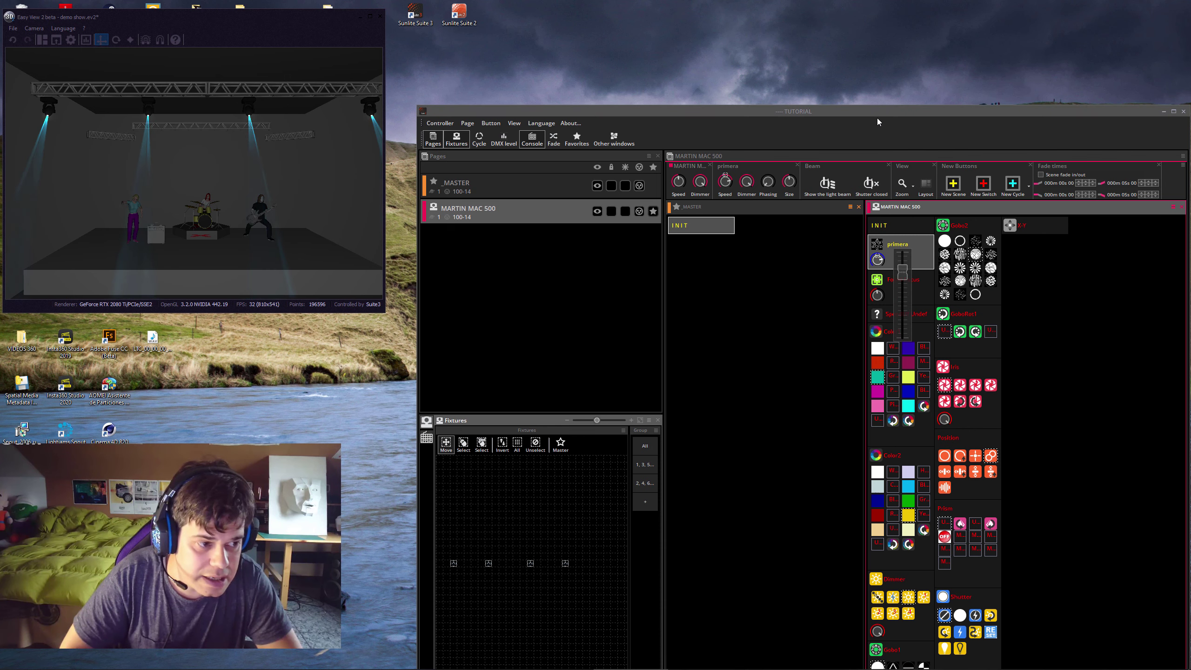
pyautogui.click(888, 65)
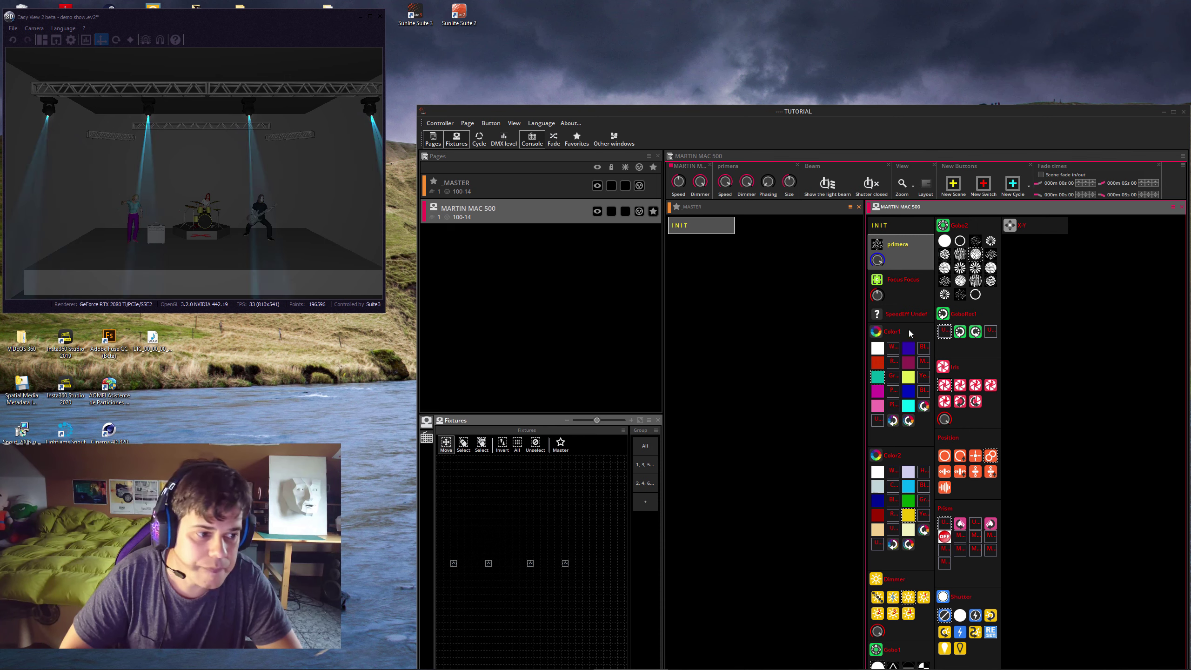
pyautogui.click(878, 259)
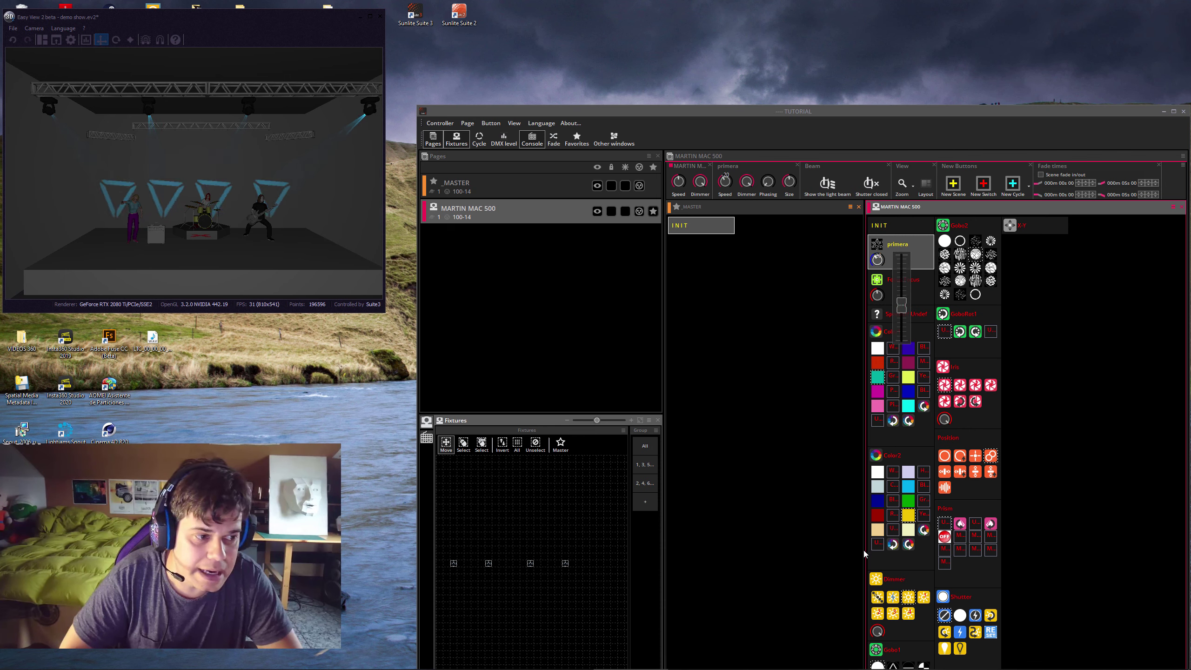
pyautogui.click(860, 581)
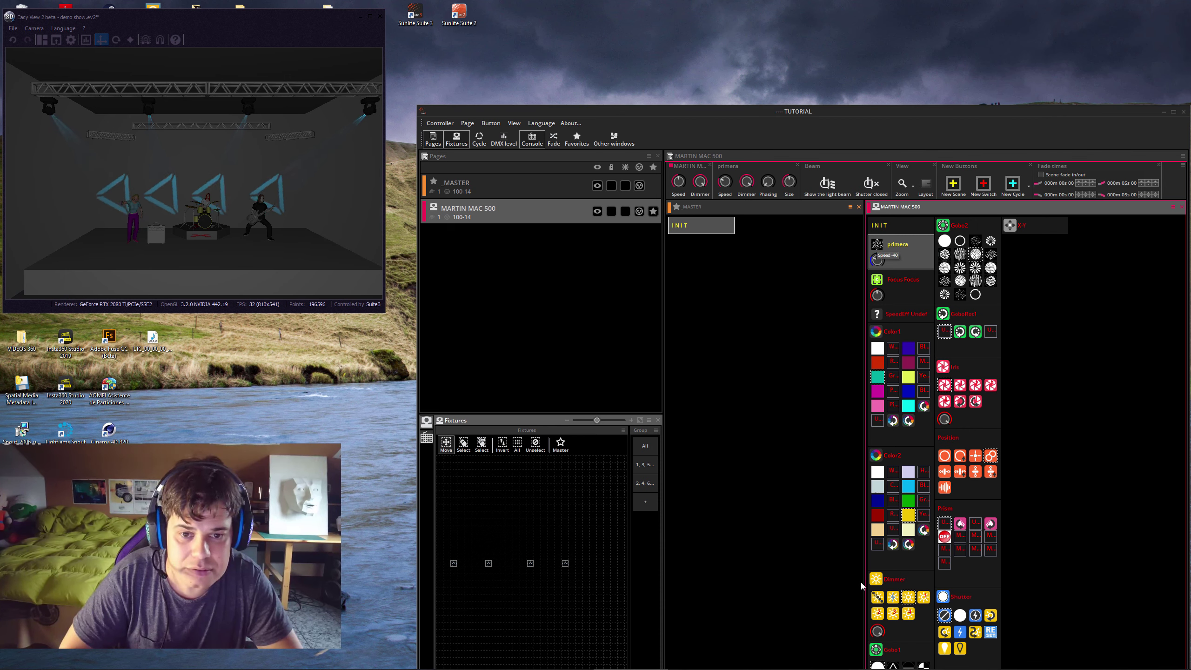
pyautogui.click(878, 260)
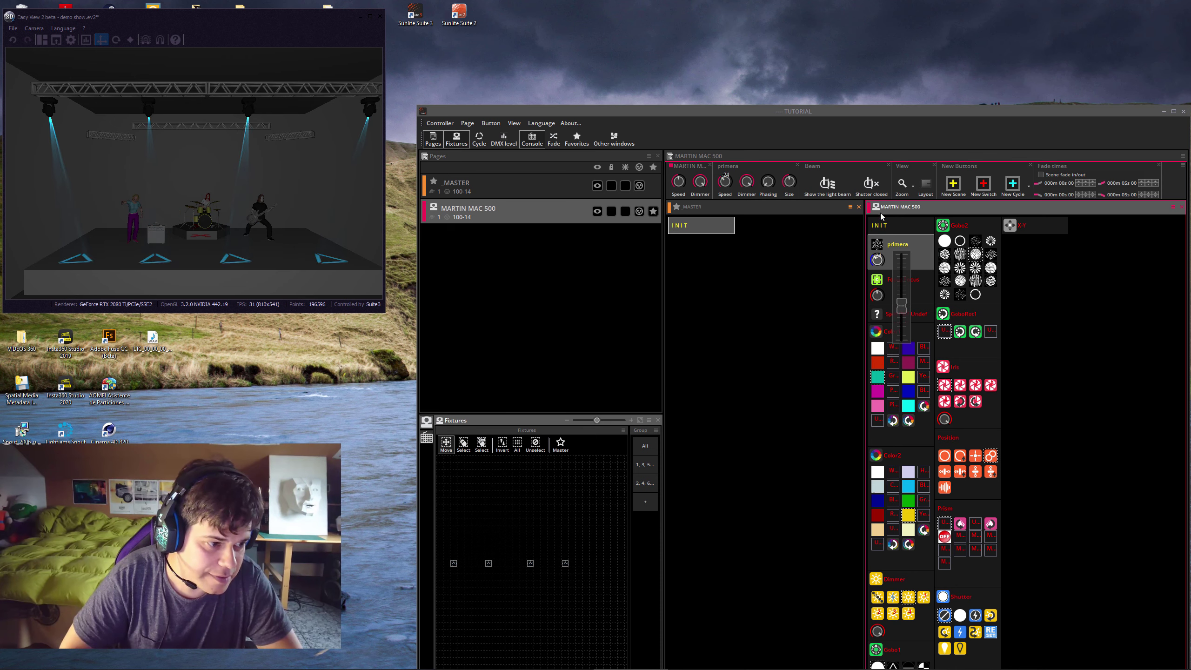
pyautogui.click(885, 119)
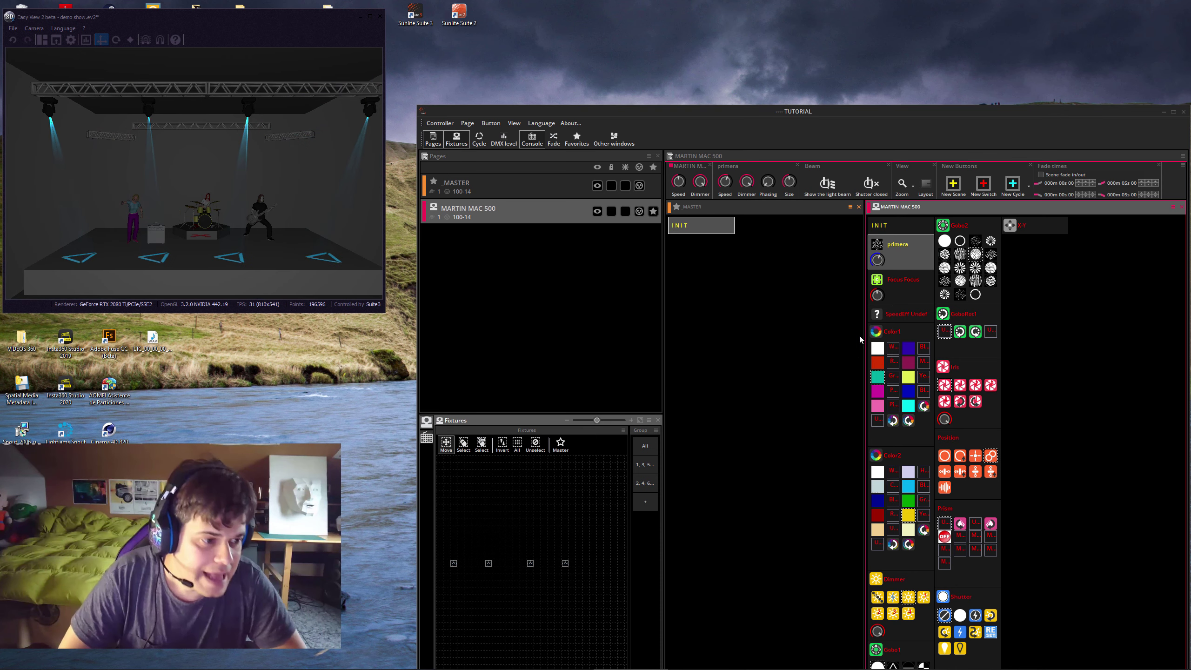
# Enable the Dimmer fader on the primera scene through its button settings
pyautogui.rightClick(895, 254)
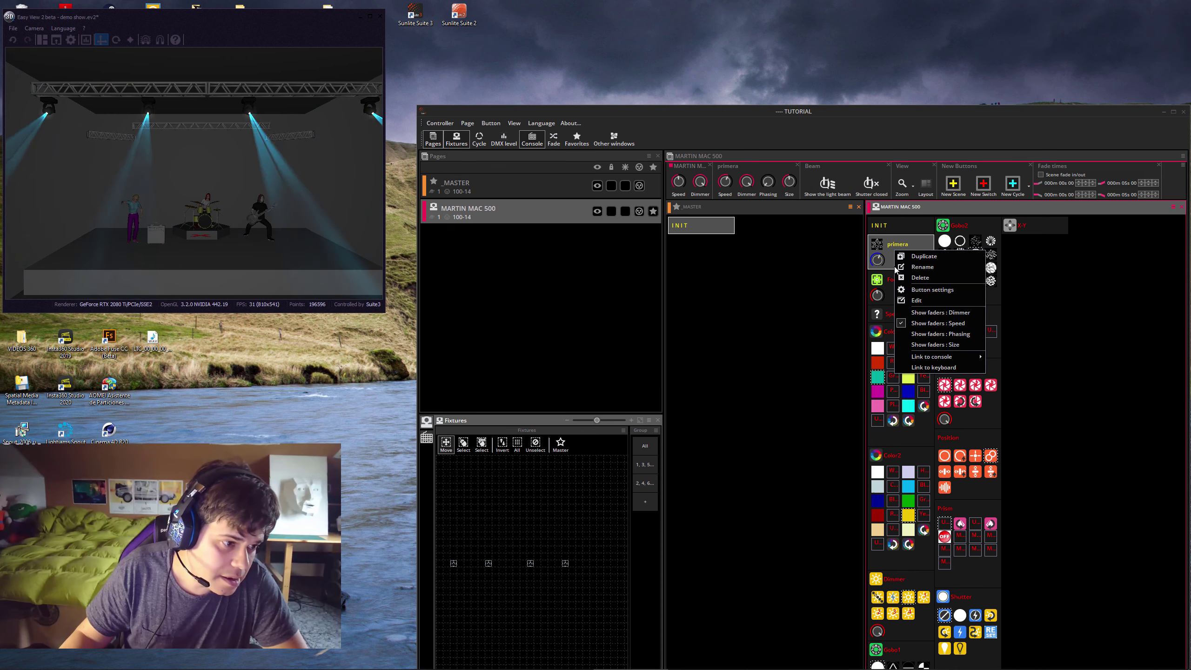
pyautogui.click(910, 291)
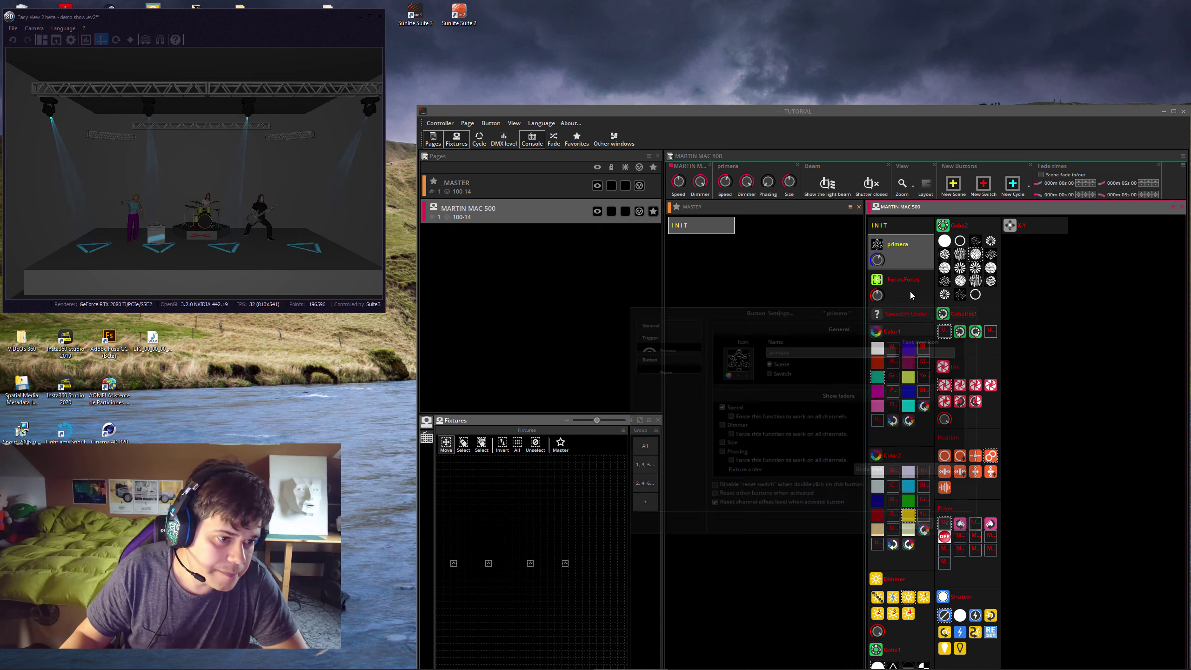
pyautogui.click(719, 424)
pyautogui.click(921, 526)
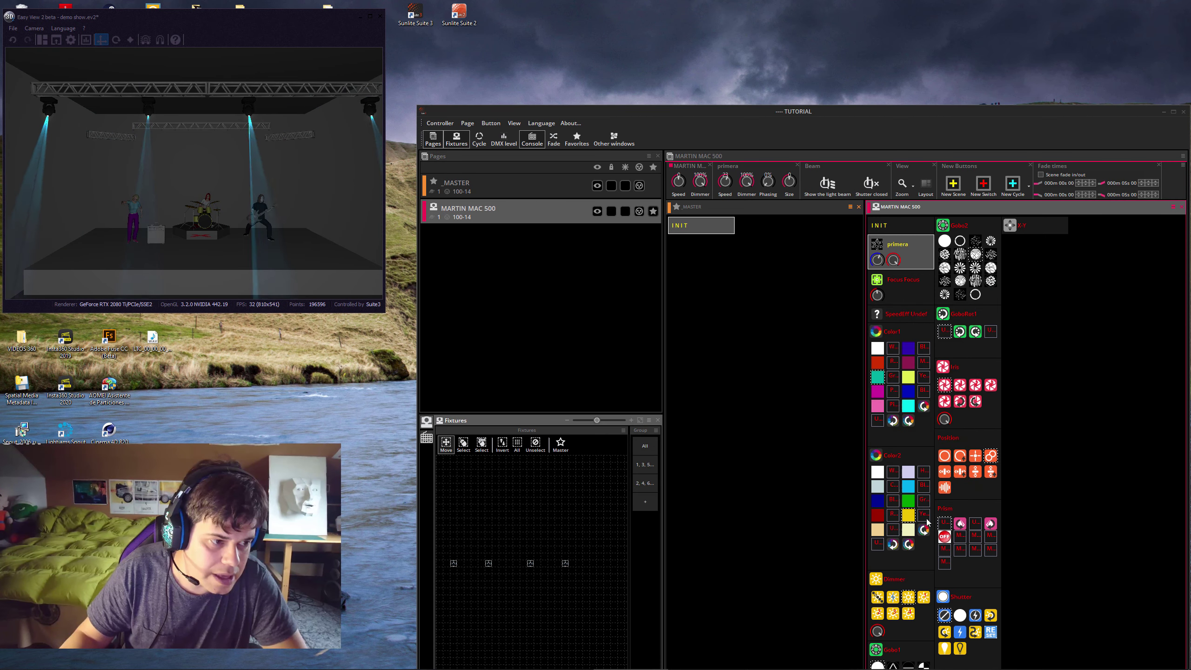
# Fade the primera scene's dimmer down to zero and bring it back up to 100%
pyautogui.click(894, 260)
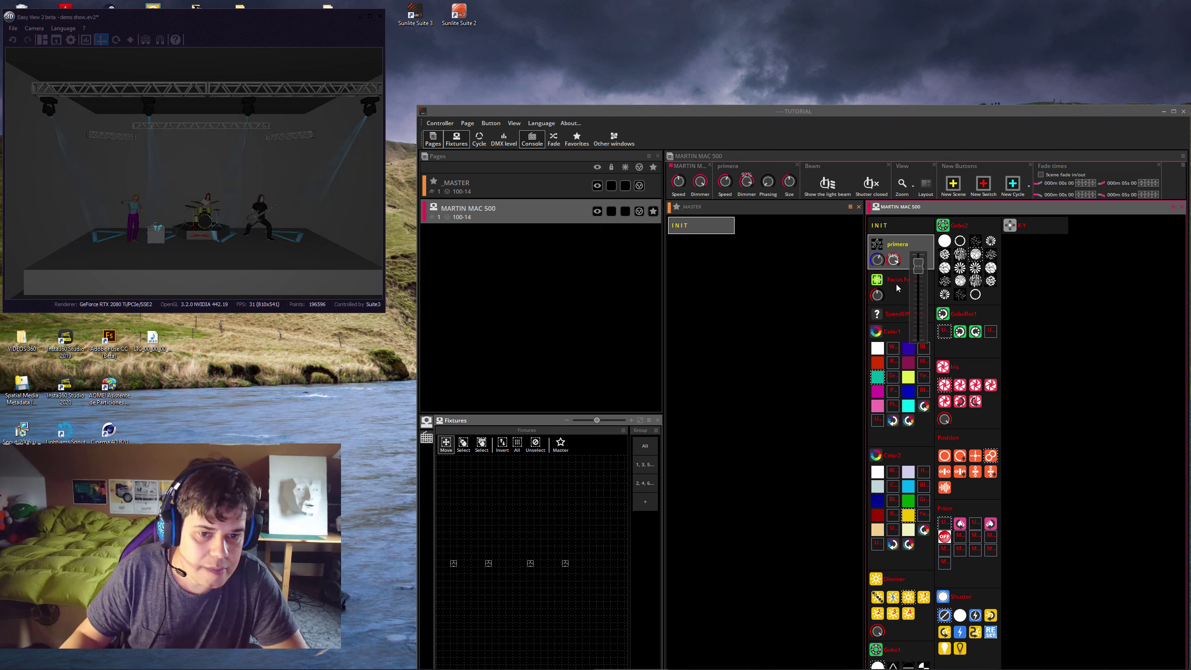
pyautogui.moveTo(898, 403); pyautogui.dragTo(896, 457)
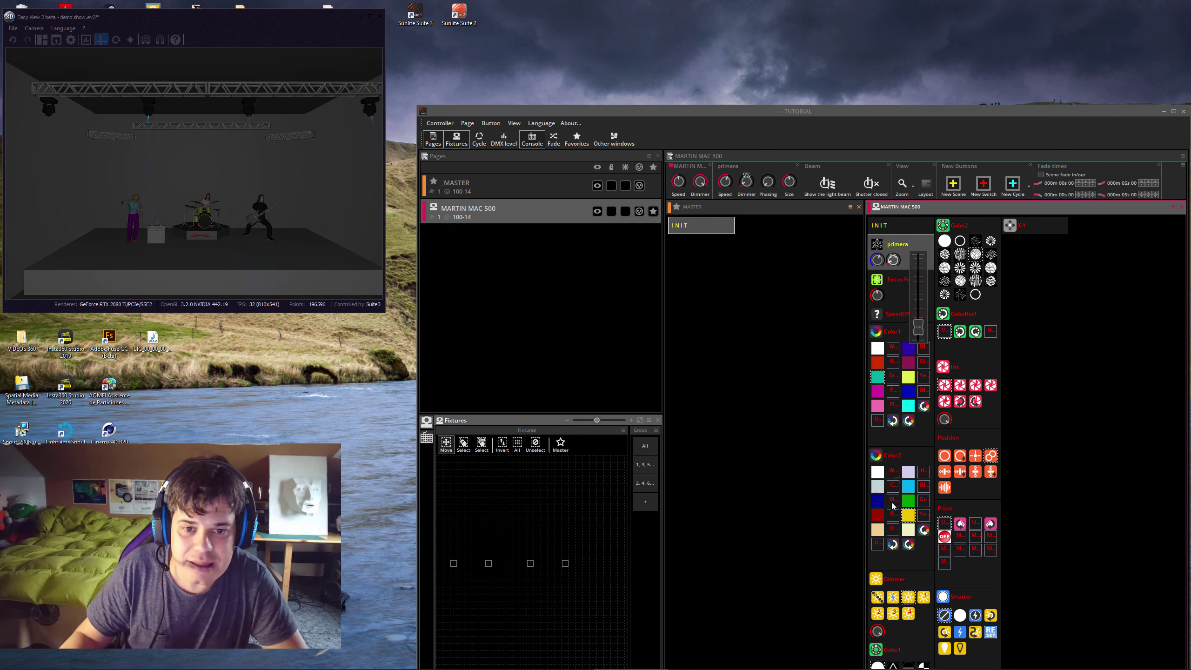
pyautogui.moveTo(901, 341); pyautogui.dragTo(912, 272)
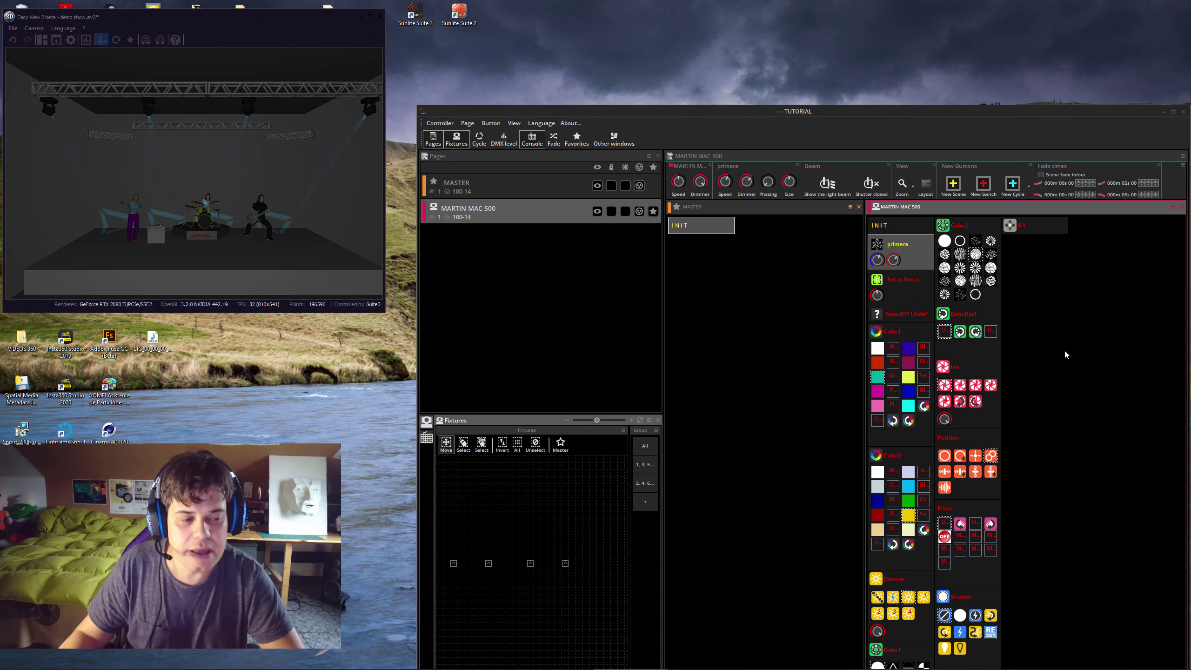
pyautogui.click(894, 259)
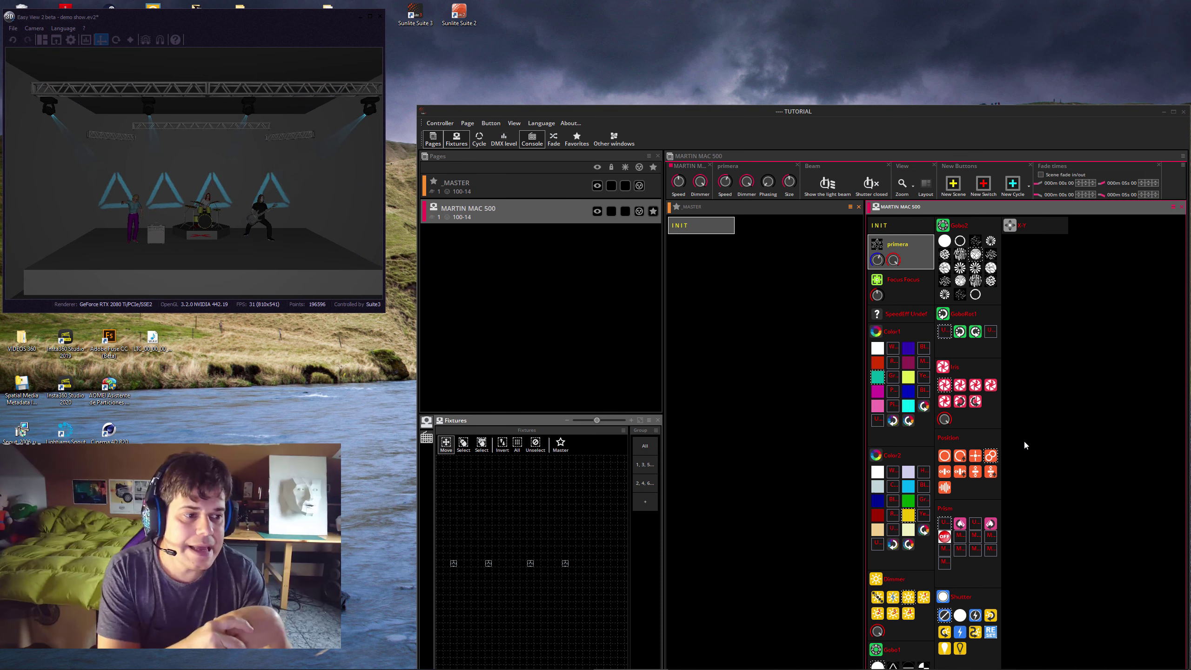
# Restart the primera scene from INIT and open it for editing
pyautogui.click(903, 230)
pyautogui.click(902, 243)
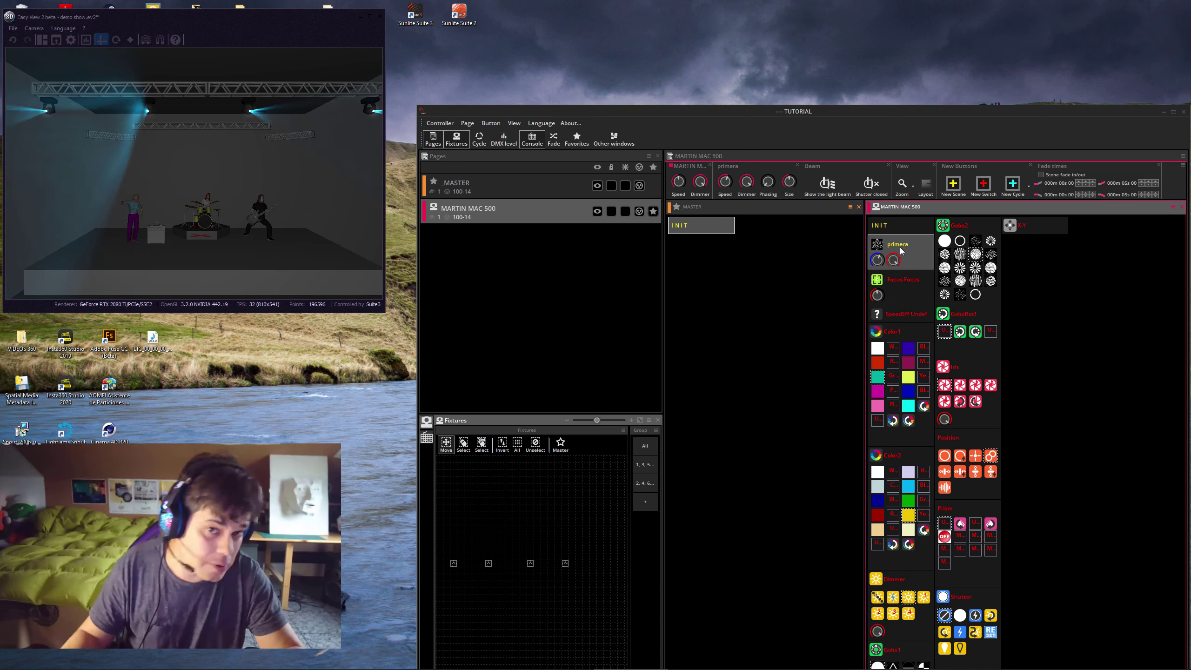
pyautogui.rightClick(901, 248)
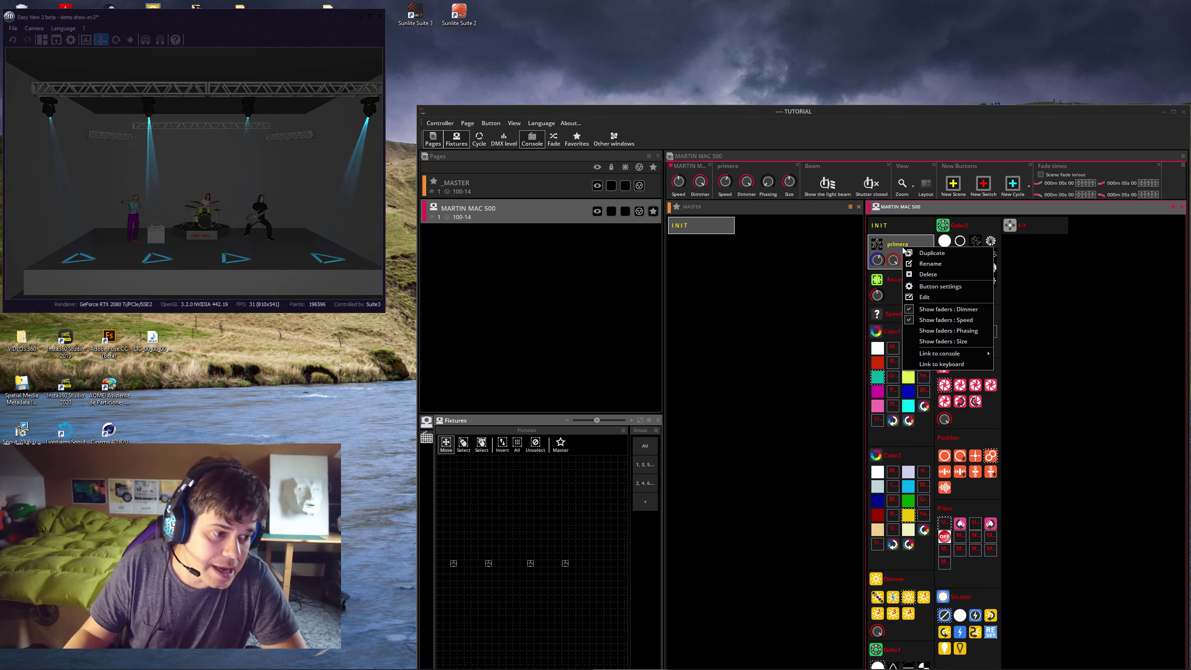
pyautogui.click(924, 298)
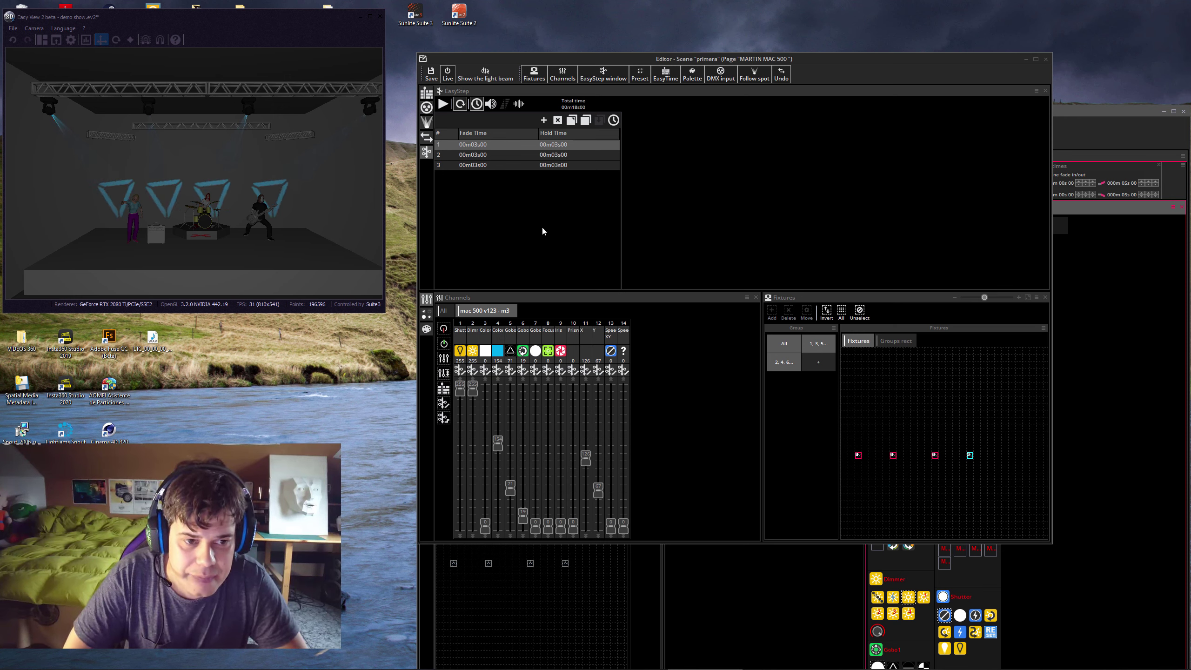
# Examine the look of each of the three EasyStep steps in the primera scene, ending on step 1
pyautogui.click(515, 154)
pyautogui.click(509, 166)
pyautogui.click(508, 155)
pyautogui.click(507, 146)
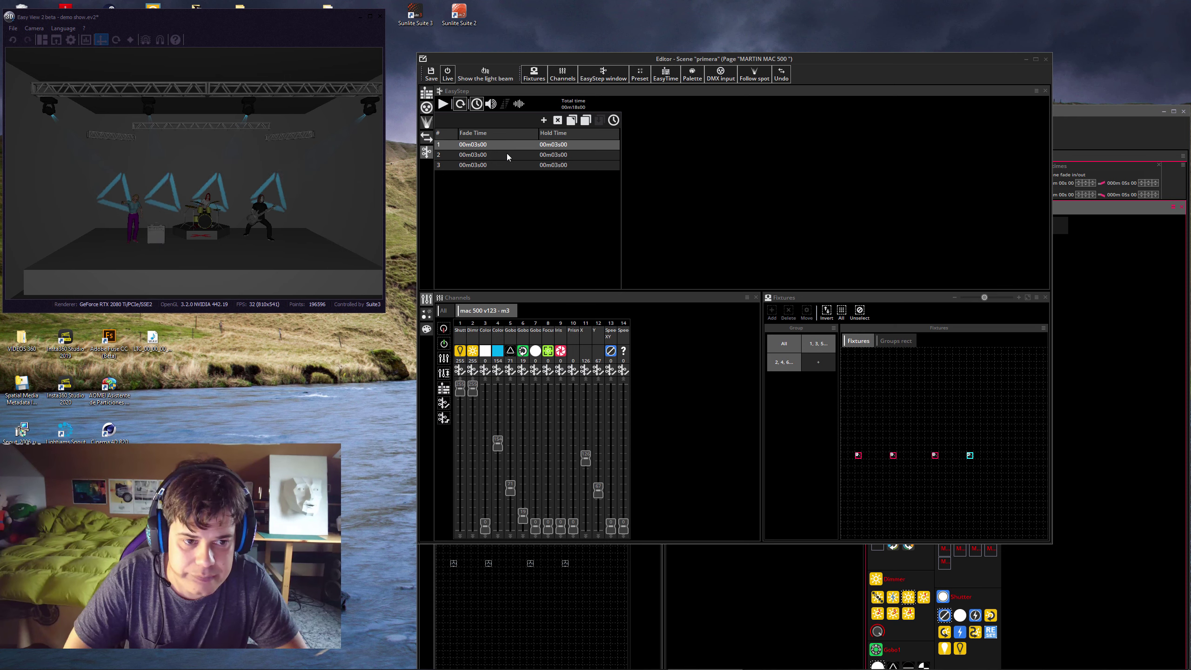
pyautogui.click(506, 155)
pyautogui.click(505, 165)
pyautogui.click(506, 155)
pyautogui.click(505, 146)
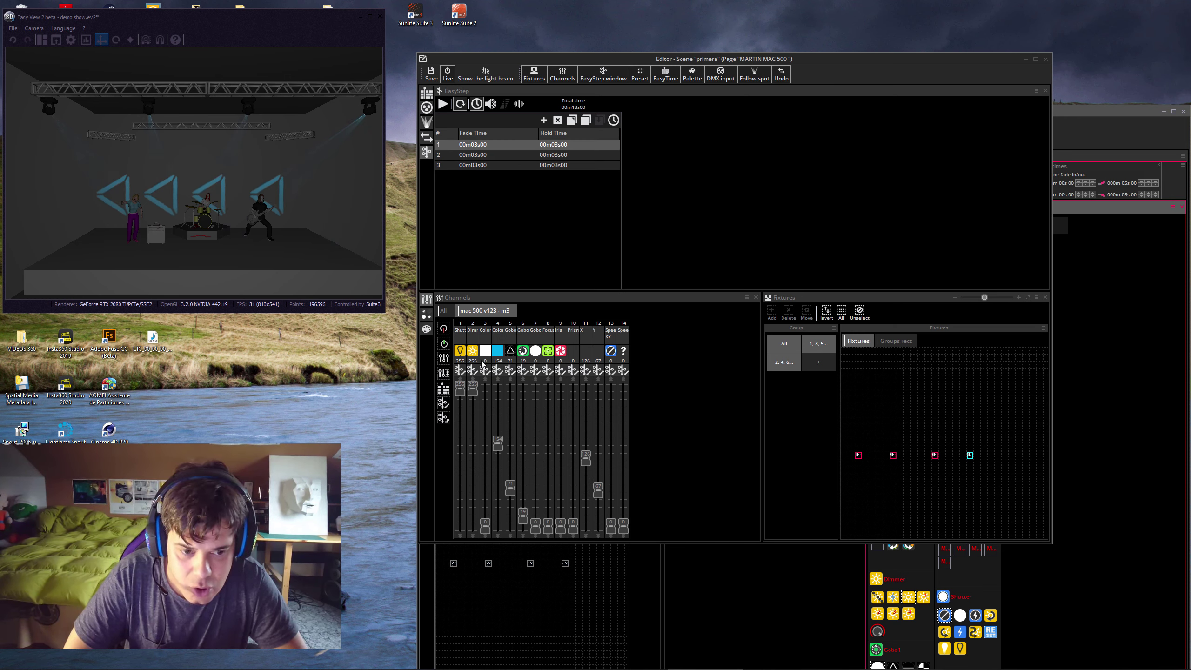
# Switch gobo channel 5 off in the primera scene, check all three steps, and close the editor saving the changes
pyautogui.click(511, 371)
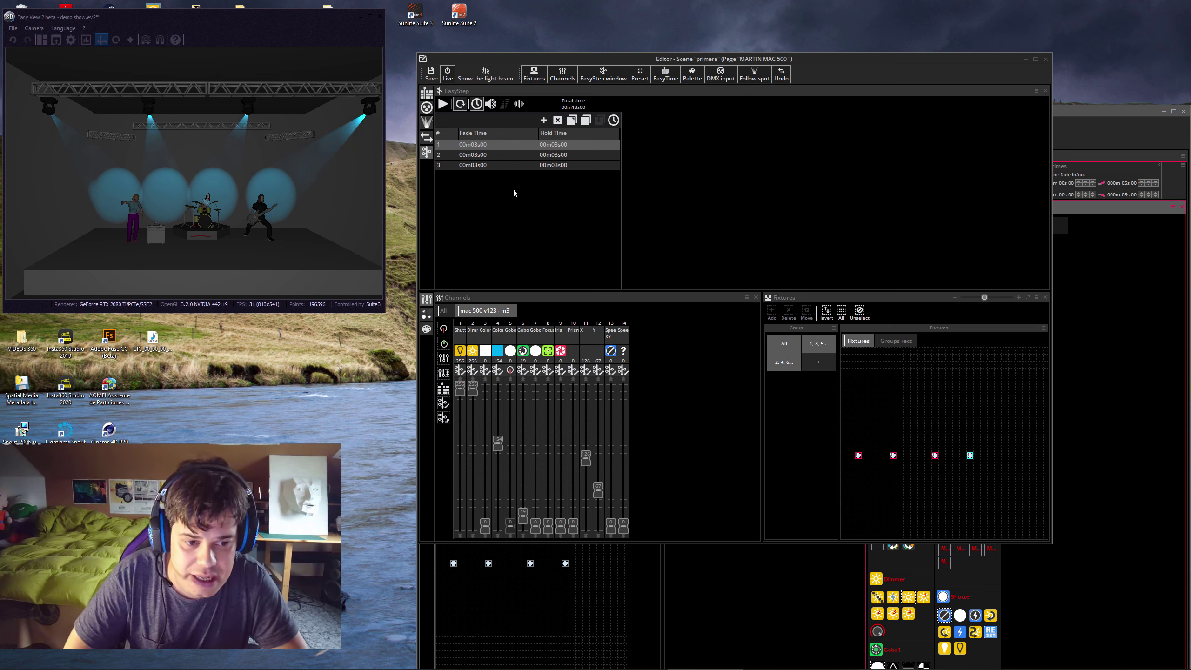
pyautogui.click(510, 154)
pyautogui.click(509, 165)
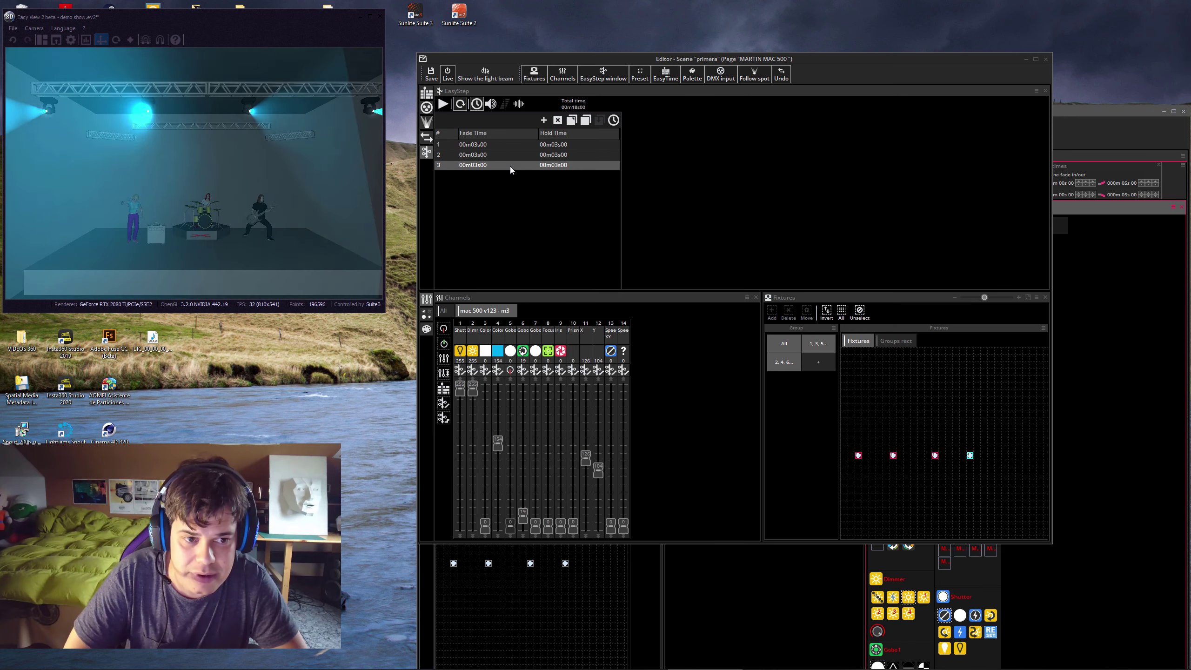
pyautogui.click(510, 156)
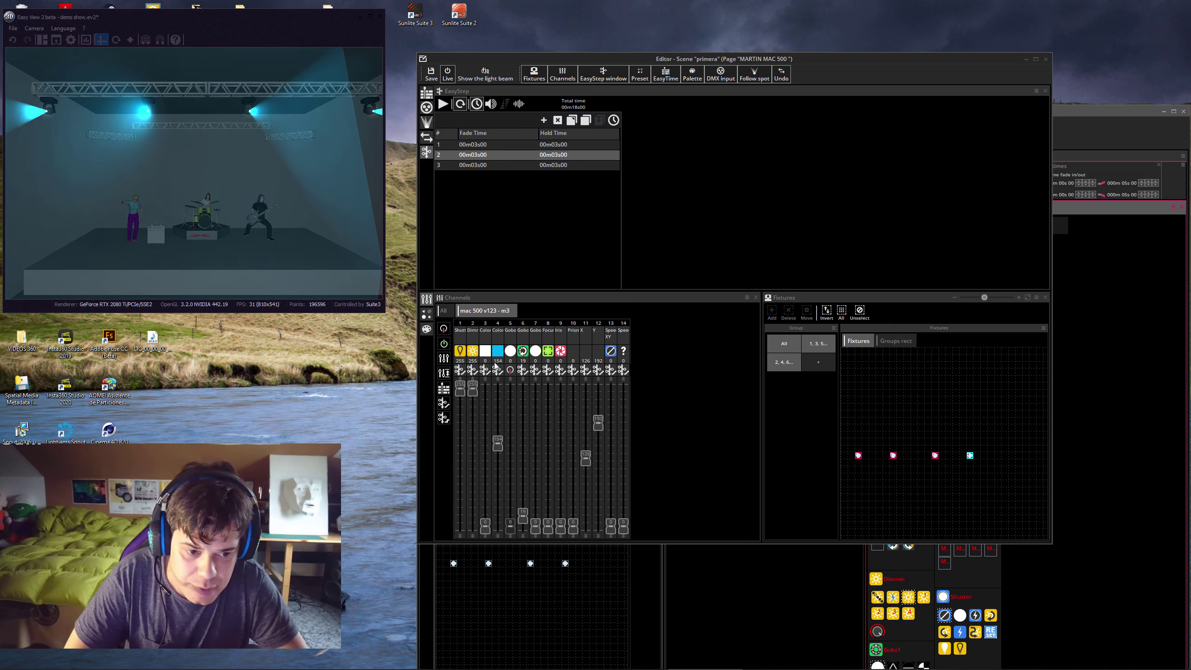
pyautogui.click(492, 145)
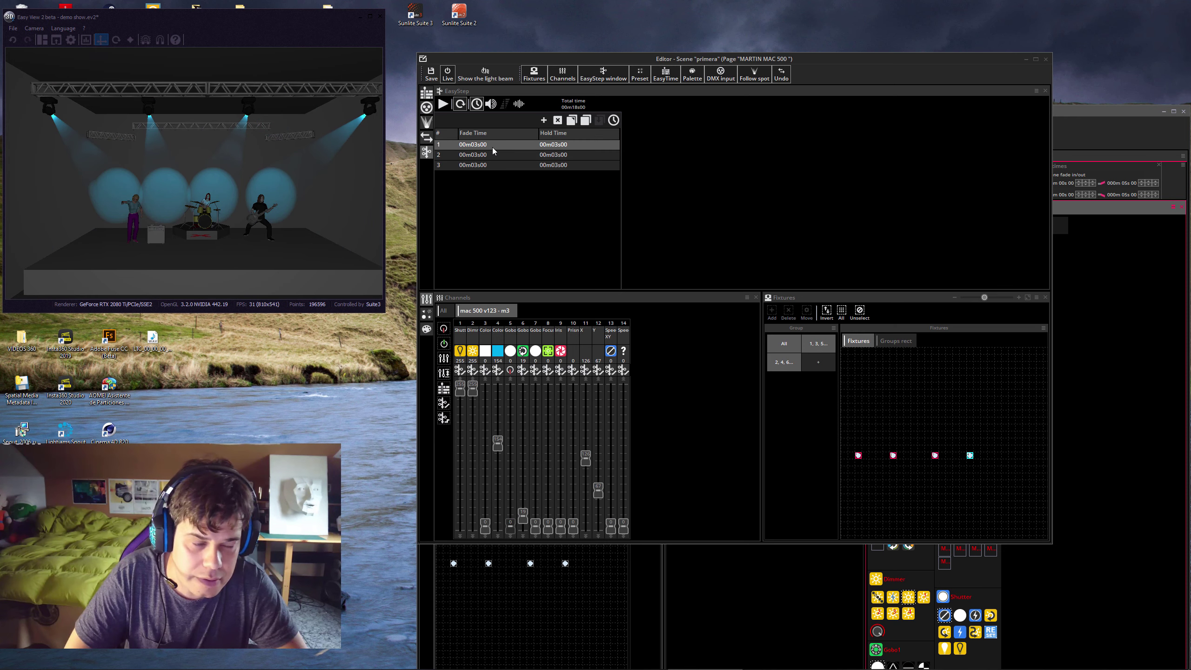
pyautogui.click(1048, 58)
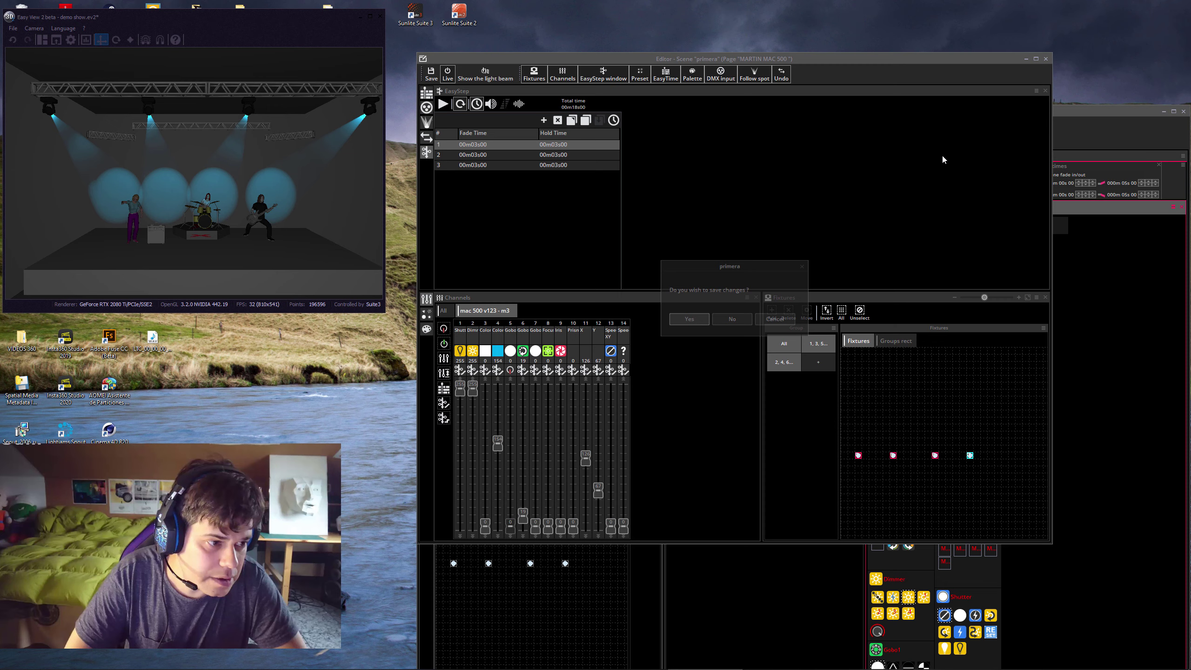
pyautogui.click(689, 322)
# Run the edited primera scene from INIT and overlay Gobo2 gobo presets on it, ending with Gobo6
pyautogui.click(894, 226)
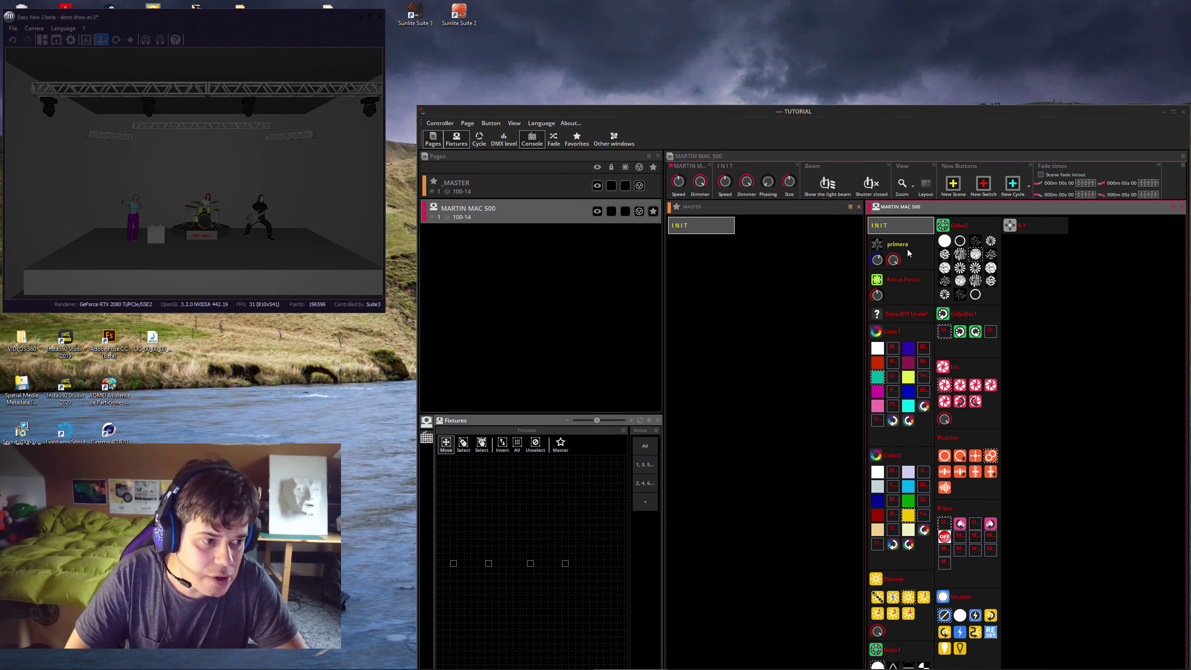
pyautogui.click(911, 253)
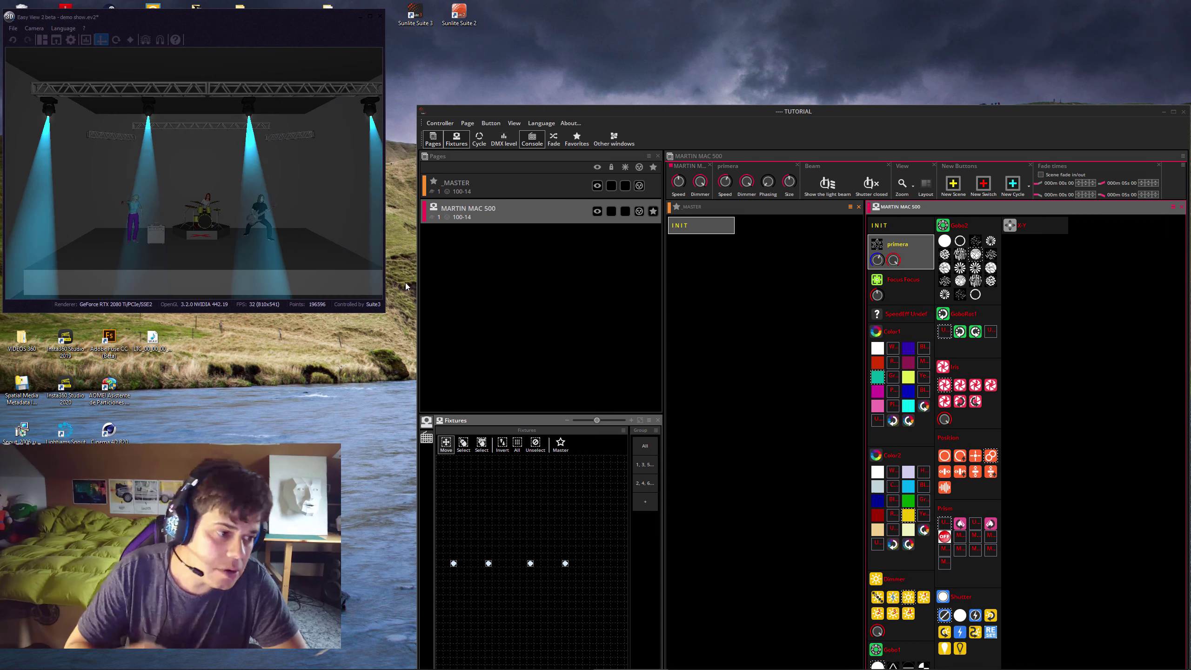
pyautogui.click(960, 268)
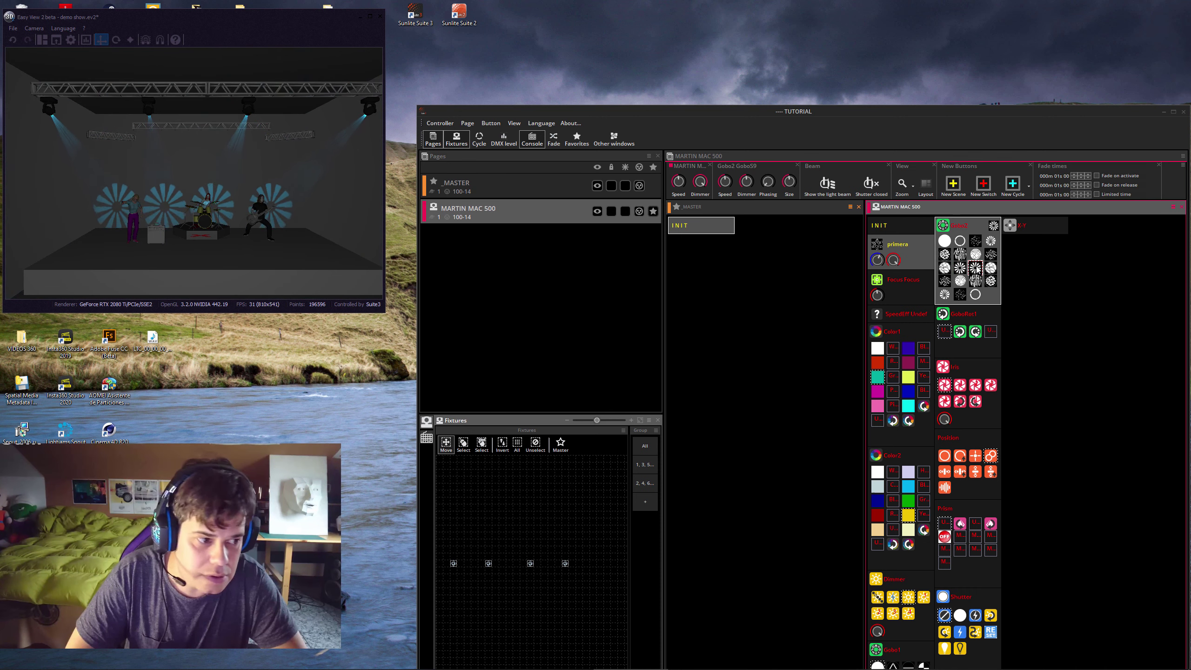
pyautogui.click(975, 255)
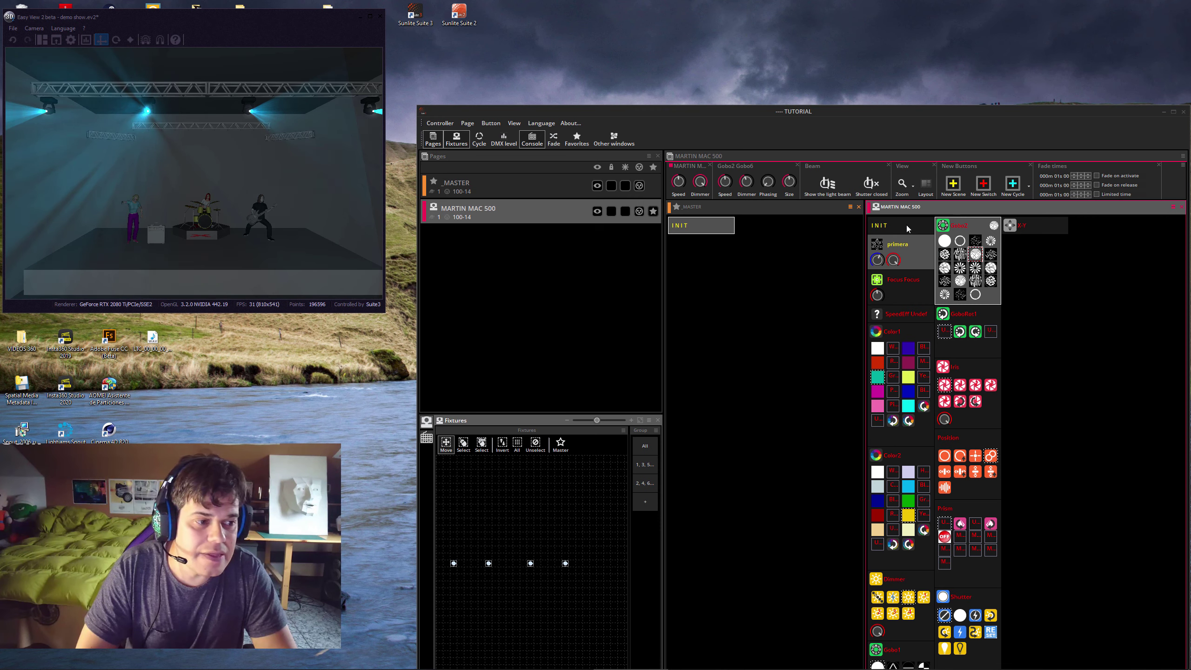
# Return the MARTIN MAC 500 page to INIT and release the Gobo6 preset
pyautogui.click(912, 248)
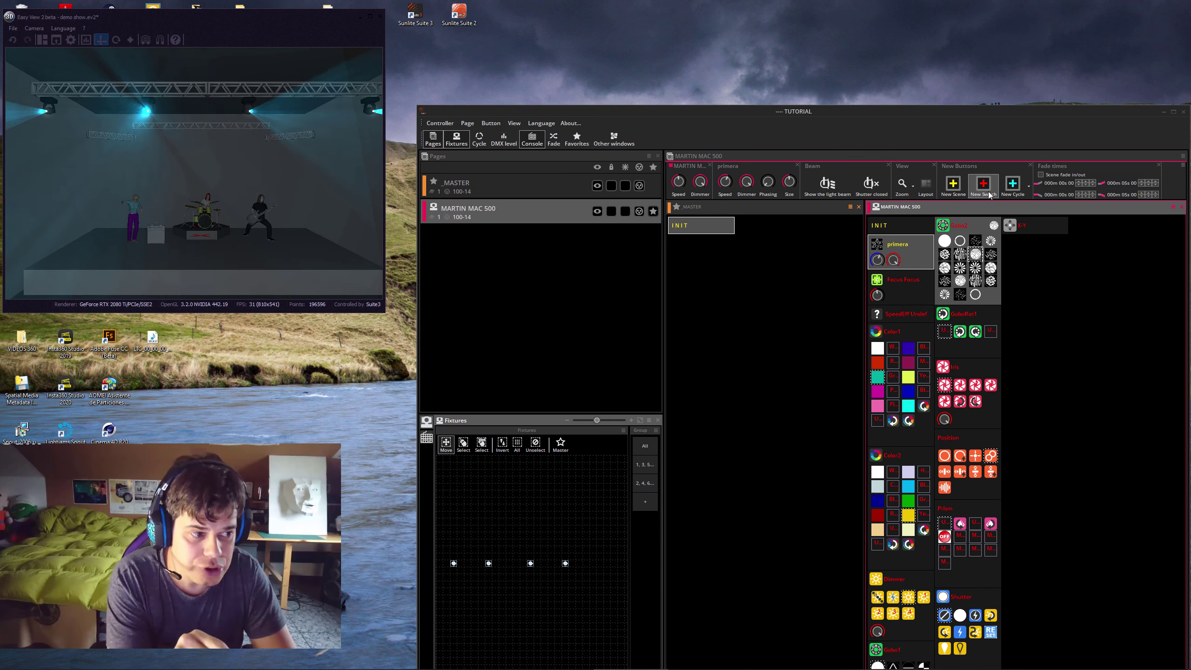
pyautogui.click(903, 229)
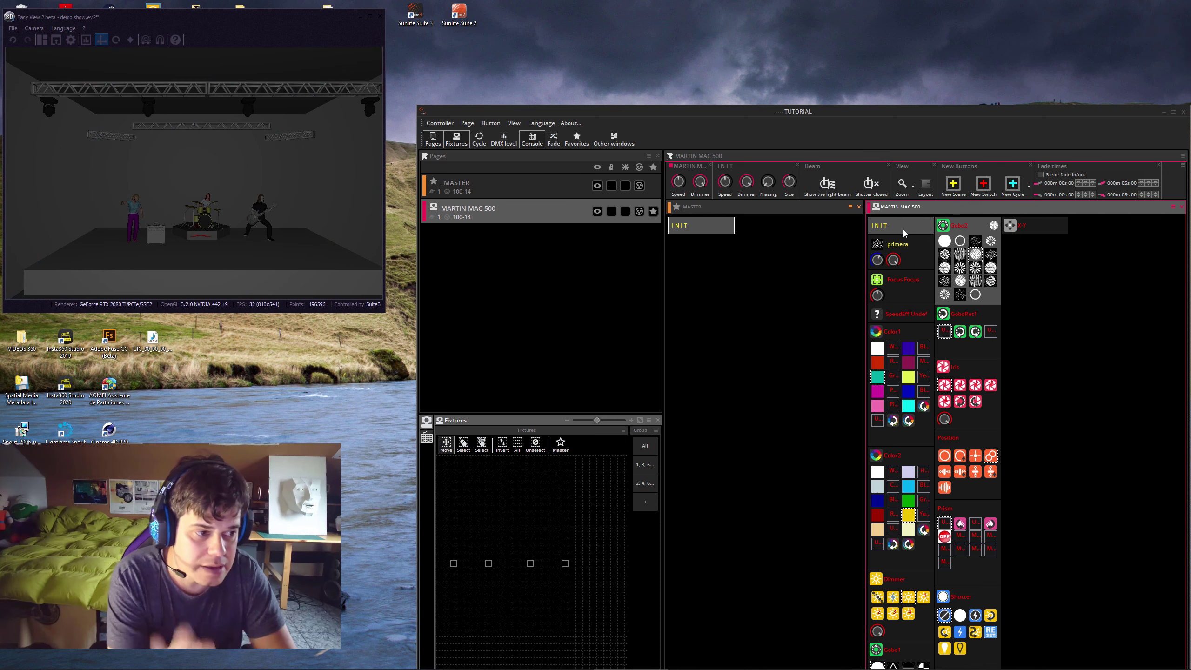
pyautogui.click(976, 254)
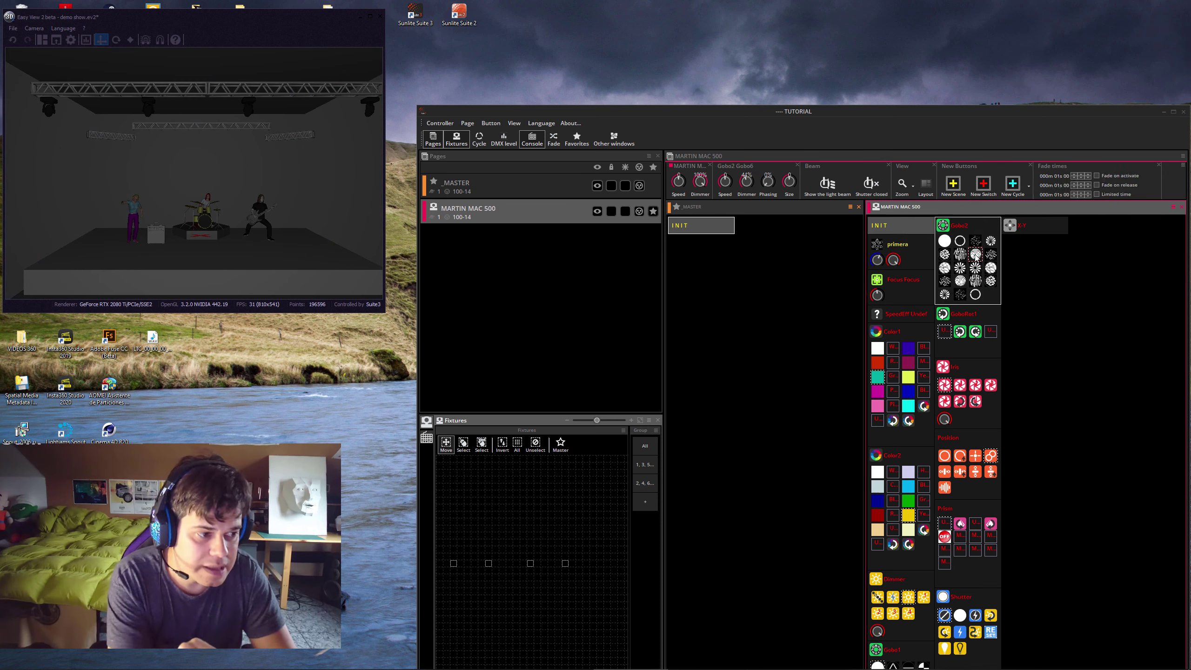
# Create a new empty switch on the MARTIN MAC 500 page, keeping the name Switch, and open it for editing
pyautogui.click(983, 185)
pyautogui.moveTo(799, 323); pyautogui.dragTo(825, 239)
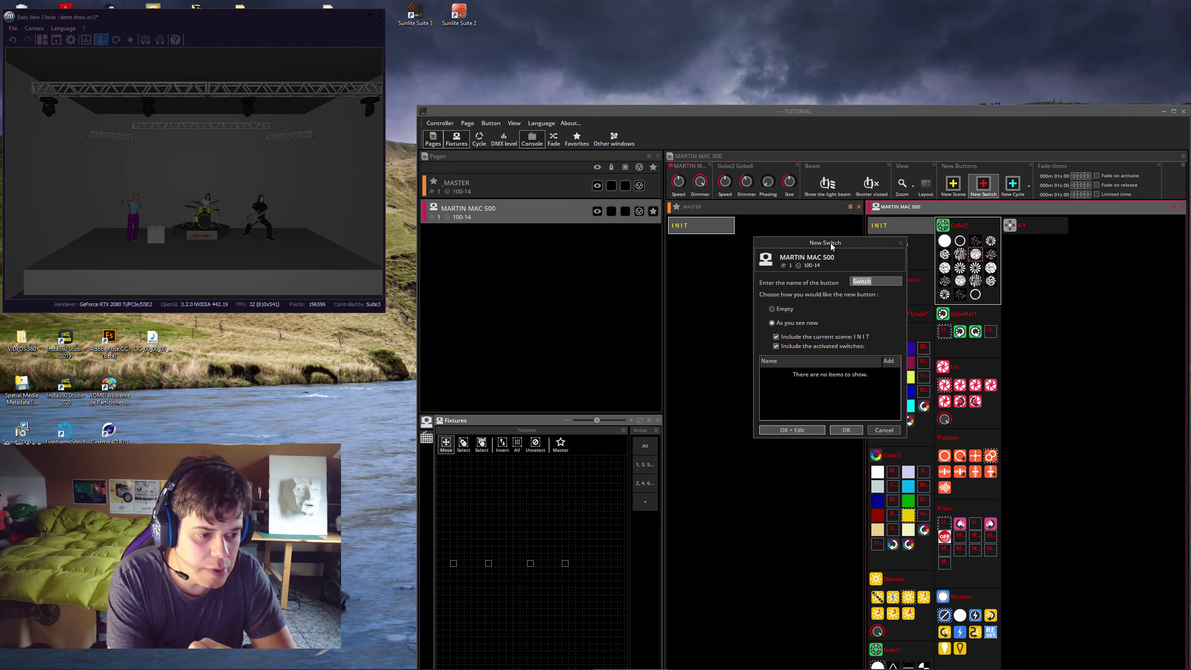
pyautogui.click(772, 309)
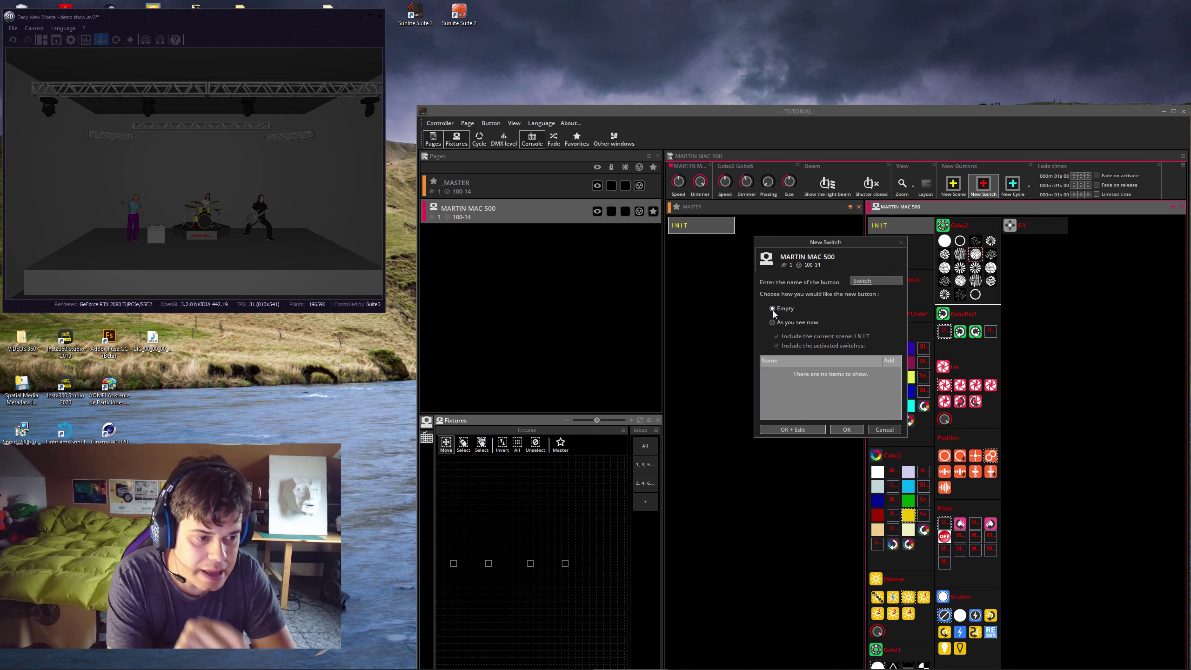
pyautogui.click(807, 431)
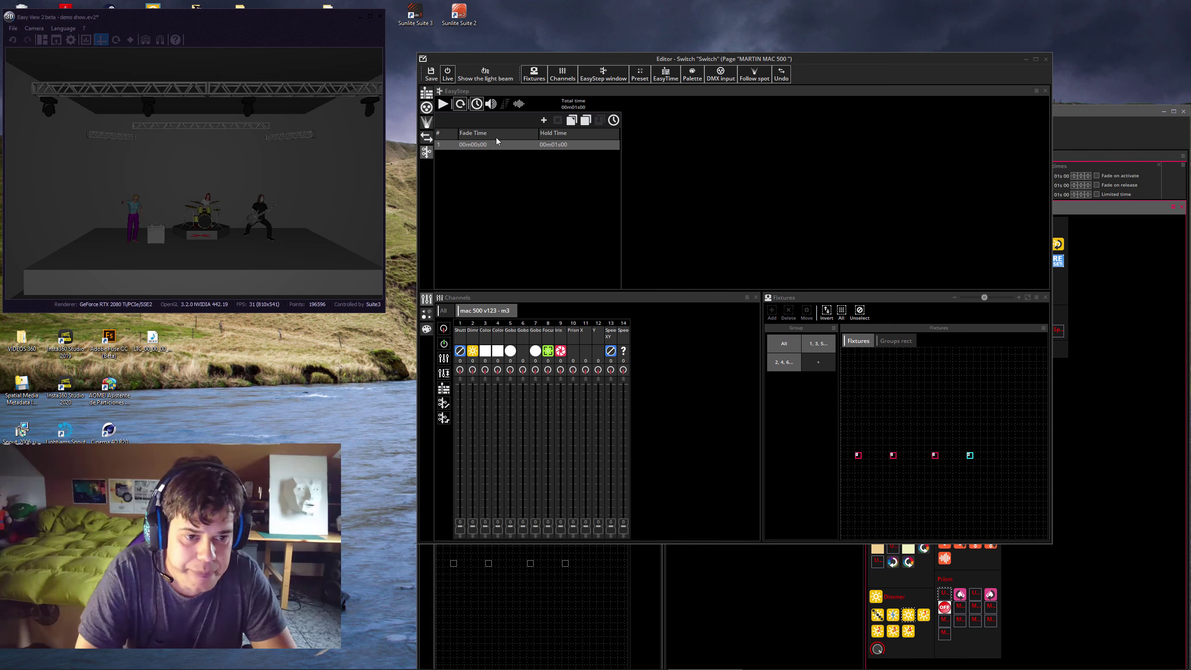
# Set channels 1 to 4 of the new switch (shutter, dimmer and both color channels) to EasyStep fade
pyautogui.click(472, 371)
pyautogui.click(484, 371)
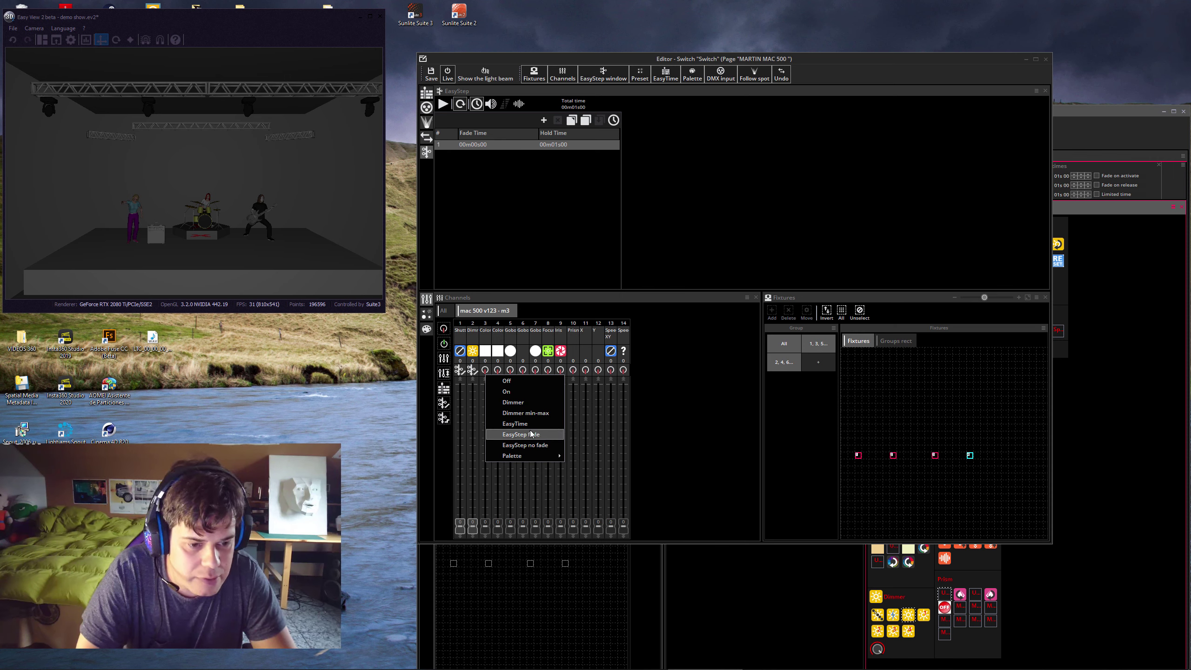
pyautogui.click(531, 434)
pyautogui.click(497, 370)
pyautogui.click(539, 435)
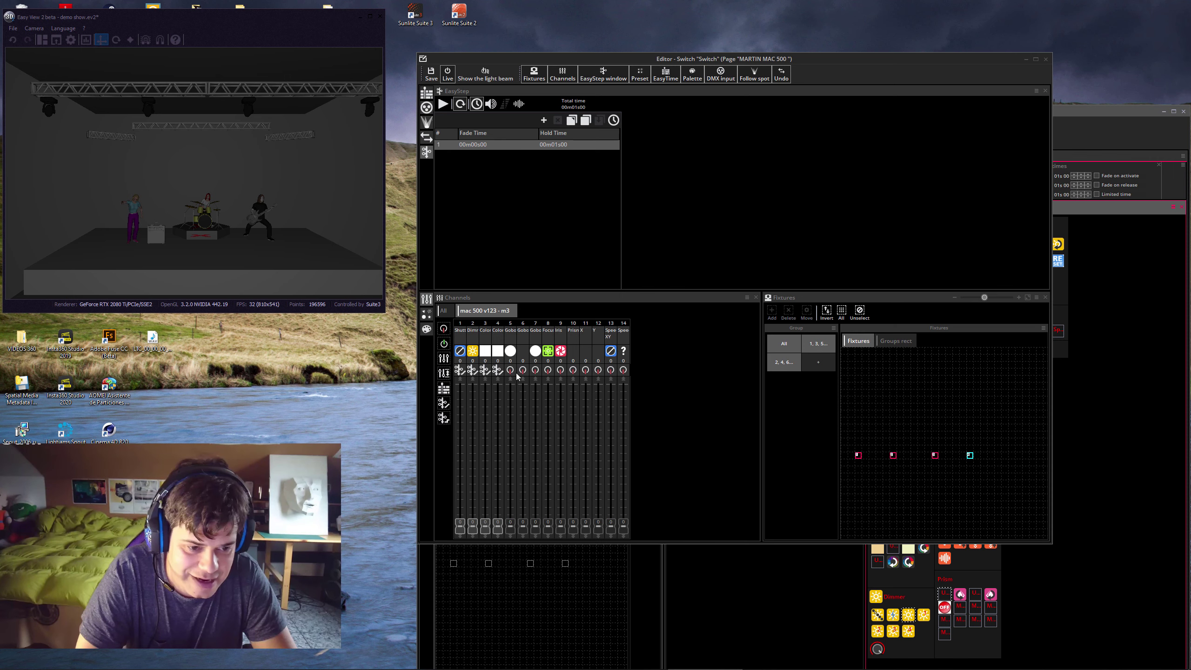
# Set channels 5 to 10 of the switch (gobo, focus, iris and prism channels) to EasyStep fade
pyautogui.click(511, 371)
pyautogui.click(539, 434)
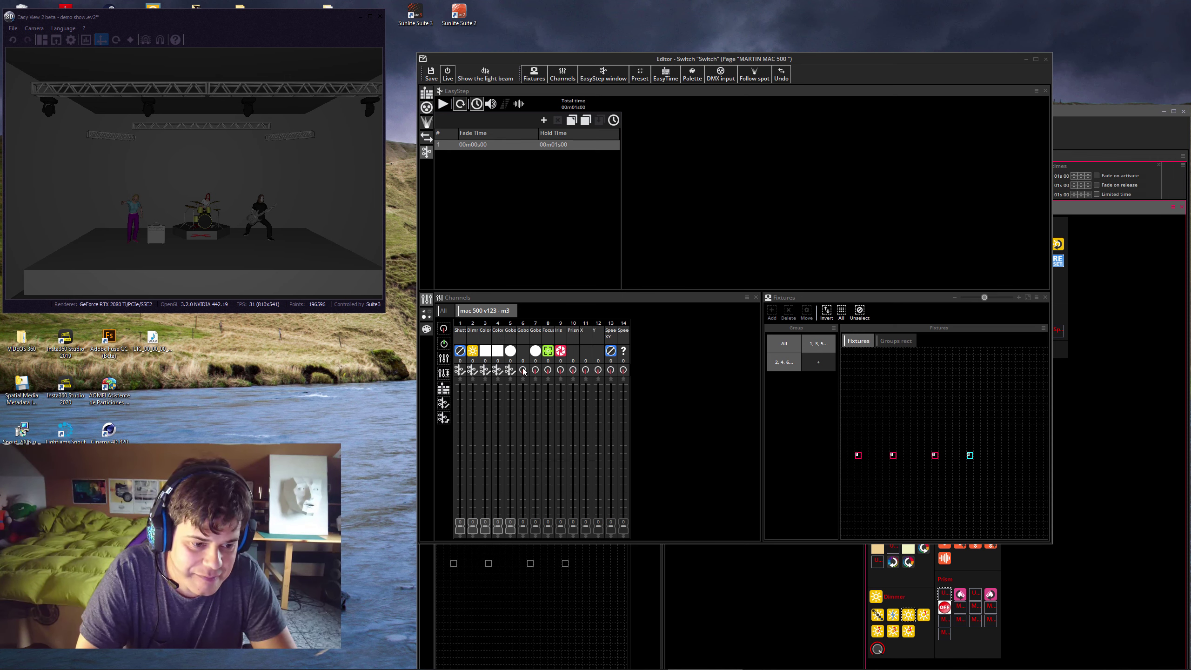
pyautogui.click(522, 371)
pyautogui.click(540, 432)
pyautogui.click(535, 371)
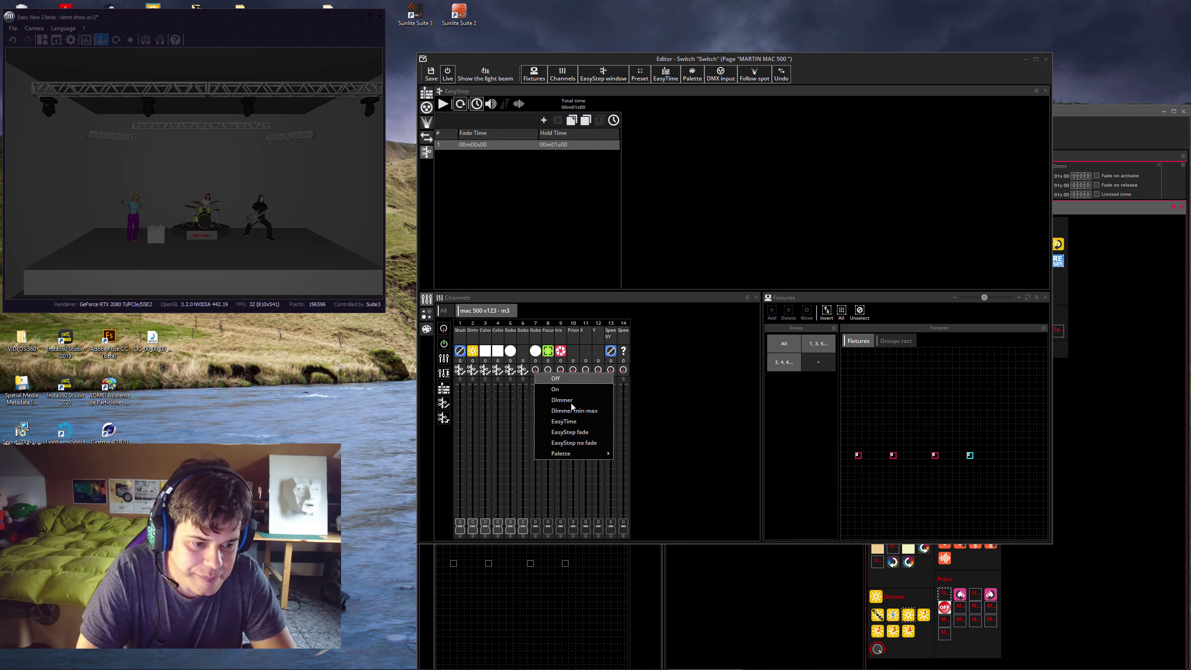
pyautogui.click(570, 432)
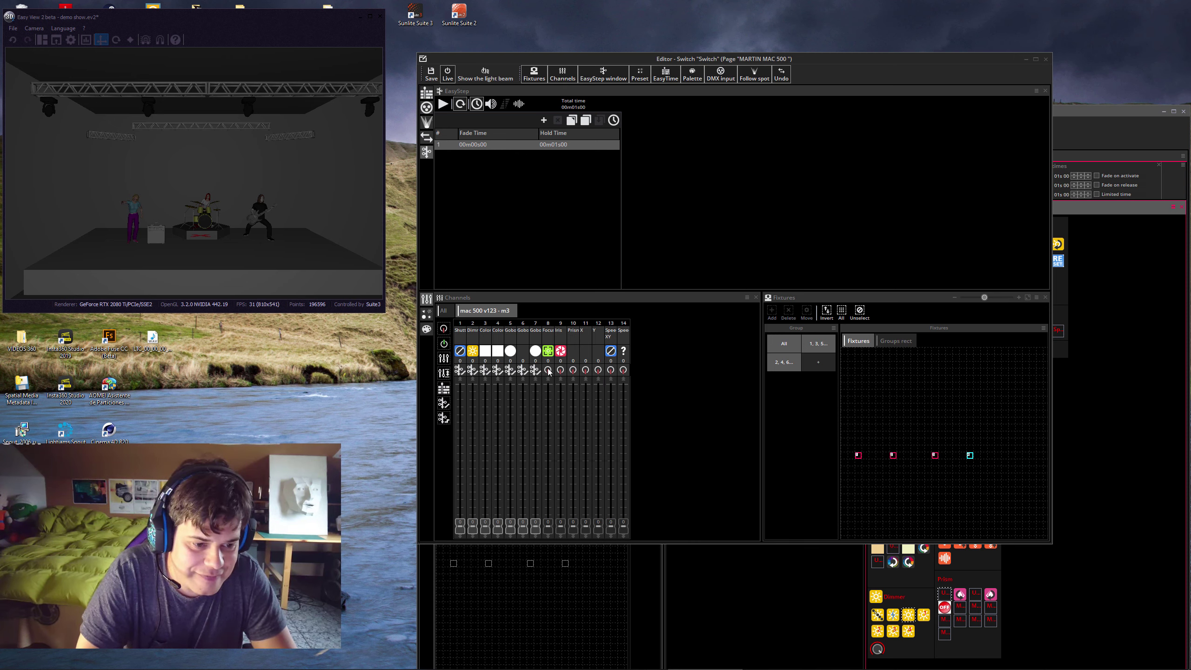
pyautogui.click(548, 371)
pyautogui.click(584, 434)
pyautogui.click(561, 371)
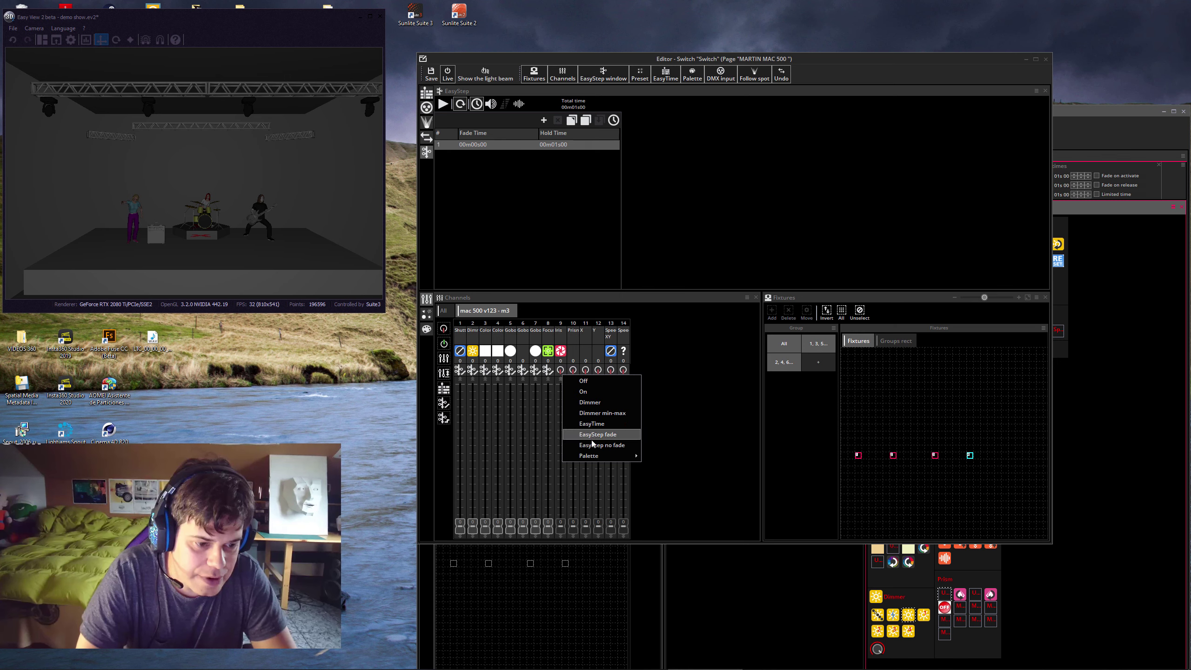
pyautogui.click(591, 434)
pyautogui.click(560, 371)
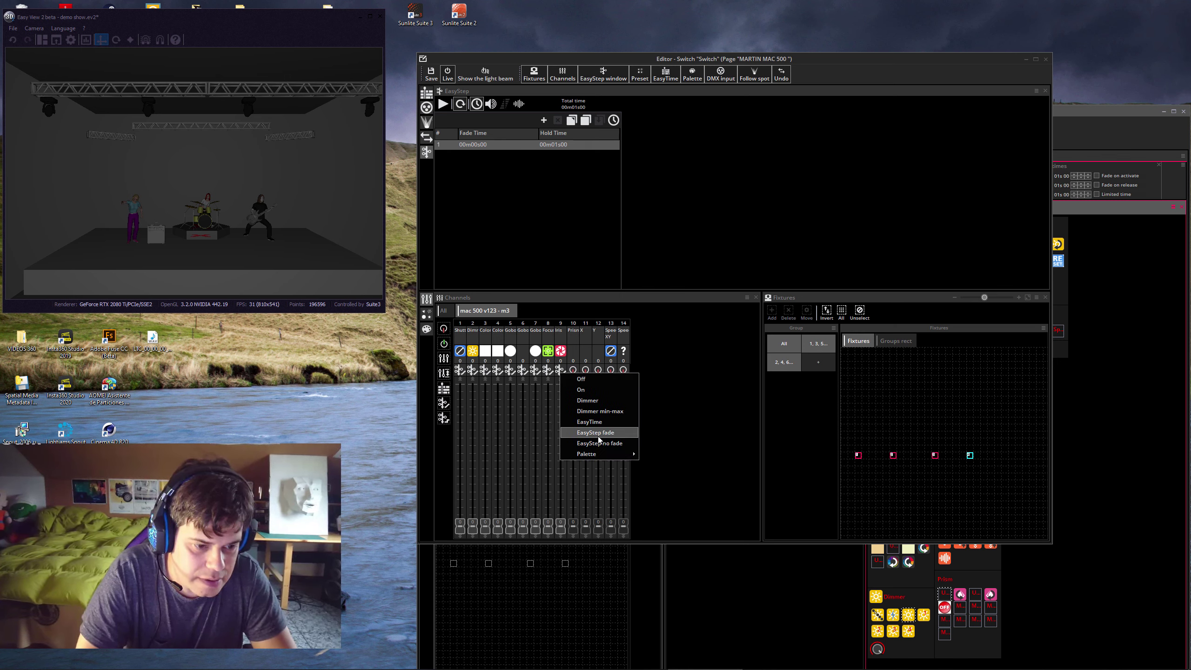
pyautogui.click(596, 433)
pyautogui.click(576, 370)
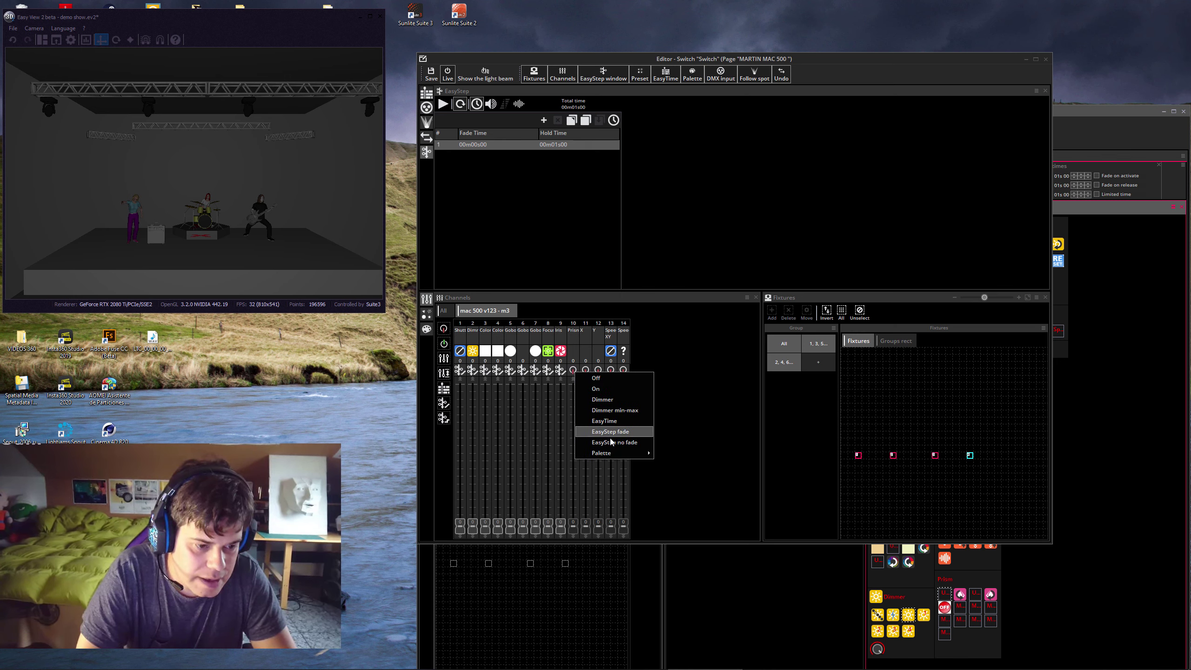
pyautogui.click(605, 432)
# Set channels 11 to 14 of the switch (X, Y and both spare channels) to EasyStep fade
pyautogui.click(586, 370)
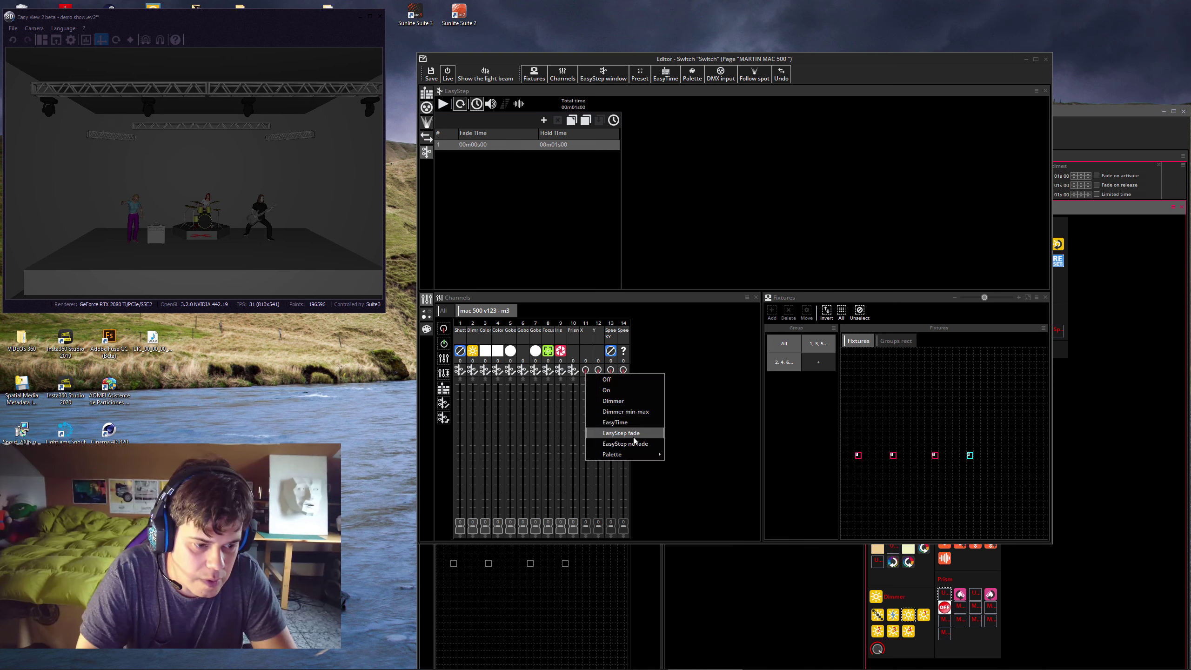
pyautogui.click(631, 434)
pyautogui.click(598, 370)
pyautogui.click(631, 430)
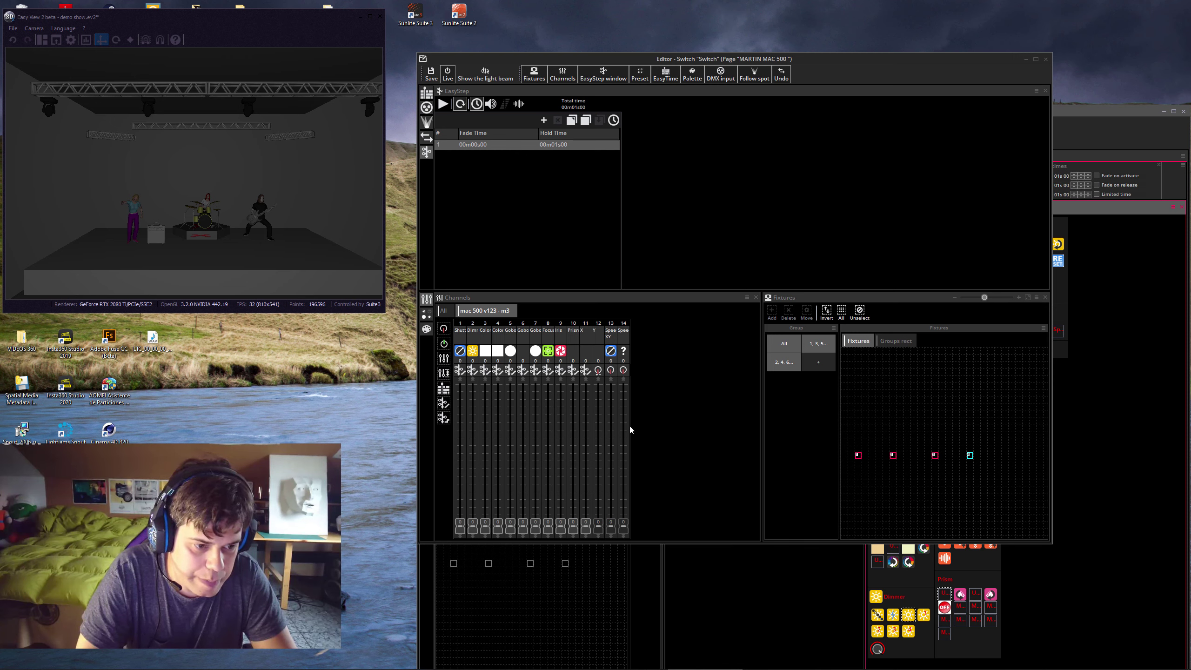
pyautogui.click(611, 371)
pyautogui.click(644, 438)
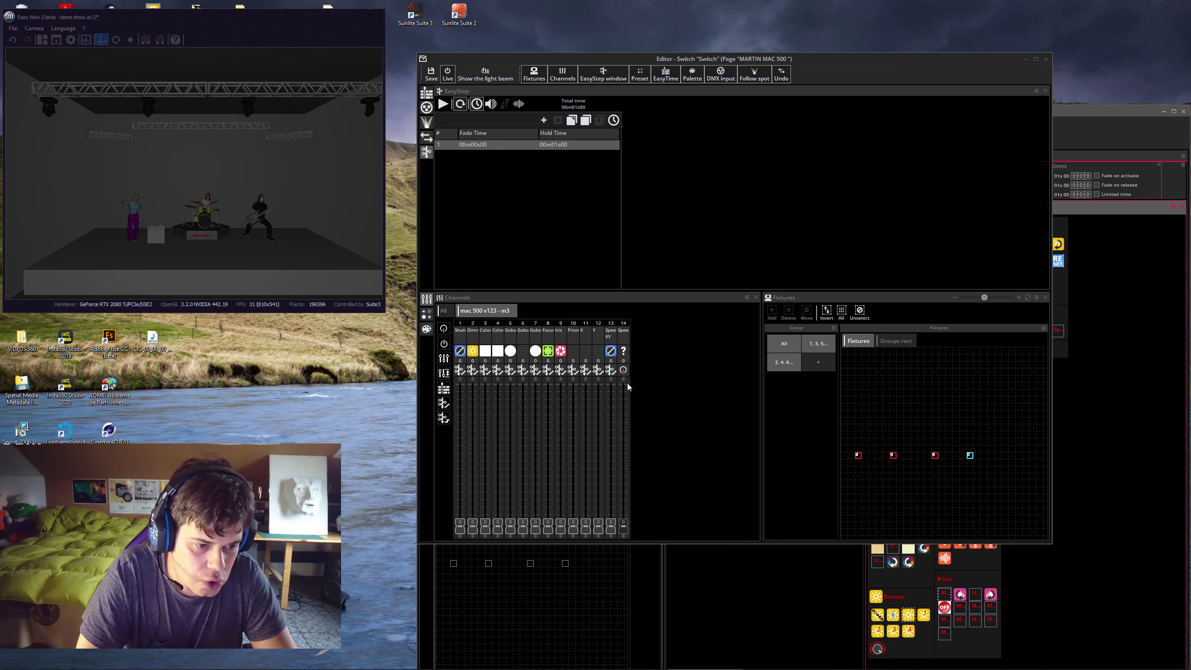
pyautogui.click(625, 372)
pyautogui.click(643, 434)
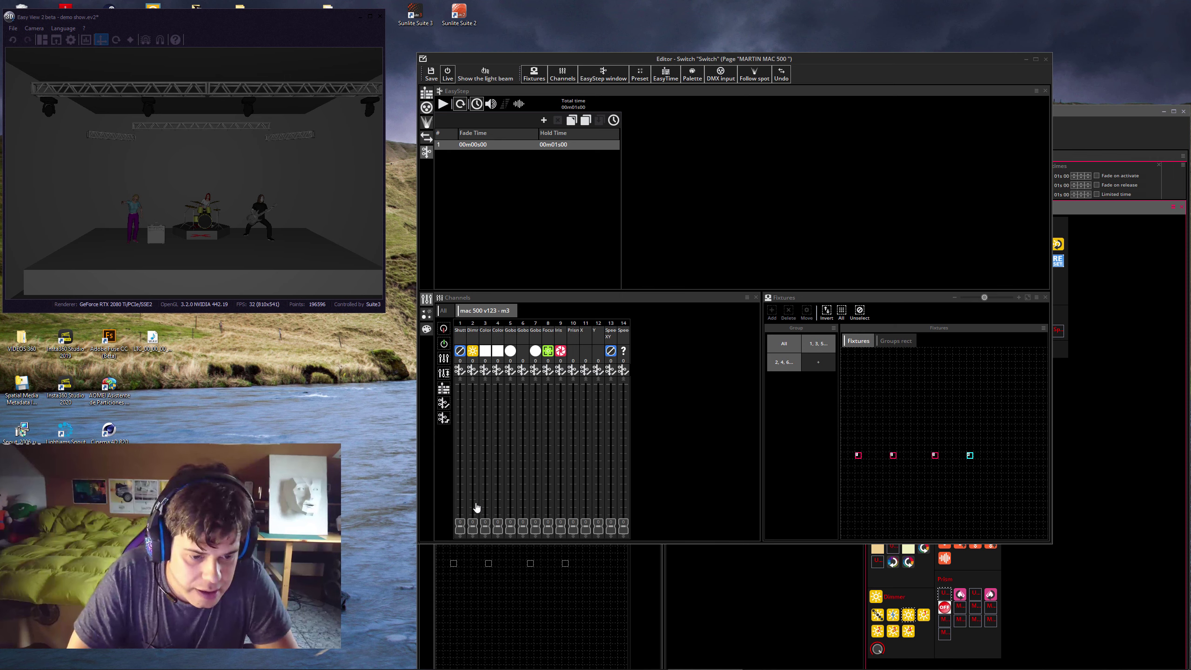
# Raise shutter and dimmer to 255 in the first step and aim the beams with X at about 129 and Y at 60
pyautogui.moveTo(476, 507); pyautogui.dragTo(478, 435)
pyautogui.moveTo(476, 518); pyautogui.dragTo(460, 387)
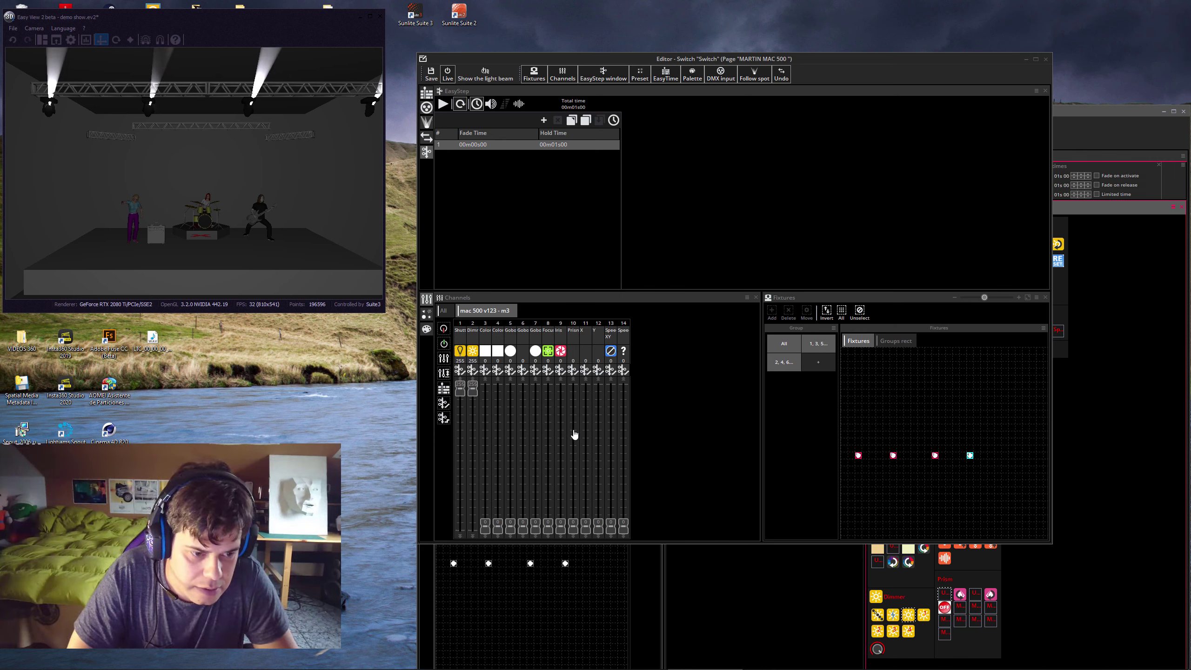
pyautogui.moveTo(585, 521); pyautogui.dragTo(585, 437)
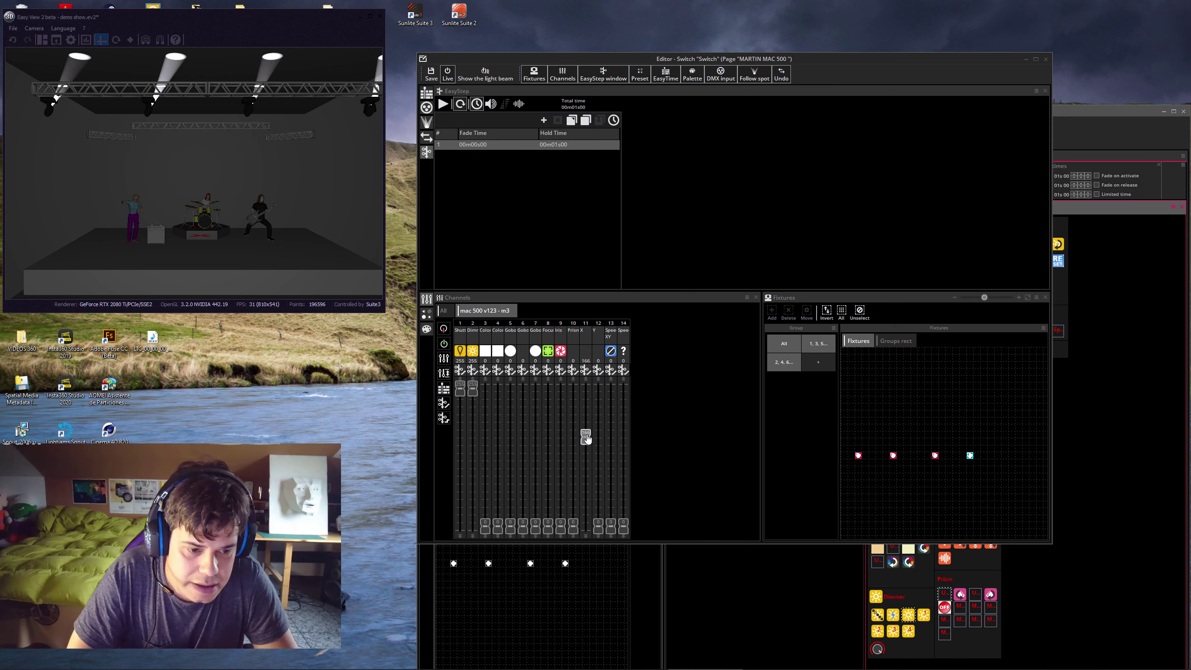
pyautogui.moveTo(598, 526); pyautogui.dragTo(602, 499)
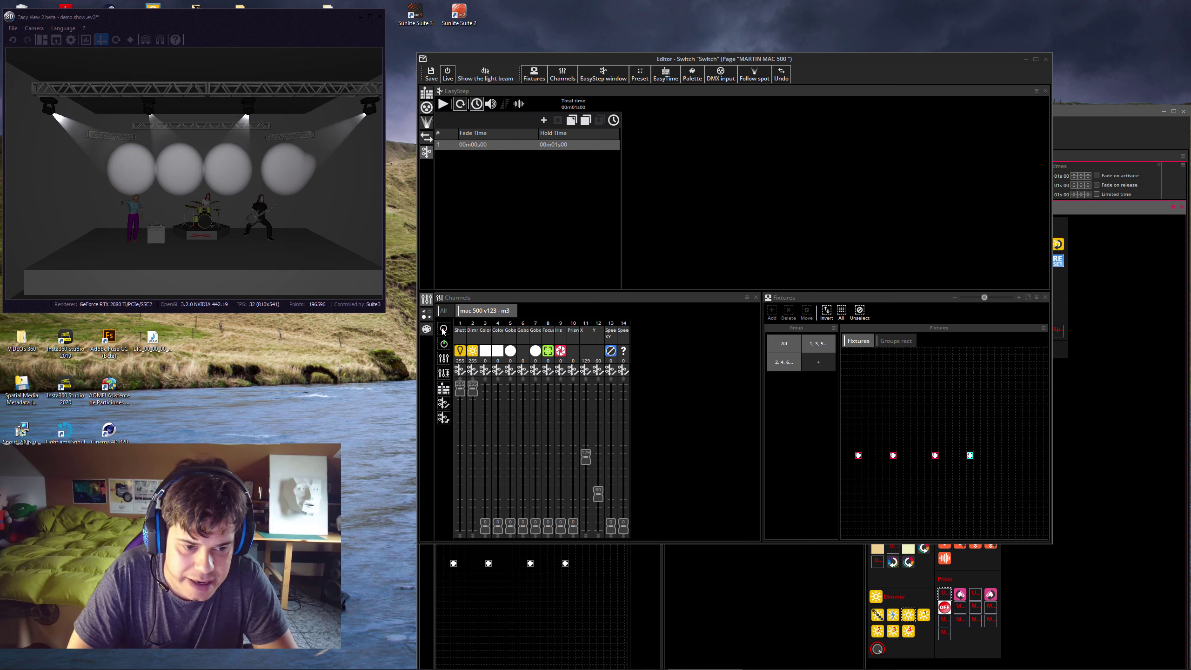
# Switch off channels 3 to 10, 13 and 14, leaving only shutter, dimmer, X and Y controlled by the switch
pyautogui.click(486, 371)
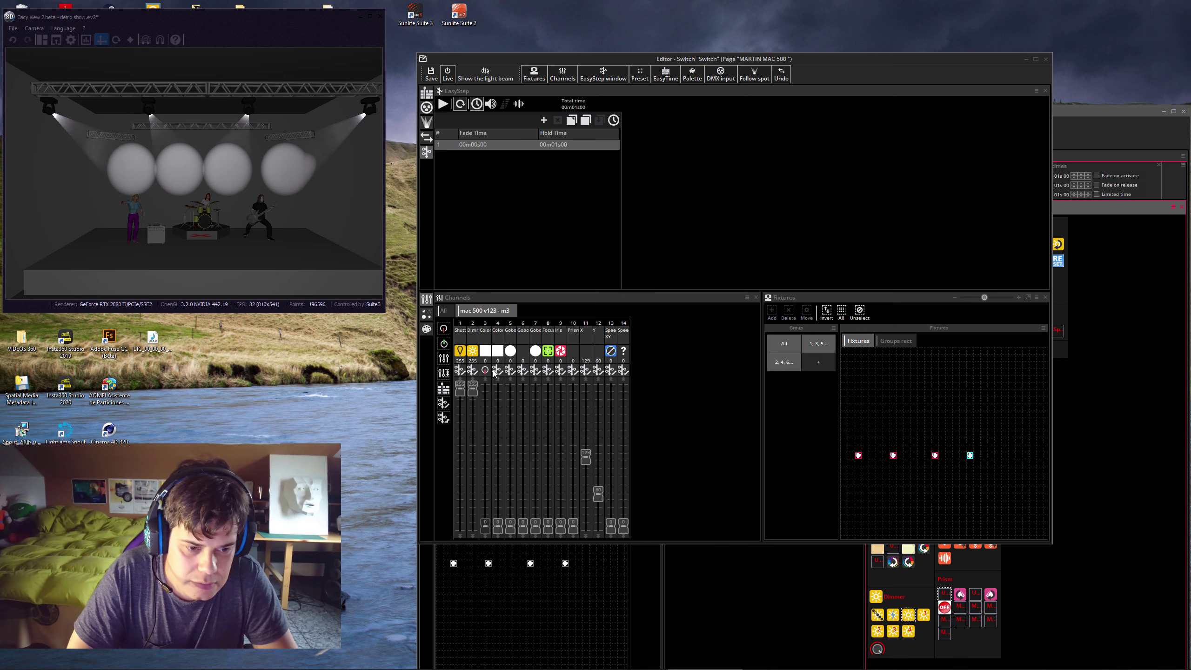
pyautogui.click(505, 381)
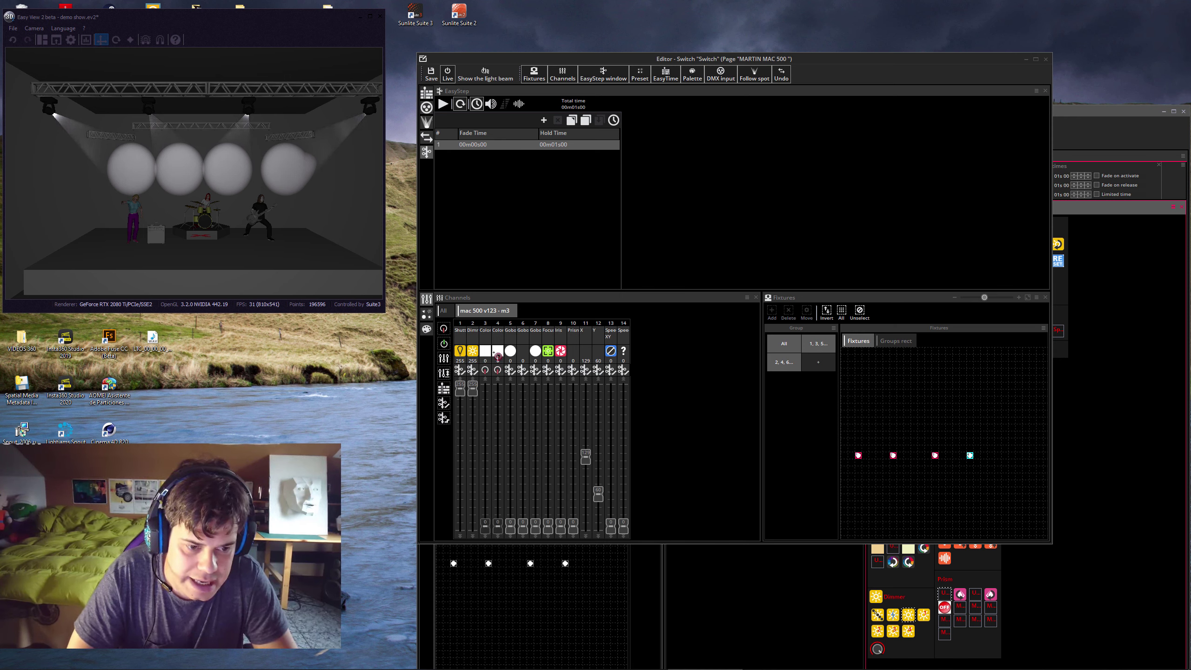
pyautogui.click(523, 370)
pyautogui.click(541, 381)
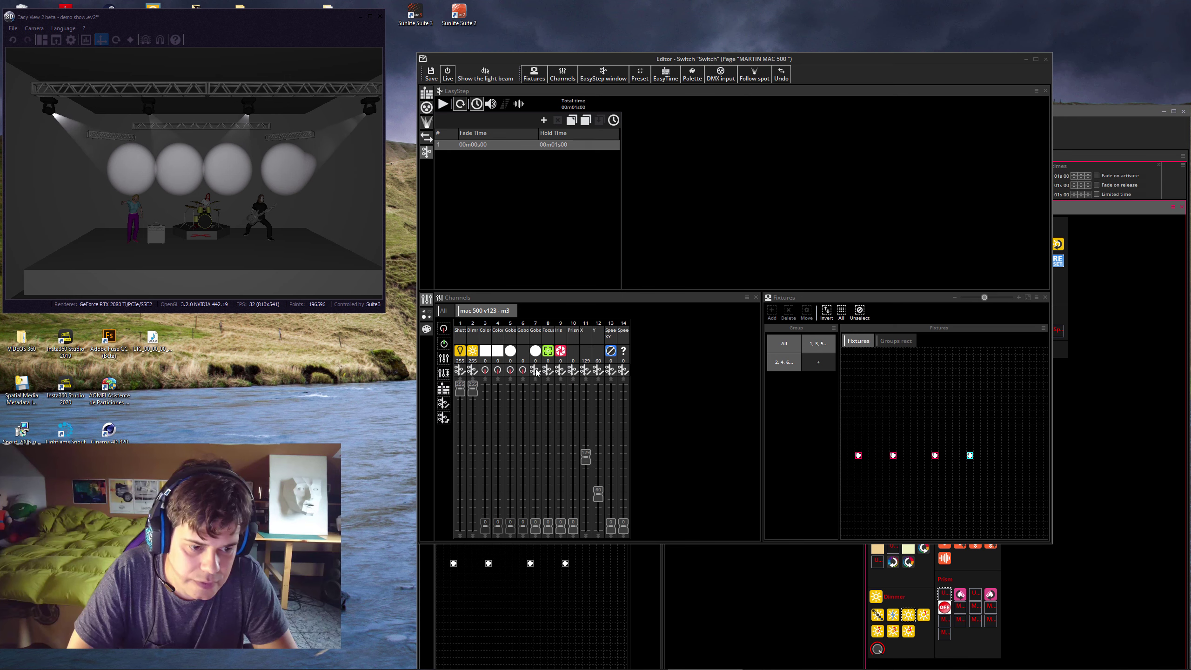
pyautogui.click(535, 370)
pyautogui.click(553, 381)
pyautogui.click(548, 371)
pyautogui.click(556, 381)
pyautogui.click(559, 371)
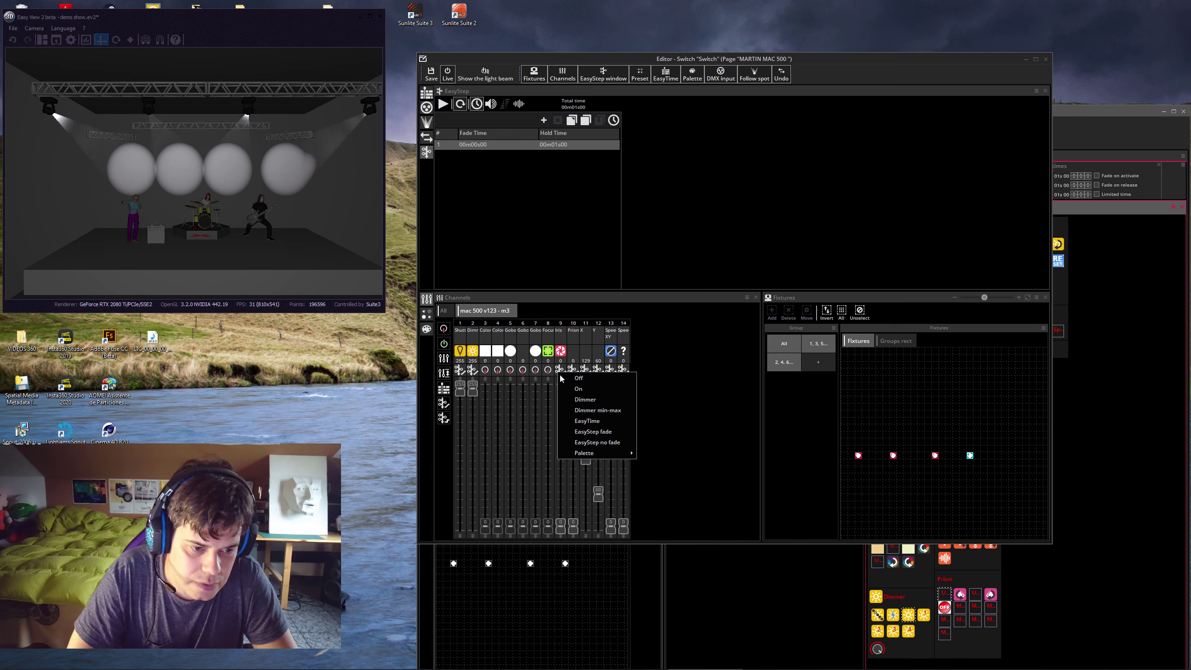
pyautogui.click(563, 382)
pyautogui.click(573, 370)
pyautogui.click(583, 382)
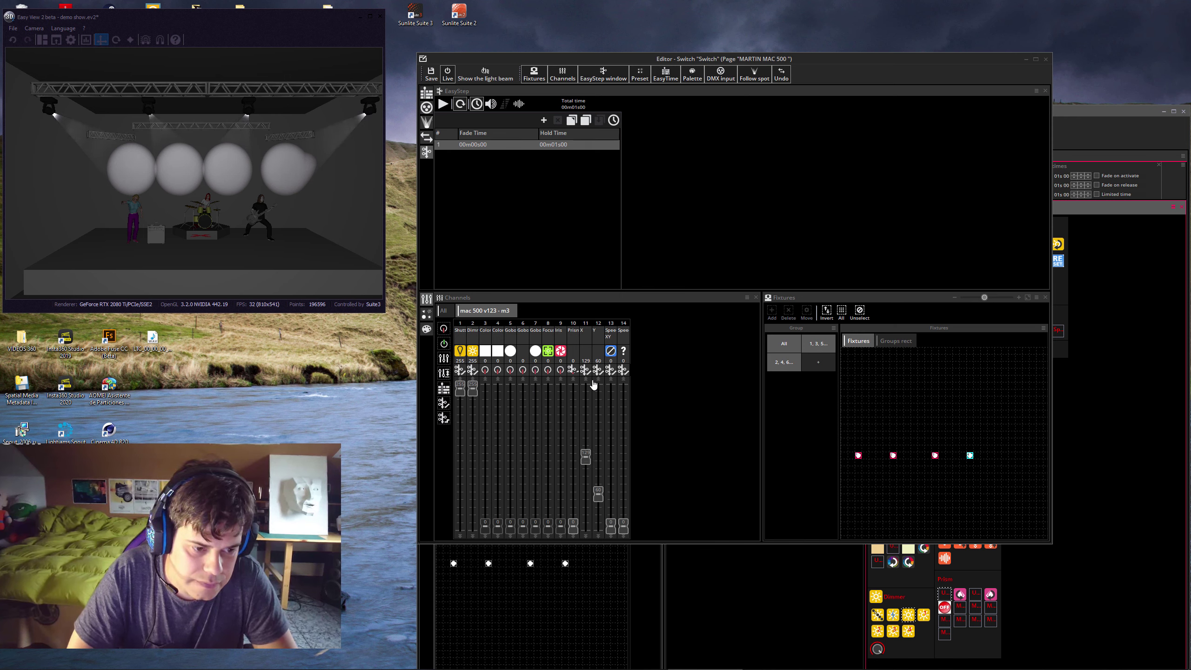
pyautogui.click(611, 372)
pyautogui.click(621, 383)
pyautogui.click(623, 370)
pyautogui.click(632, 383)
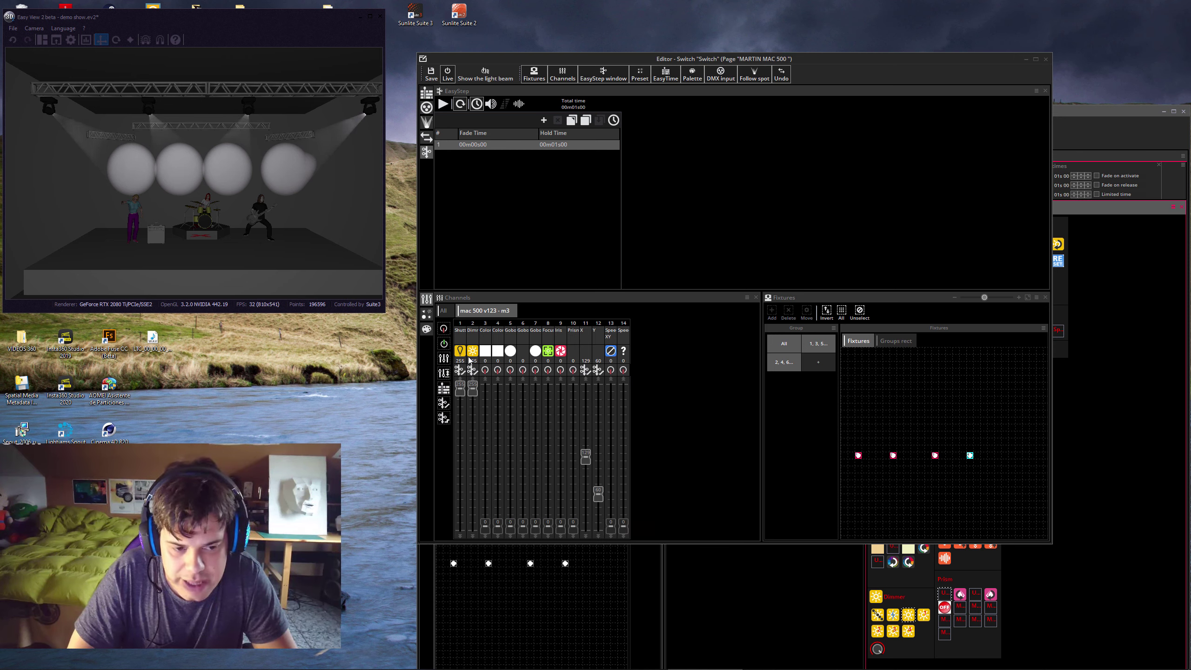
# Fine-tune the first step's X channel to about 130 and set its fade time to 1 second
pyautogui.scroll(4, 587, 456)
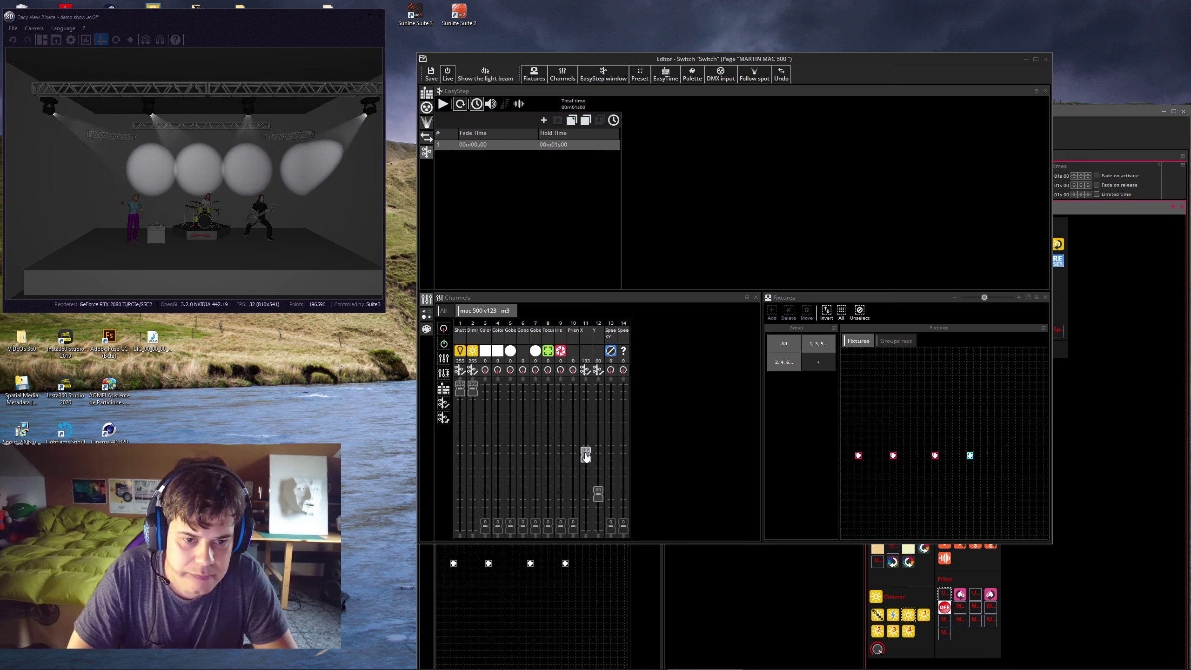
pyautogui.scroll(-3, 585, 458)
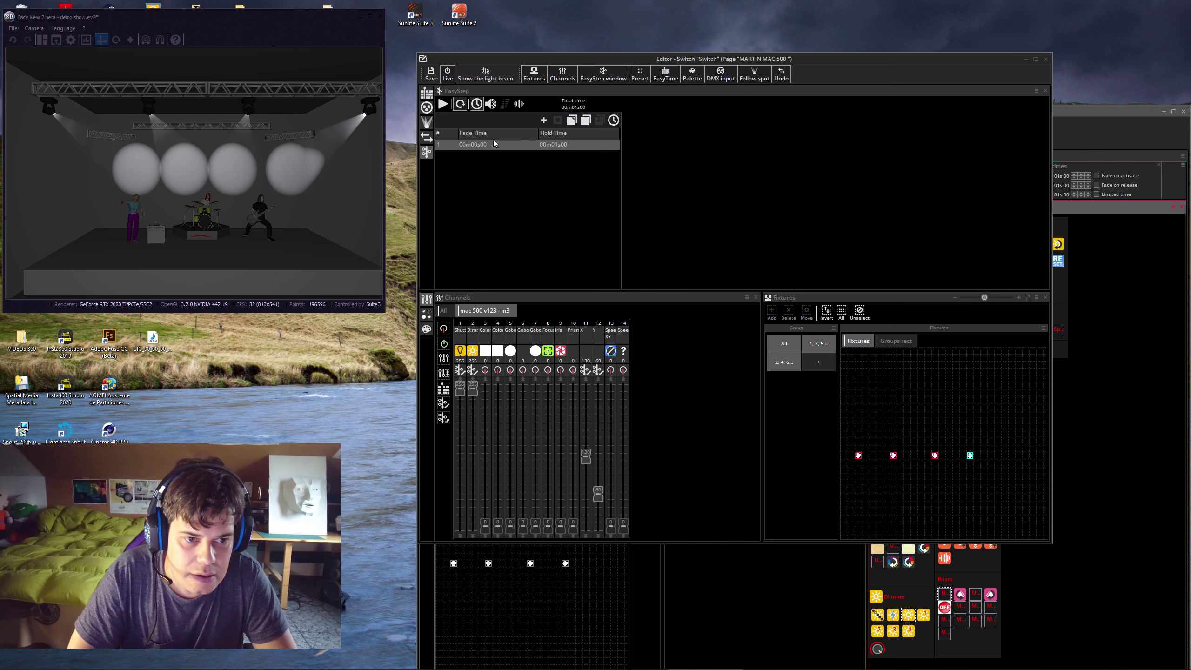
pyautogui.doubleClick(530, 145)
pyautogui.click(530, 145)
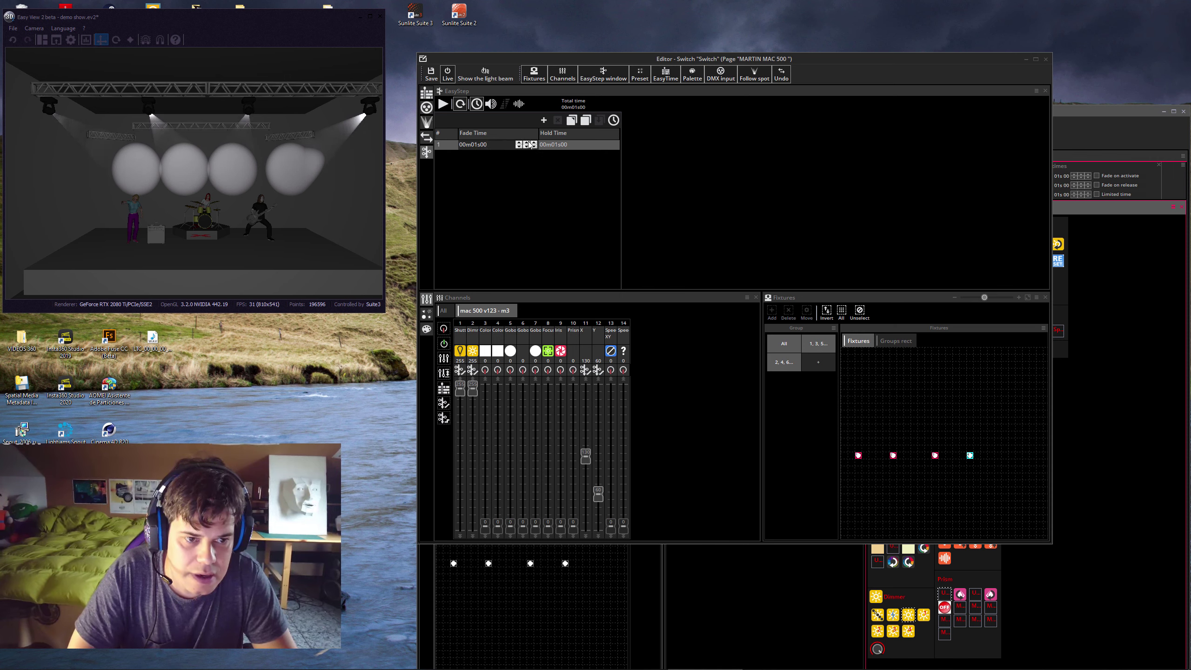
pyautogui.click(572, 144)
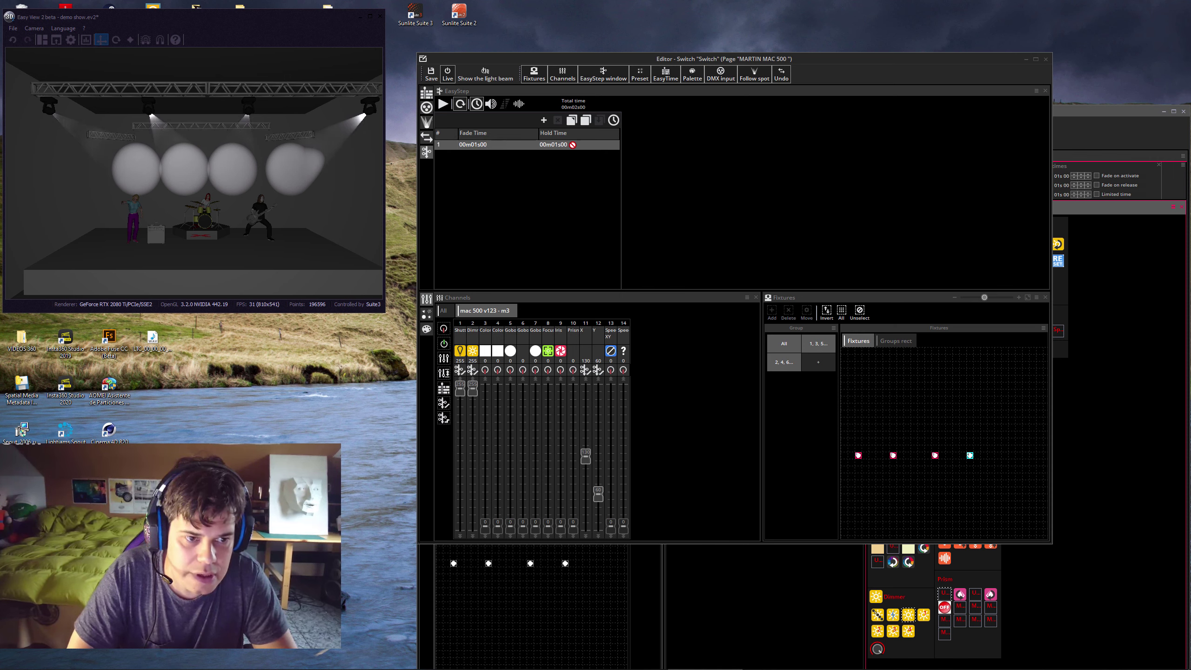
# Add a second EasyStep step with X at about 167 and Y at about 86
pyautogui.click(544, 120)
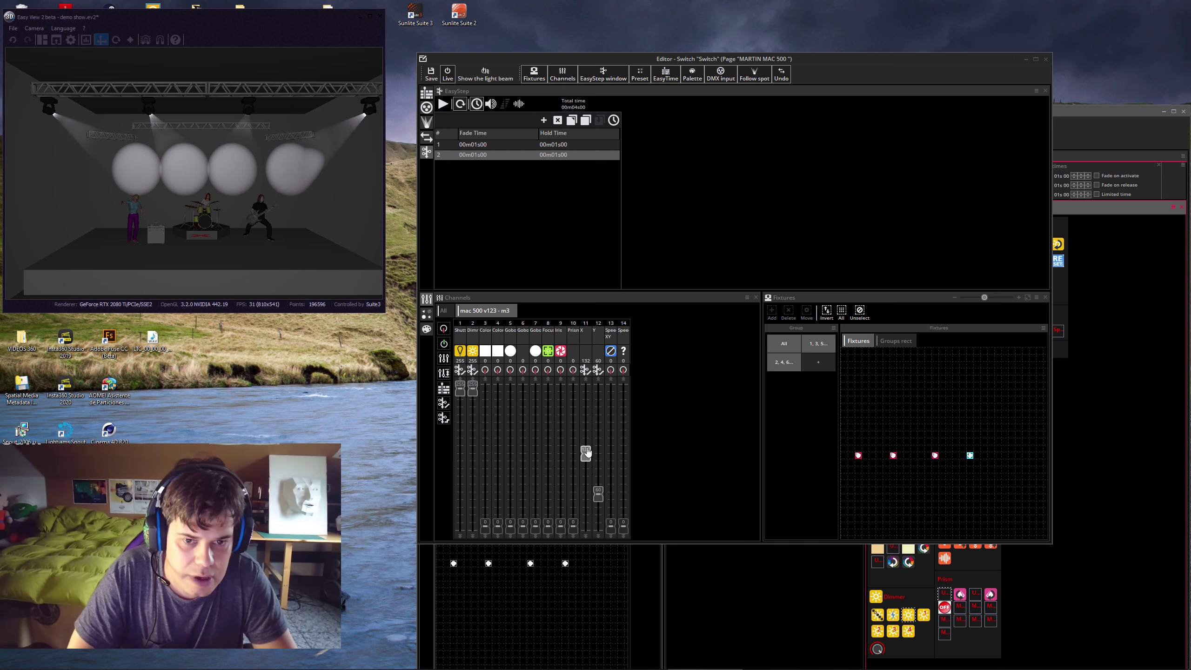
pyautogui.moveTo(587, 451); pyautogui.dragTo(586, 436)
pyautogui.scroll(-2, 212, 197)
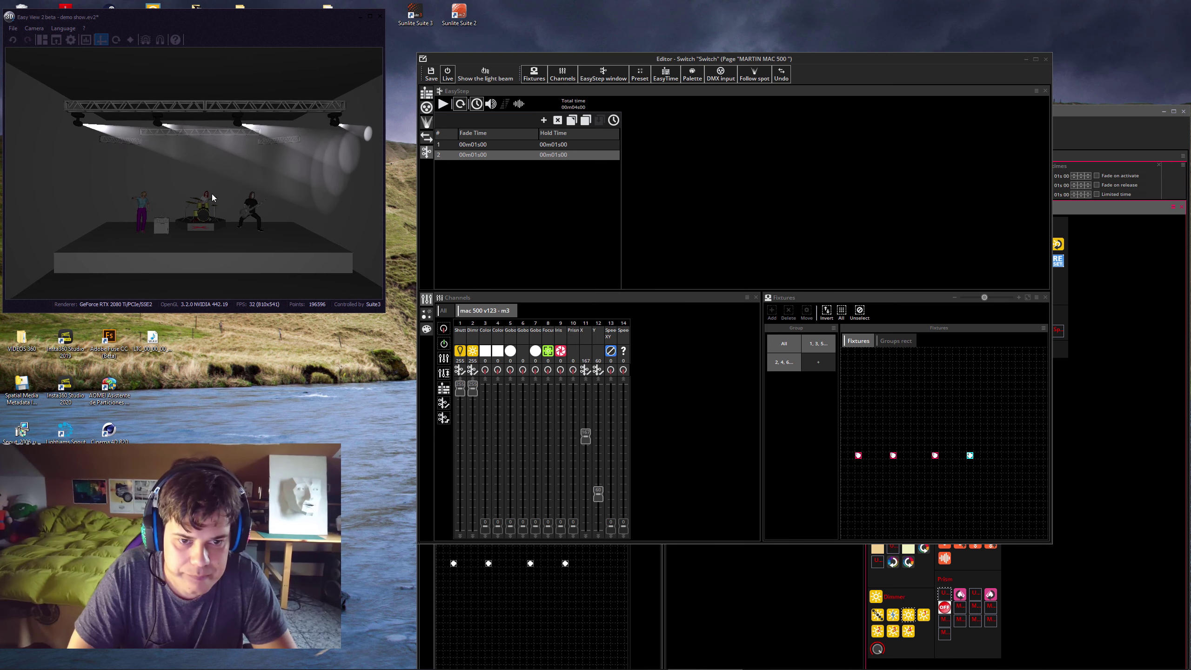
pyautogui.moveTo(598, 493); pyautogui.dragTo(599, 478)
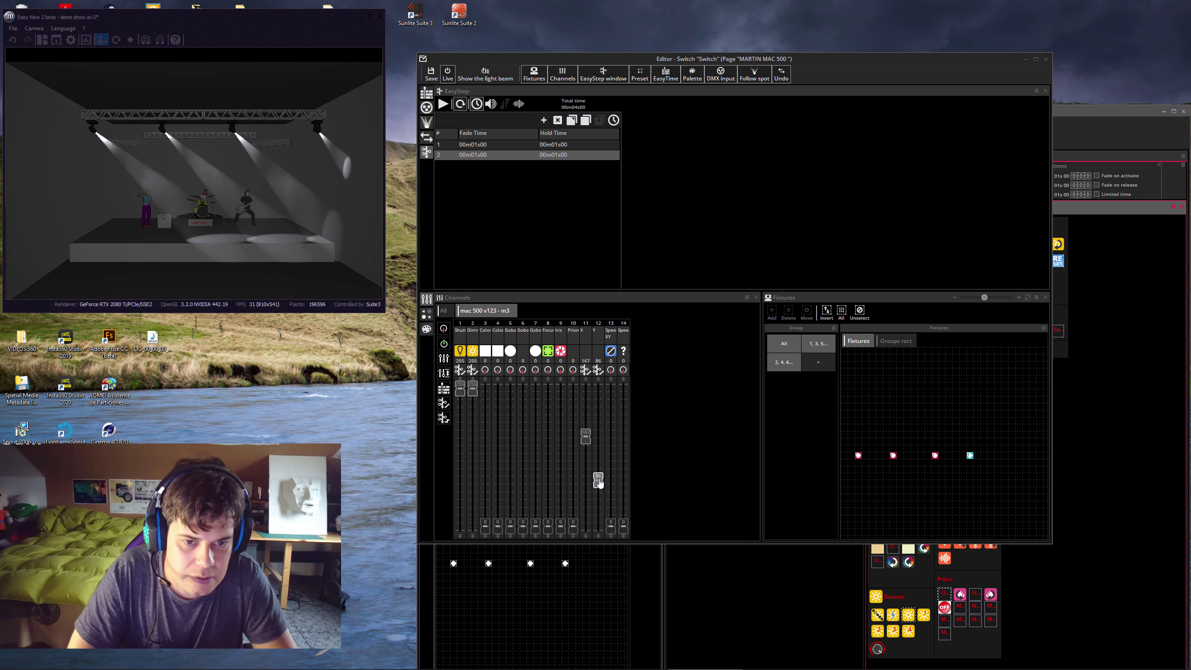
# Add a third step with X at about 232 and a fourth with X at about 184 and Y at about 187
pyautogui.click(543, 120)
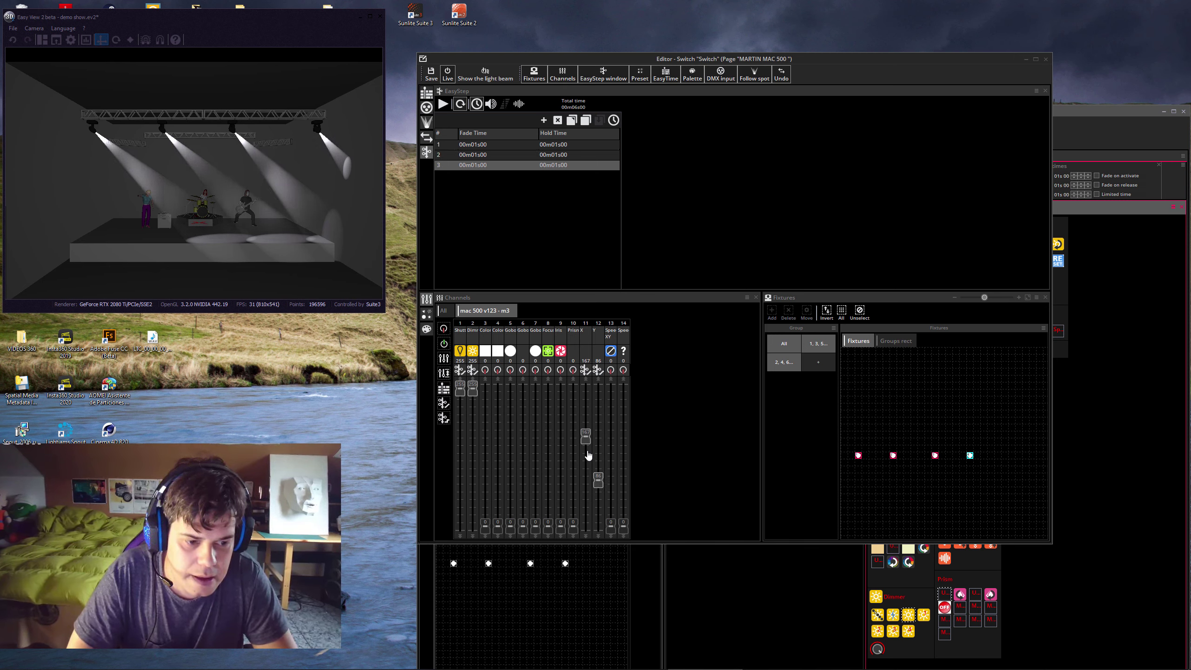
pyautogui.moveTo(586, 437); pyautogui.dragTo(586, 402)
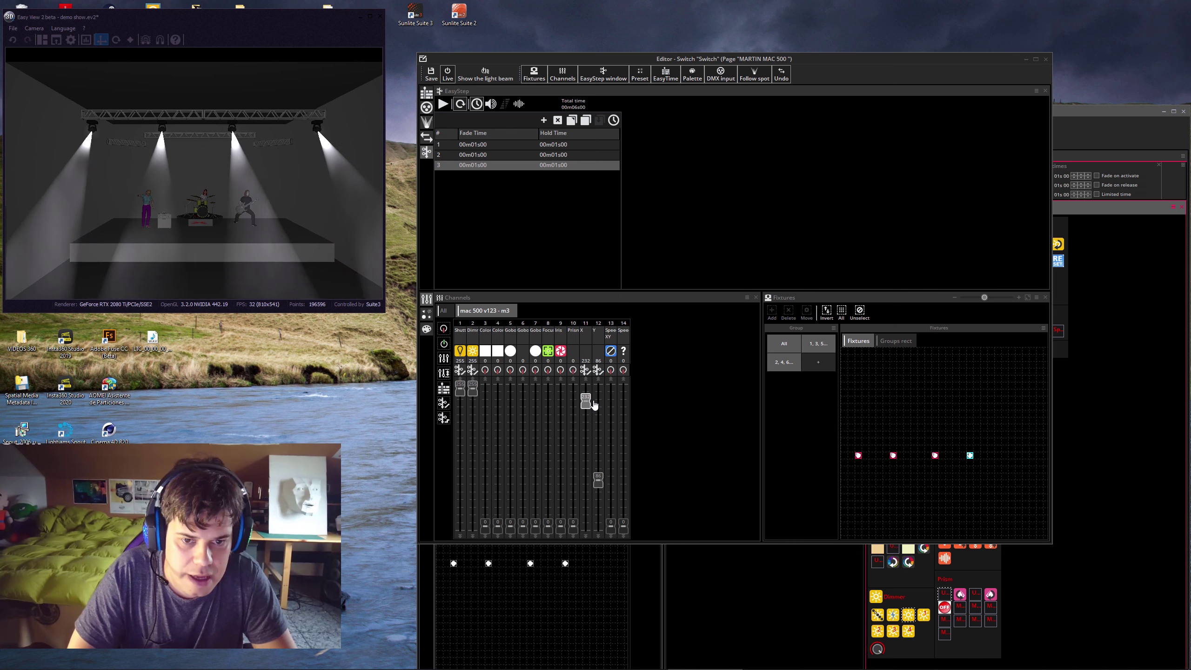
pyautogui.click(543, 120)
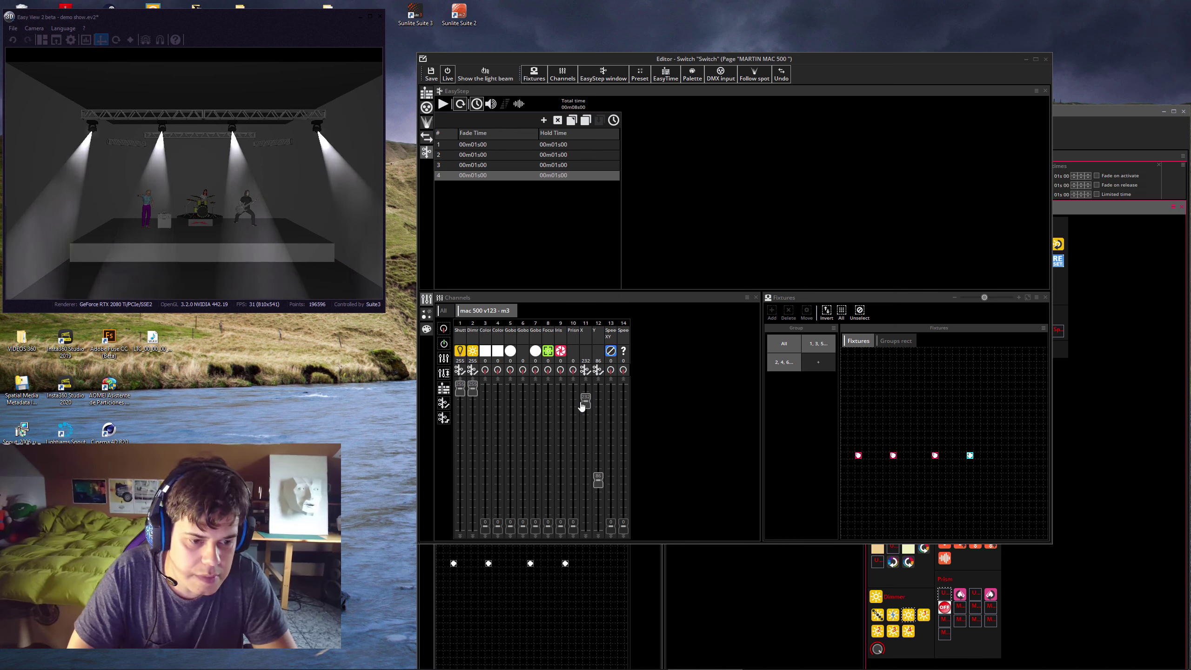
pyautogui.moveTo(586, 404); pyautogui.dragTo(583, 434)
pyautogui.moveTo(601, 485); pyautogui.dragTo(585, 429)
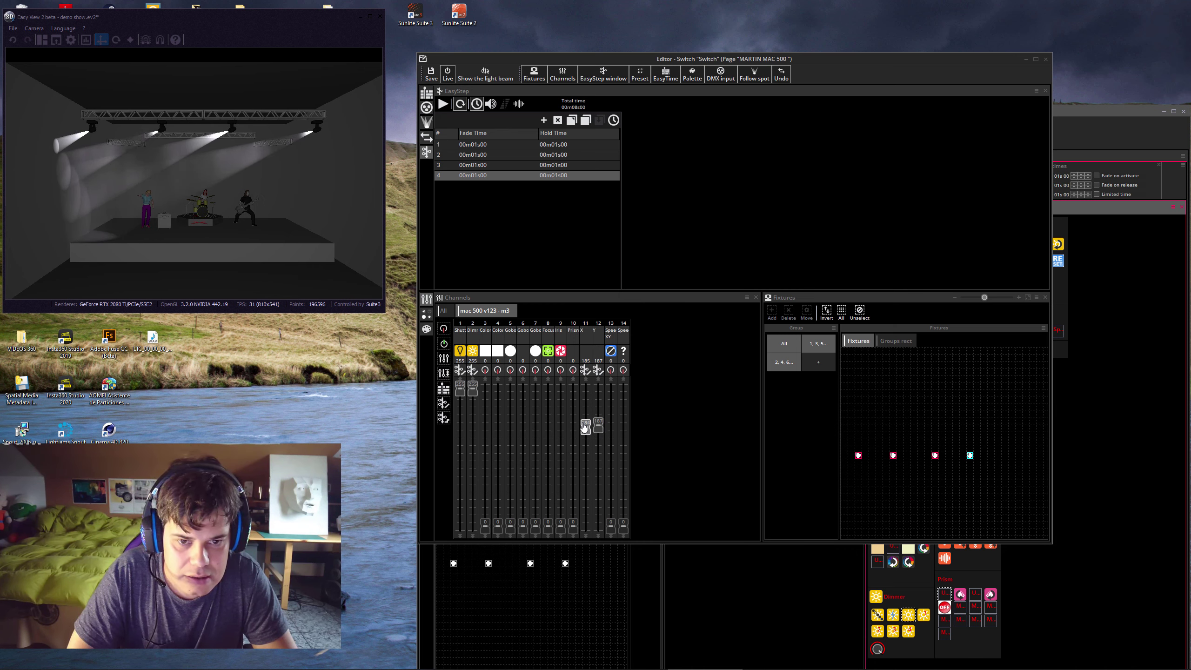
# Go through steps 1 to 4 and compare steps 3 and 4 to check the beam positions on stage, ending on step 4
pyautogui.click(489, 146)
pyautogui.click(492, 155)
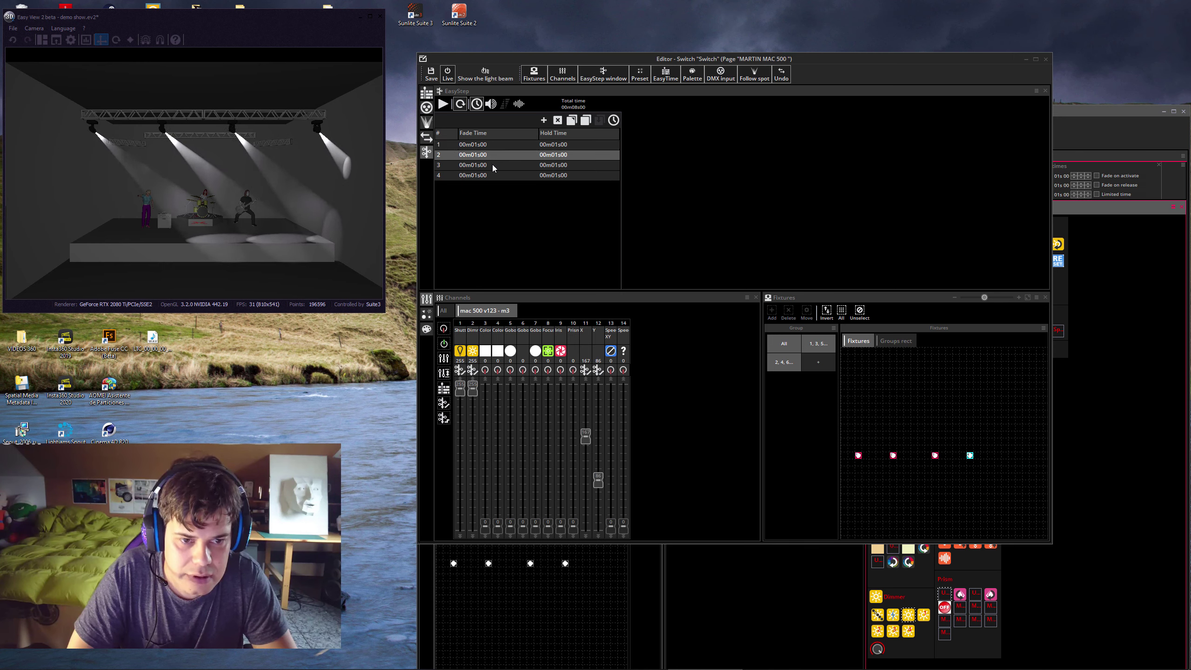
pyautogui.click(494, 167)
pyautogui.click(494, 175)
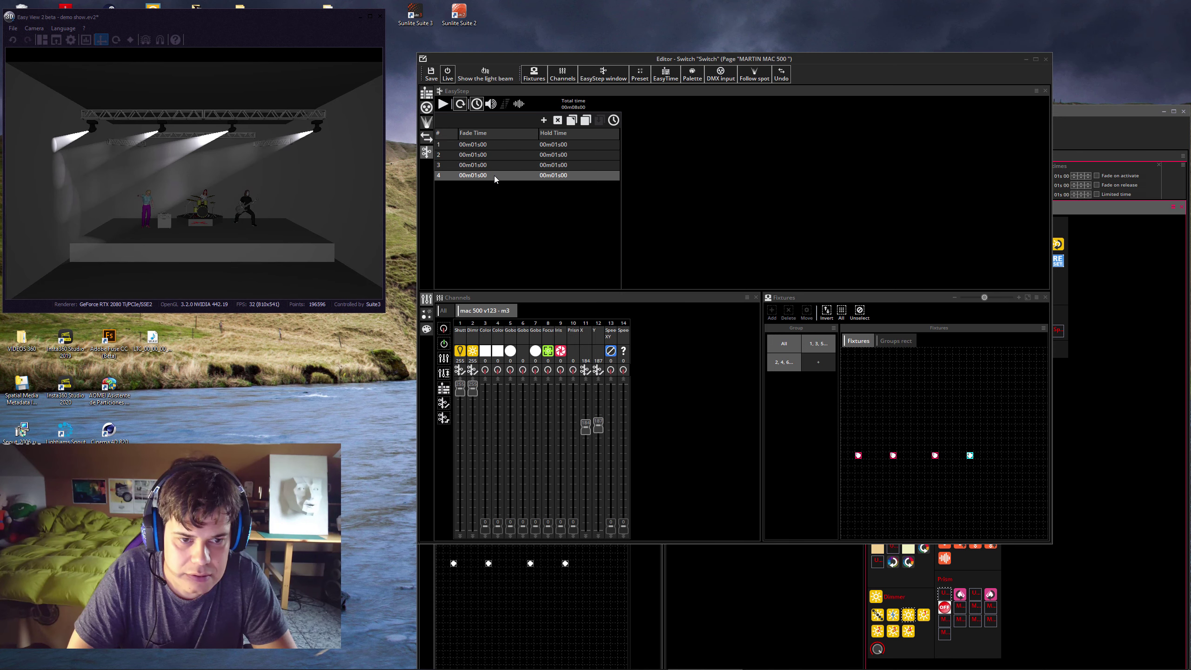
pyautogui.click(496, 169)
pyautogui.click(498, 174)
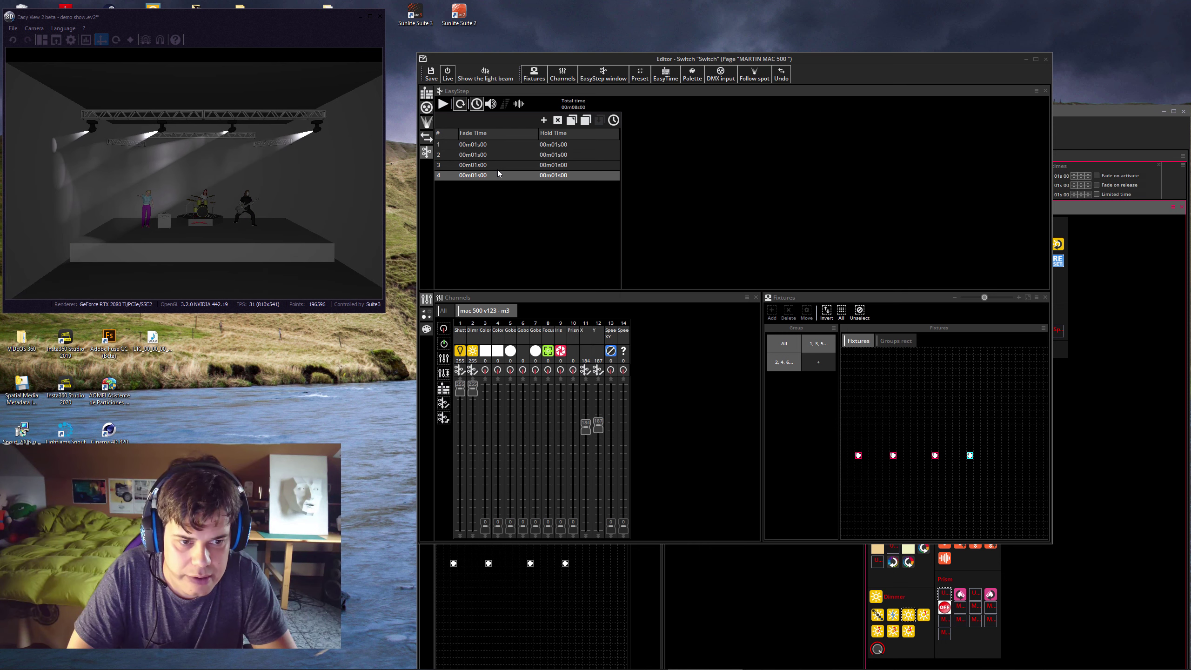
pyautogui.click(497, 169)
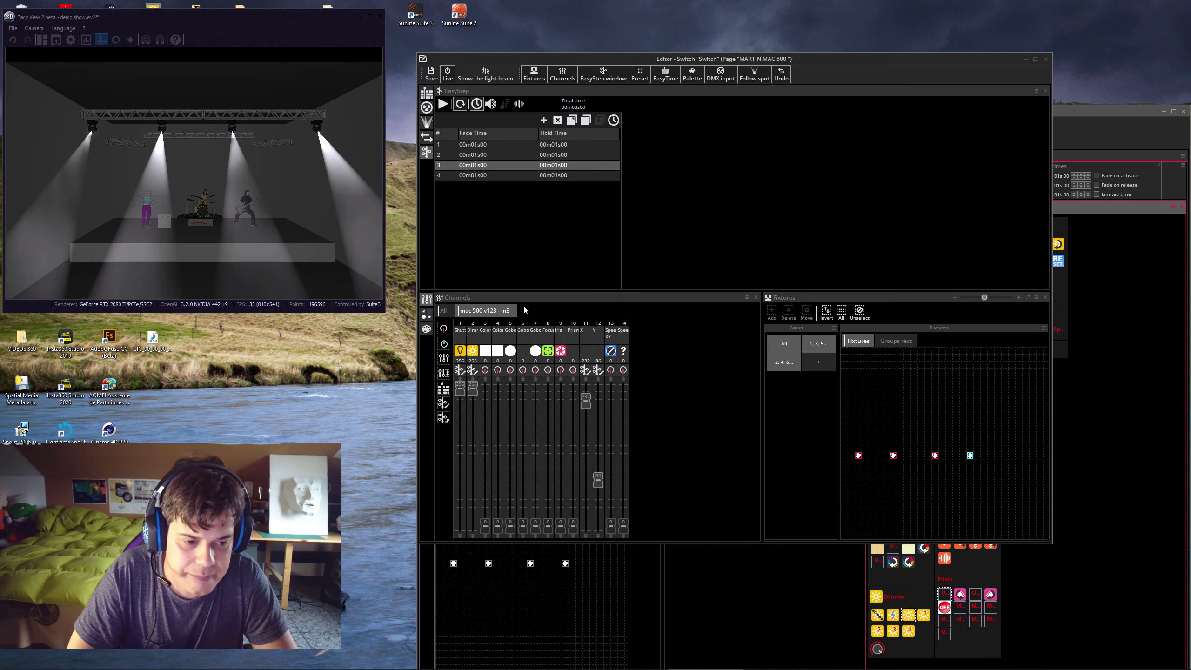
pyautogui.click(505, 176)
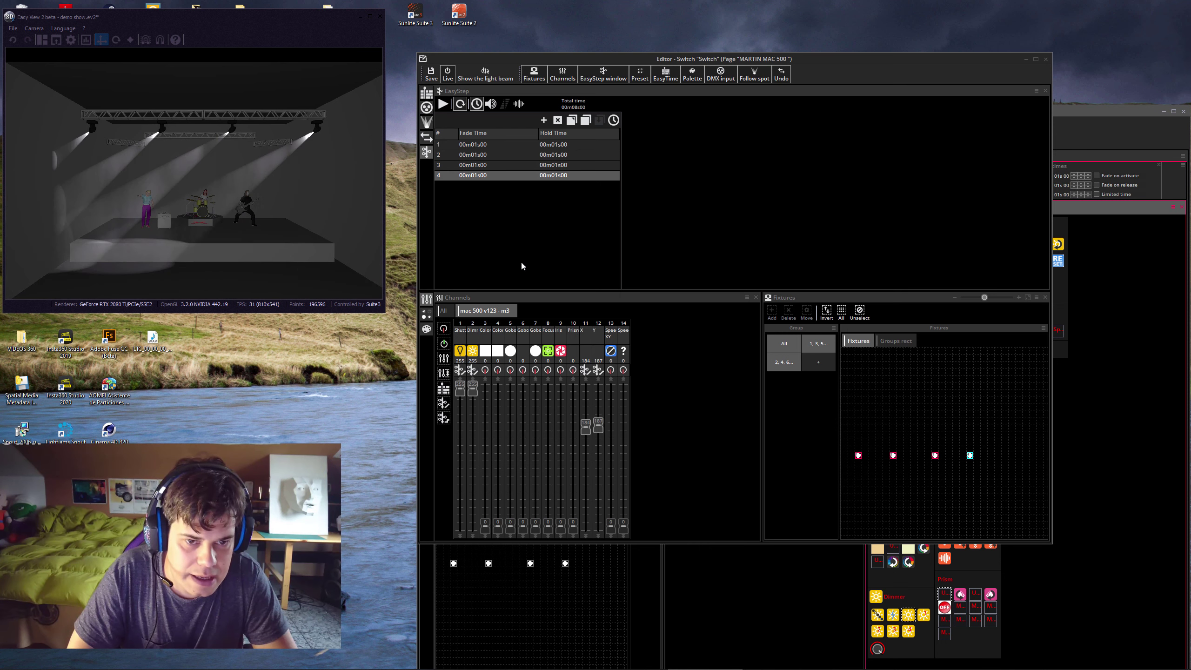
# Set X to about 179 and Y to about 180 in step 4, and X to about 131 and Y to about 184 in step 3
pyautogui.moveTo(602, 429)
pyautogui.mouseDown()
pyautogui.moveTo(603, 473)
pyautogui.moveTo(599, 427)
pyautogui.moveTo(586, 431)
pyautogui.mouseUp()
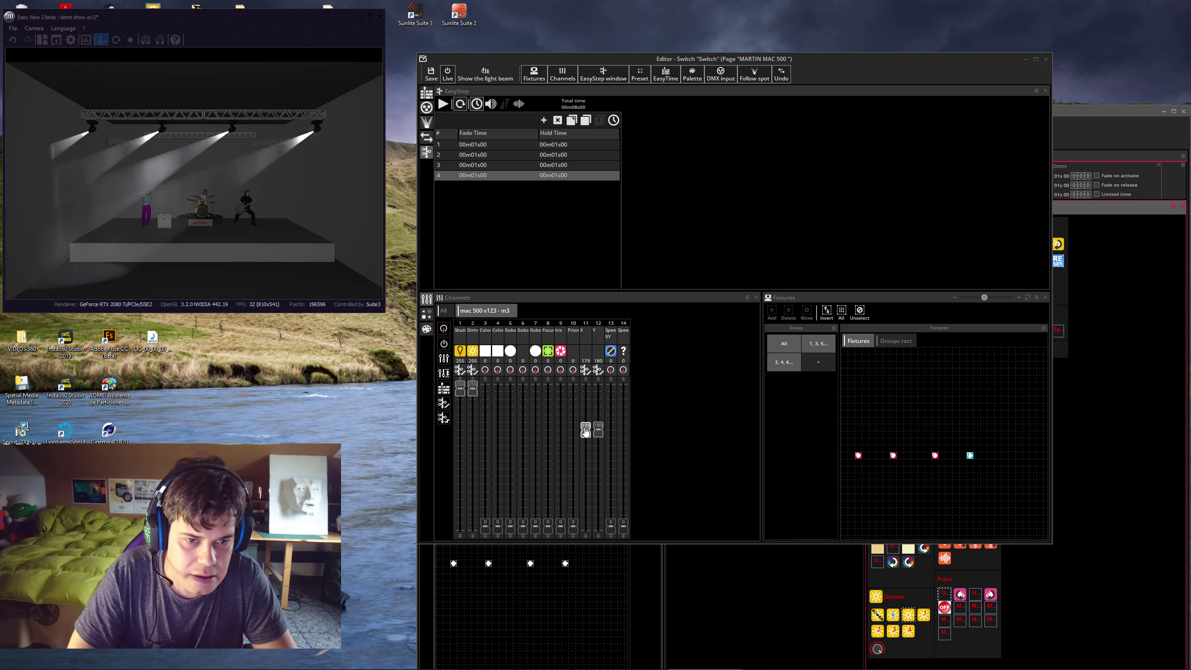
pyautogui.click(475, 167)
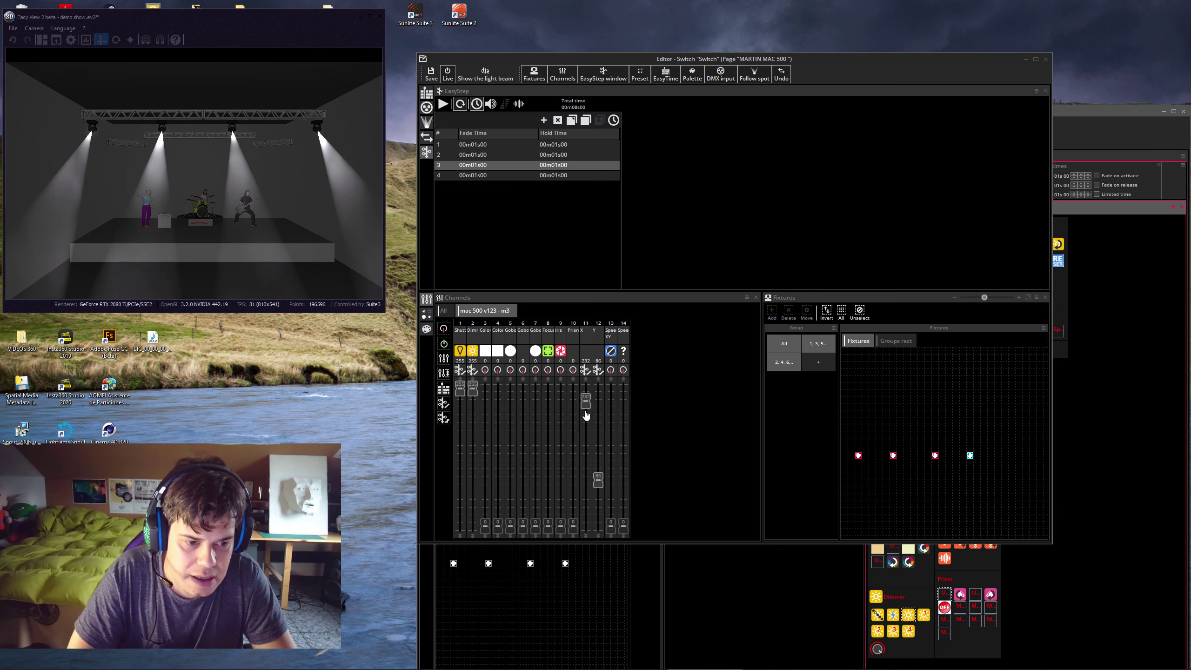
pyautogui.moveTo(599, 481); pyautogui.dragTo(591, 456)
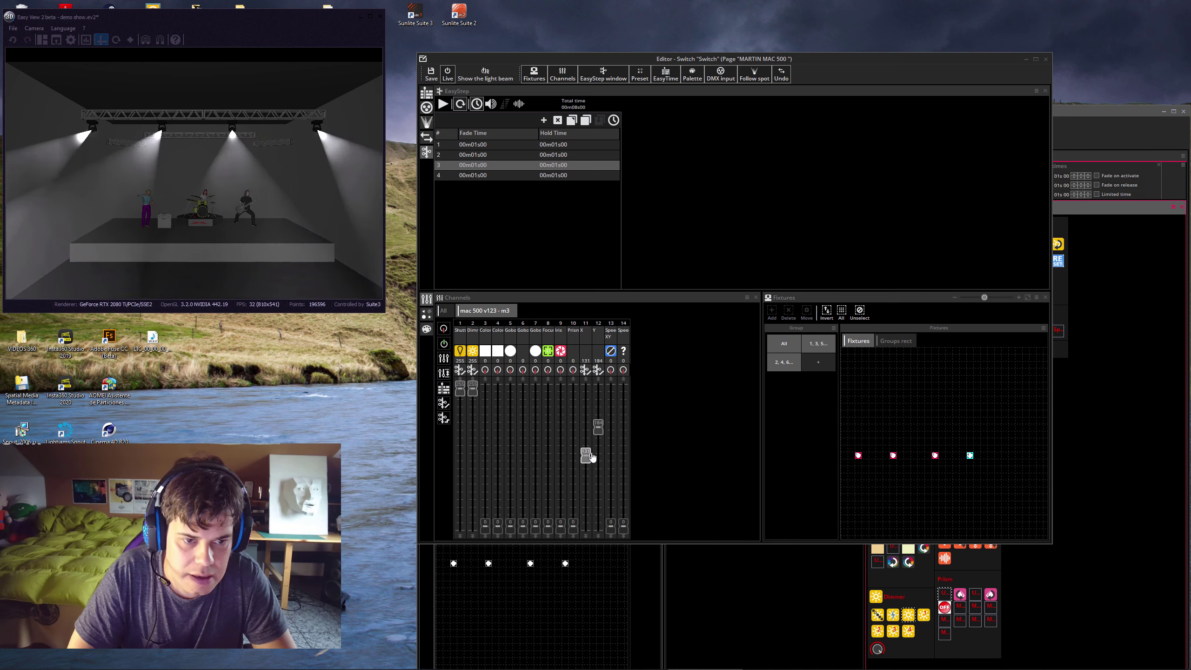
# Go through steps 1 to 4 repeatedly and compare the adjusted beam positions on stage, ending on step 4
pyautogui.click(495, 174)
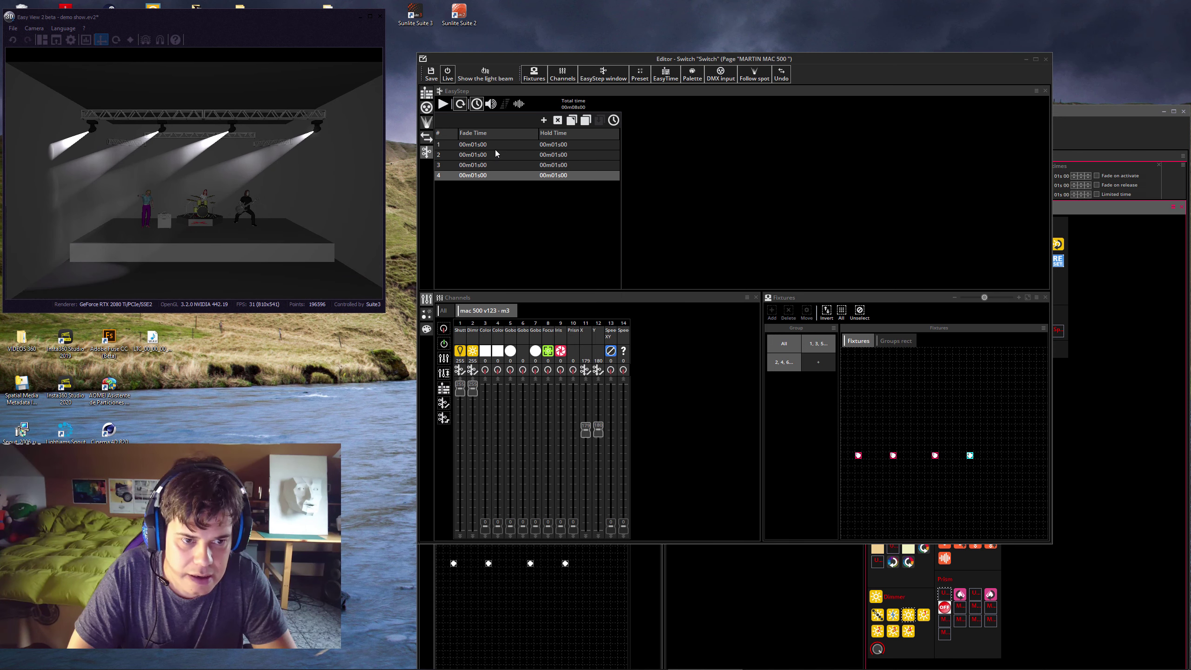
pyautogui.click(495, 145)
pyautogui.click(497, 155)
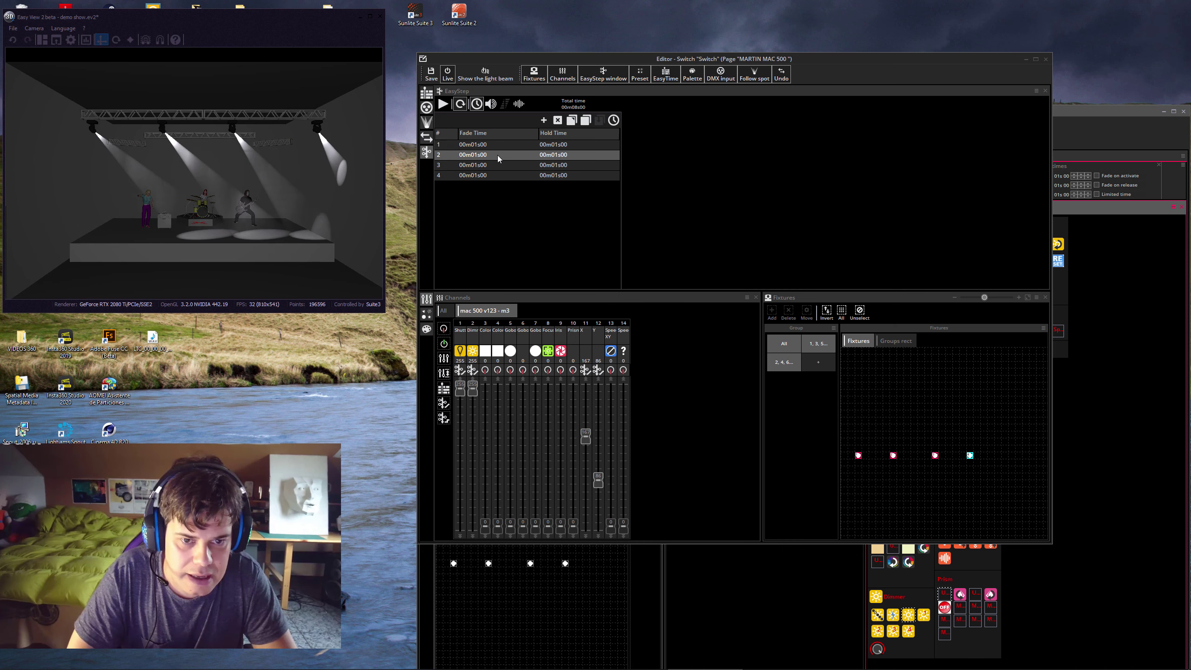
pyautogui.click(495, 164)
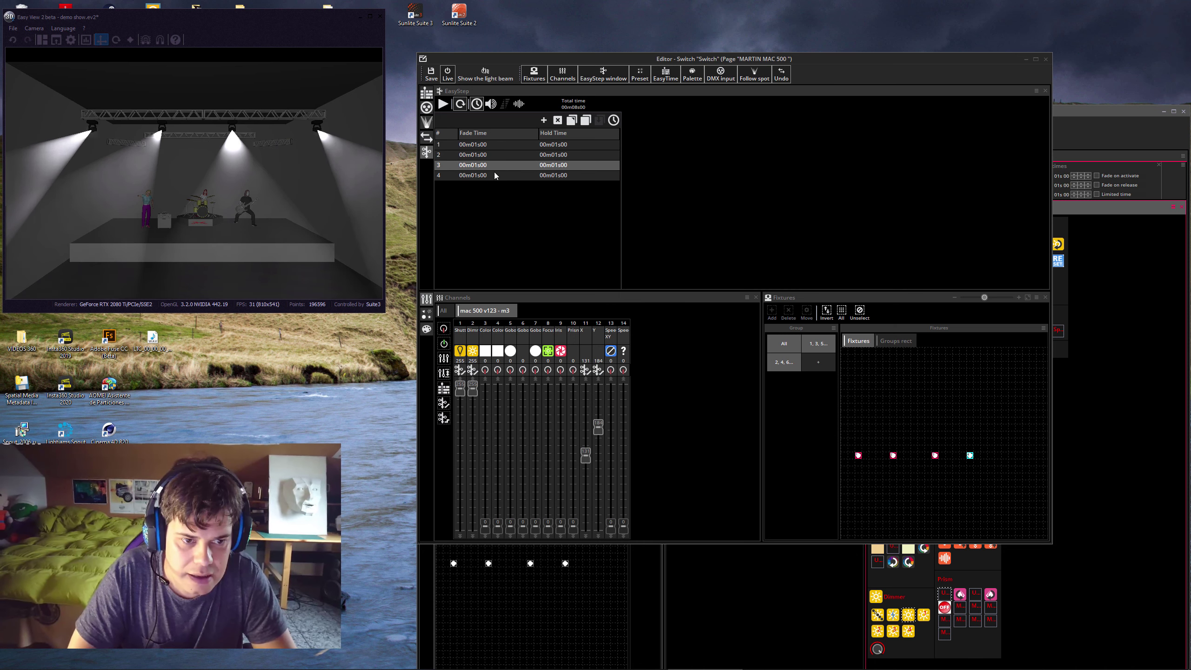
pyautogui.click(494, 175)
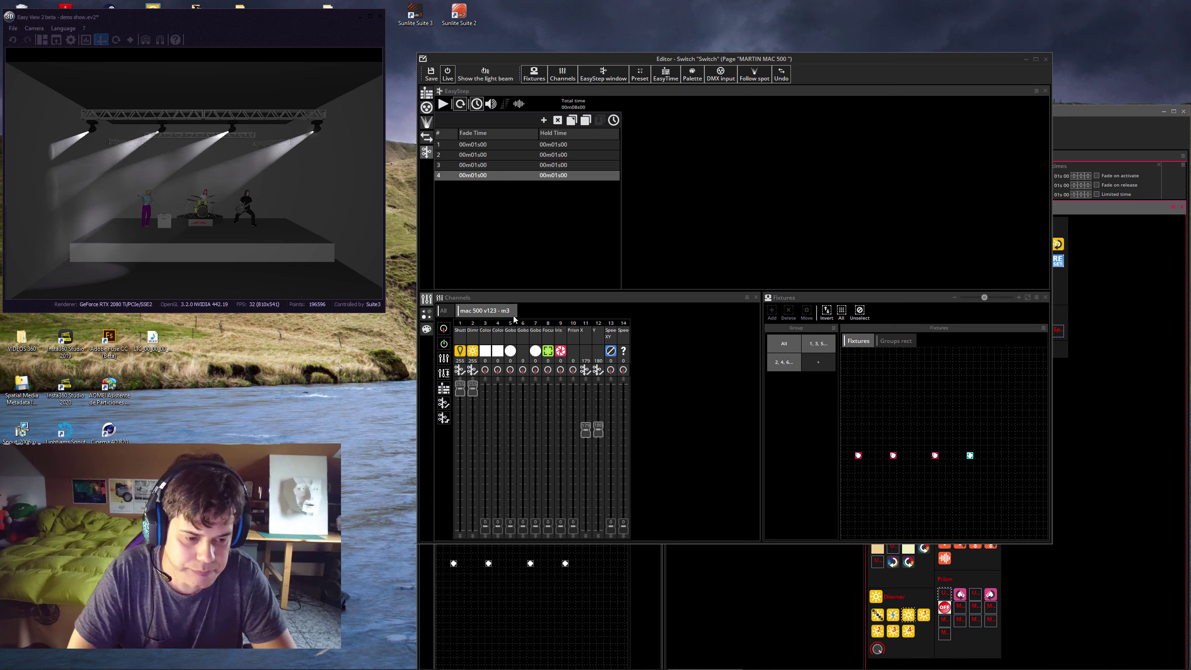
pyautogui.click(478, 146)
pyautogui.click(497, 164)
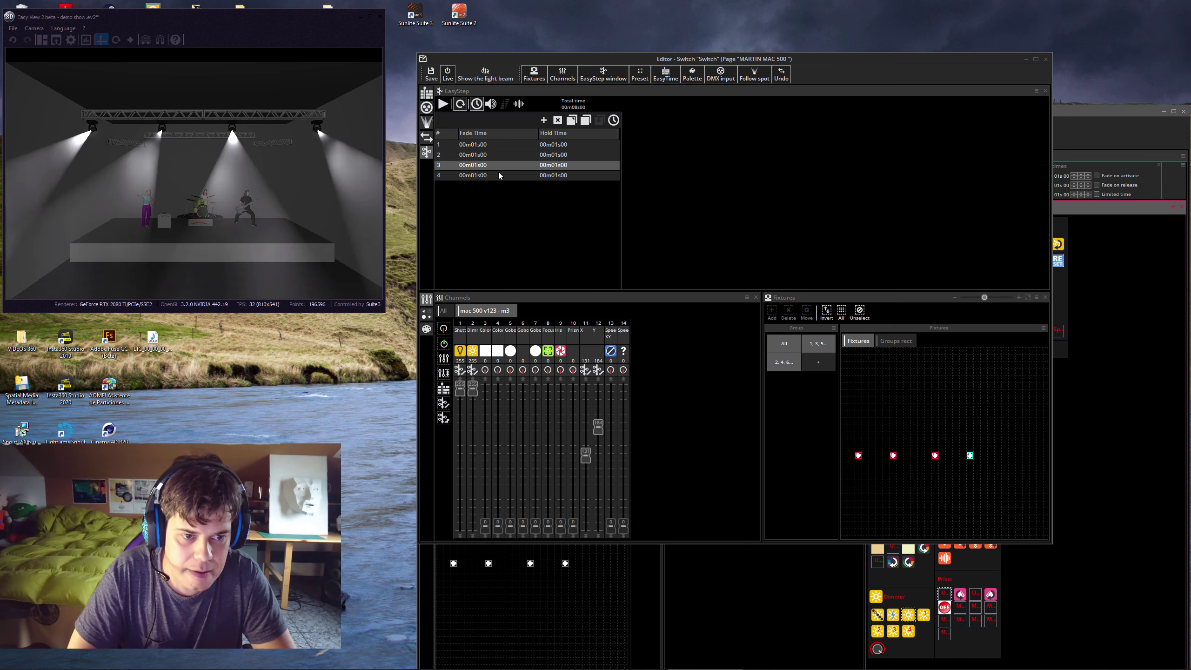
pyautogui.click(499, 173)
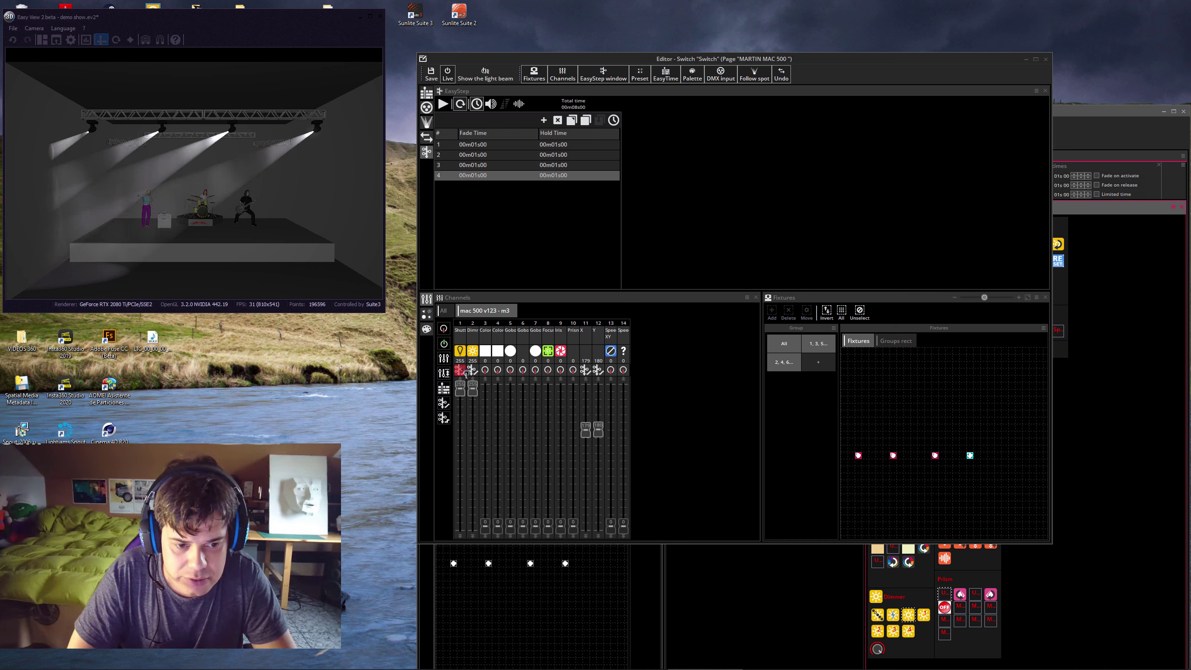
# Release the shutter and dimmer channels from the switch, and bring the 3D stage view close to one moving head
pyautogui.click(446, 330)
pyautogui.click(472, 371)
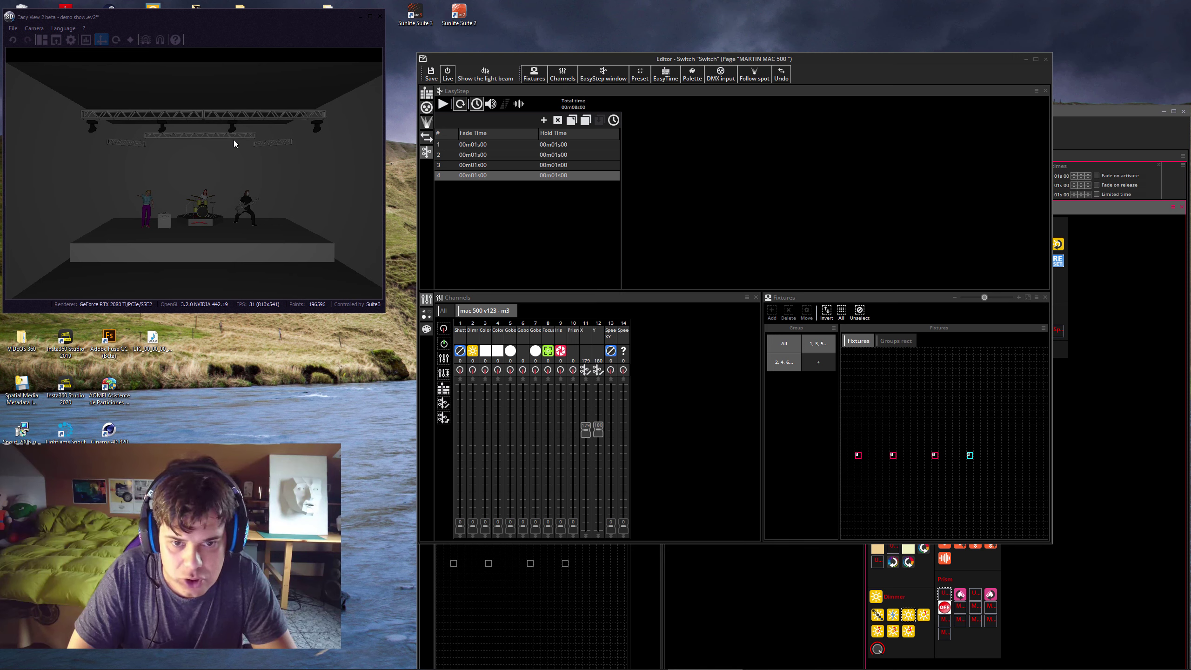
pyautogui.moveTo(262, 137); pyautogui.dragTo(338, 162)
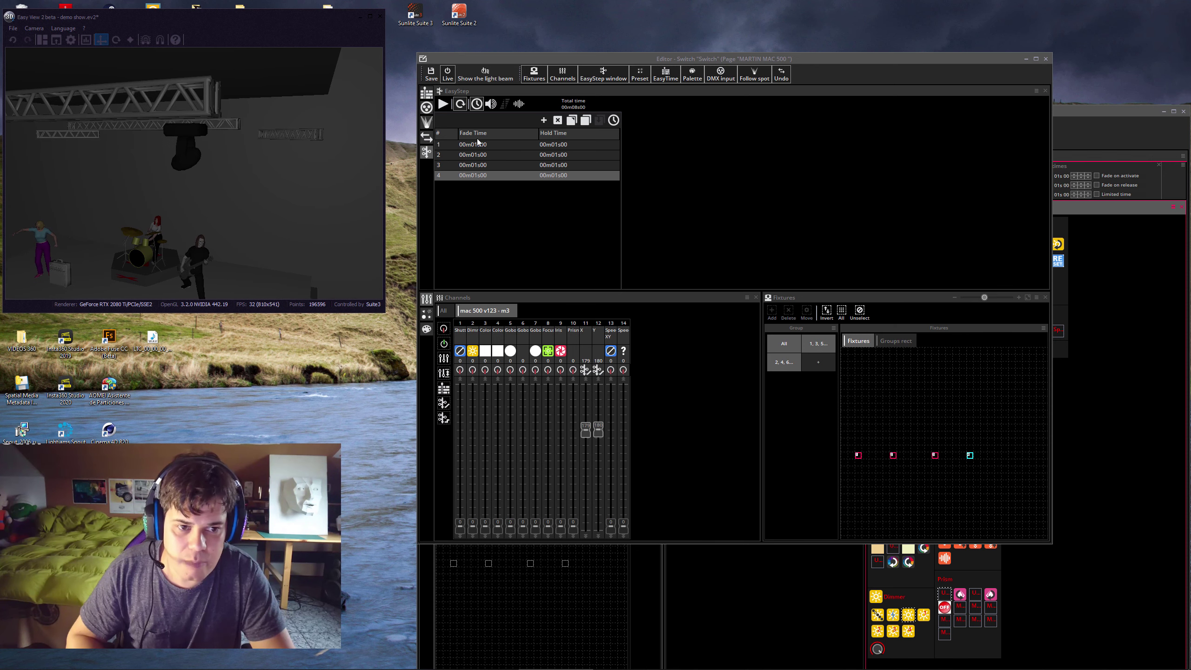
# Go through steps 1 to 4 to check the head's movement, and close the switch editor keeping the changes
pyautogui.click(509, 146)
pyautogui.click(508, 154)
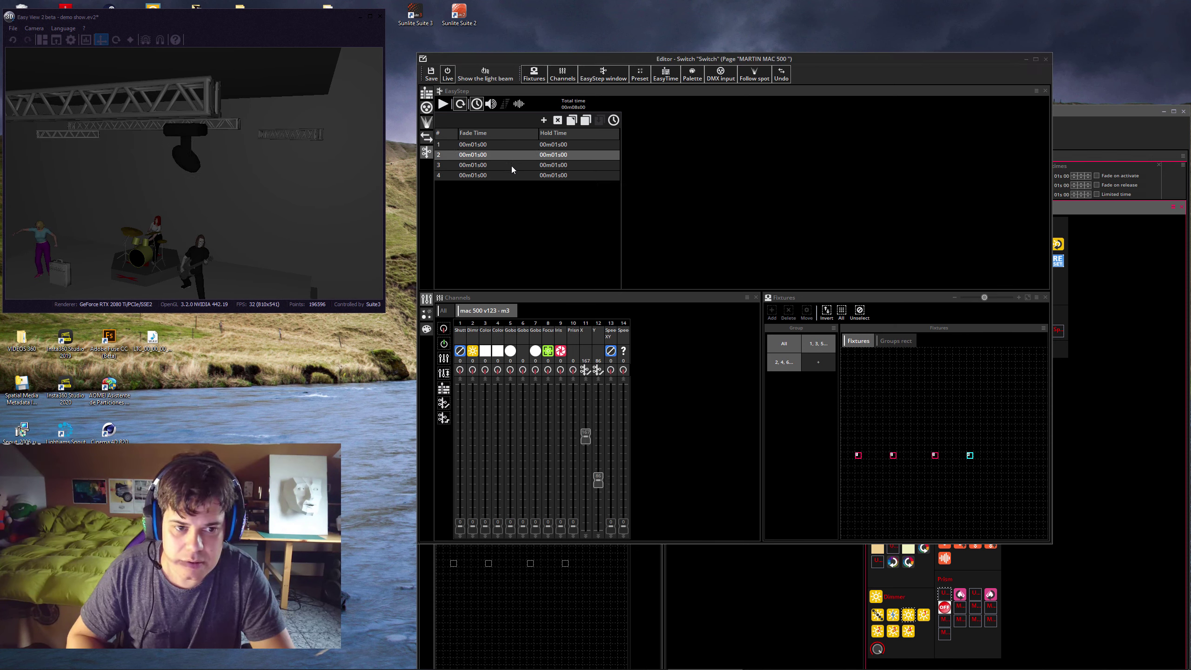
pyautogui.click(512, 165)
pyautogui.click(513, 176)
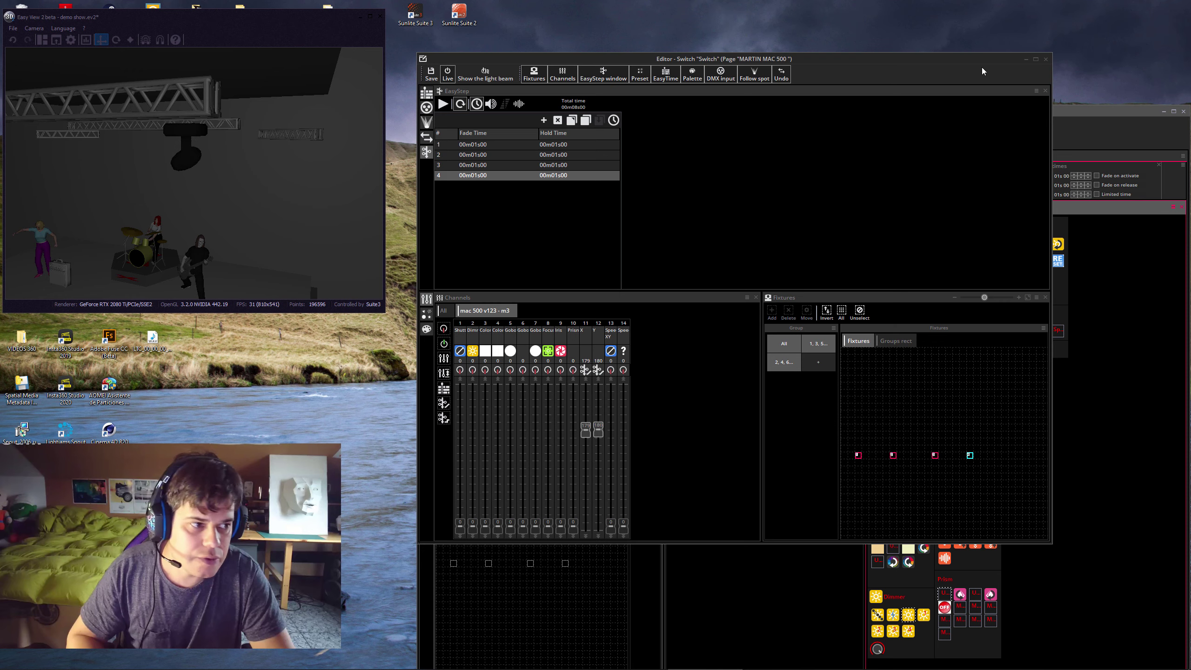
pyautogui.click(1046, 60)
pyautogui.click(690, 320)
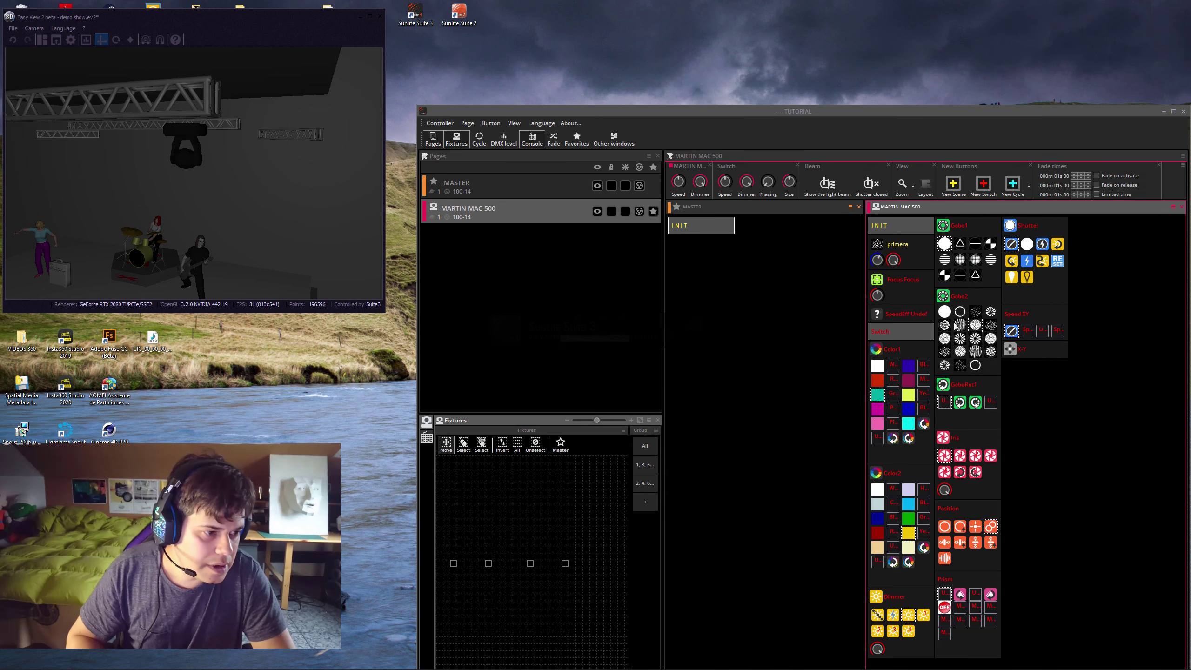
# Open the new switch's button settings and enter "movimiento circular" as its name
pyautogui.rightClick(882, 335)
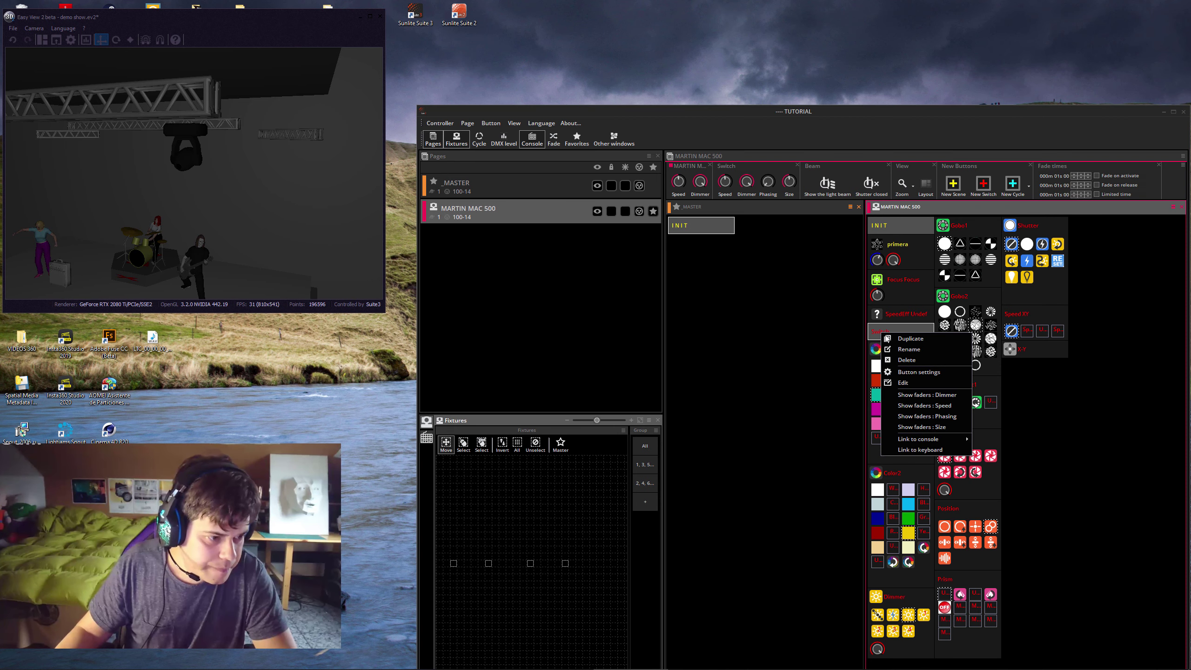
pyautogui.click(906, 376)
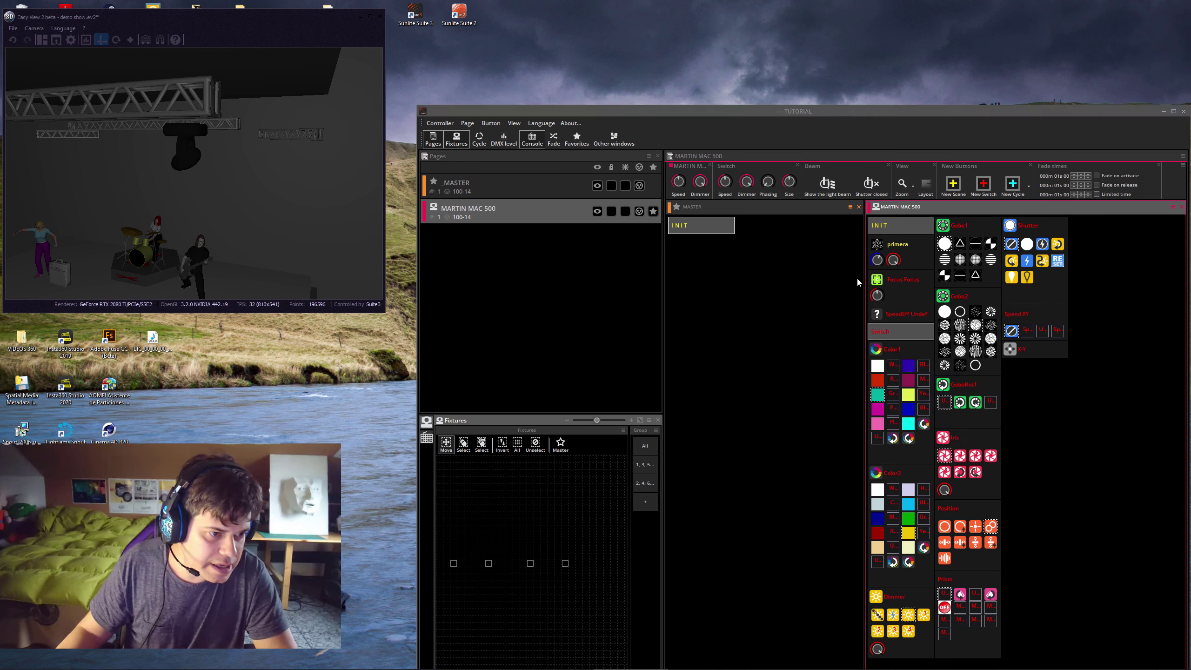
pyautogui.moveTo(776, 350); pyautogui.dragTo(766, 350)
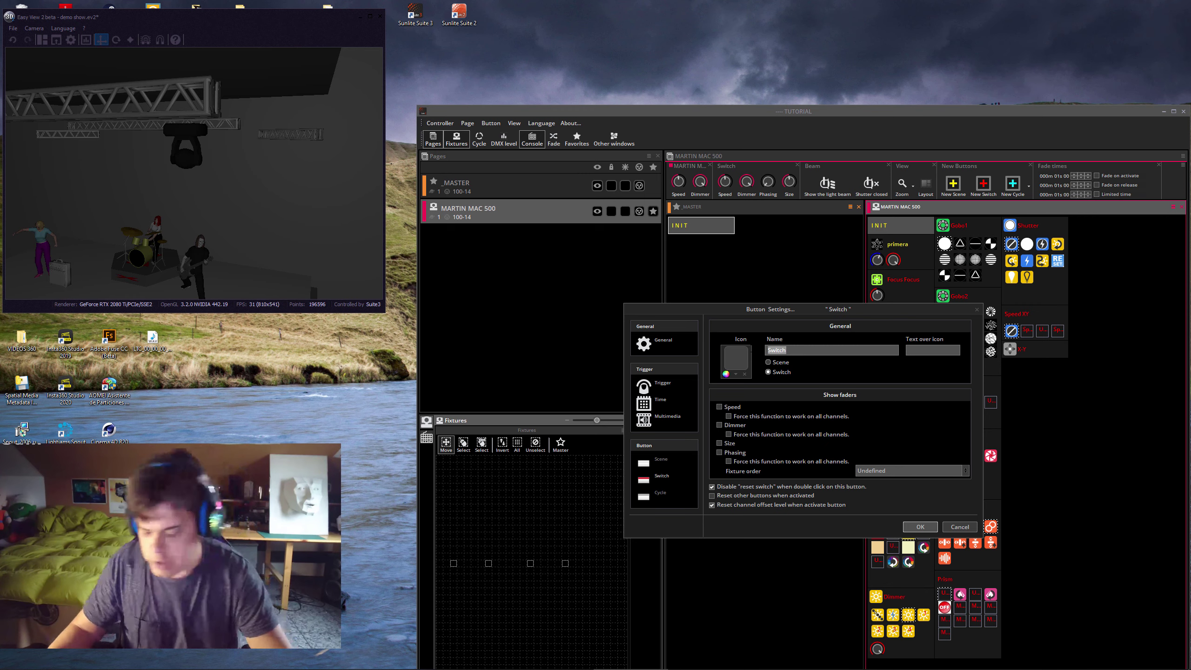
pyautogui.write('movimient')
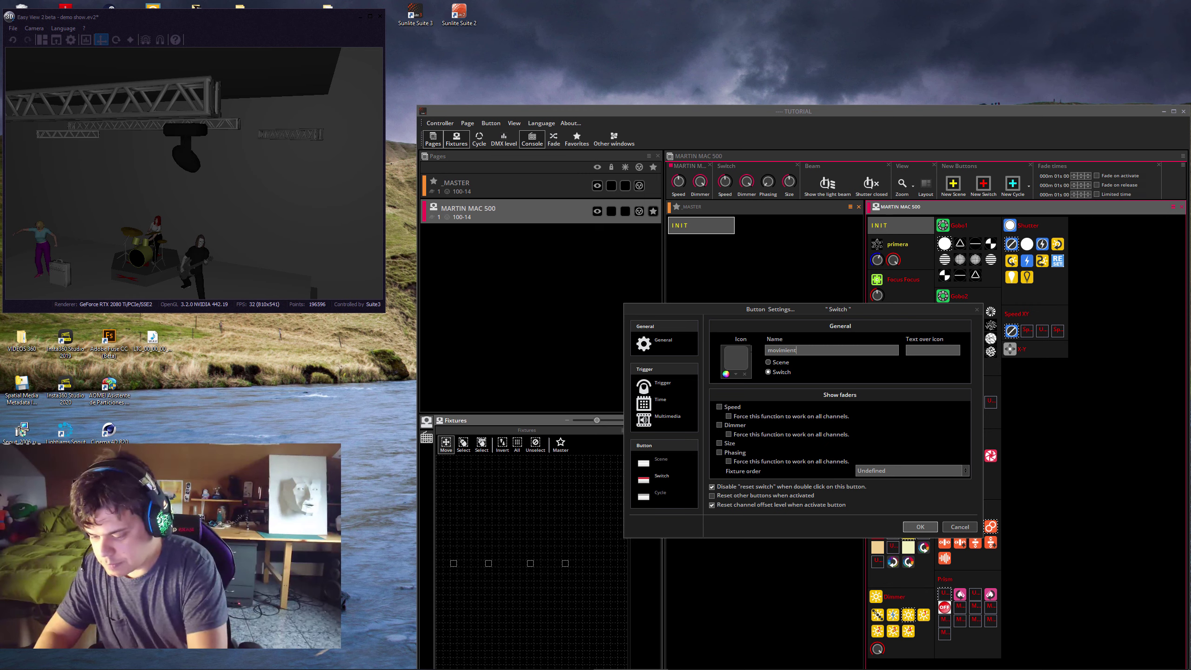
pyautogui.write('o circvular')
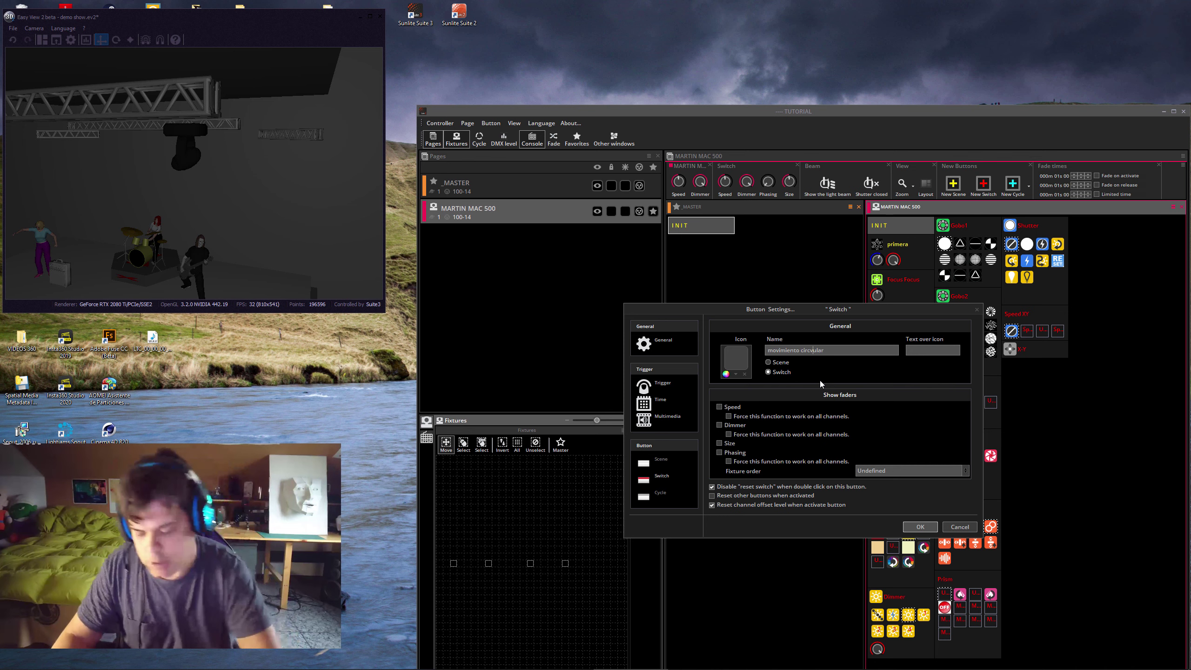
pyautogui.press('BackSpace')
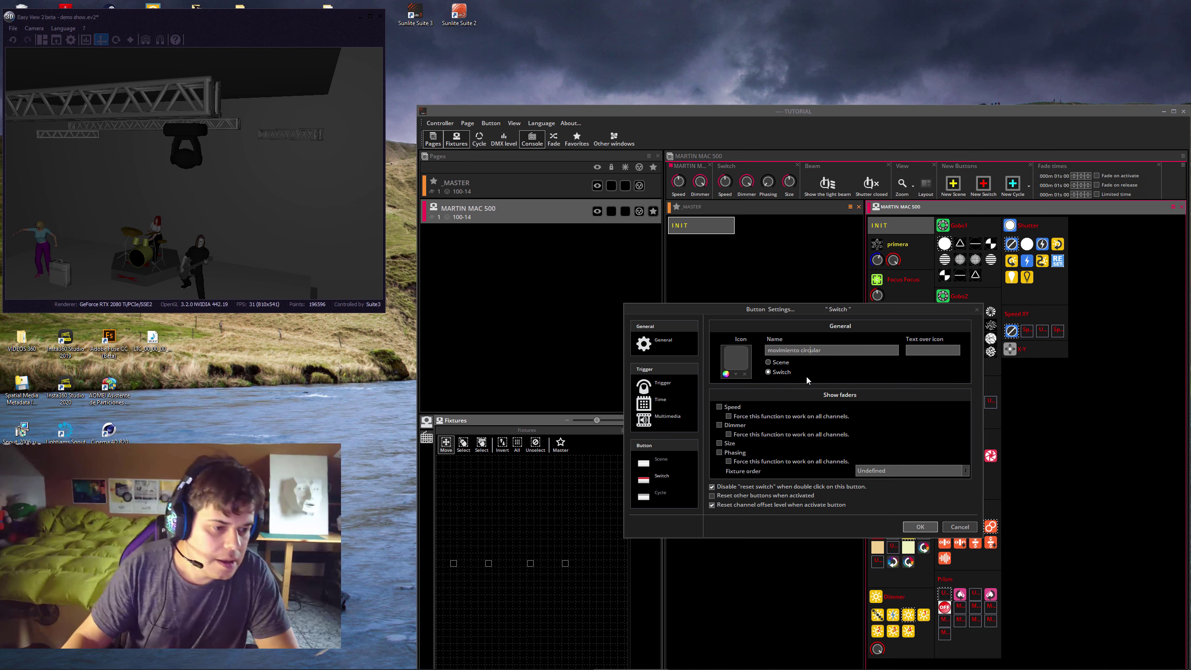
# Assign the RLLoop.ico image from the Rotation category as the switch's icon and apply the button settings
pyautogui.click(735, 374)
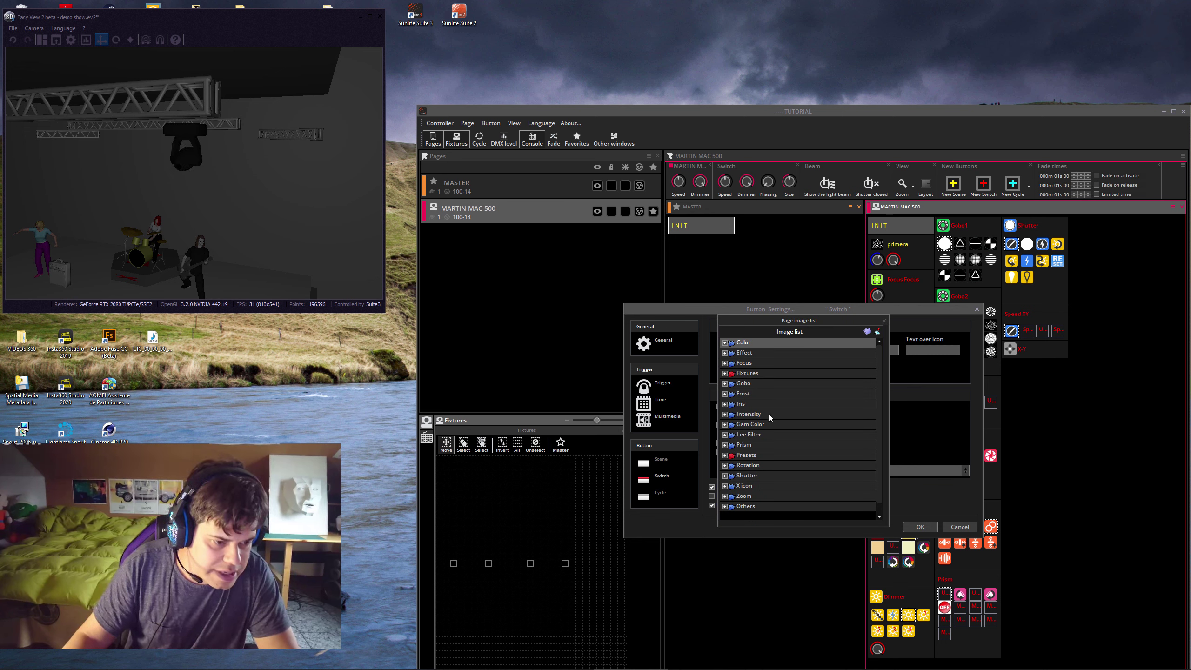
pyautogui.scroll(-1, 768, 415)
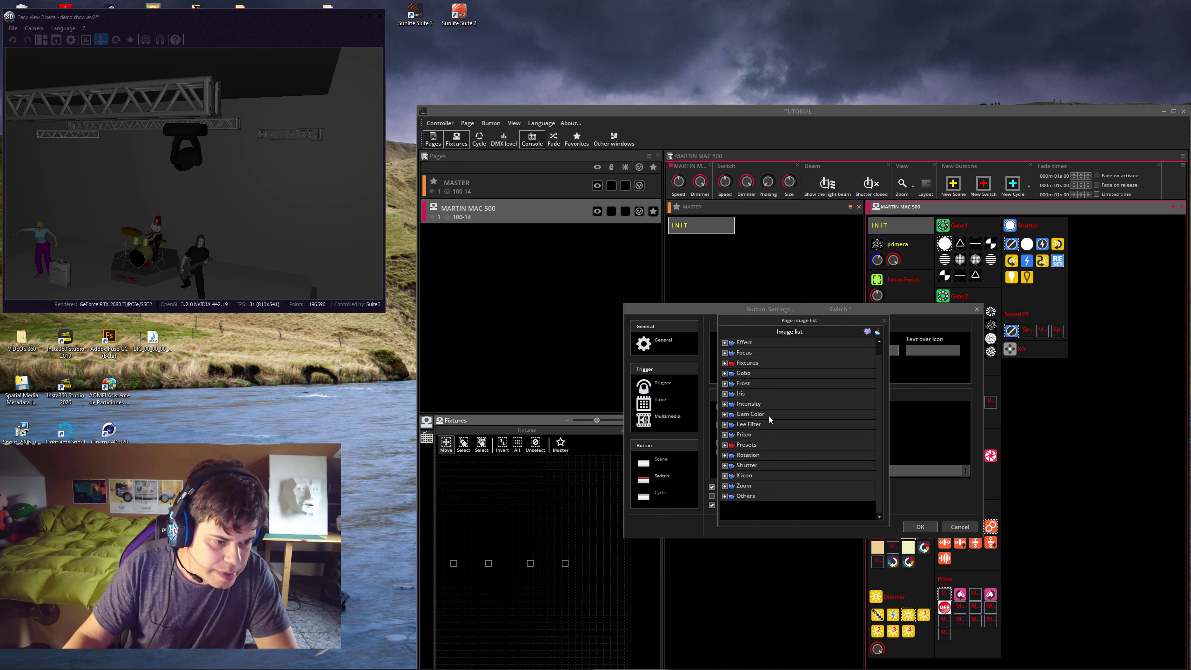
pyautogui.doubleClick(733, 455)
pyautogui.scroll(-5, 769, 450)
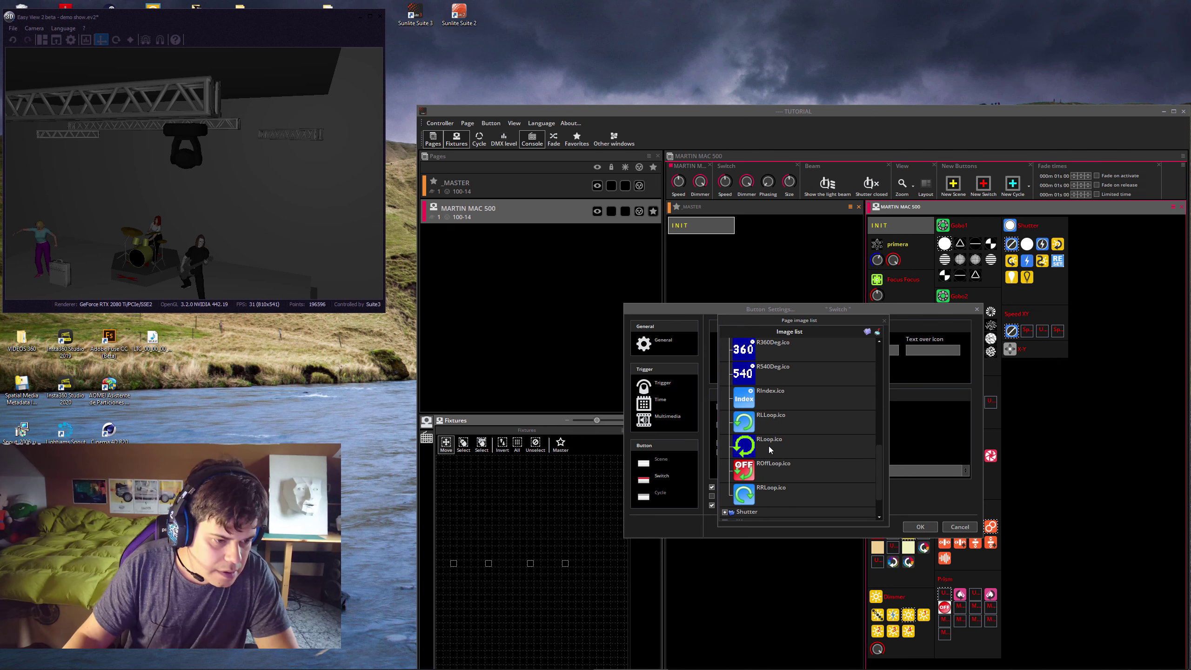
pyautogui.click(767, 422)
pyautogui.doubleClick(767, 422)
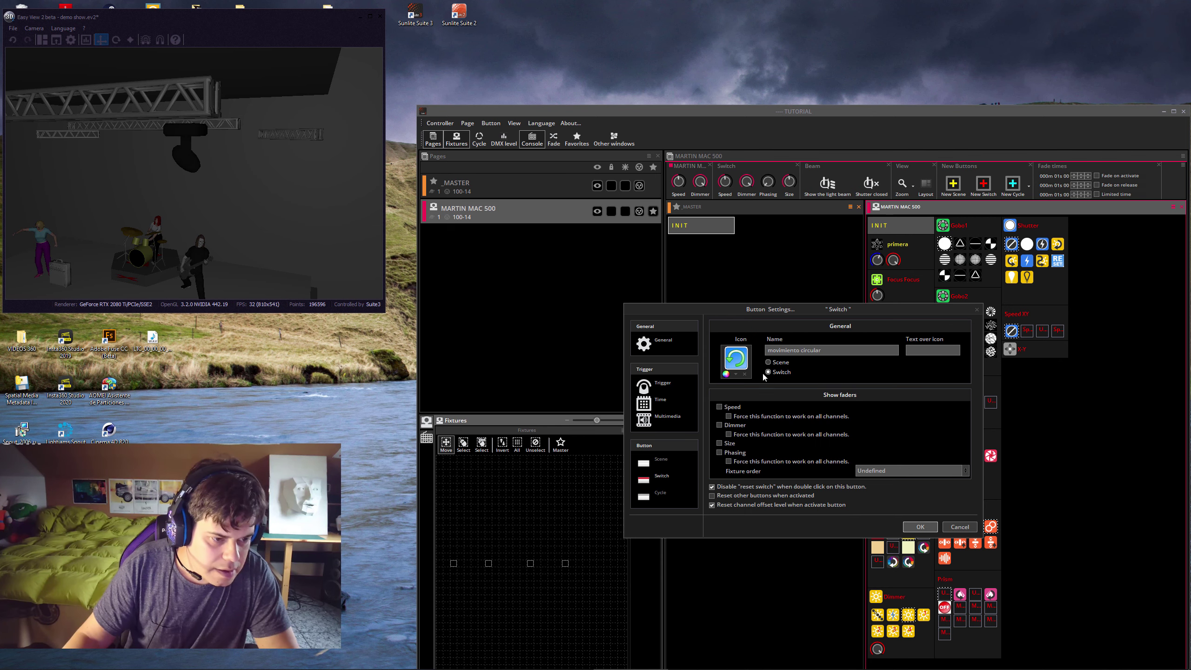
pyautogui.click(921, 526)
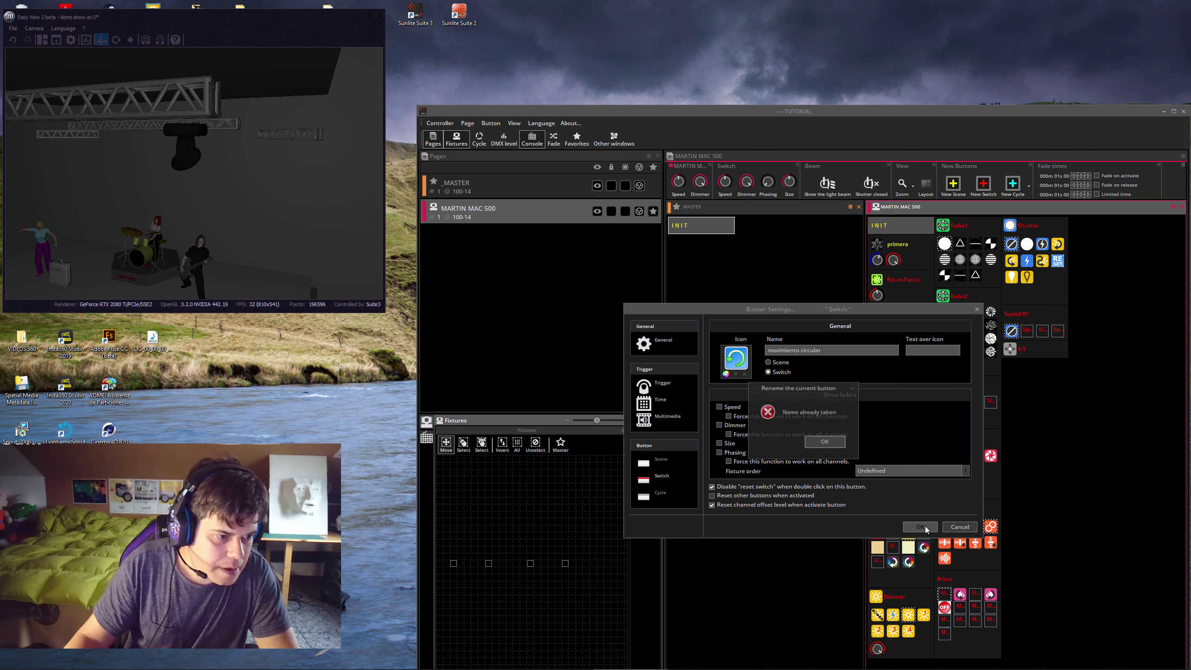
pyautogui.click(819, 442)
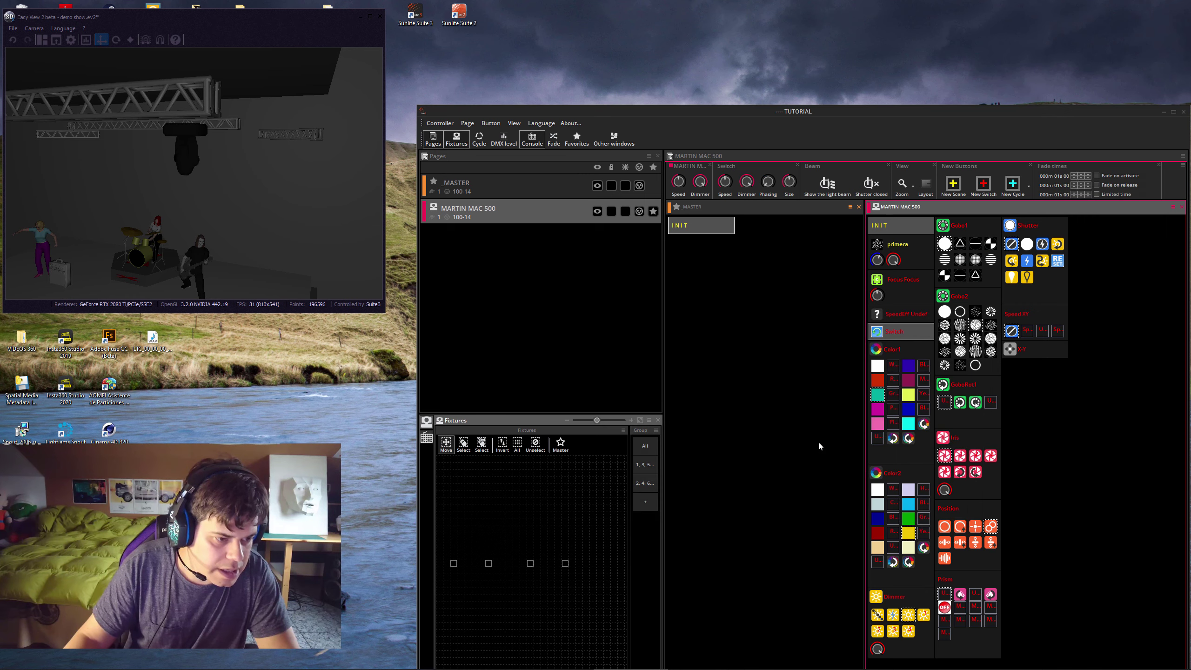
# Alternate between the movement switch, the primera scene and INIT to compare their effect on the moving head
pyautogui.click(906, 335)
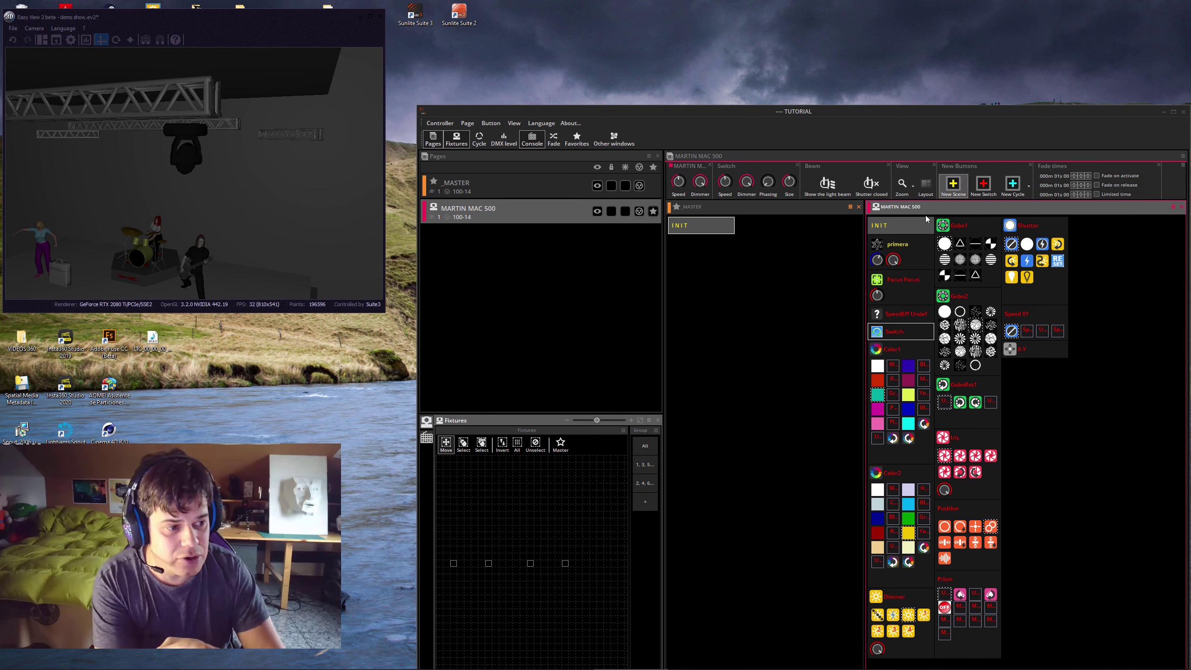
pyautogui.click(899, 250)
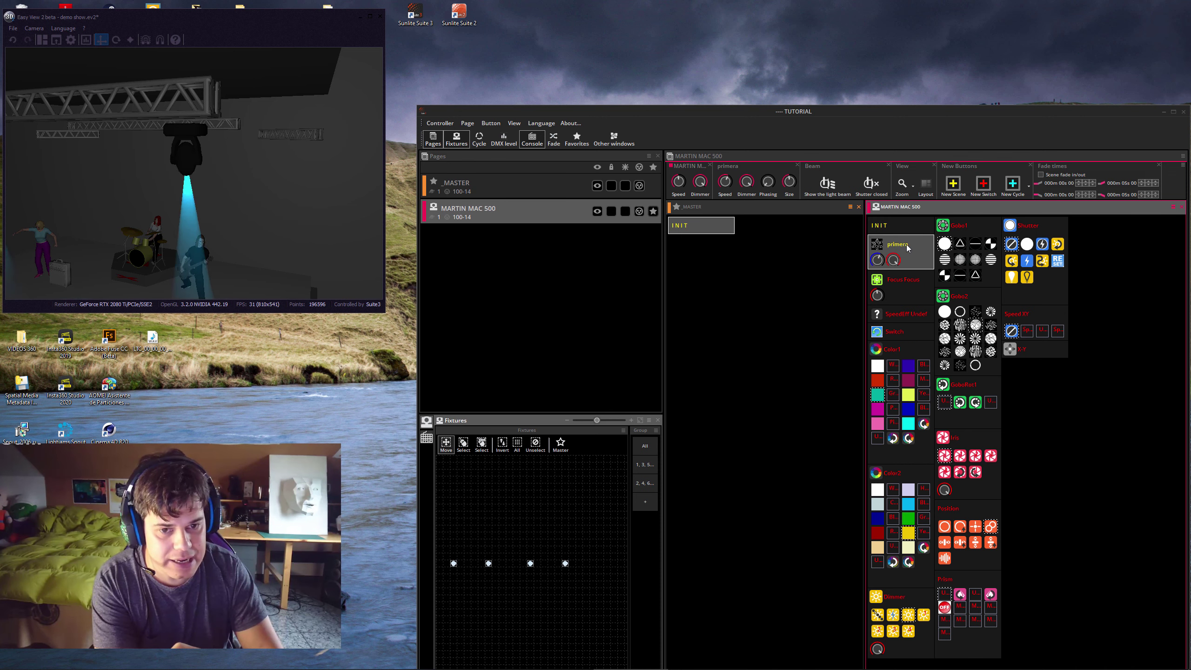
pyautogui.click(903, 225)
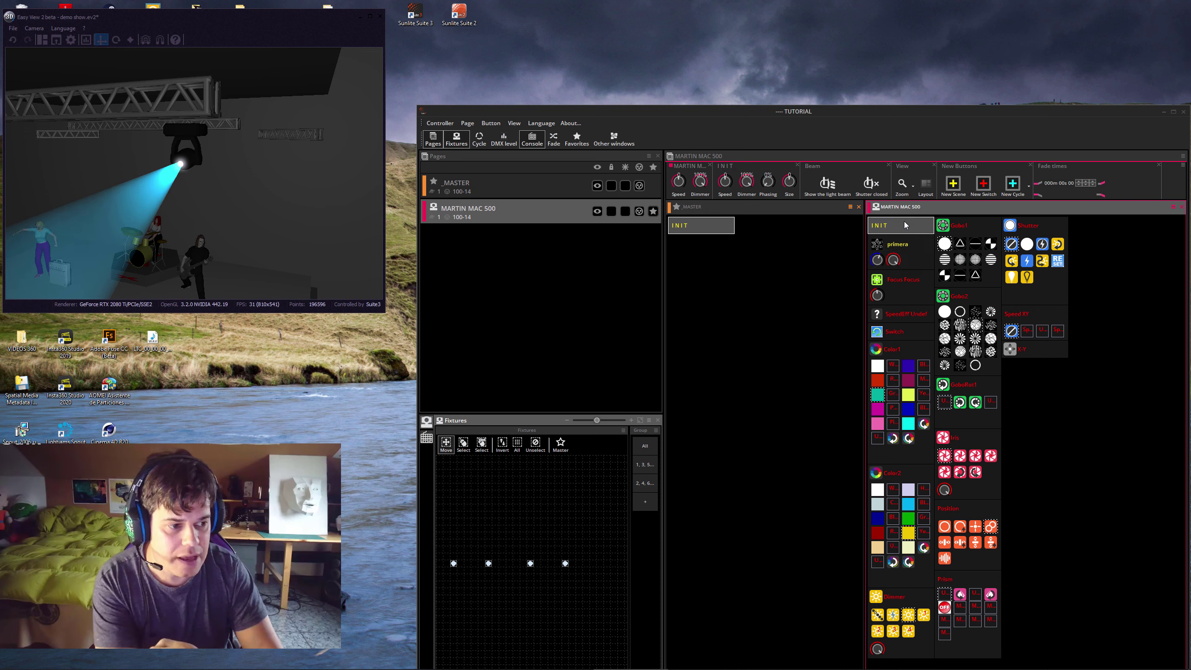
pyautogui.click(906, 336)
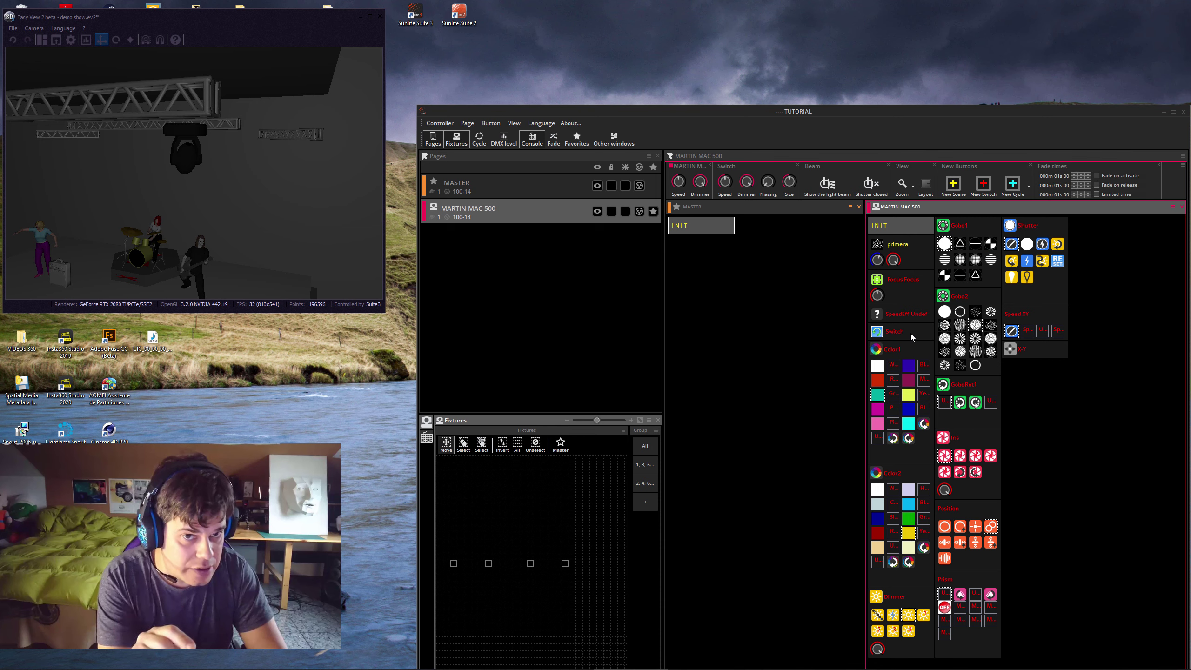
pyautogui.click(907, 247)
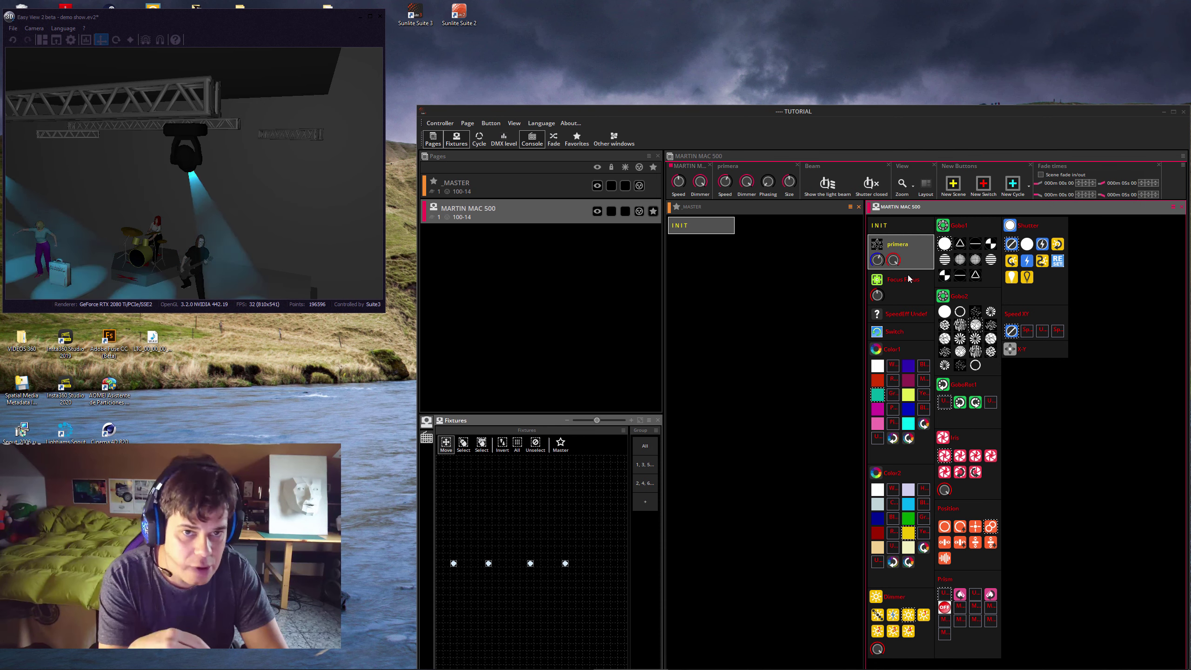
pyautogui.click(907, 246)
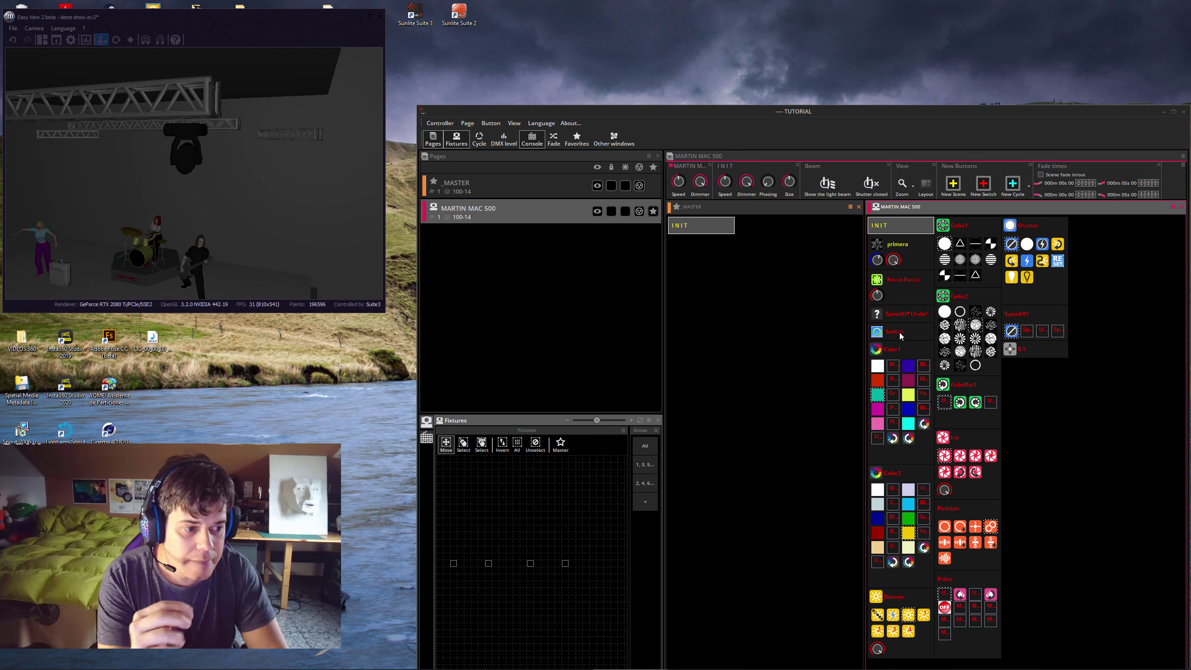
# Trigger the movement switch again and view several moving heads together in the 3D stage view
pyautogui.click(896, 332)
pyautogui.scroll(-5, 261, 235)
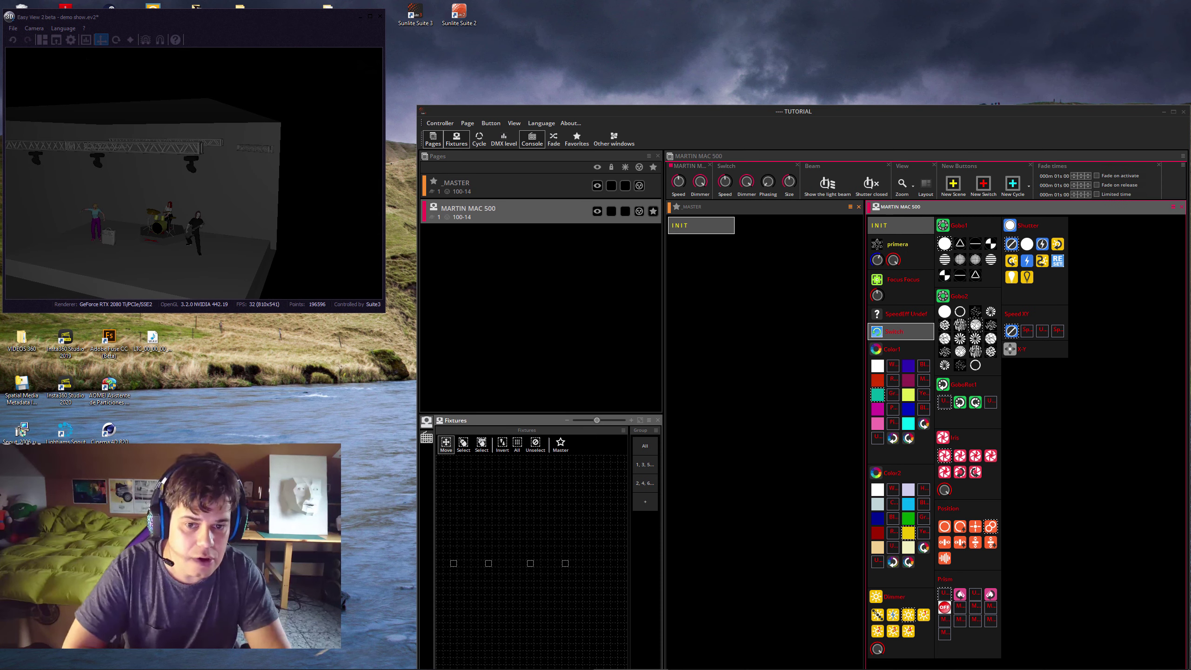
pyautogui.scroll(3, 180, 186)
pyautogui.scroll(3, 203, 185)
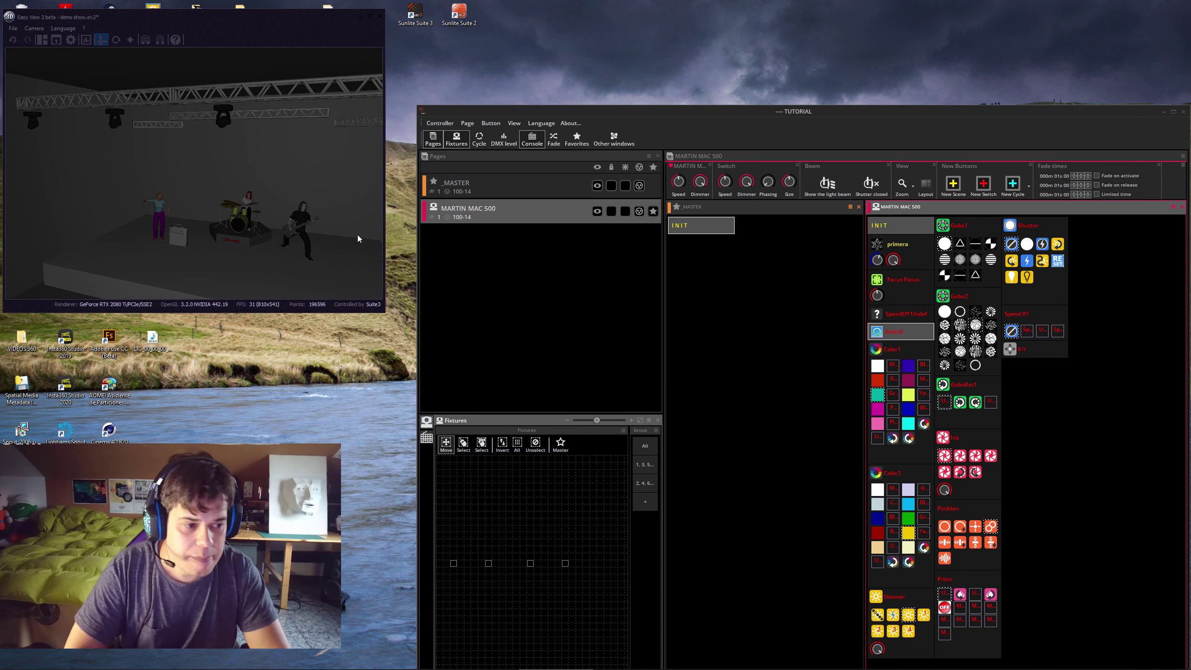
pyautogui.click(905, 332)
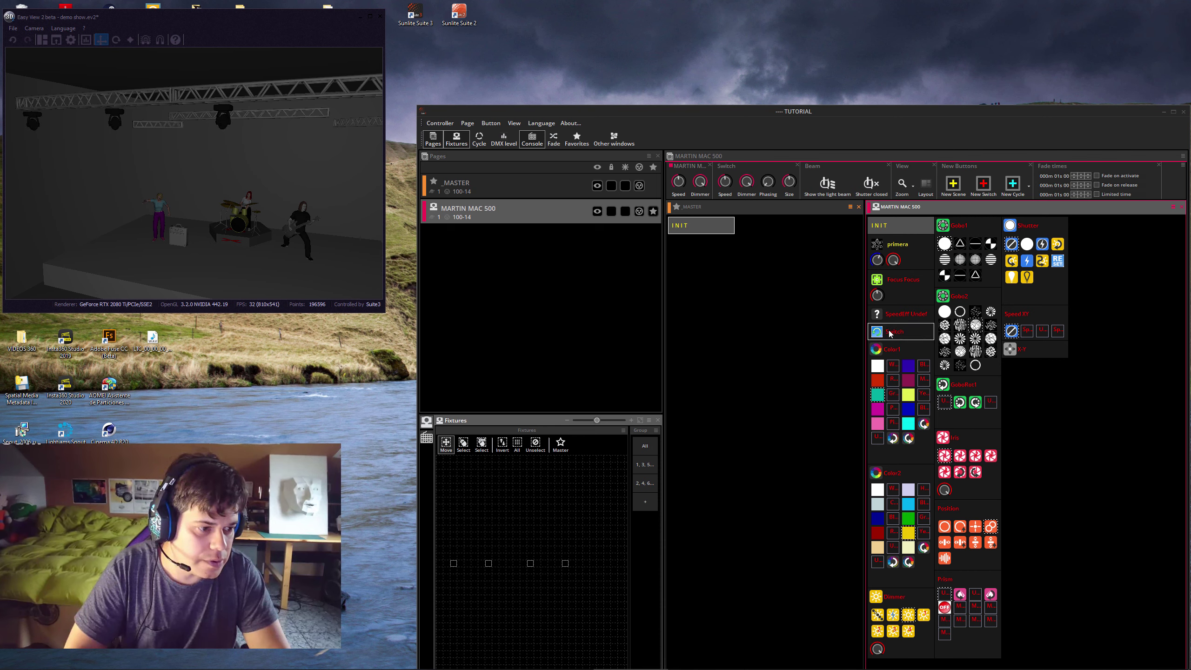
# Try to rename the MARTIN MAC 500 movement switch to "CIRCULAR" in its button settings
pyautogui.rightClick(893, 332)
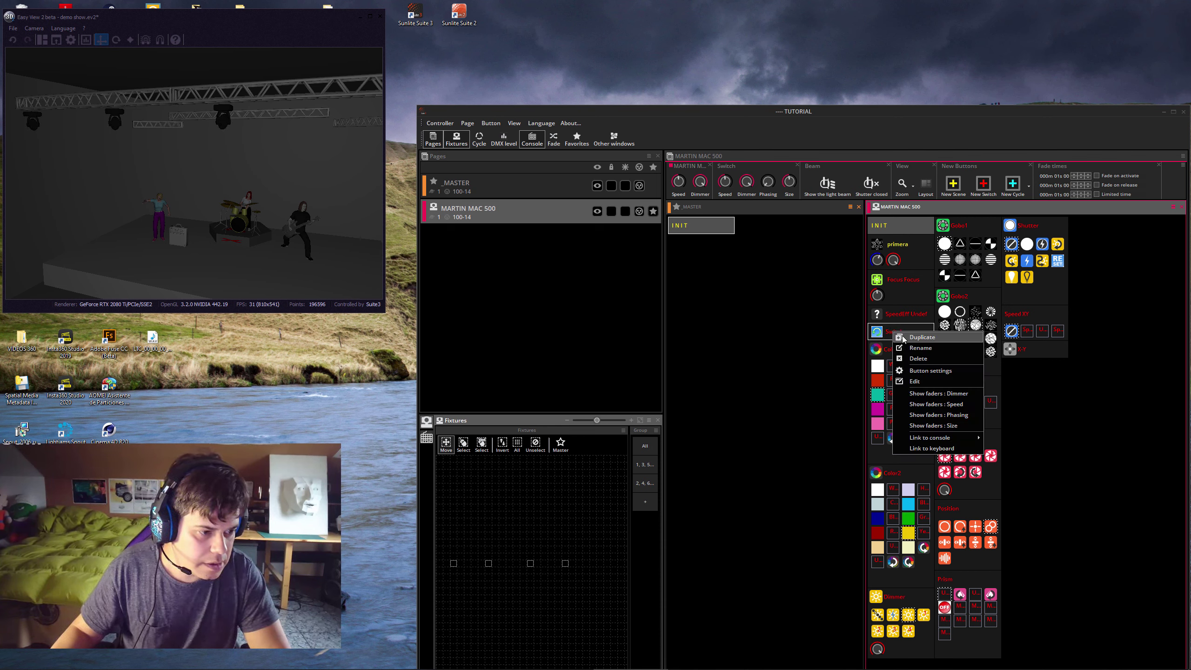
pyautogui.click(917, 369)
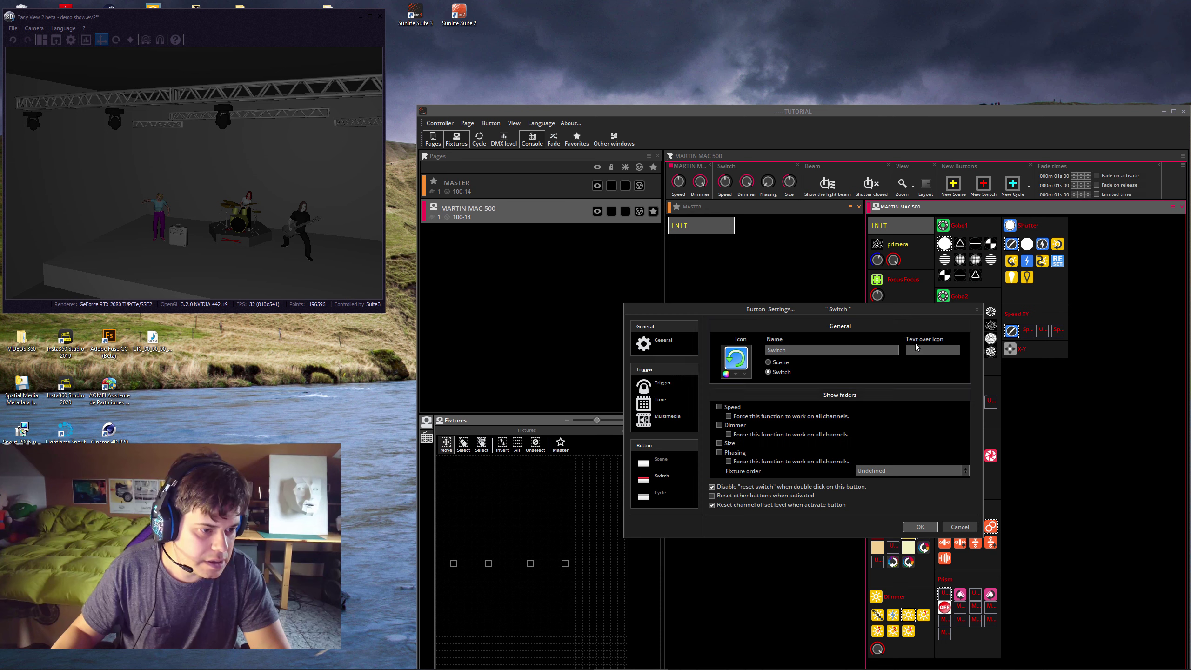
pyautogui.doubleClick(811, 349)
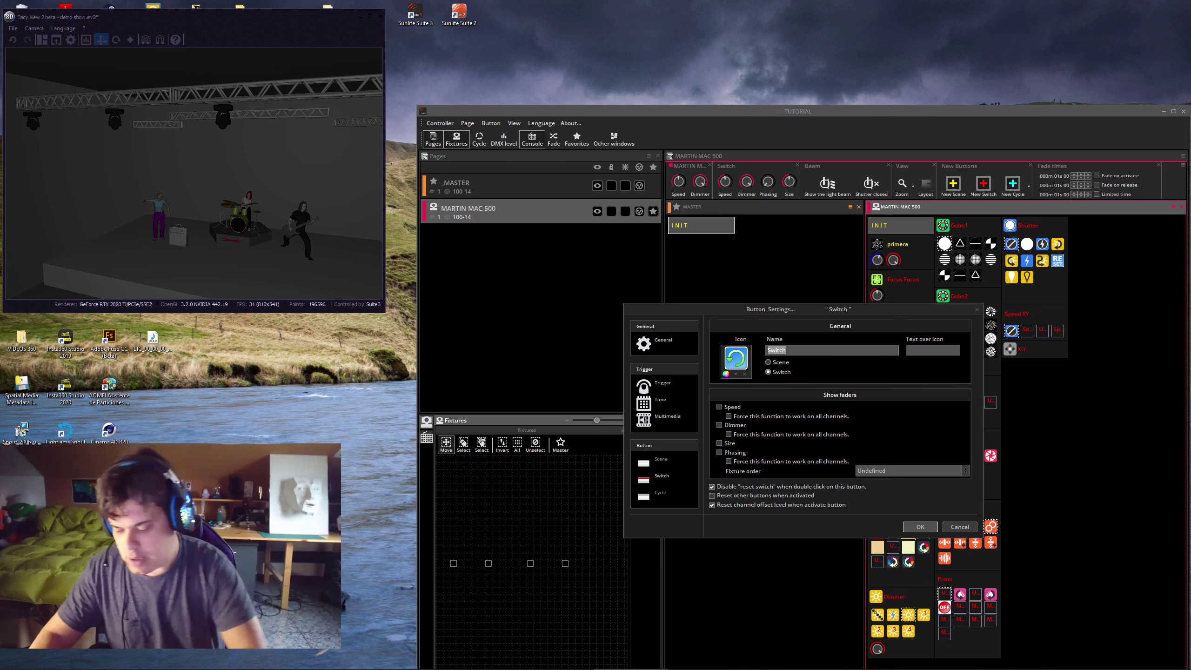
pyautogui.write('CIRCULA')
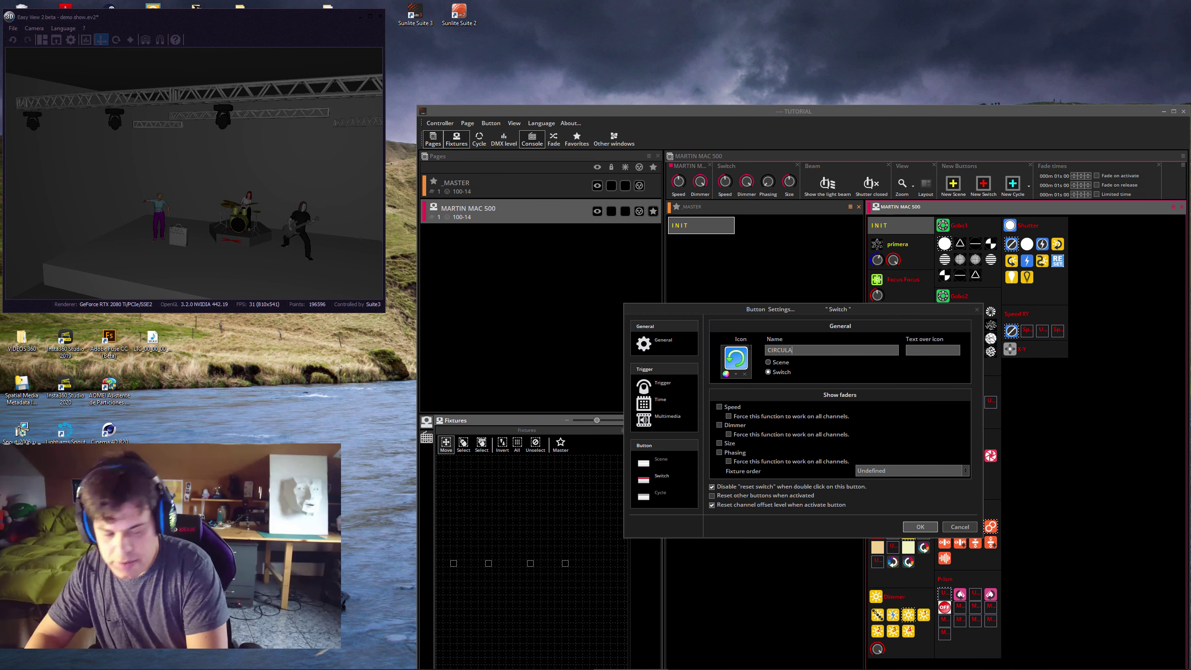
pyautogui.write('R')
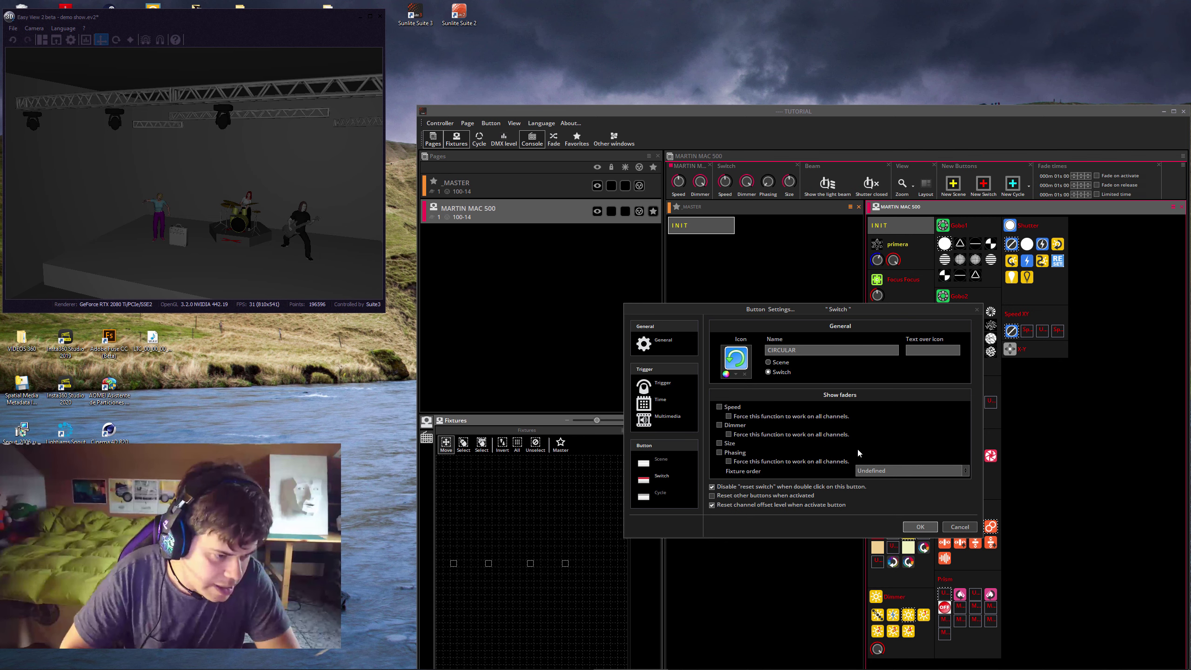
pyautogui.click(933, 525)
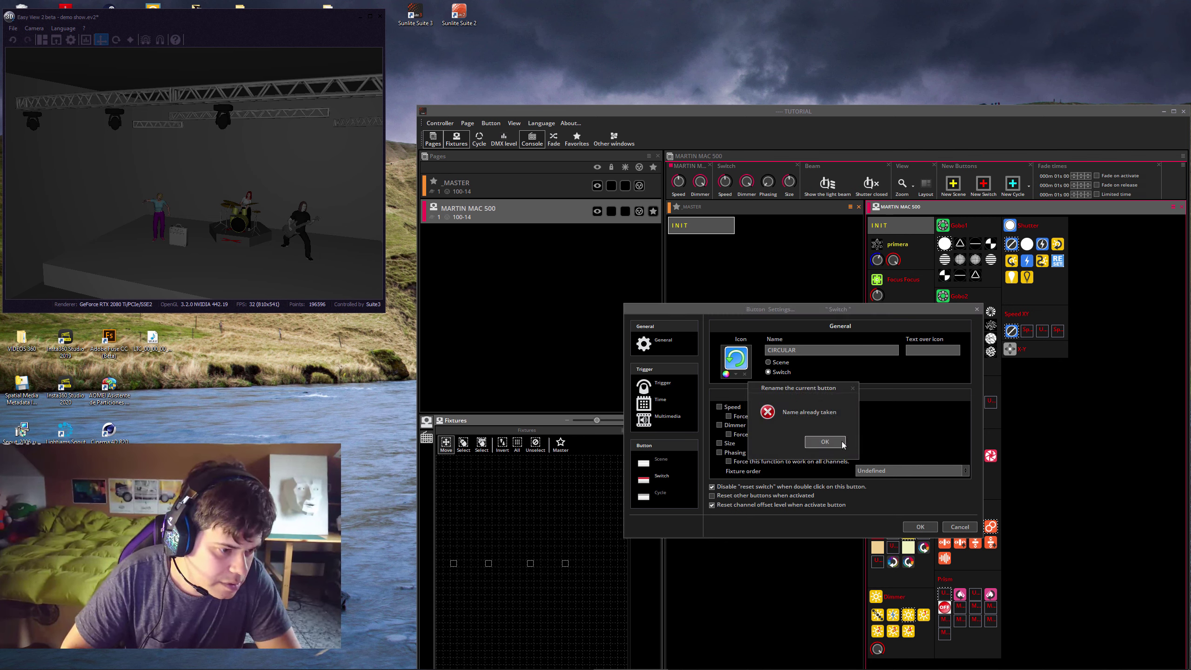
pyautogui.click(825, 441)
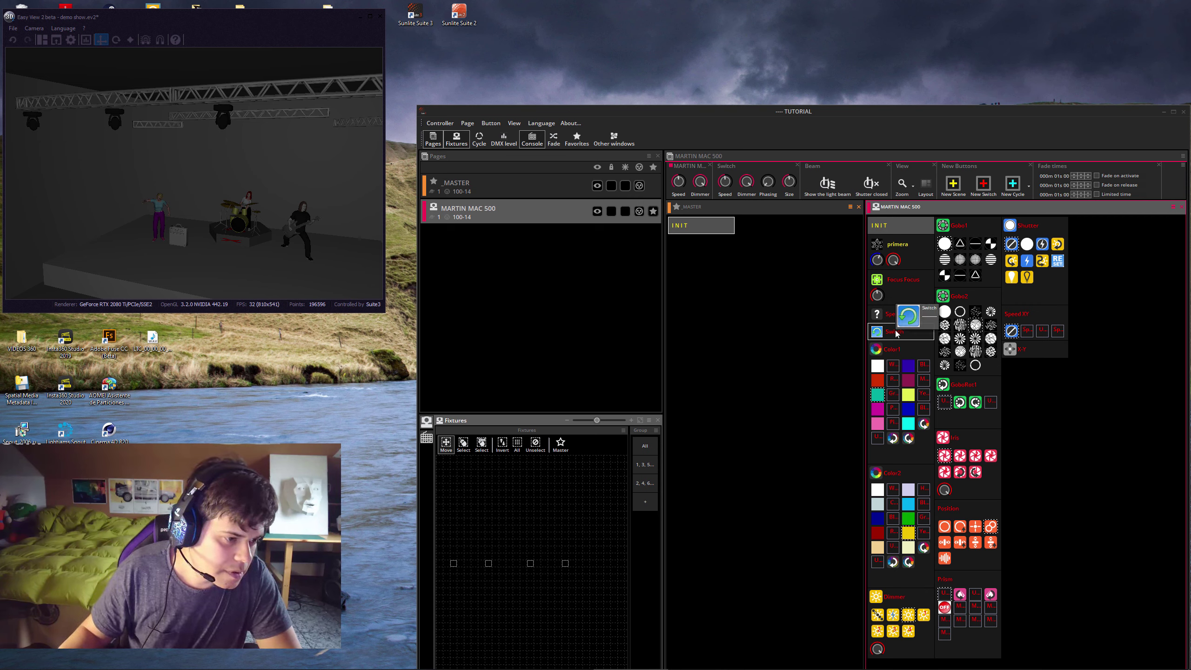
# Reopen the movement switch's button settings and try to rename it "circulo"
pyautogui.rightClick(895, 333)
pyautogui.click(918, 371)
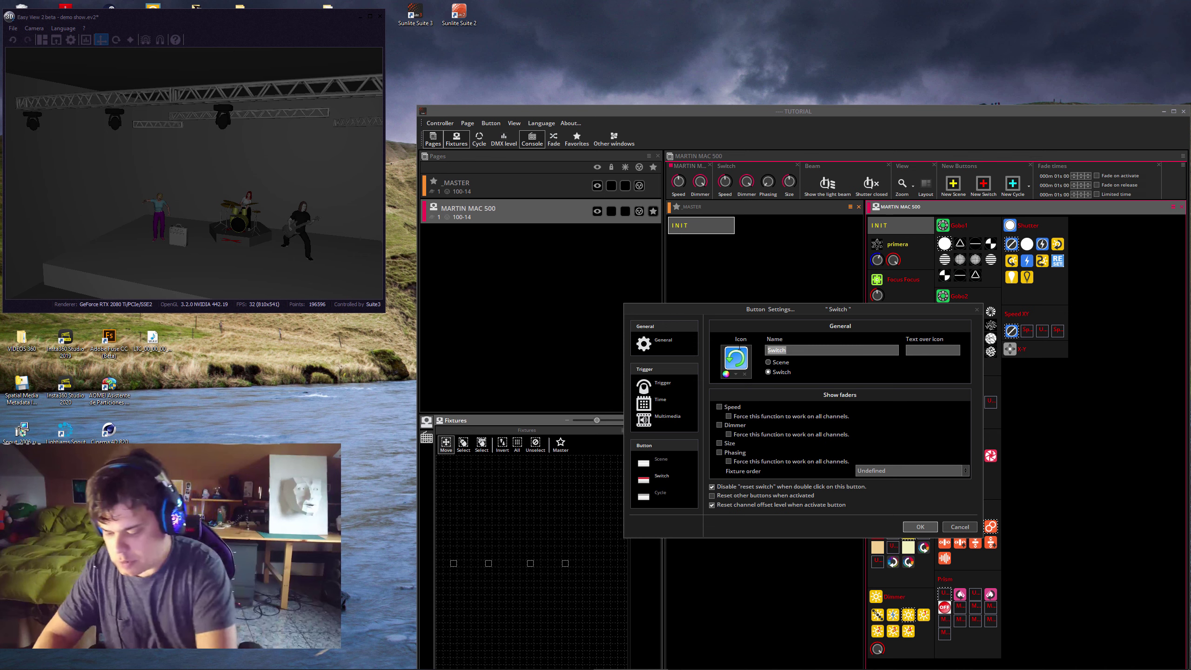
pyautogui.write('c')
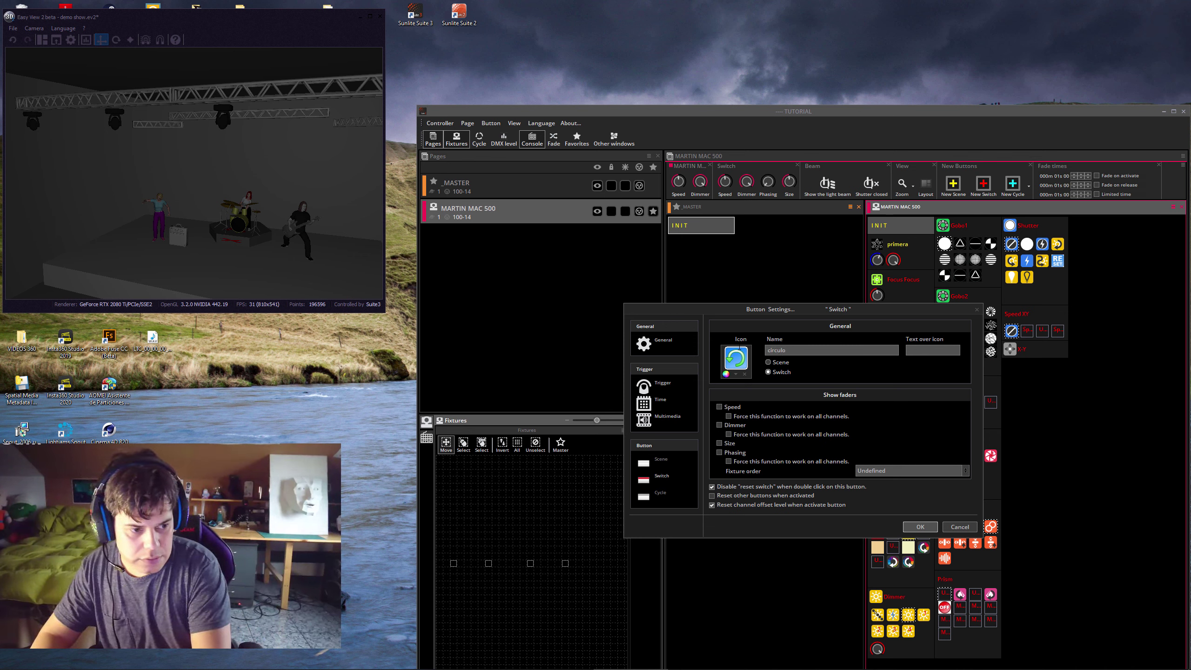
pyautogui.write('irculo')
pyautogui.click(920, 526)
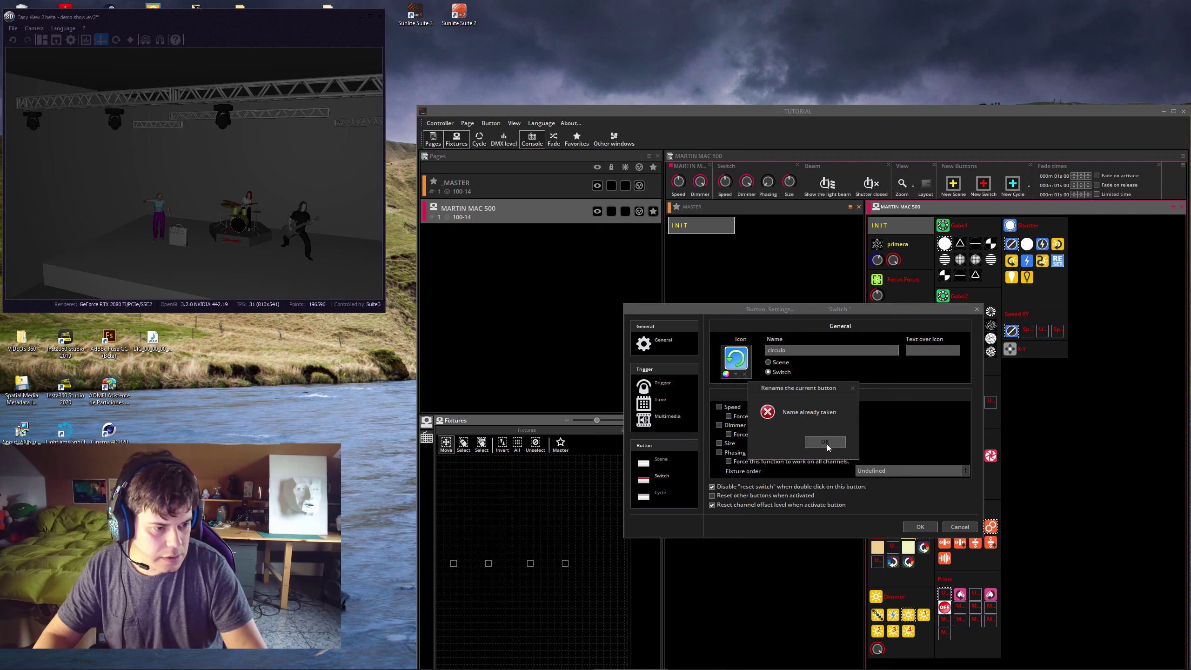
pyautogui.click(826, 444)
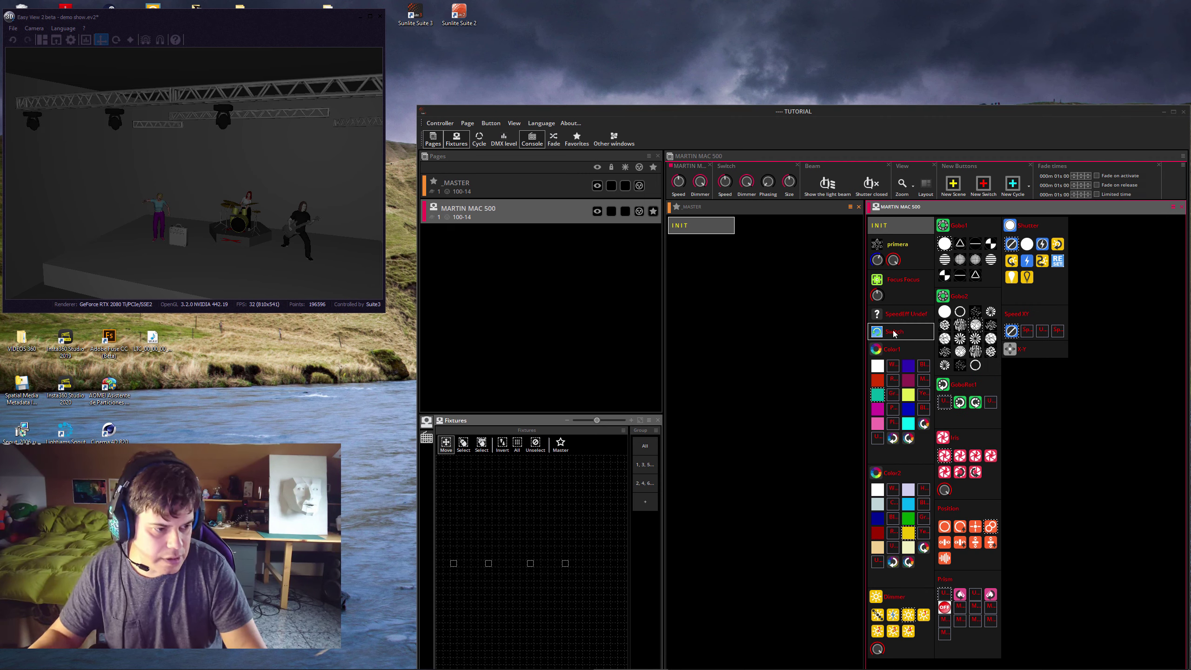
# Try the short name "01" for the movement switch in its button settings
pyautogui.rightClick(894, 334)
pyautogui.click(837, 365)
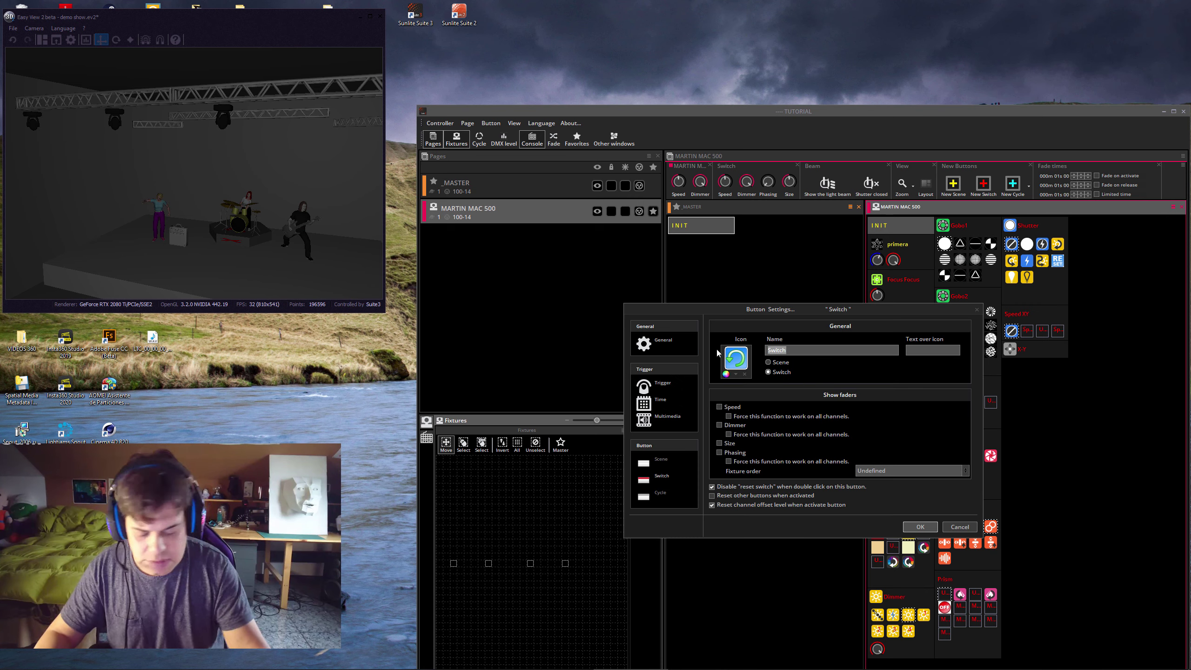
pyautogui.write('01')
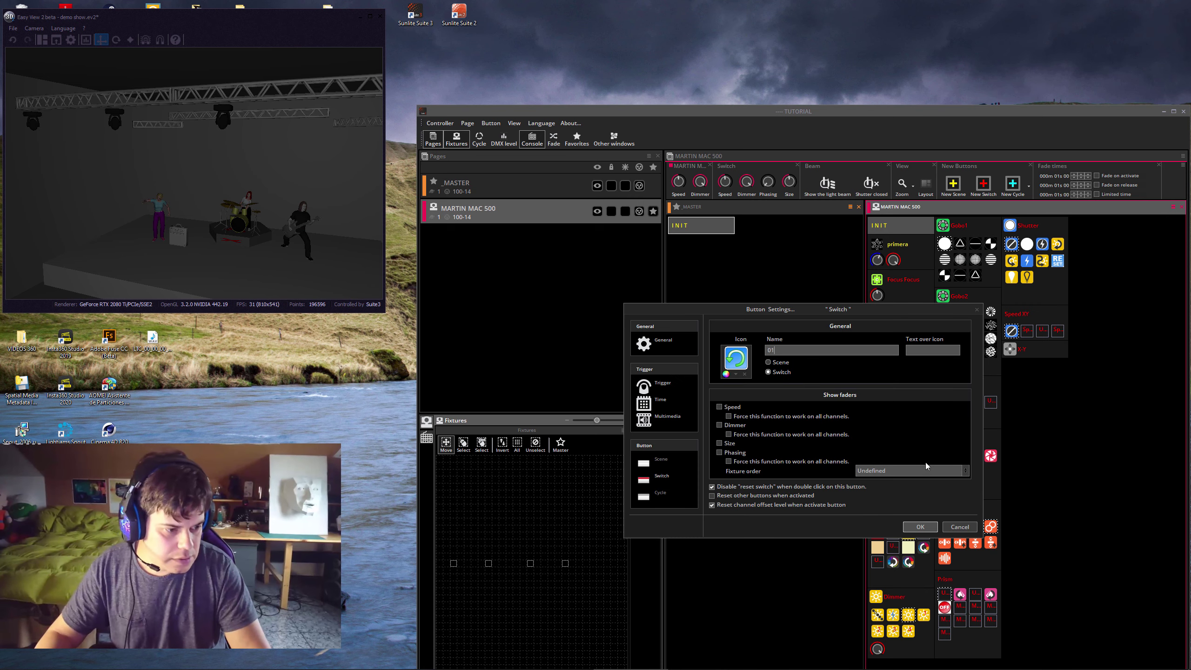
pyautogui.click(915, 527)
pyautogui.click(827, 442)
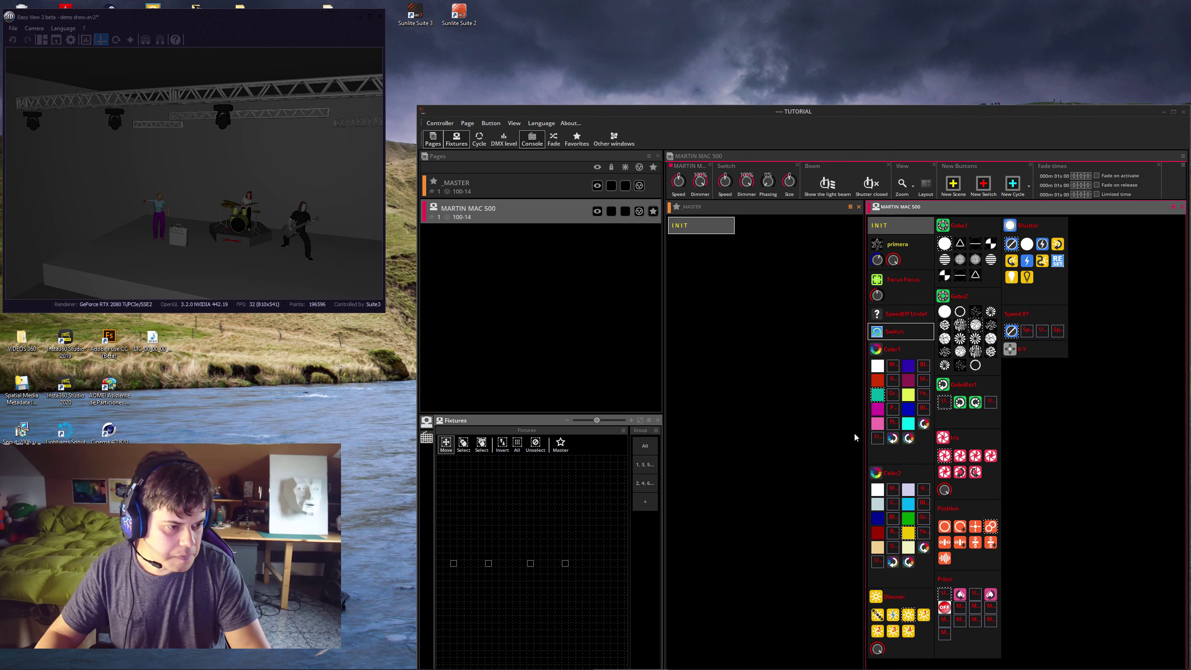
# Try to name the movement switch "01 circular" in its button settings
pyautogui.rightClick(890, 333)
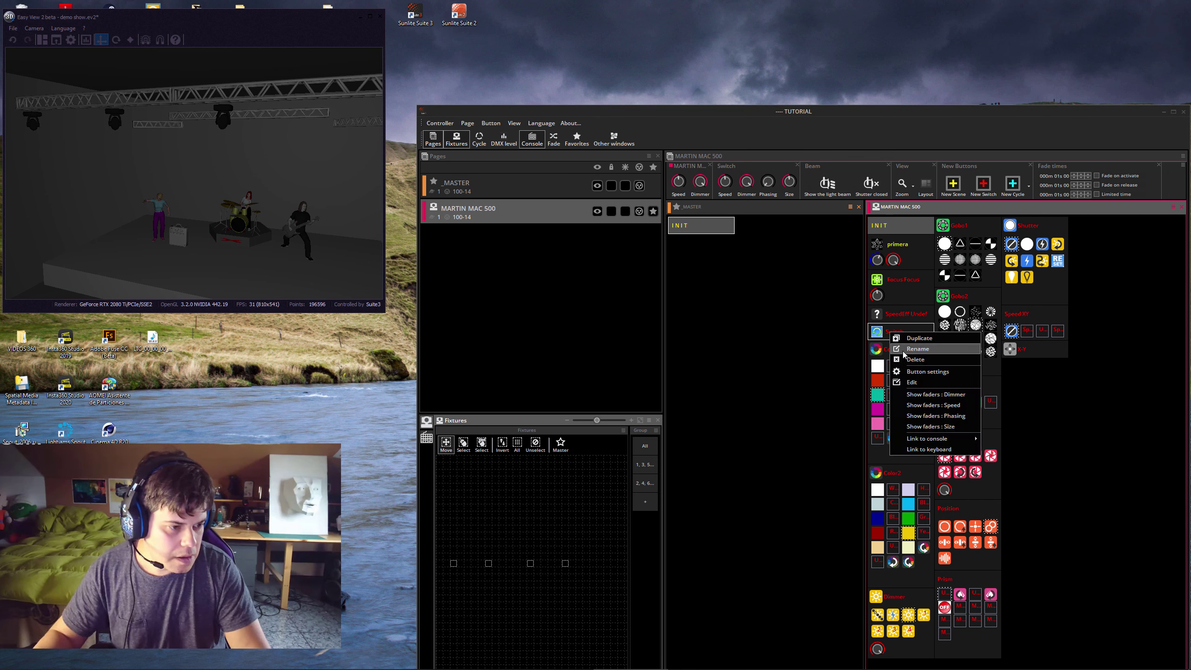
pyautogui.click(913, 369)
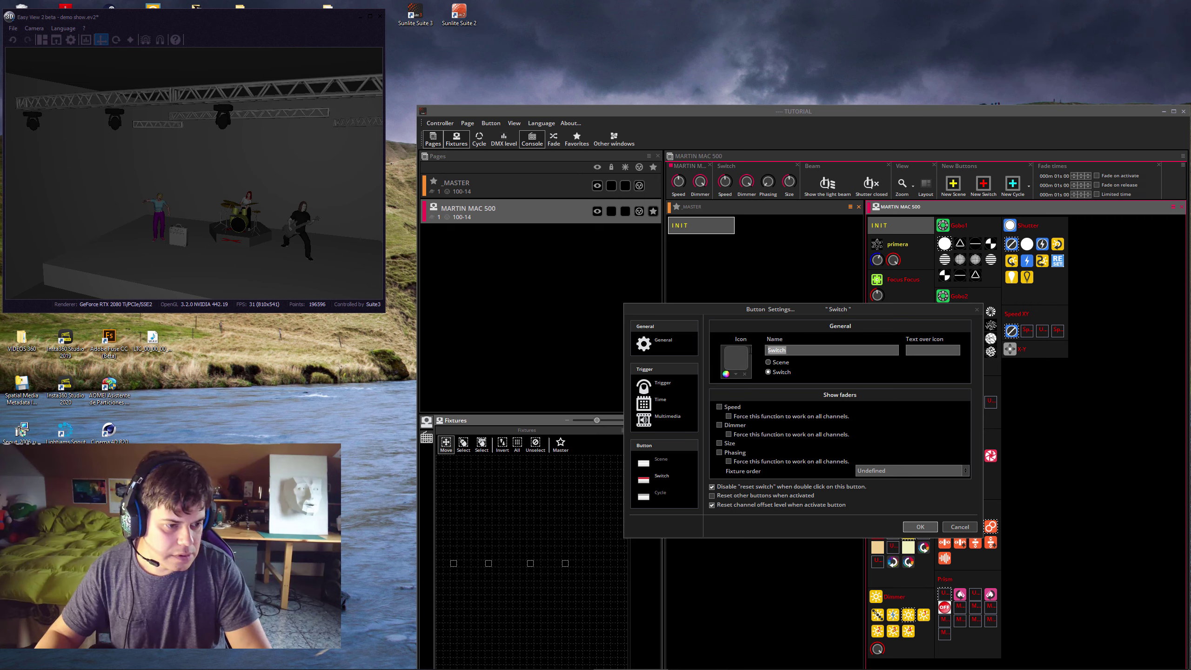
pyautogui.write('01 circular')
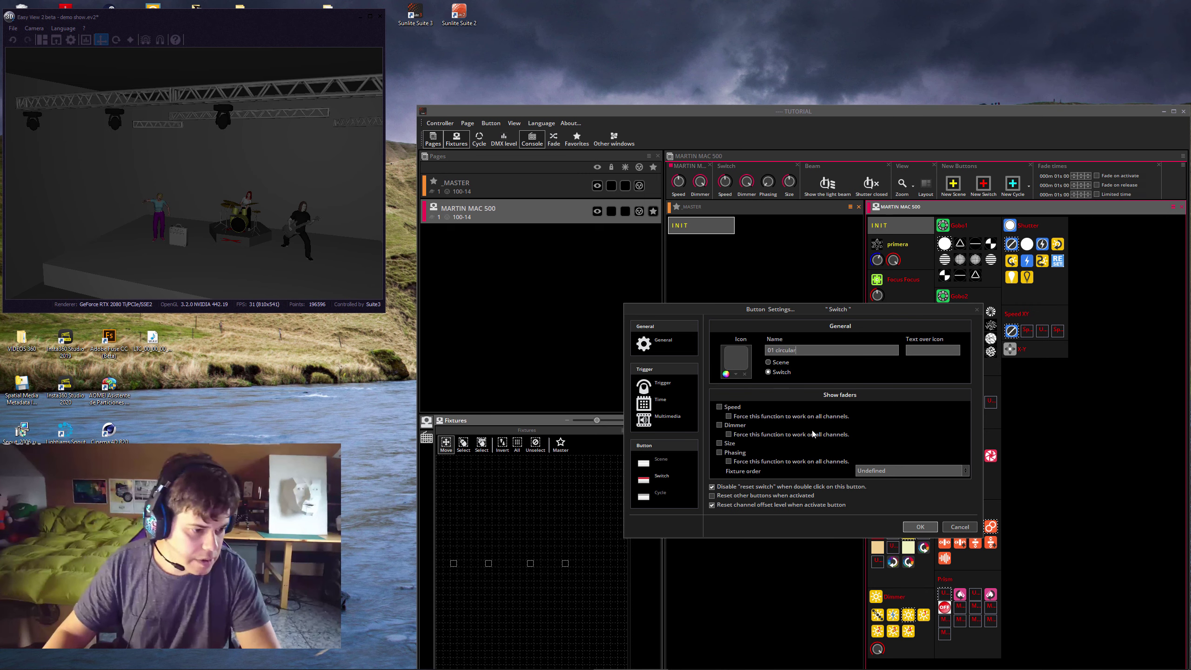
pyautogui.click(919, 526)
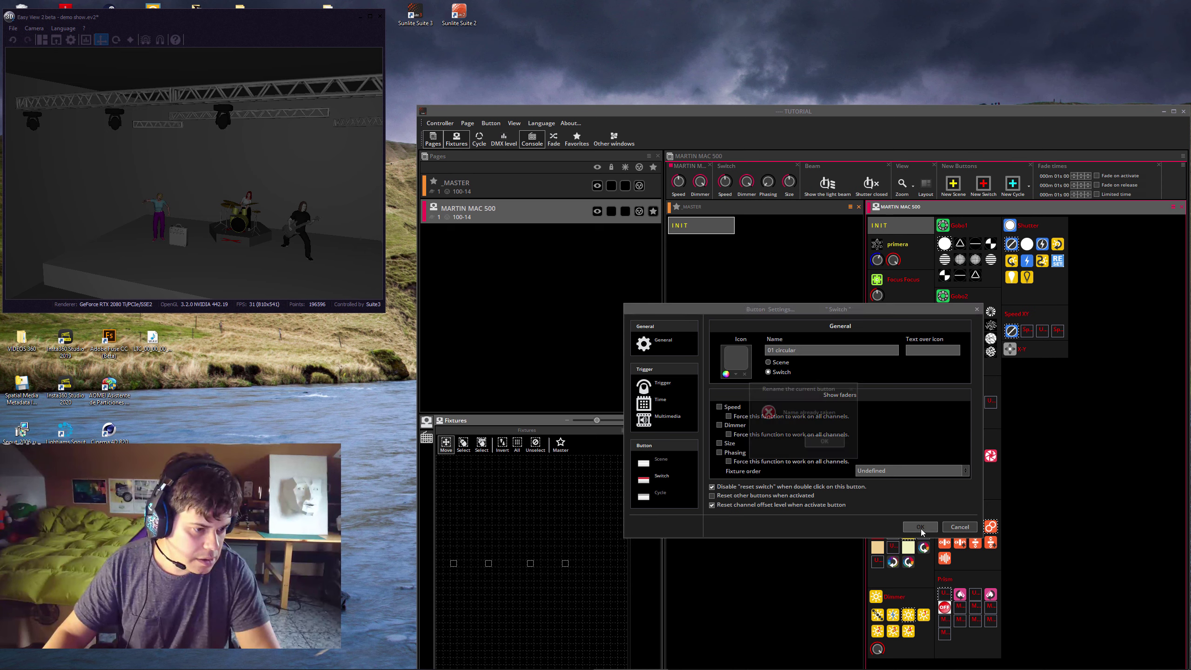
pyautogui.click(831, 441)
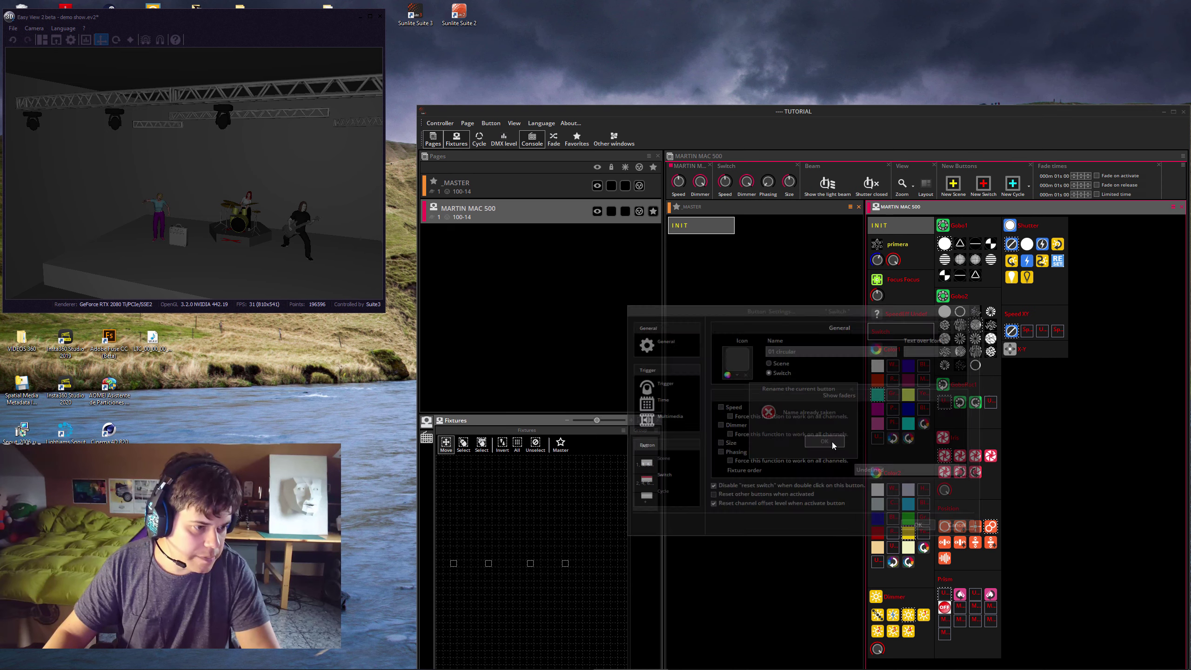
# Try to append 01 to the movement switch's existing name in its button settings, making it "Switch 01"
pyautogui.click(890, 332)
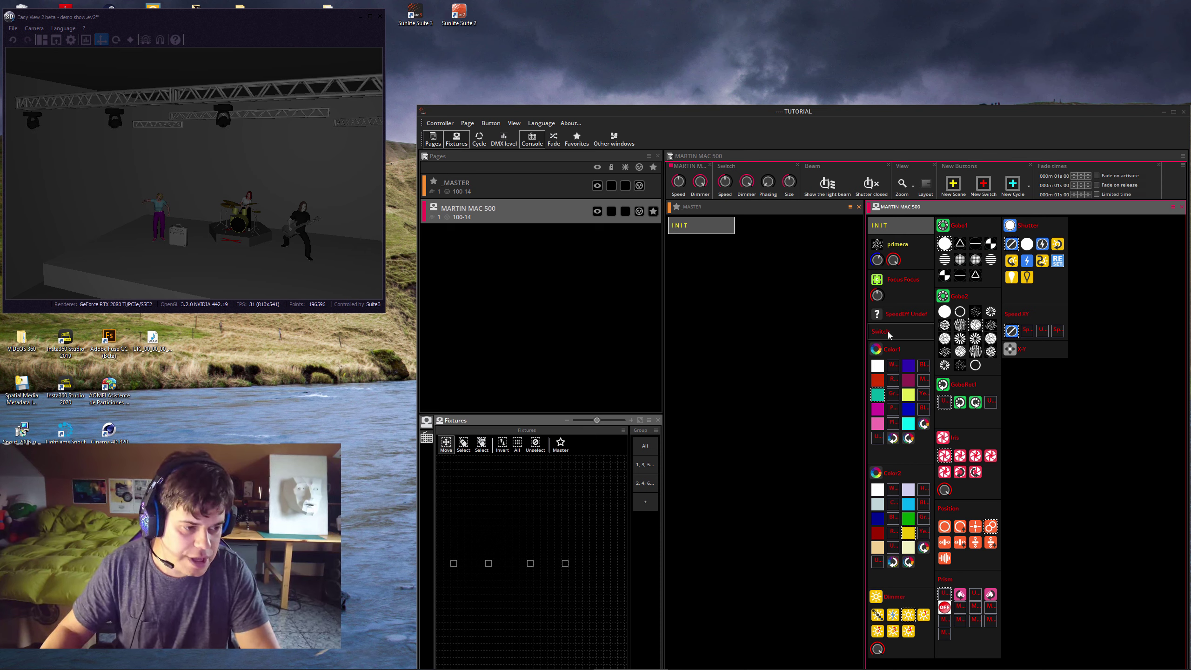
pyautogui.rightClick(888, 333)
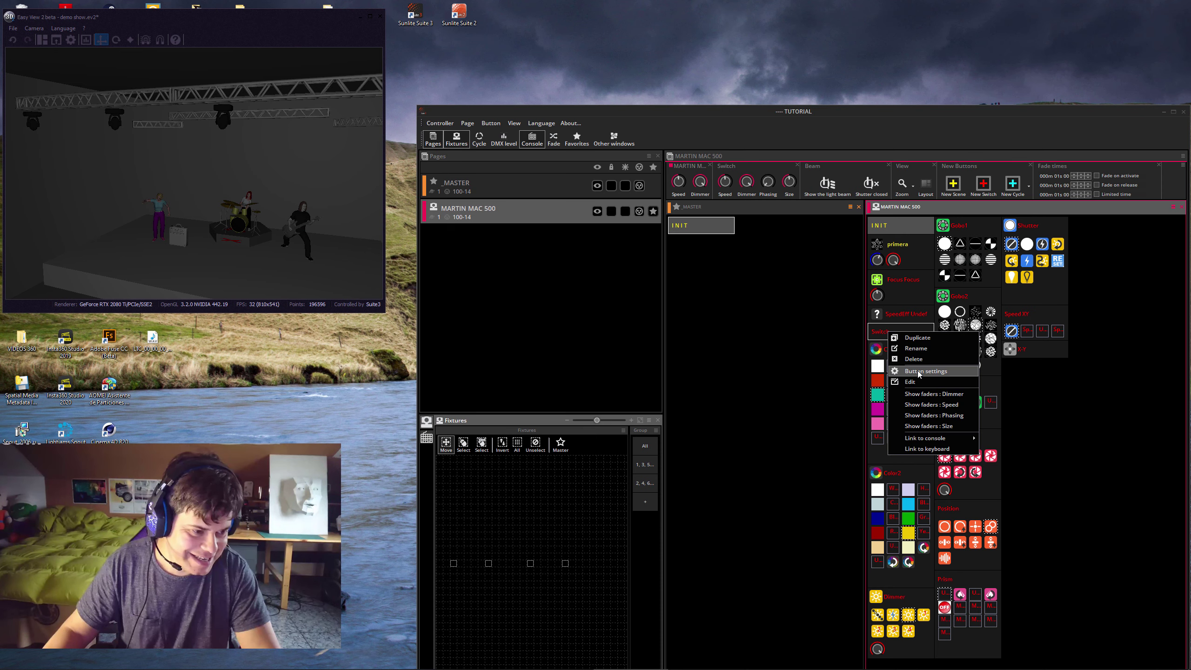
pyautogui.click(902, 389)
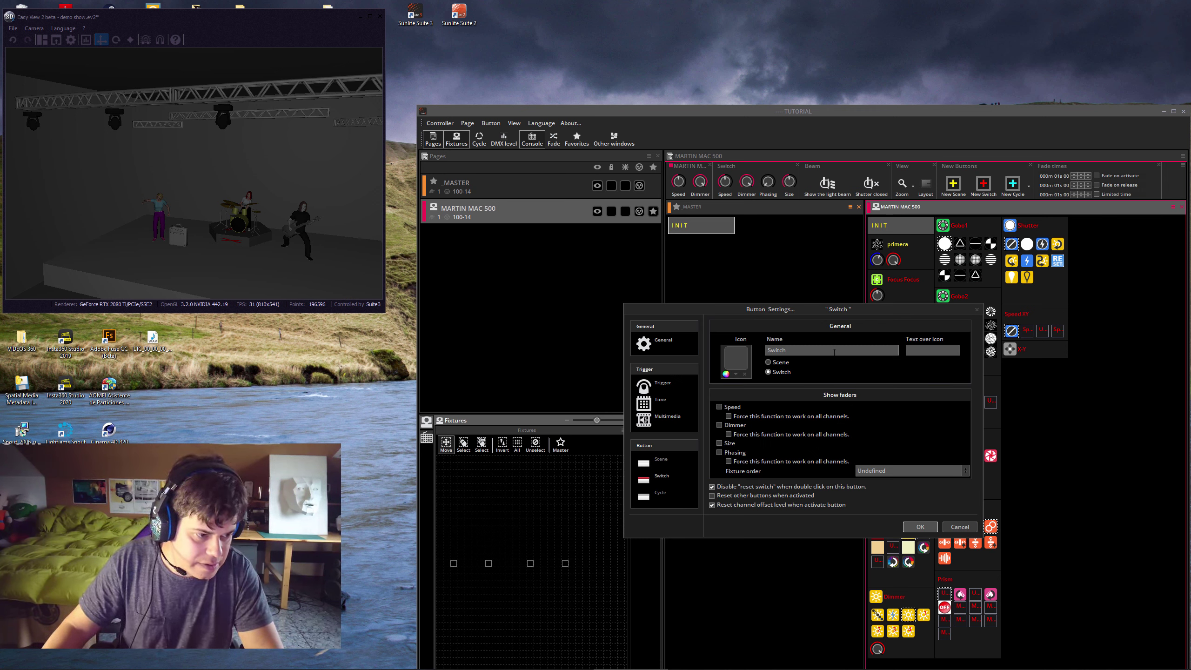
pyautogui.doubleClick(816, 350)
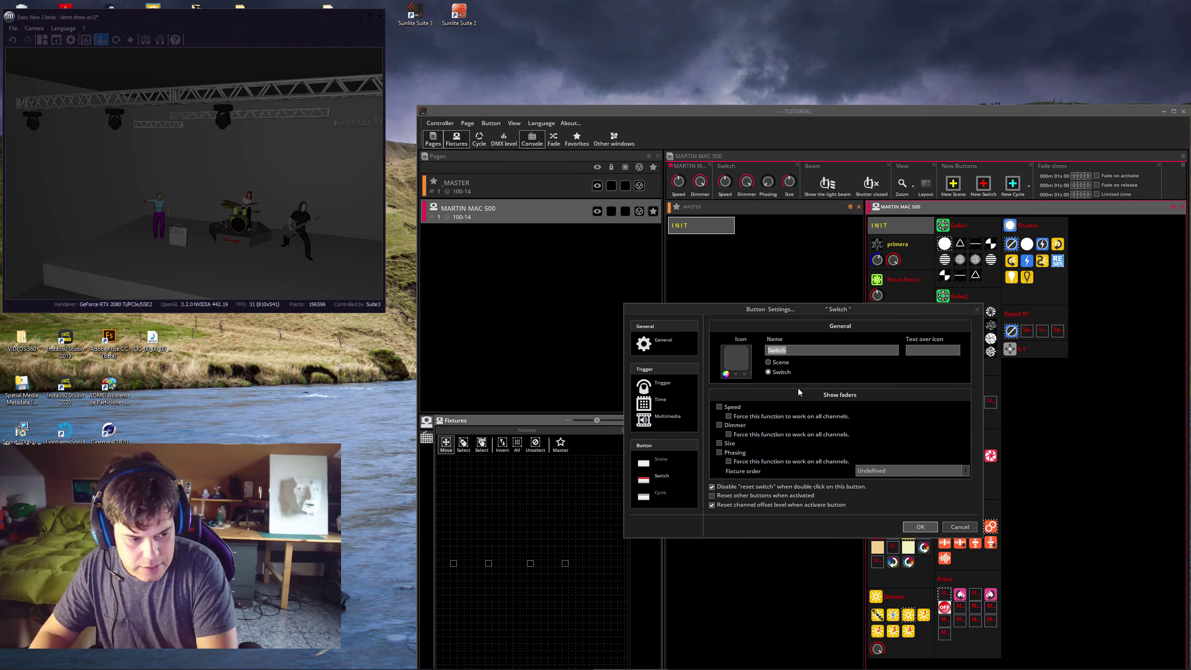
pyautogui.click(794, 352)
pyautogui.write('01')
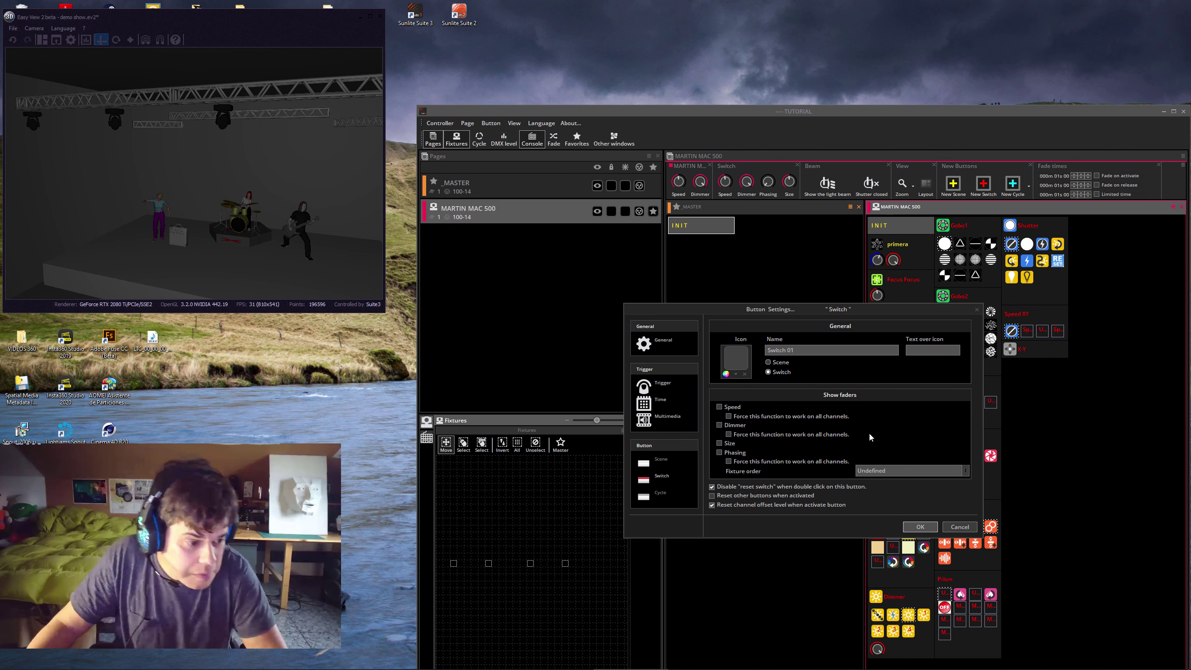
pyautogui.click(917, 527)
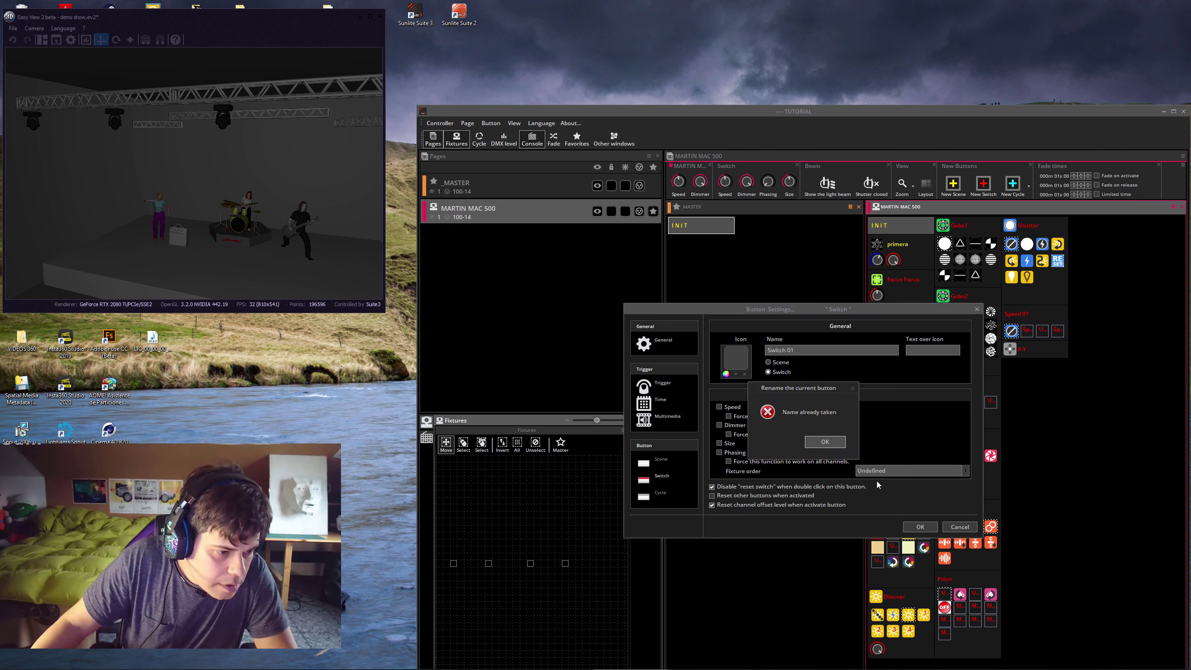
pyautogui.click(825, 442)
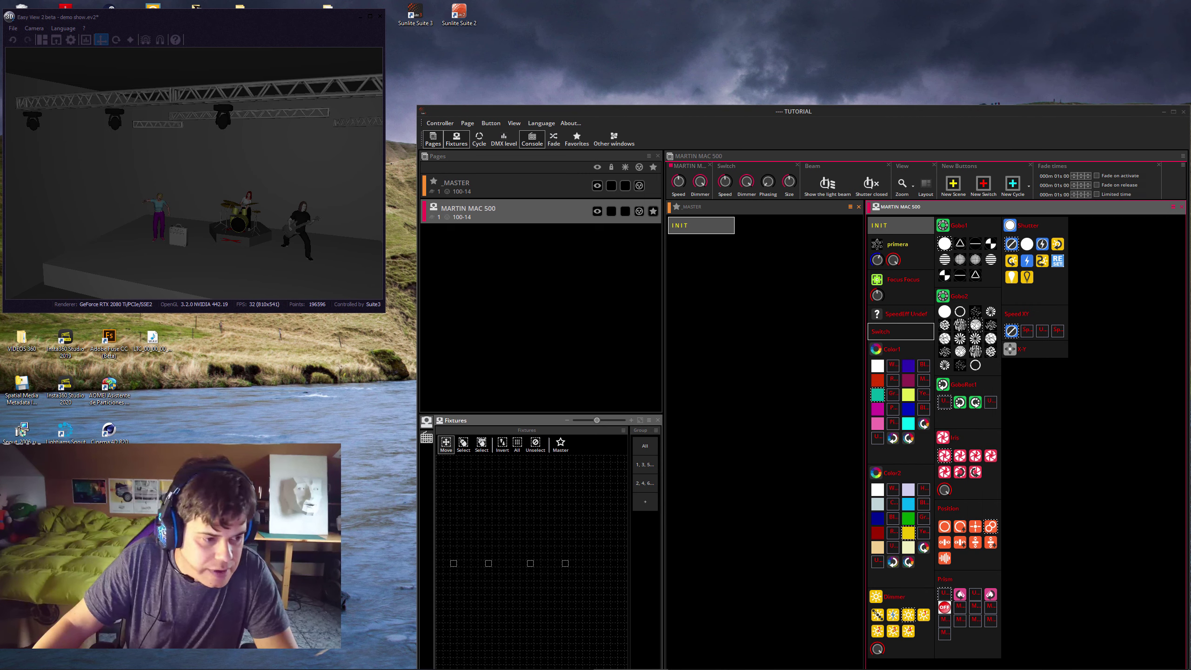
# Try to rename the movement switch "segundo" in its button settings
pyautogui.rightClick(893, 335)
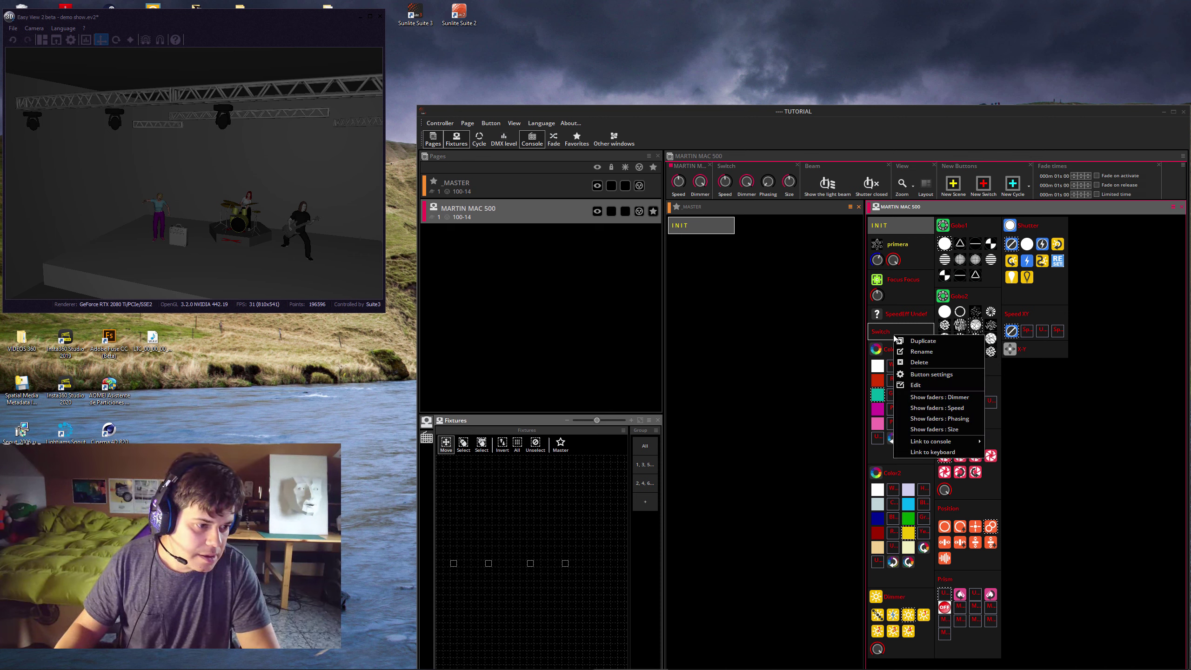
pyautogui.click(922, 375)
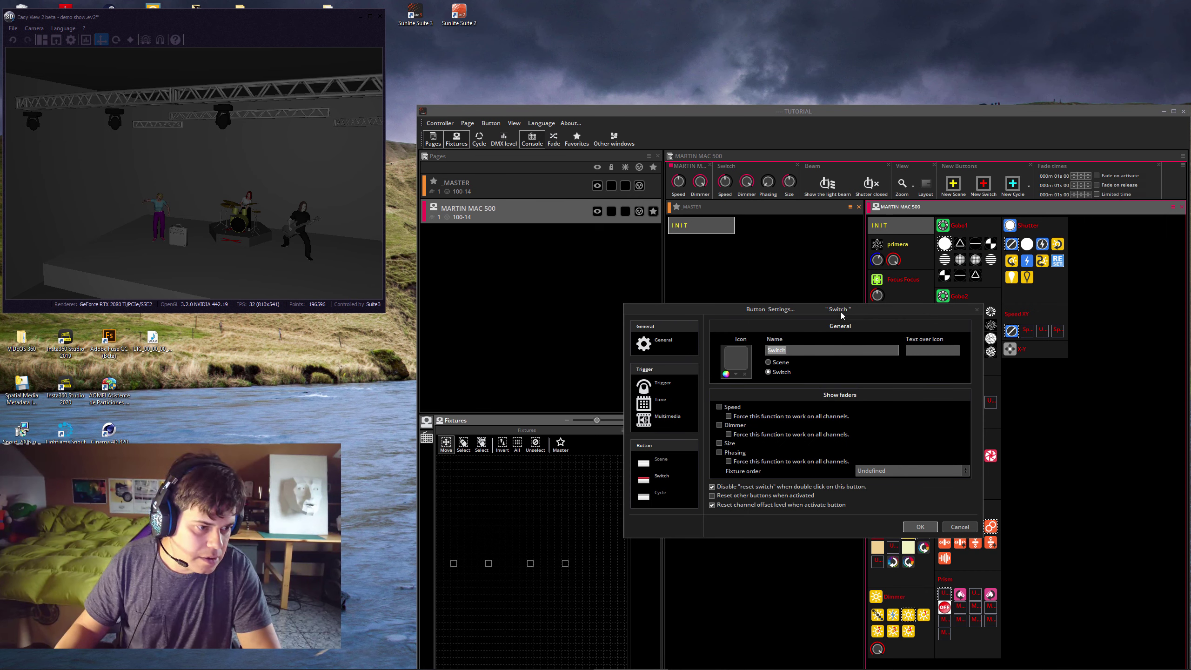
pyautogui.write('segundo')
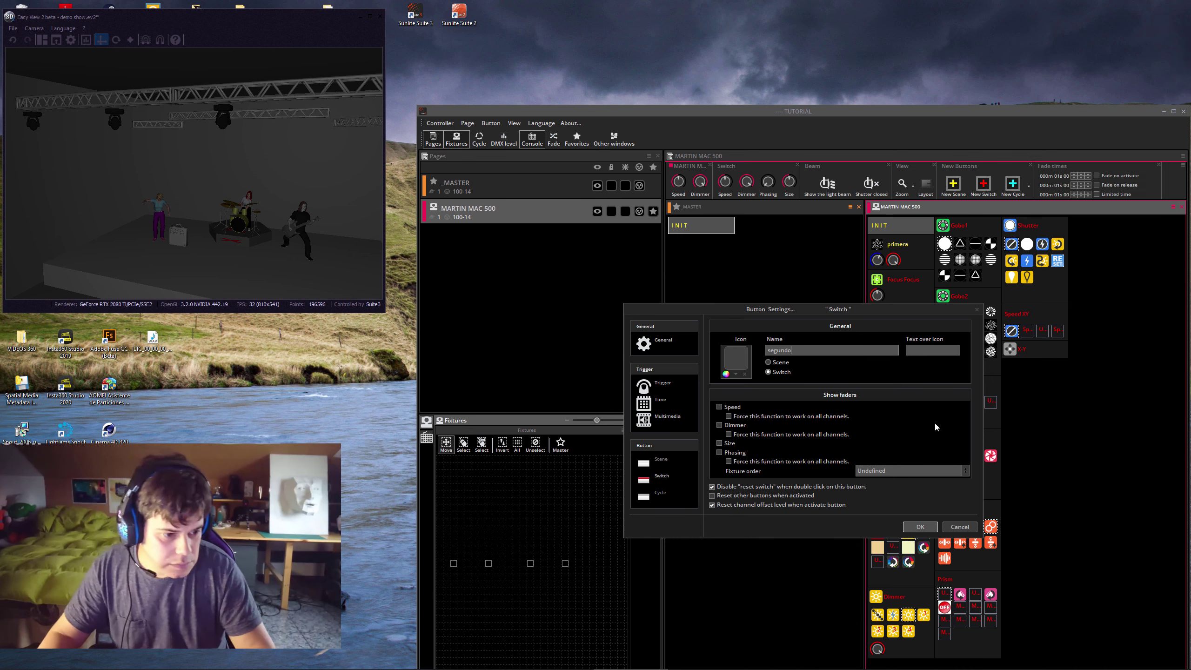
pyautogui.click(920, 527)
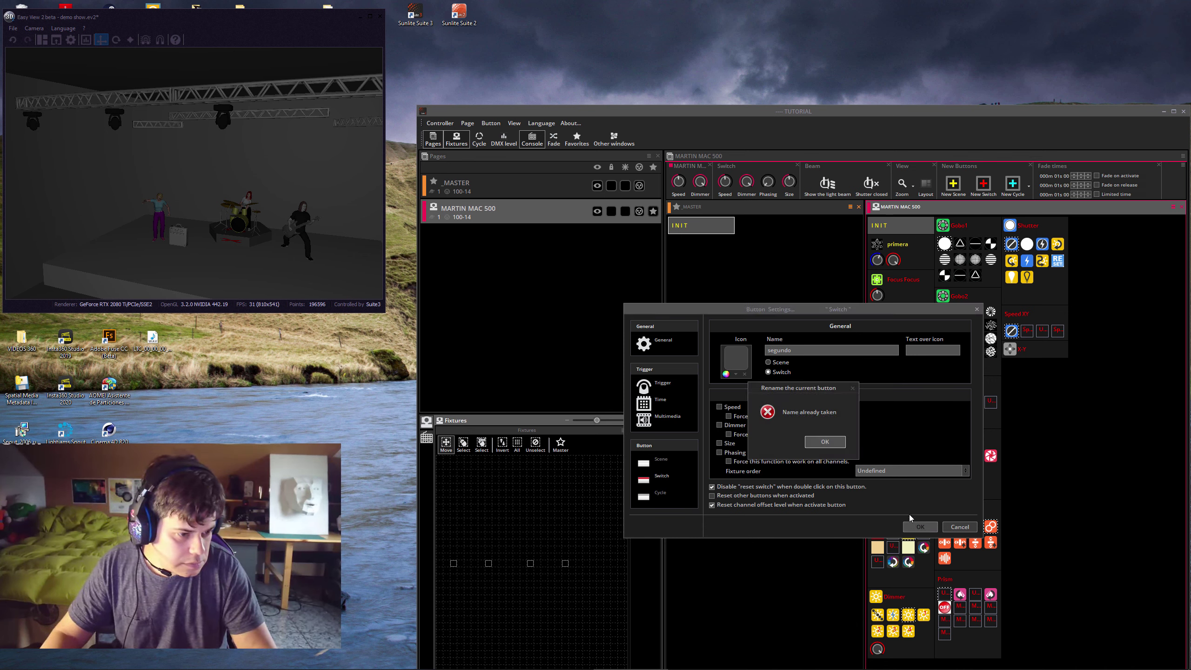
pyautogui.click(835, 441)
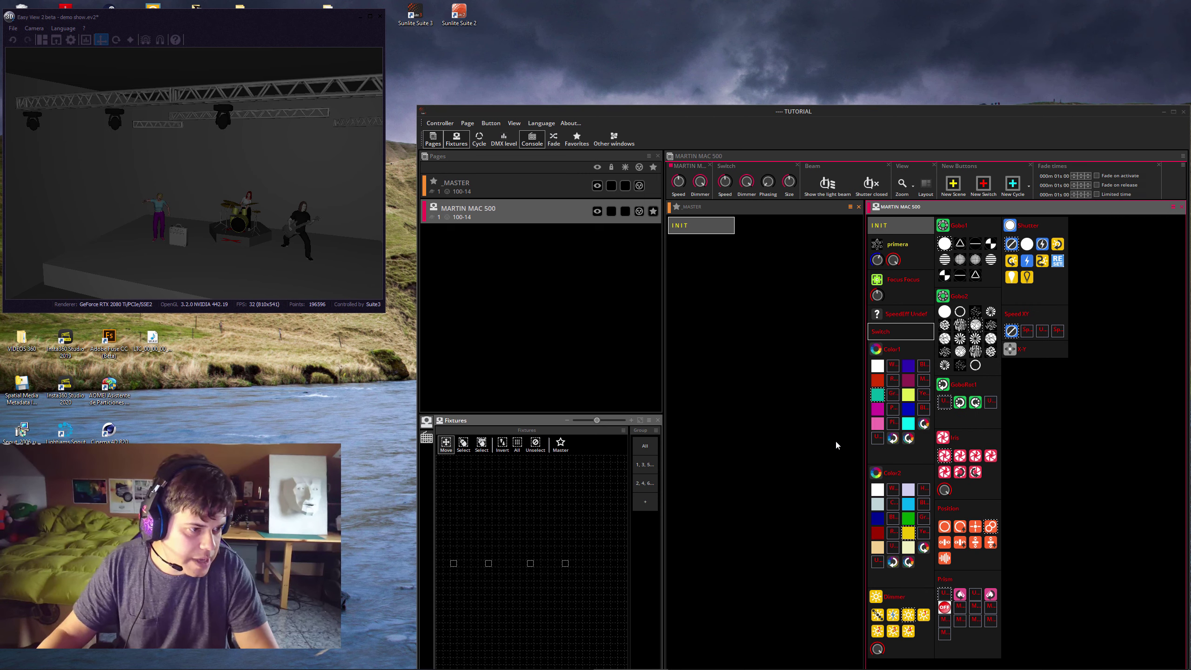
# Try to give the movement switch the name "CIRCULO" with the Rename command instead of the button settings
pyautogui.rightClick(892, 332)
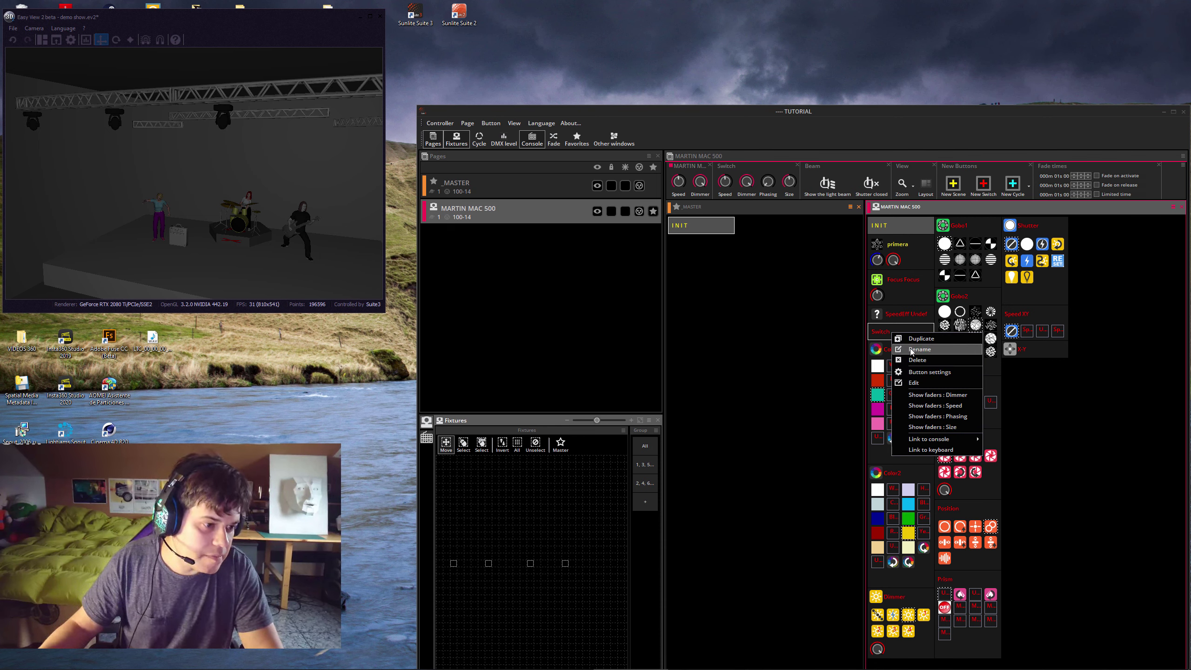
pyautogui.click(911, 350)
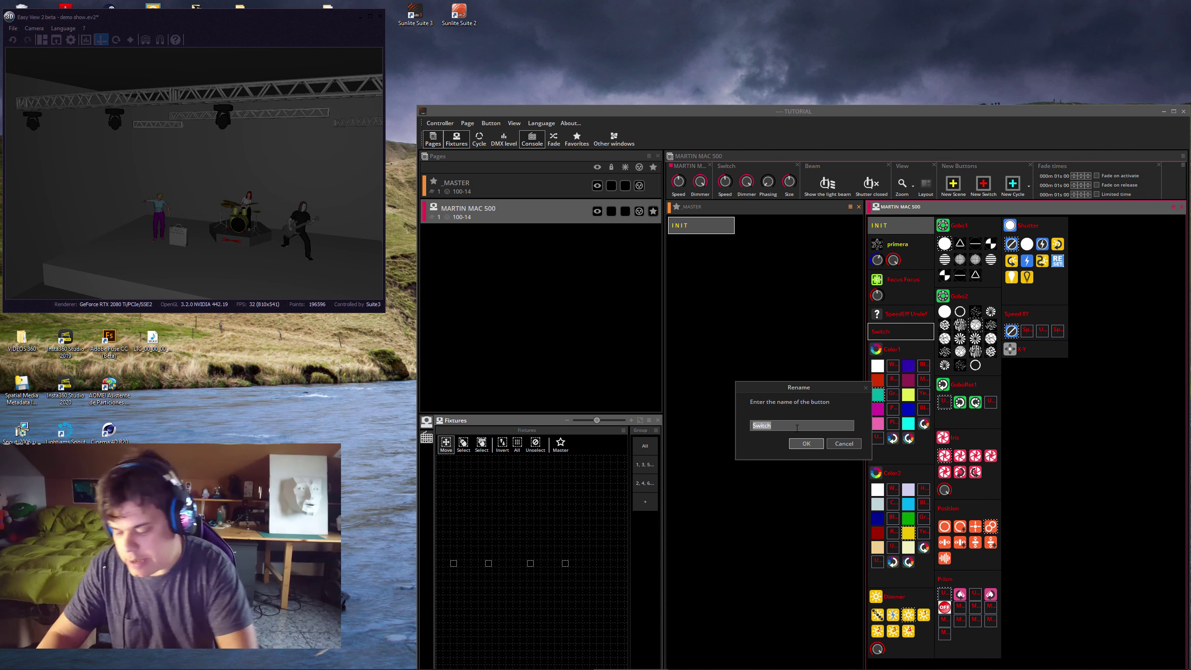
pyautogui.write('CIRCULO')
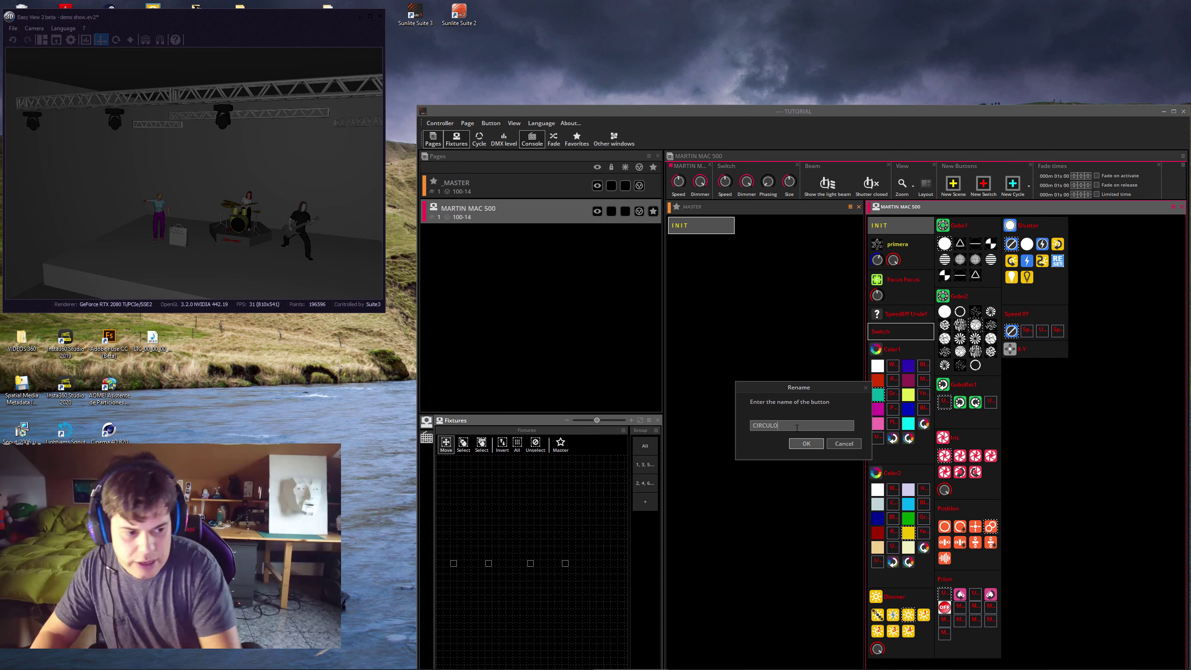
pyautogui.click(806, 444)
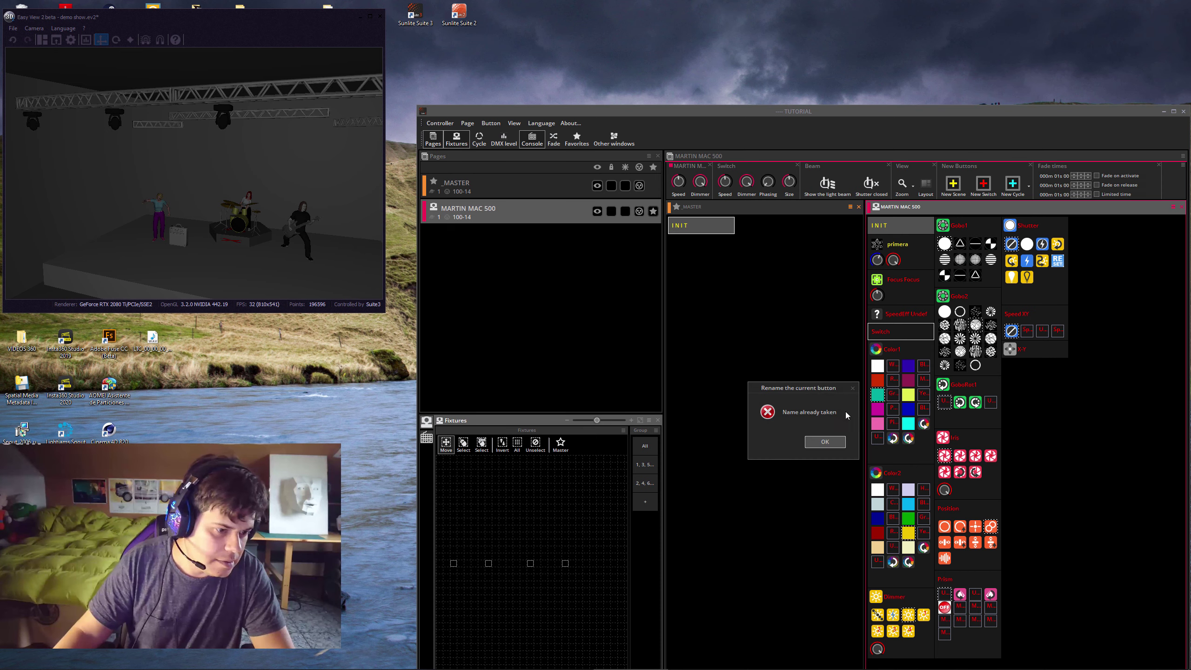
# Move the main controller window up on the desktop so its lower part fits on screen
pyautogui.press('Return')
pyautogui.rightClick(886, 332)
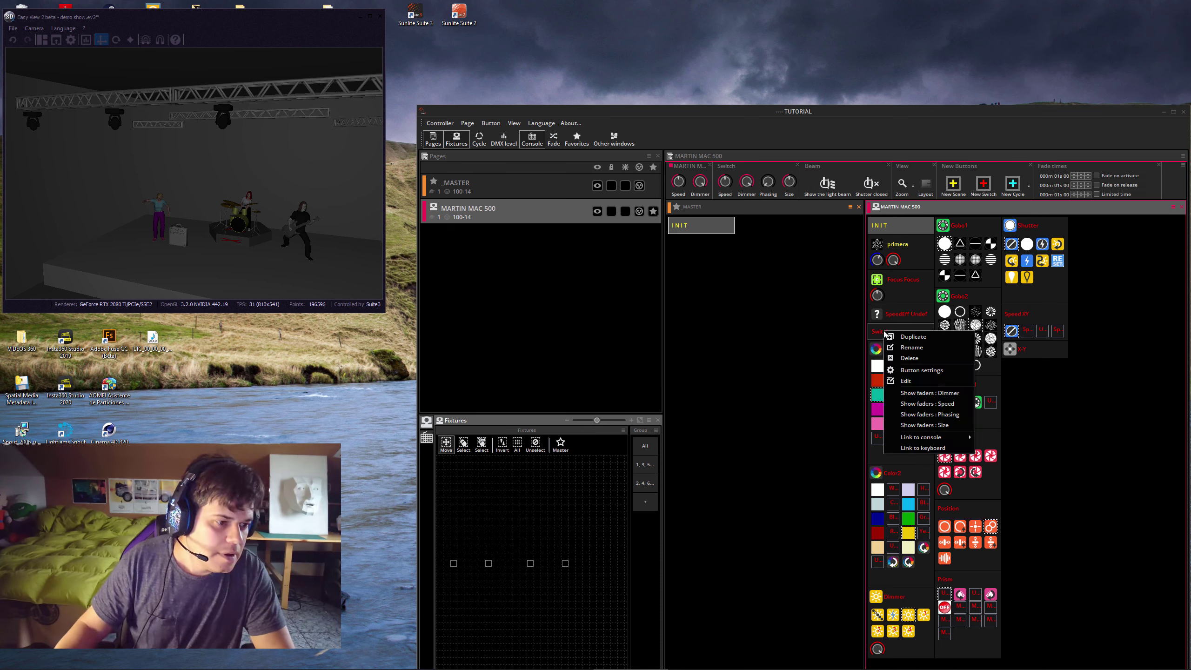
pyautogui.click(879, 333)
pyautogui.click(886, 333)
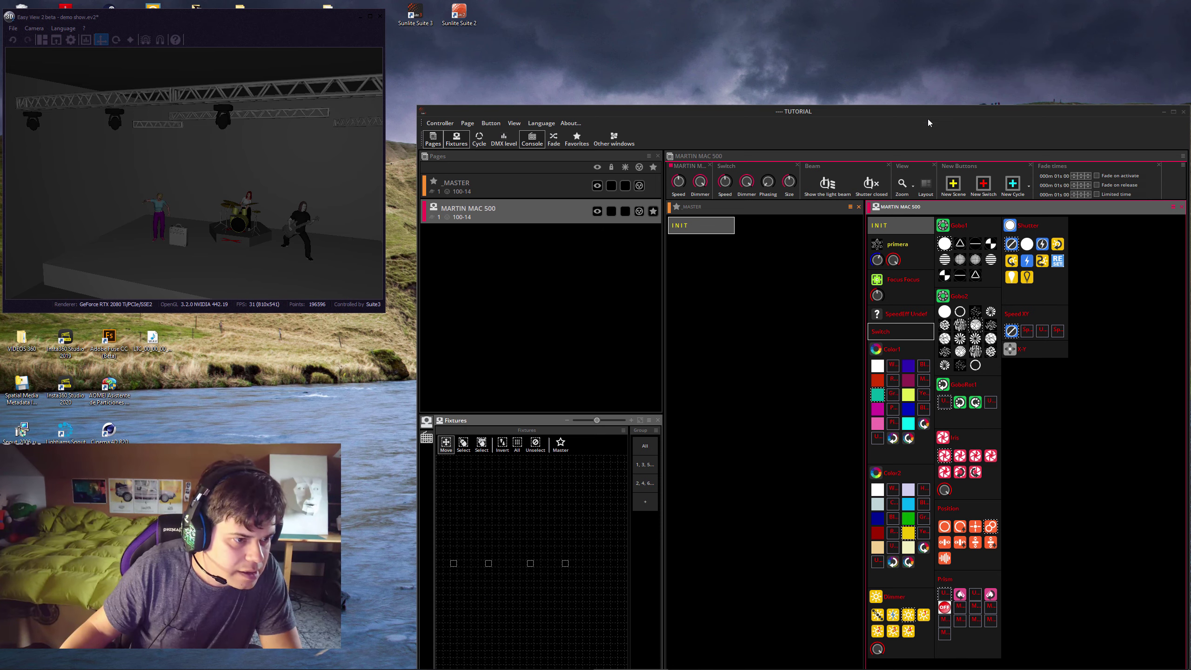
pyautogui.moveTo(928, 114); pyautogui.dragTo(917, 39)
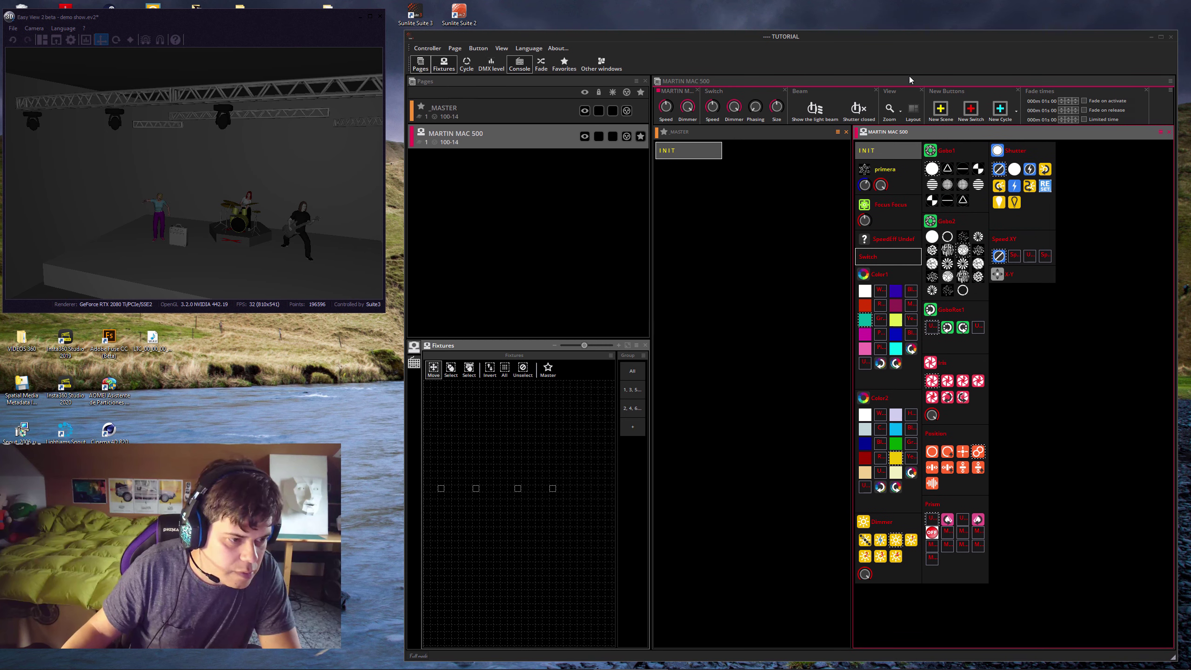
# Try to rename the movement switch as "Switch 01235" with the Rename command
pyautogui.rightClick(869, 259)
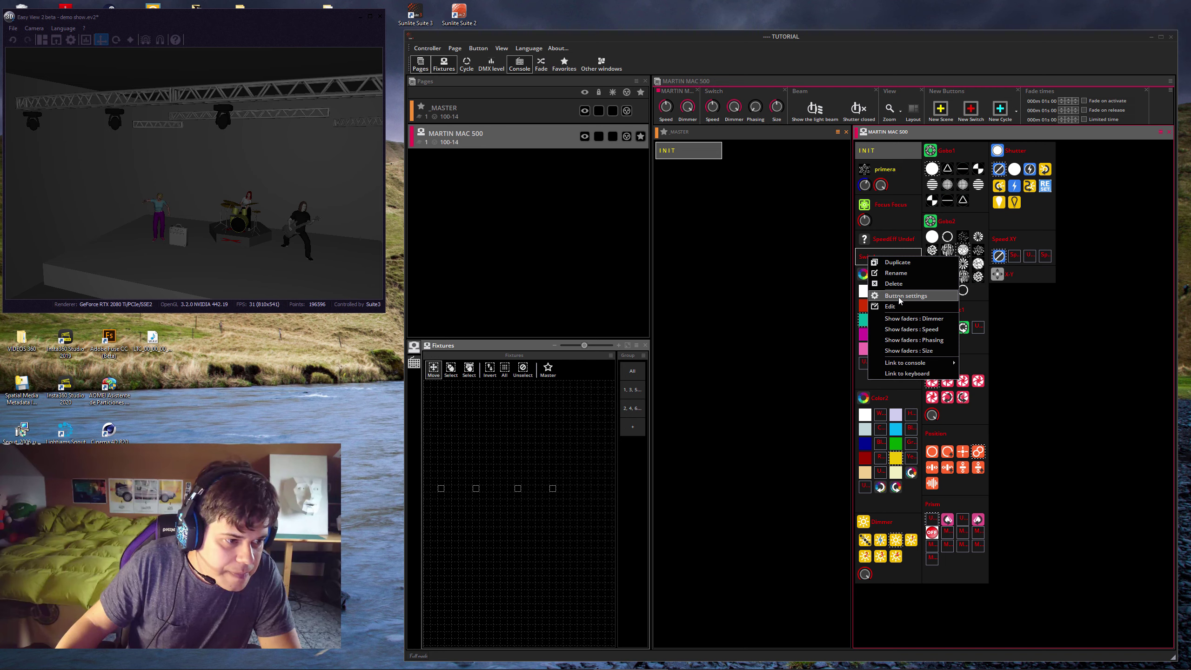
pyautogui.click(907, 273)
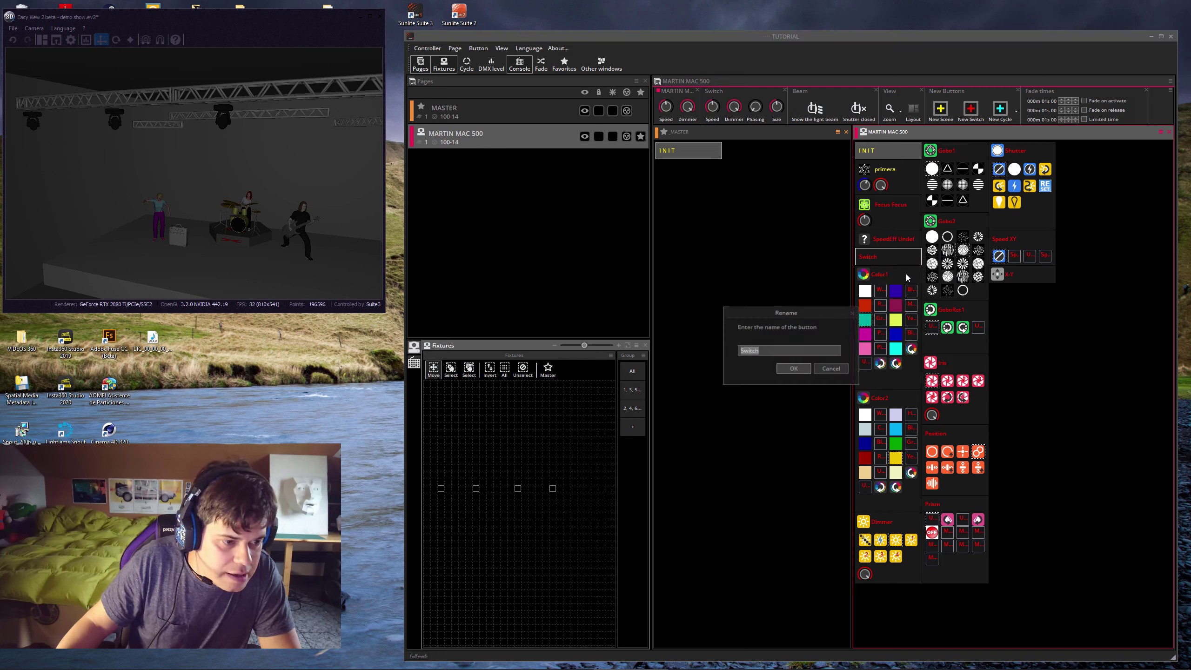
pyautogui.click(788, 350)
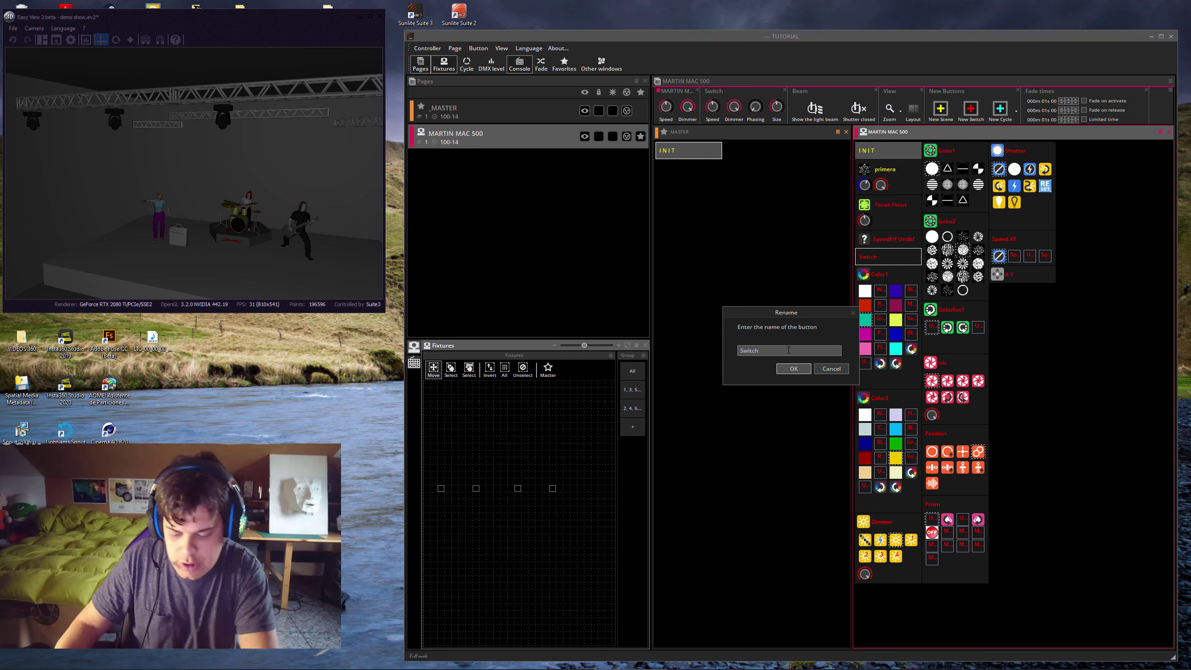
pyautogui.write('01235')
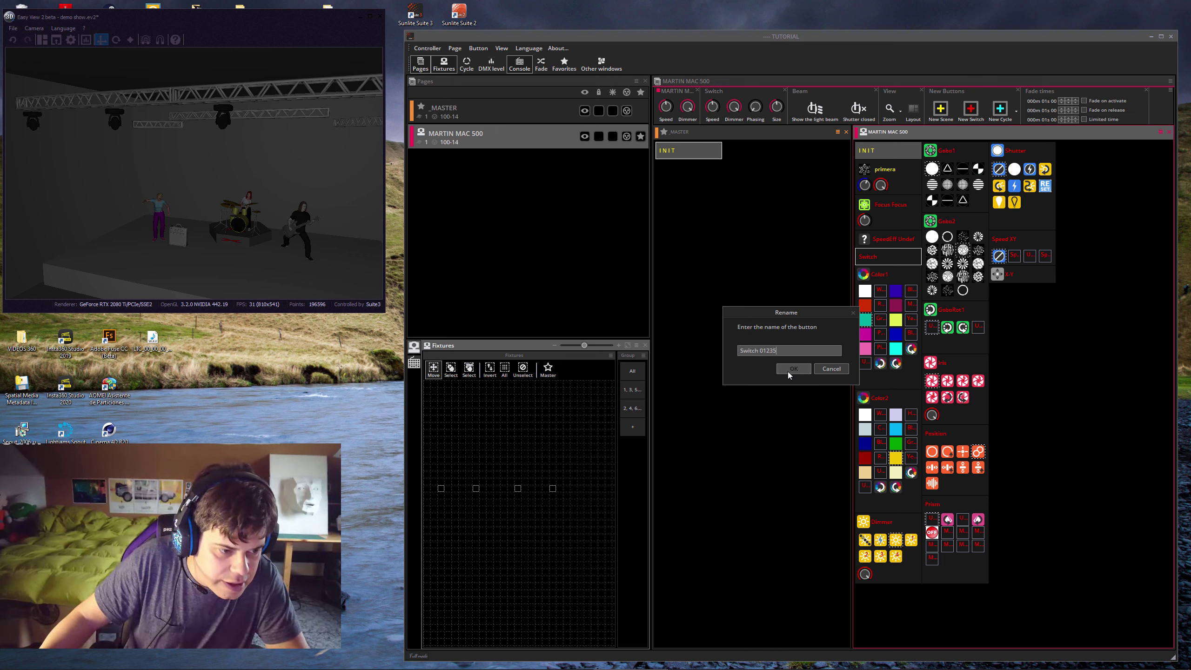
pyautogui.click(787, 371)
pyautogui.click(799, 372)
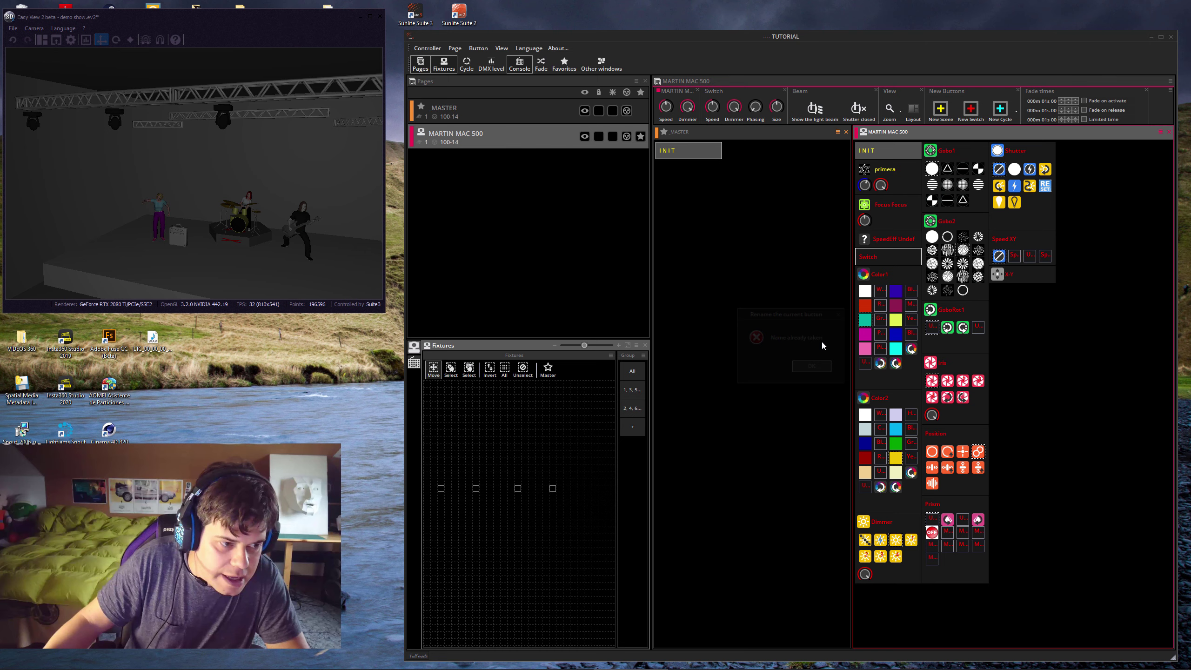
# Activate the movement switch, orbit the 3D stage view and try the Color2 Red and Dimmer Intensity presets on and off
pyautogui.click(879, 261)
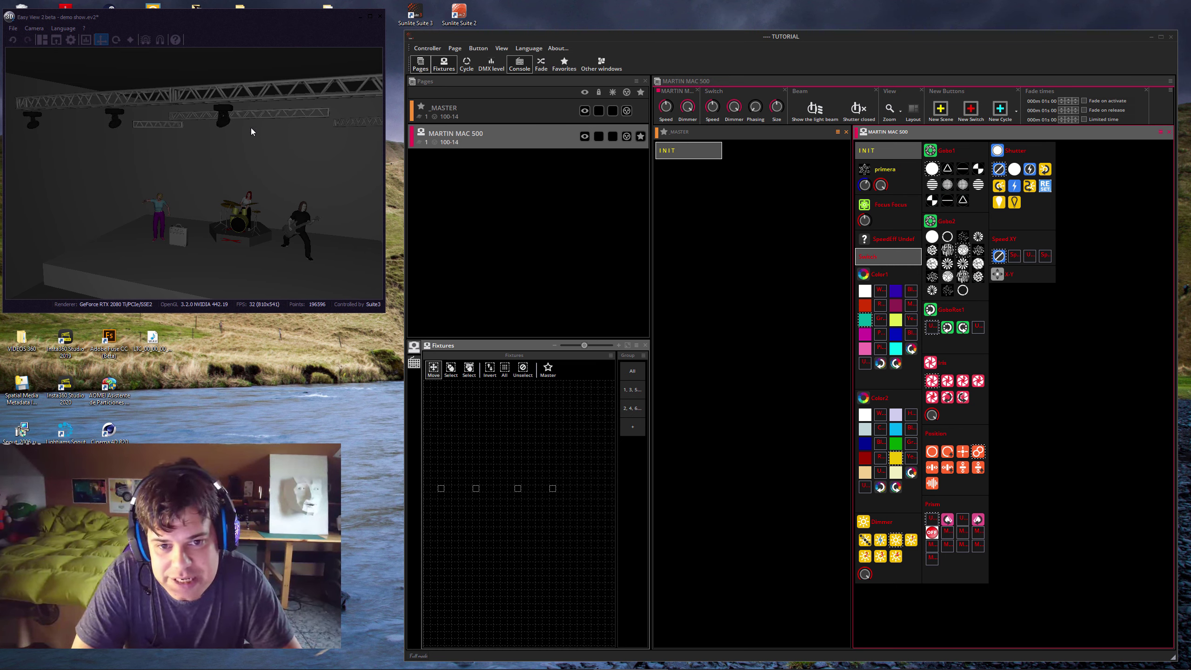
pyautogui.moveTo(252, 124); pyautogui.dragTo(324, 130)
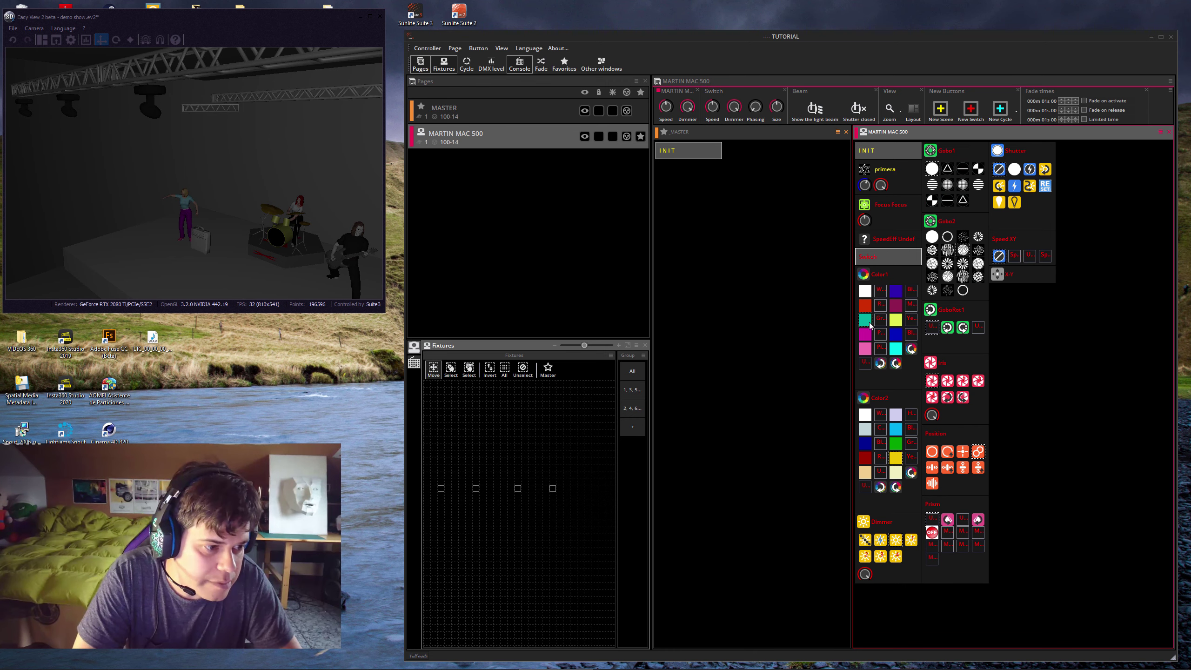
pyautogui.click(868, 459)
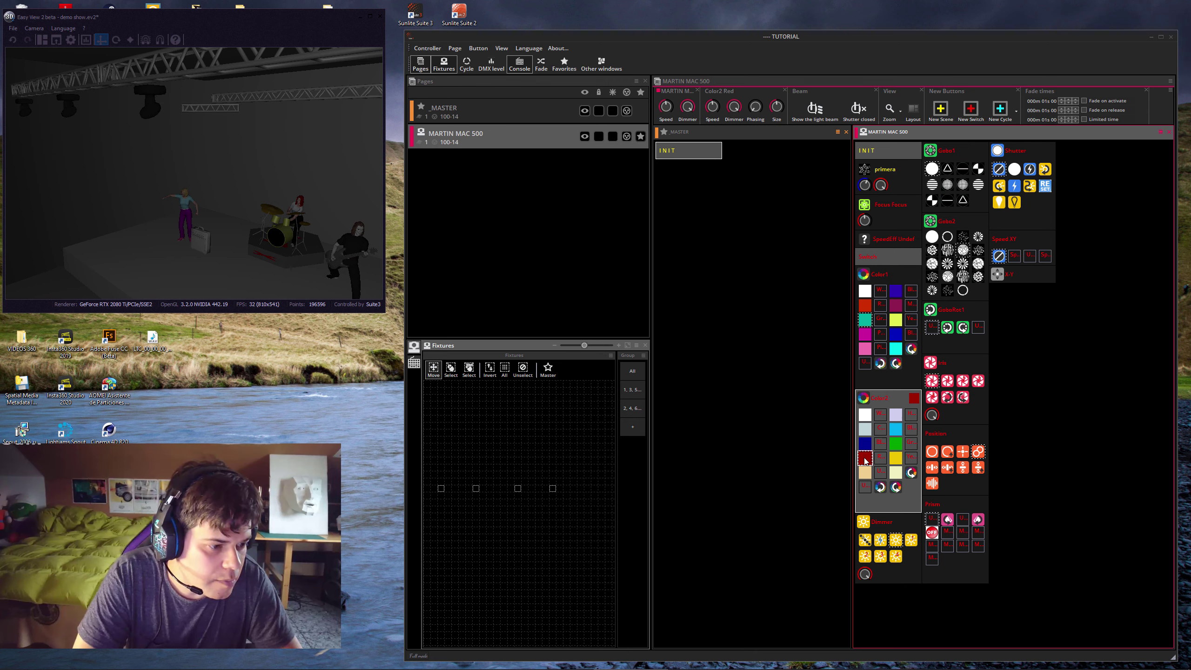
pyautogui.click(866, 461)
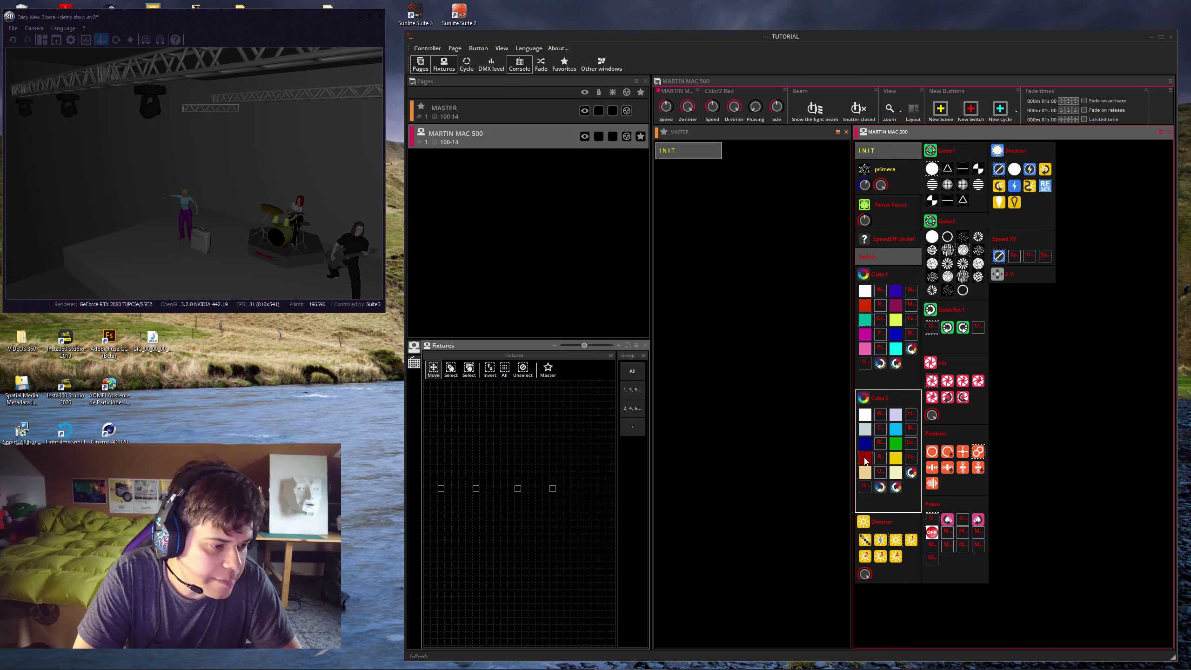
pyautogui.click(863, 522)
pyautogui.click(897, 540)
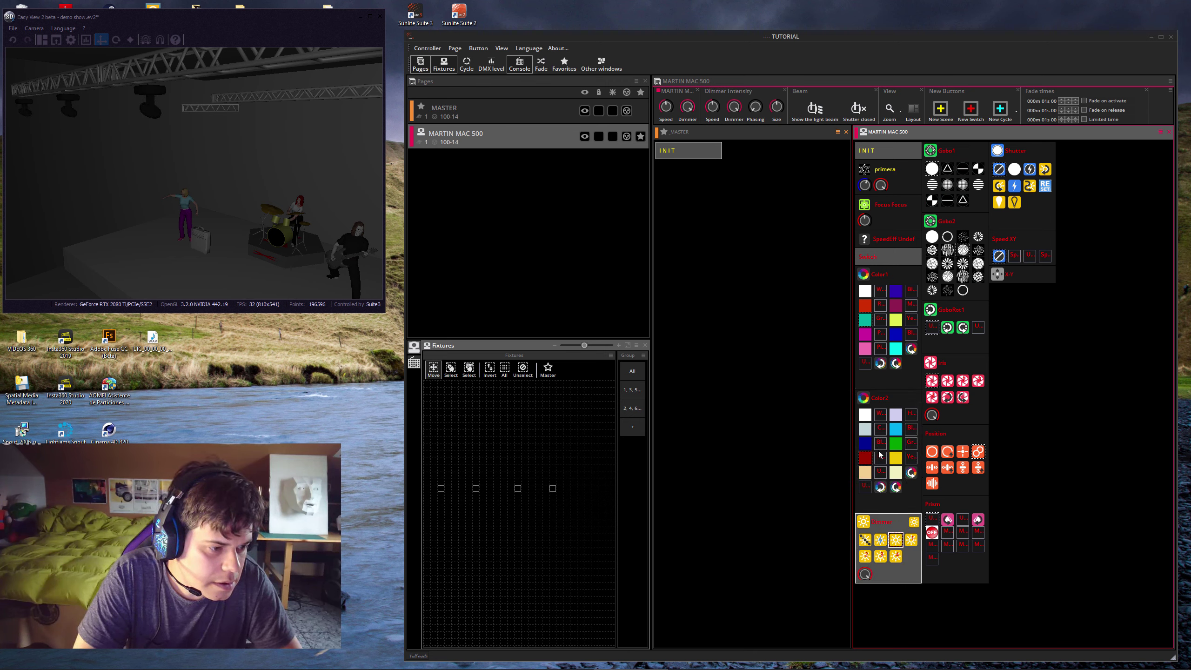
pyautogui.click(866, 430)
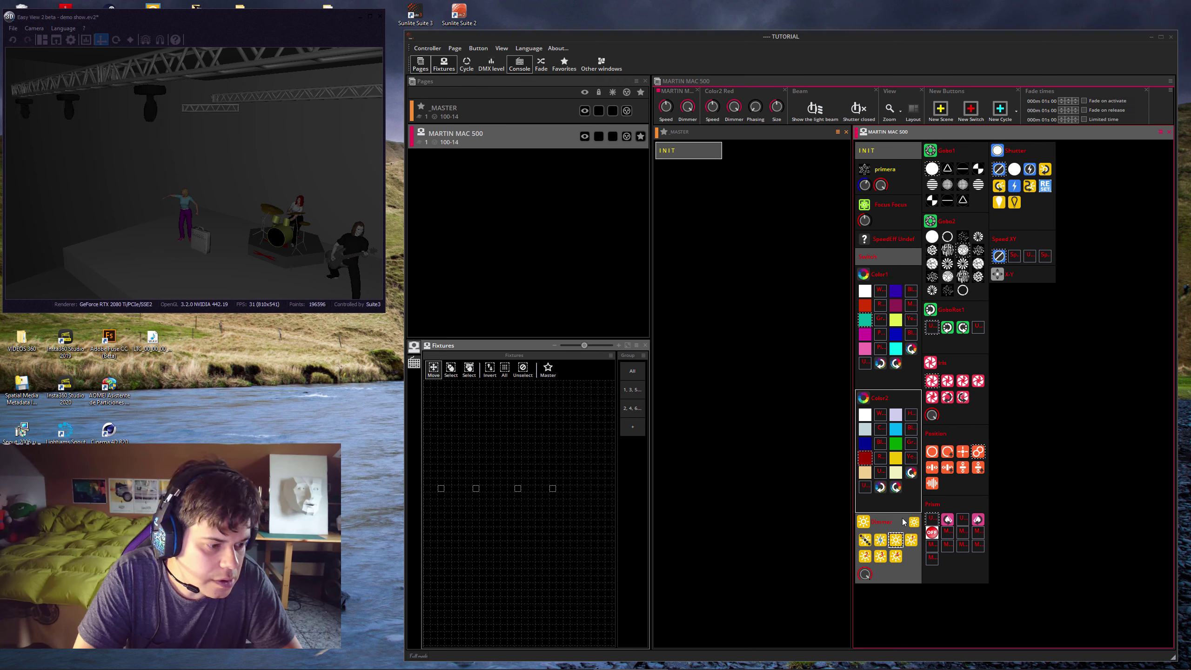
pyautogui.click(893, 543)
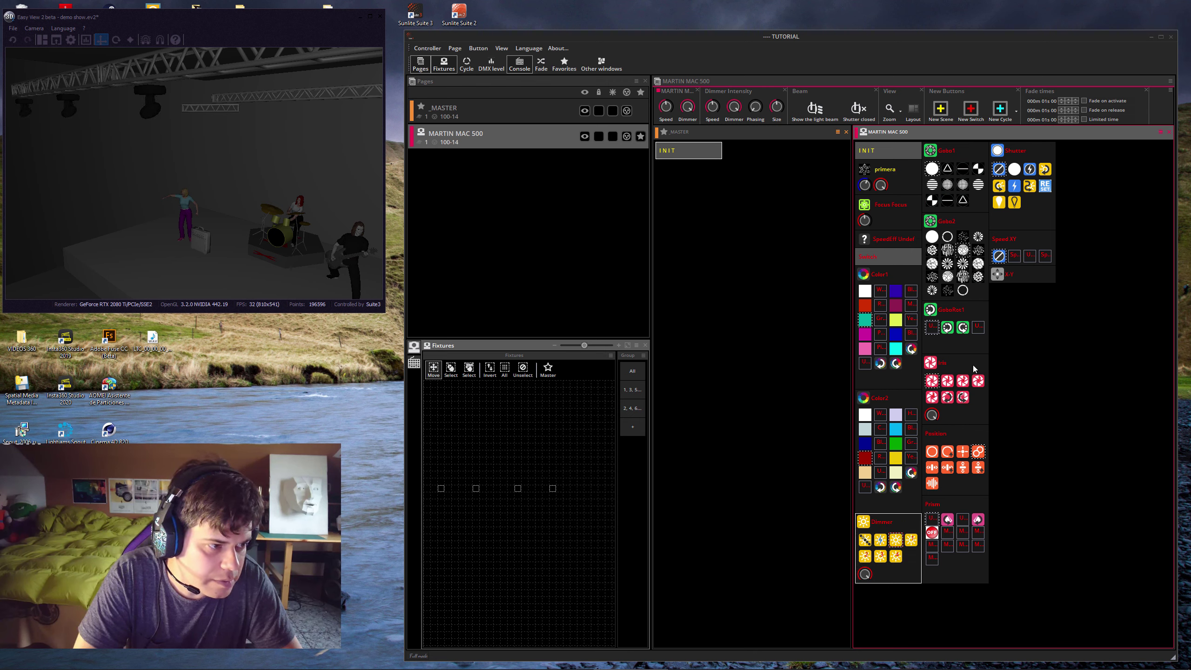
# Test the movement switch with the Shutter Open and Dimmer Intensity presets, and release the presets and the switch
pyautogui.click(1015, 169)
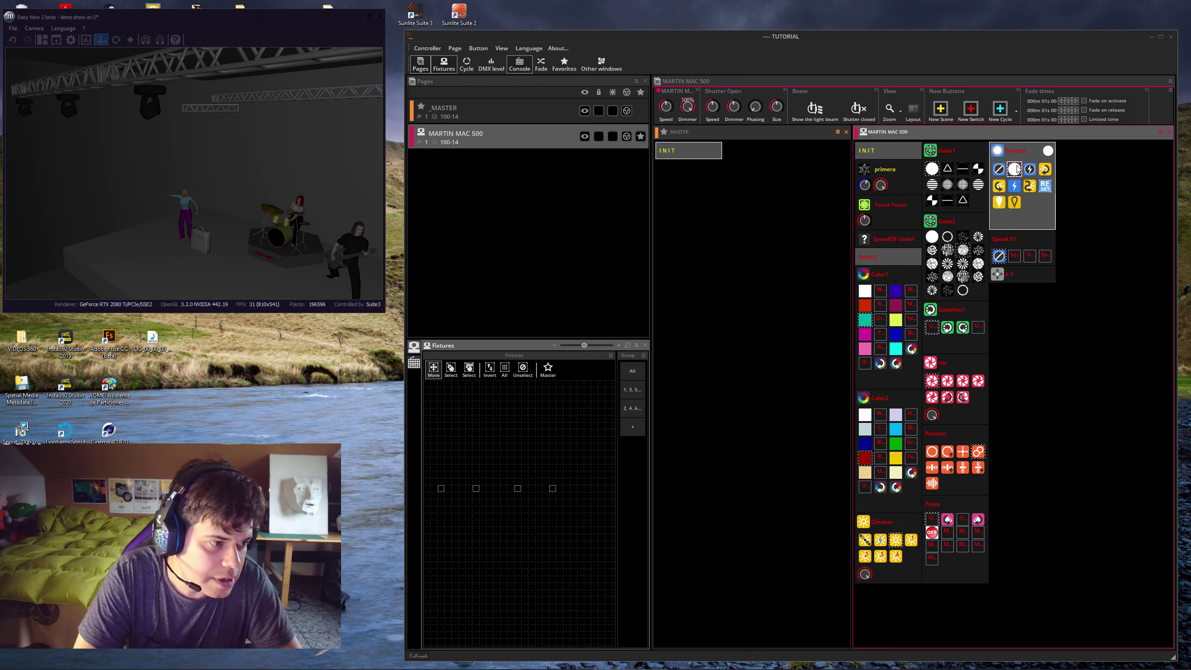
pyautogui.click(896, 541)
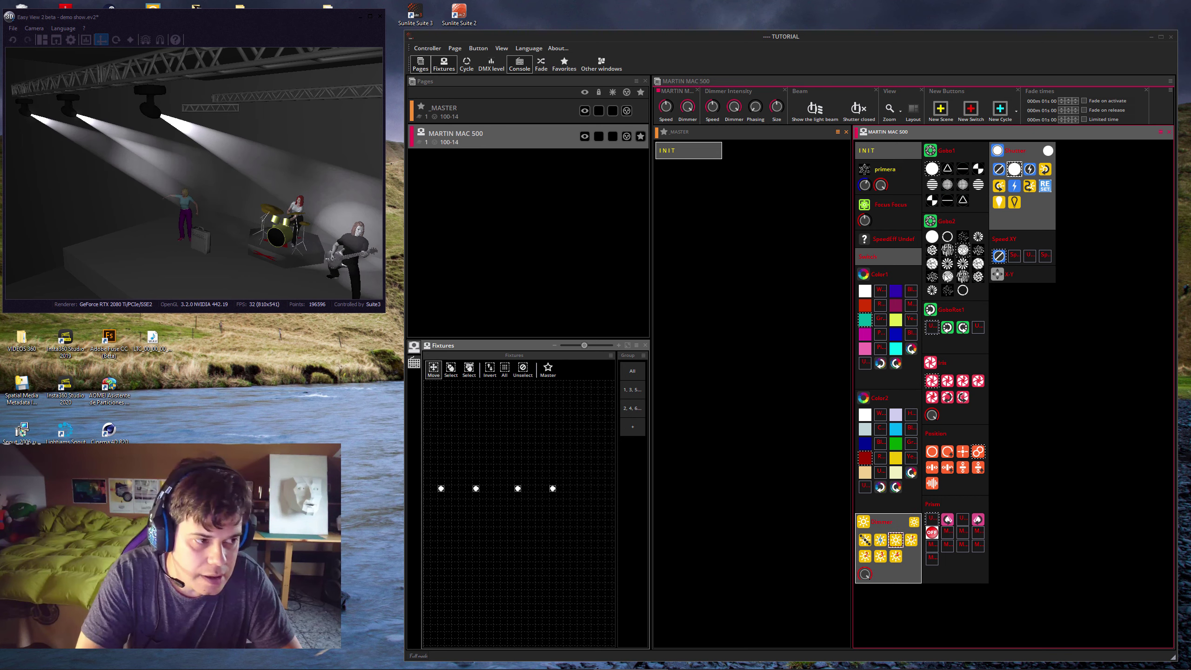
pyautogui.click(997, 150)
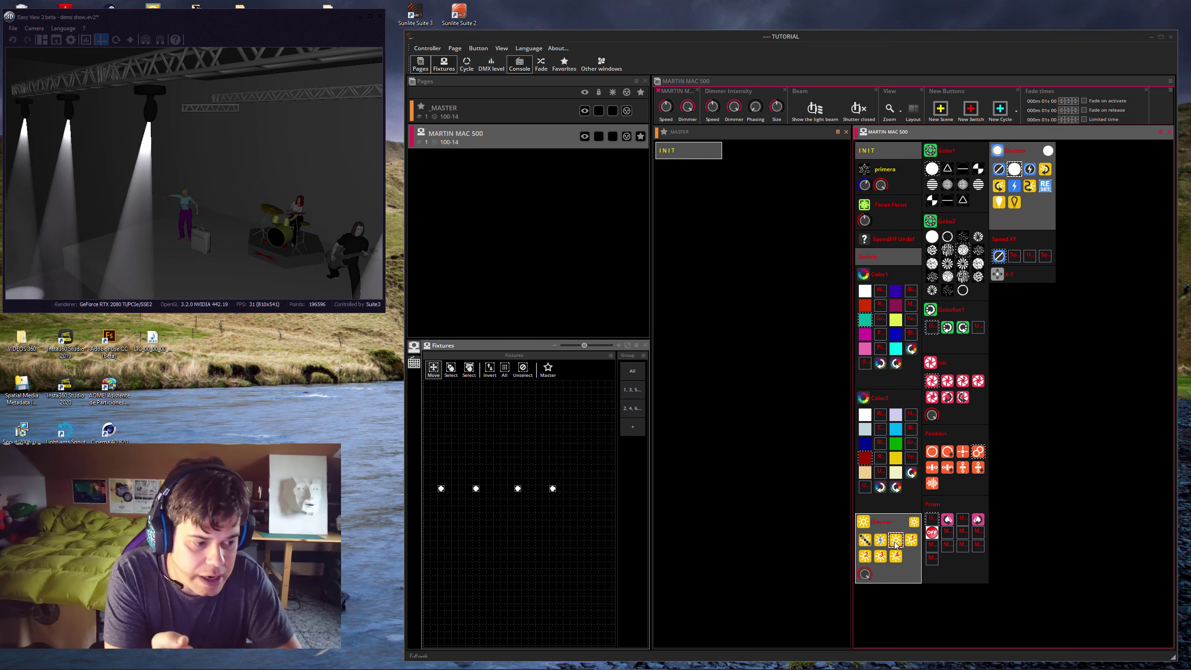
pyautogui.click(1013, 171)
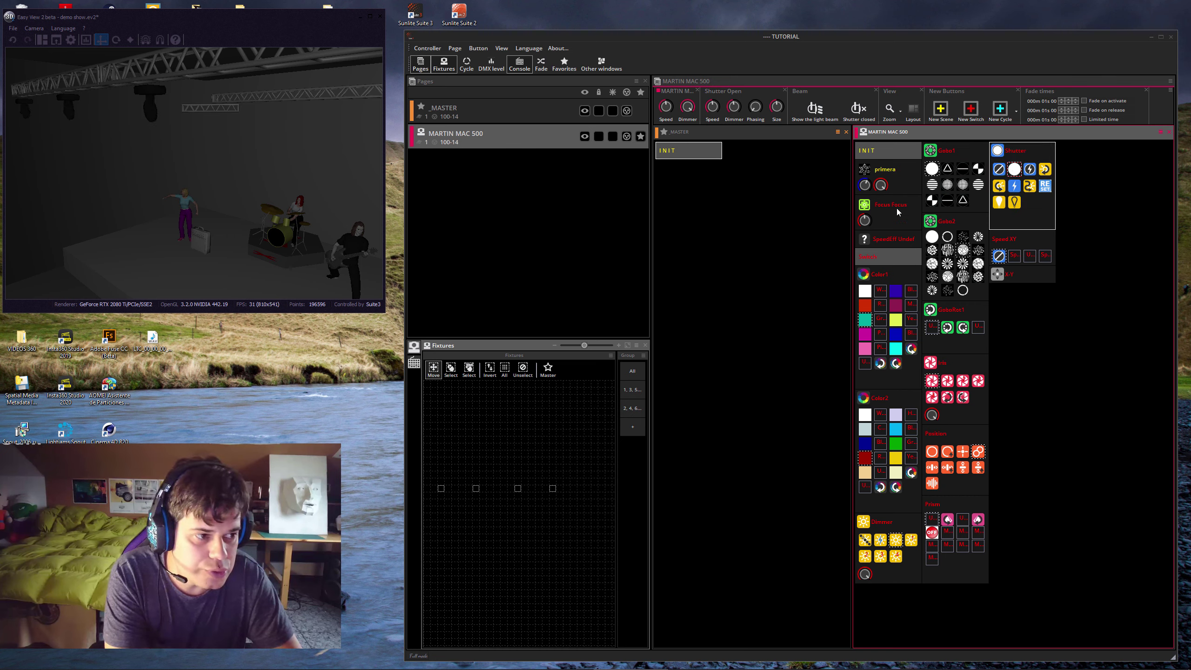
pyautogui.click(890, 257)
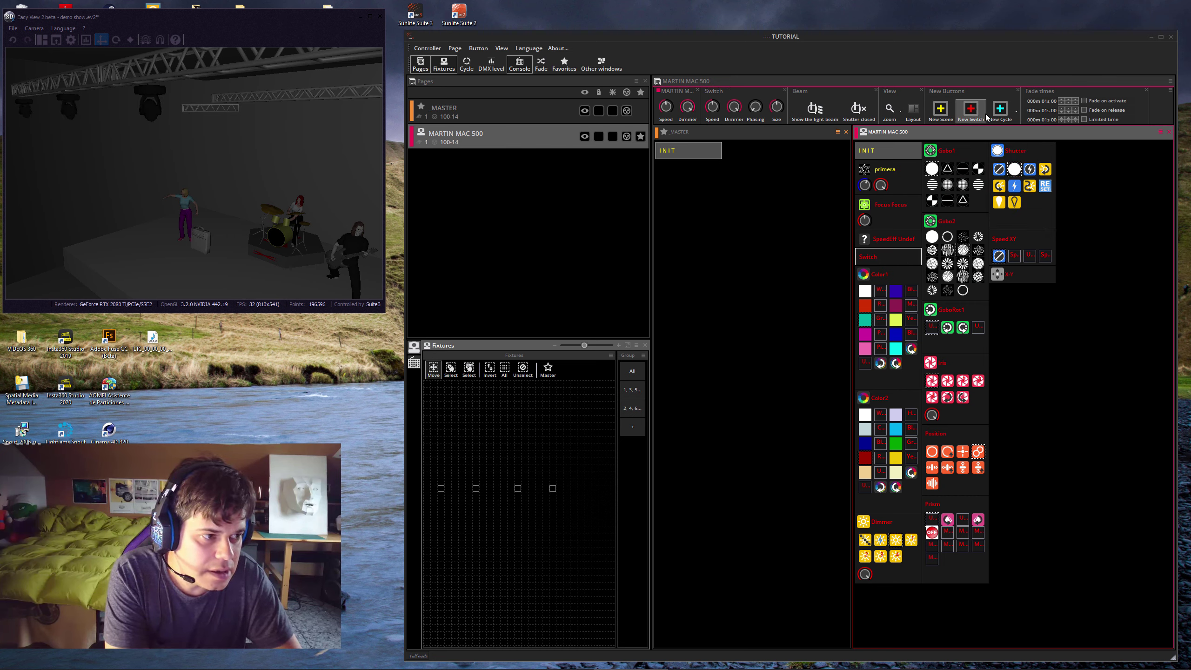
# Create a new empty switch on the MARTIN MAC 500 page and open it for editing
pyautogui.click(970, 111)
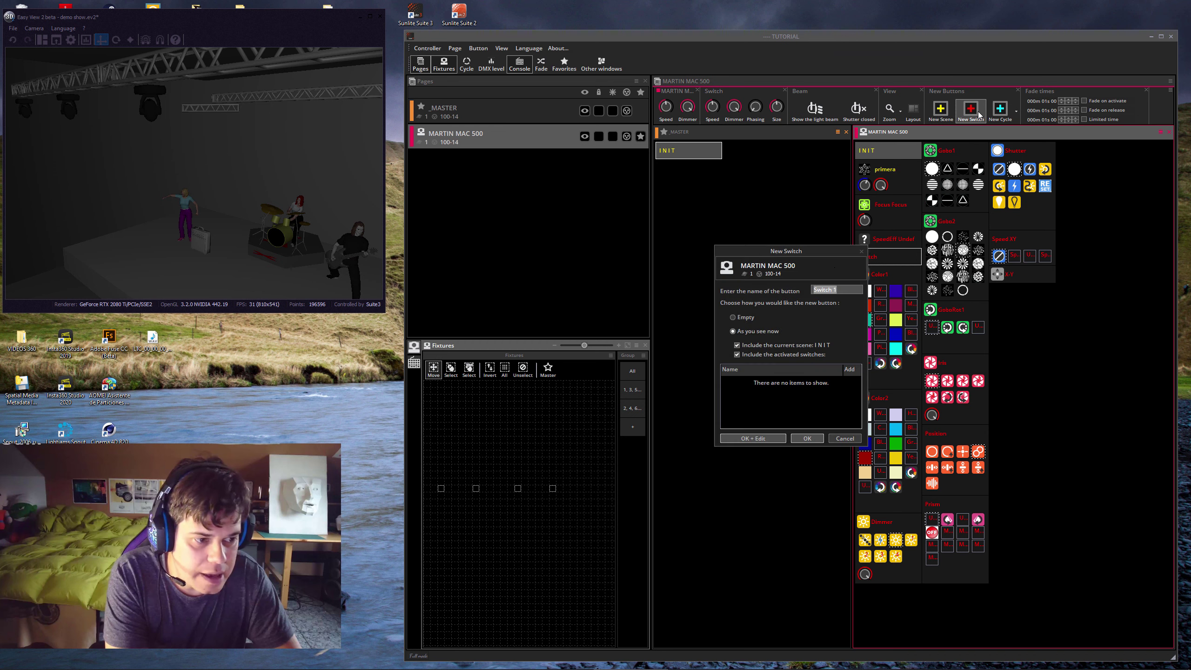
pyautogui.click(750, 320)
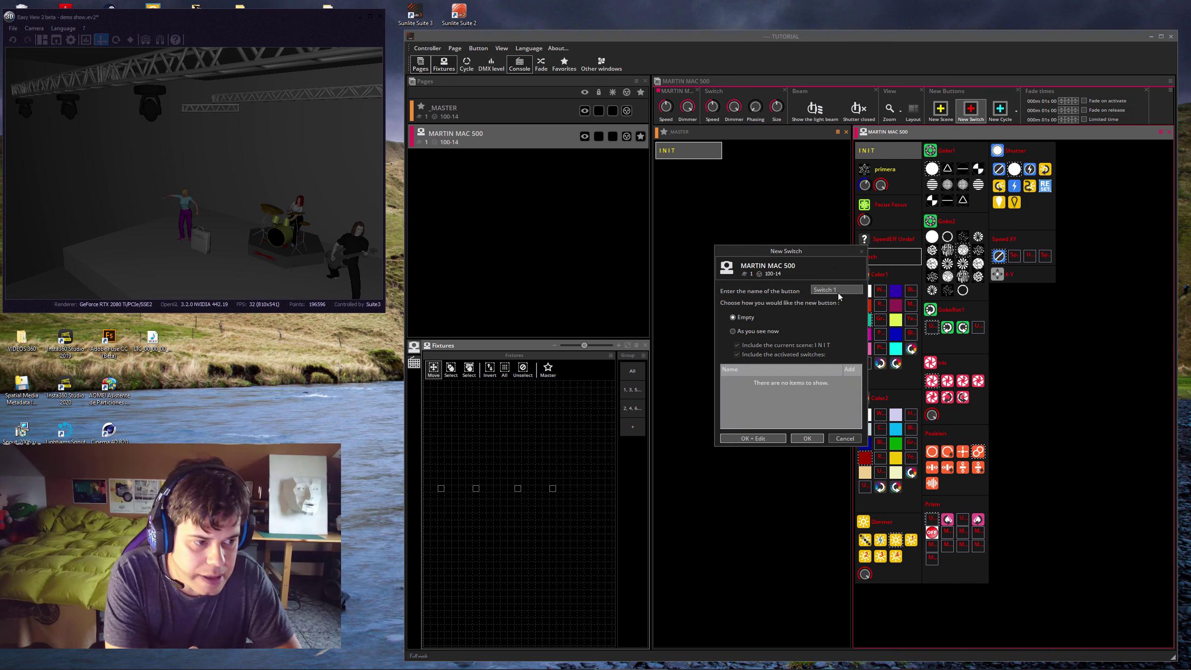
pyautogui.click(774, 440)
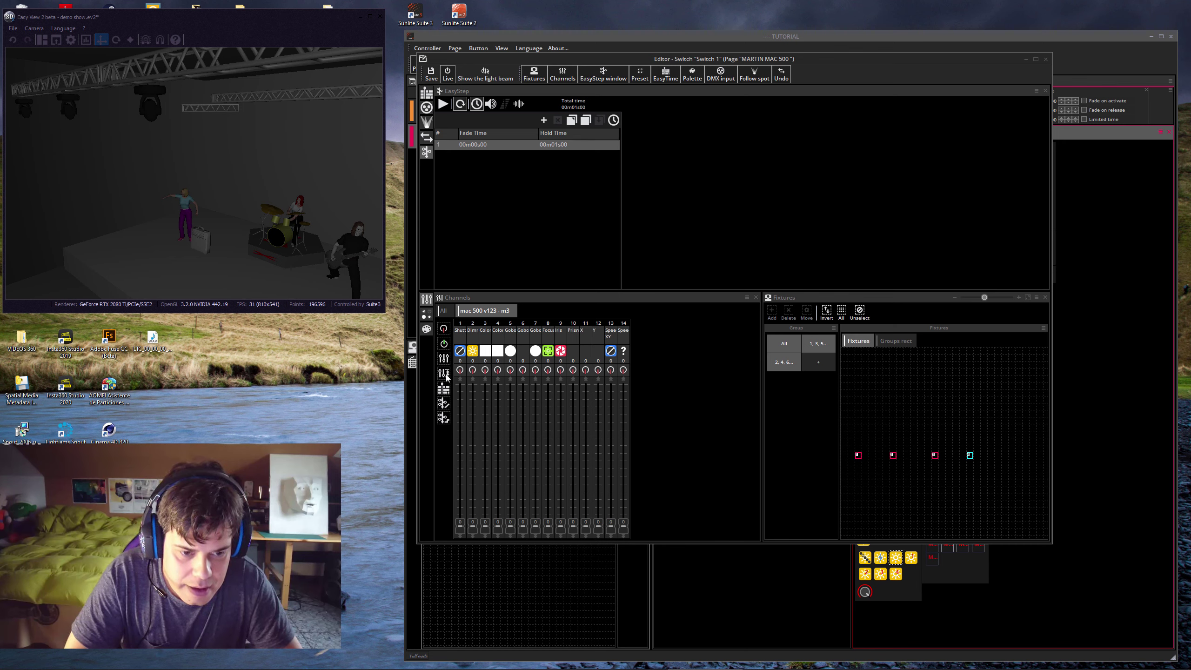
# Set the new switch's shutter and dimmer channels to 255 and its first color channel to magenta at 96, and save it
pyautogui.click(461, 352)
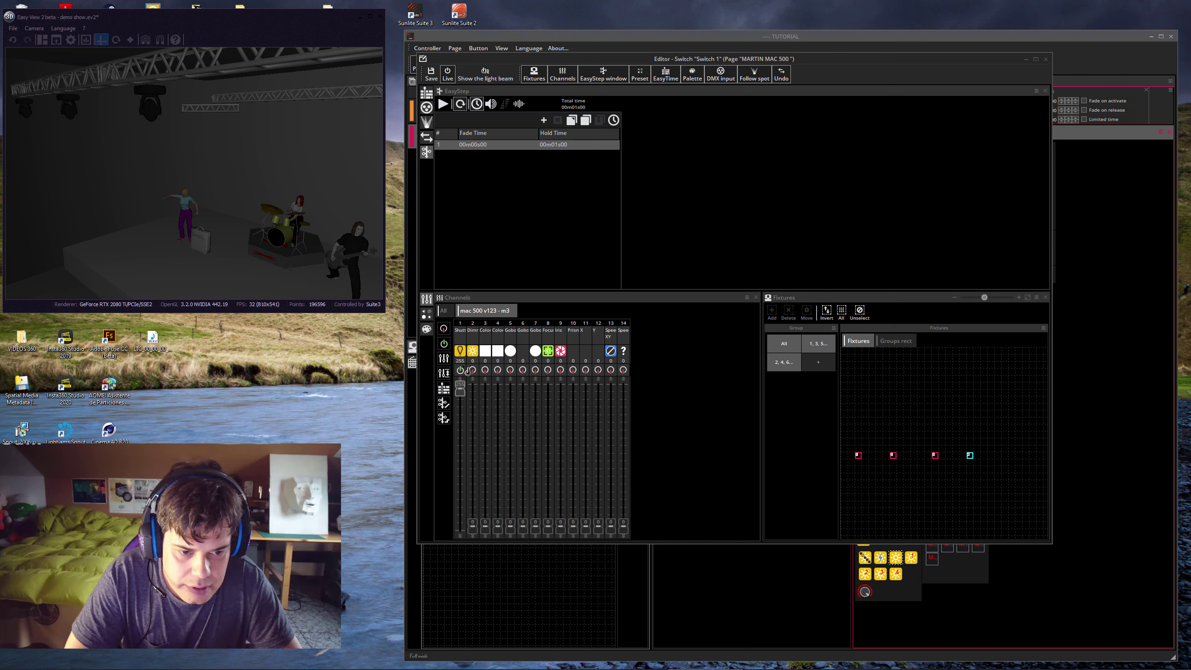
pyautogui.click(475, 372)
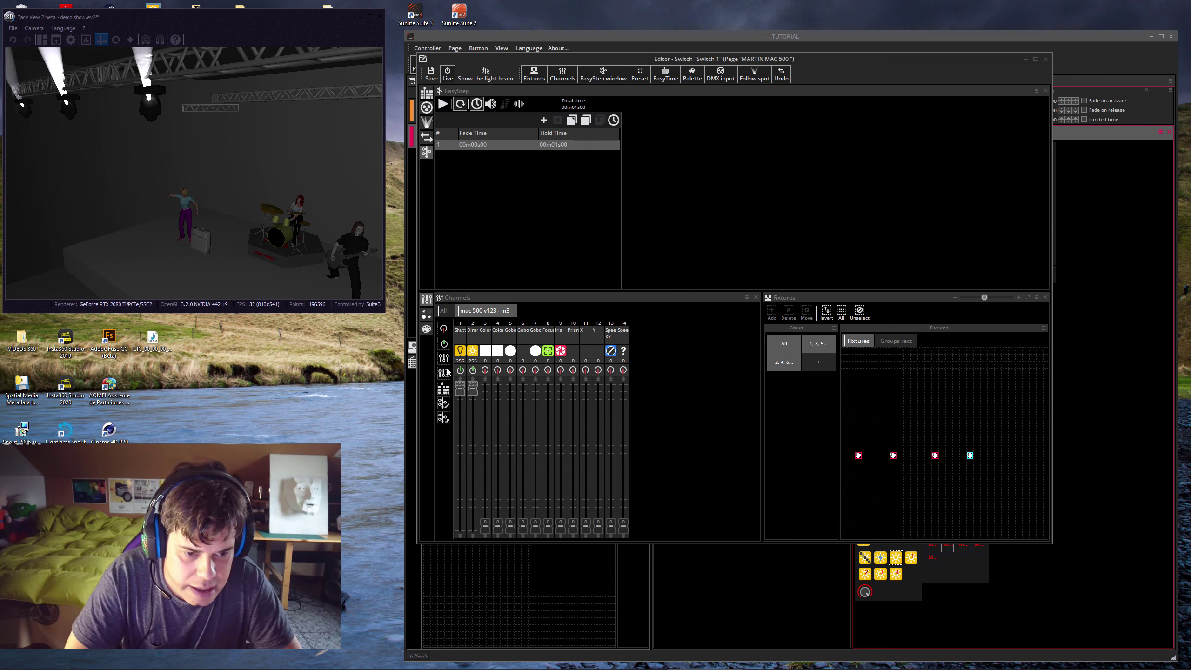
pyautogui.click(485, 370)
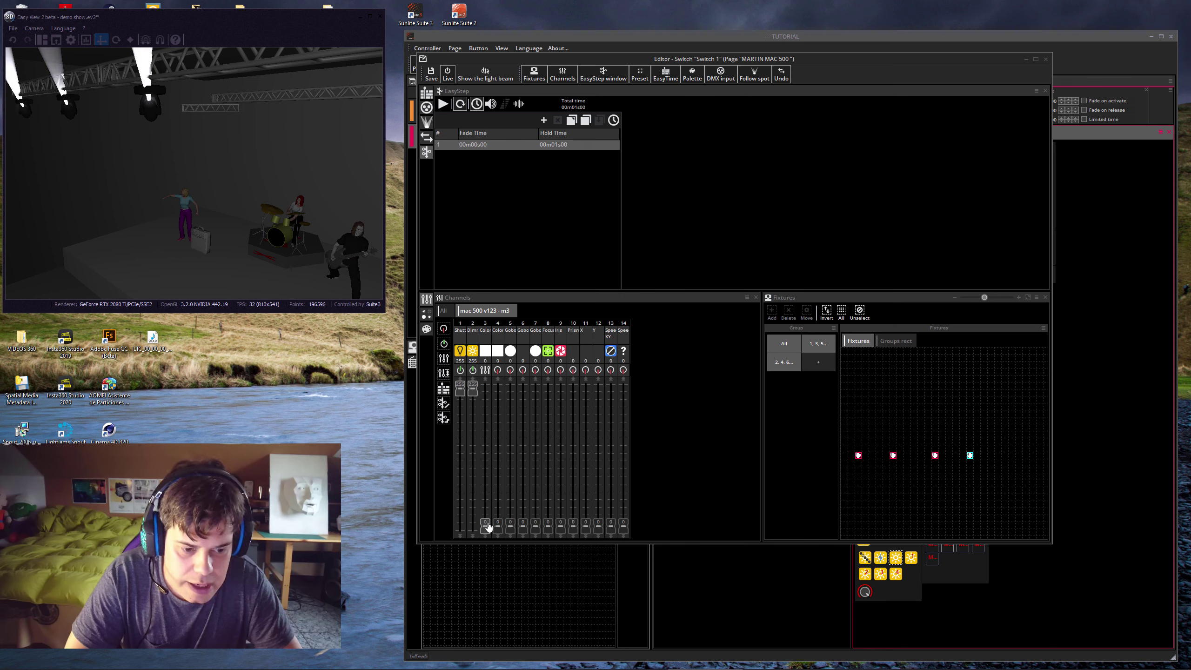
pyautogui.moveTo(485, 524); pyautogui.dragTo(487, 488)
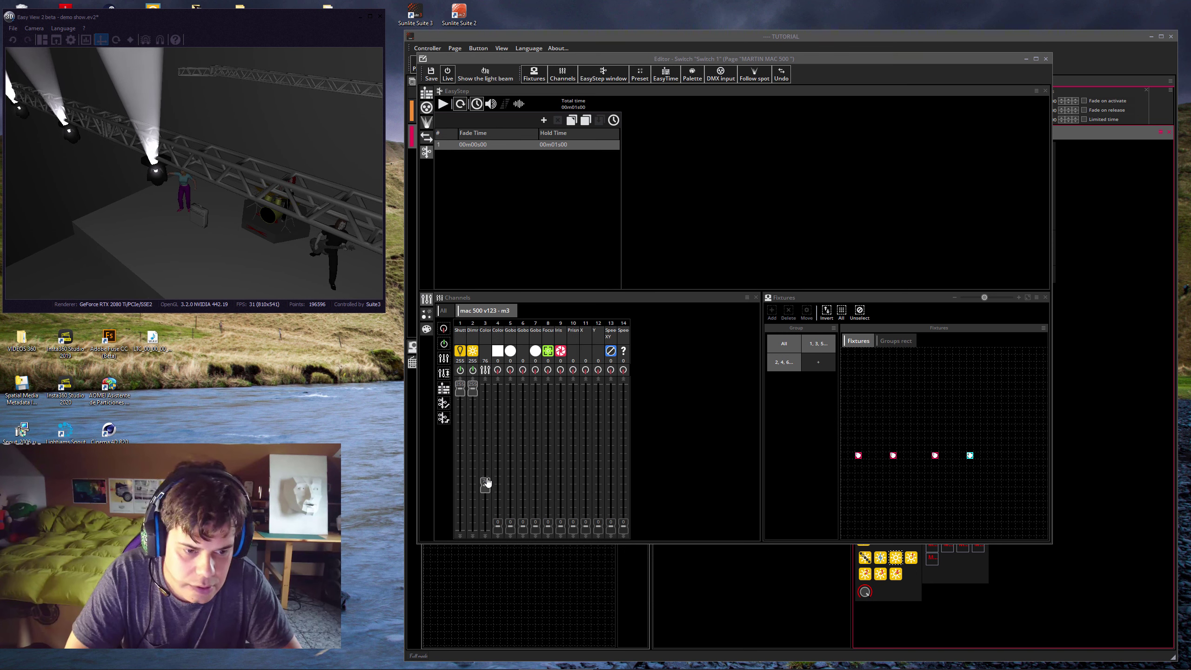
pyautogui.moveTo(483, 482); pyautogui.dragTo(486, 472)
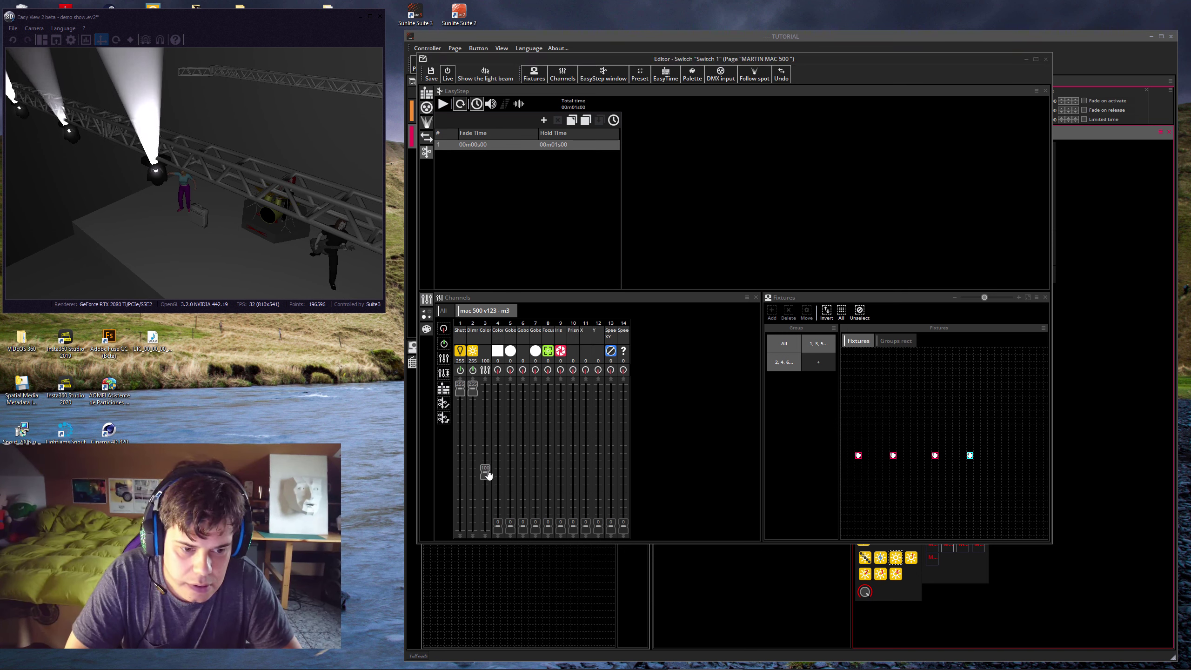
pyautogui.scroll(2, 485, 382)
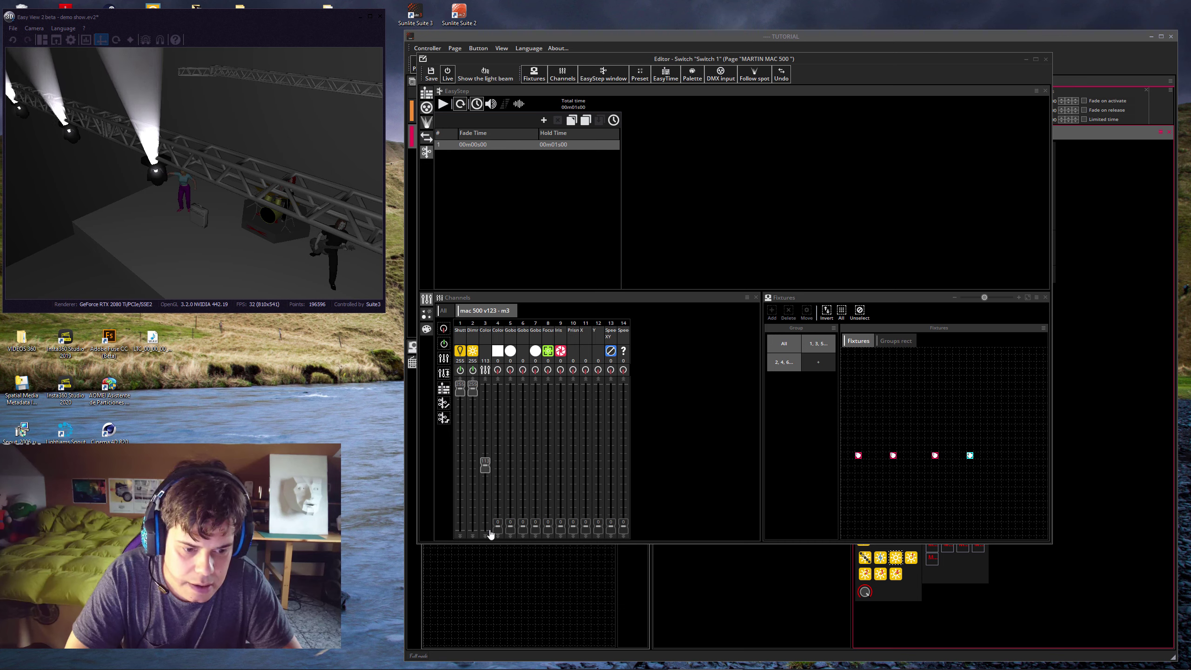
pyautogui.scroll(-4, 487, 538)
pyautogui.scroll(1, 486, 539)
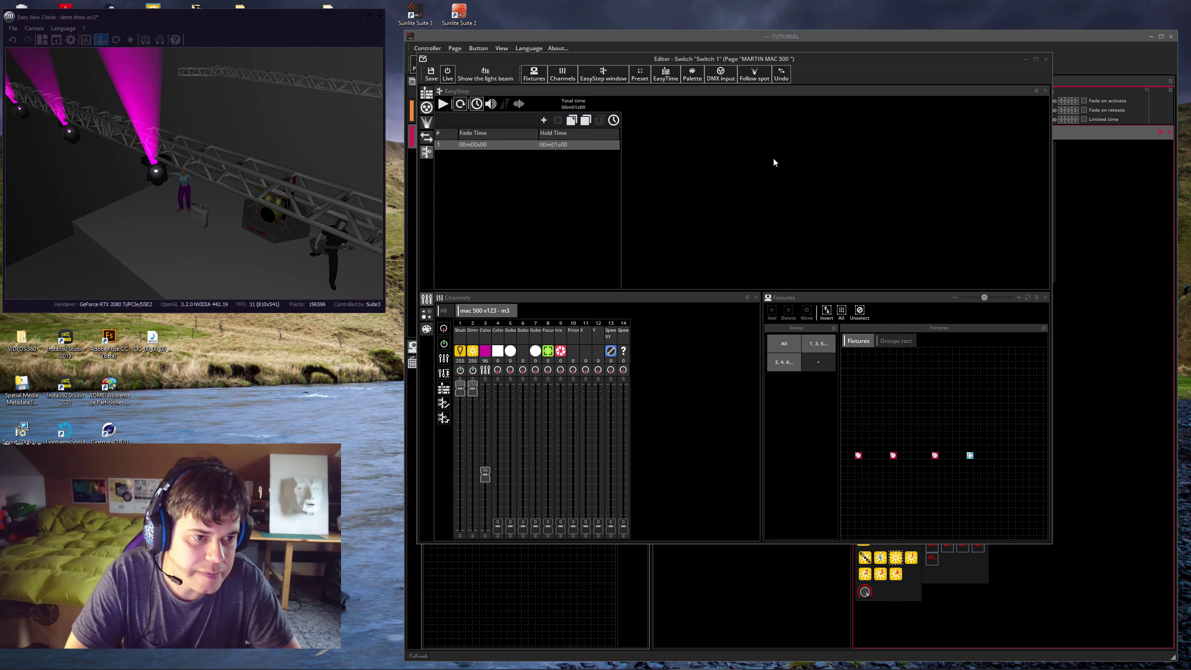
pyautogui.click(1048, 61)
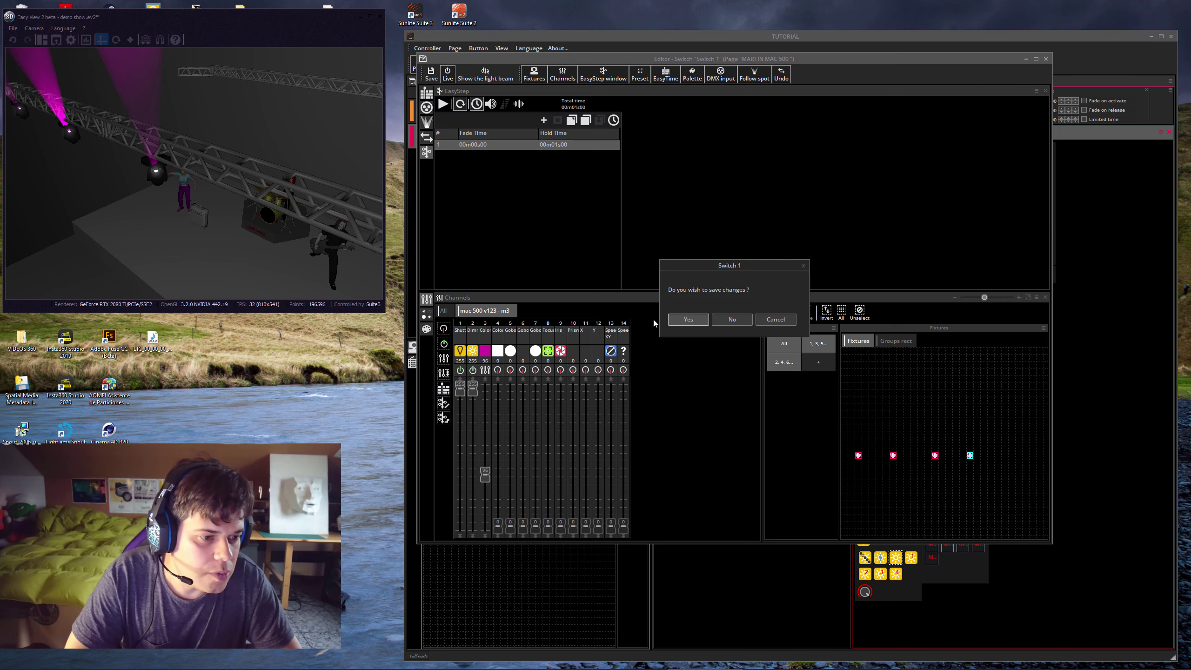
pyautogui.click(691, 321)
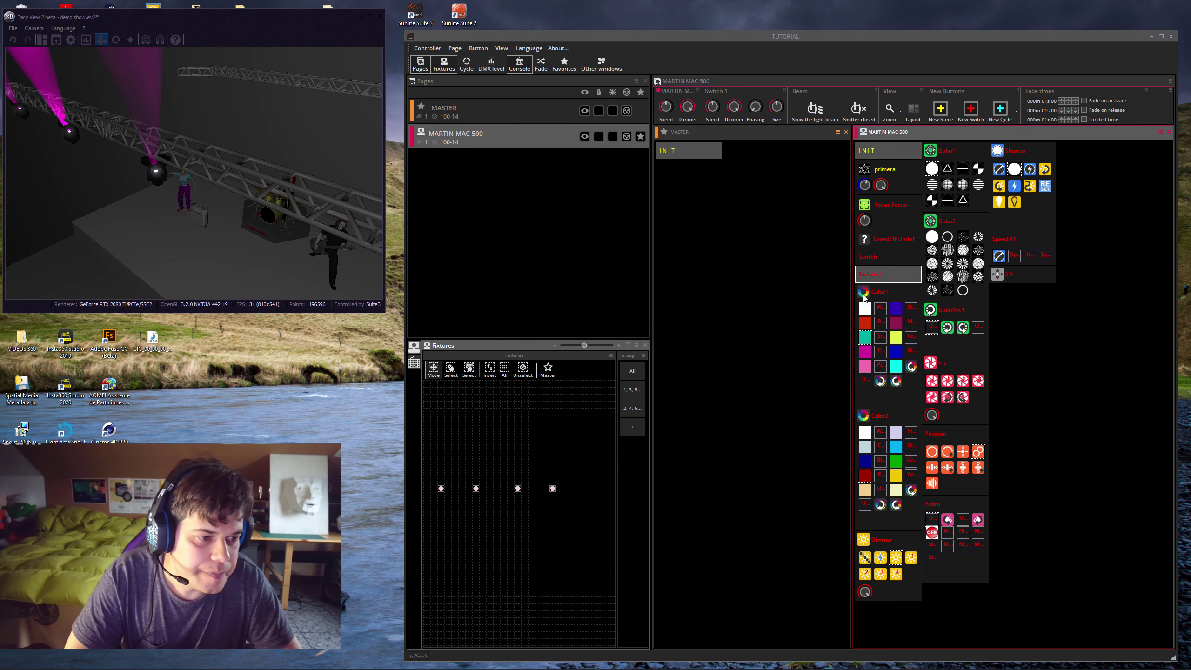
# Run the circular movement switch together with the magenta switch, starting the movement first
pyautogui.click(884, 276)
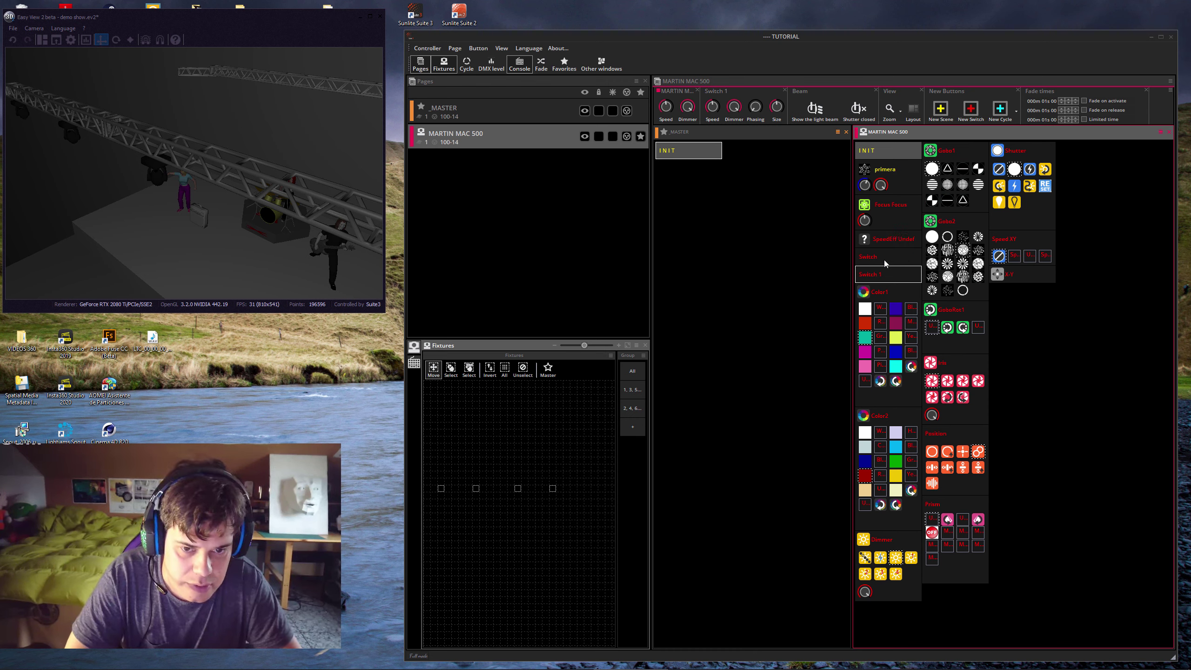
pyautogui.click(884, 260)
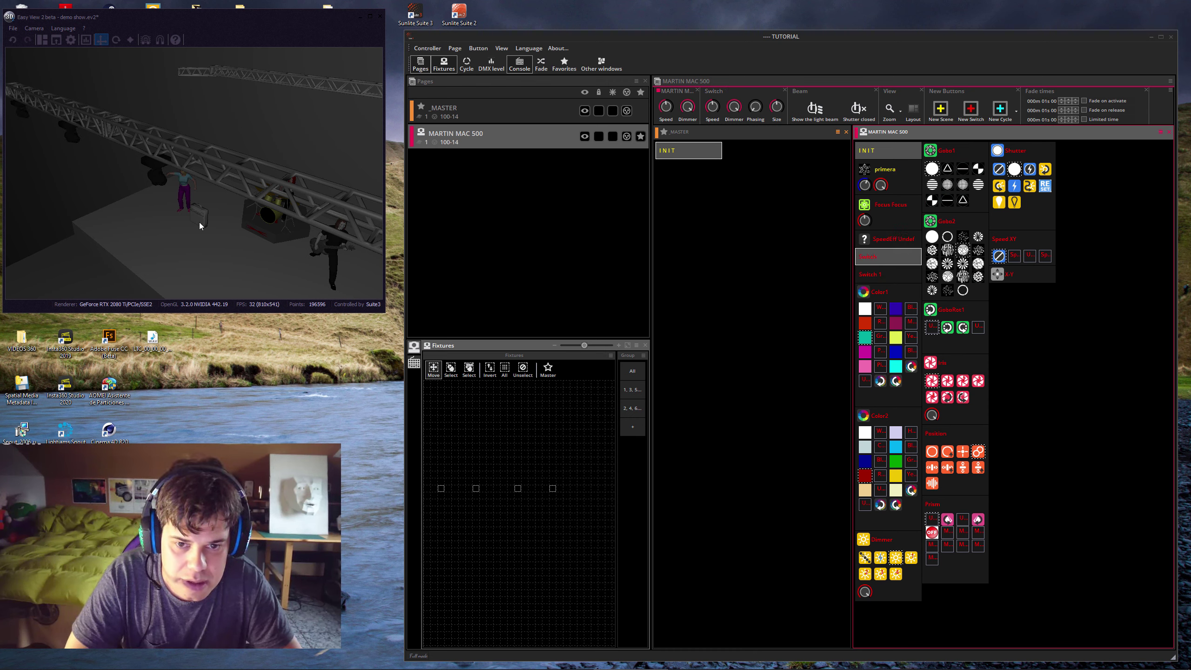
pyautogui.click(880, 275)
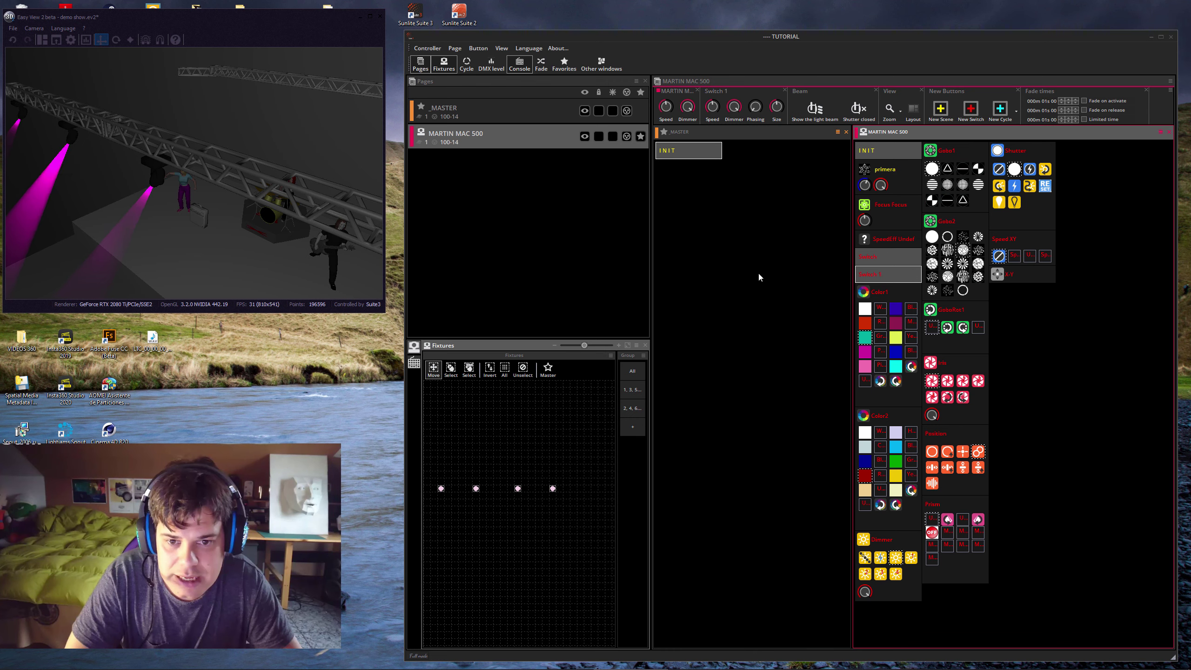
# Release the magenta and movement switches, and create a new empty switch on the MARTIN MAC 500 page, opened for editing
pyautogui.click(891, 274)
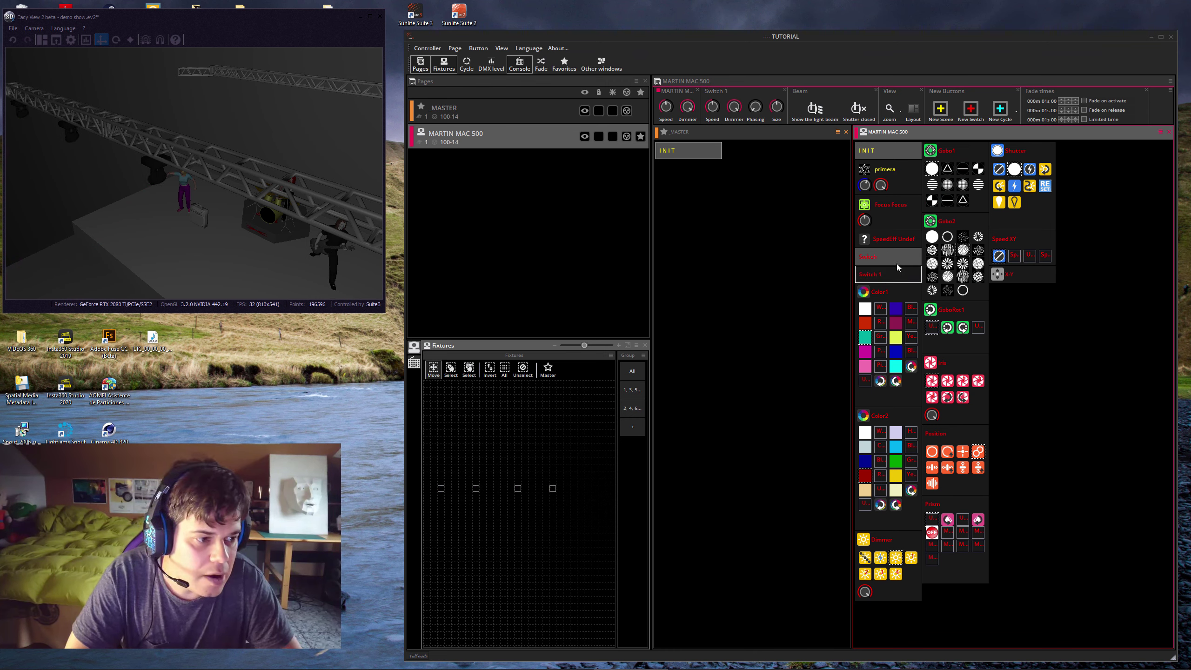
pyautogui.click(887, 256)
pyautogui.click(971, 113)
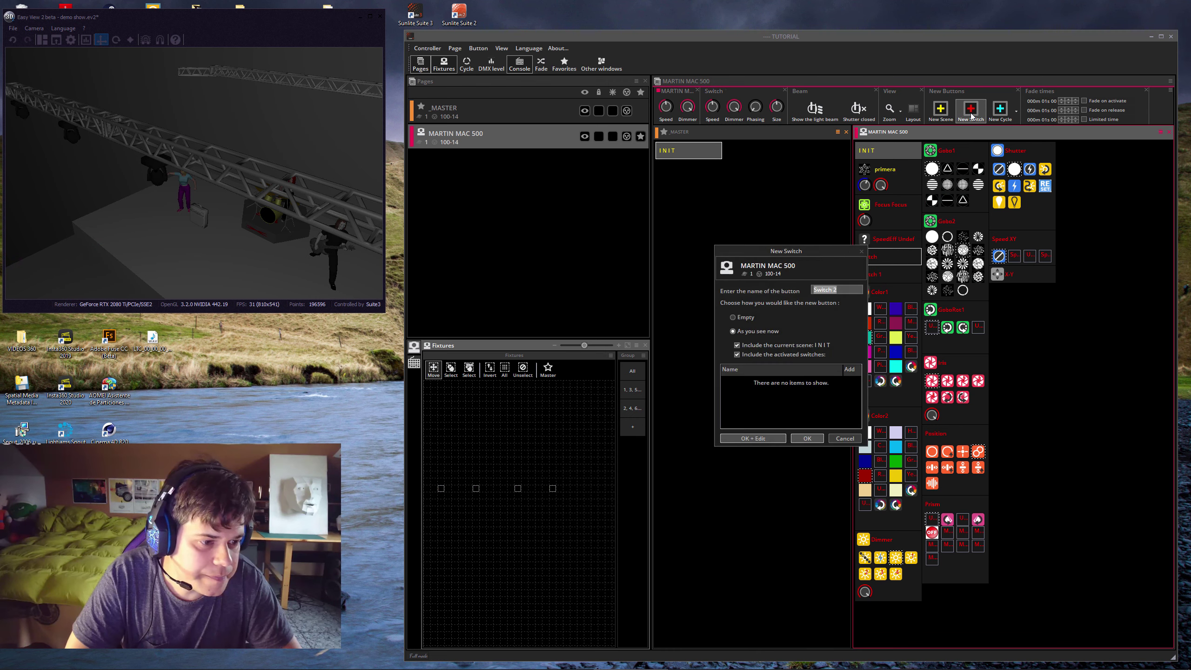
pyautogui.click(745, 317)
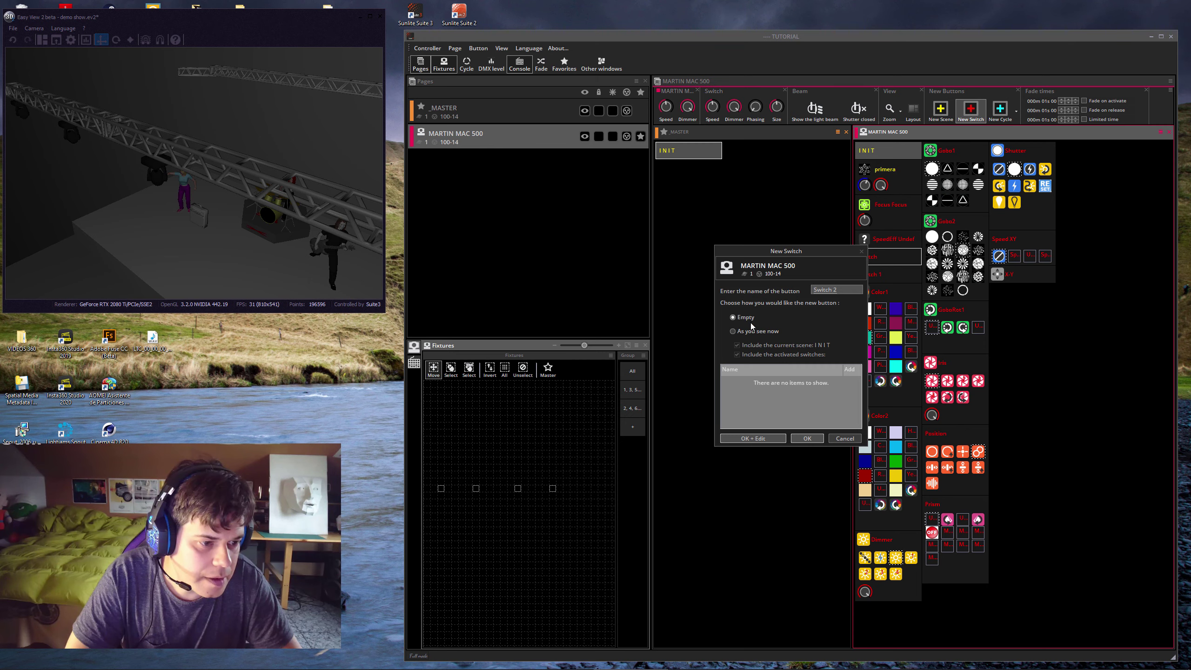
pyautogui.click(760, 440)
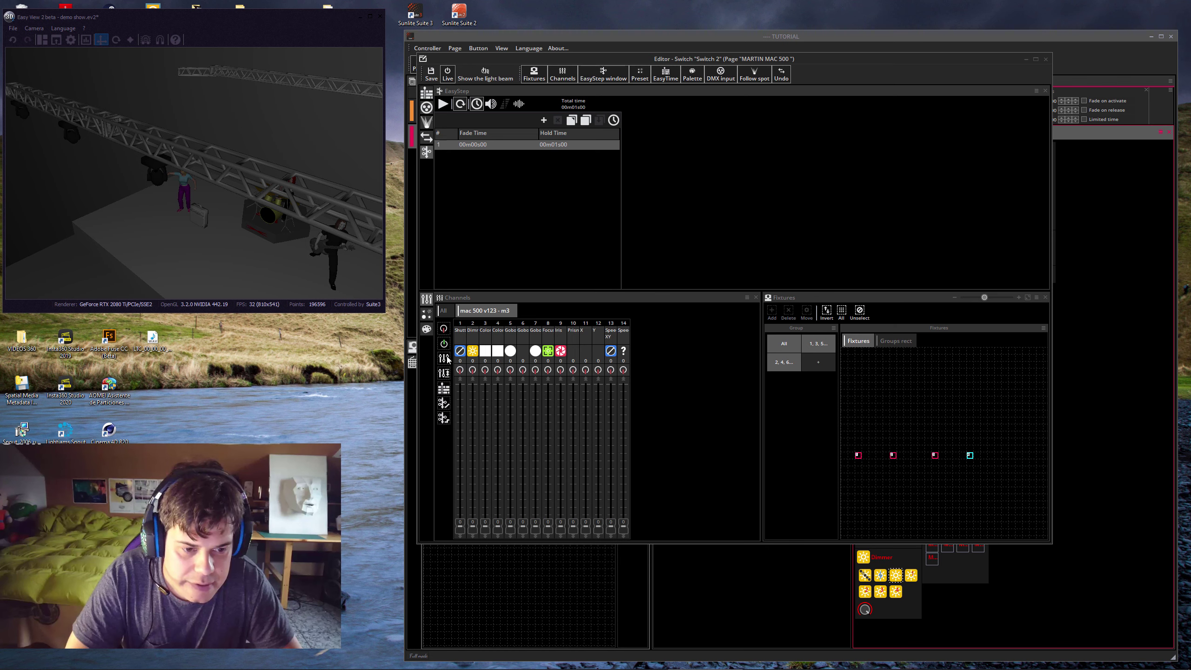
# Enable the new switch's shutter and dimmer channels at 255 and set its first gobo channel to about 102
pyautogui.click(460, 370)
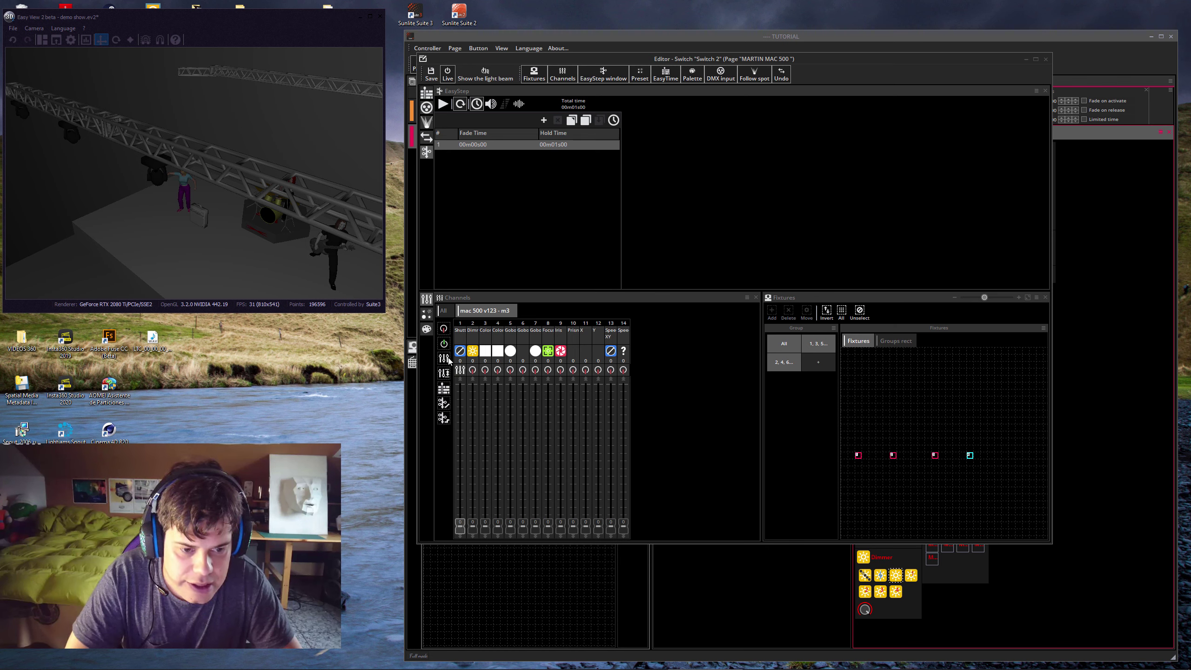
pyautogui.click(472, 371)
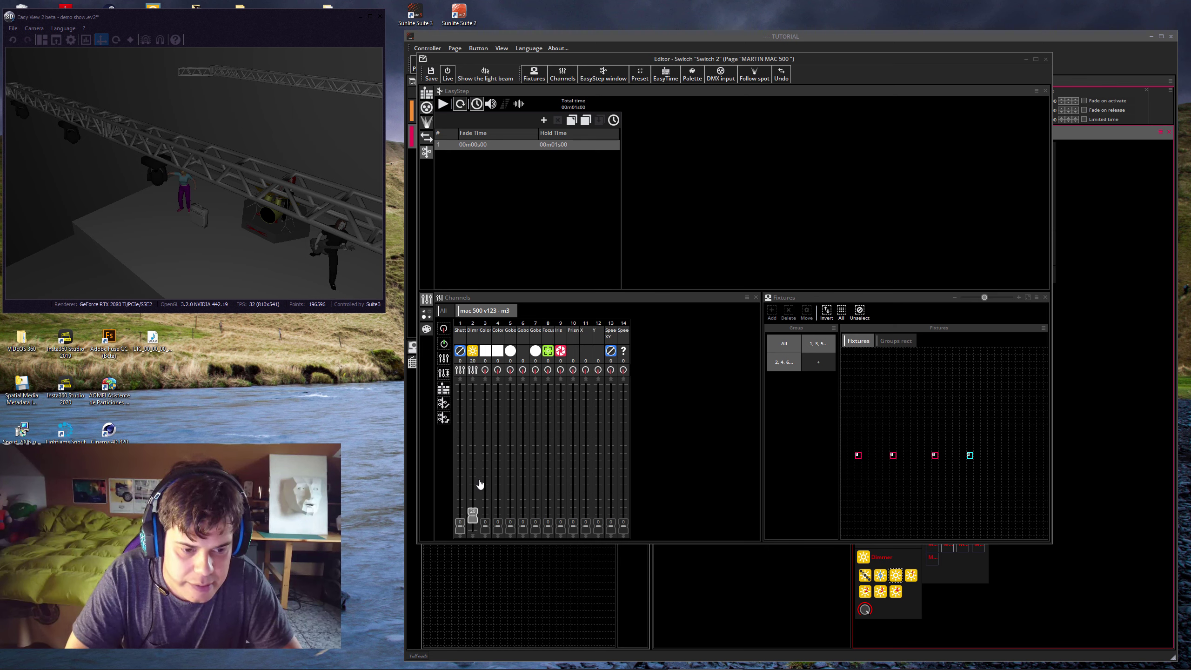
pyautogui.moveTo(473, 524); pyautogui.dragTo(473, 389)
pyautogui.moveTo(460, 524); pyautogui.dragTo(460, 389)
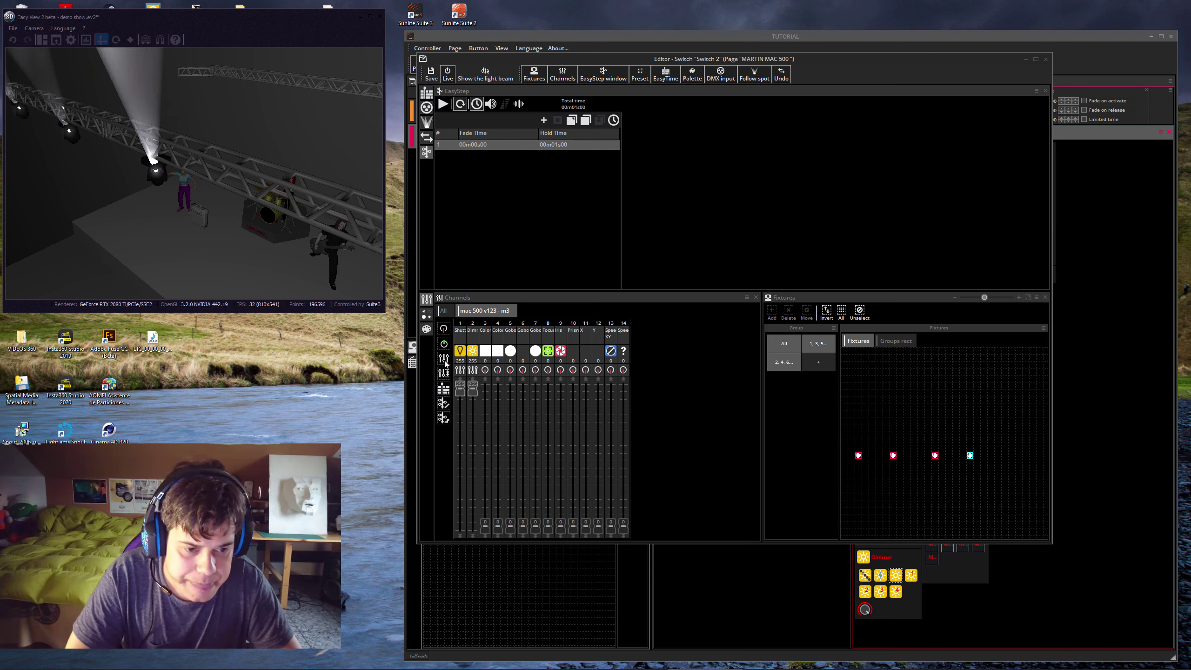
pyautogui.click(510, 371)
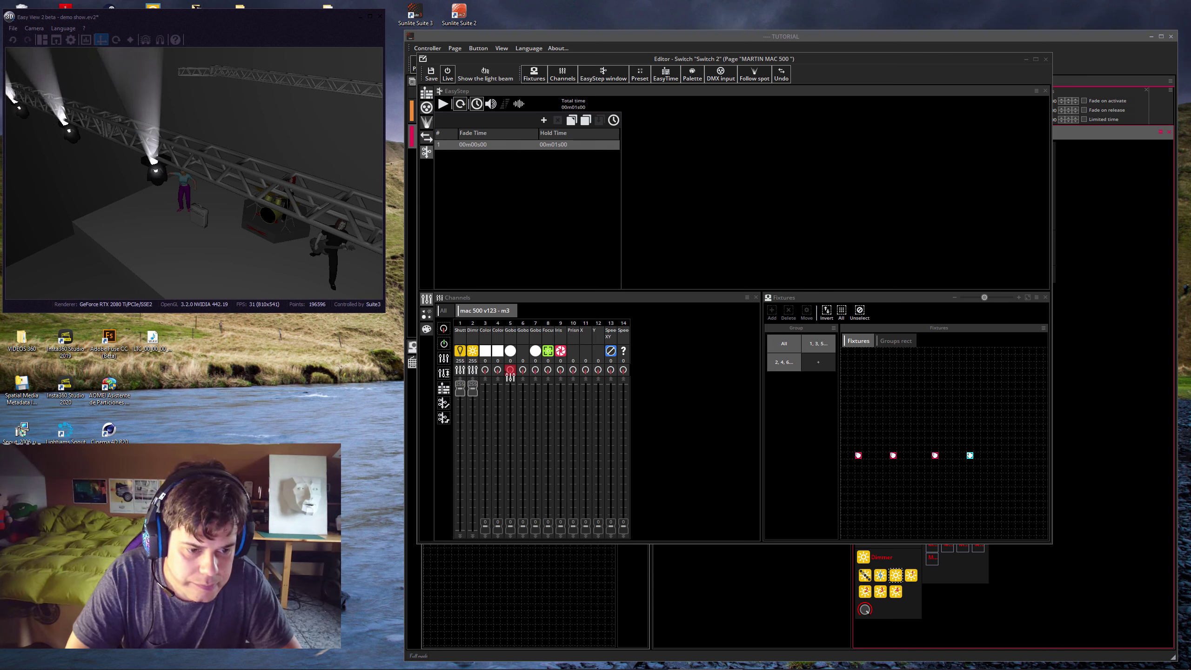
pyautogui.moveTo(512, 526); pyautogui.dragTo(512, 472)
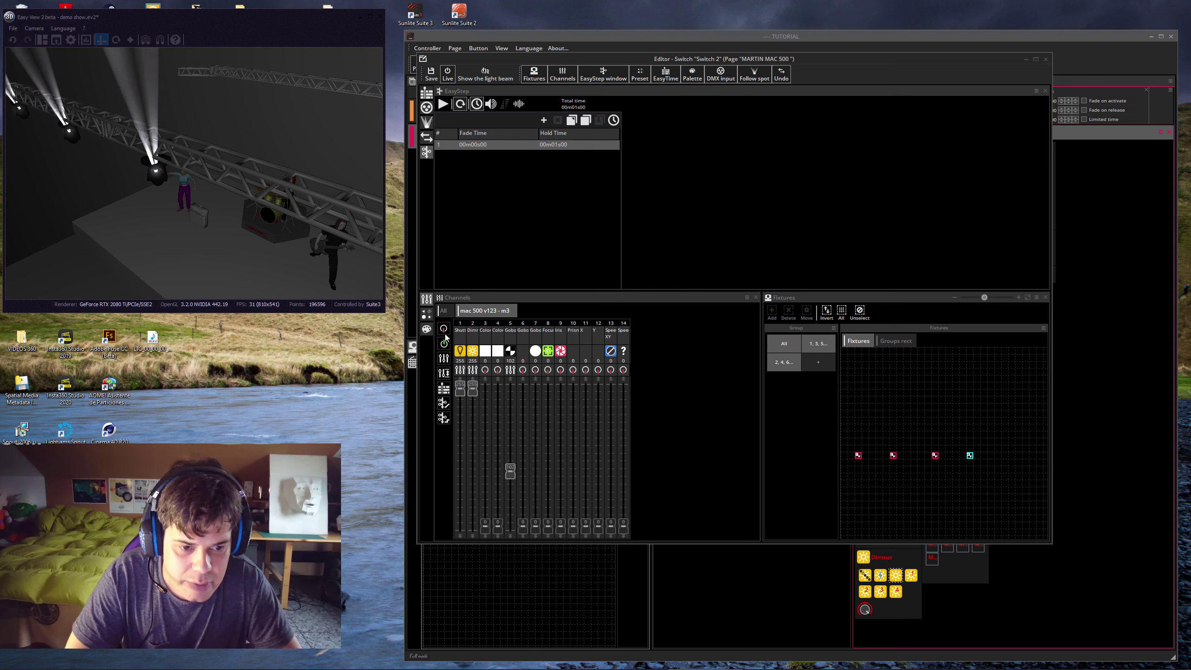
# Disable the shutter and dimmer channels so that the new switch controls only the gobo, and save the switch
pyautogui.click(460, 370)
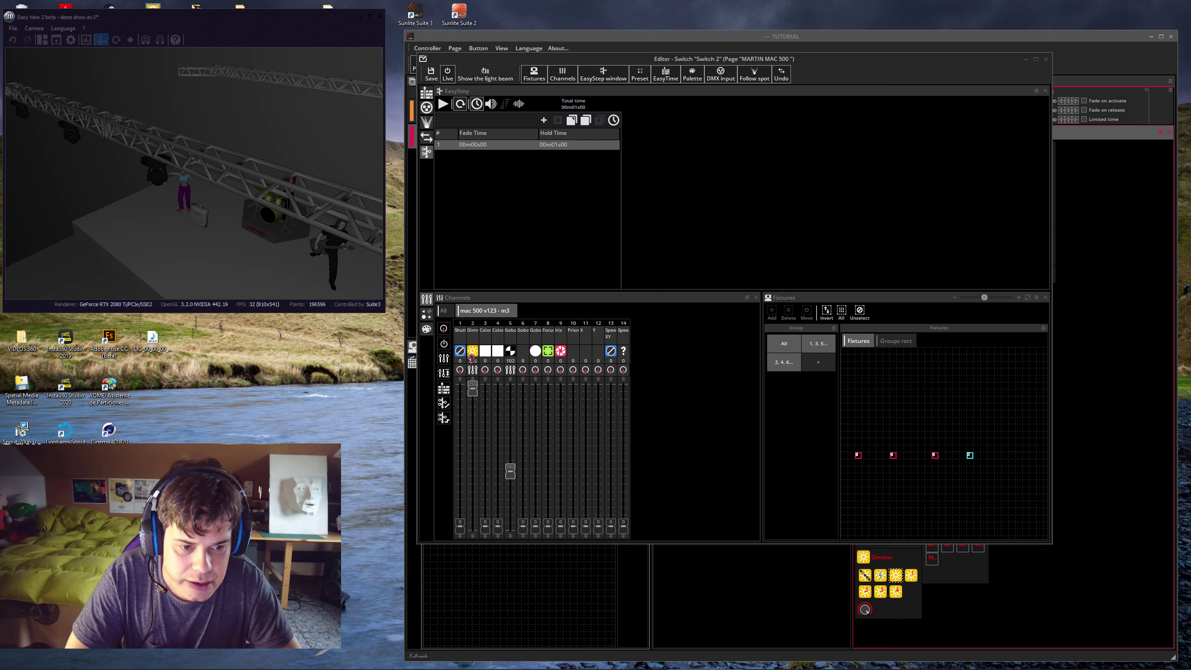
pyautogui.click(473, 371)
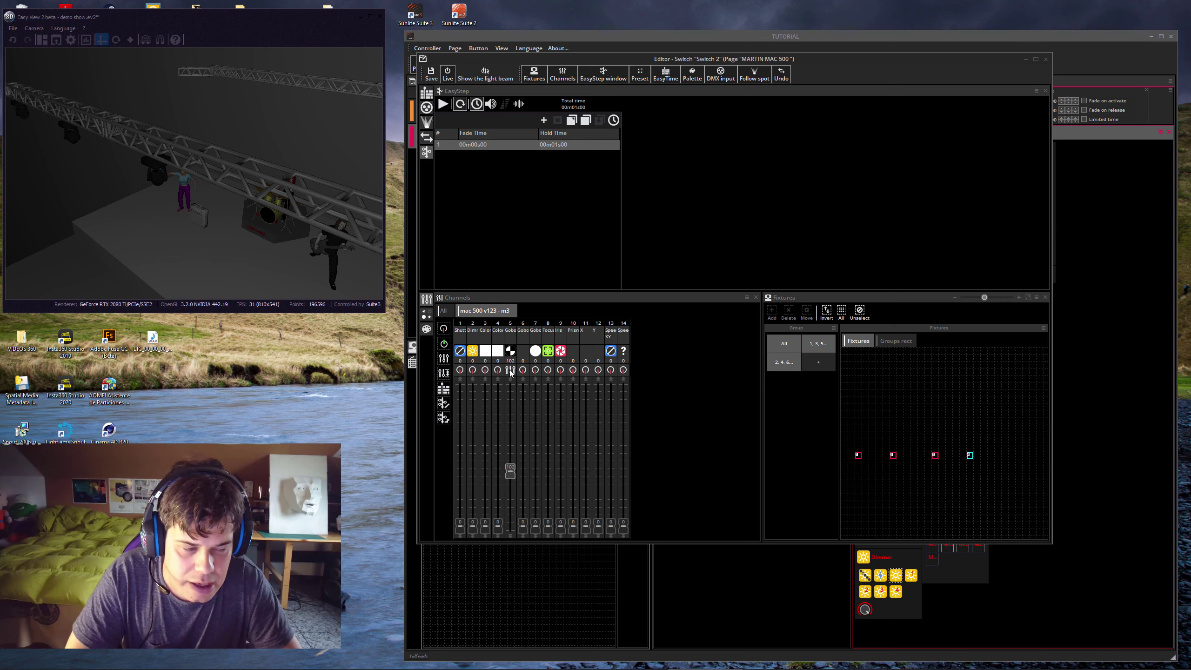
pyautogui.click(1046, 59)
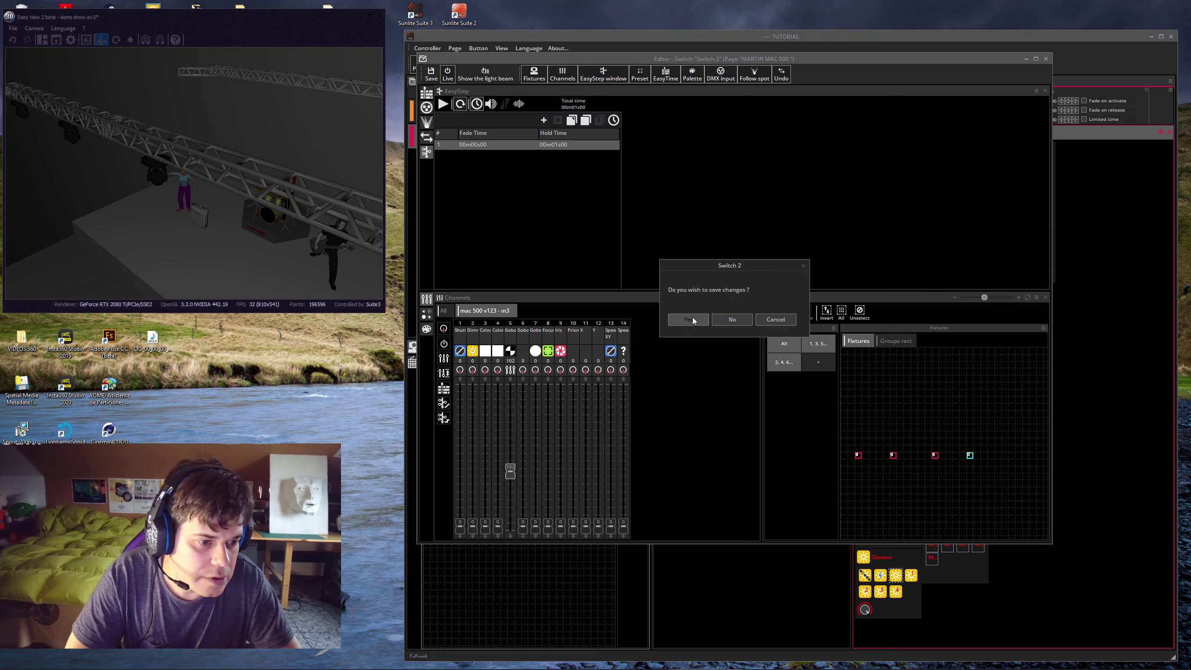
pyautogui.click(692, 317)
# Run the movement, magenta and gobo switches together and examine the combined beams from the front of the 3D stage
pyautogui.click(890, 257)
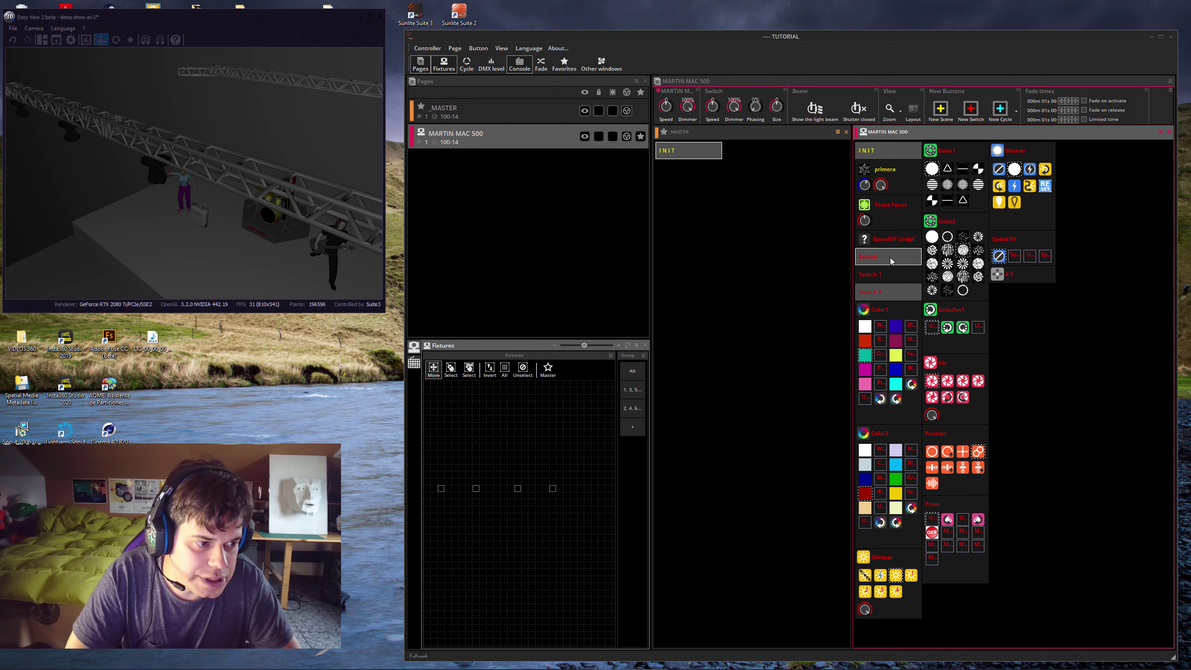
pyautogui.click(894, 291)
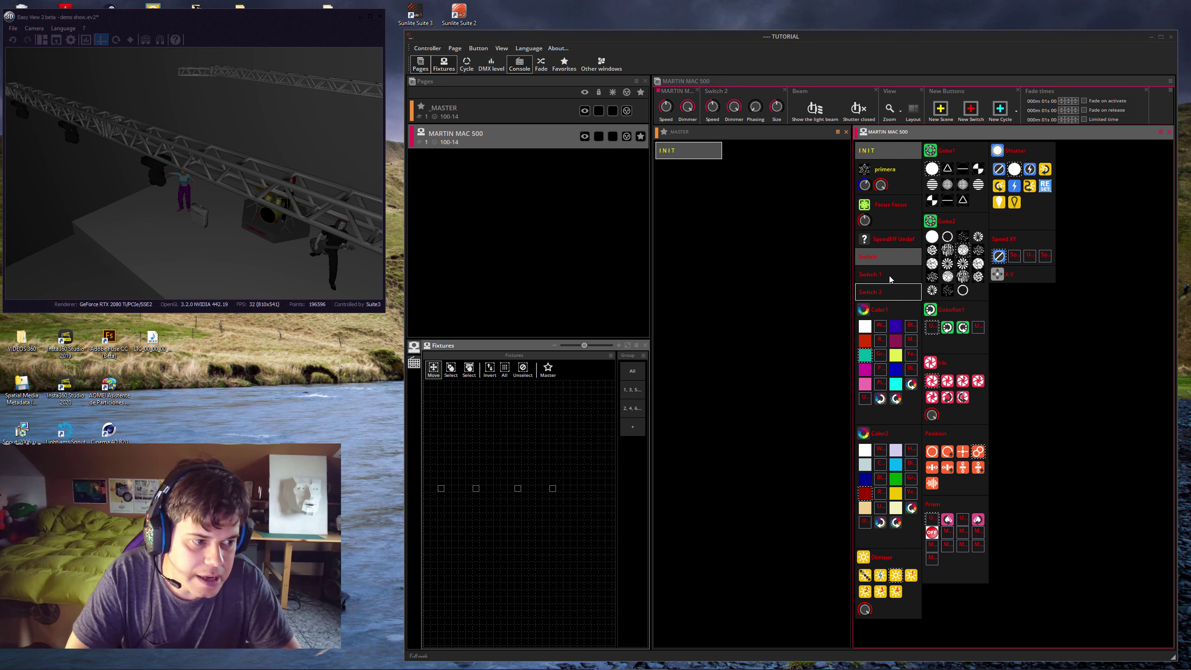
pyautogui.click(889, 275)
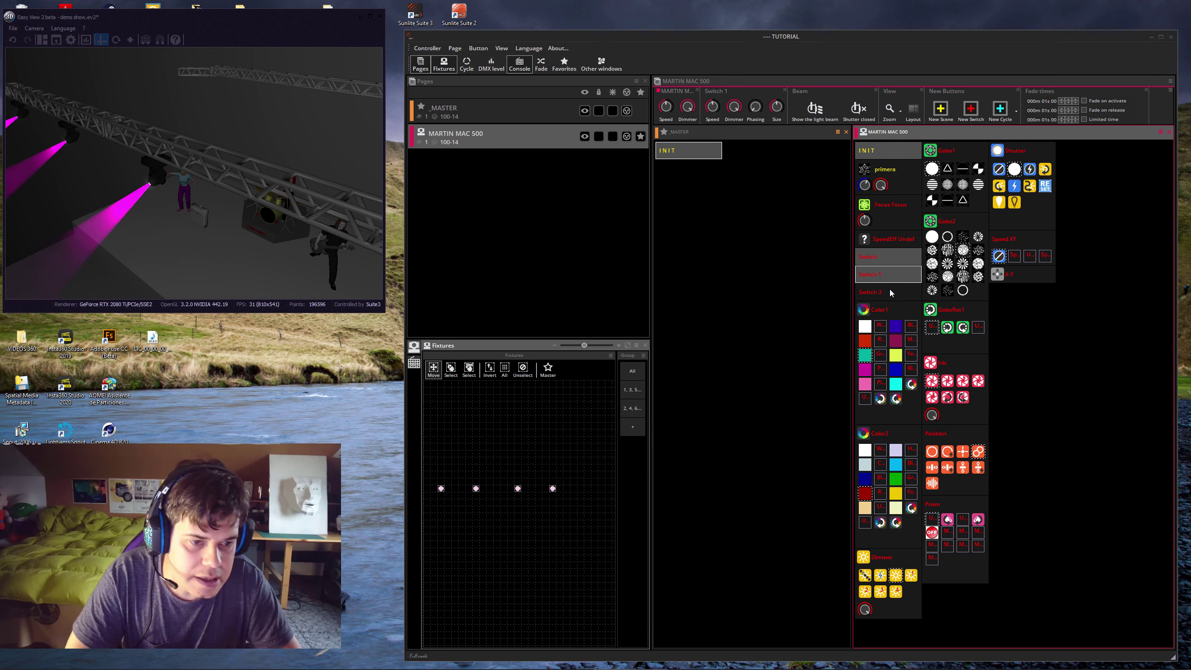
pyautogui.click(890, 291)
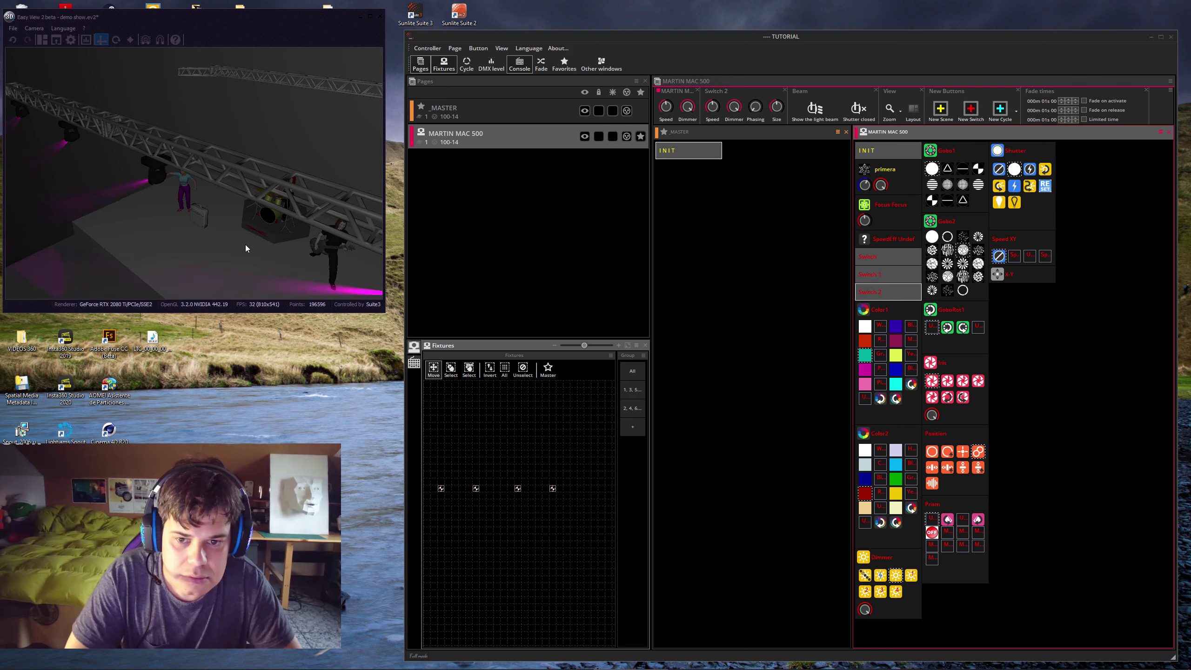
pyautogui.moveTo(218, 244); pyautogui.dragTo(114, 246)
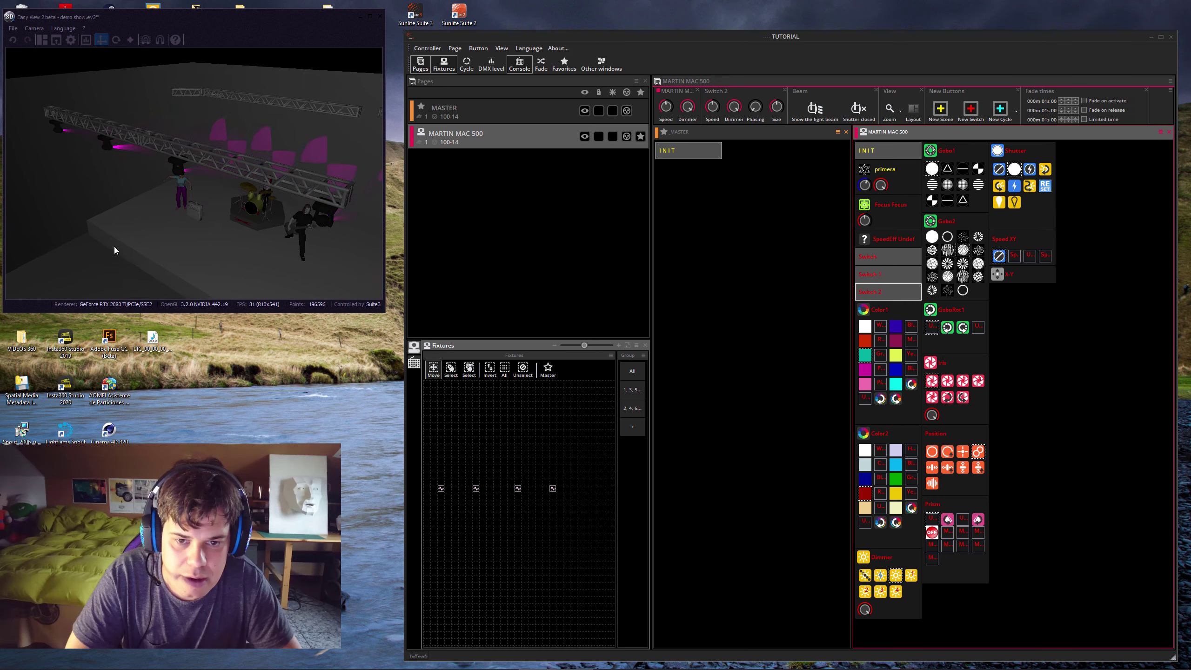
pyautogui.scroll(-3, 113, 246)
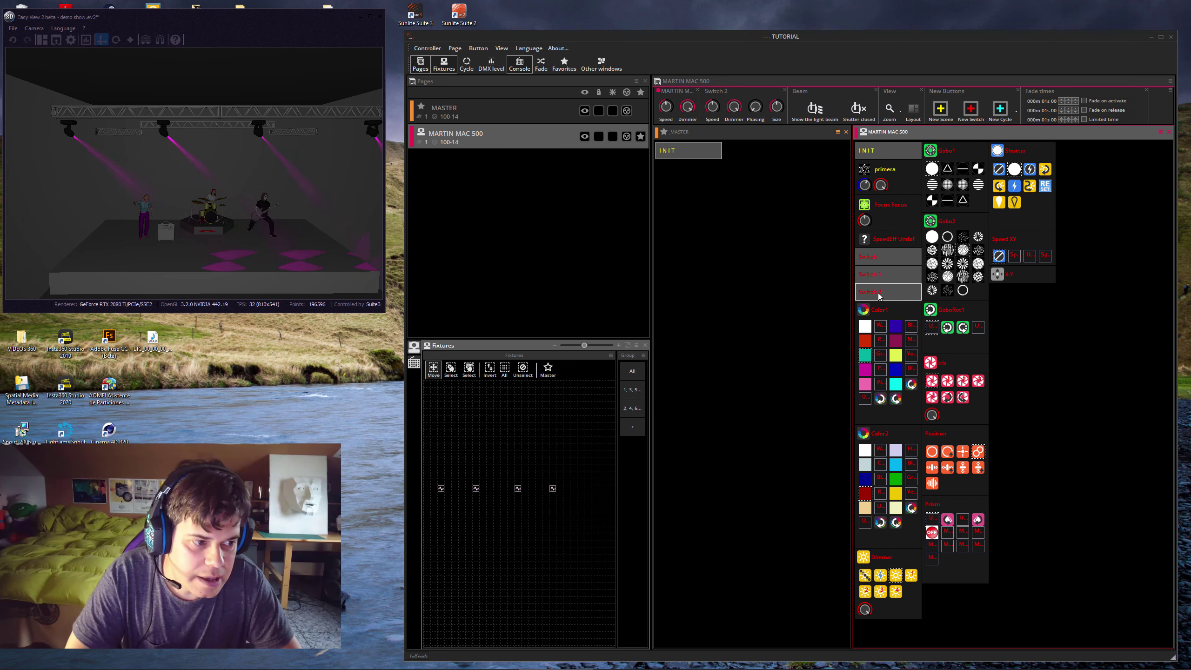
# Test the movement, magenta and gobo switches by turning them on and off in different combinations
pyautogui.click(885, 277)
pyautogui.click(891, 290)
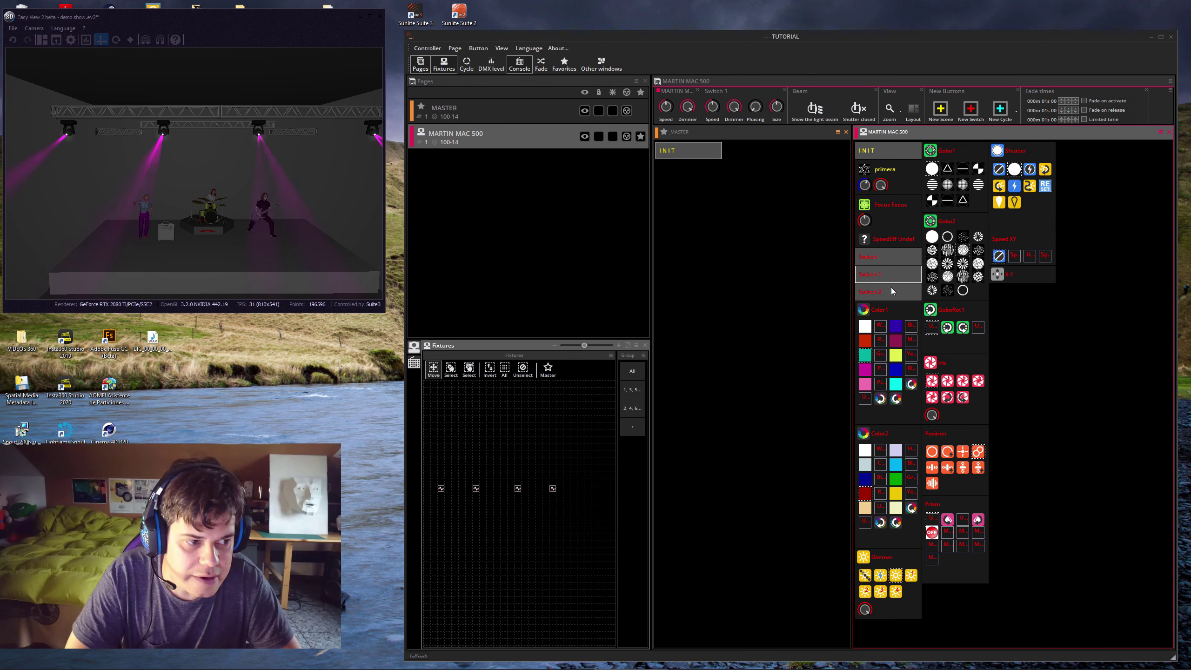
pyautogui.click(886, 277)
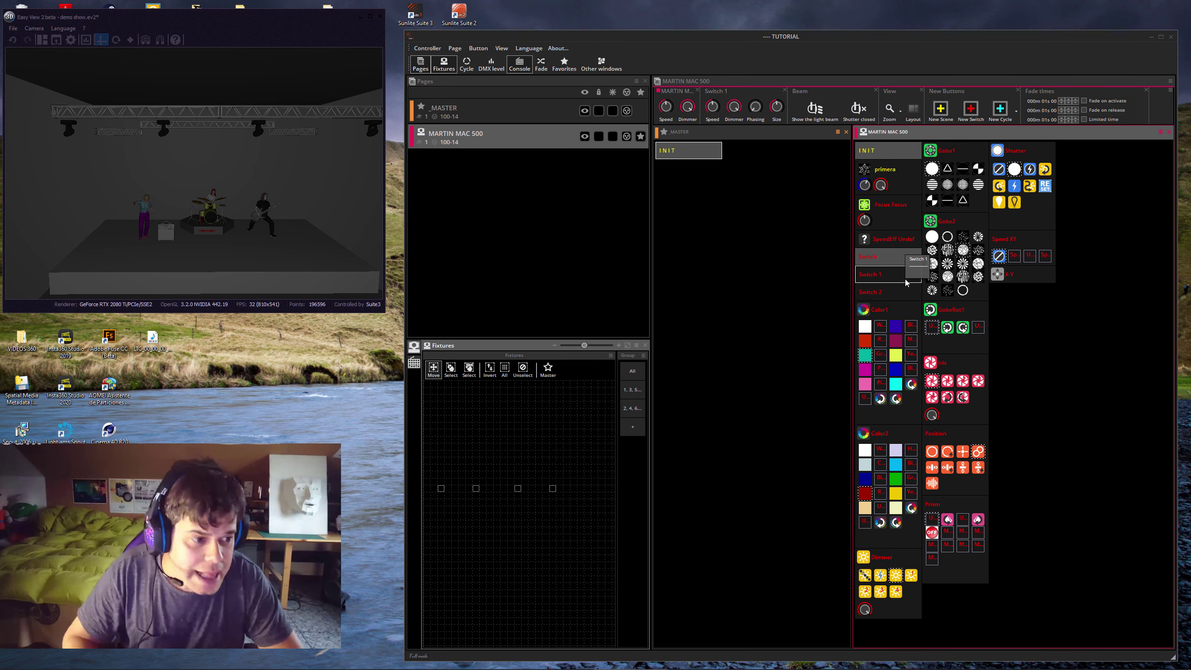
pyautogui.click(895, 257)
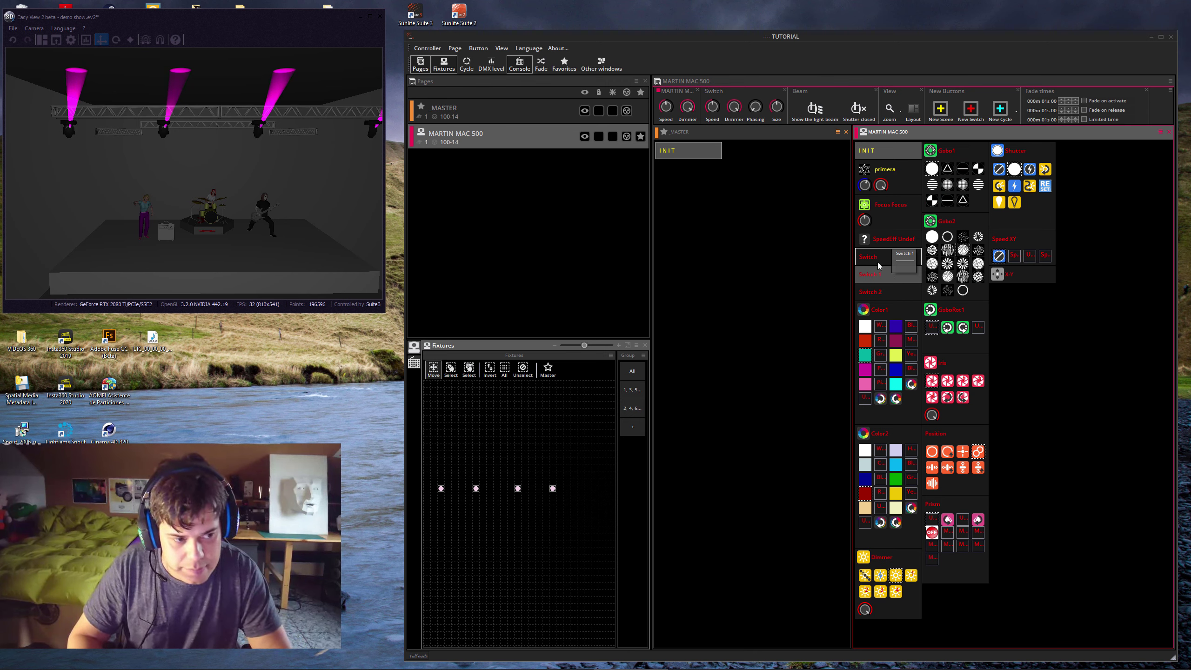
pyautogui.click(886, 261)
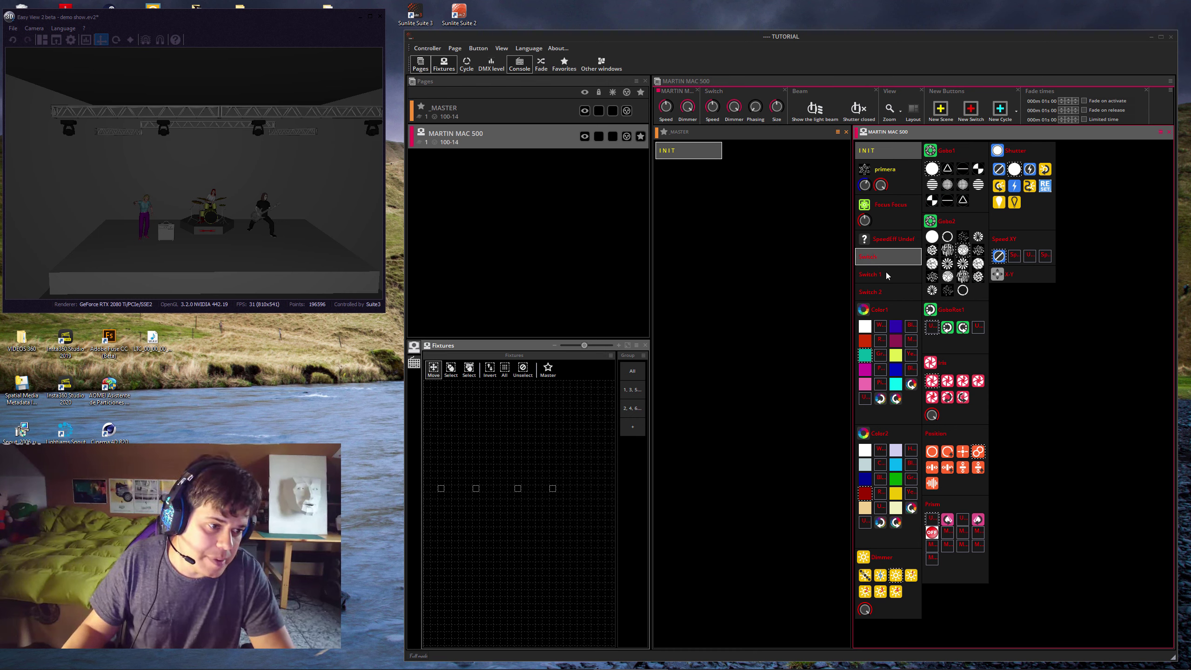
pyautogui.click(886, 272)
pyautogui.click(887, 274)
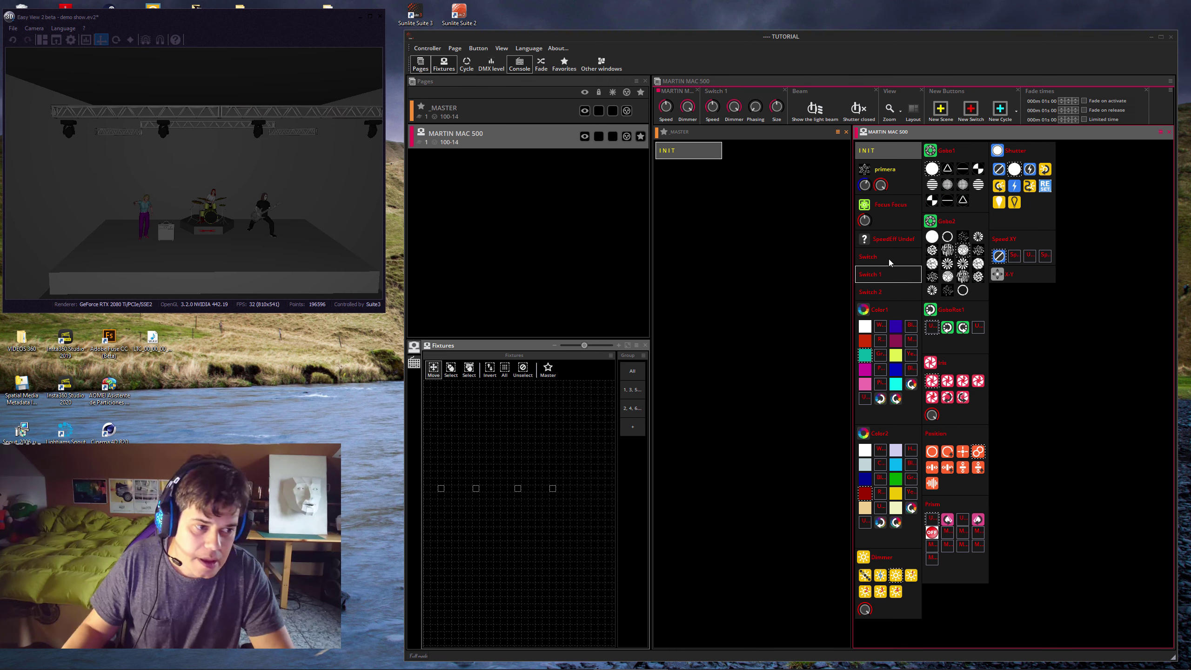
pyautogui.click(888, 258)
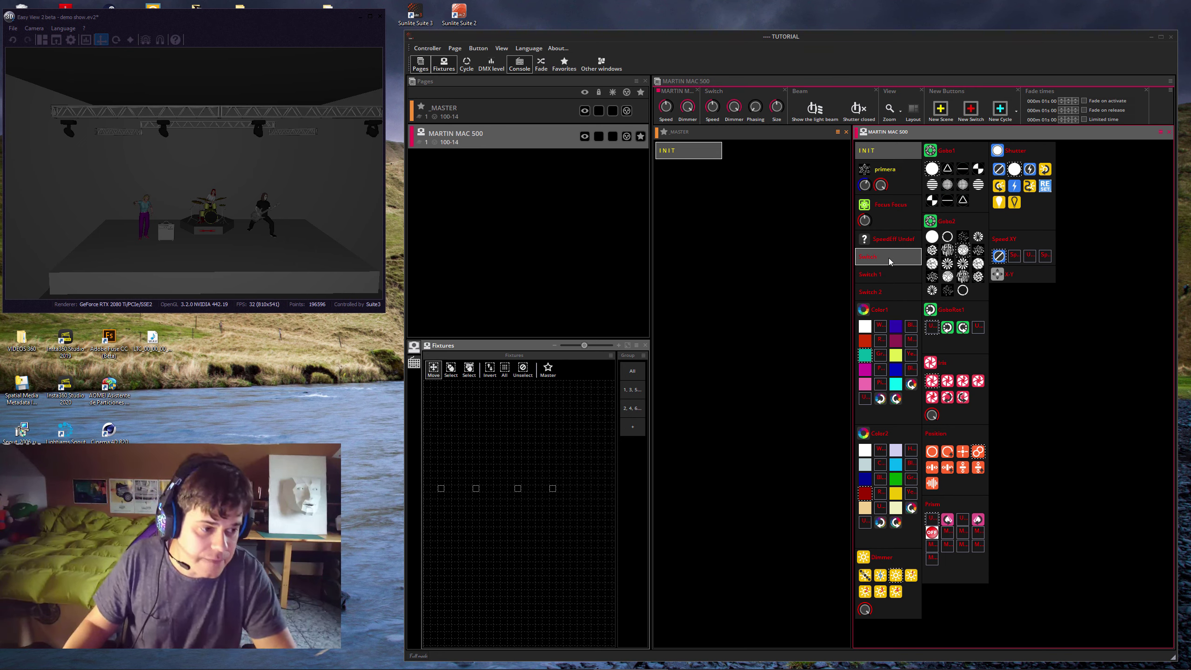
# Link the movement switch to the T key as its trigger and test it on and off with that key
pyautogui.rightClick(888, 258)
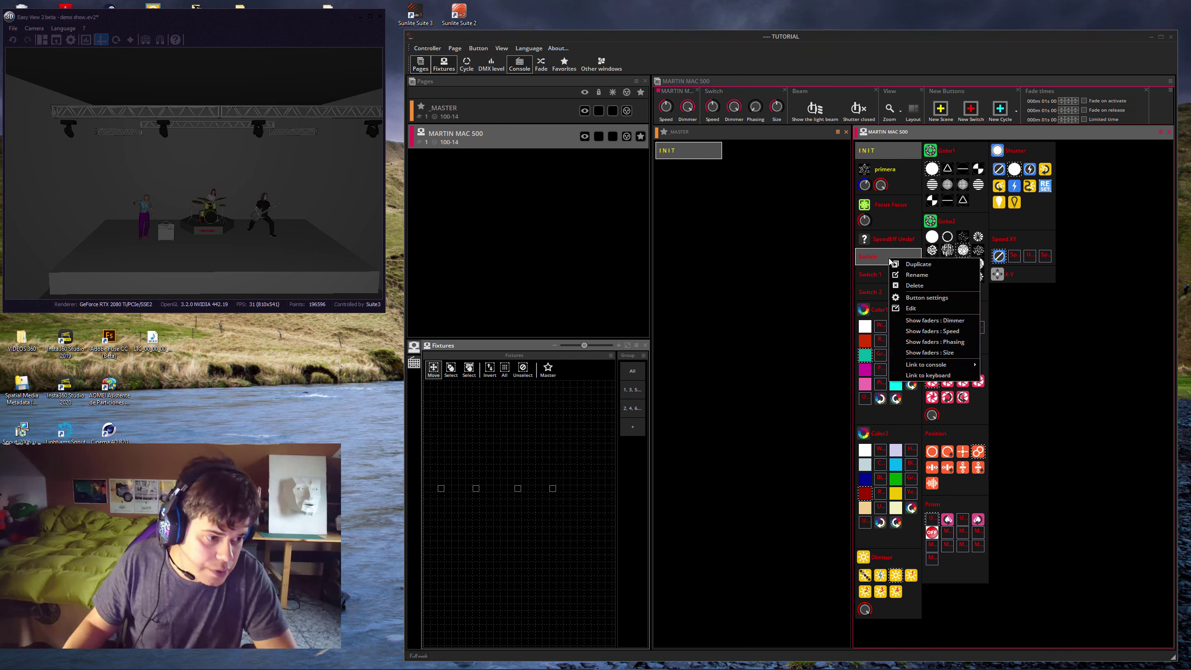
pyautogui.click(916, 297)
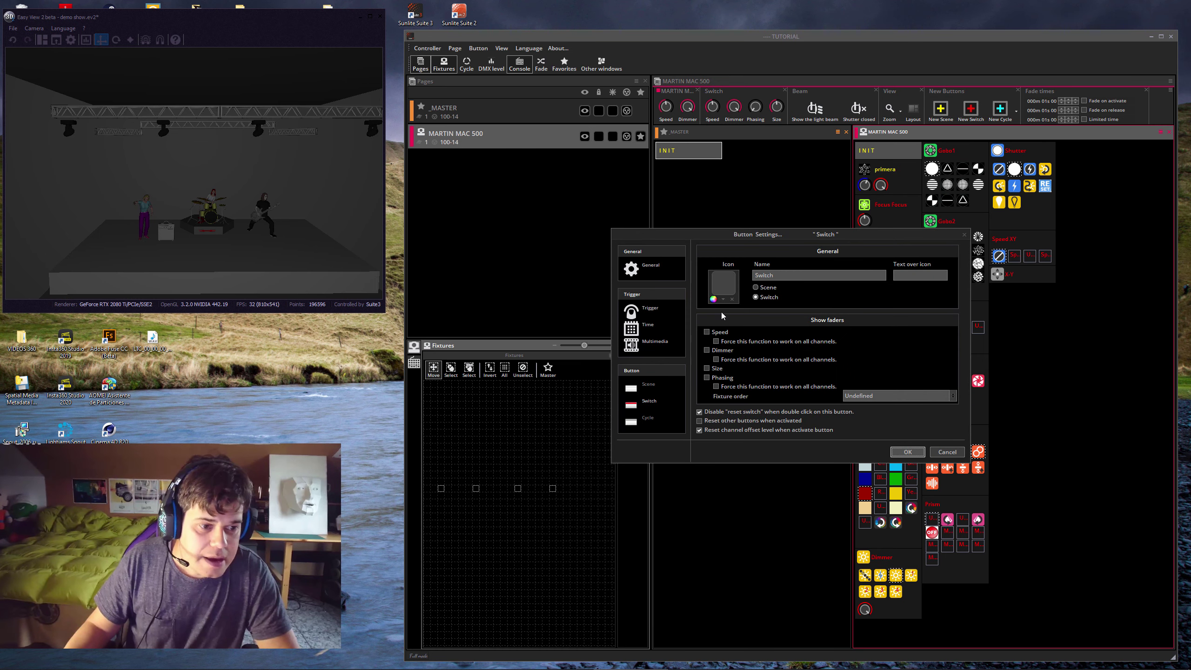
pyautogui.click(653, 311)
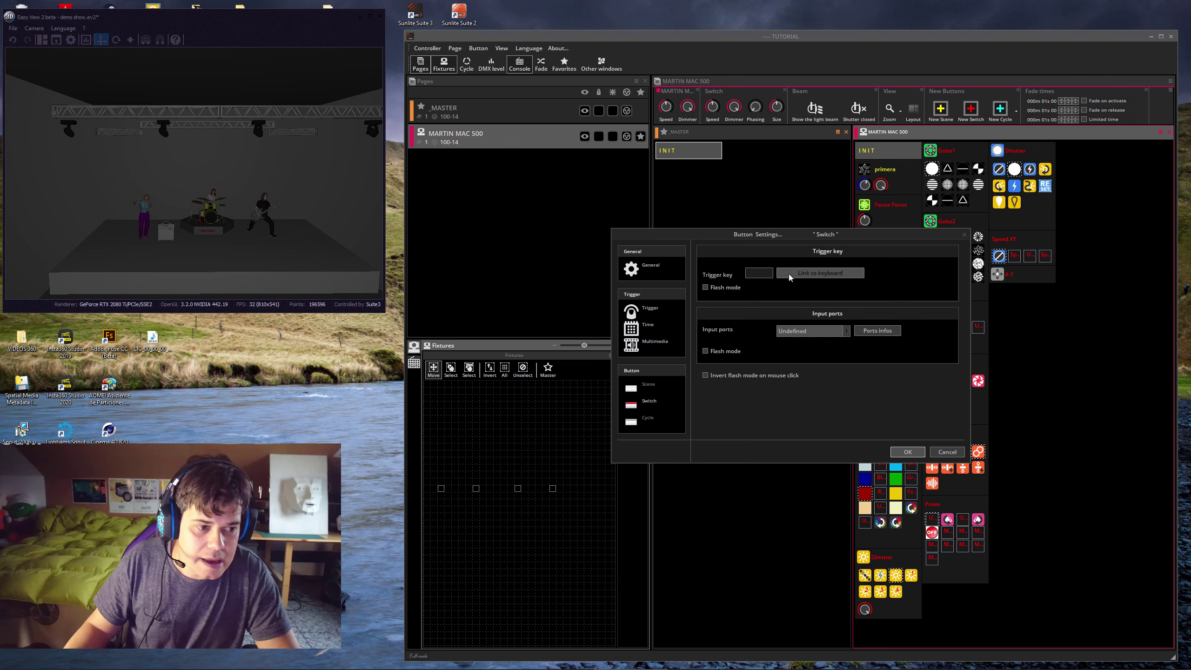
pyautogui.click(793, 273)
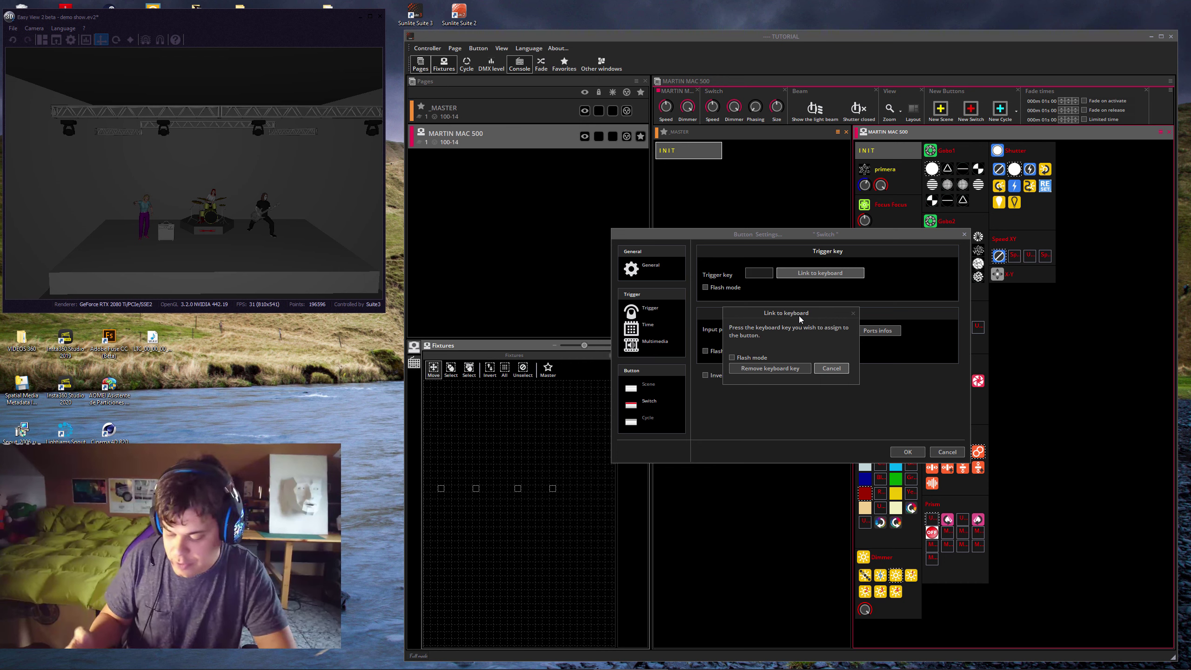
pyautogui.press('t')
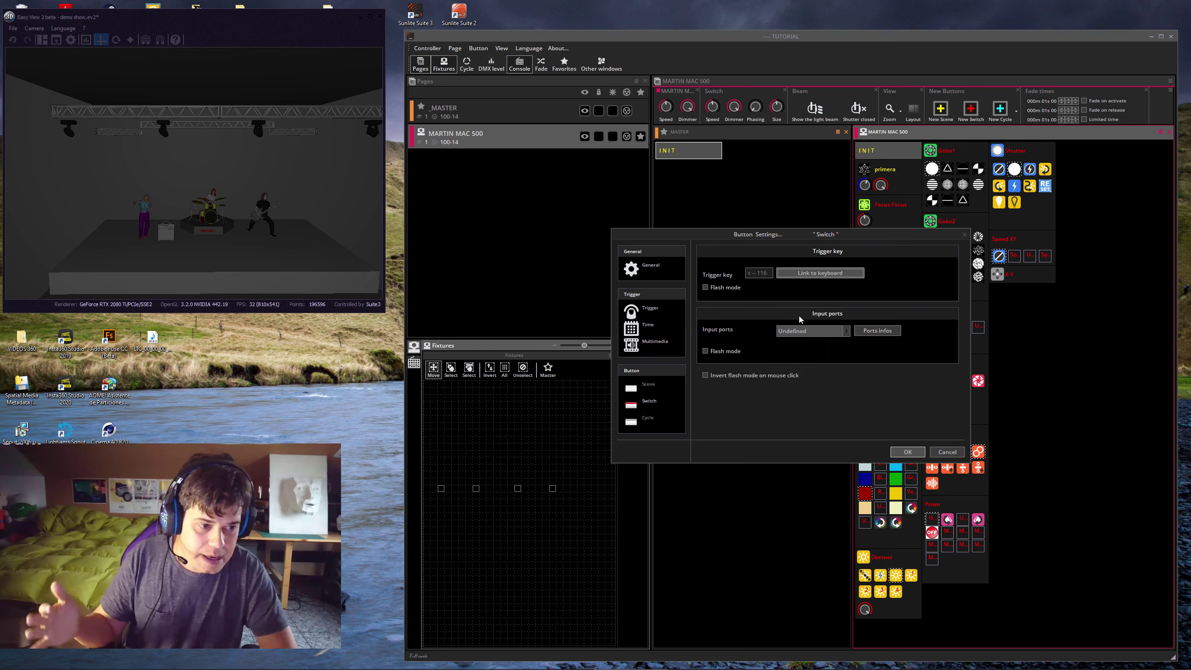
pyautogui.click(908, 453)
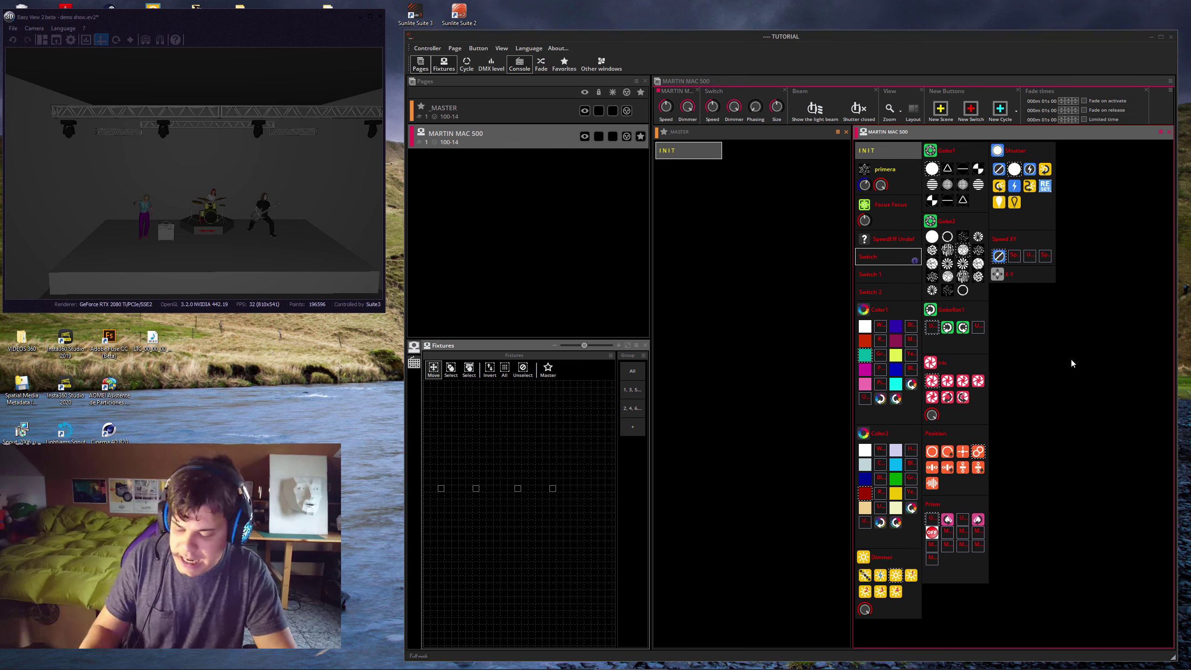
pyautogui.press('t')
pyautogui.press('t')
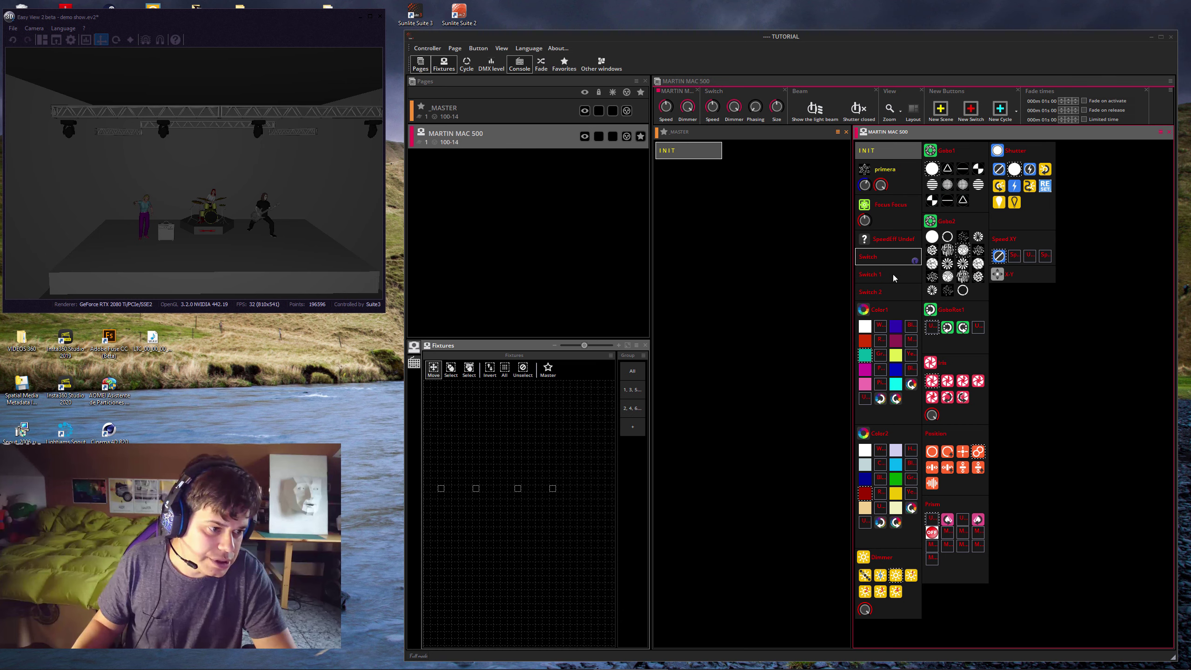
# Link the magenta switch, Switch 1, to the Y key as its trigger and confirm its button settings
pyautogui.rightClick(893, 273)
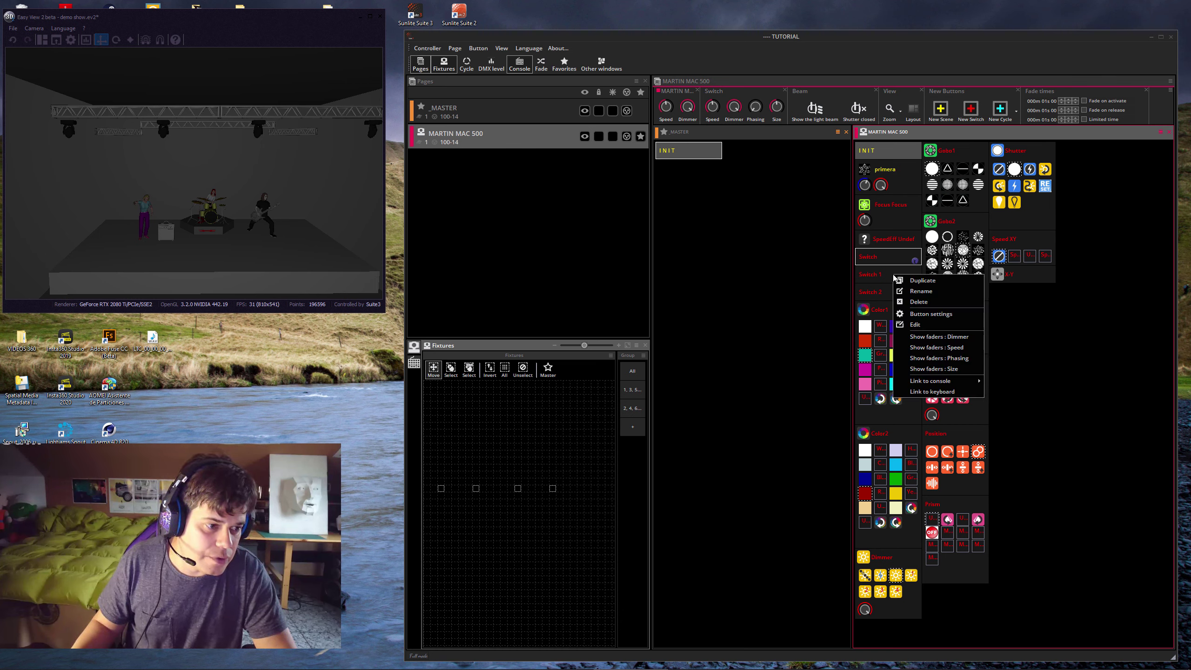
pyautogui.click(918, 313)
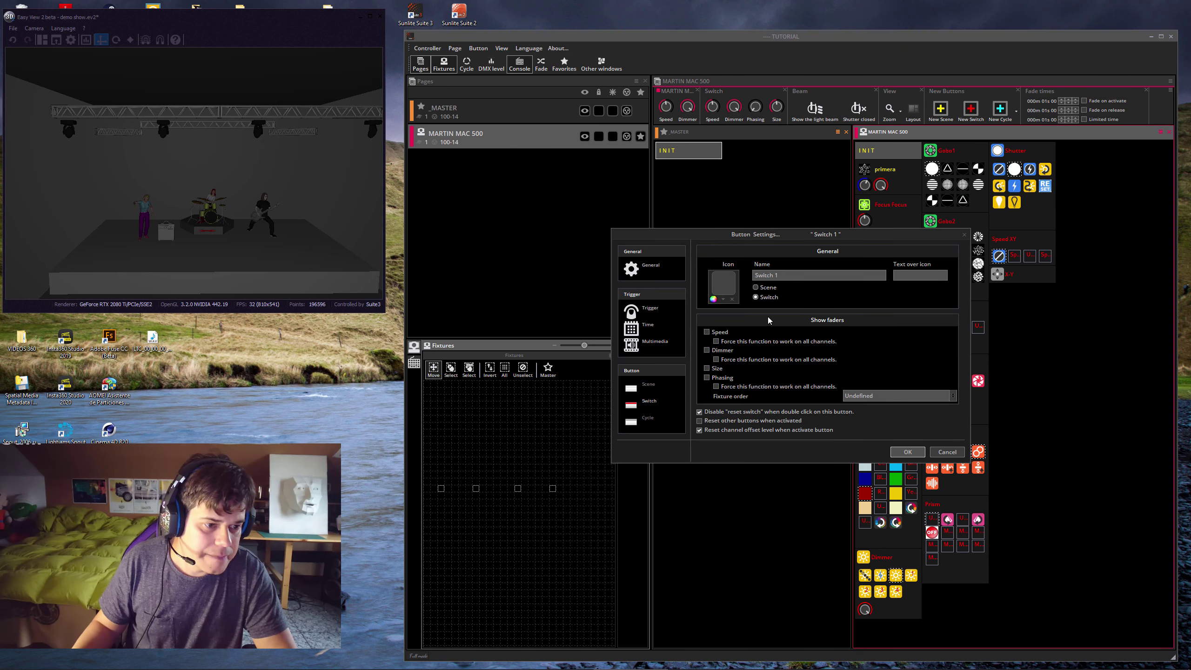
pyautogui.click(650, 309)
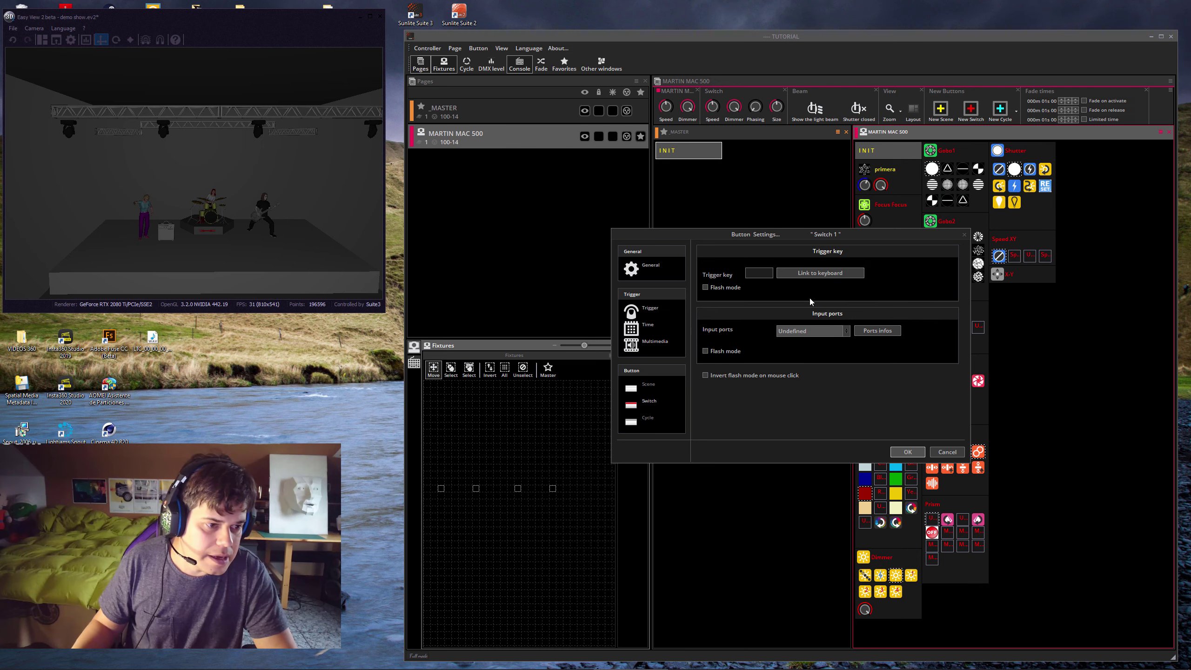
pyautogui.click(824, 274)
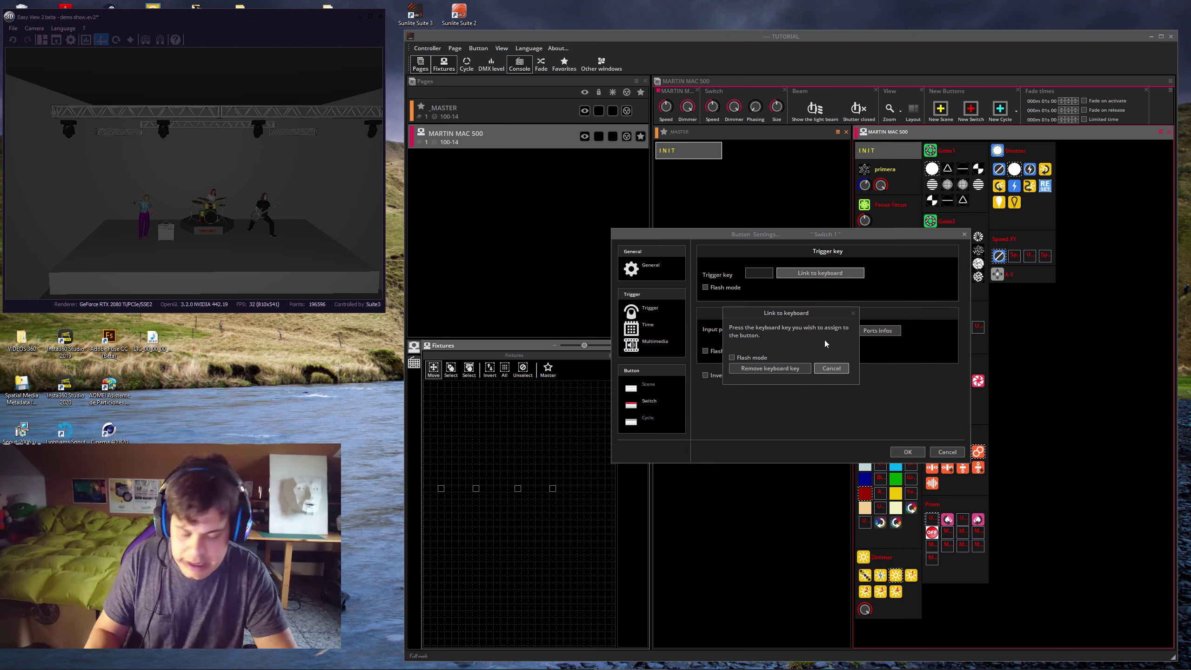
pyautogui.press('y')
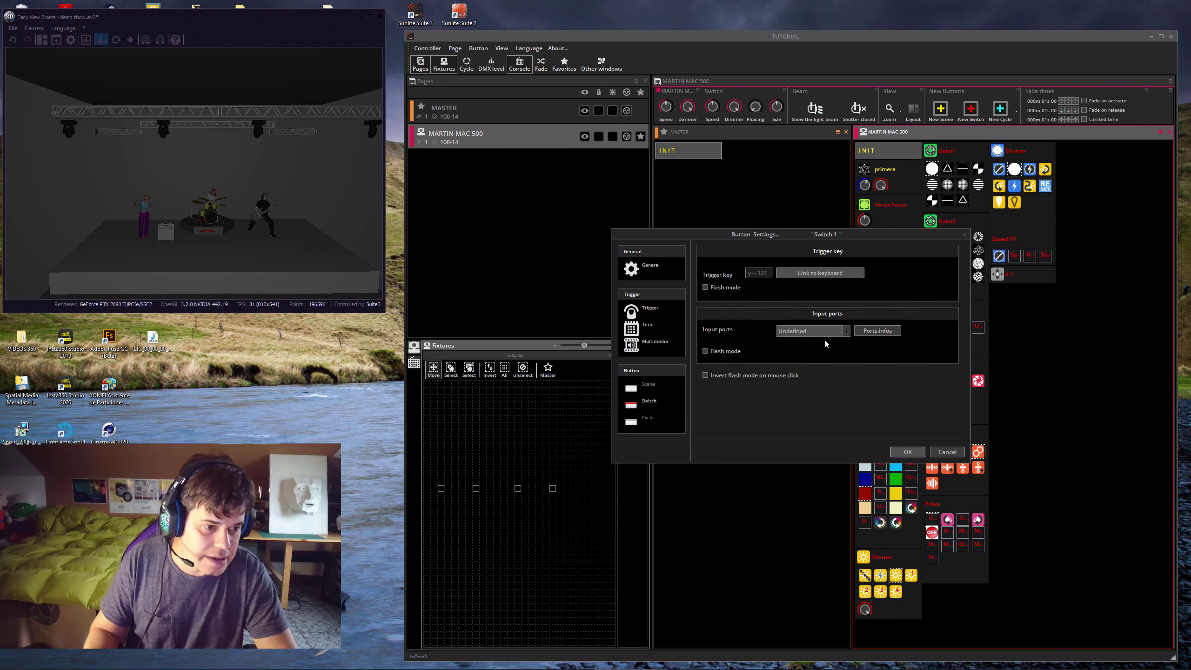
pyautogui.click(907, 452)
# Link the gobo switch, Switch 2, to the U key as its trigger and confirm its button settings
pyautogui.click(884, 293)
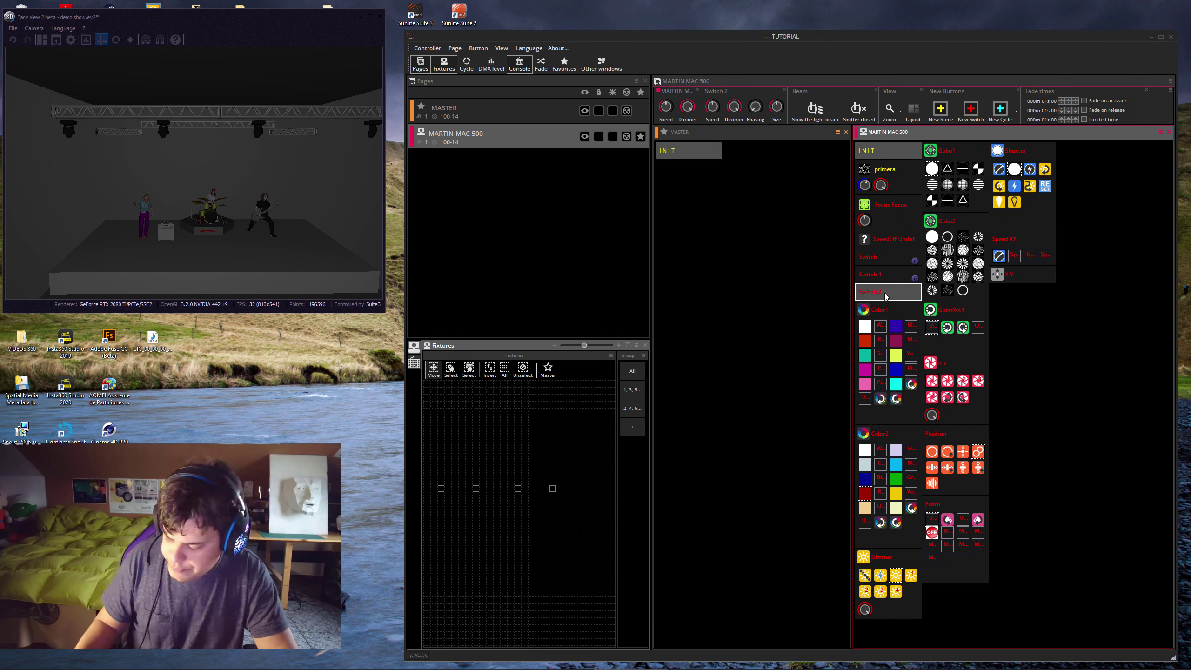
pyautogui.rightClick(884, 292)
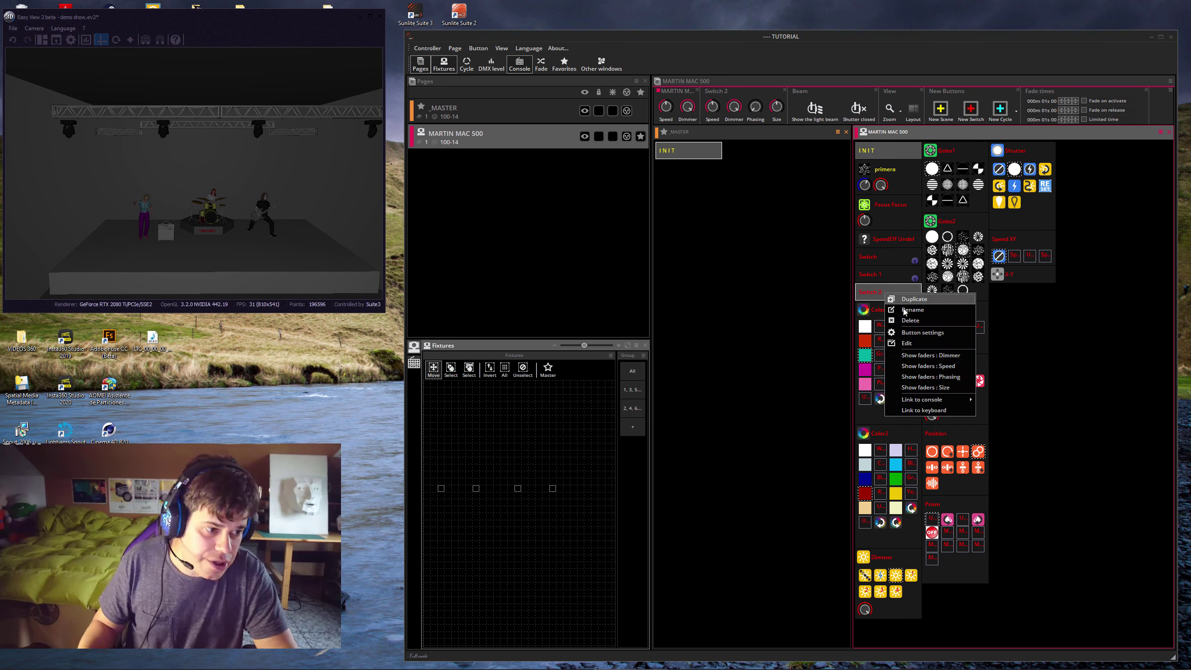
pyautogui.click(909, 332)
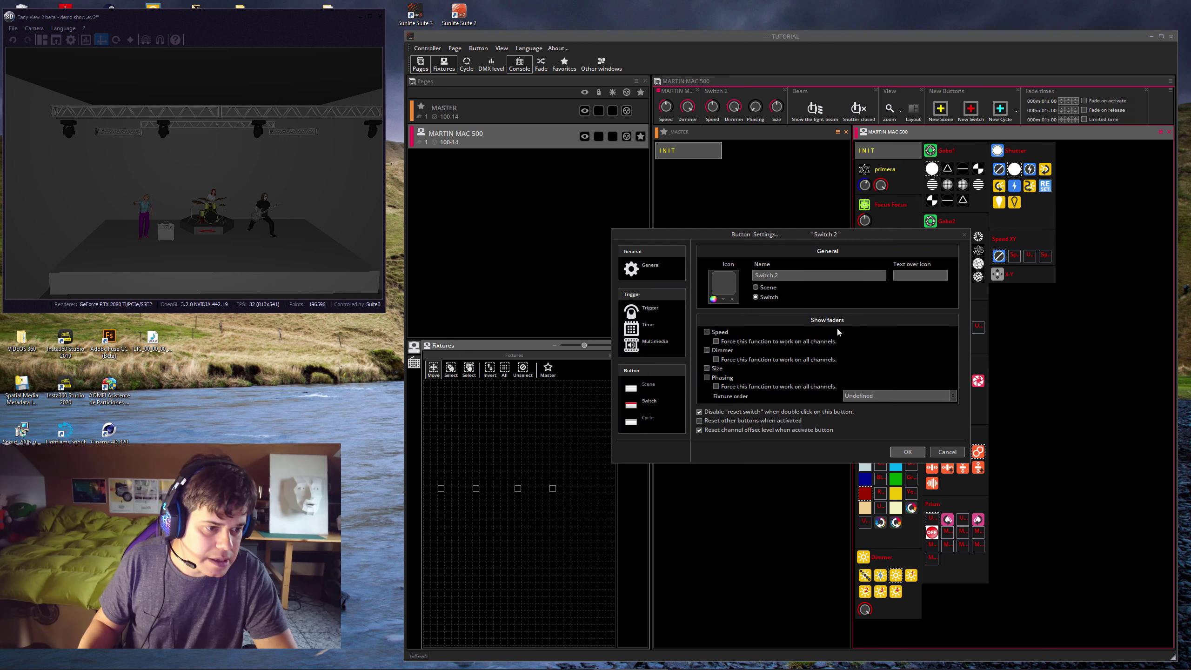
pyautogui.click(650, 311)
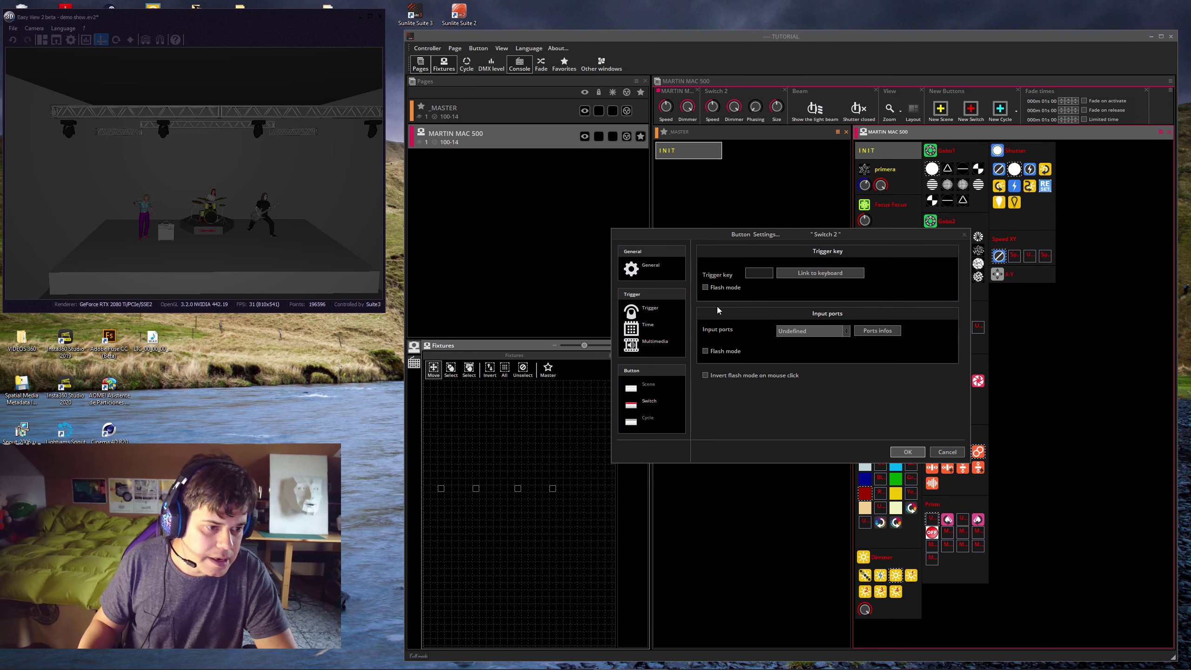
pyautogui.click(797, 274)
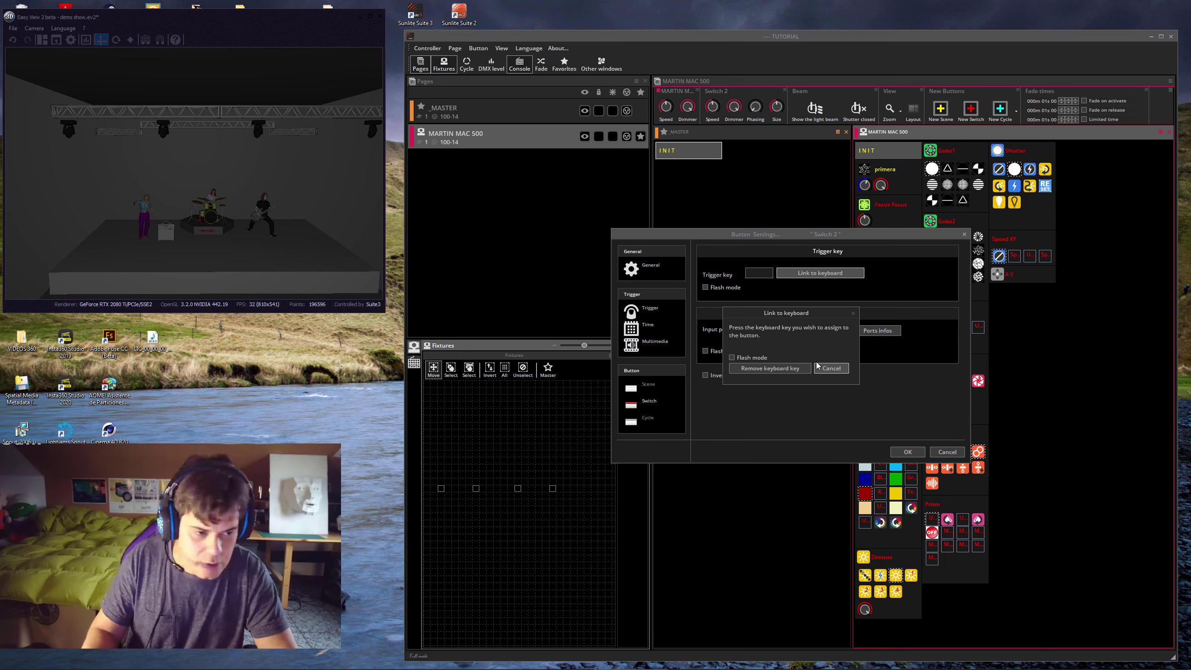
pyautogui.press('u')
pyautogui.click(909, 452)
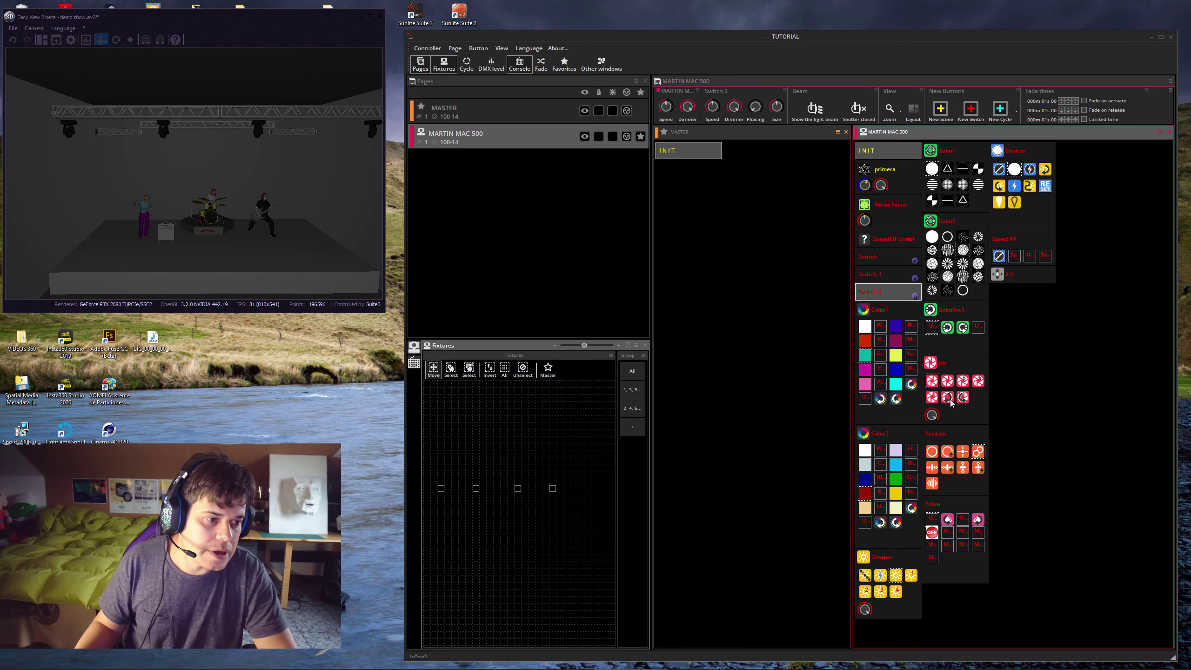
# Test the movement, magenta and gobo switches with their T, Y and U trigger keys, and turn the active switches off
pyautogui.press('t')
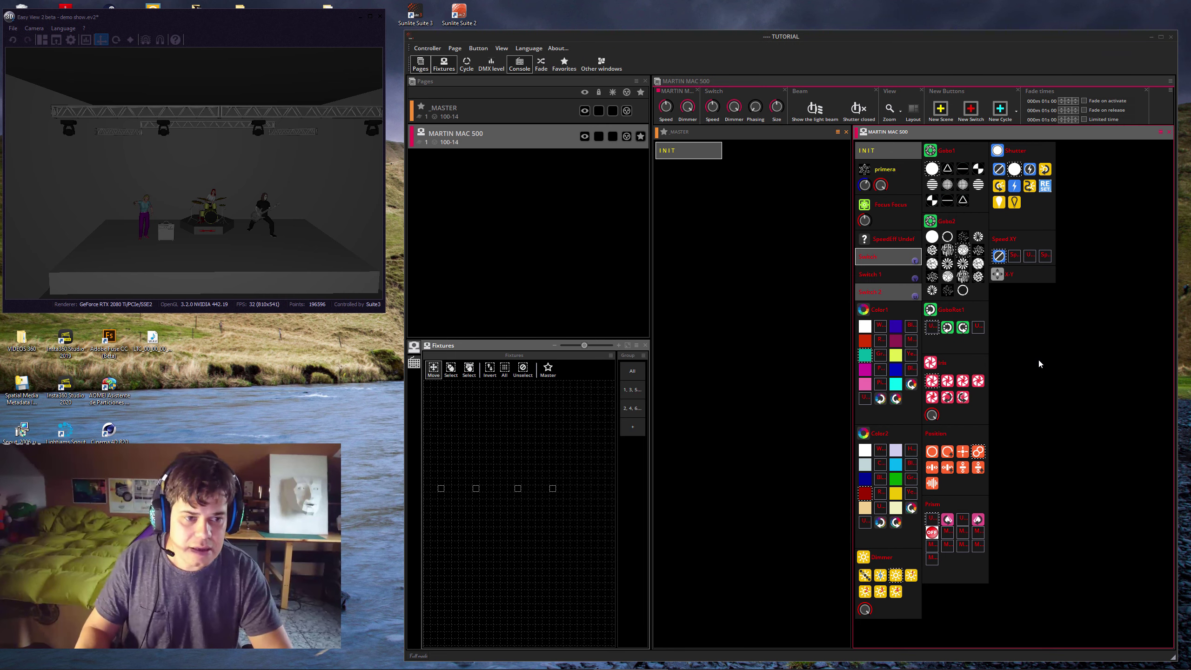
pyautogui.press('y')
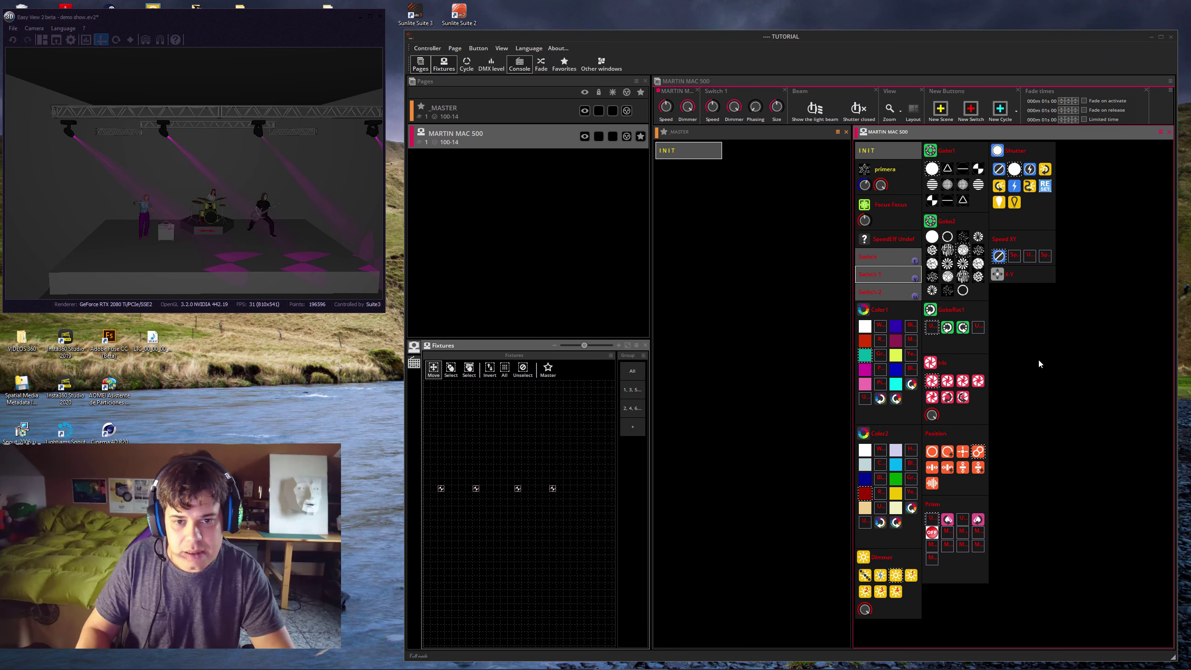
pyautogui.press('u')
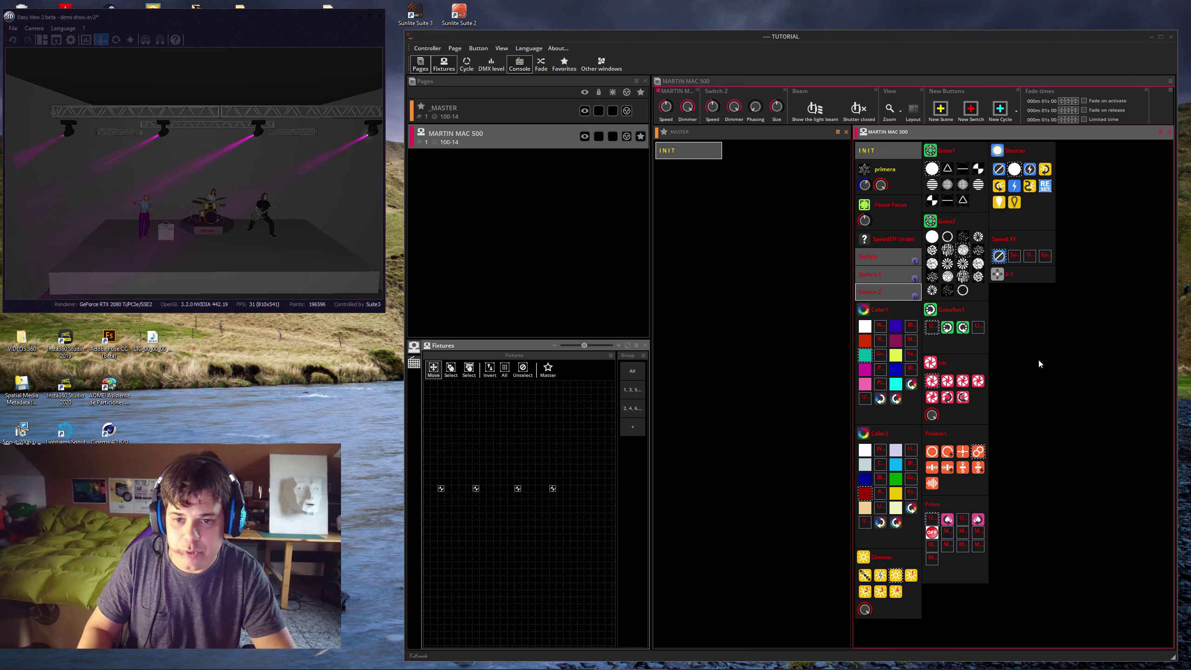
pyautogui.press('u')
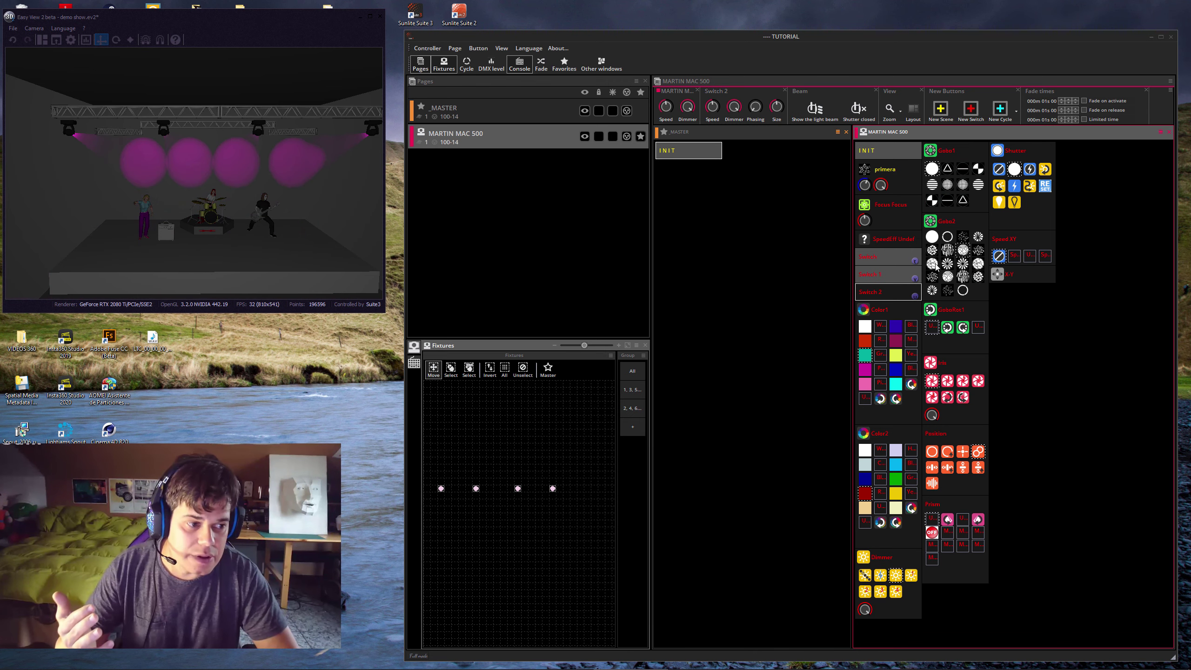
pyautogui.click(913, 276)
pyautogui.click(907, 258)
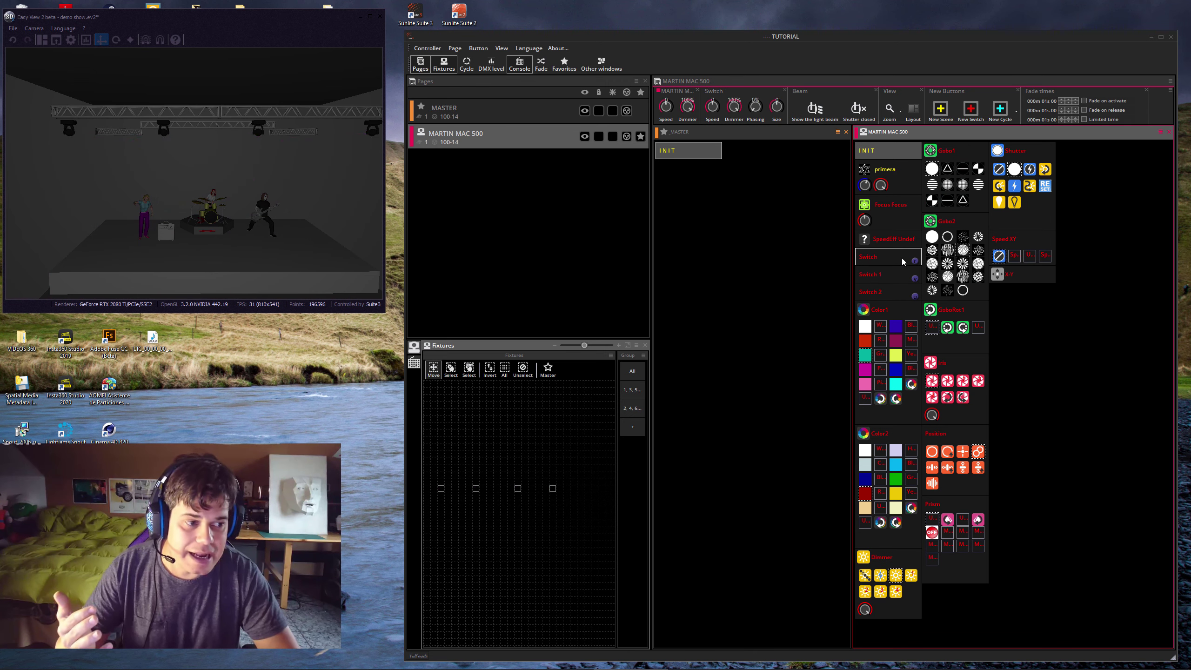
# Run the primera scene and view its beams from the side of the 3D stage
pyautogui.click(897, 174)
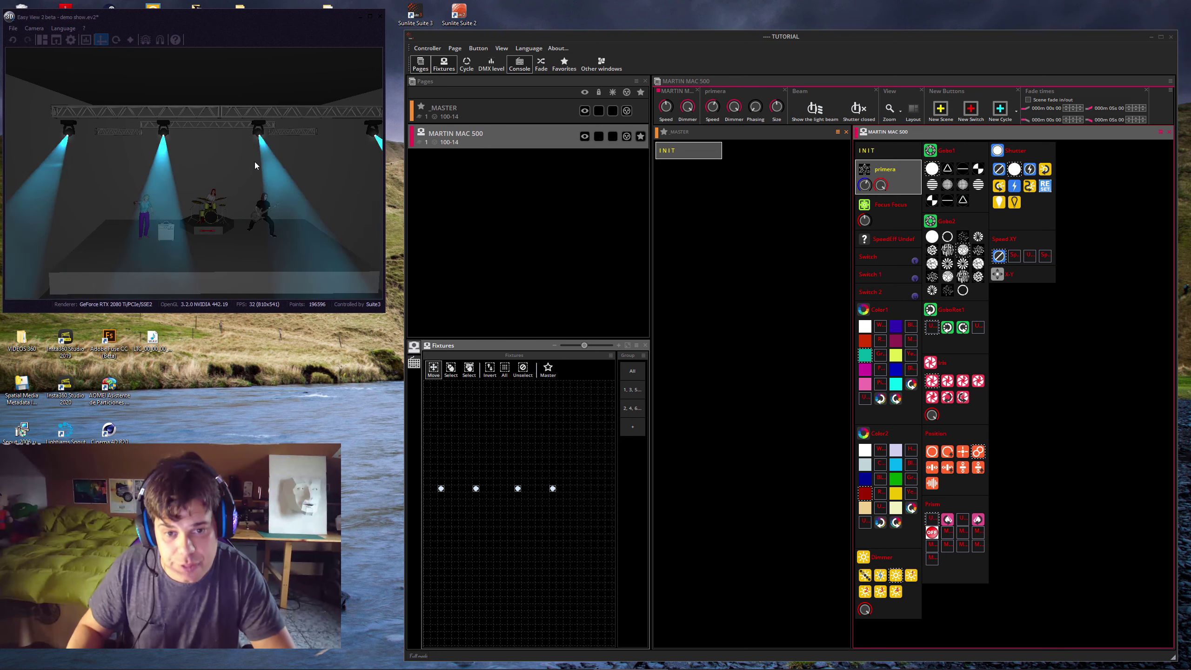
pyautogui.moveTo(255, 166); pyautogui.dragTo(248, 158)
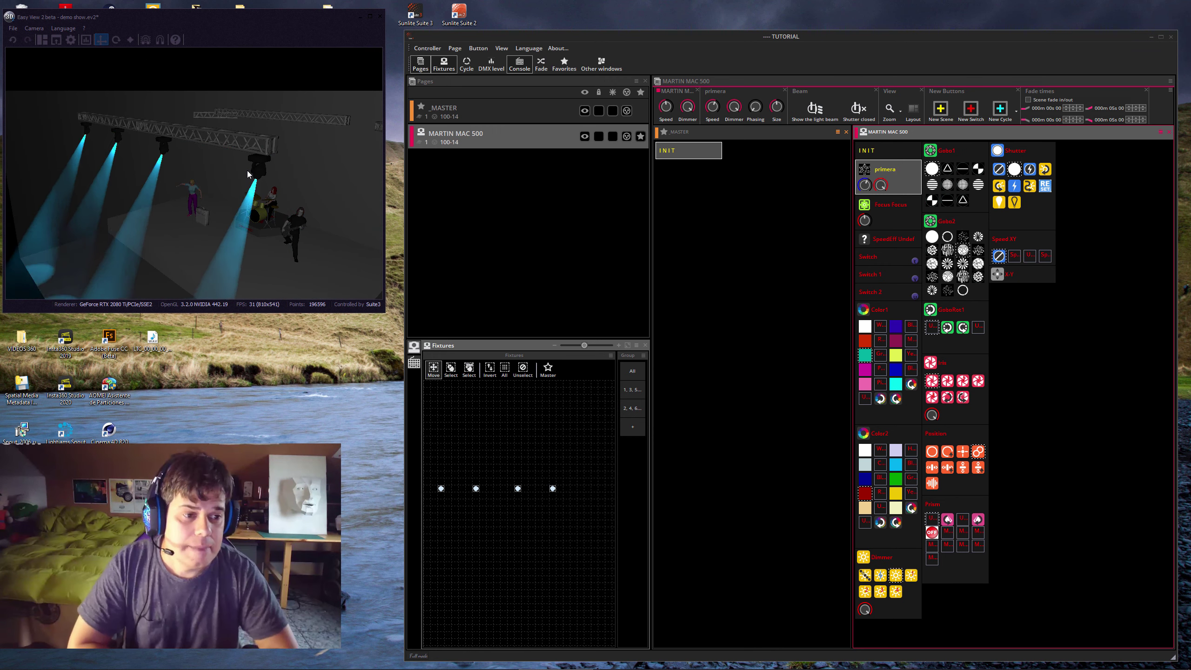
# Set APC MINI as the only MIDI input and output device in the controller's MIDI setup and confirm the settings
pyautogui.click(720, 274)
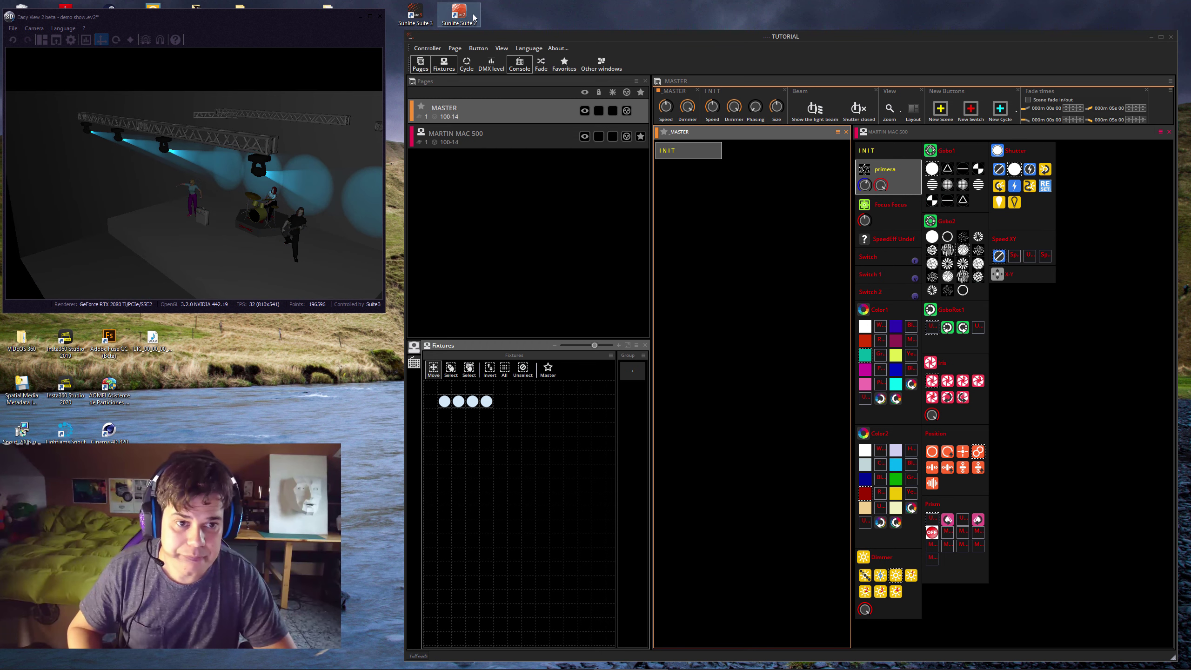
pyautogui.click(435, 49)
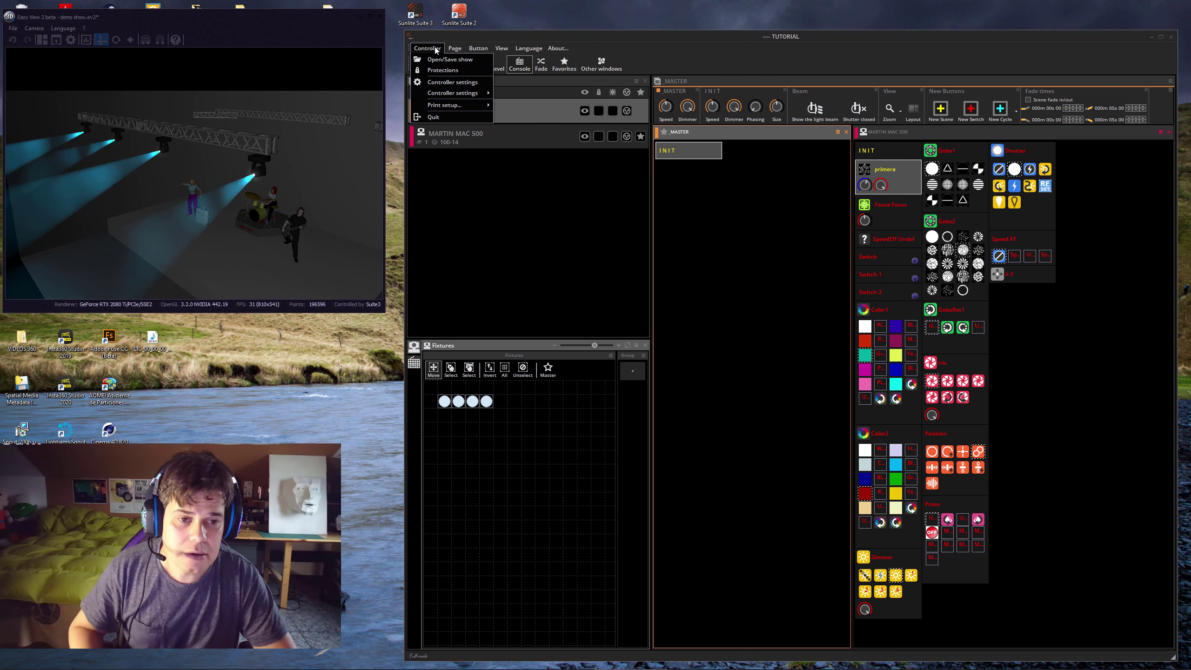
pyautogui.moveTo(454, 94)
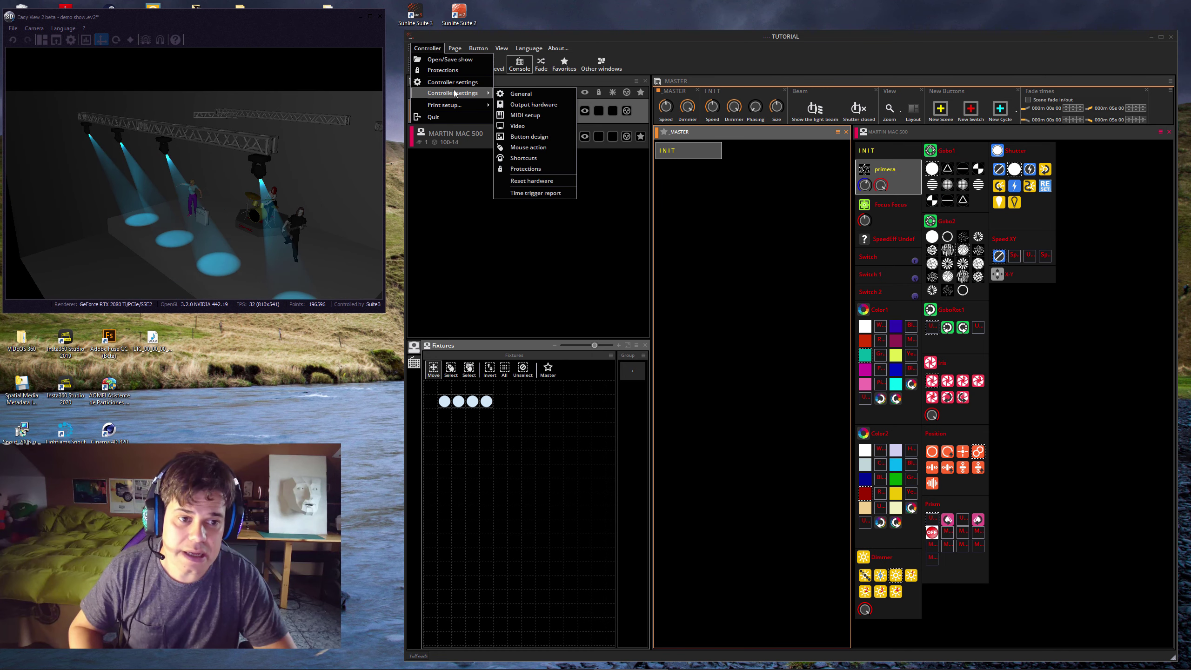
pyautogui.click(528, 114)
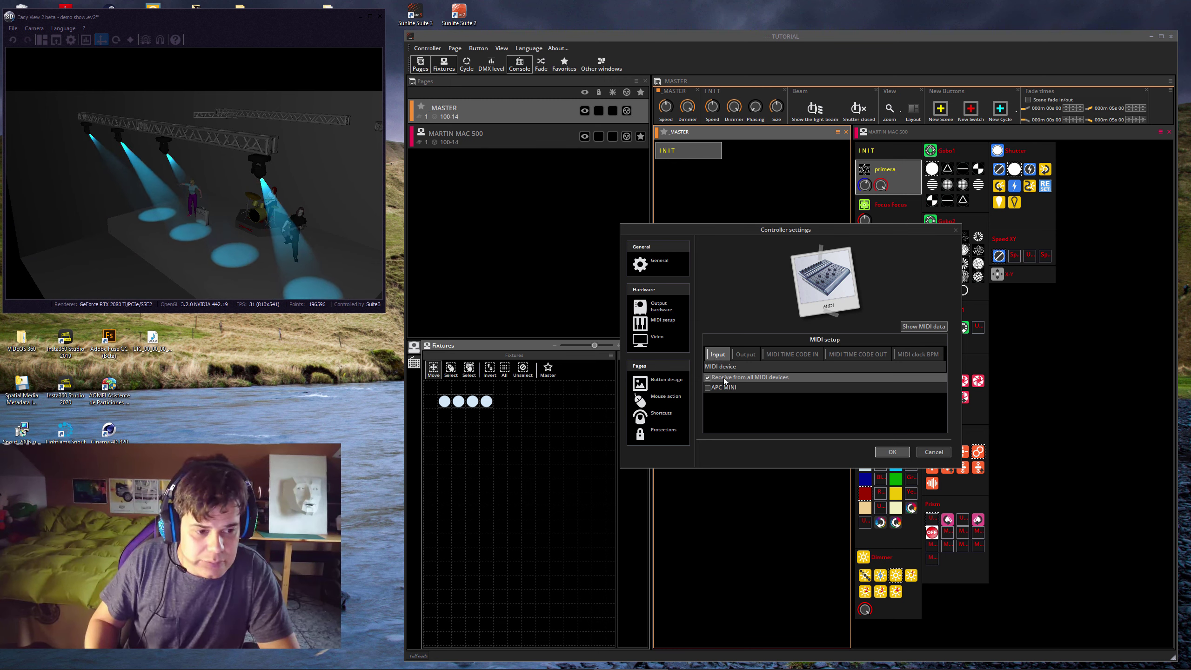
pyautogui.click(709, 389)
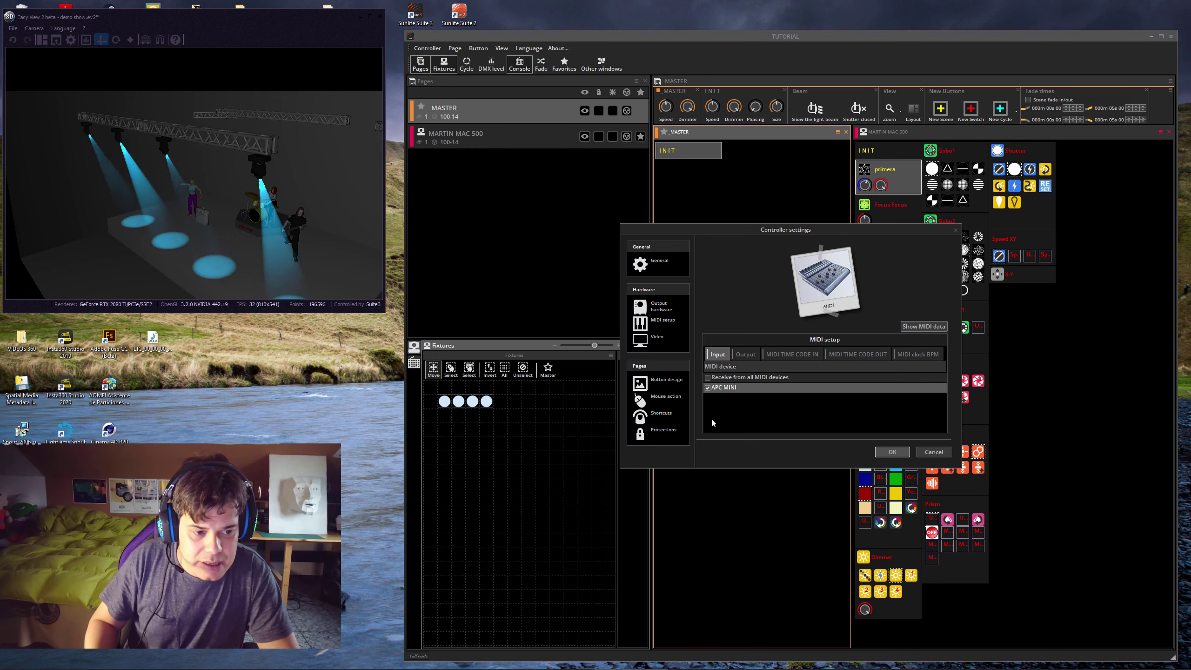
pyautogui.click(709, 378)
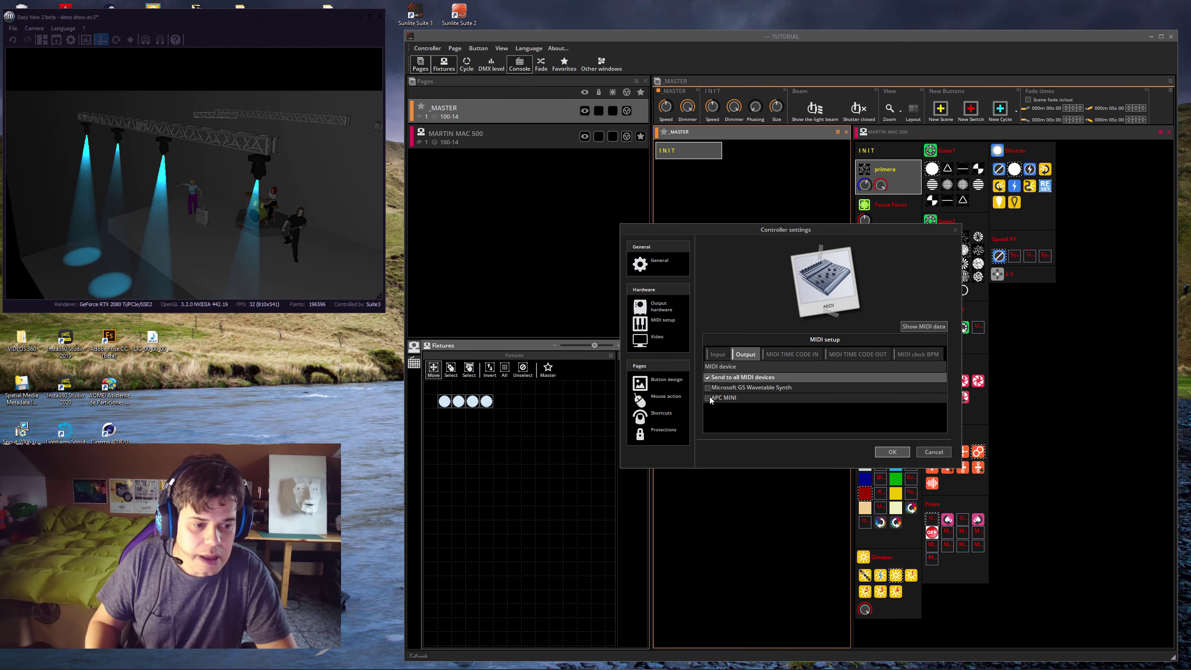
pyautogui.click(707, 397)
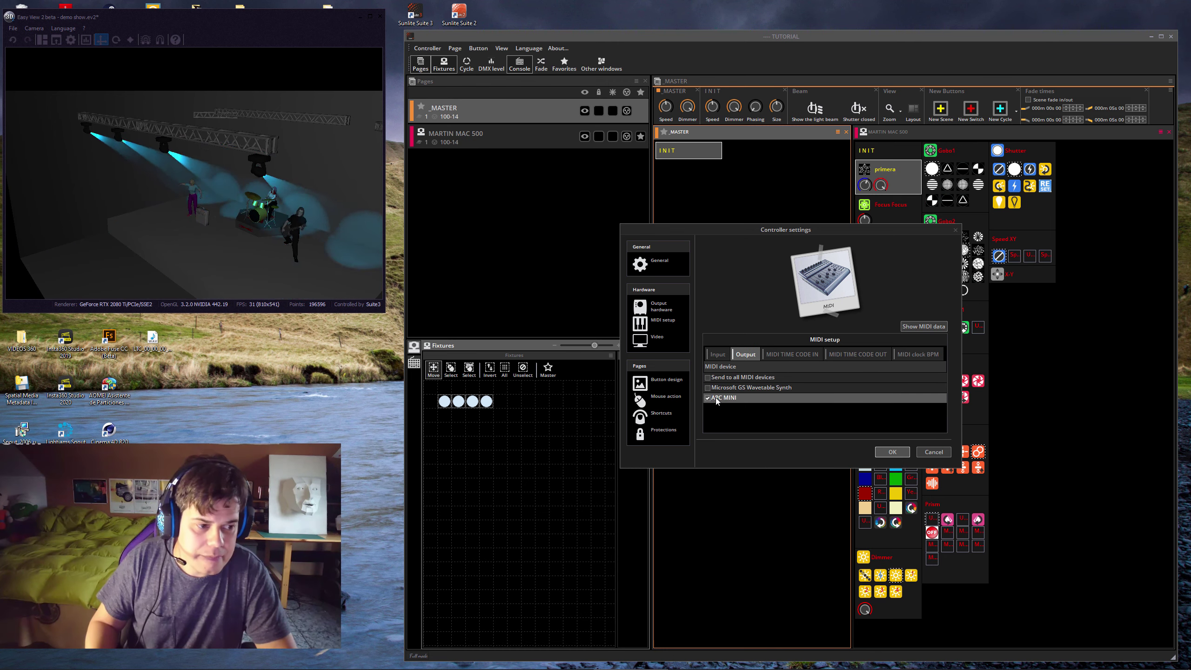
pyautogui.click(893, 452)
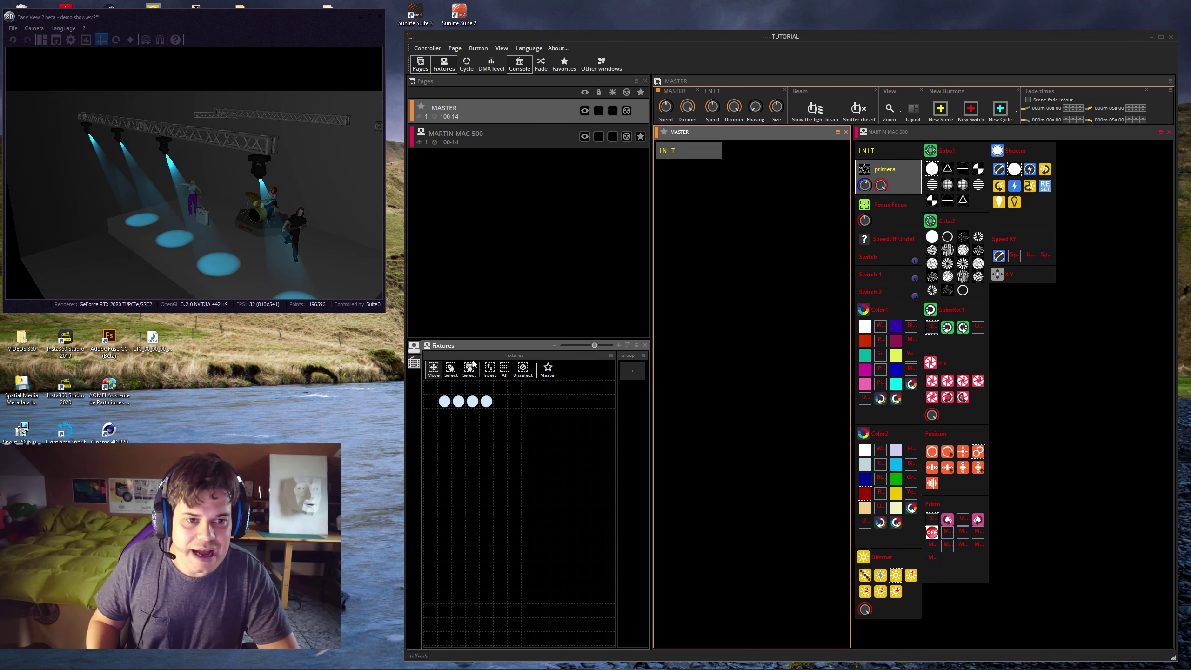
# Show the console window and load the Akai APC mini as its console for Preset ID 1
pyautogui.click(517, 64)
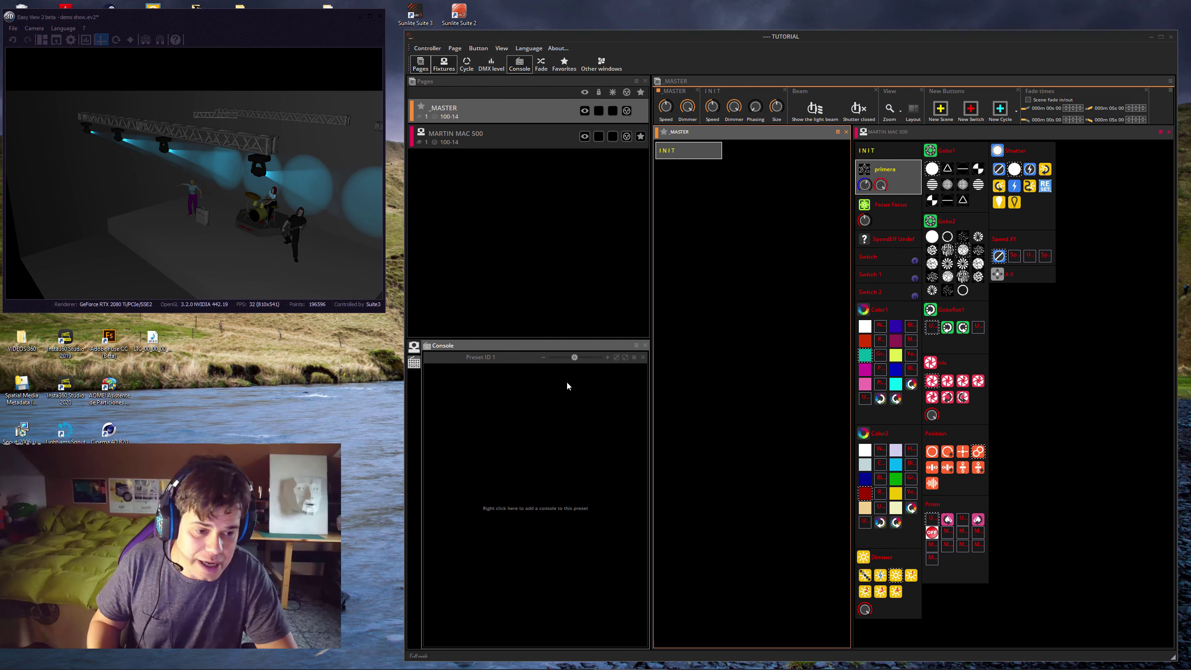
pyautogui.click(605, 356)
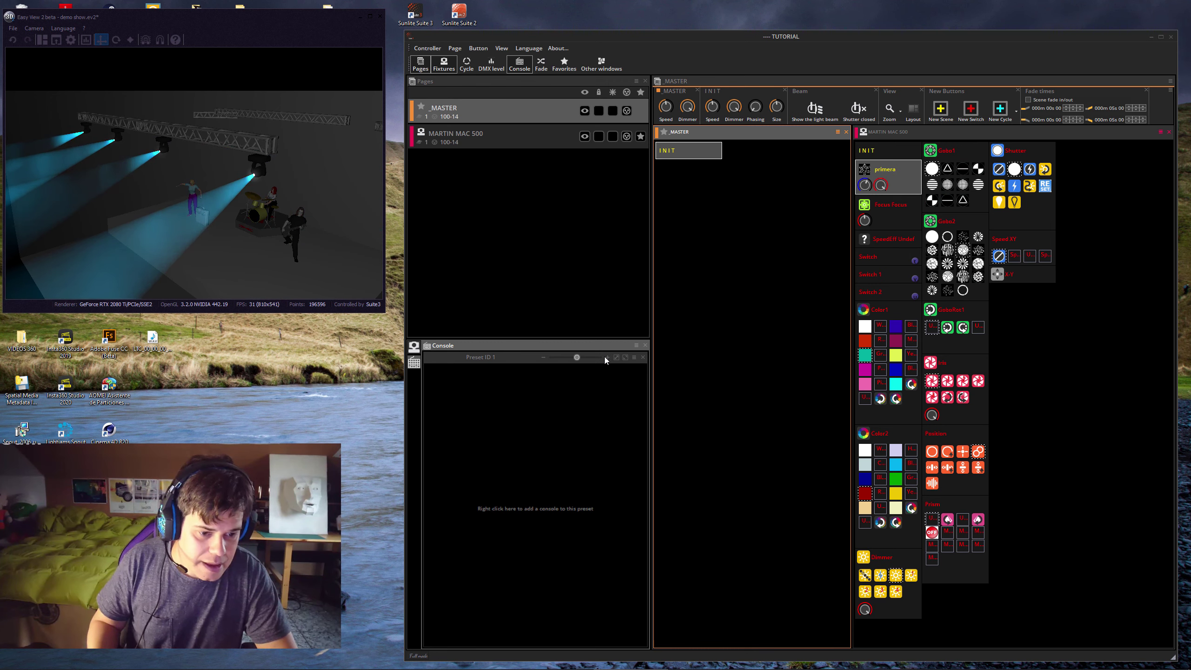
pyautogui.click(607, 357)
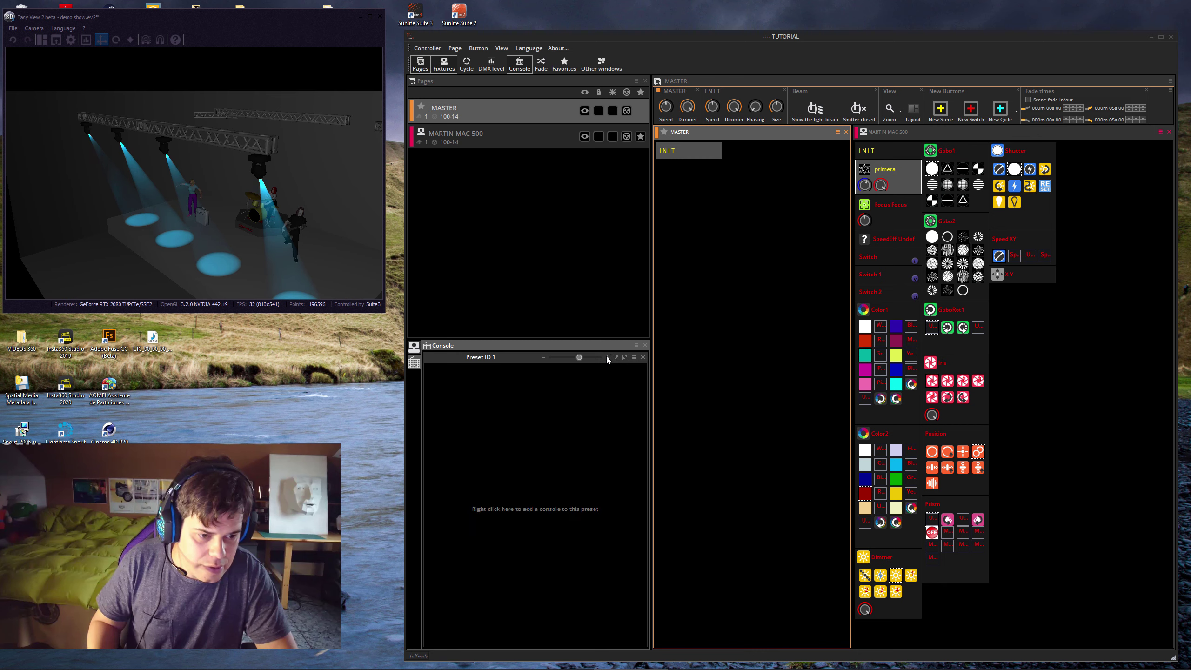
pyautogui.click(578, 357)
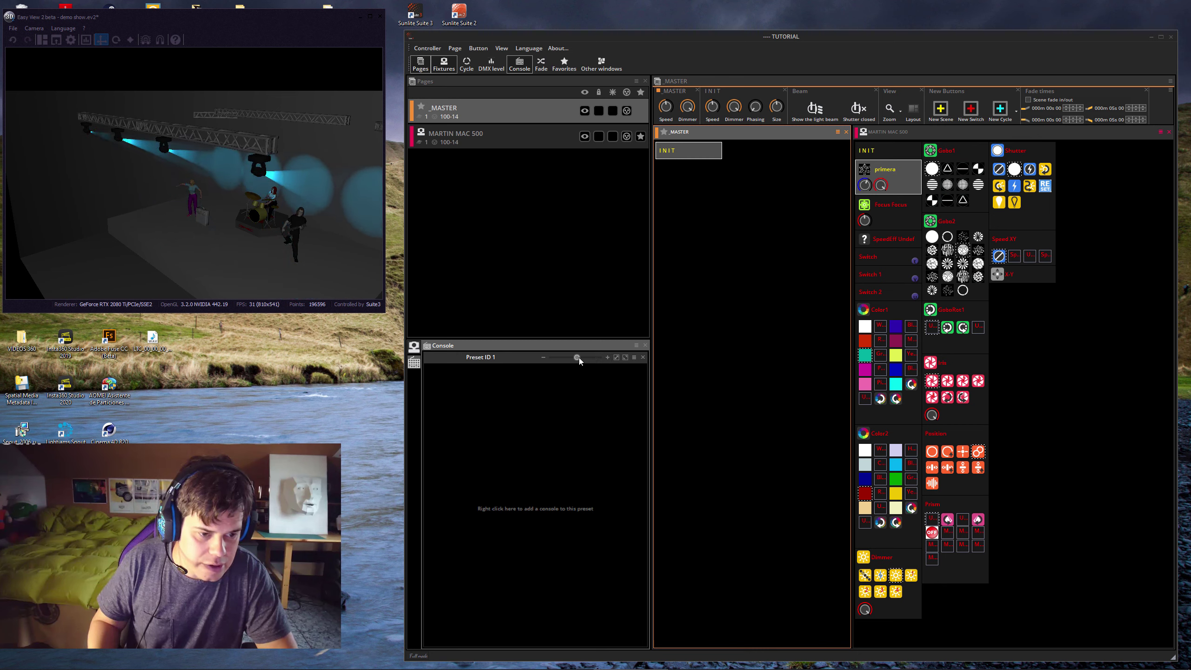
pyautogui.click(633, 357)
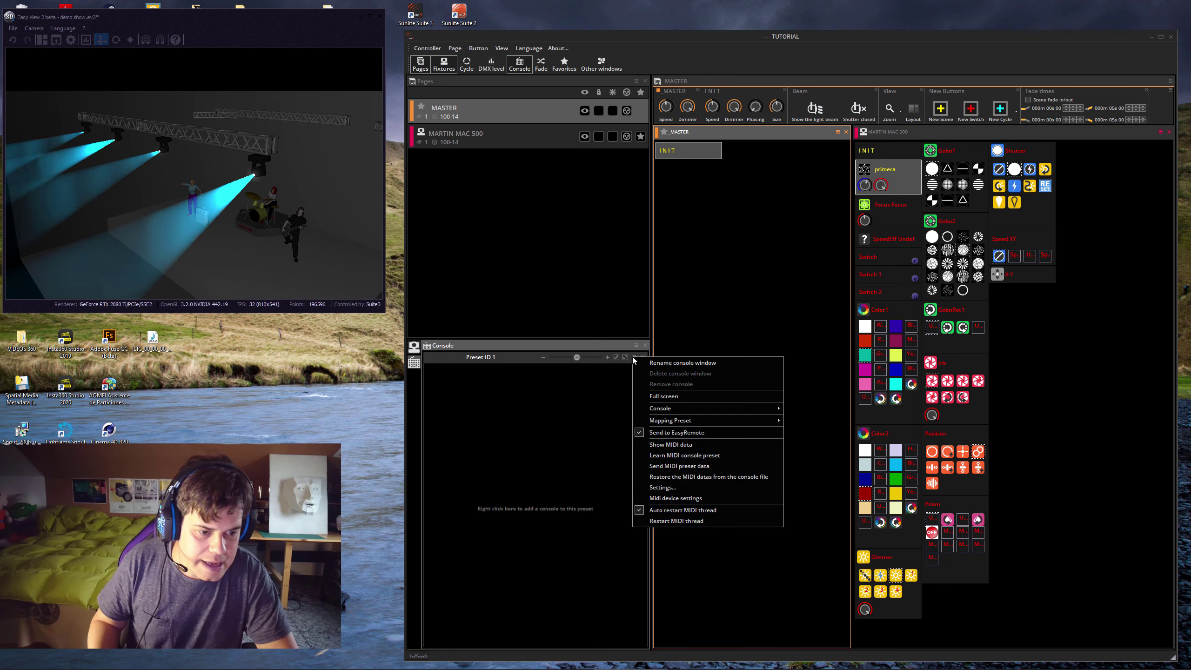
pyautogui.click(620, 366)
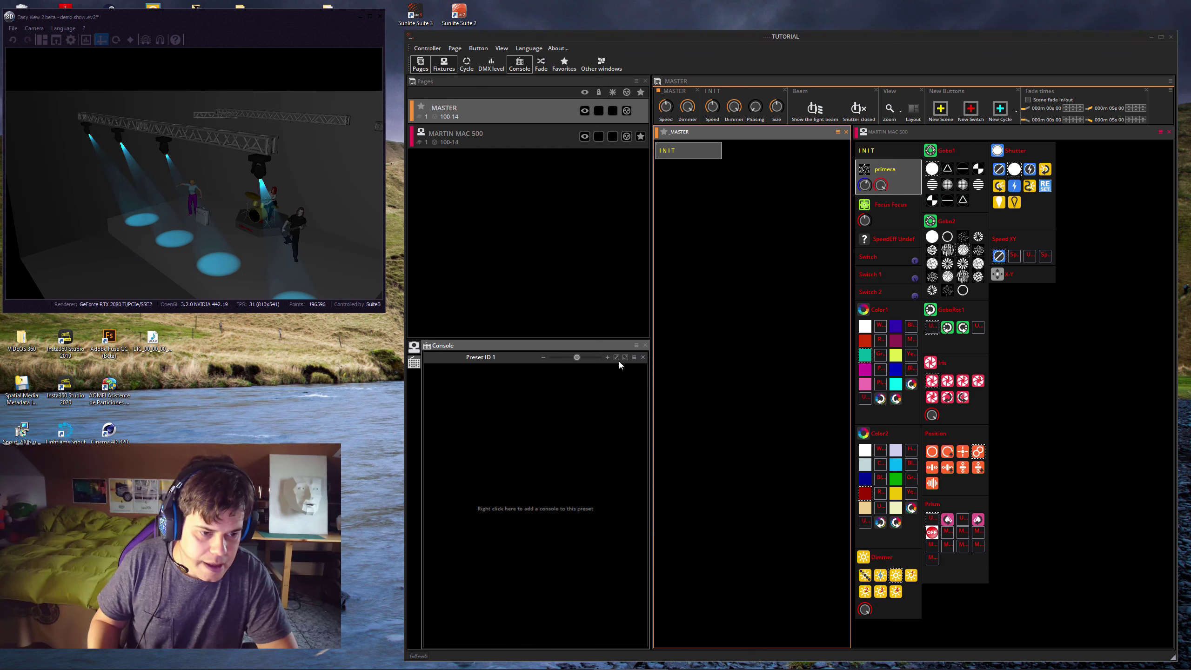
pyautogui.click(634, 357)
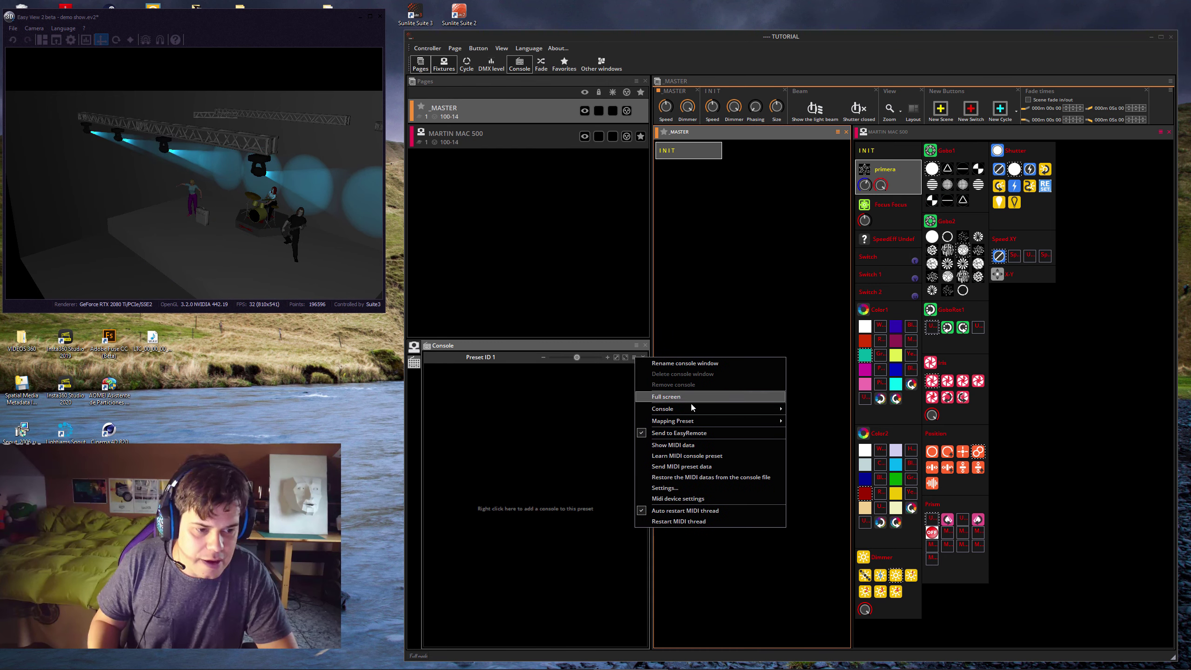
pyautogui.click(629, 367)
pyautogui.click(633, 358)
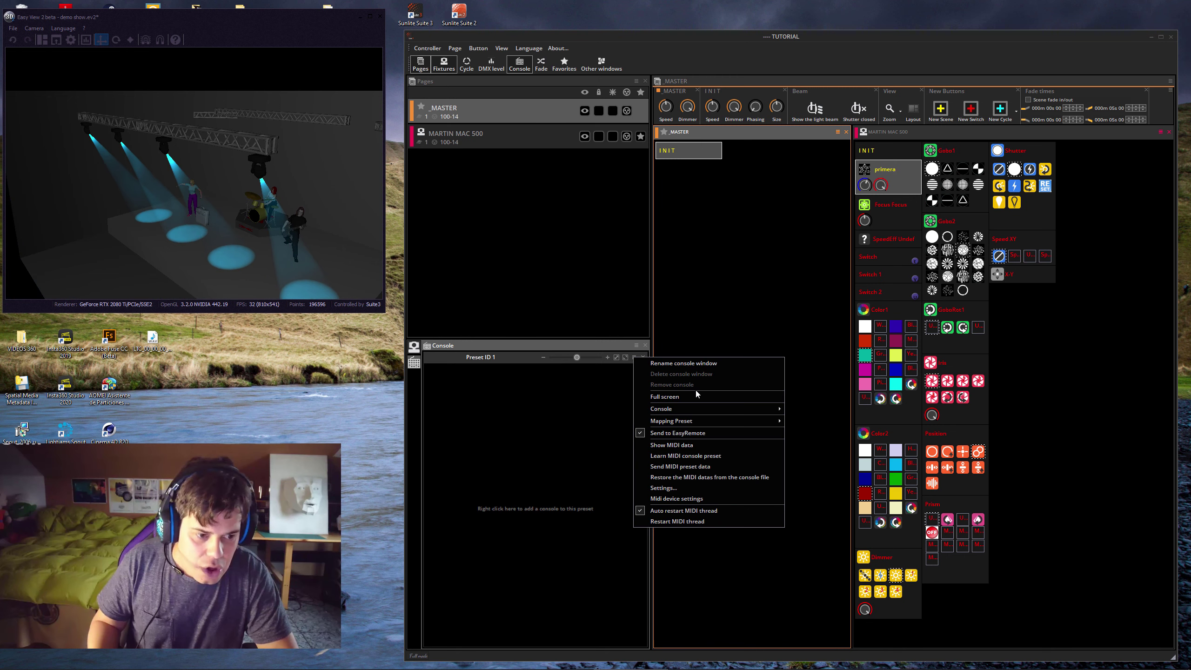
pyautogui.moveTo(706, 408)
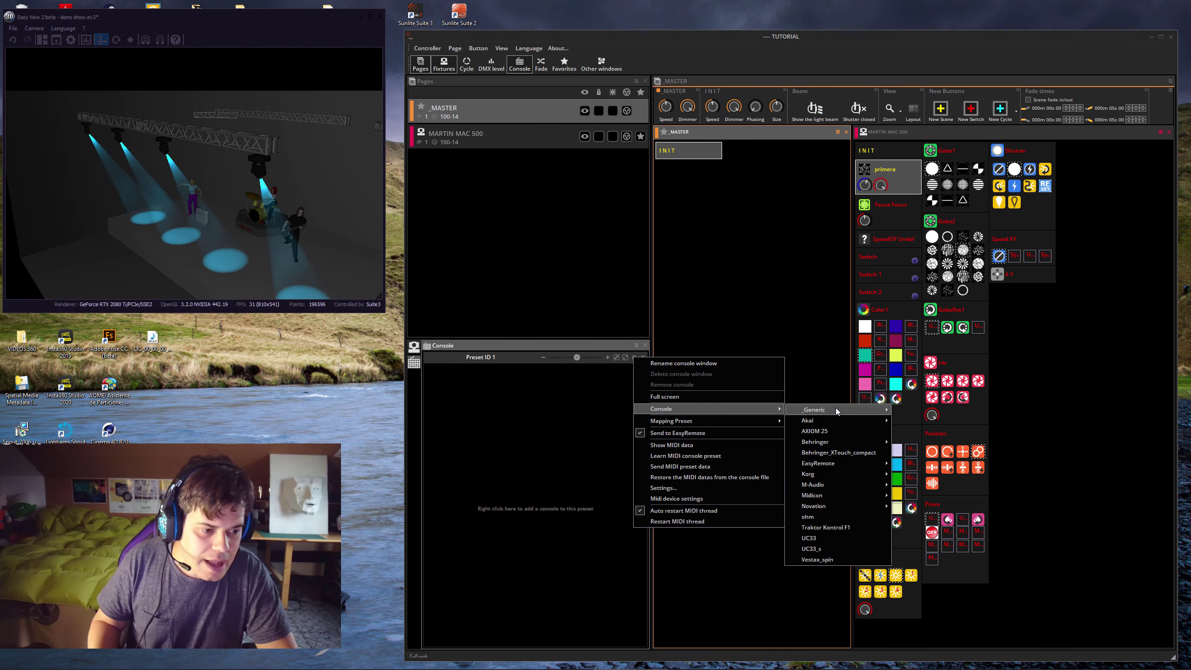
pyautogui.moveTo(835, 411)
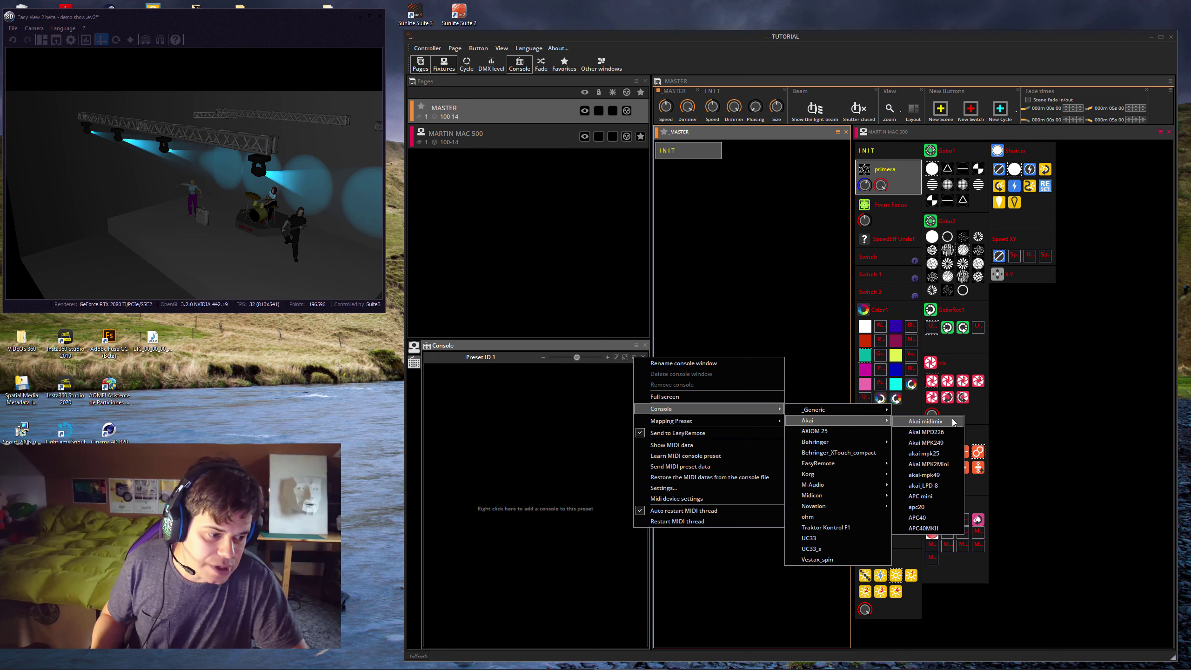
pyautogui.click(933, 499)
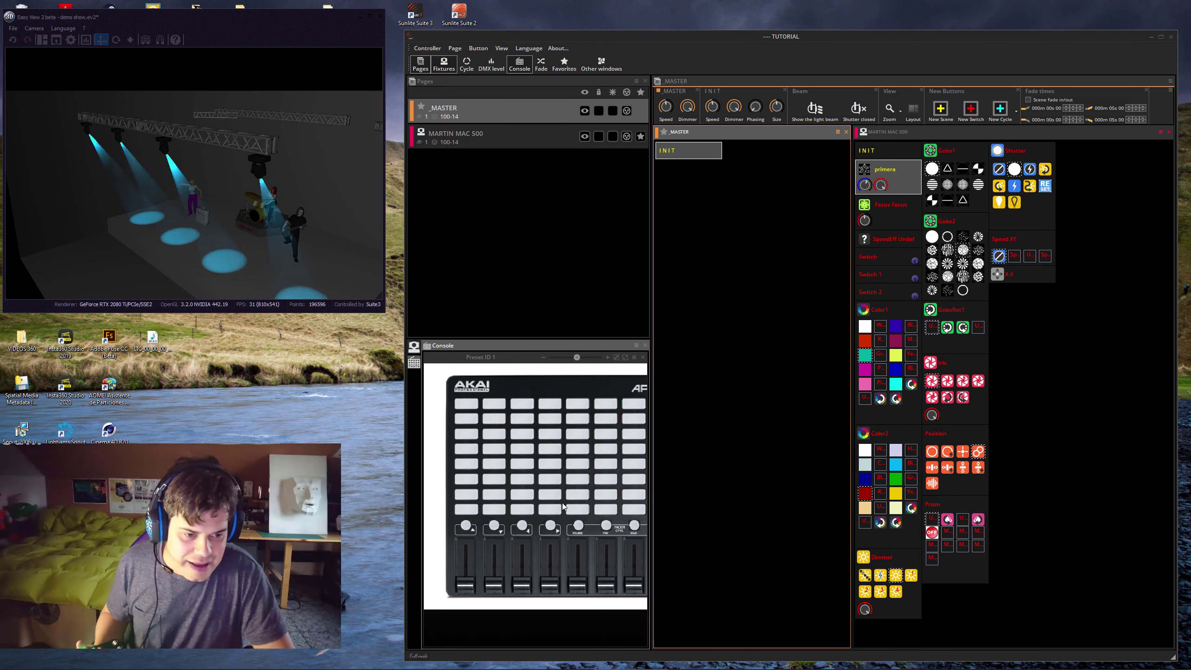
# Shrink the console image until the whole APC mini fits inside the console window
pyautogui.click(543, 357)
pyautogui.click(543, 357)
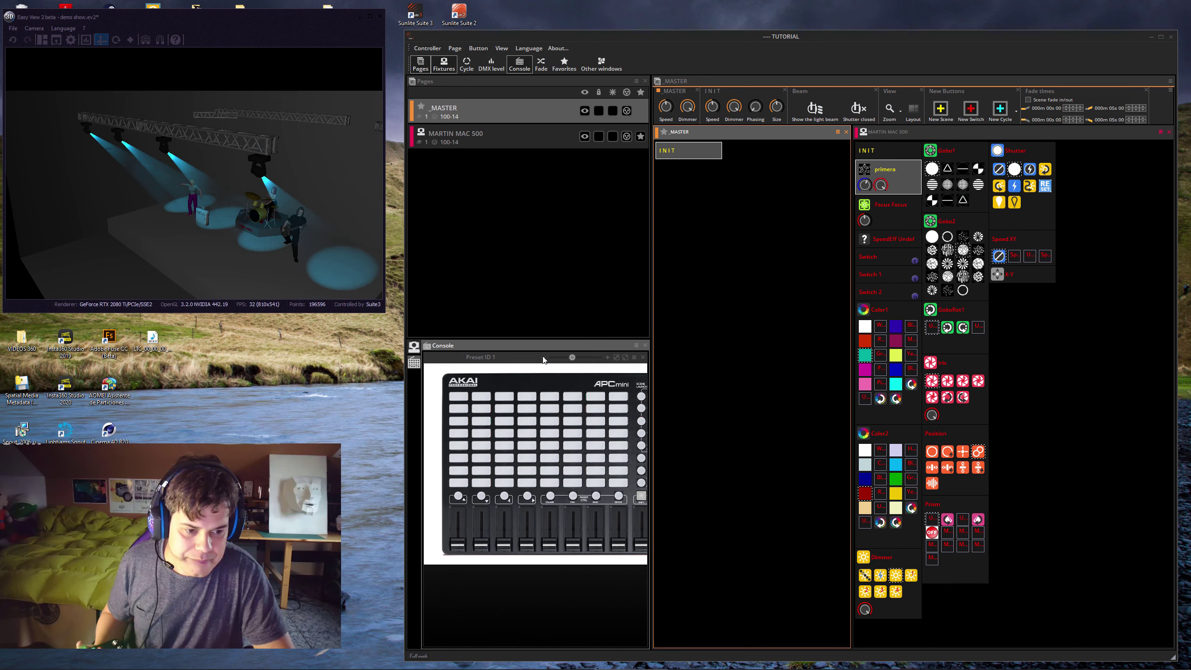
pyautogui.click(543, 357)
pyautogui.click(542, 357)
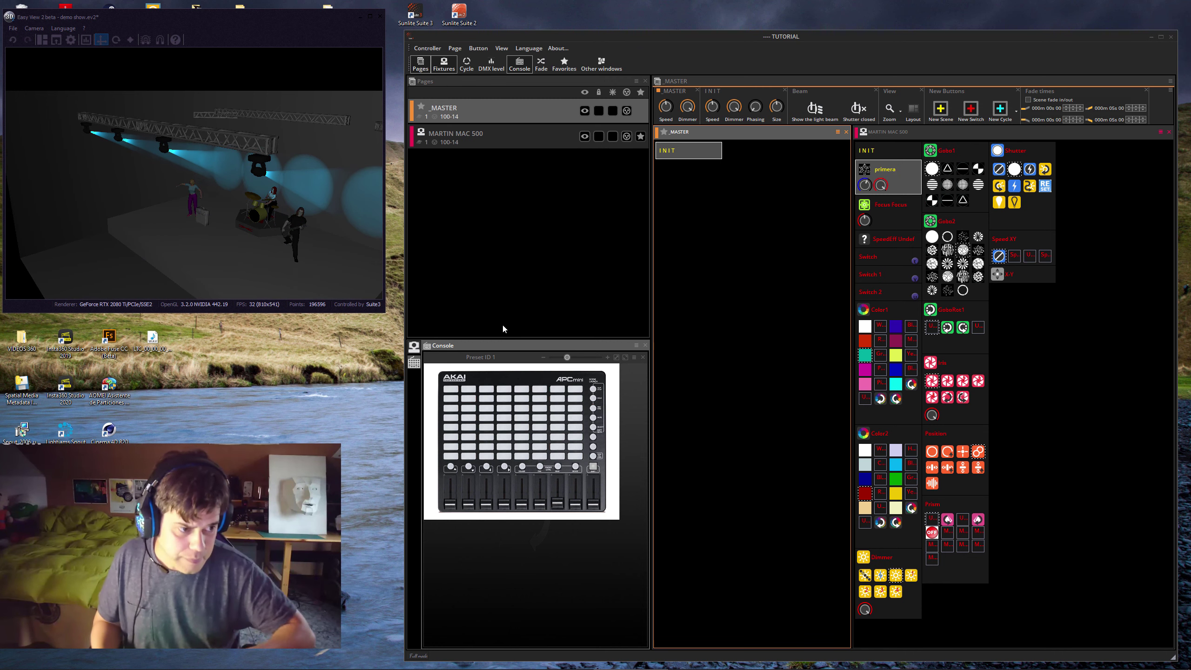
# Link the button activation of the movement switch, Switch, to an APC mini pad, and reset the MARTIN MAC 500 page with INIT
pyautogui.click(890, 258)
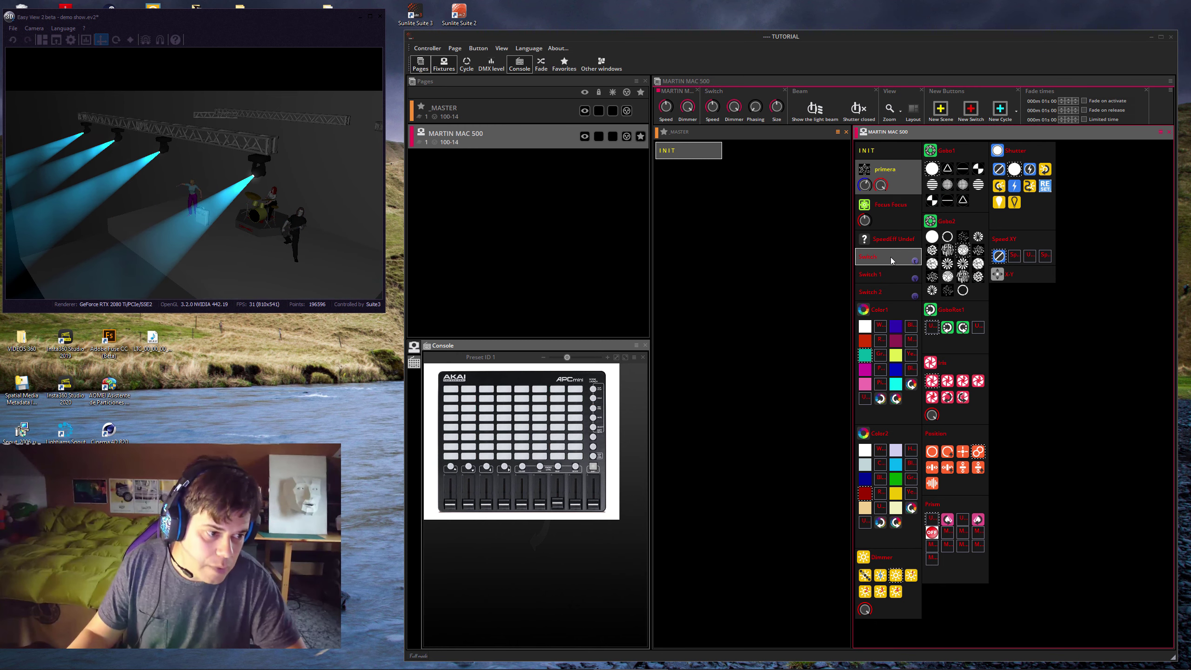
pyautogui.rightClick(891, 257)
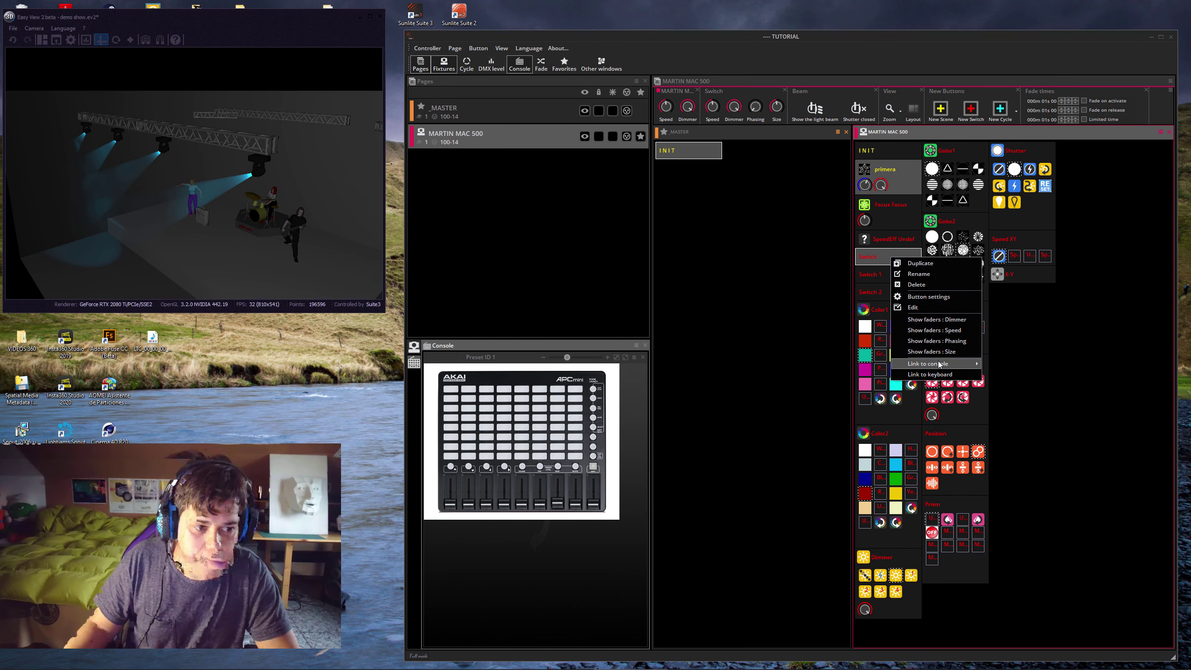
pyautogui.moveTo(939, 365)
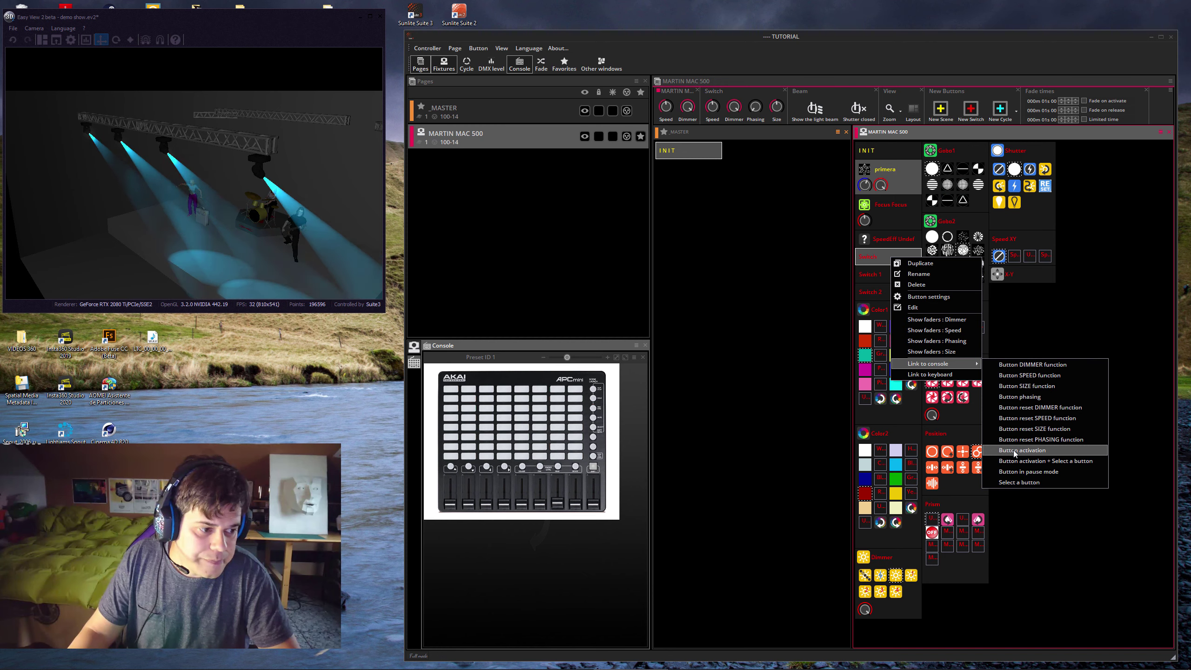
pyautogui.click(1013, 450)
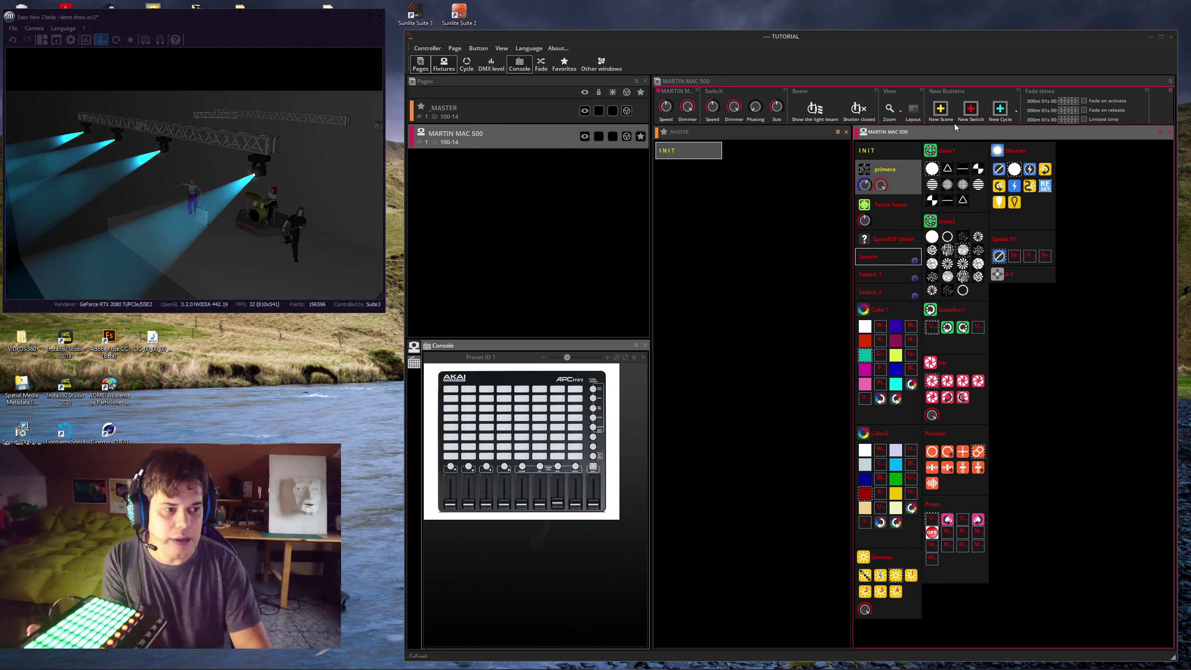
pyautogui.click(893, 150)
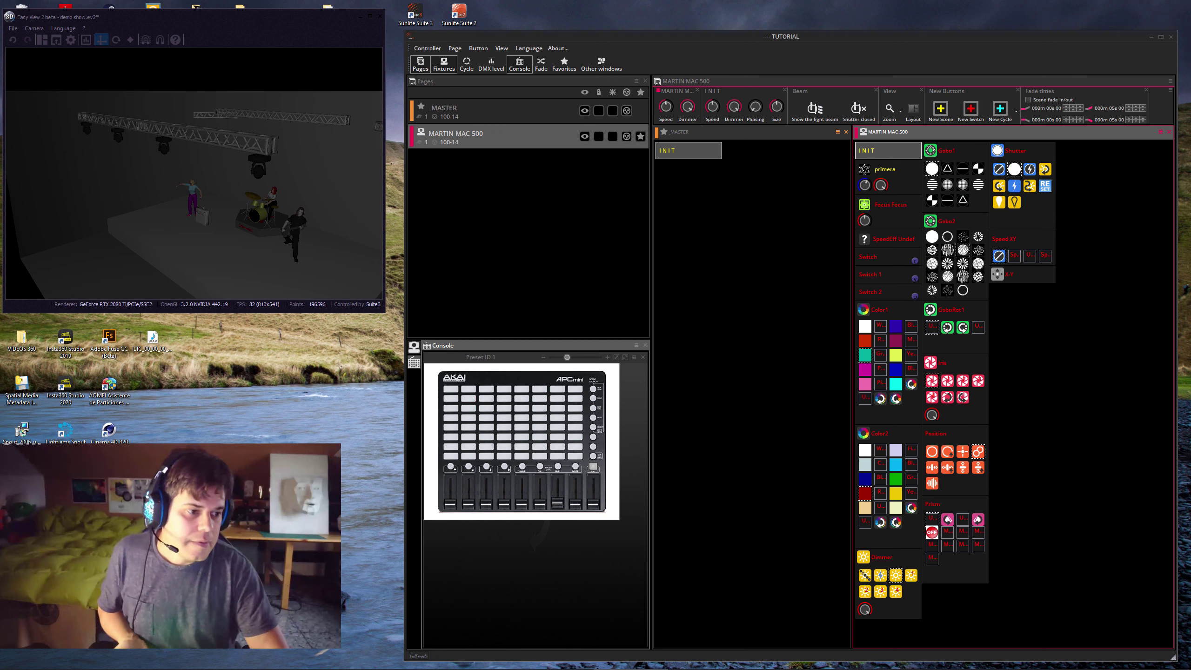
# Link the button activation of Switch 1 and Switch 2 to the second and third pads in the APC mini's lowest row
pyautogui.rightClick(896, 279)
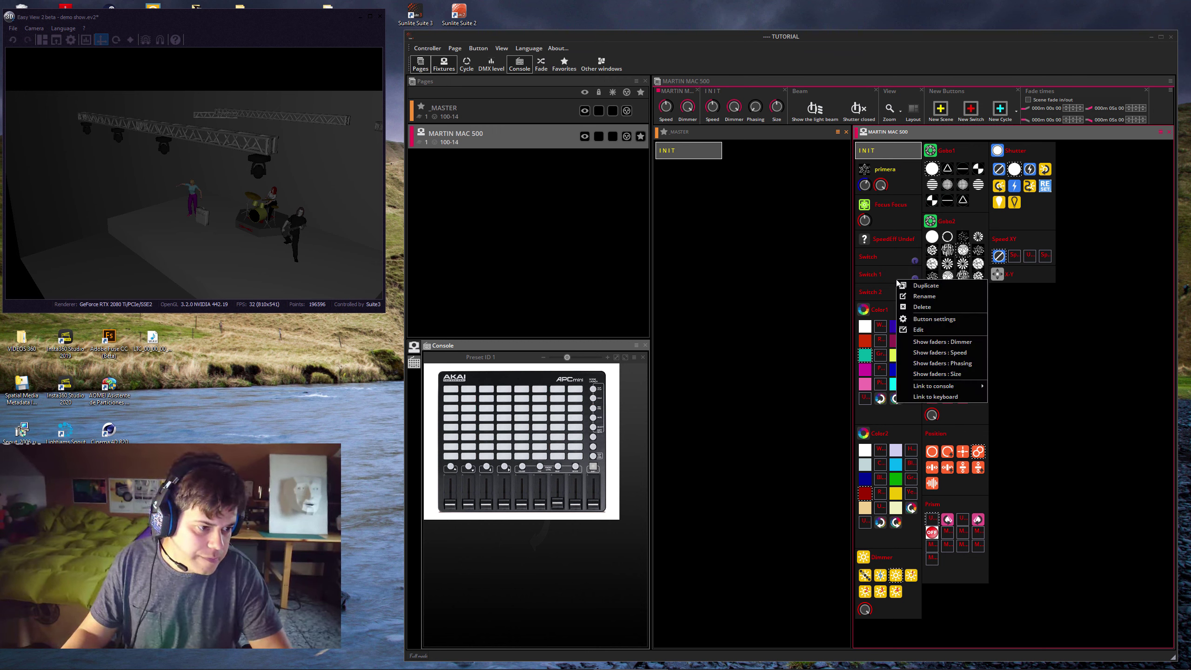
pyautogui.moveTo(966, 385)
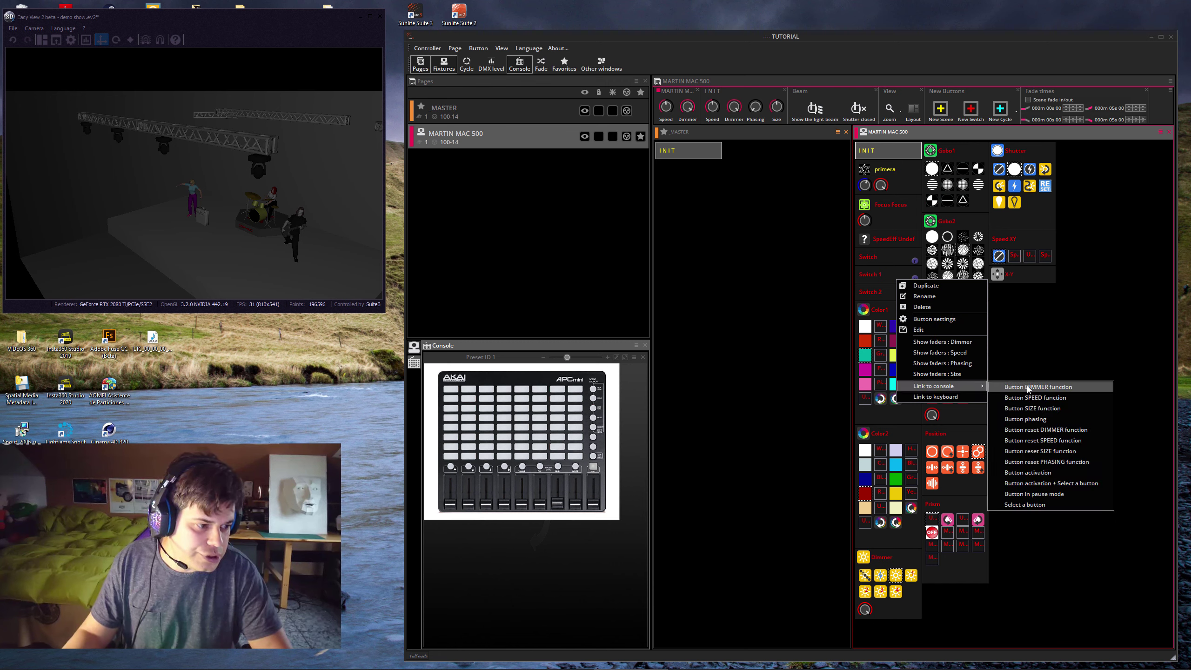
pyautogui.click(1050, 472)
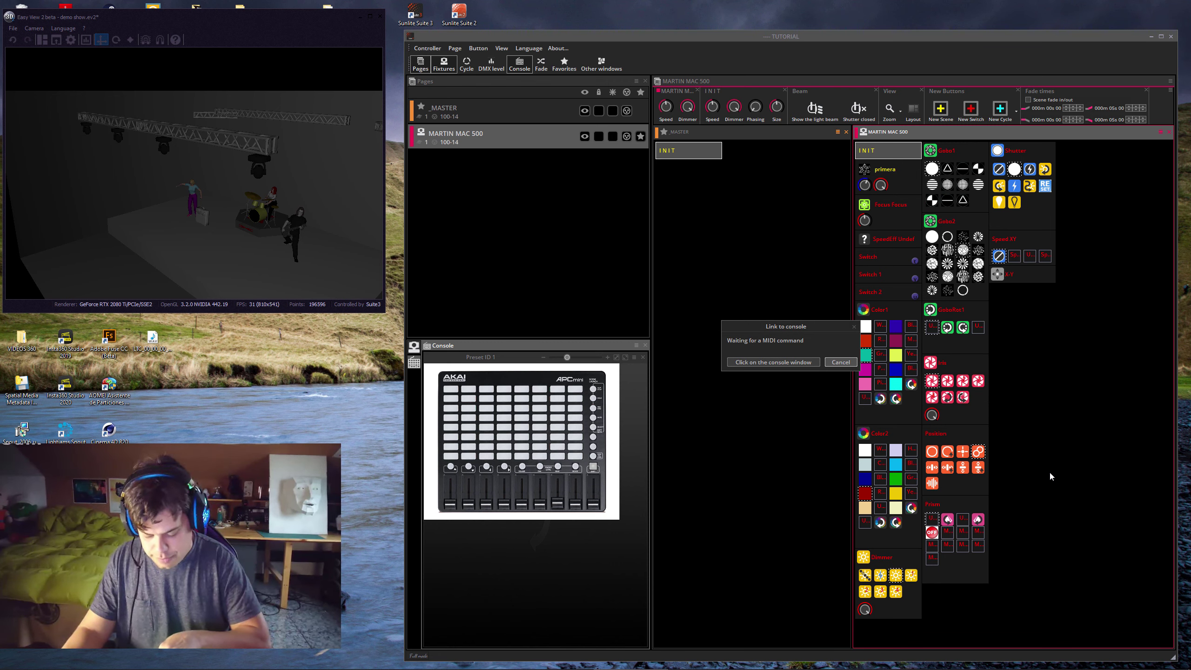
pyautogui.rightClick(900, 294)
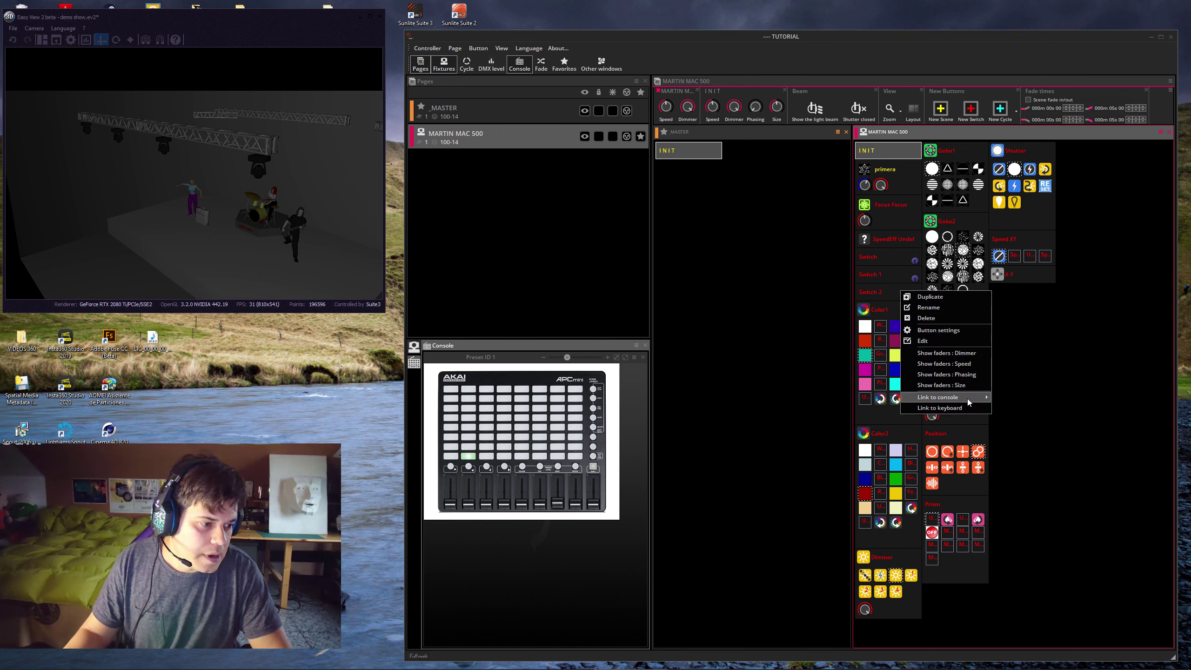
pyautogui.moveTo(967, 398)
pyautogui.click(1078, 483)
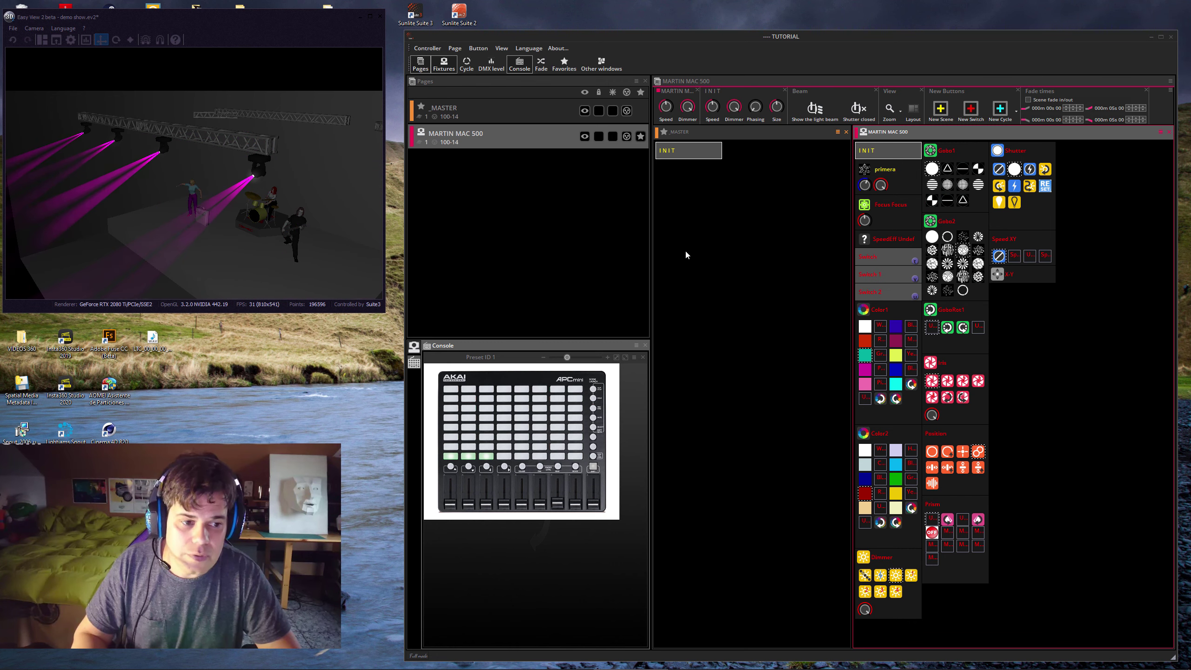
# Test the primera scene with the active switches, toggle the movement switch, and reset the MARTIN MAC 500 page with INIT
pyautogui.click(903, 177)
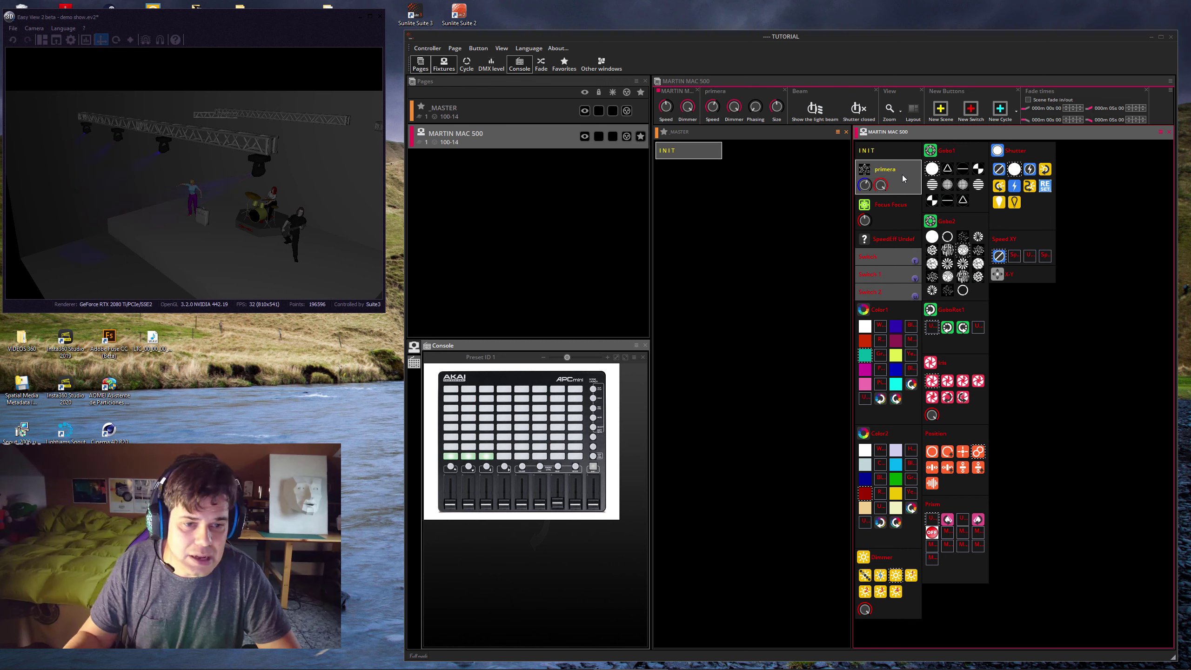
pyautogui.click(892, 268)
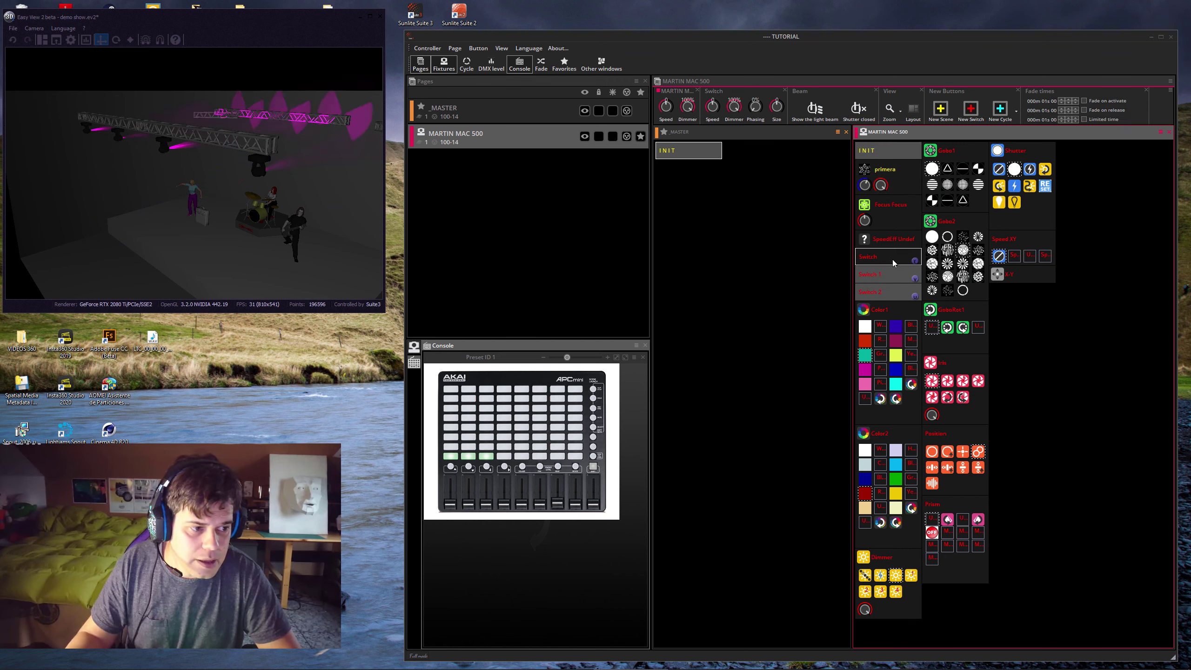
pyautogui.click(891, 152)
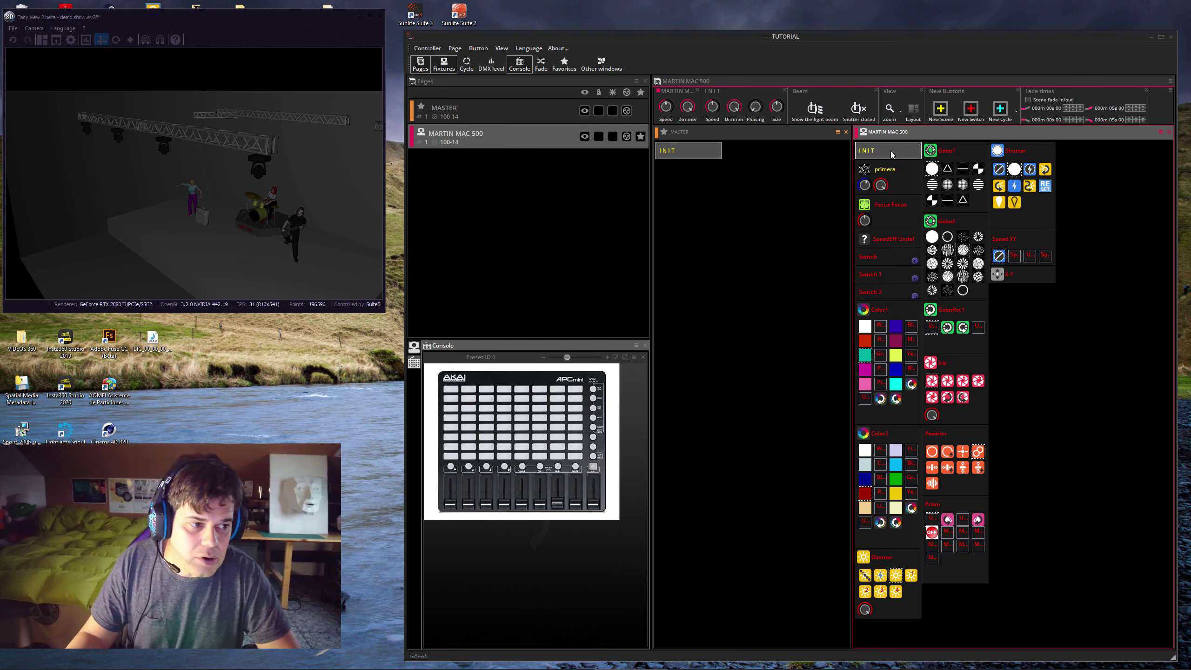
# Run the primera scene and inspect its steps and channels in the editor, discarding changes on closing, and reset the page with INIT
pyautogui.click(896, 168)
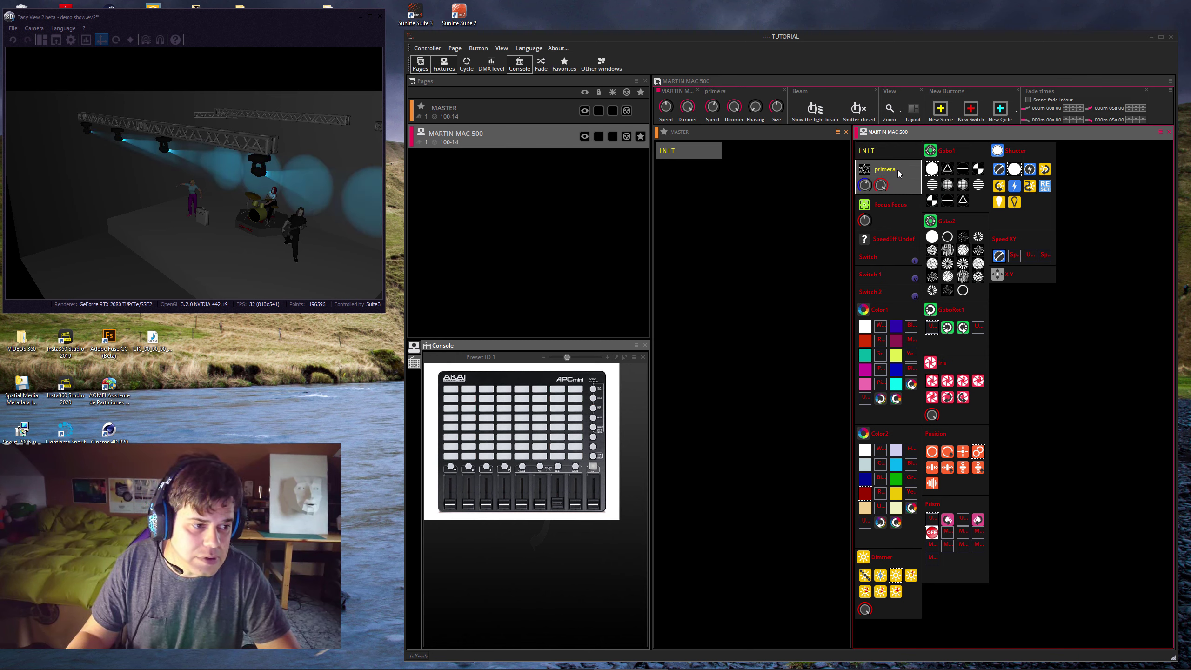
pyautogui.rightClick(898, 170)
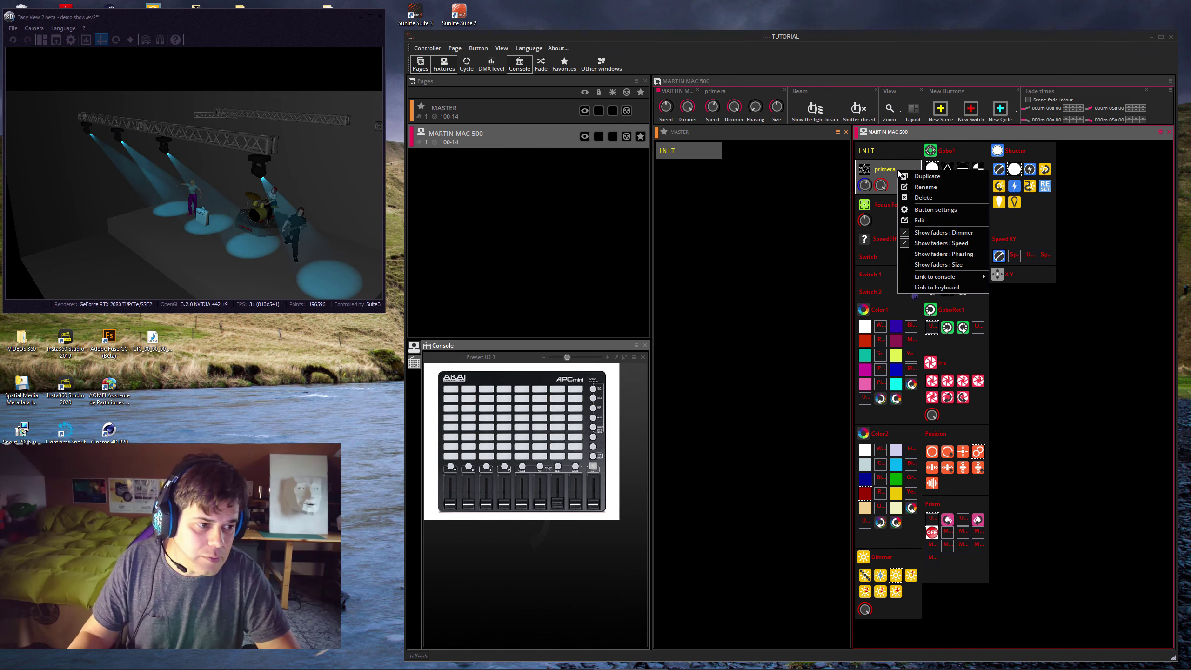
pyautogui.click(915, 218)
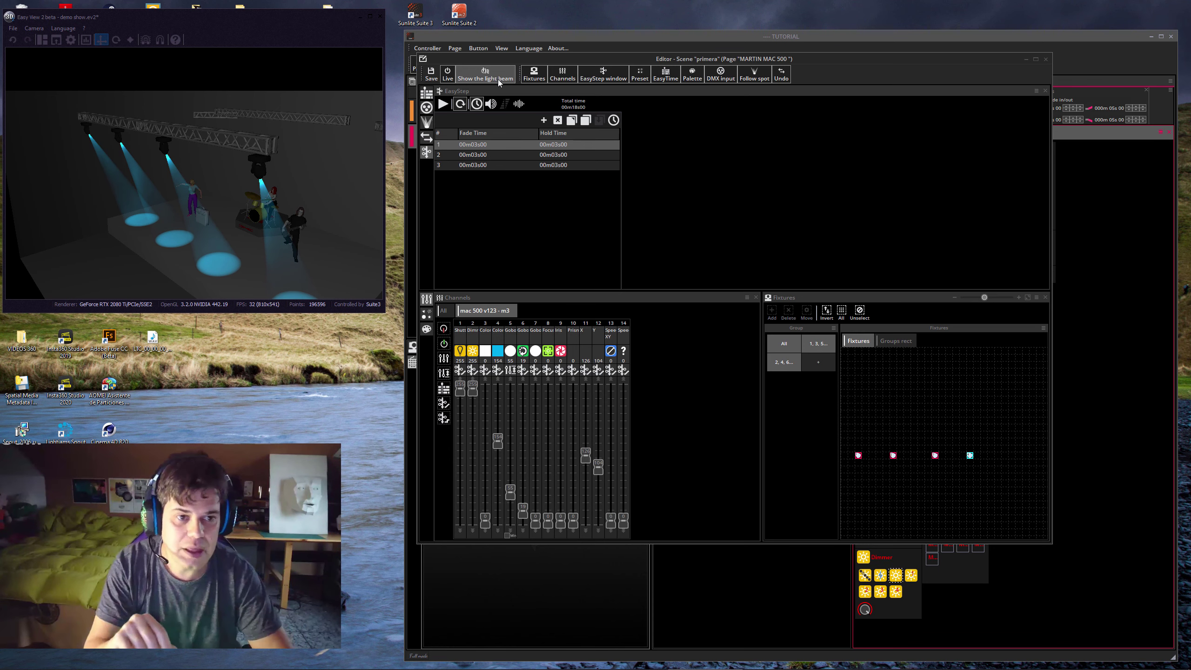
pyautogui.click(1046, 59)
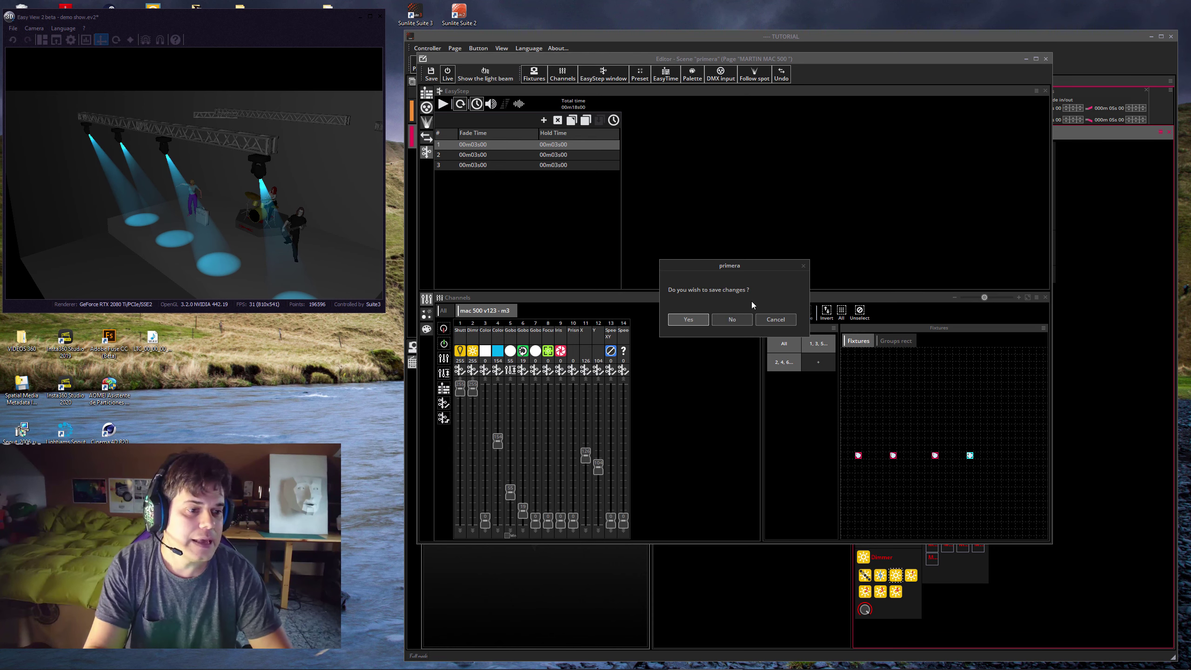
pyautogui.click(728, 317)
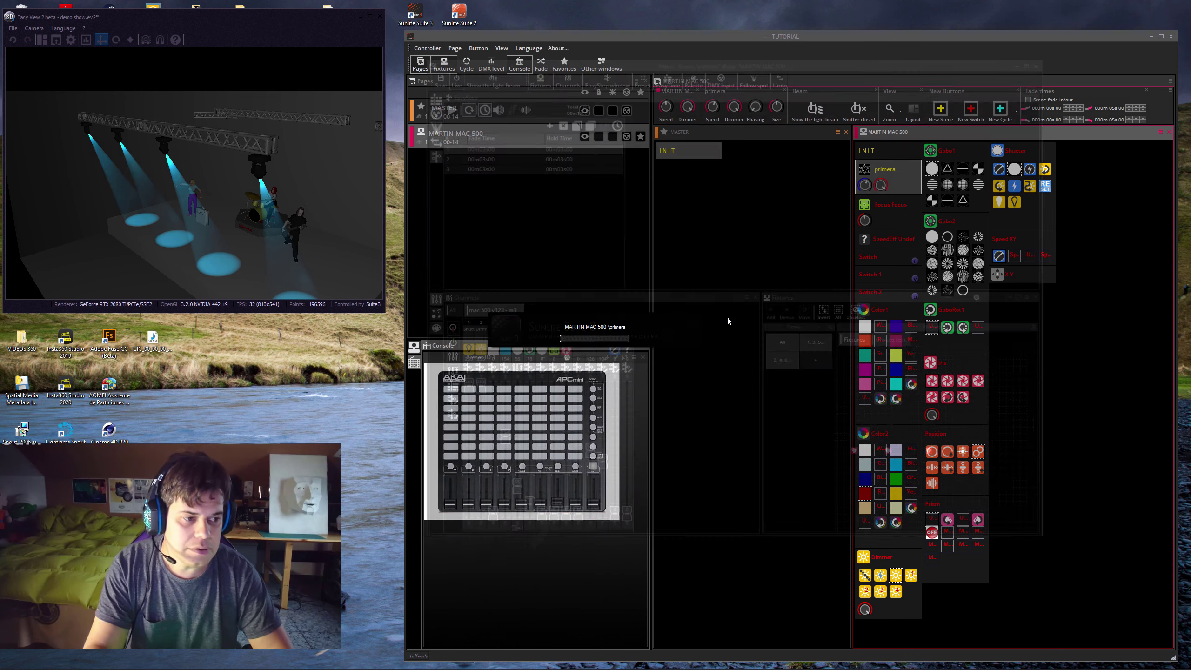
pyautogui.click(885, 151)
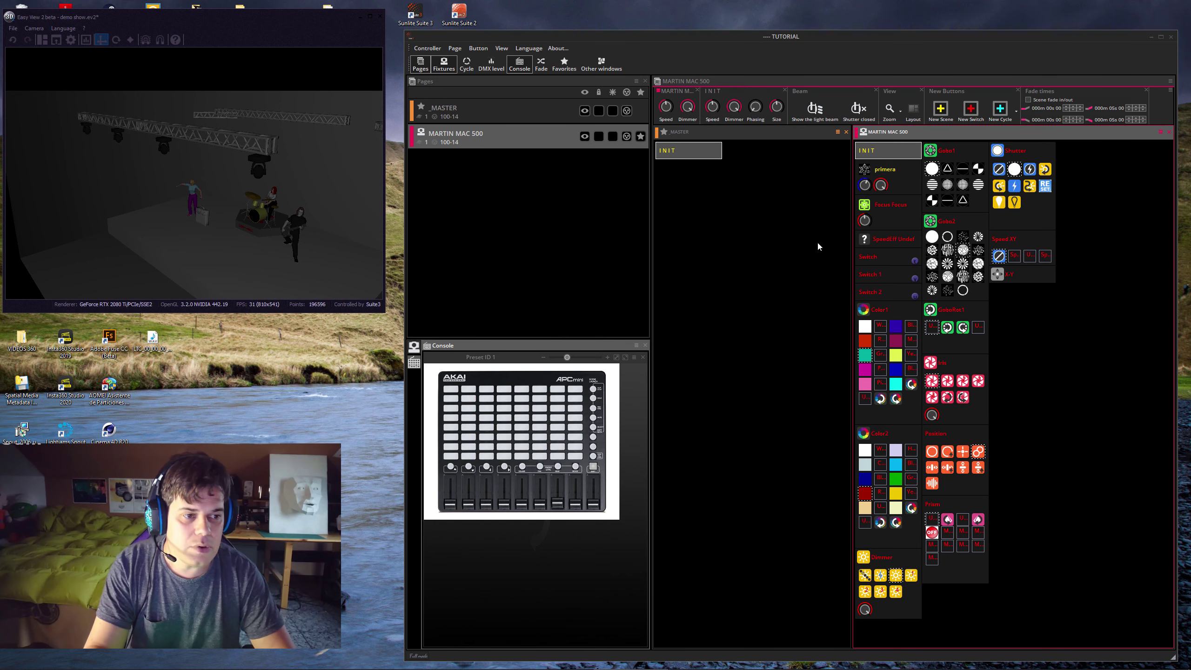